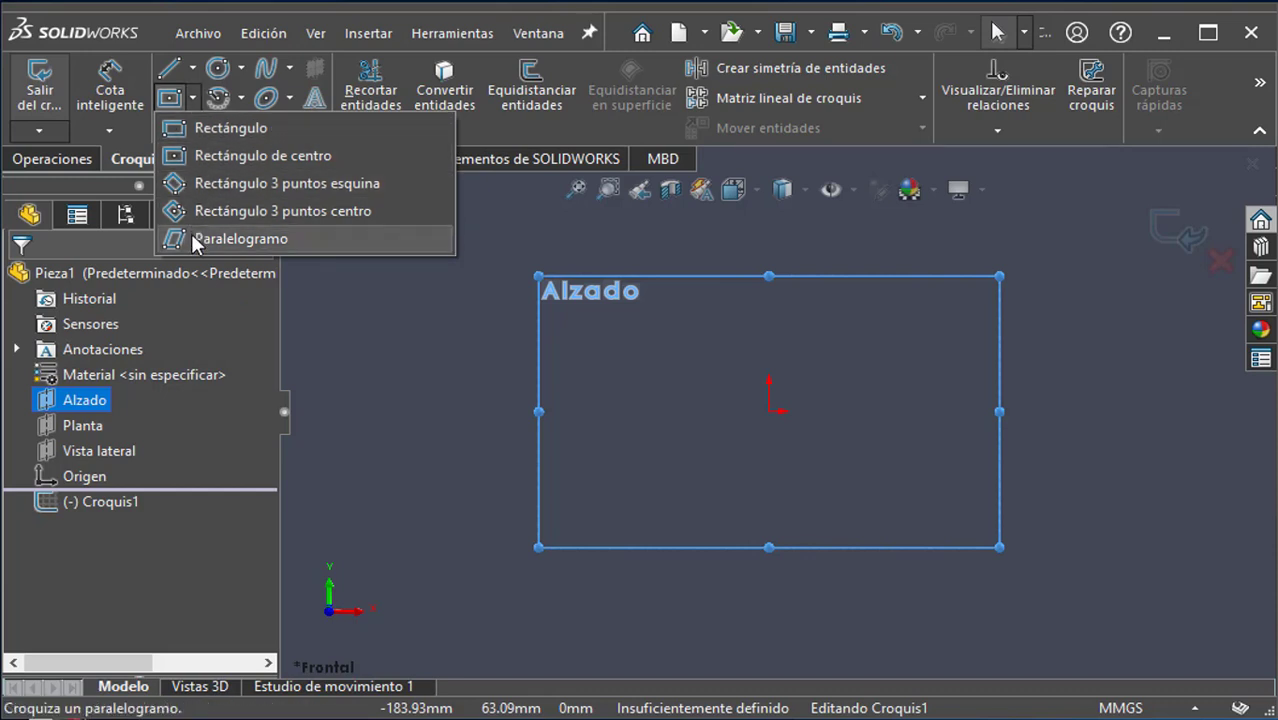
# Step: Sketch a center rectangle about 133 mm wide on the front plane, centered on the origin
pyautogui.click(201, 155)
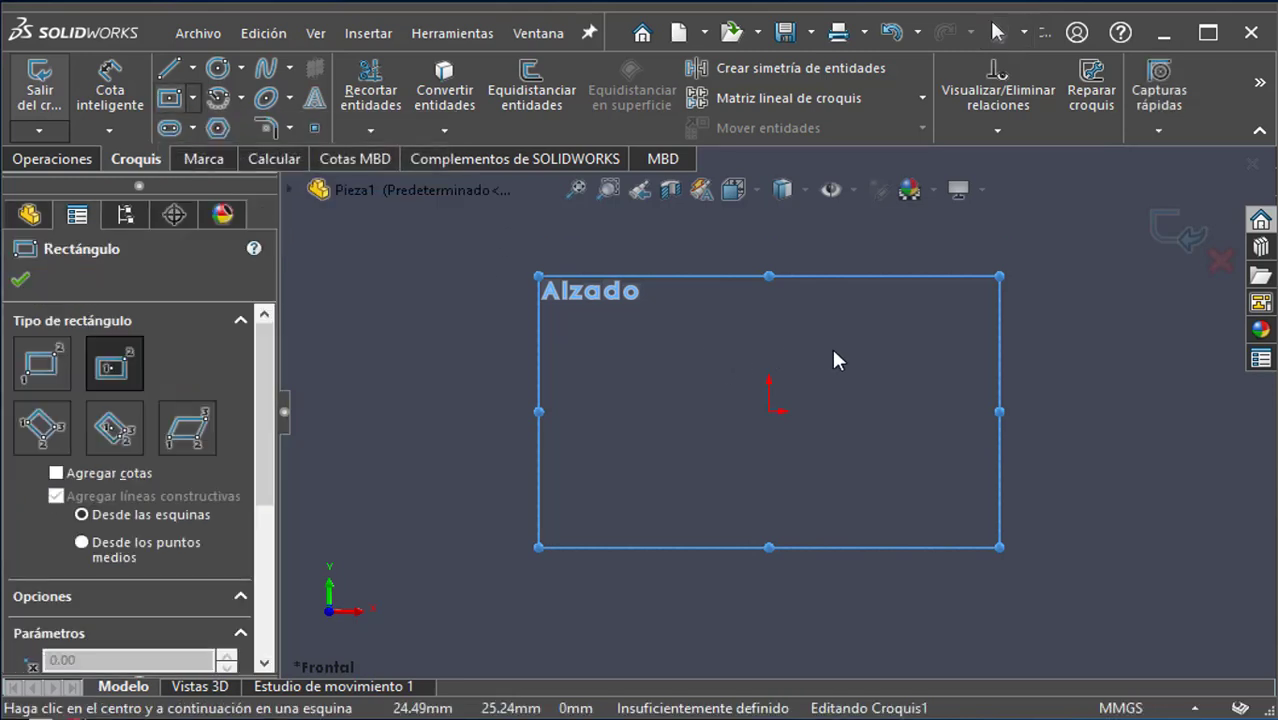
pyautogui.click(769, 411)
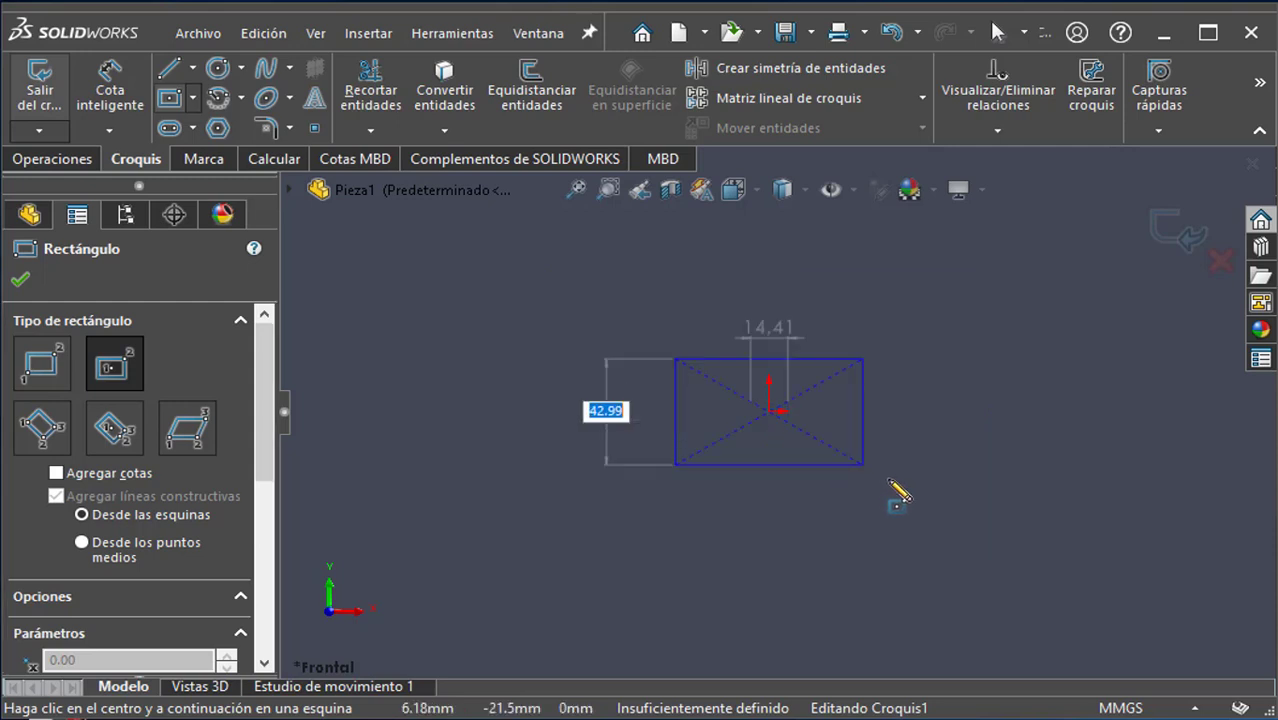
pyautogui.click(942, 519)
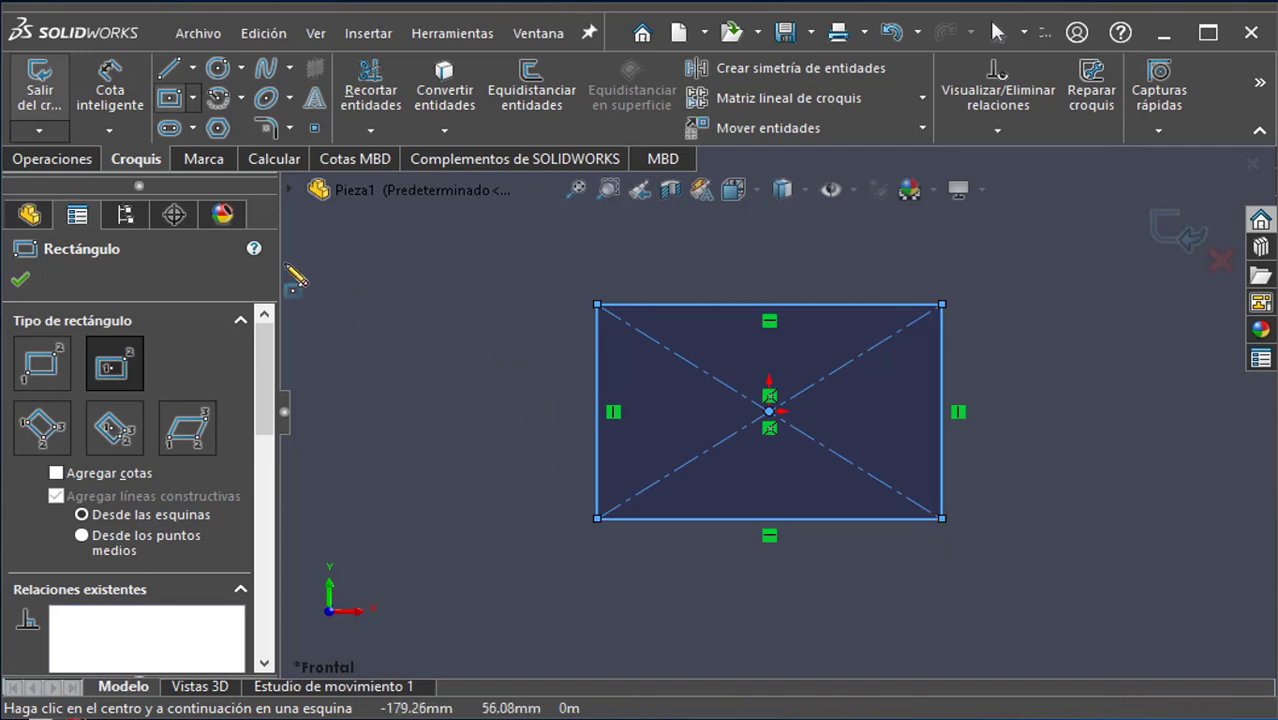
# Step: Dimension the rectangle's bottom edge and set its width to 100 mm
pyautogui.click(100, 95)
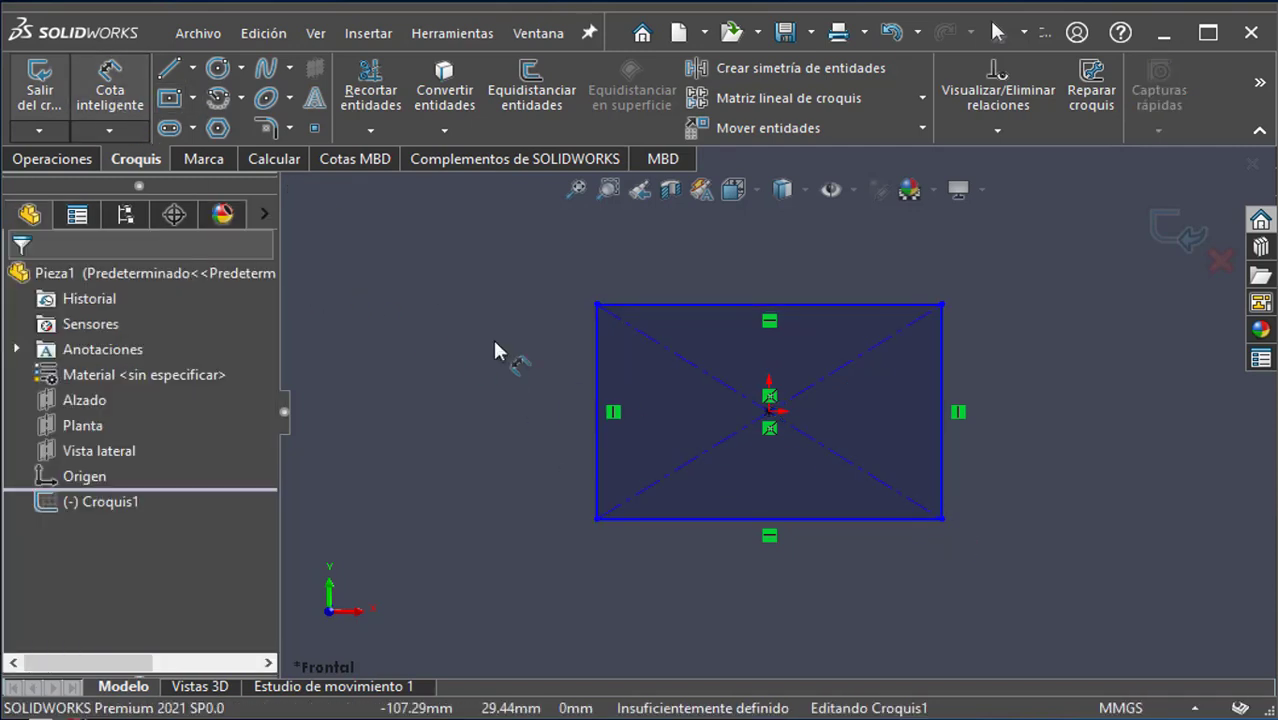
pyautogui.click(689, 518)
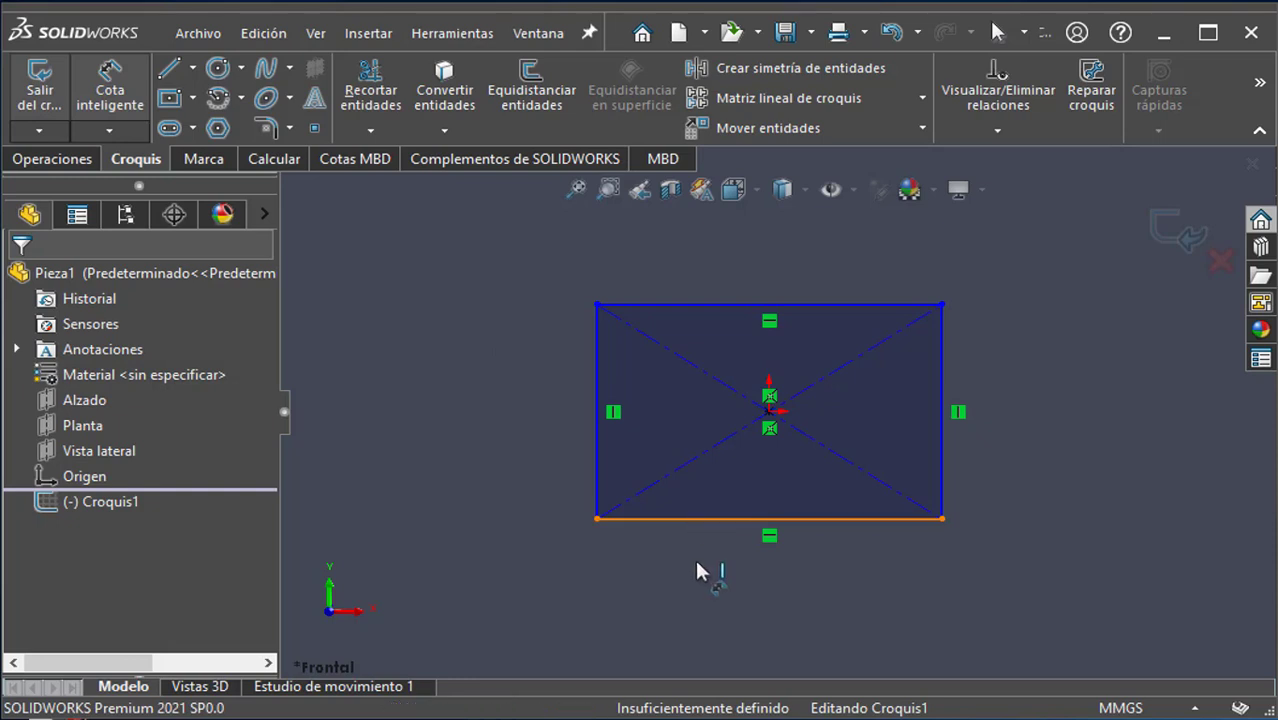
pyautogui.click(726, 588)
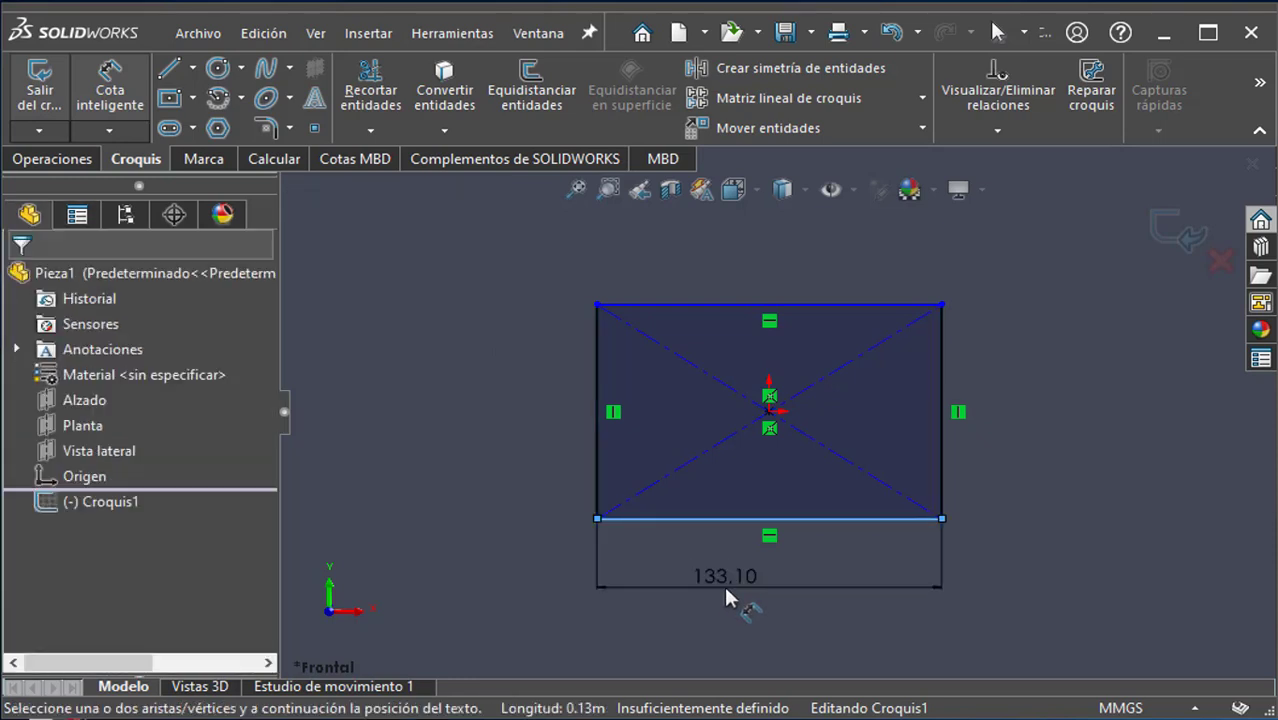
pyautogui.doubleClick(726, 588)
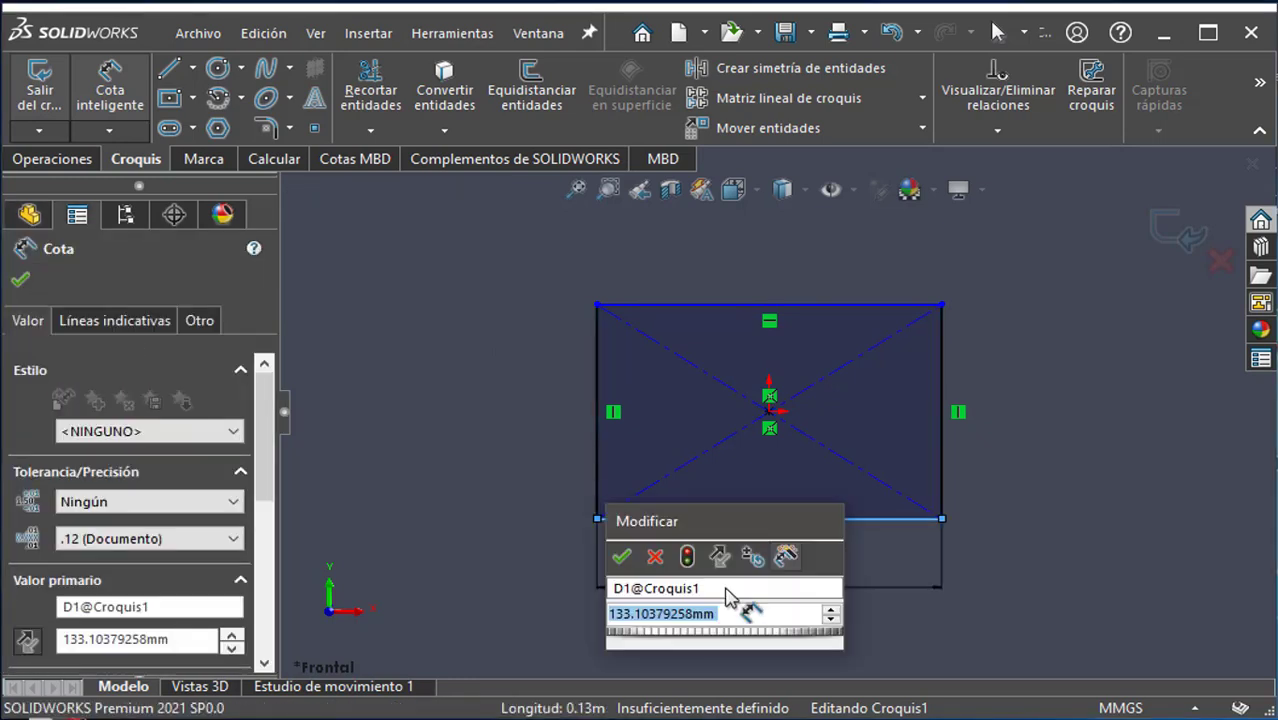
pyautogui.write('100')
pyautogui.press('Return')
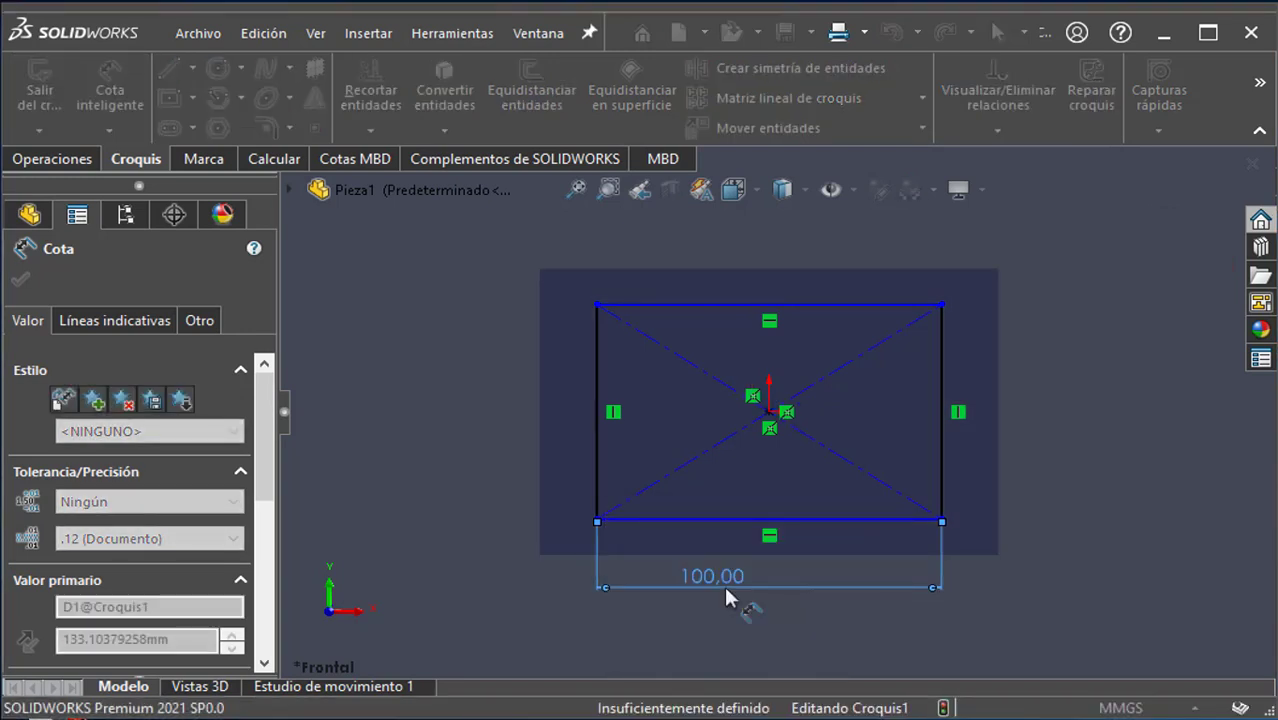
# Step: Dimension the rectangle's right edge and set its height to 100 mm
pyautogui.click(943, 410)
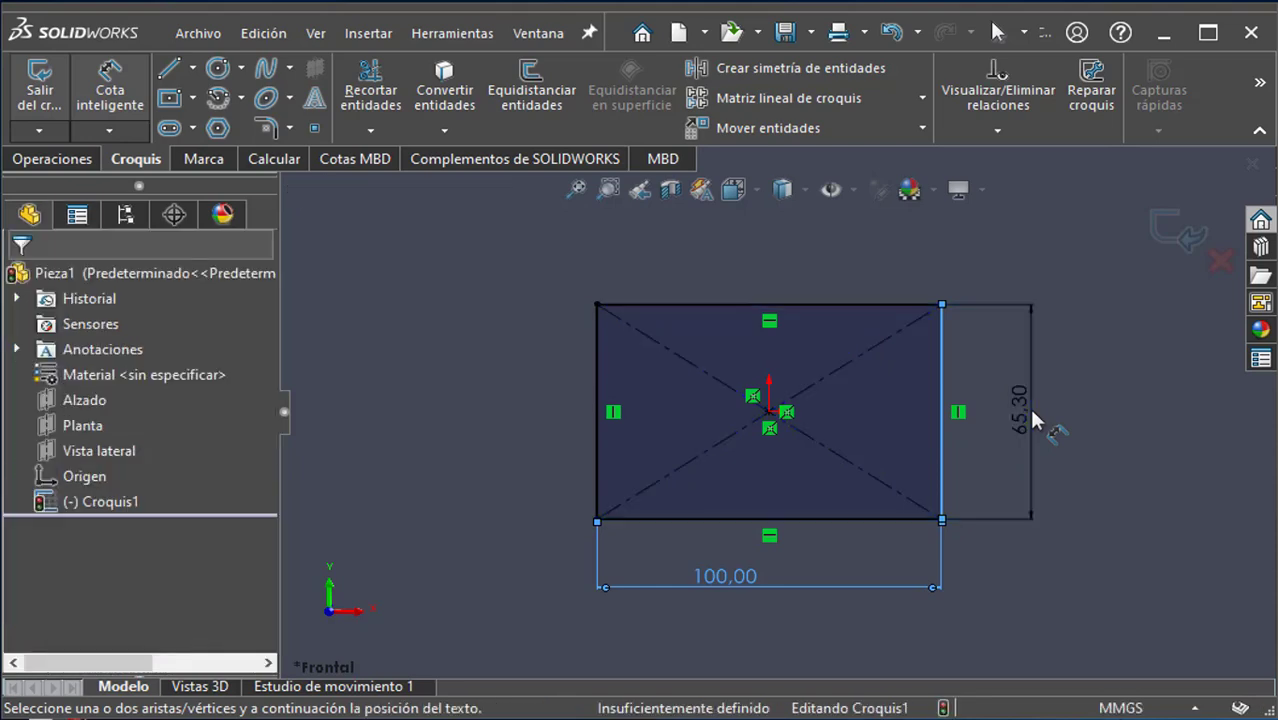
pyautogui.click(1032, 412)
pyautogui.write('100')
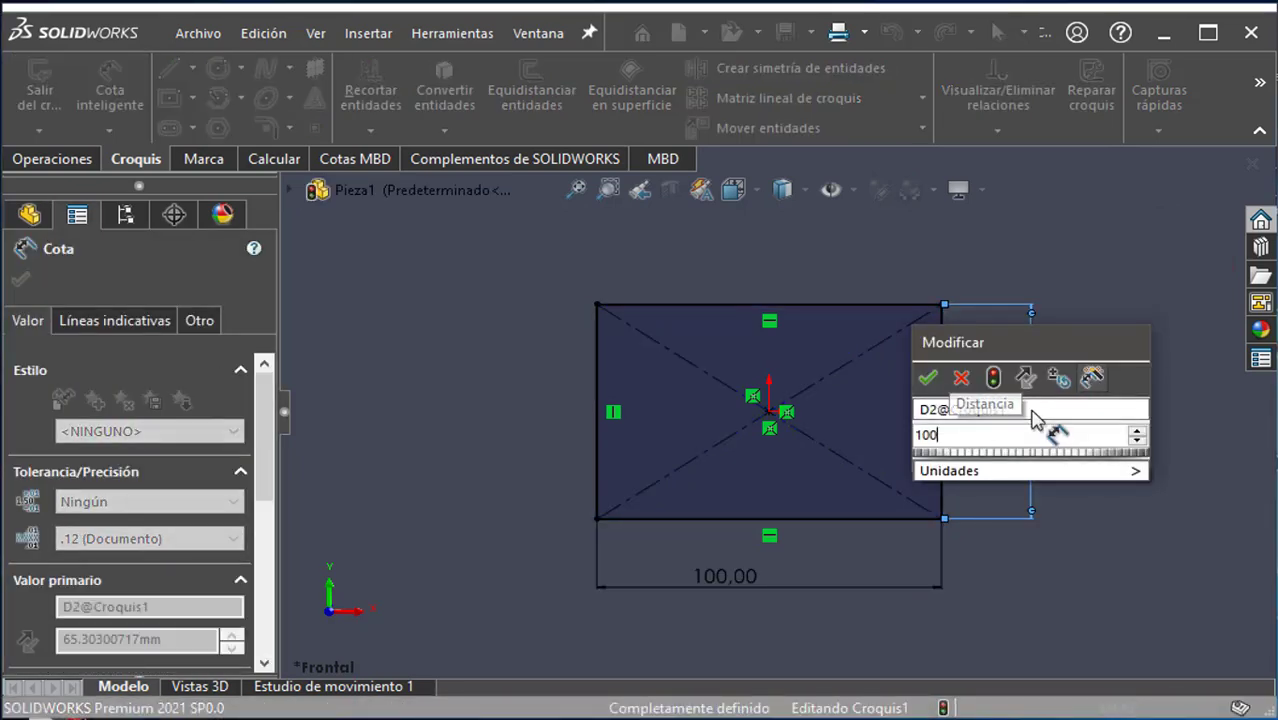
pyautogui.press('Return')
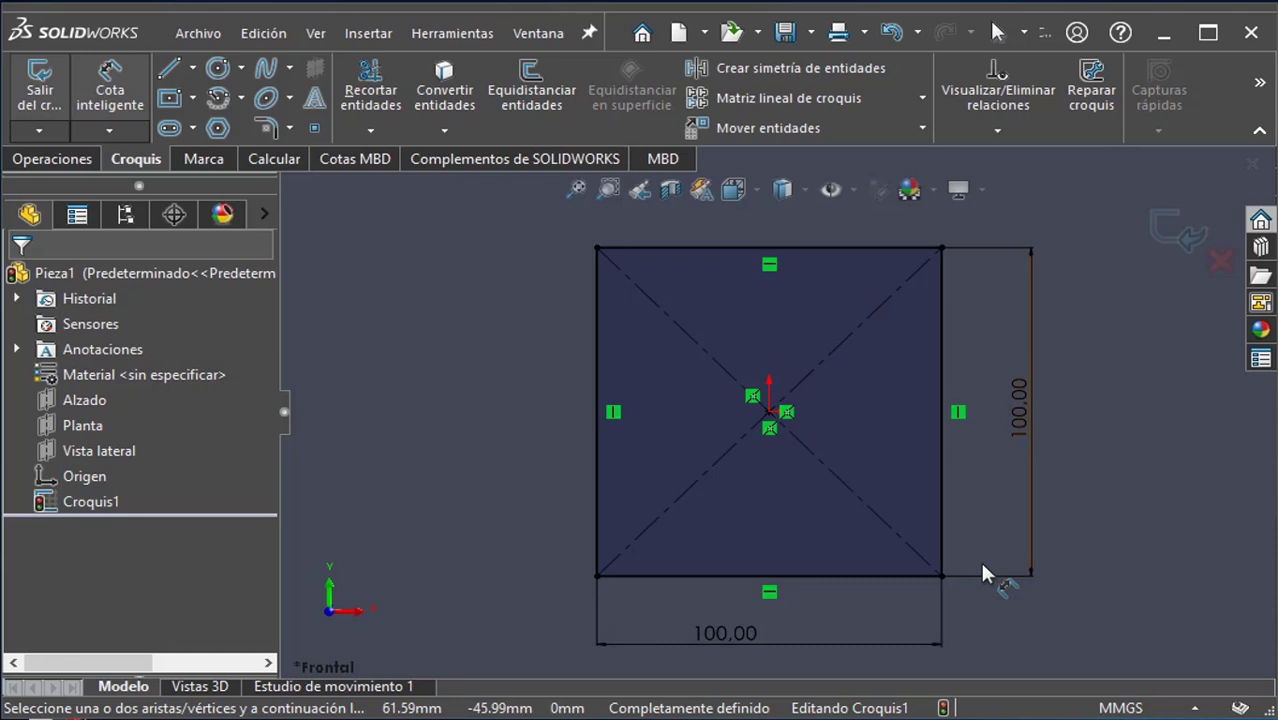
# Step: Try to dimension the vertical distance from the origin to the square's bottom edge
pyautogui.click(772, 414)
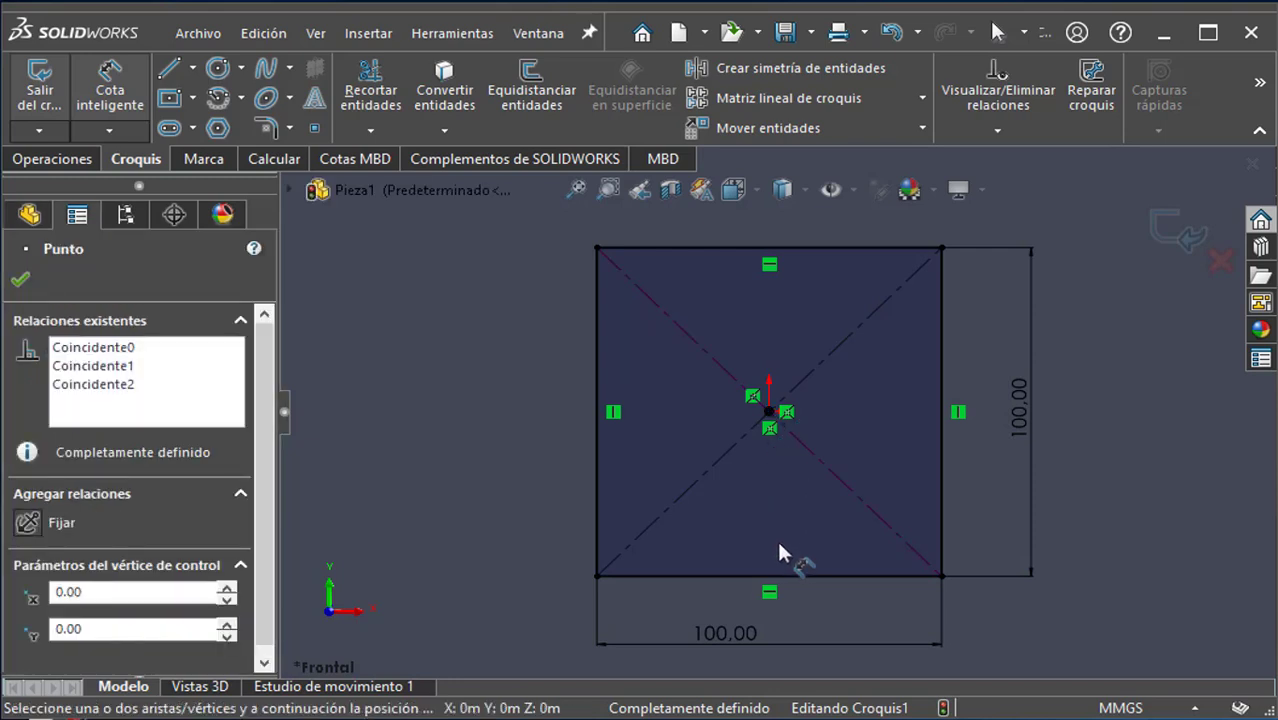
pyautogui.click(805, 577)
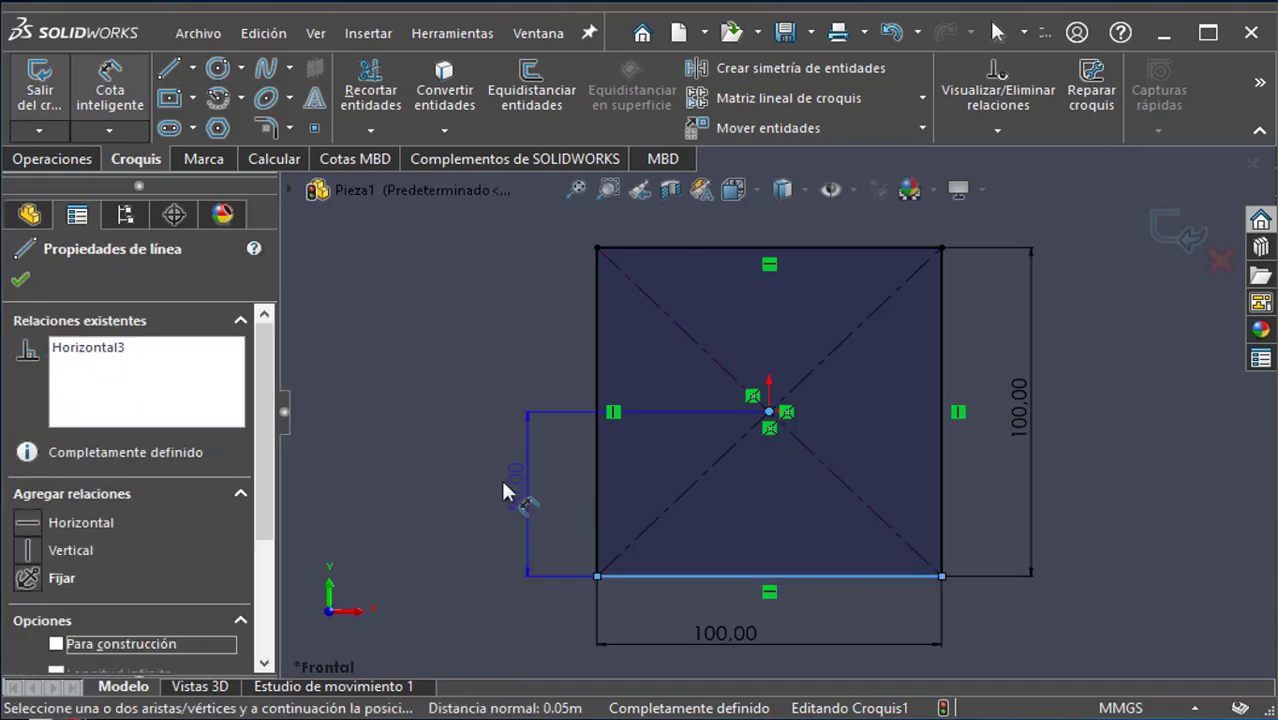
pyautogui.click(486, 487)
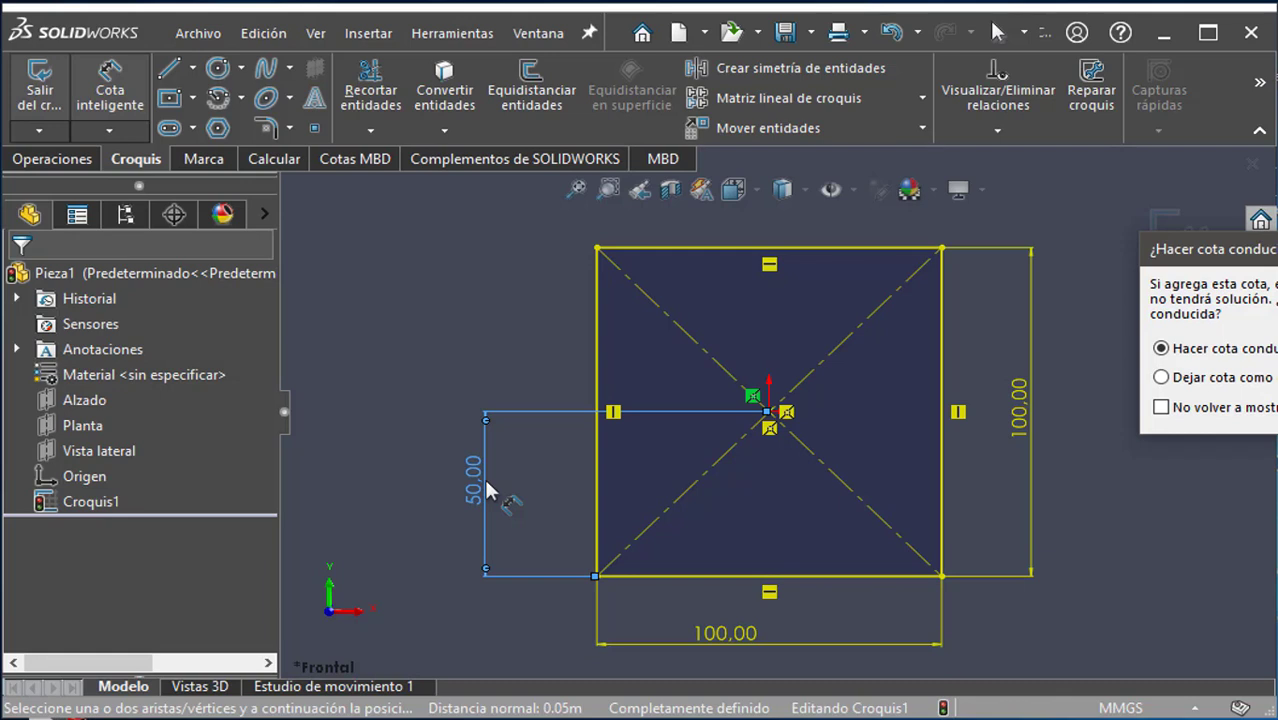
pyautogui.press('Escape')
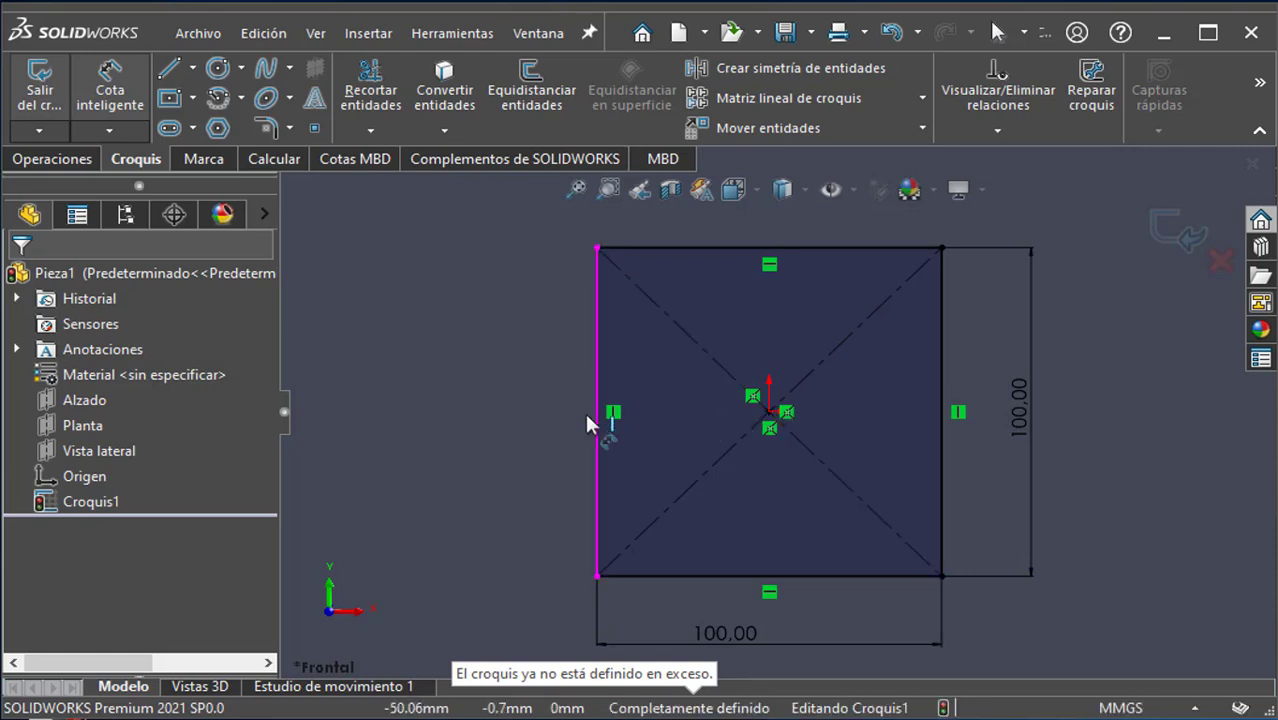
# Step: Try to dimension the horizontal distance from the origin to the square's right edge
pyautogui.click(769, 412)
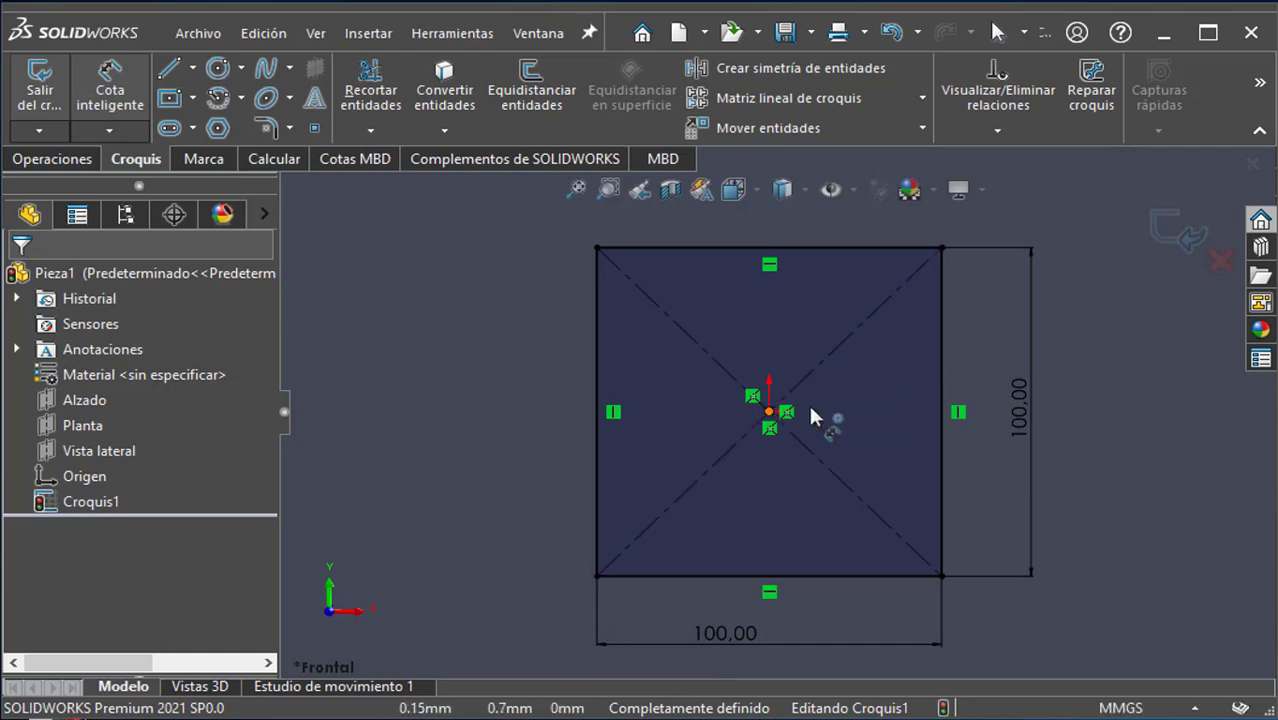
pyautogui.click(940, 409)
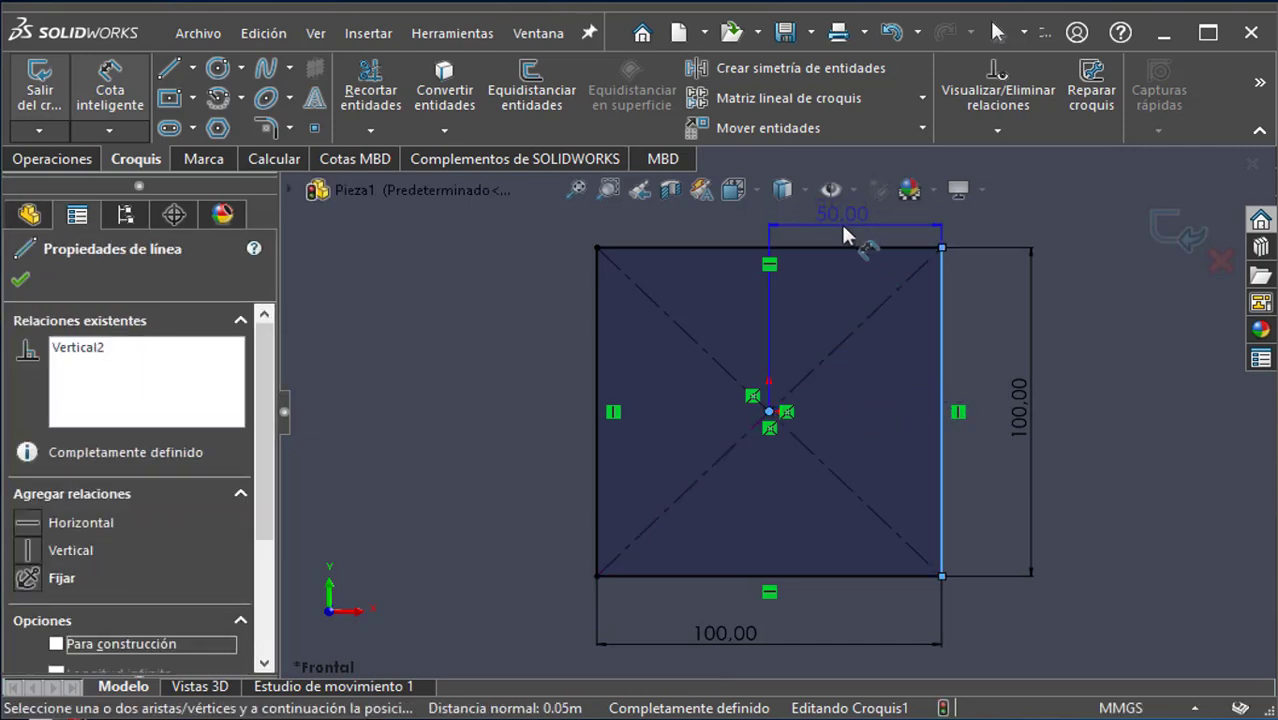
pyautogui.click(843, 227)
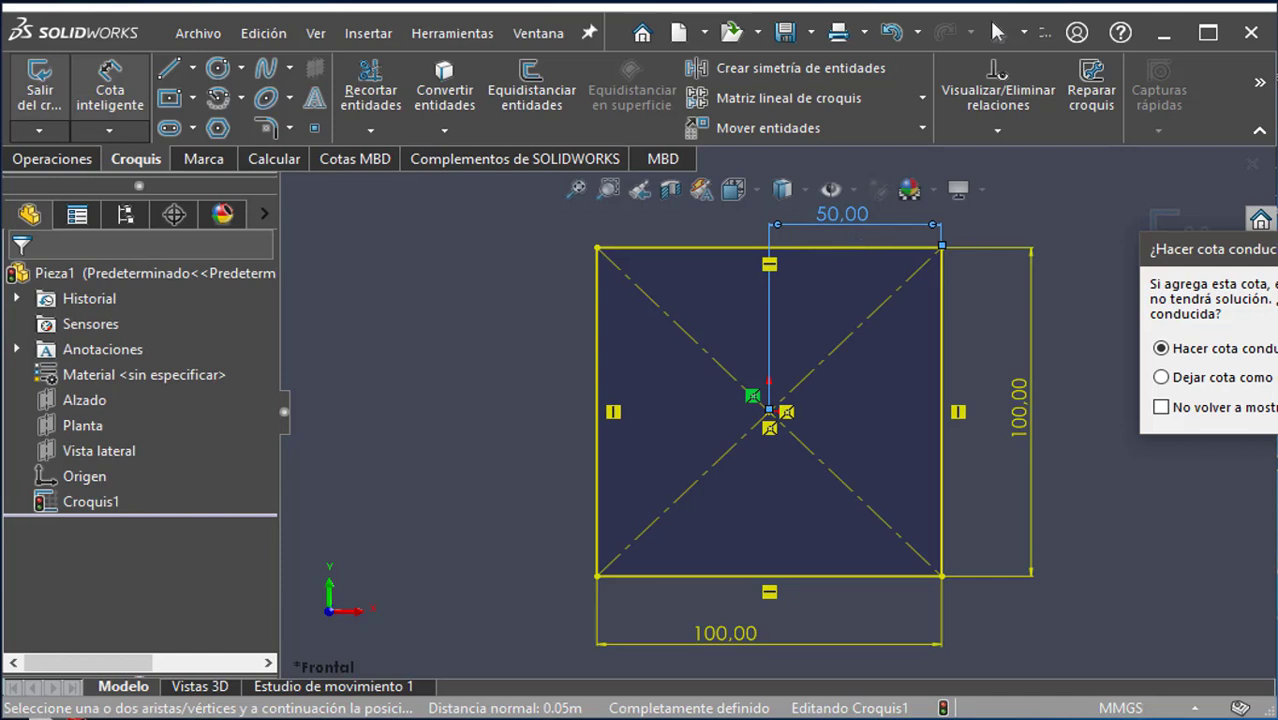
pyautogui.press('Escape')
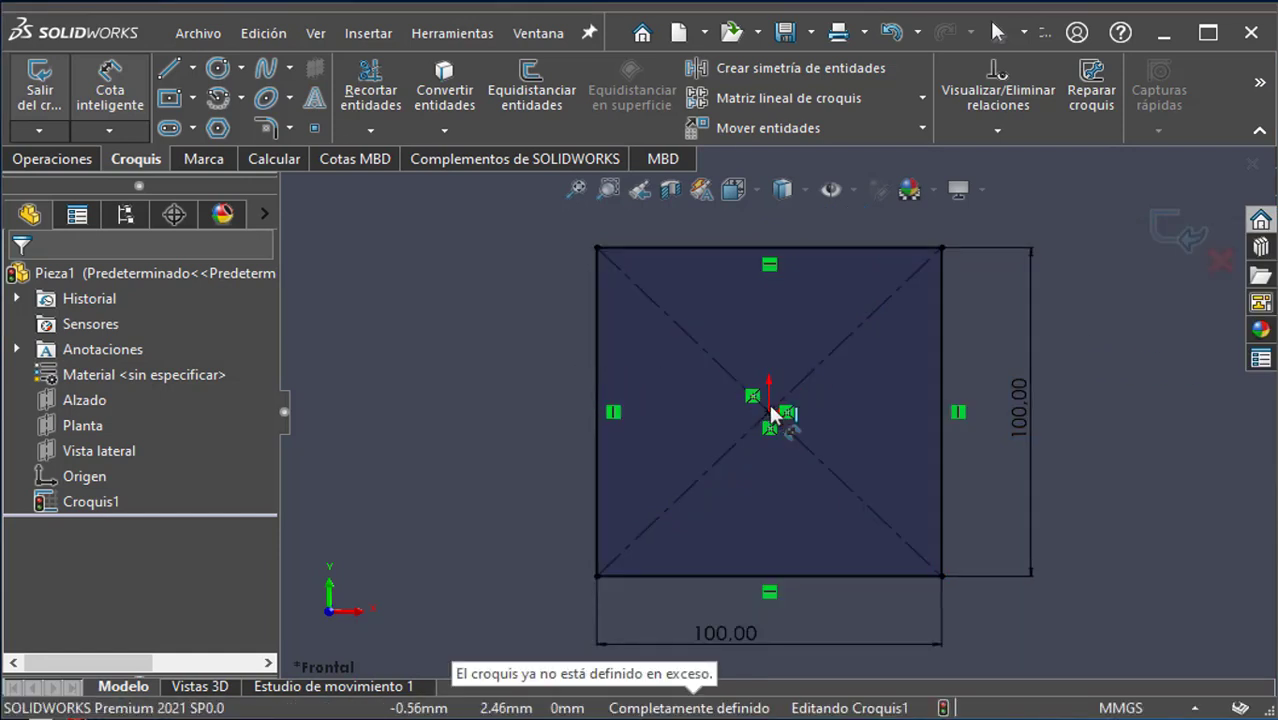
# Step: Try to dimension the horizontal distance from the origin to the square's left edge
pyautogui.click(769, 411)
pyautogui.click(596, 381)
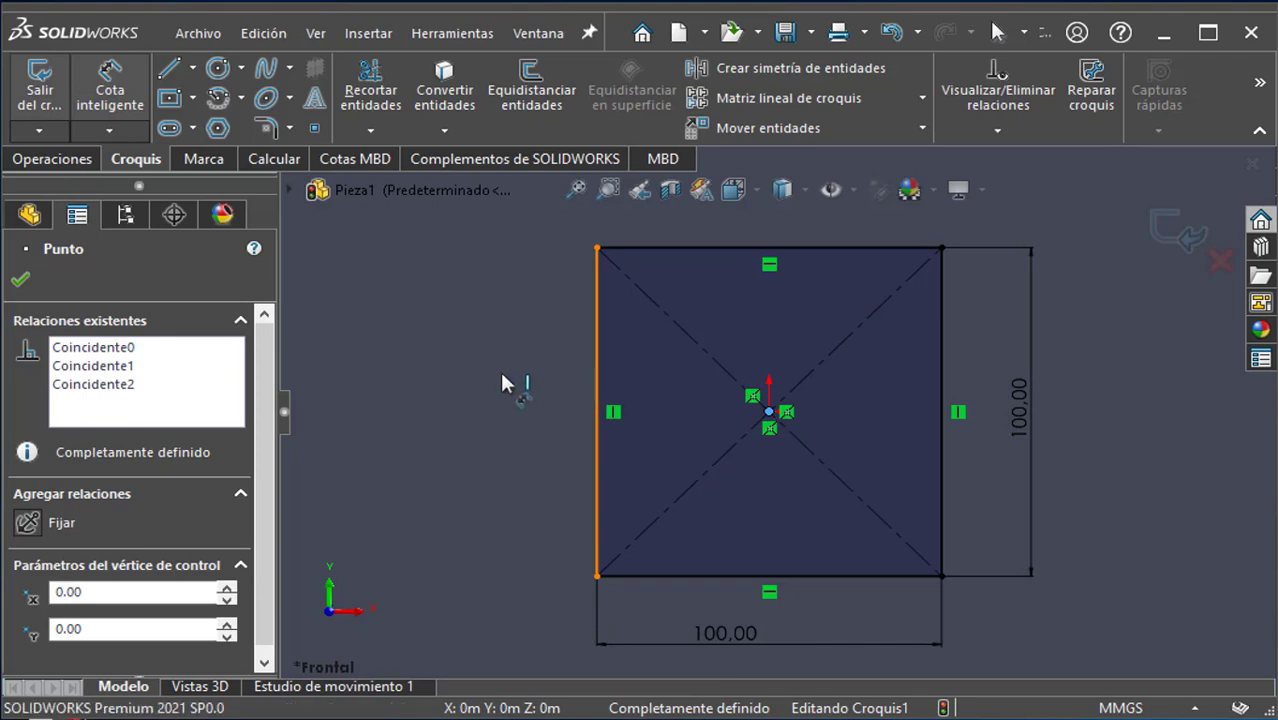
pyautogui.click(490, 329)
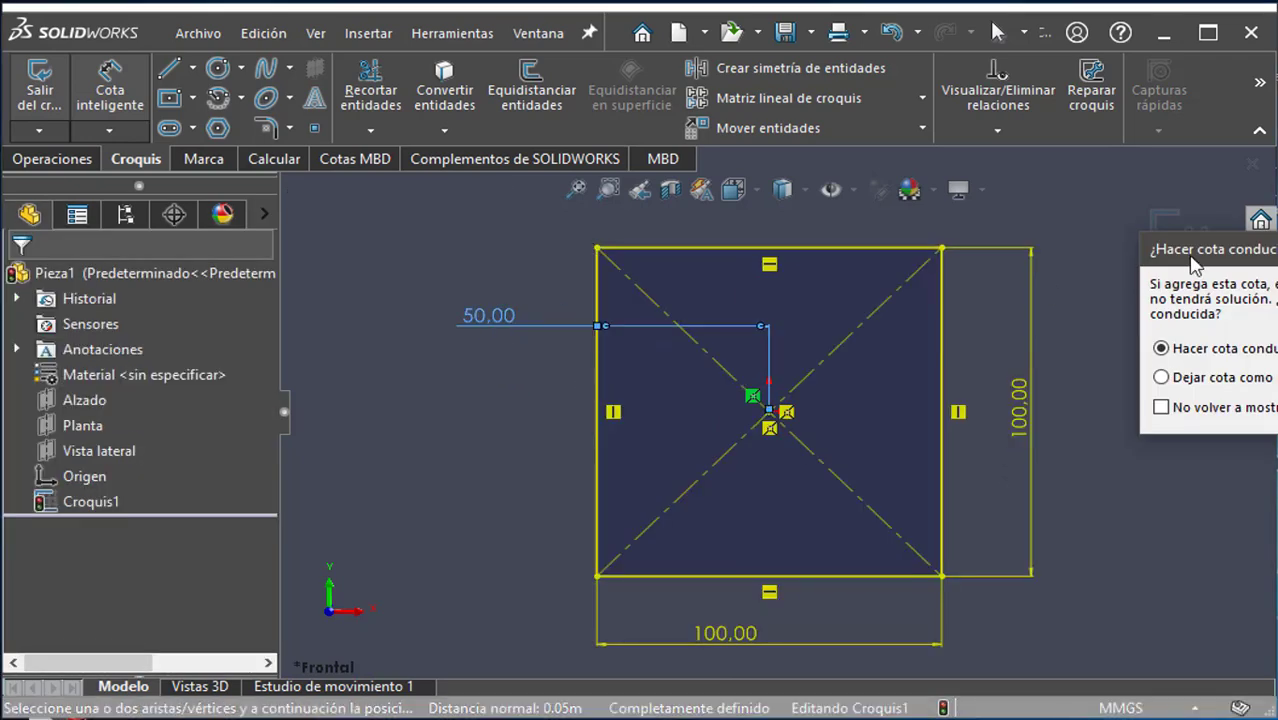
pyautogui.moveTo(1166, 263)
pyautogui.mouseDown()
pyautogui.moveTo(474, 180)
pyautogui.moveTo(465, 230)
pyautogui.mouseUp()
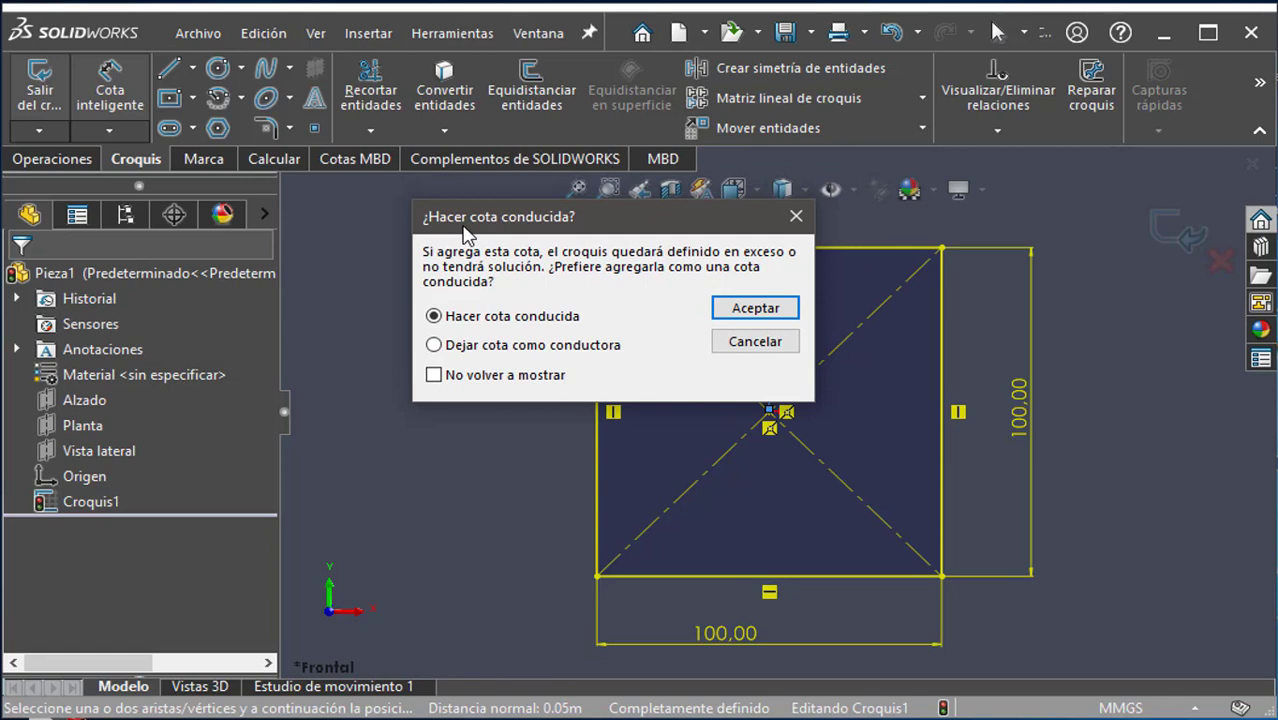
pyautogui.click(727, 341)
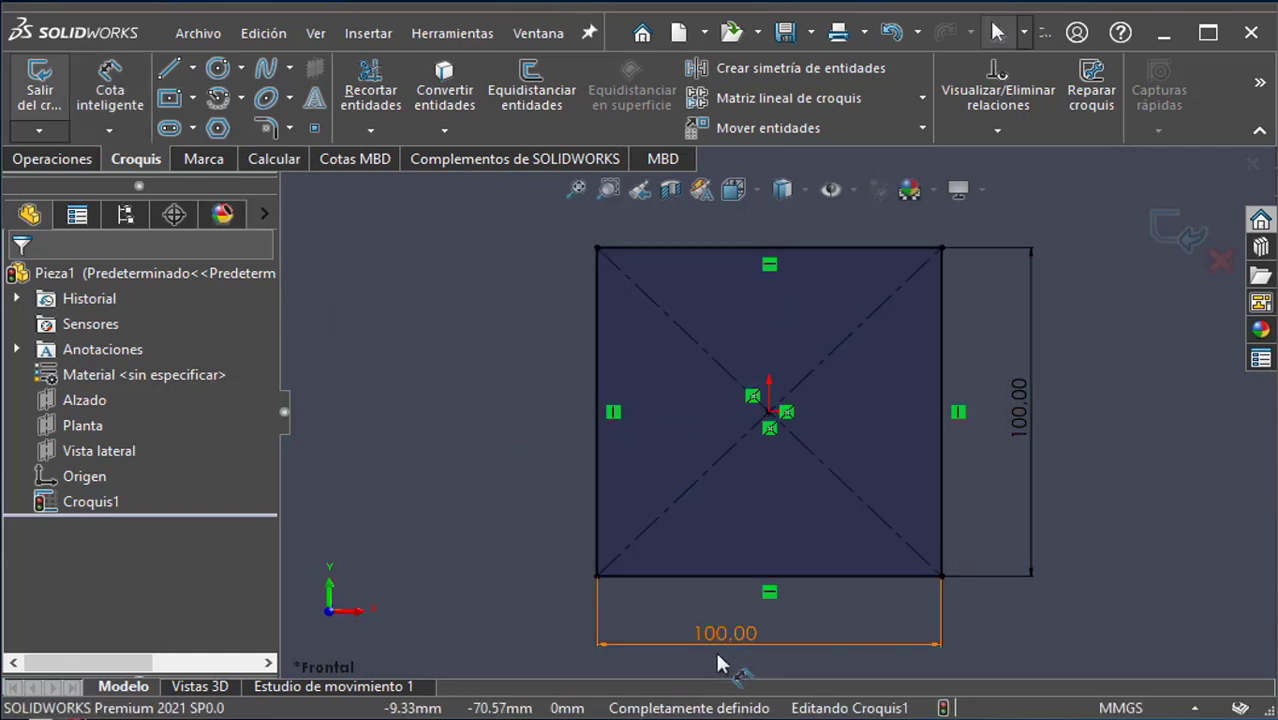
pyautogui.click(940, 385)
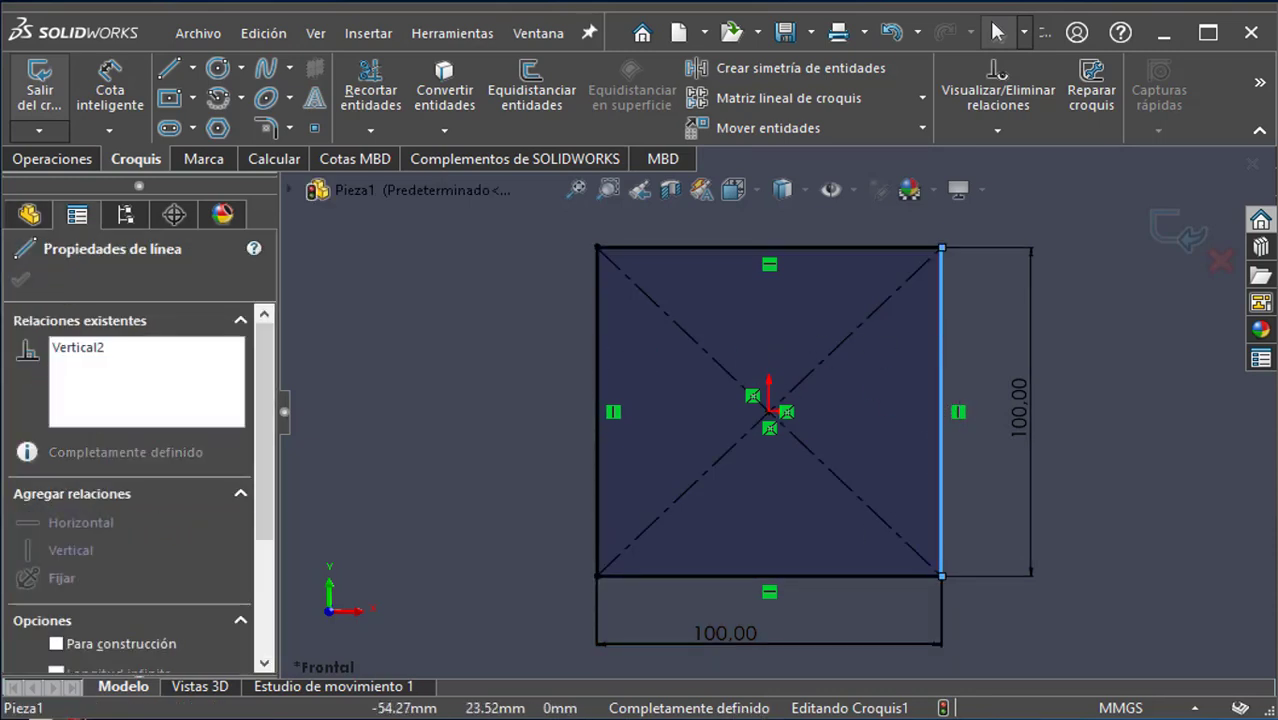
pyautogui.click(496, 394)
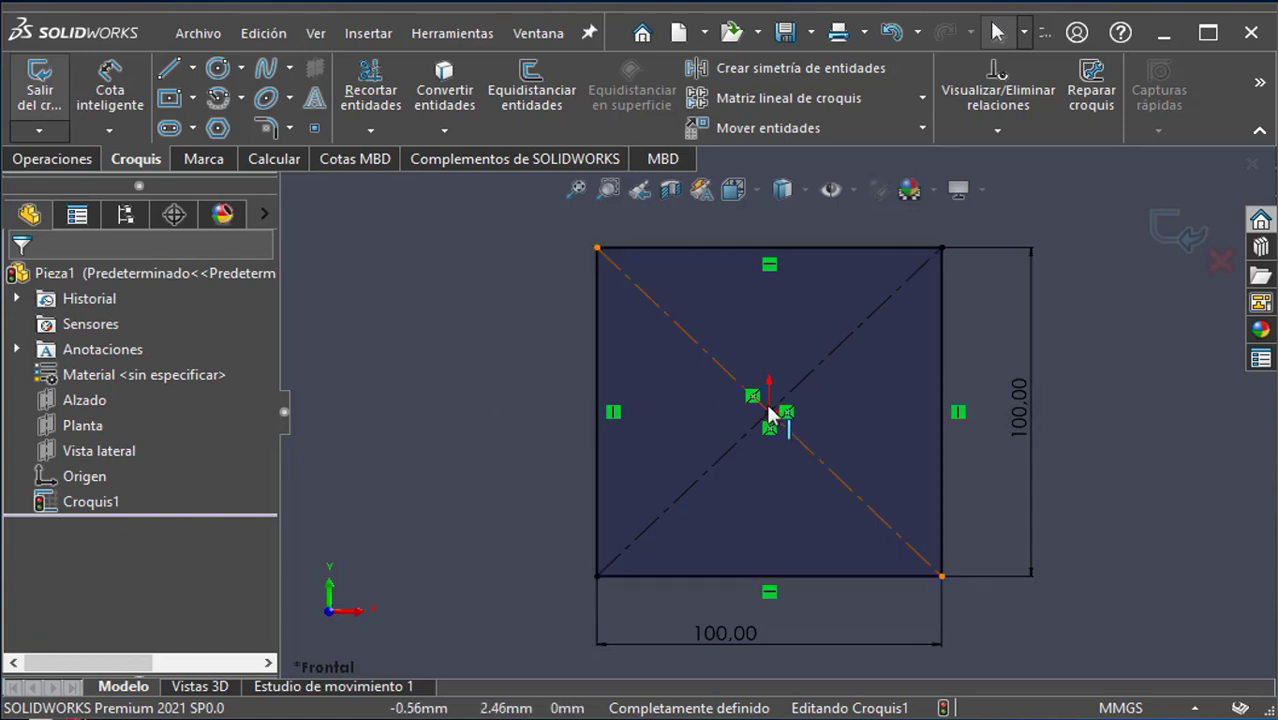
pyautogui.click(728, 371)
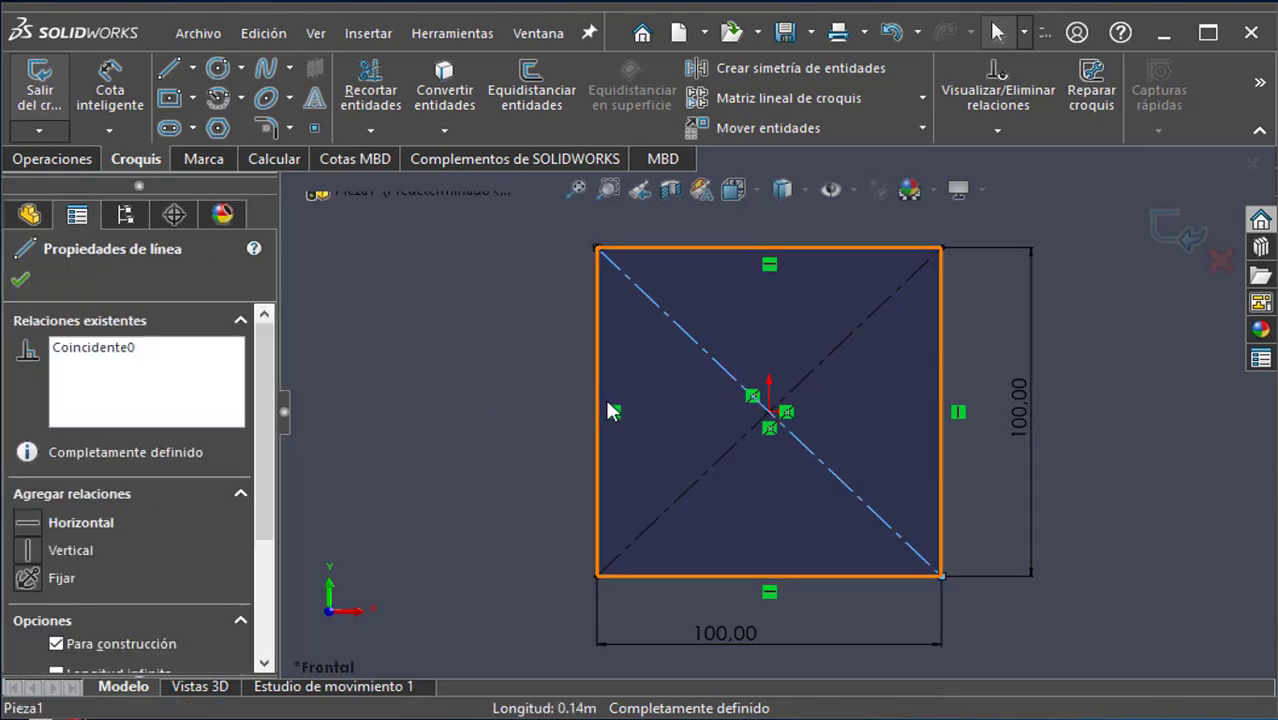
pyautogui.click(595, 364)
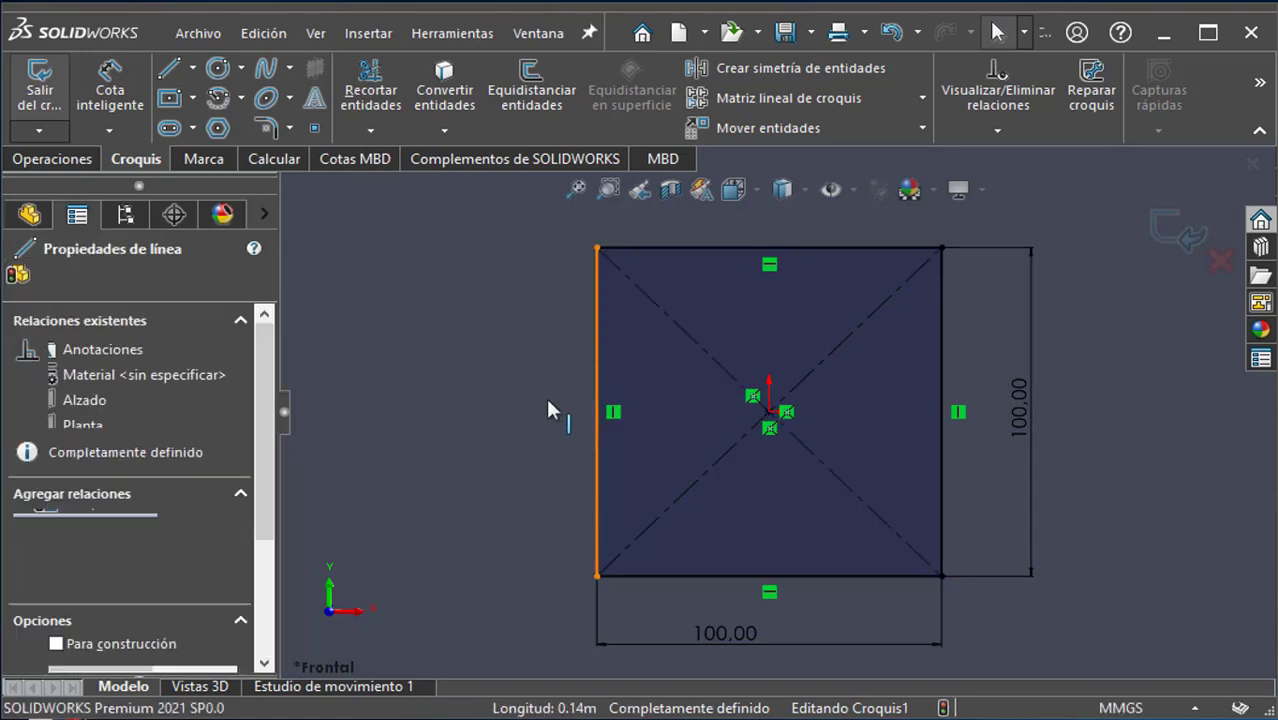
pyautogui.click(465, 406)
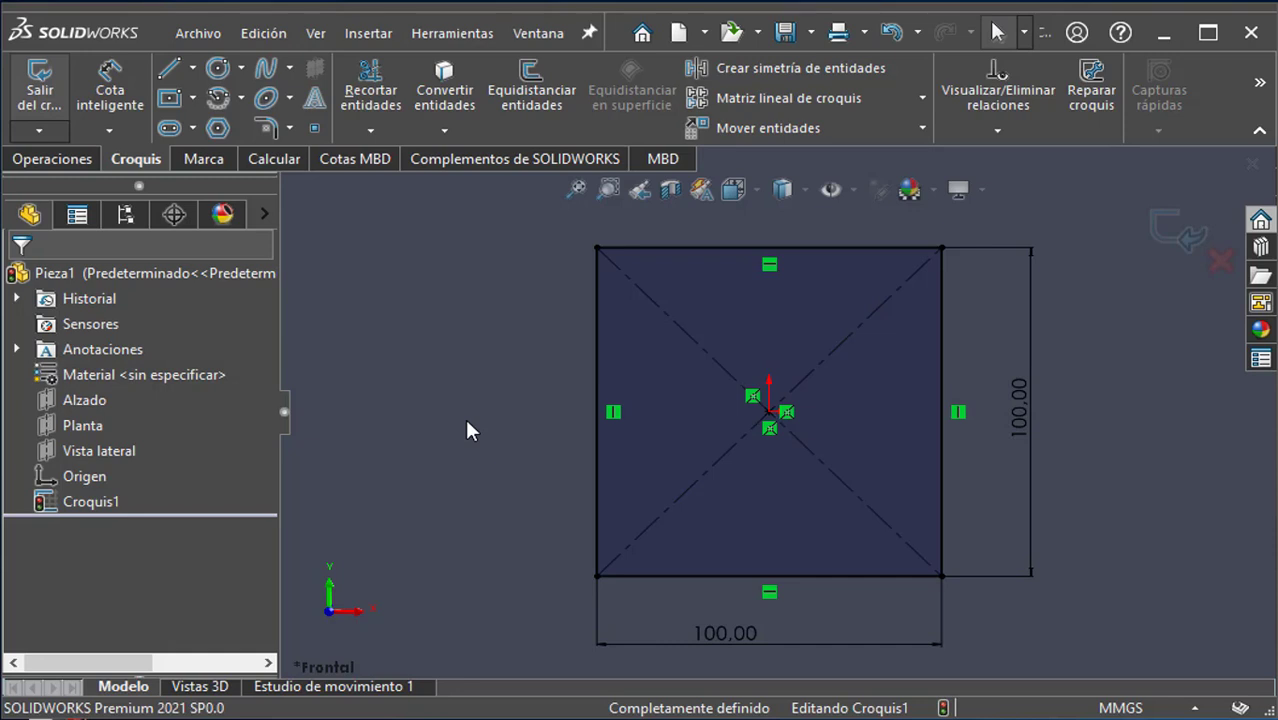
# Step: Extrude the square sketch as a boss with a blind depth of 100 mm
pyautogui.scroll(3, 1012, 488)
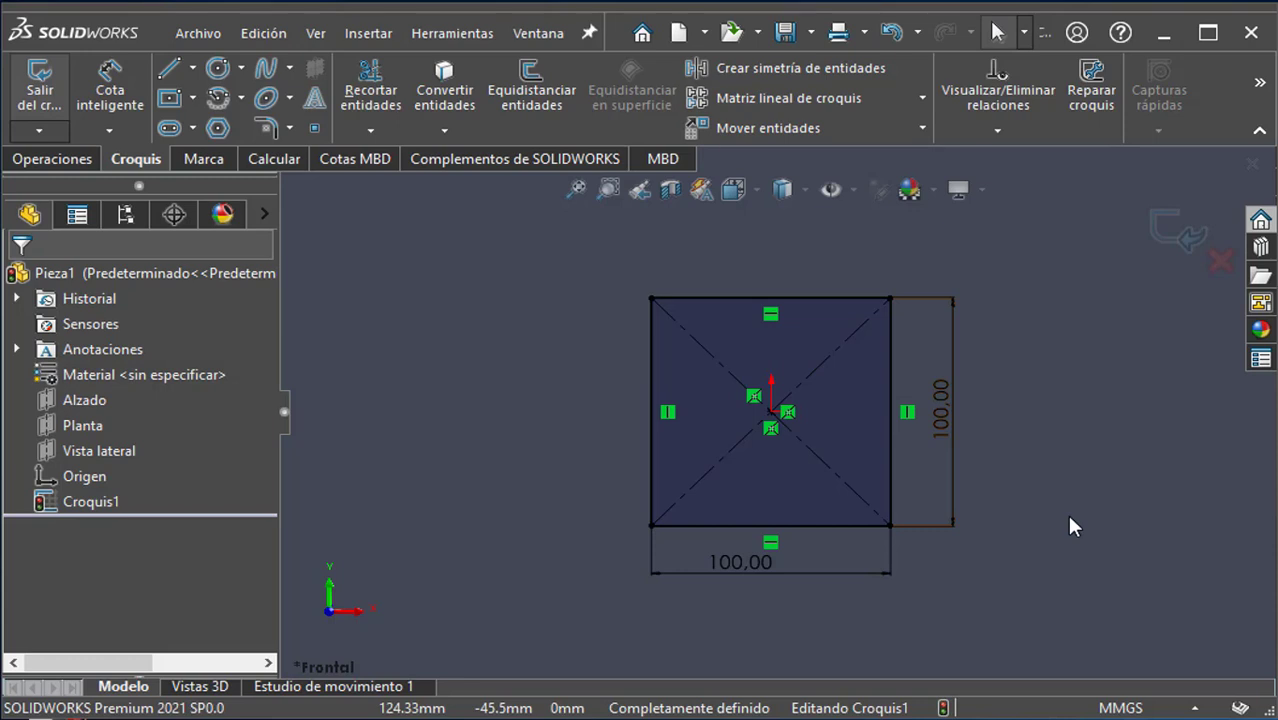
pyautogui.click(56, 160)
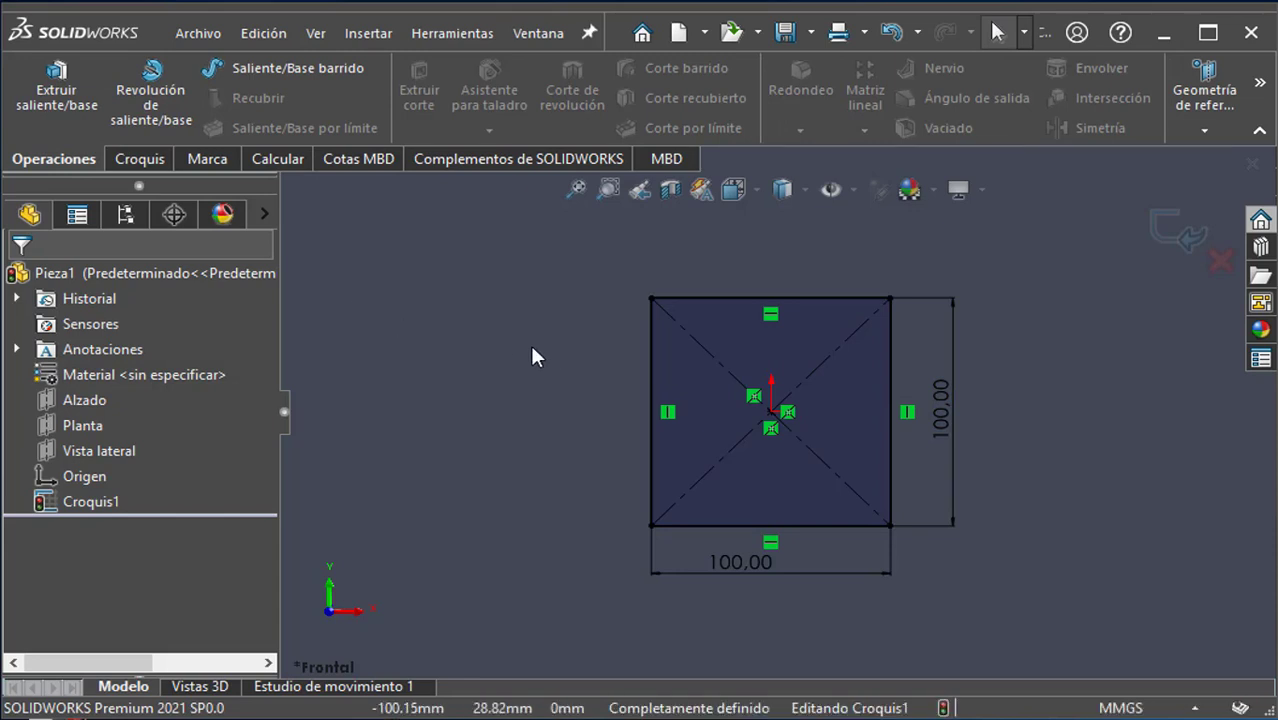
pyautogui.moveTo(533, 352)
pyautogui.mouseDown(button='middle')
pyautogui.moveTo(491, 360)
pyautogui.moveTo(427, 401)
pyautogui.mouseUp(button='middle')
pyautogui.scroll(1, 291, 317)
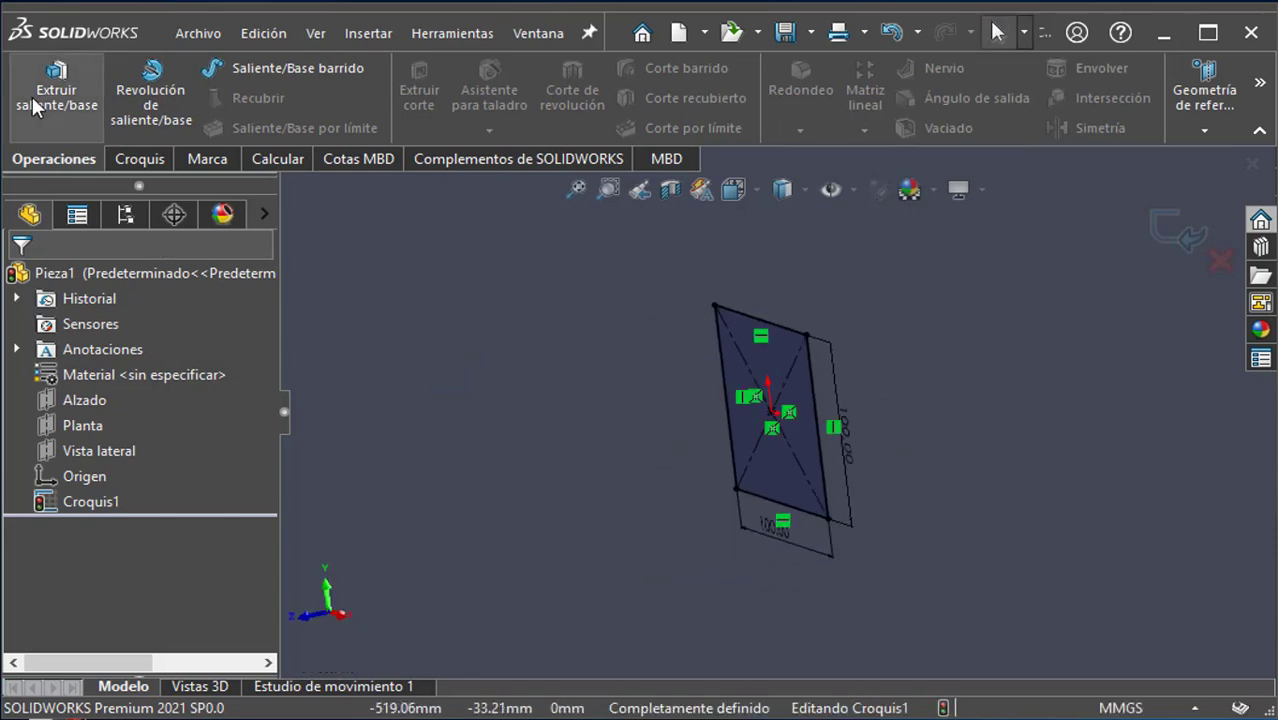
pyautogui.click(52, 100)
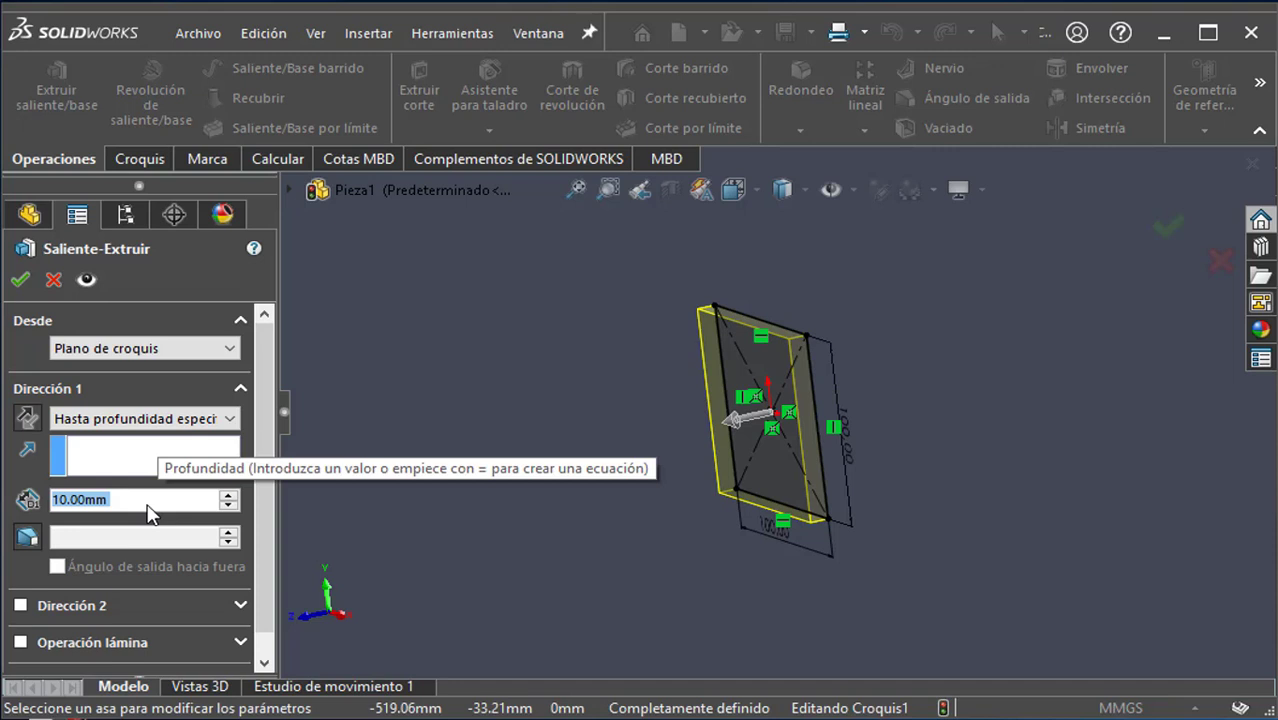
pyautogui.write('100')
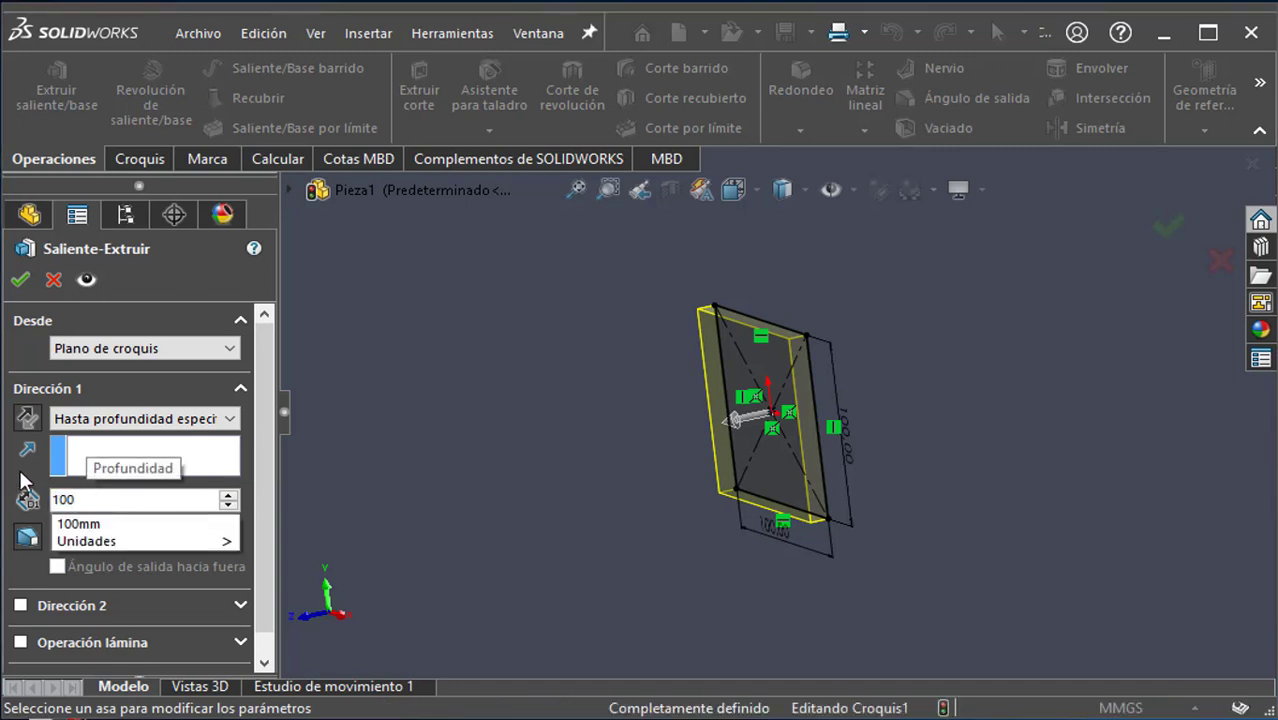
pyautogui.press('Return')
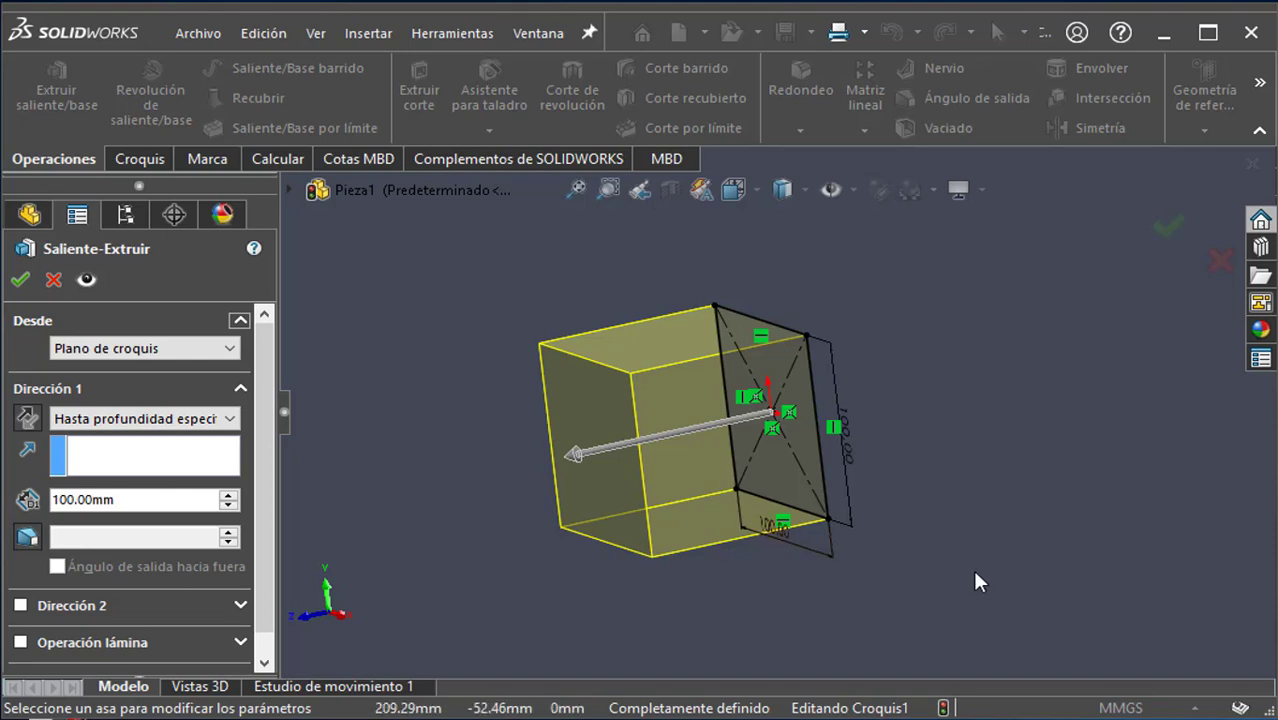
pyautogui.moveTo(879, 554)
pyautogui.mouseDown(button='middle')
pyautogui.moveTo(916, 534)
pyautogui.moveTo(789, 538)
pyautogui.moveTo(918, 522)
pyautogui.moveTo(896, 563)
pyautogui.moveTo(849, 578)
pyautogui.moveTo(844, 562)
pyautogui.mouseUp(button='middle')
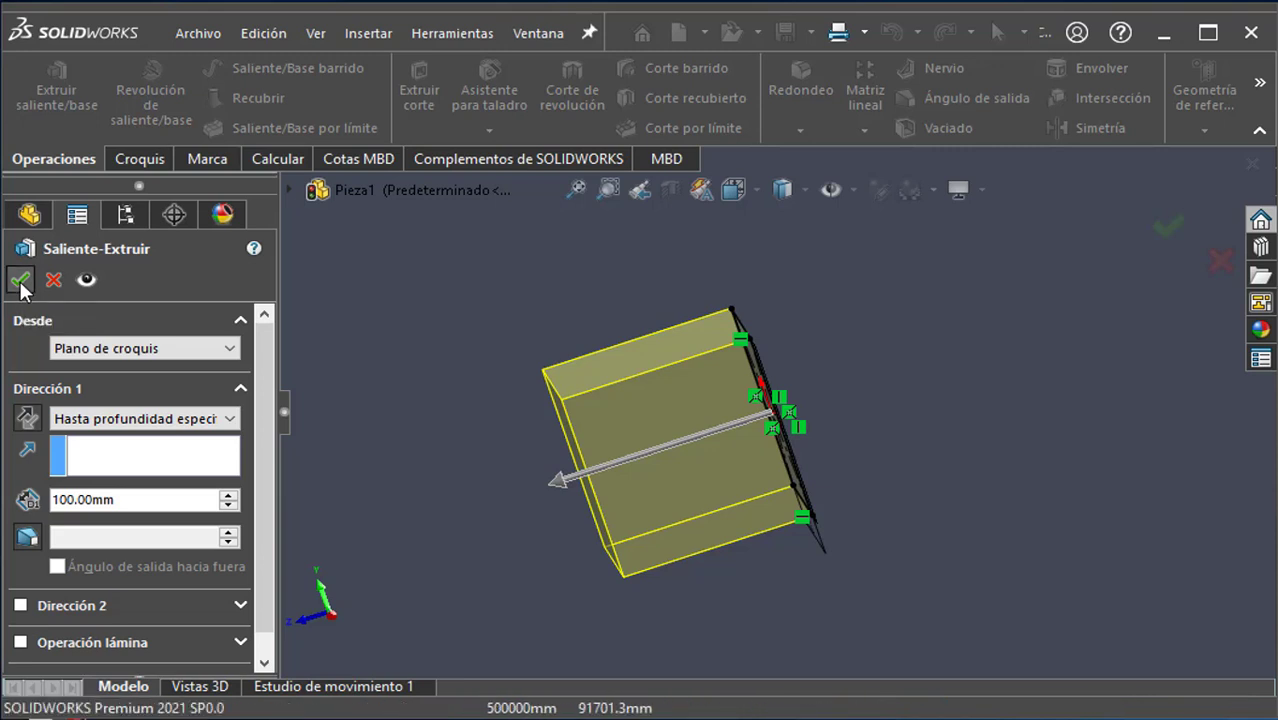
pyautogui.press('Return')
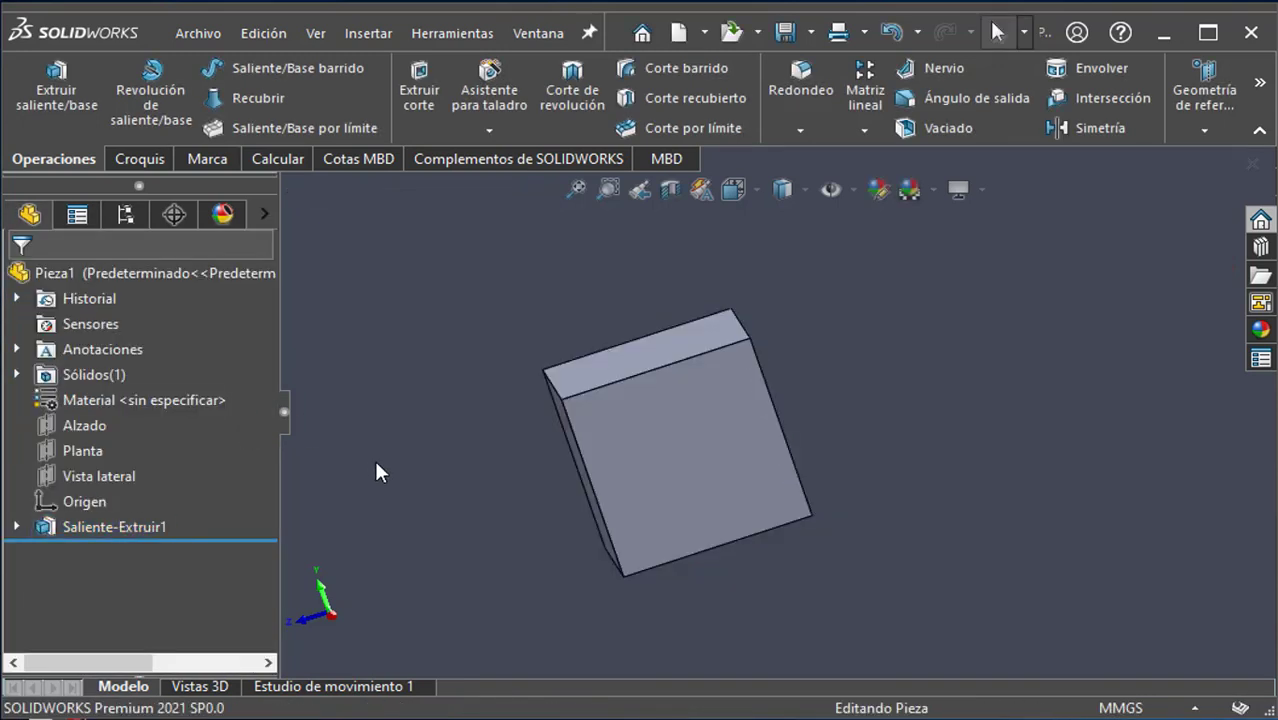
# Step: Inspect the extruded cube from another angle, set the isometric view, and briefly show the view selector
pyautogui.moveTo(514, 552); pyautogui.dragTo(825, 471, button='middle')
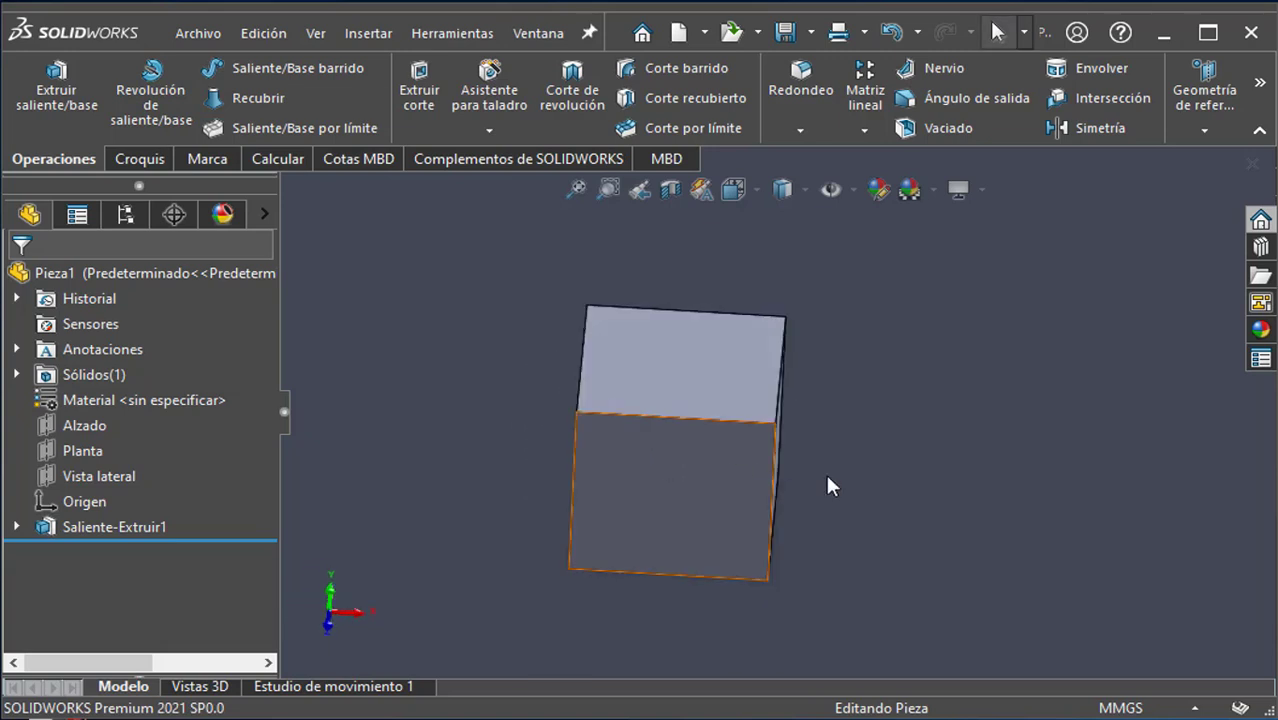
pyautogui.hotkey('ctrl', '7')
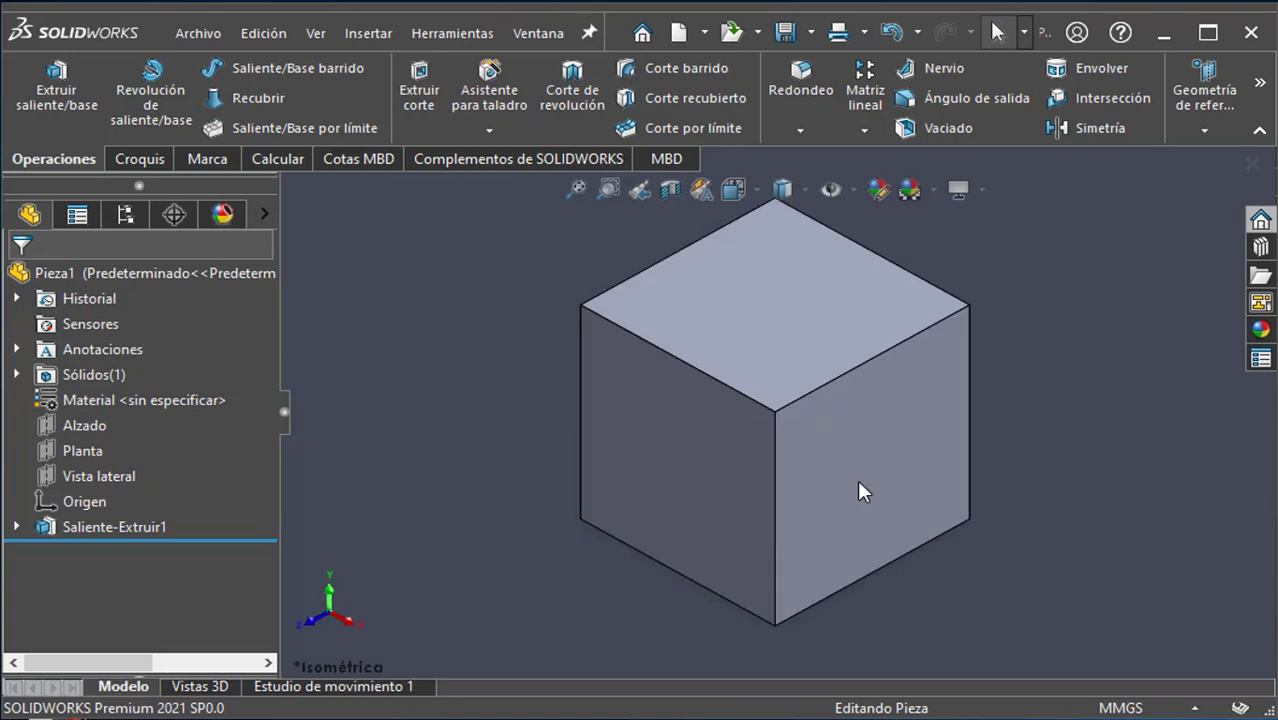
pyautogui.click(755, 199)
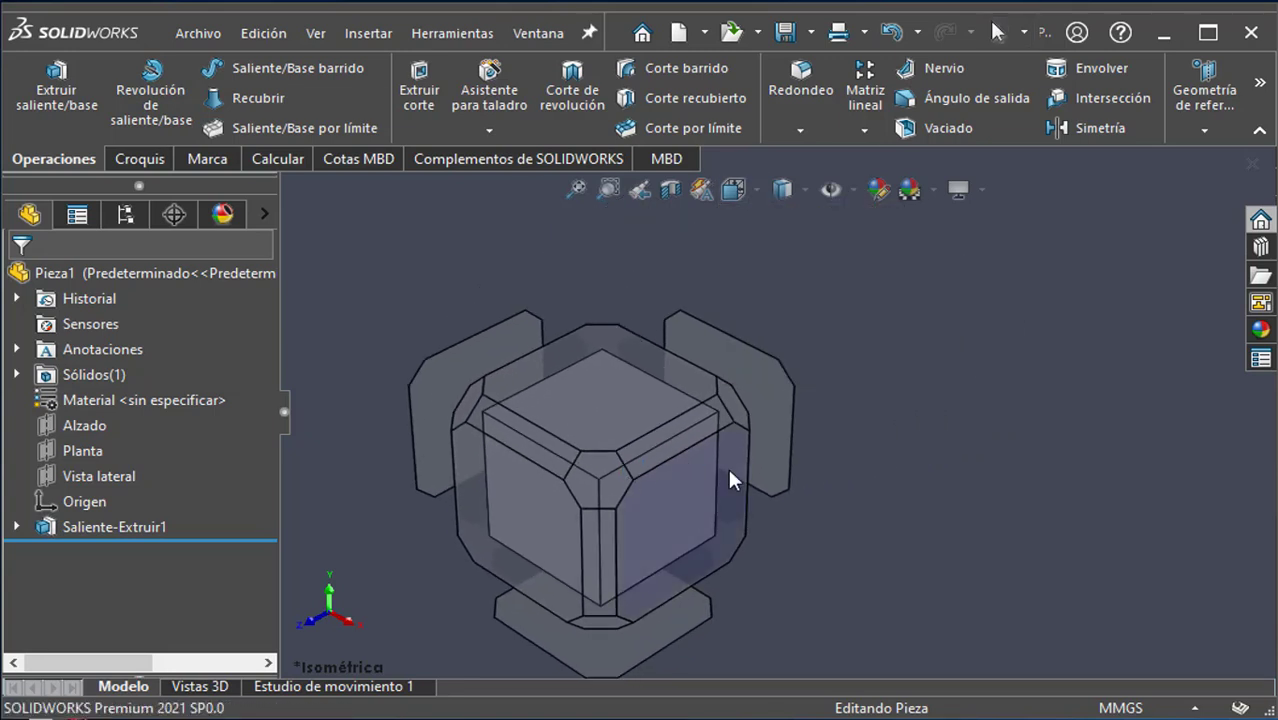
pyautogui.click(915, 544)
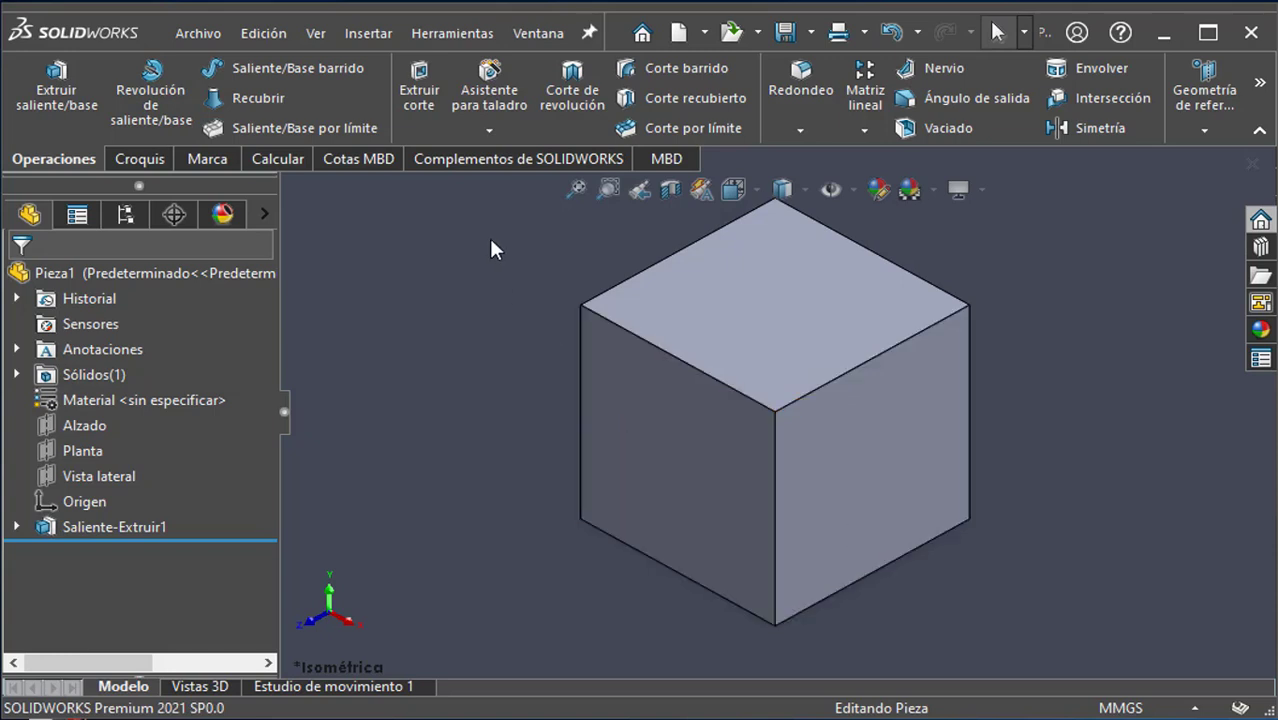
pyautogui.rightClick(455, 166)
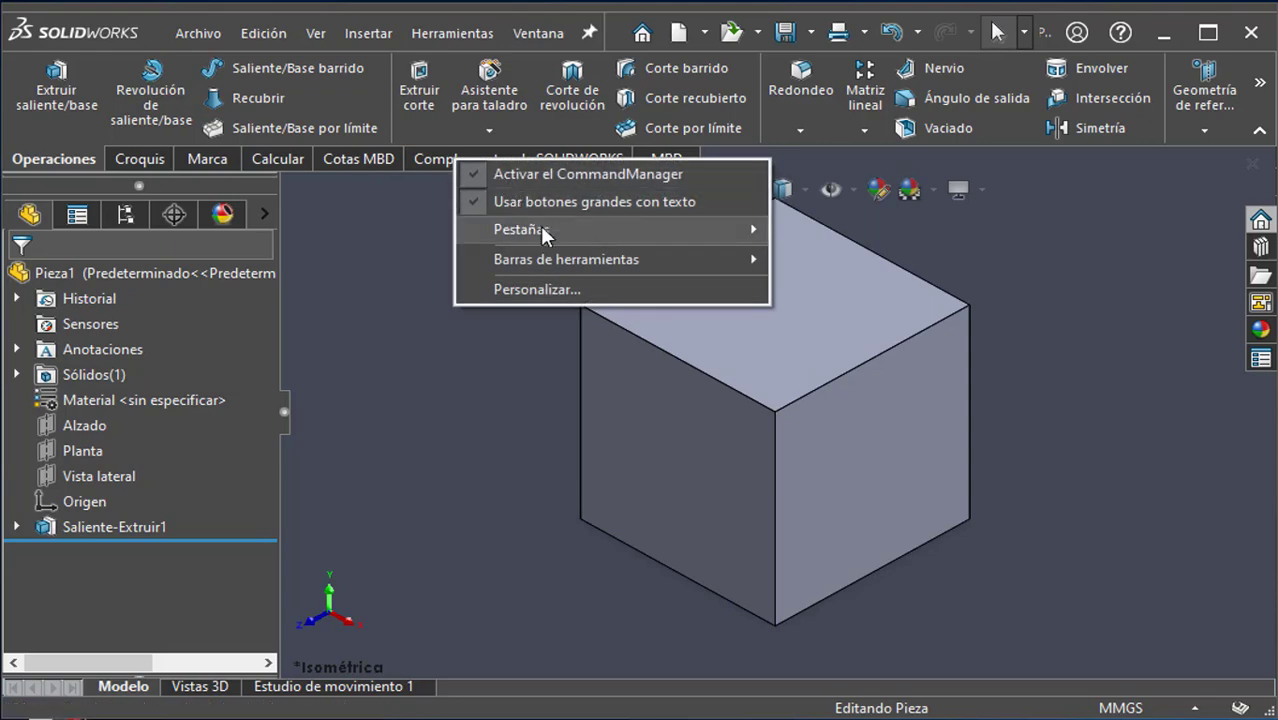
pyautogui.moveTo(541, 229)
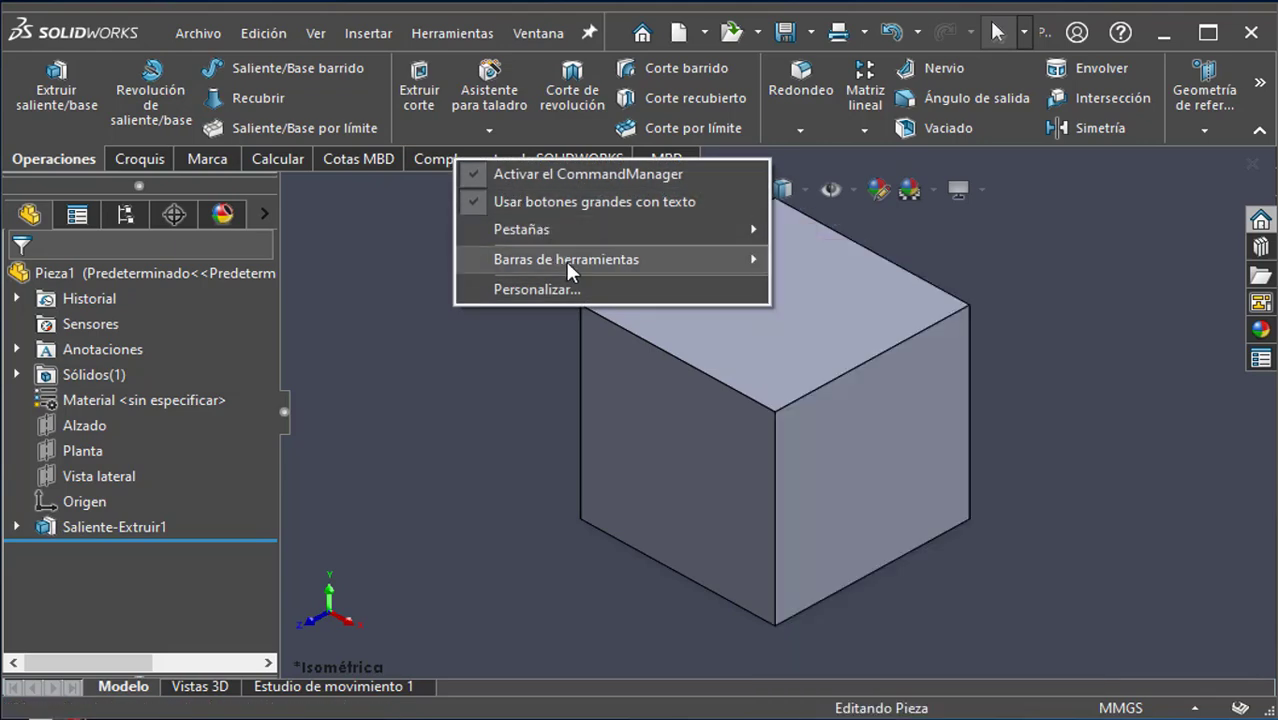
pyautogui.moveTo(566, 261)
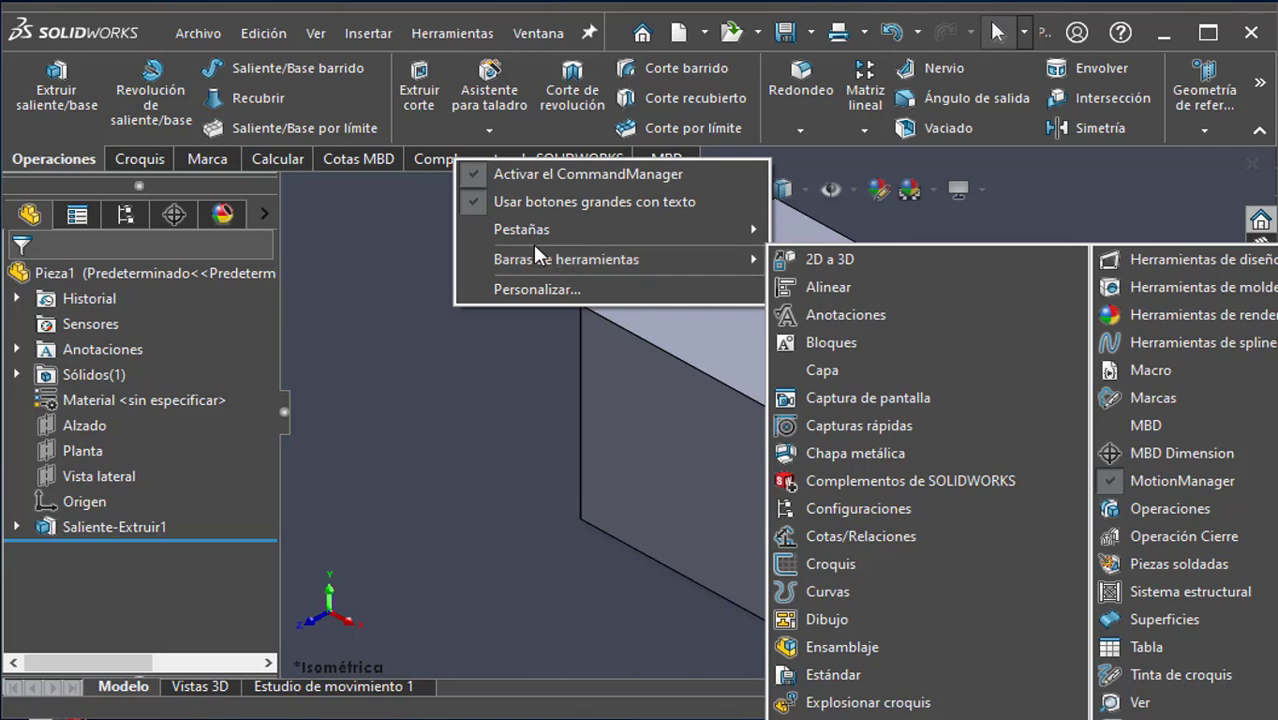
pyautogui.click(377, 268)
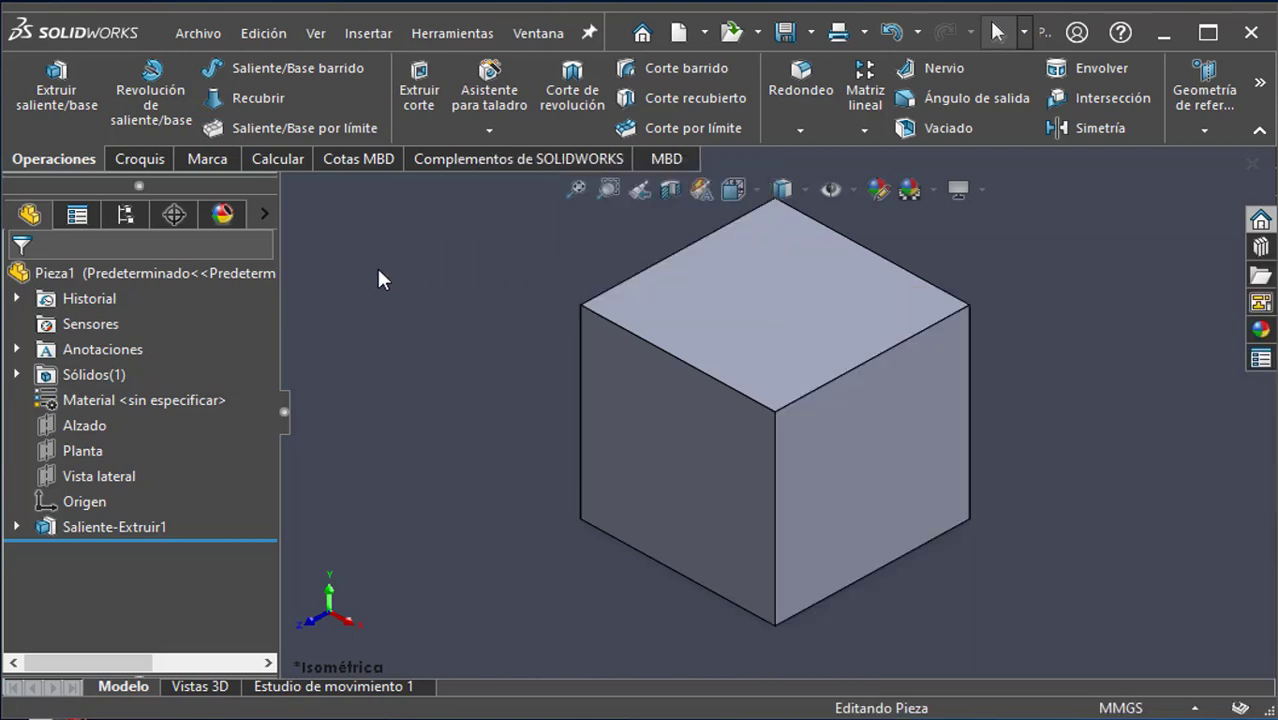
pyautogui.rightClick(56, 155)
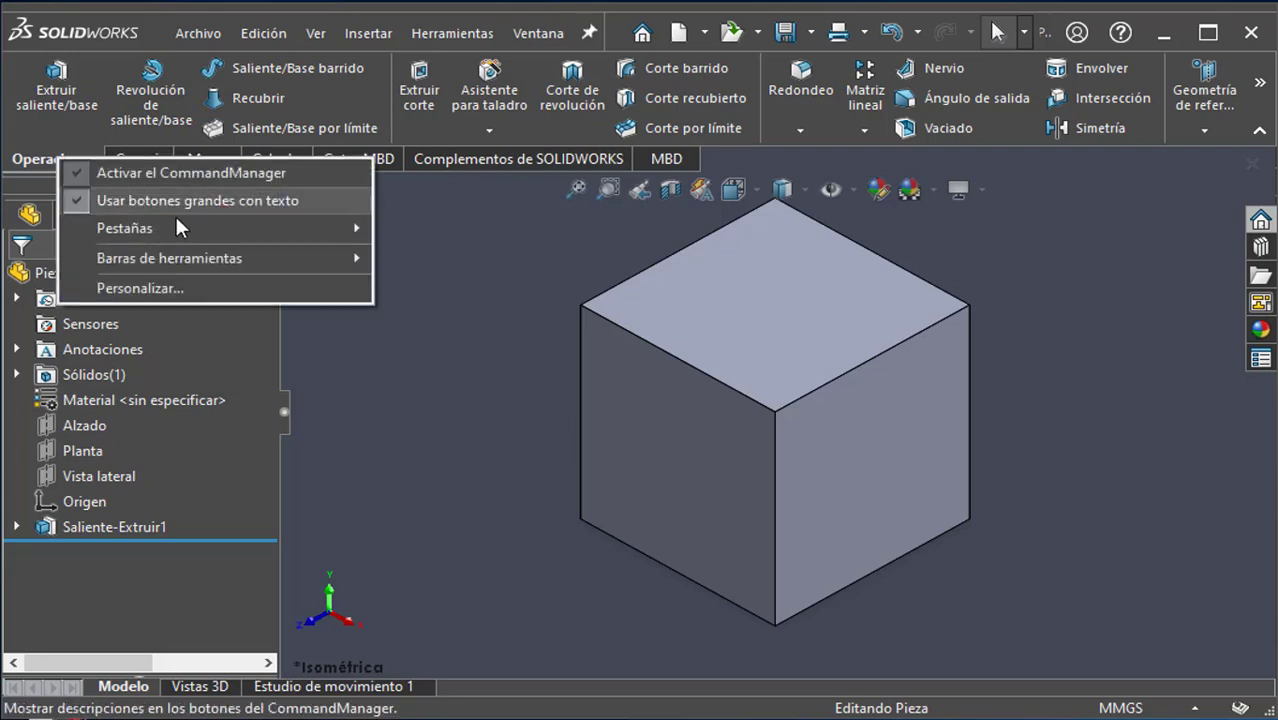
pyautogui.moveTo(228, 266)
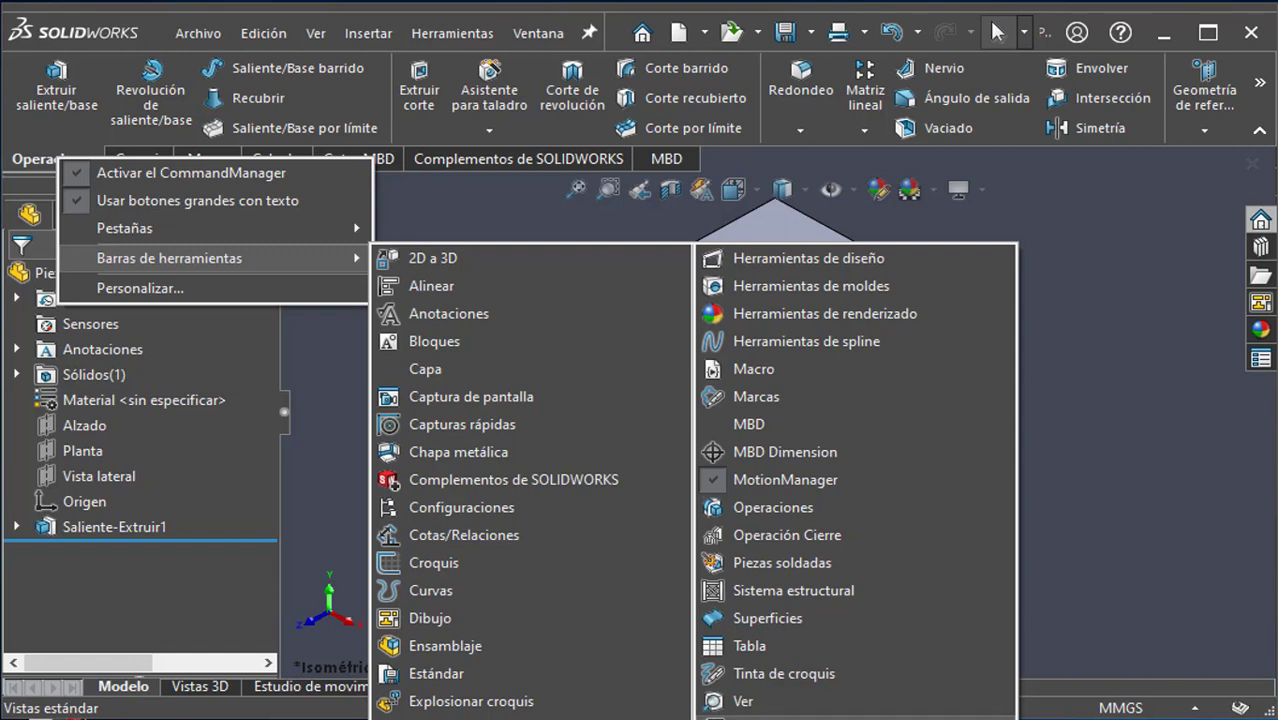
pyautogui.click(510, 199)
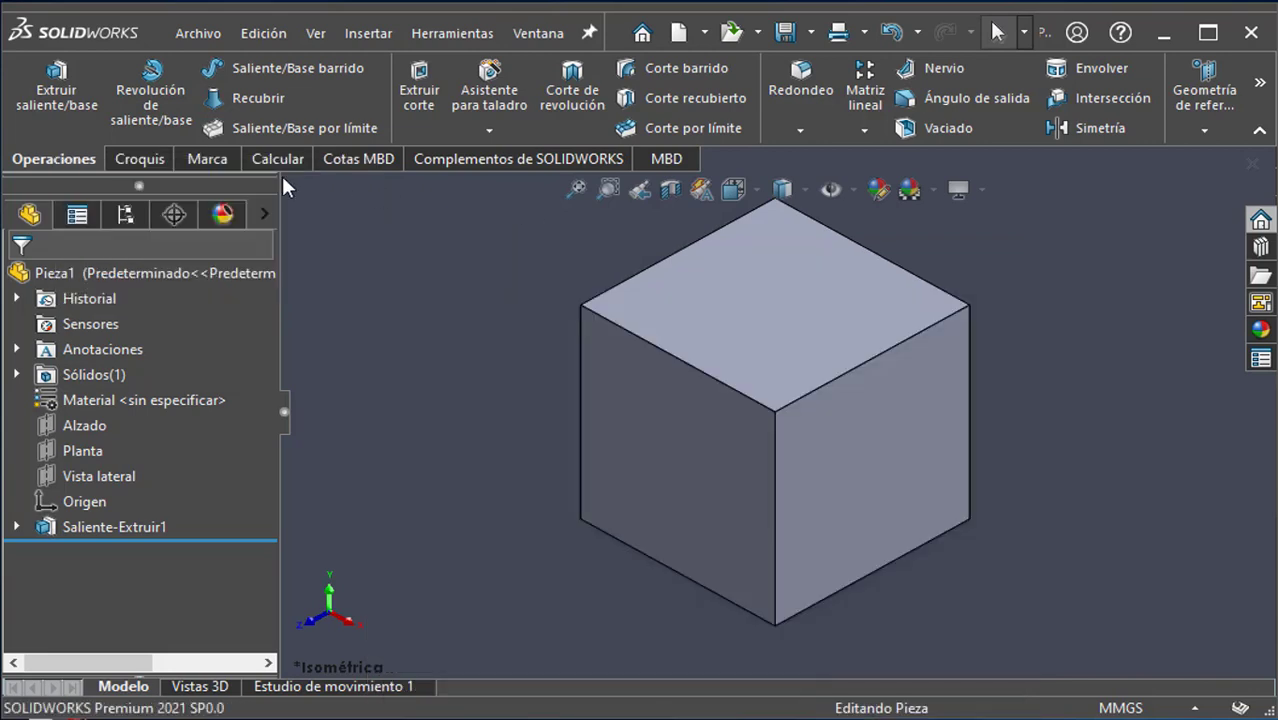
pyautogui.click(121, 38)
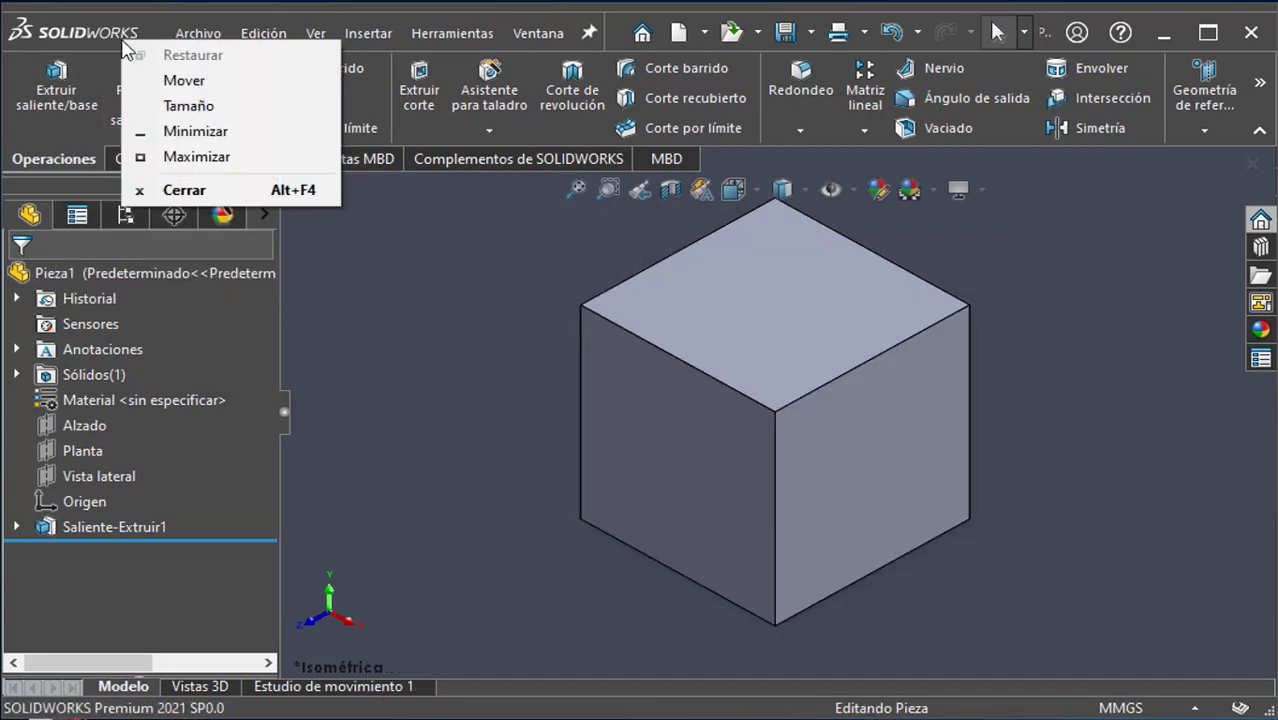
pyautogui.click(382, 271)
pyautogui.rightClick(397, 117)
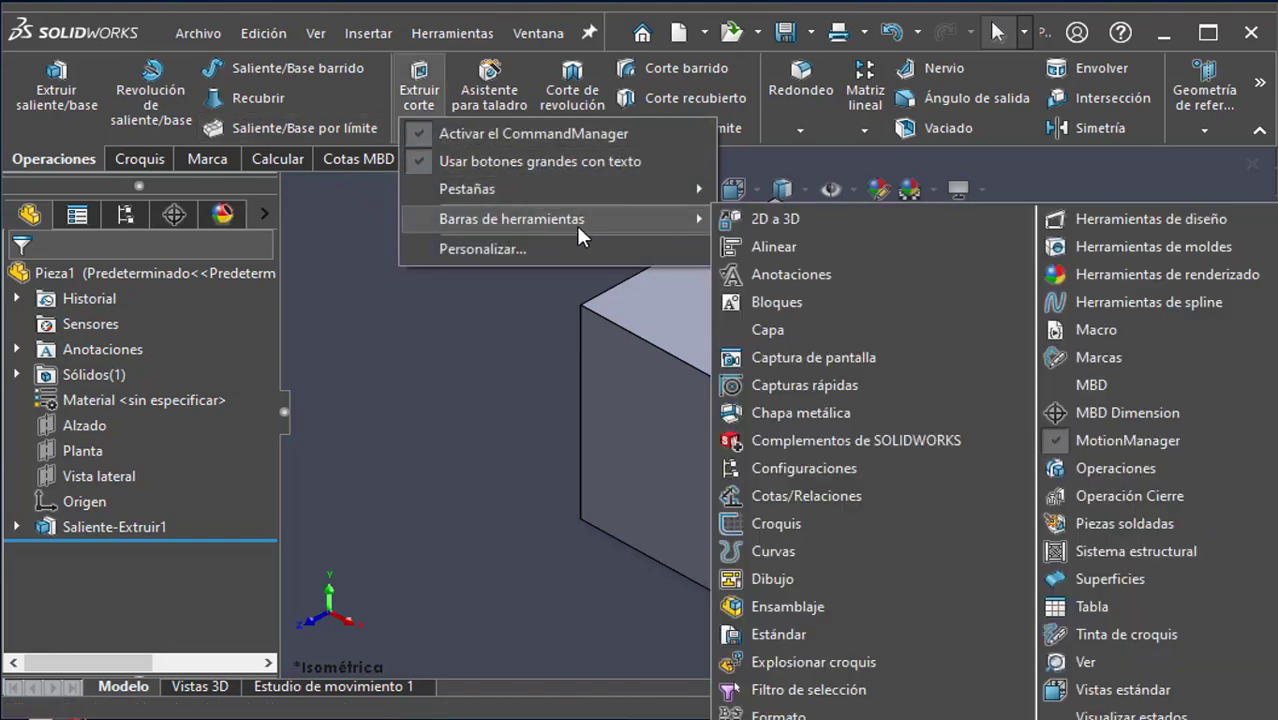
pyautogui.click(342, 313)
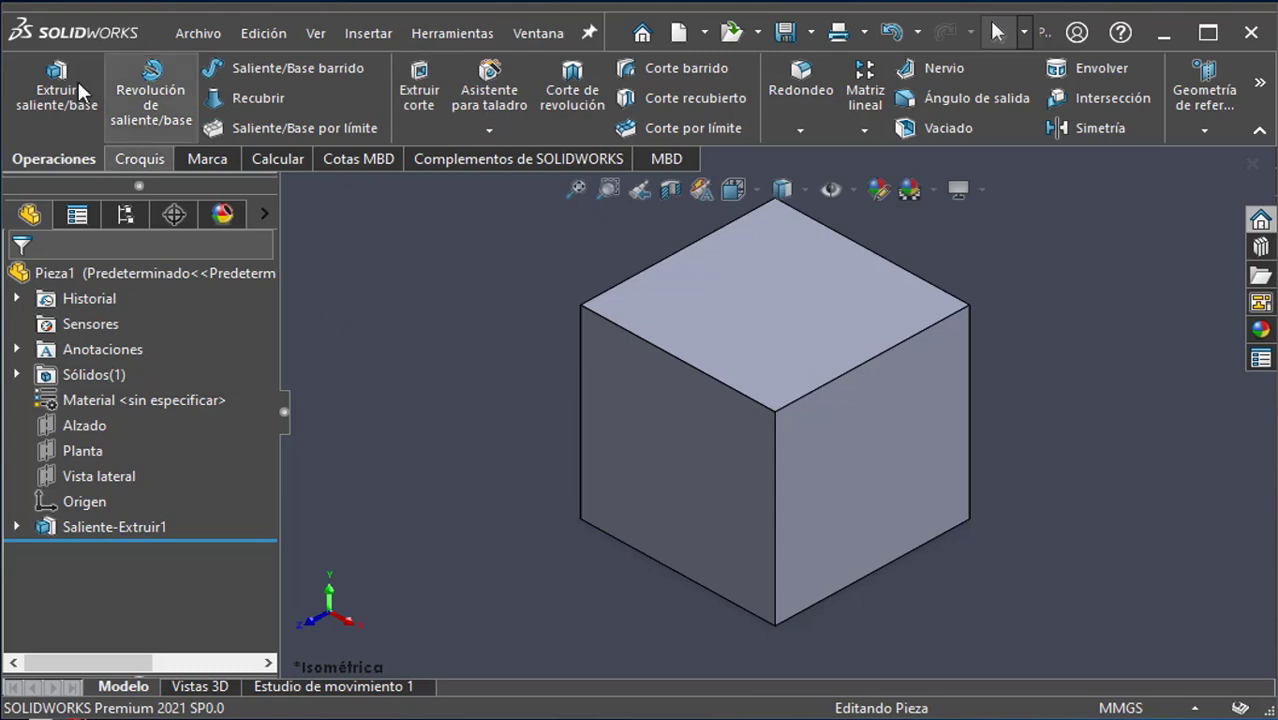
# Step: Turn on the standard views toolbar (Vistas estándar)
pyautogui.rightClick(26, 60)
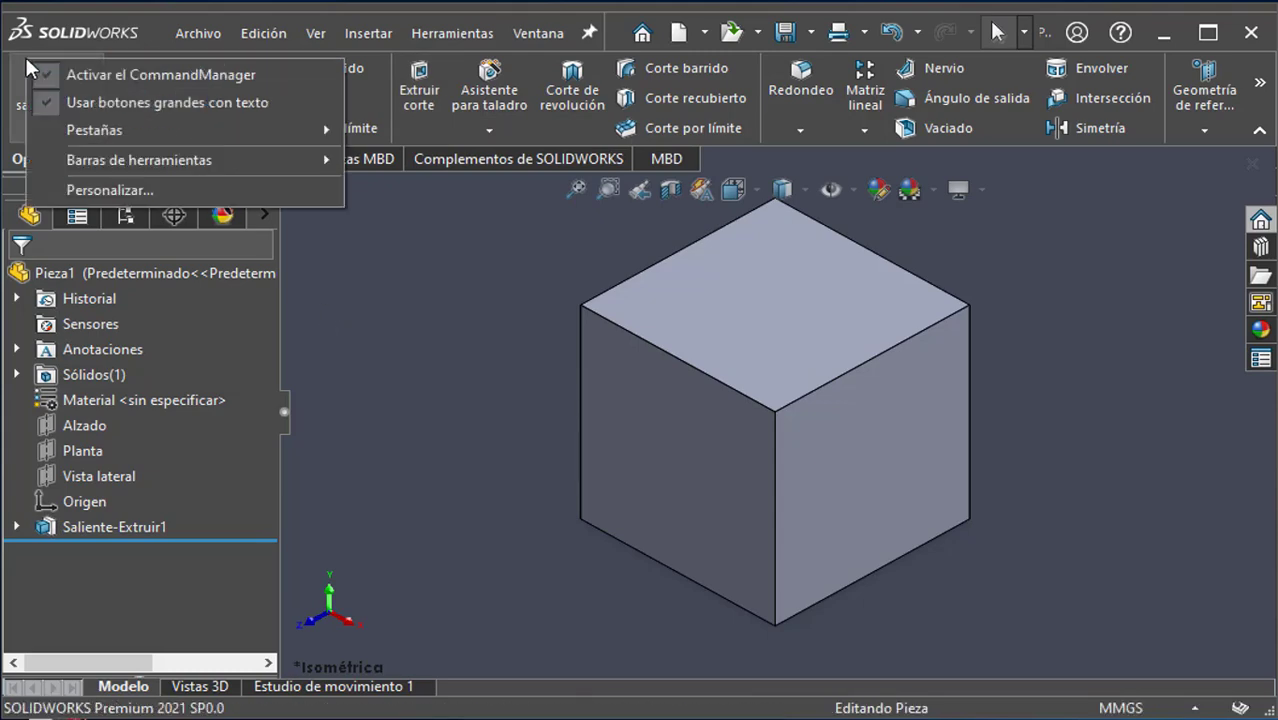
pyautogui.moveTo(195, 163)
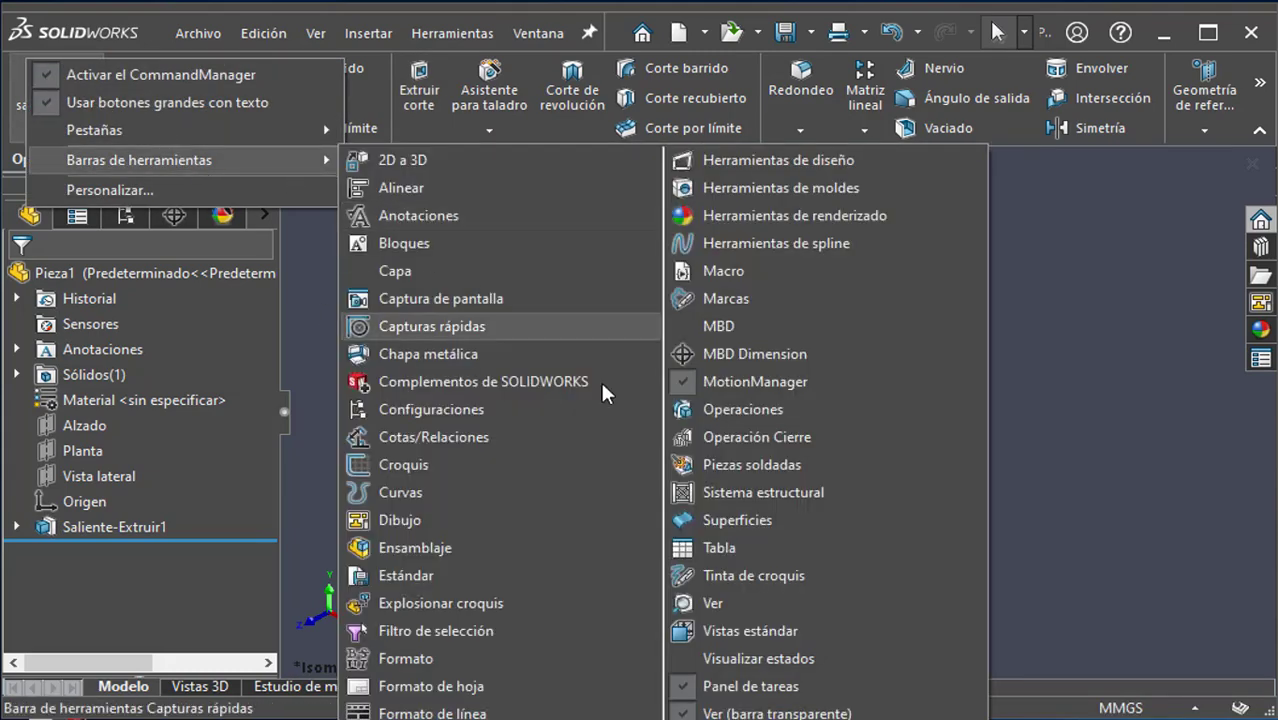
pyautogui.click(716, 640)
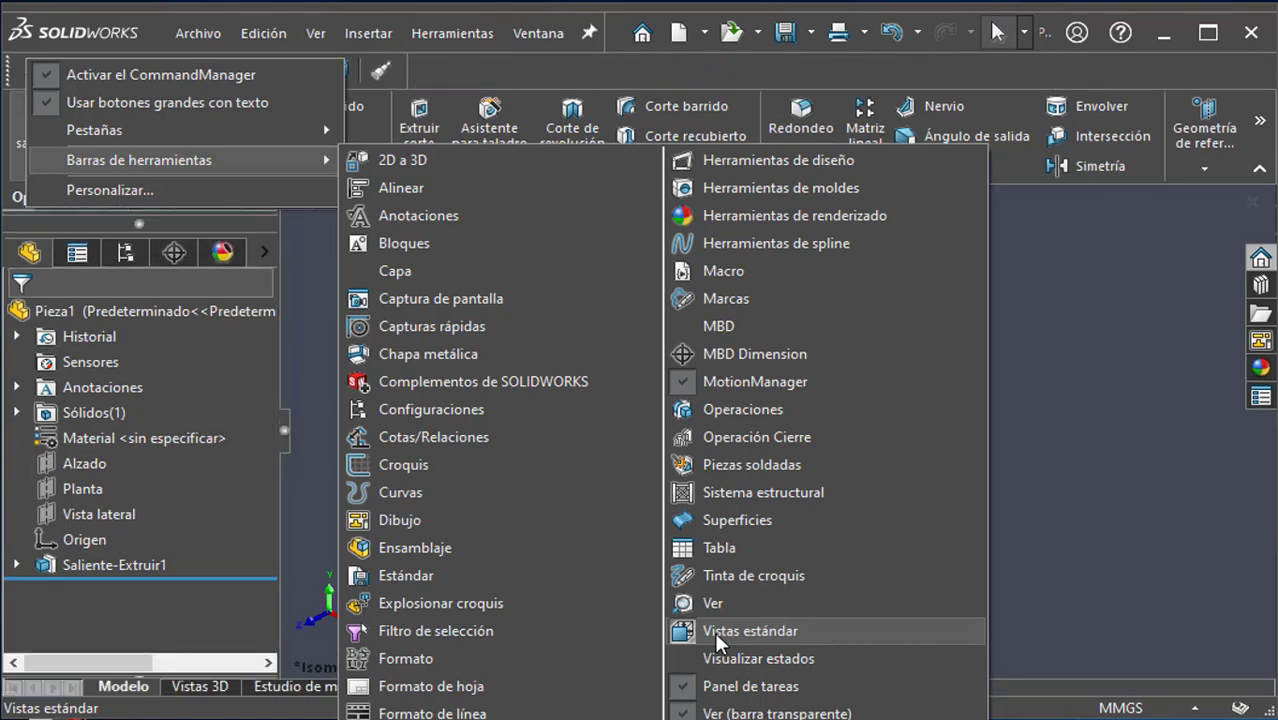
pyautogui.click(1079, 466)
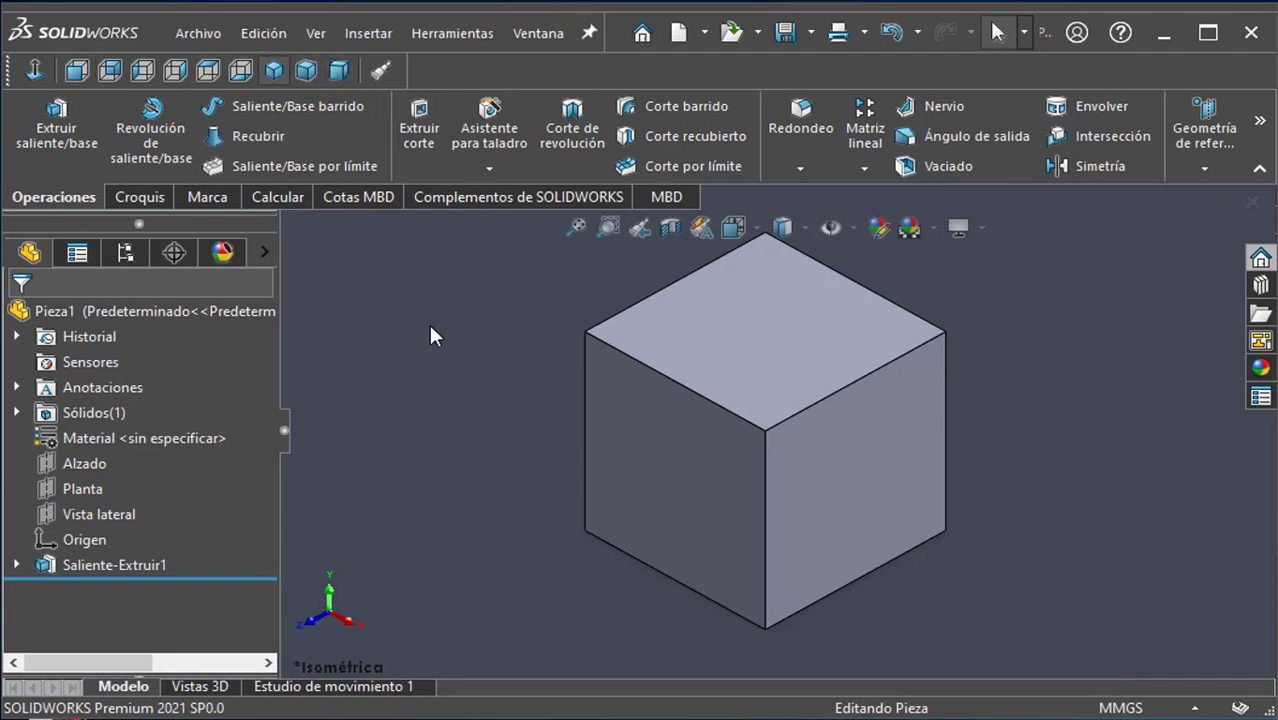
# Step: View the cube in the front, back, left, right, top and bottom orientations one after another
pyautogui.click(78, 72)
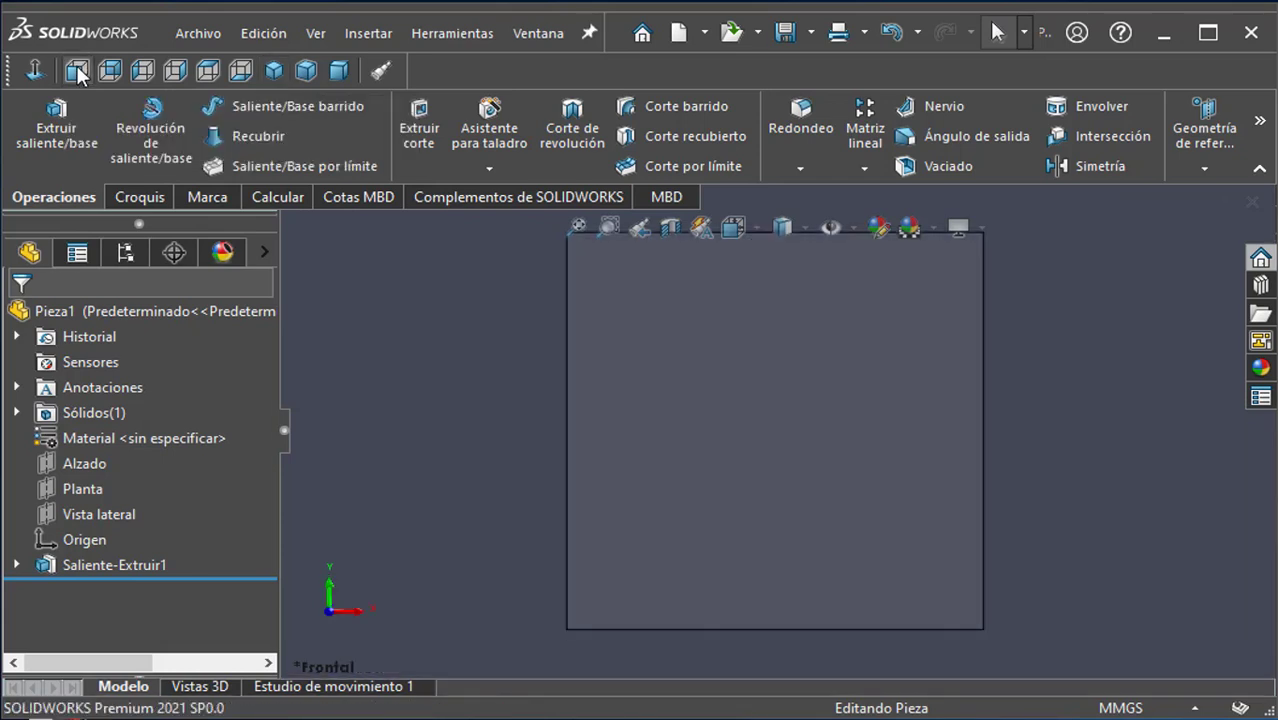
pyautogui.click(111, 71)
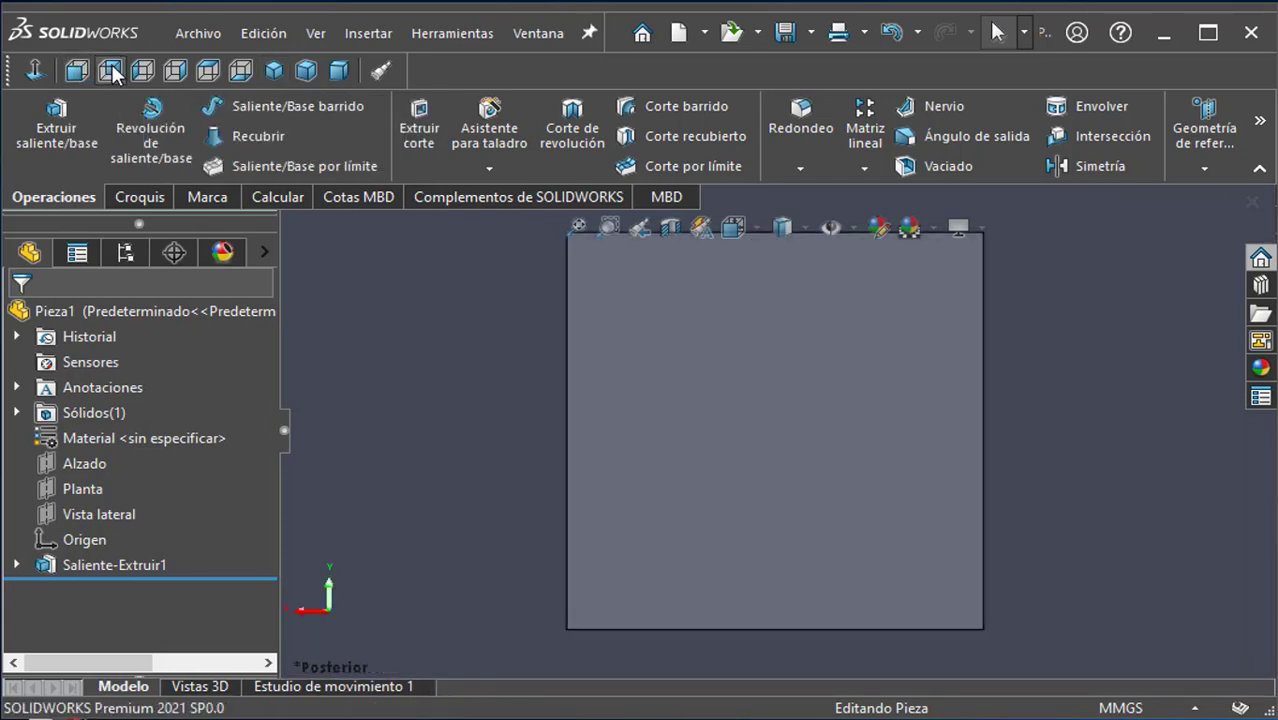
pyautogui.click(141, 71)
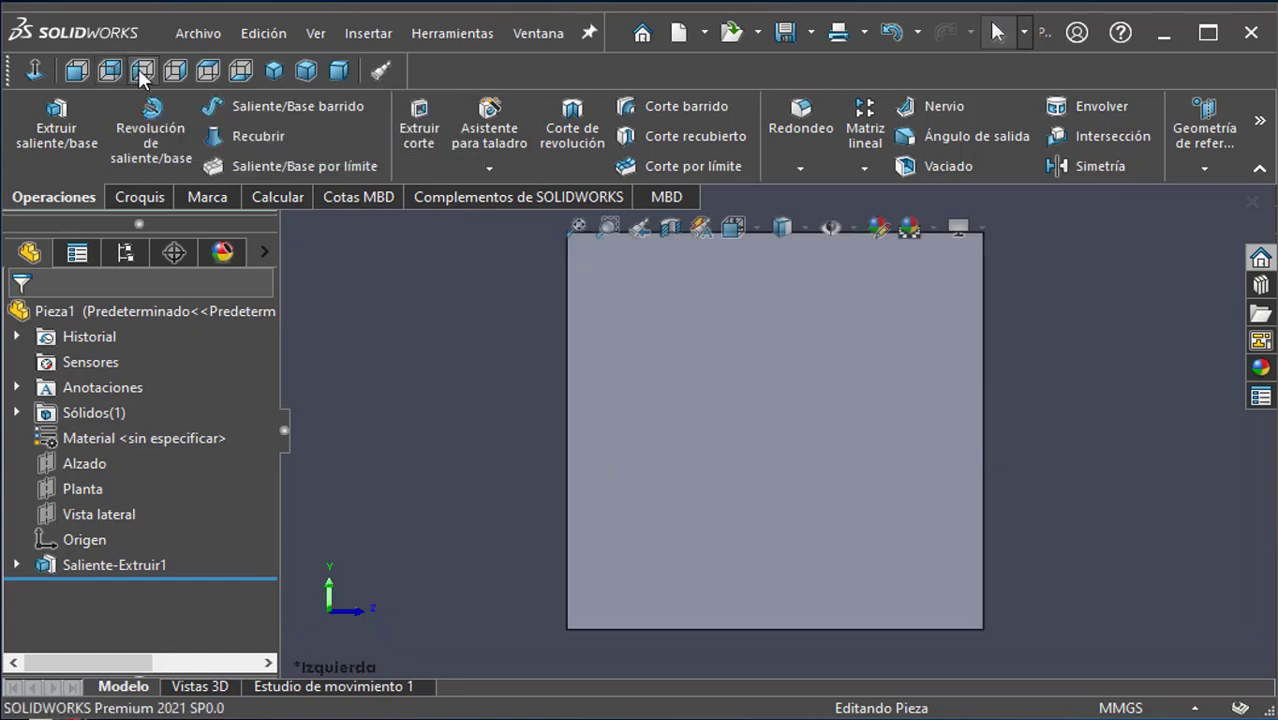
pyautogui.click(176, 72)
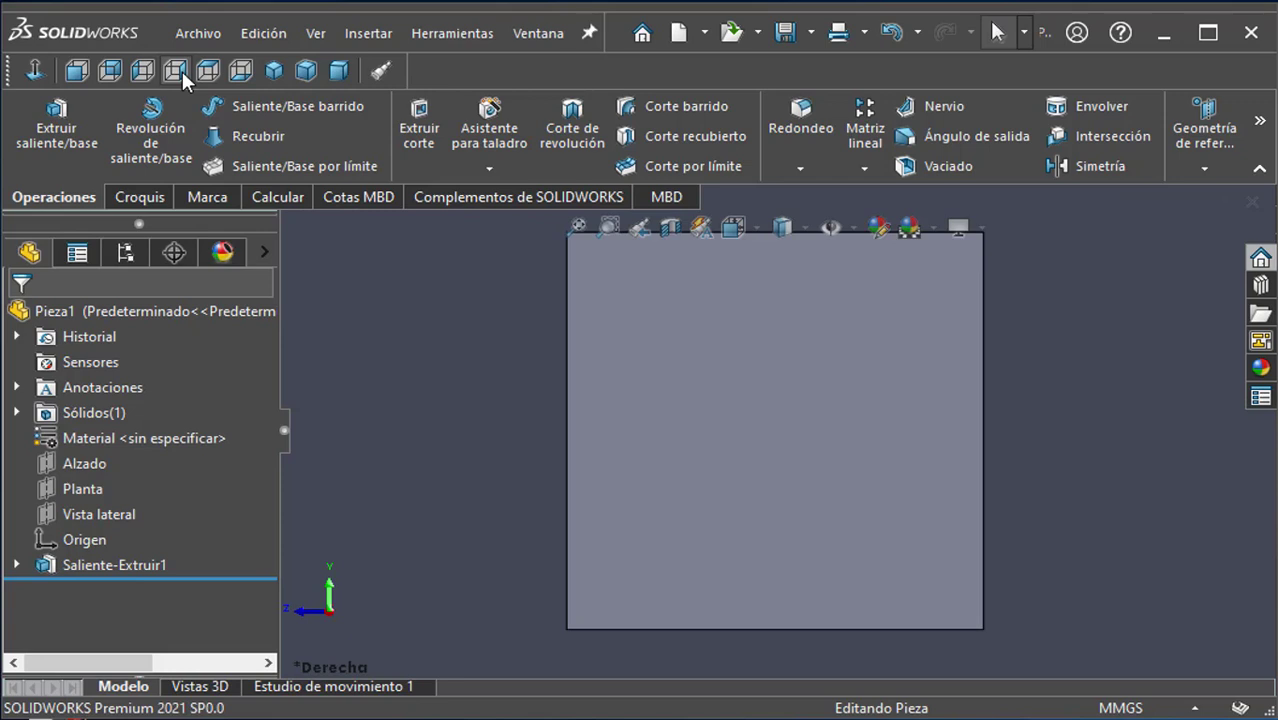
pyautogui.click(207, 72)
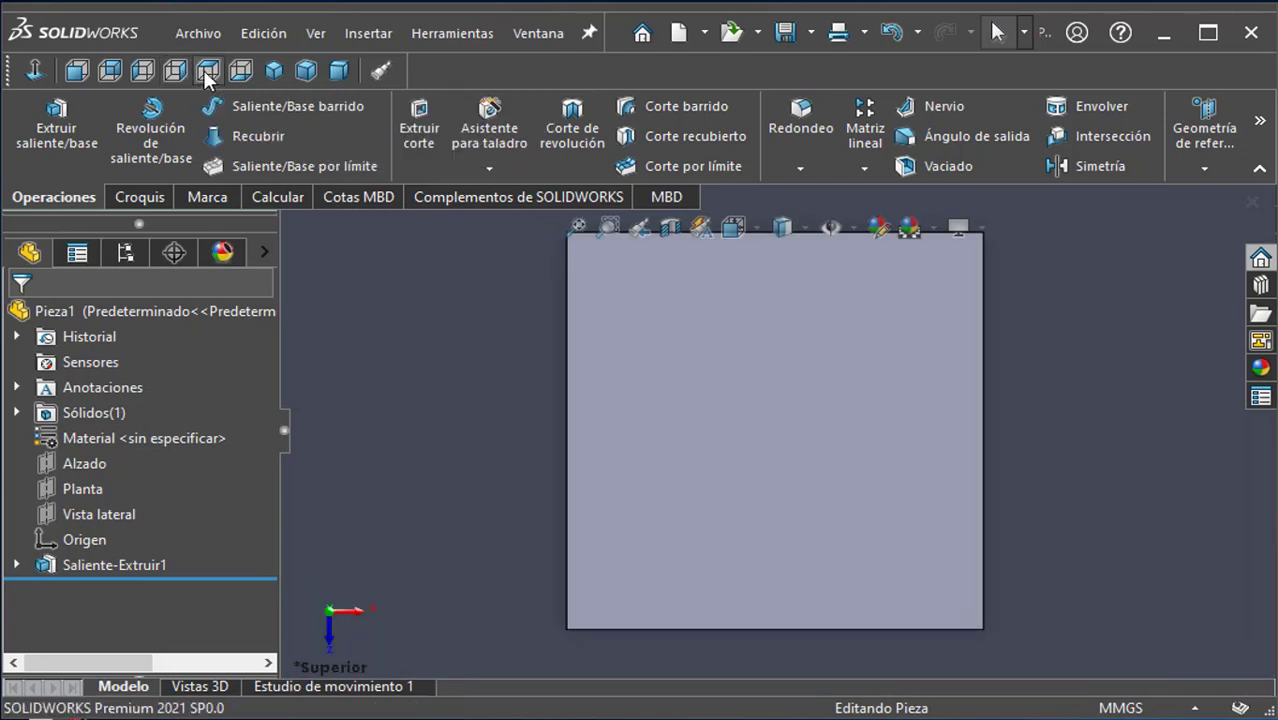
pyautogui.click(242, 70)
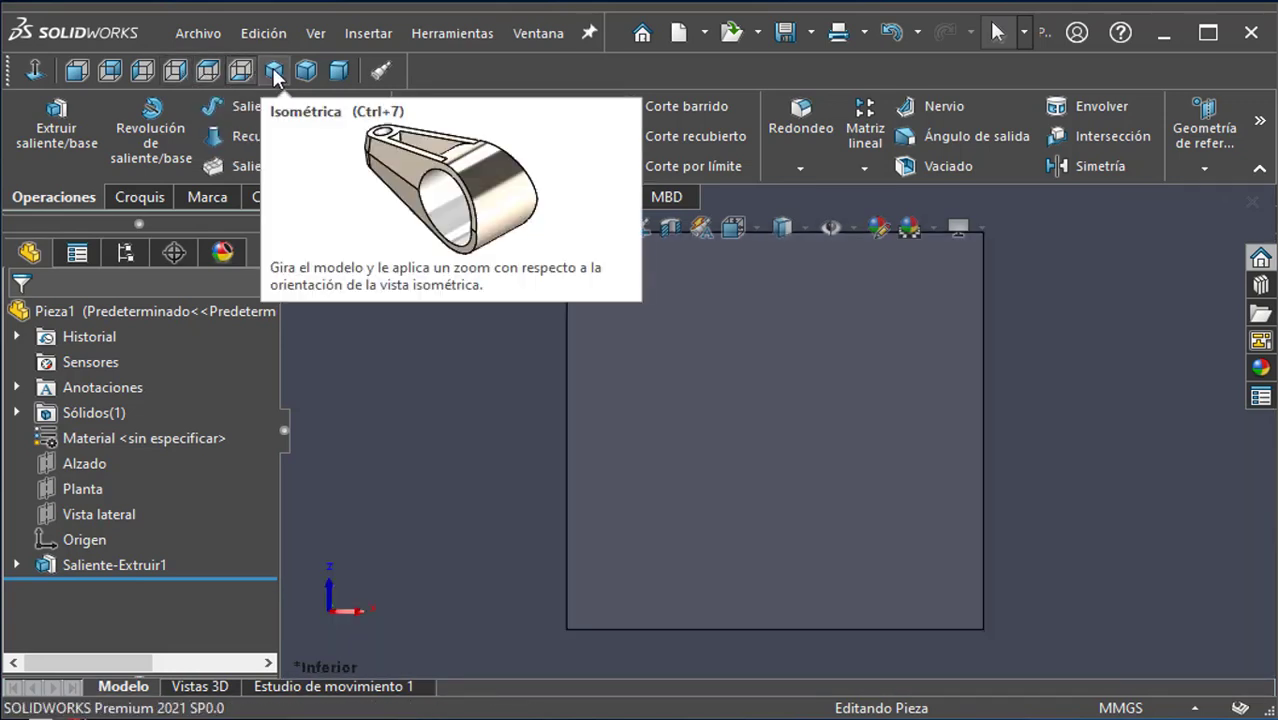
# Step: View the cube in the isometric, trimetric and dimetric orientations
pyautogui.click(273, 70)
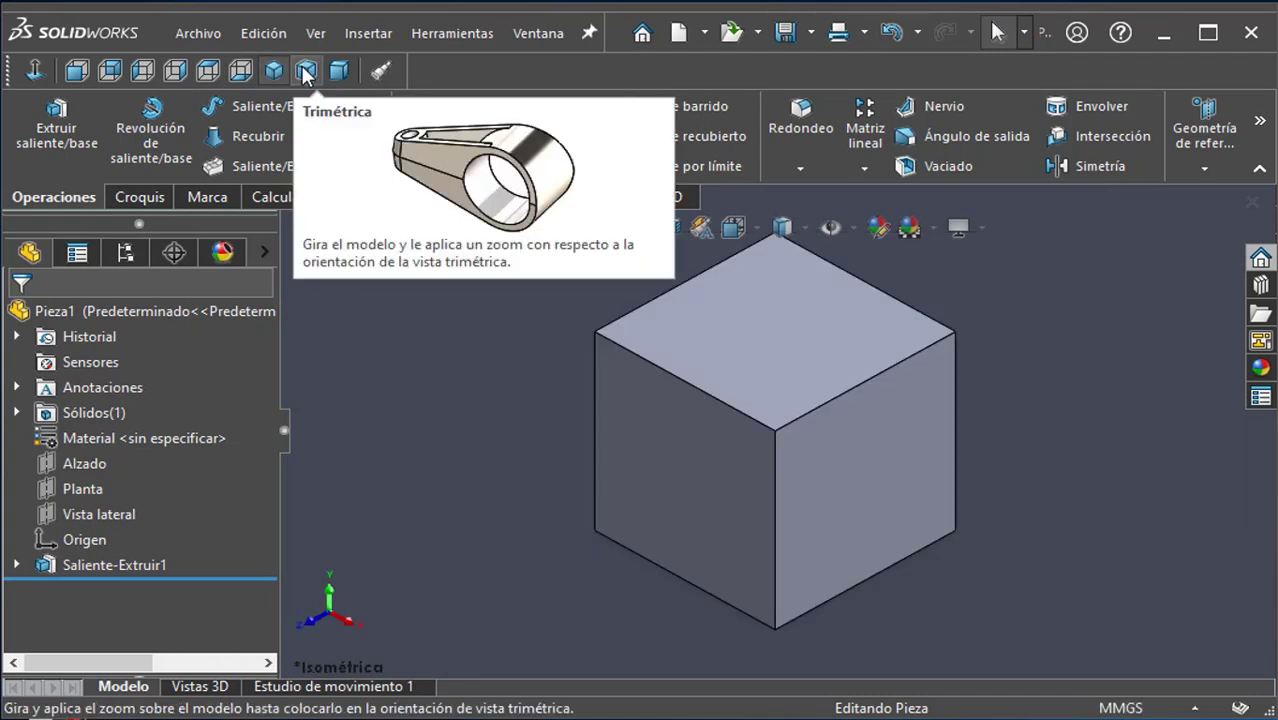
pyautogui.click(306, 71)
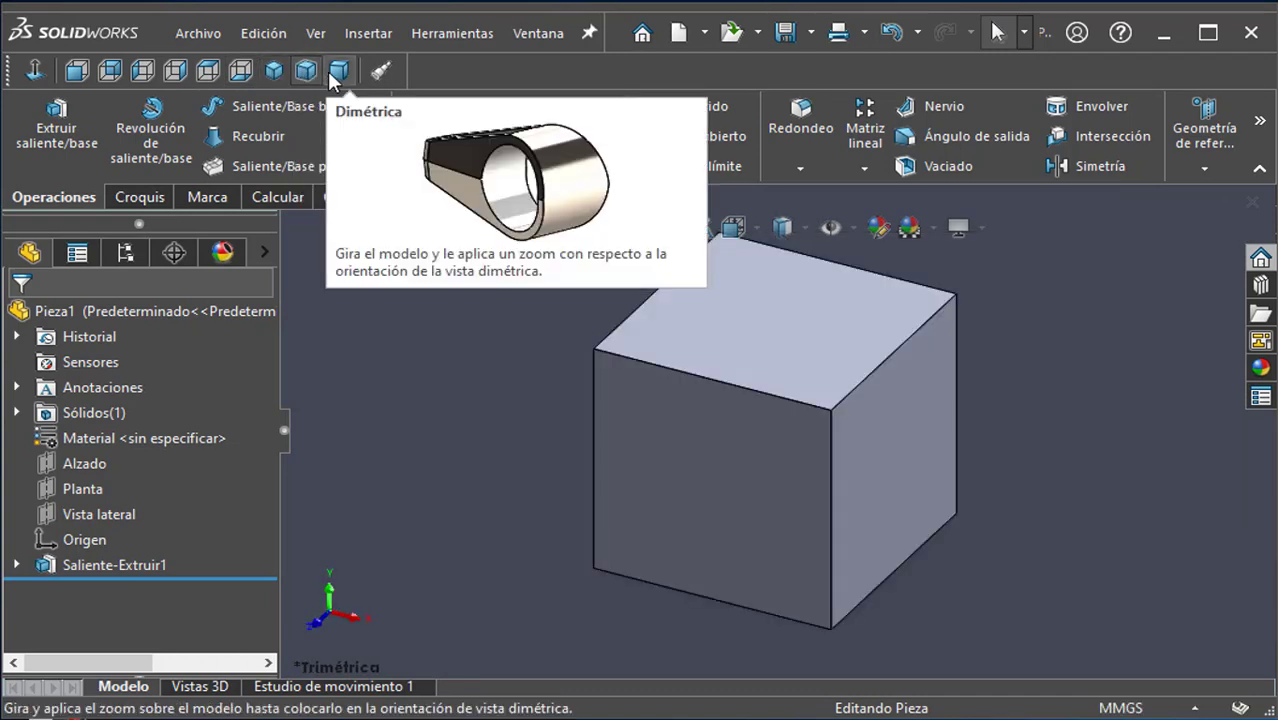
pyautogui.click(329, 73)
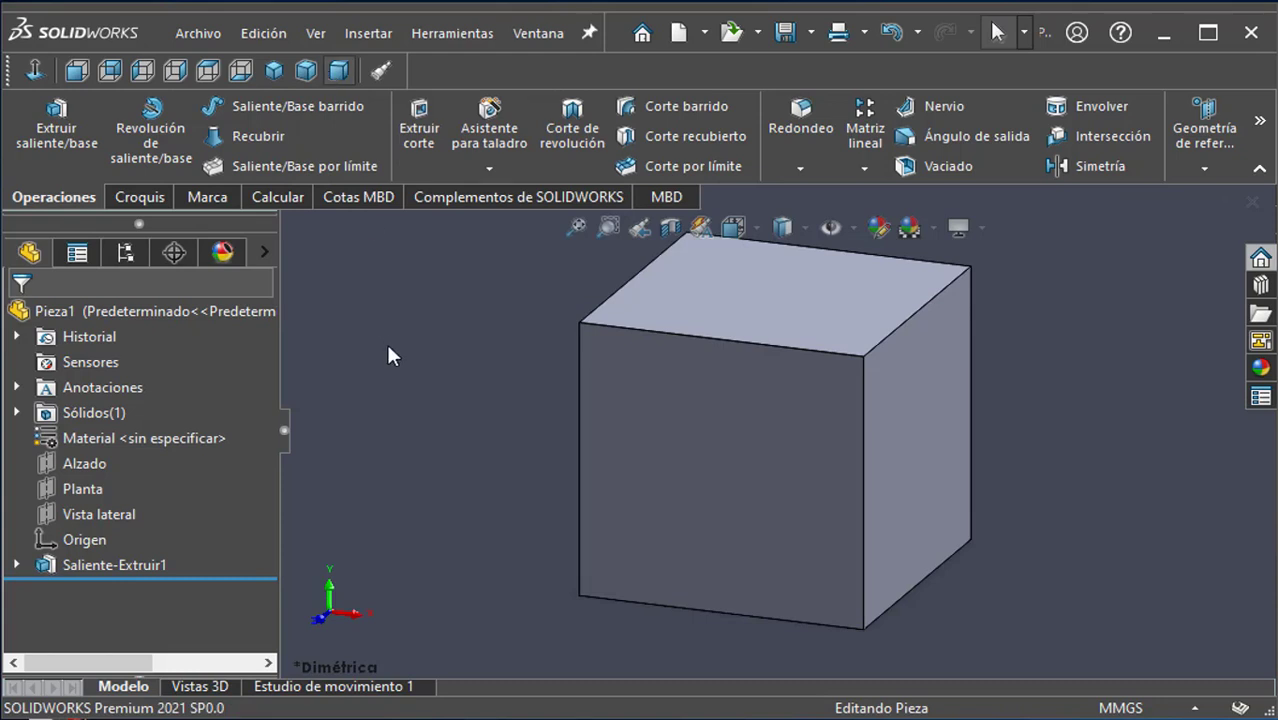
# Step: View the cube in the front, isometric and right orientations and return to isometric, briefly selecting its top face
pyautogui.hotkey('ctrl', '1')
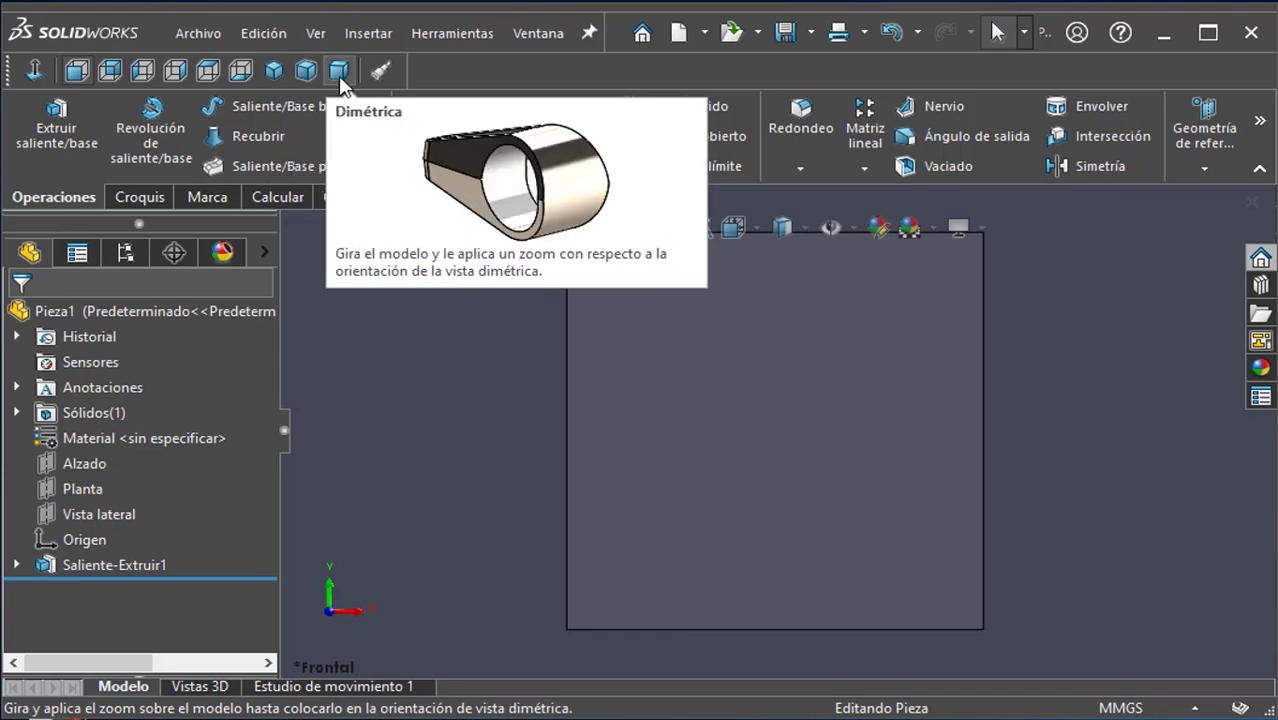
pyautogui.click(274, 72)
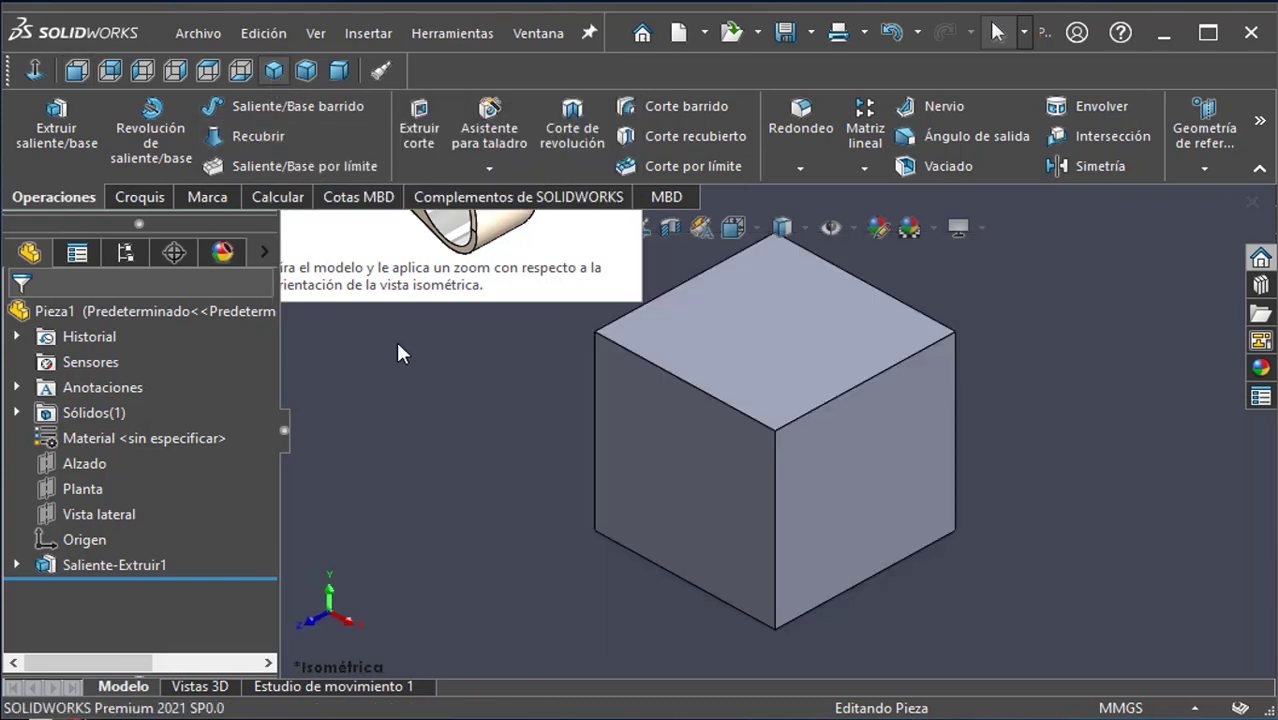
pyautogui.hotkey('ctrl', '4')
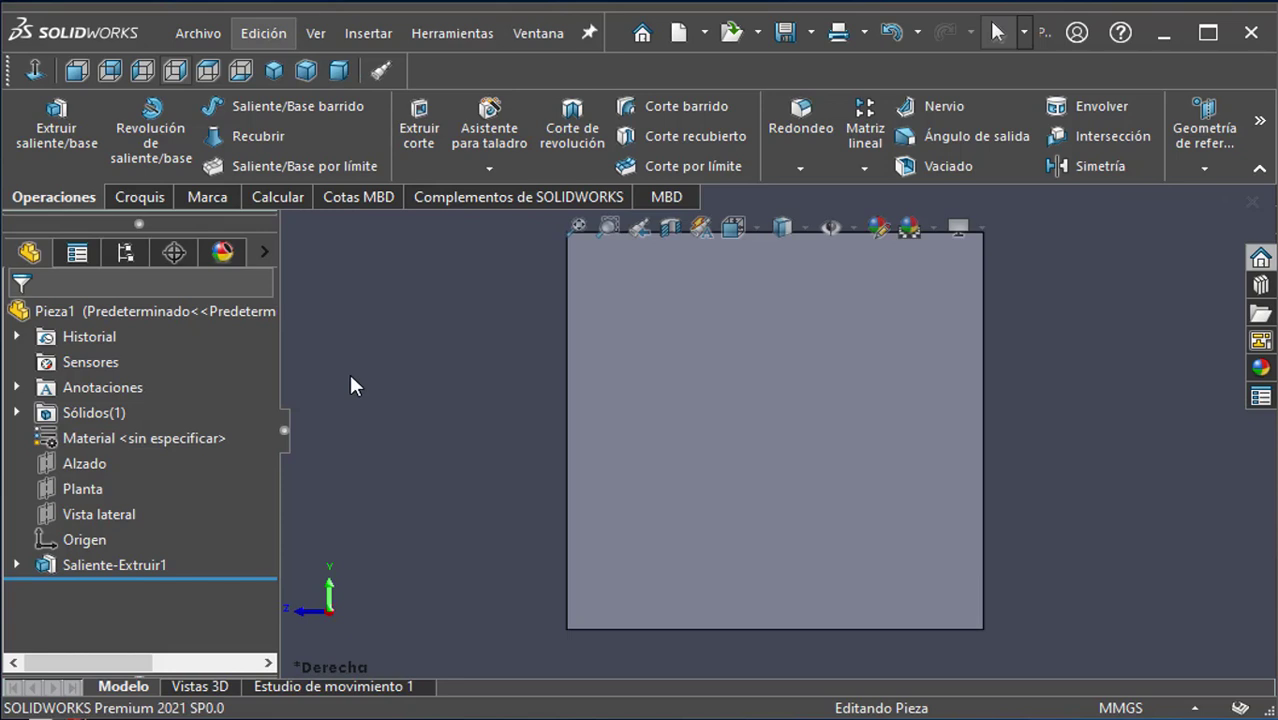
pyautogui.hotkey('ctrl', '7')
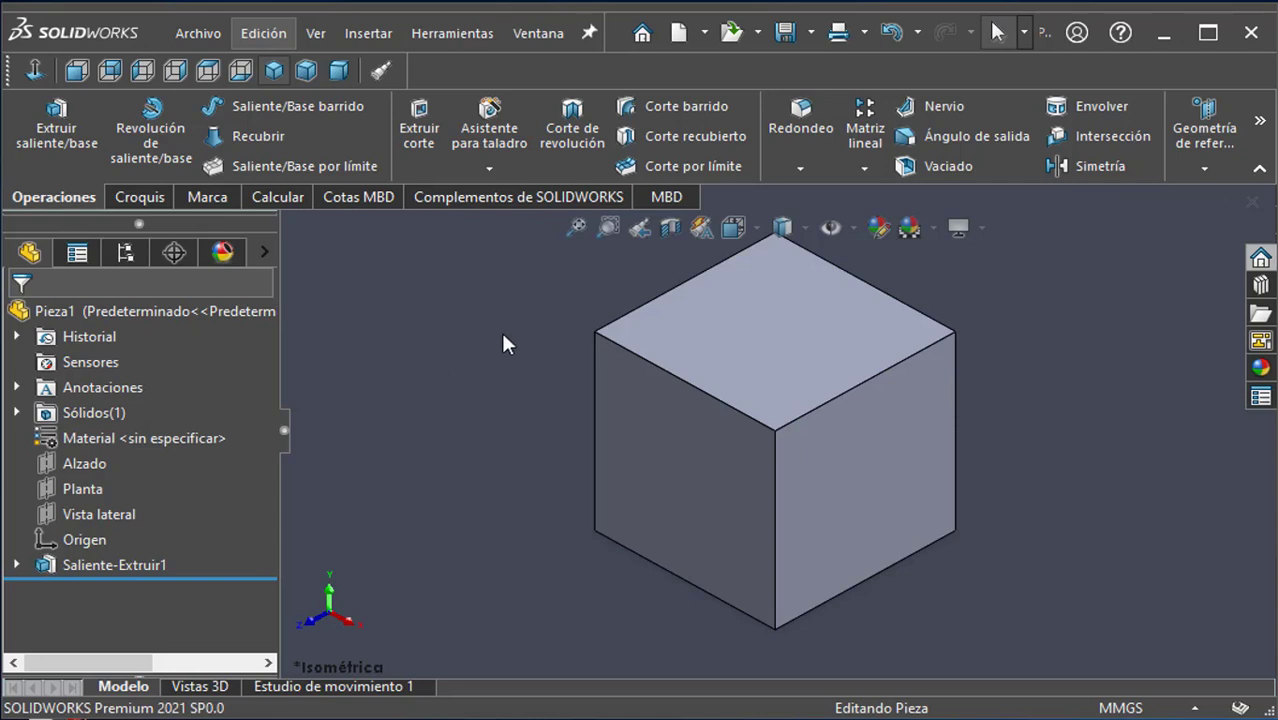
pyautogui.click(733, 342)
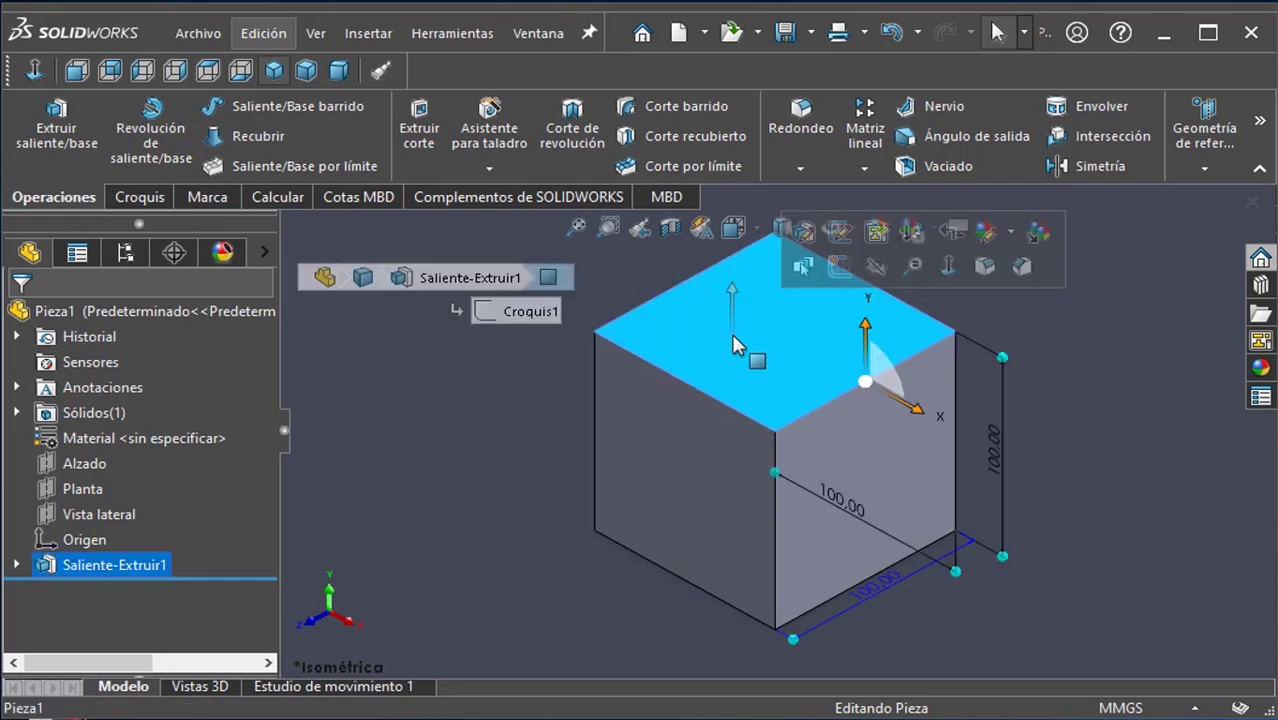
pyautogui.click(474, 495)
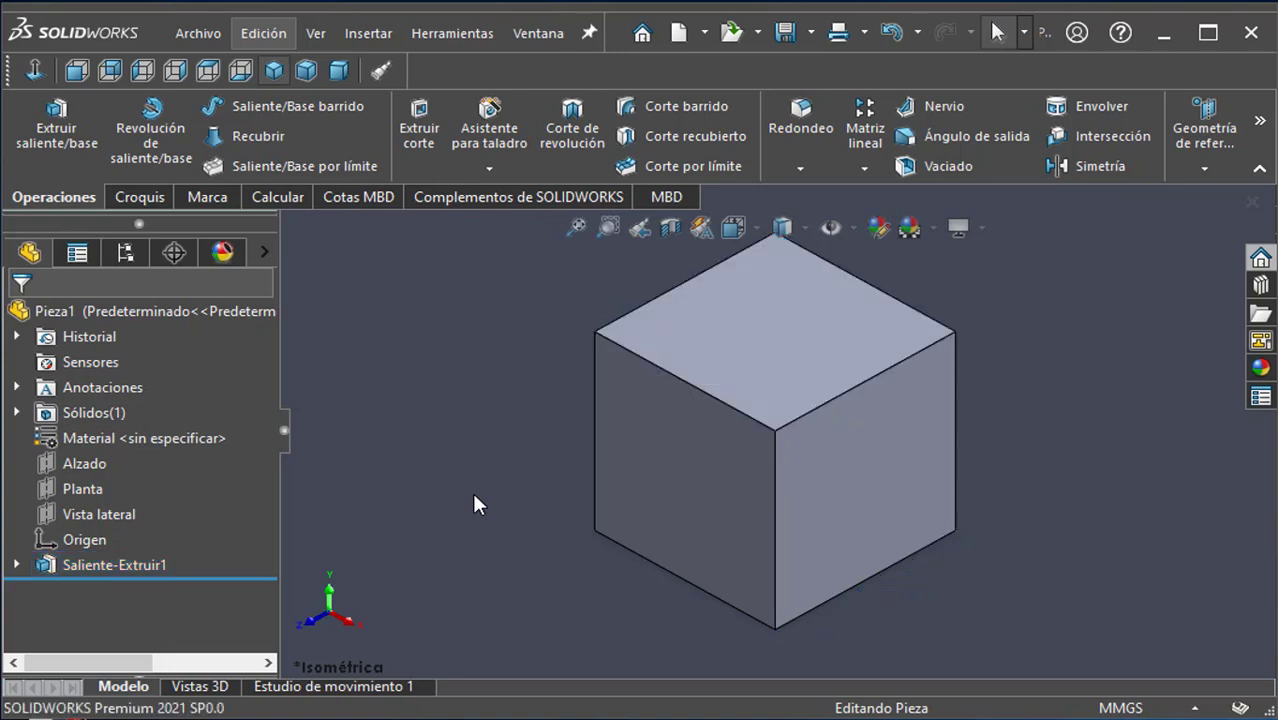
# Step: Begin a Shell (Vaciado) that removes the cube's top face, with the preview turned on
pyautogui.click(925, 168)
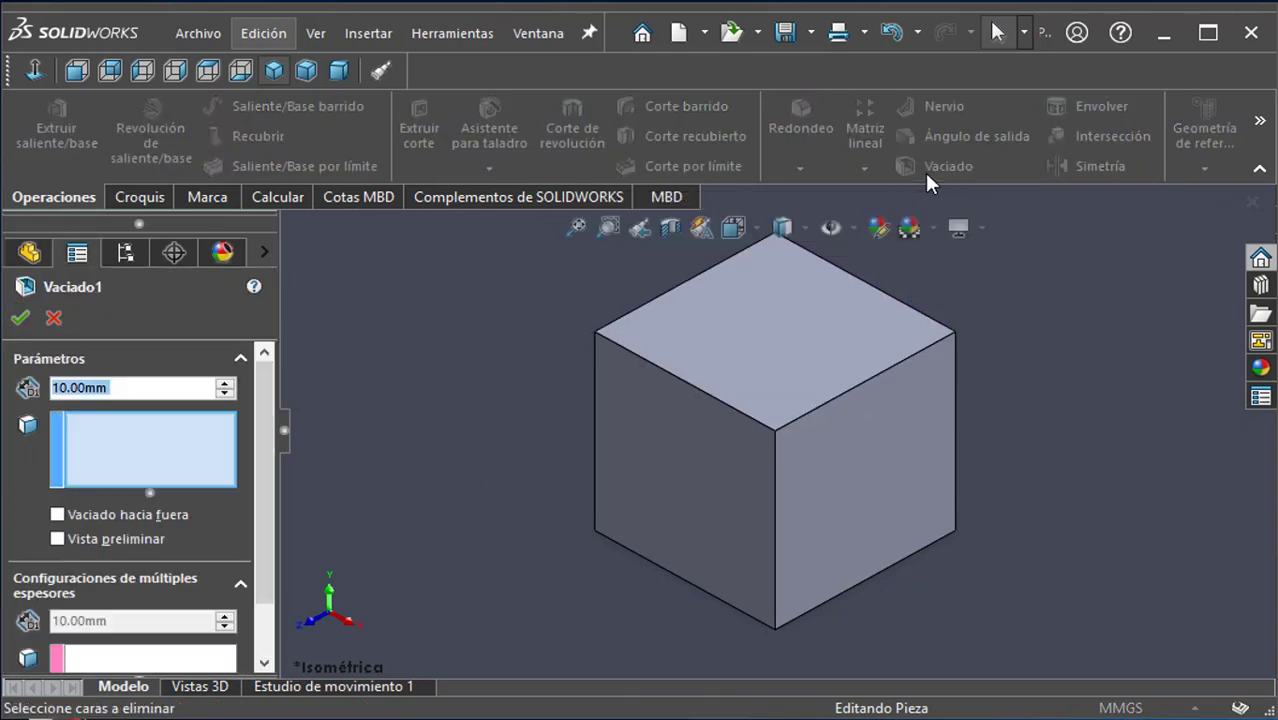
pyautogui.click(781, 343)
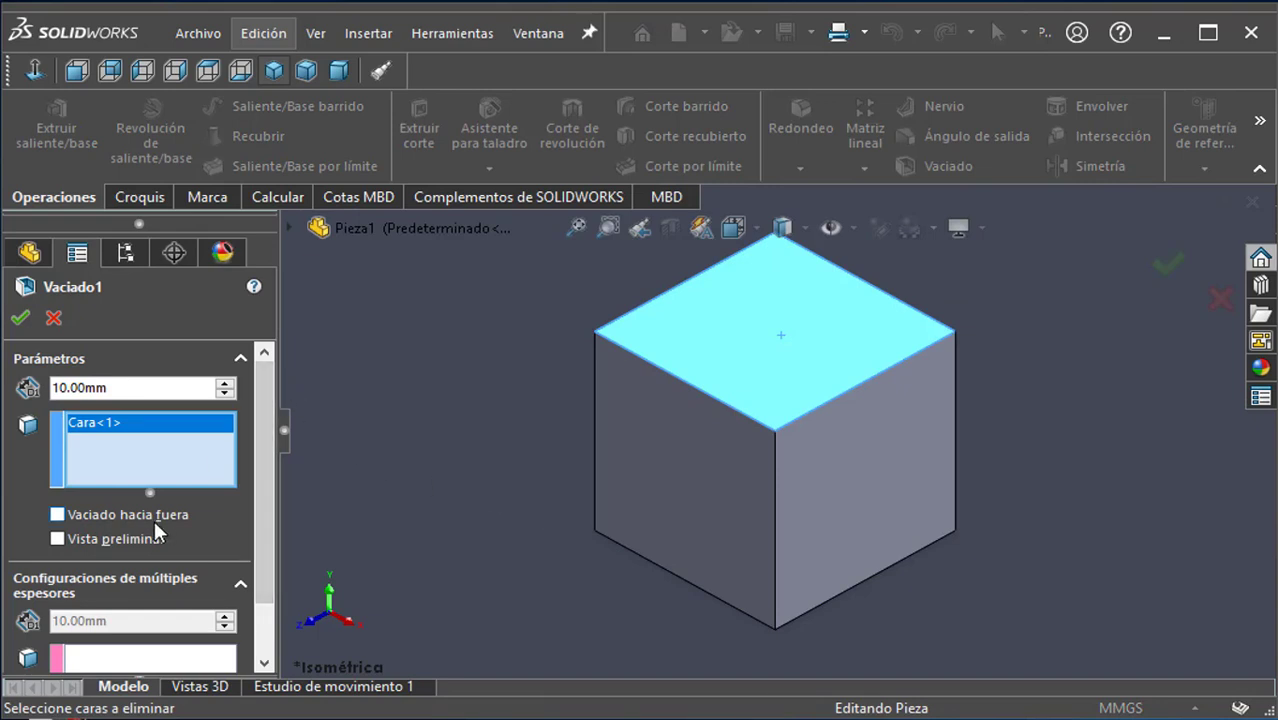
pyautogui.click(57, 538)
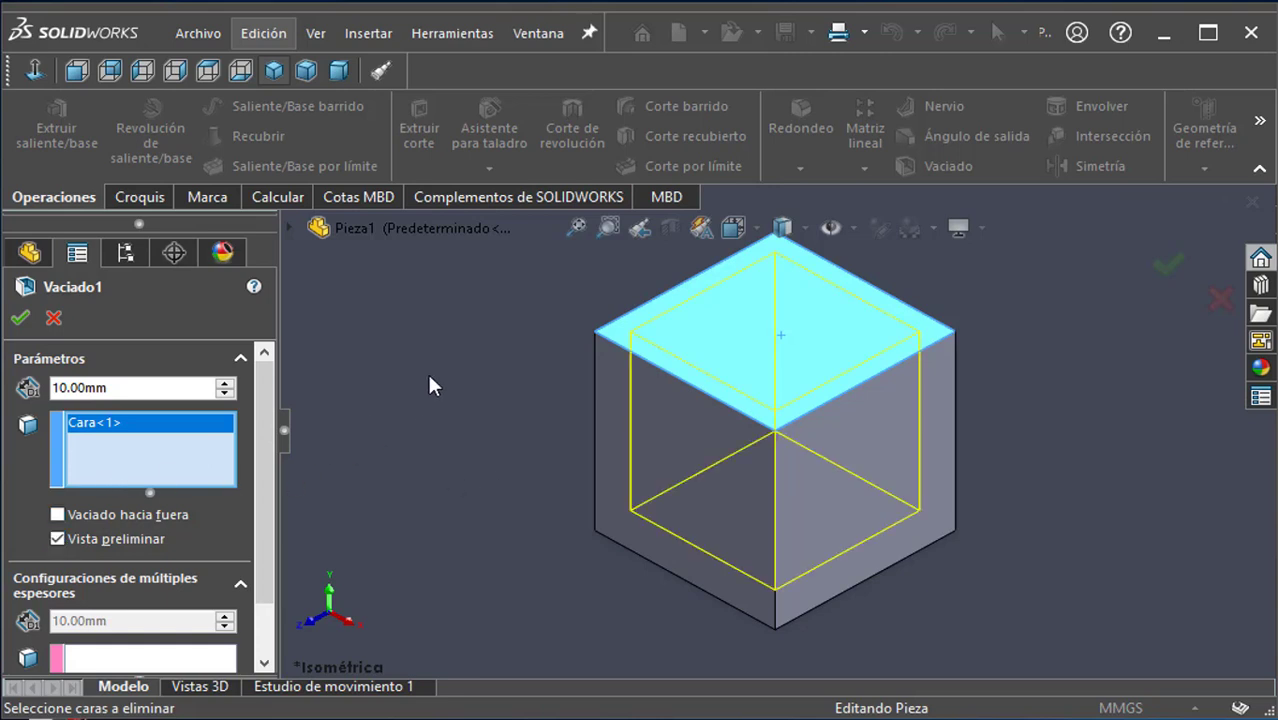
pyautogui.moveTo(462, 371); pyautogui.dragTo(457, 461, button='middle')
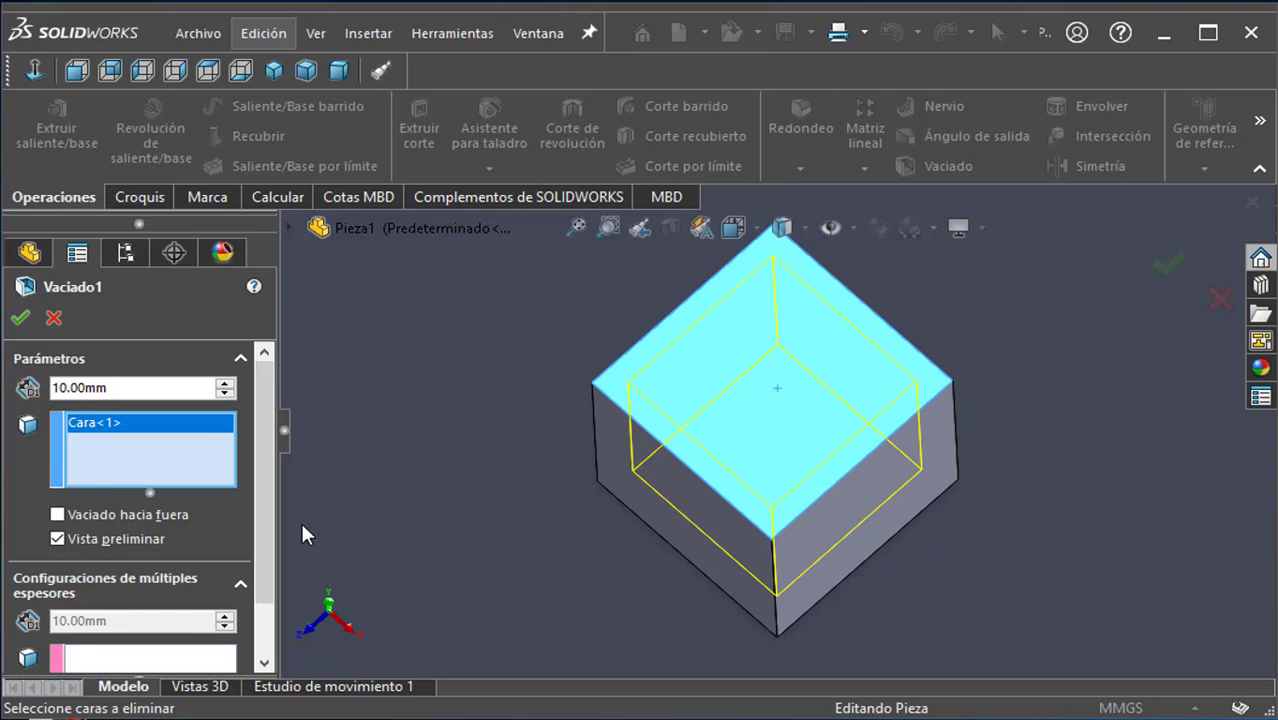
# Step: Try the outward shell option (Vaciado hacia fuera), restore the inward direction, and look over the multi-thickness settings
pyautogui.click(57, 515)
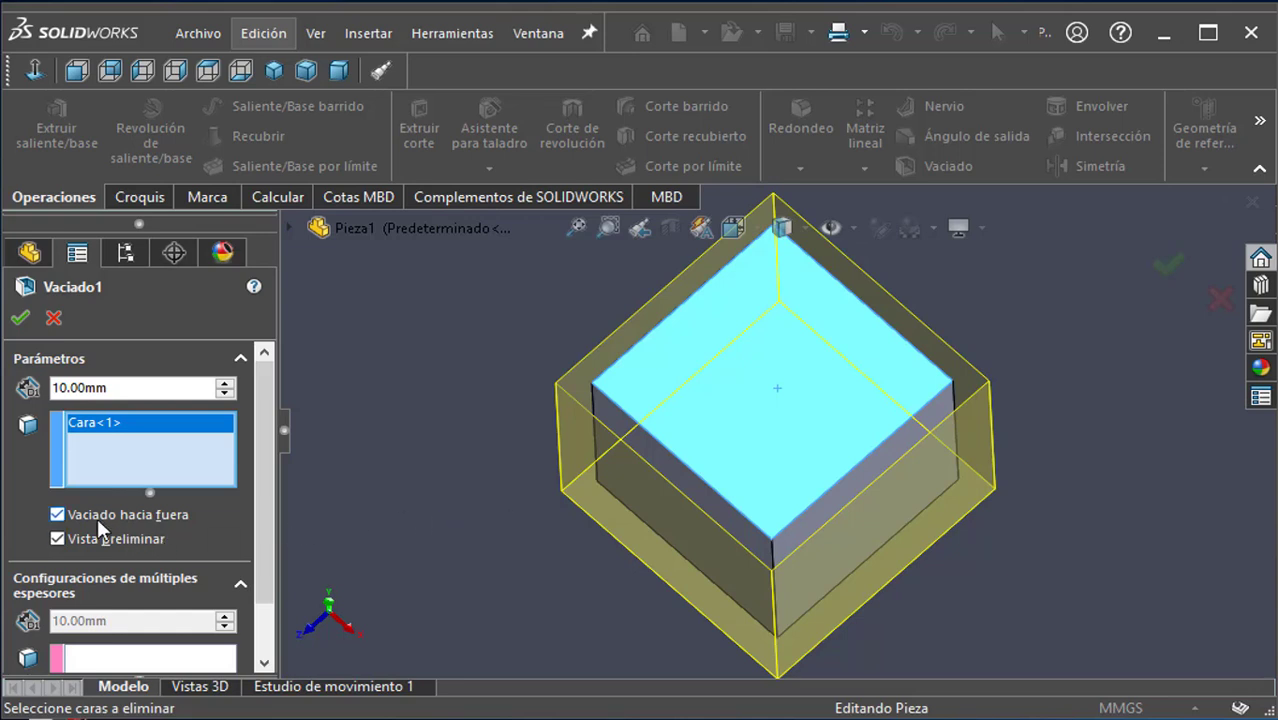
pyautogui.click(58, 515)
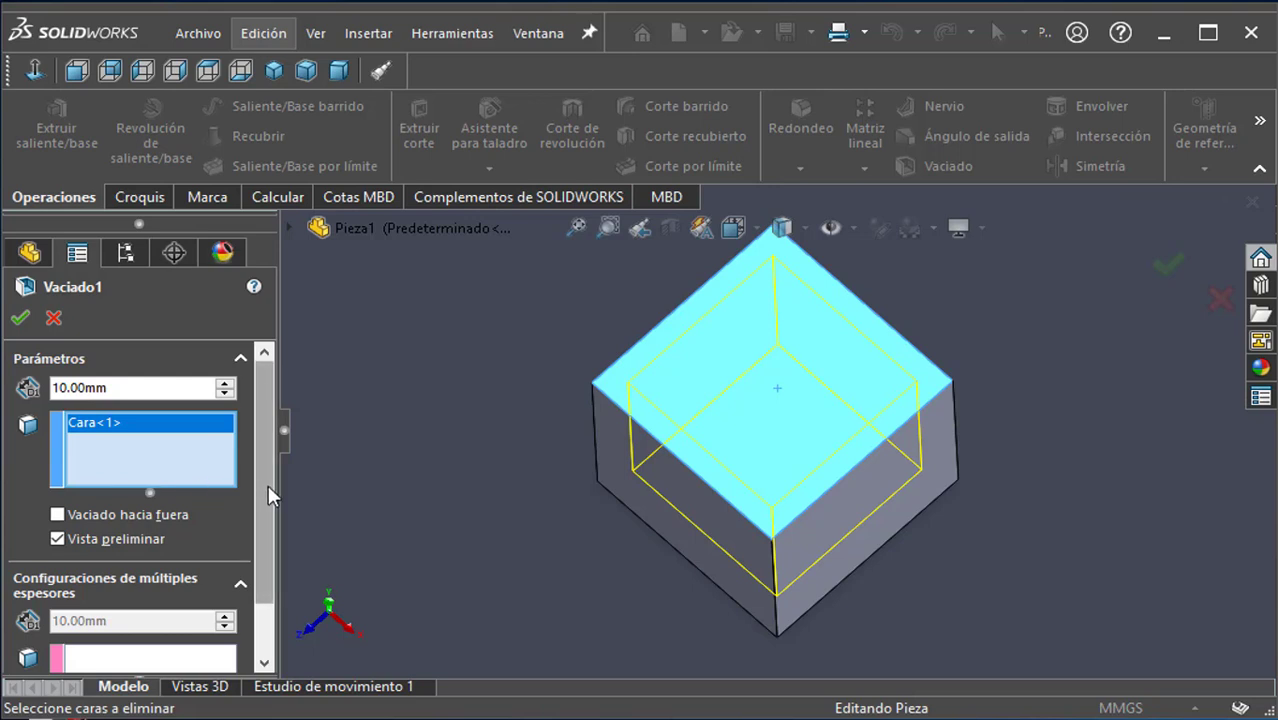
pyautogui.moveTo(268, 484); pyautogui.dragTo(258, 539)
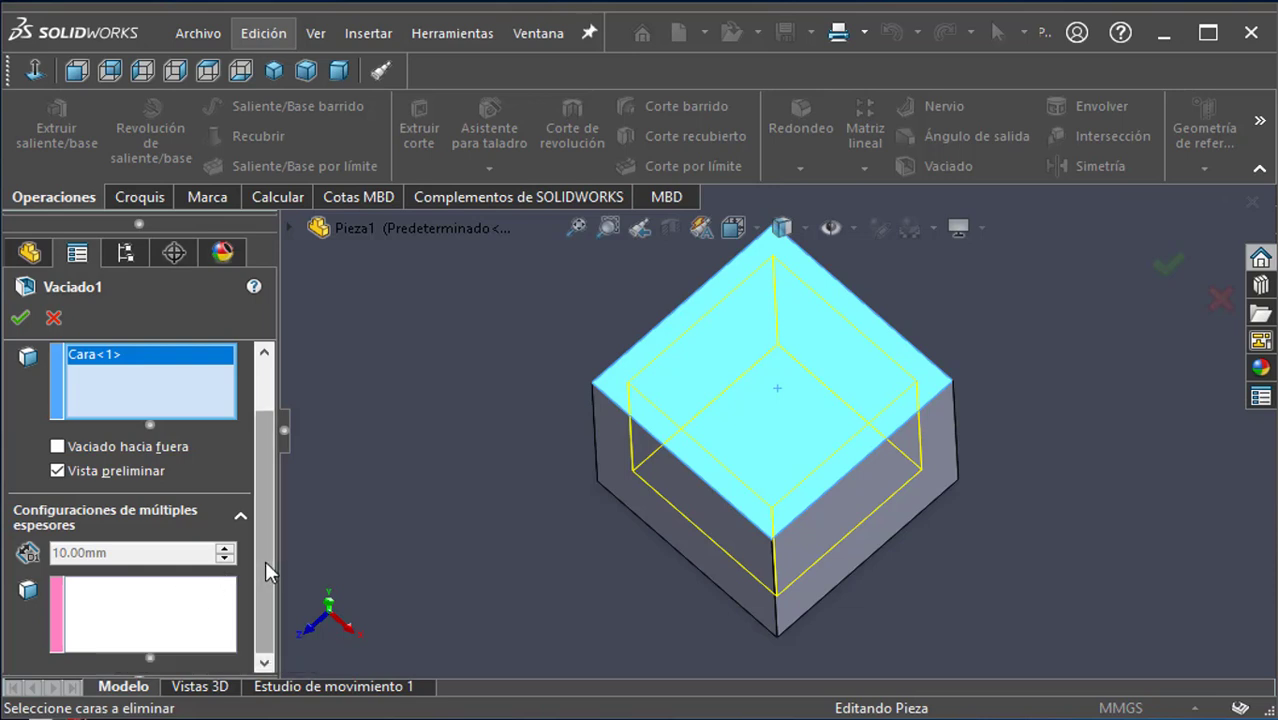
pyautogui.moveTo(265, 560); pyautogui.dragTo(271, 478)
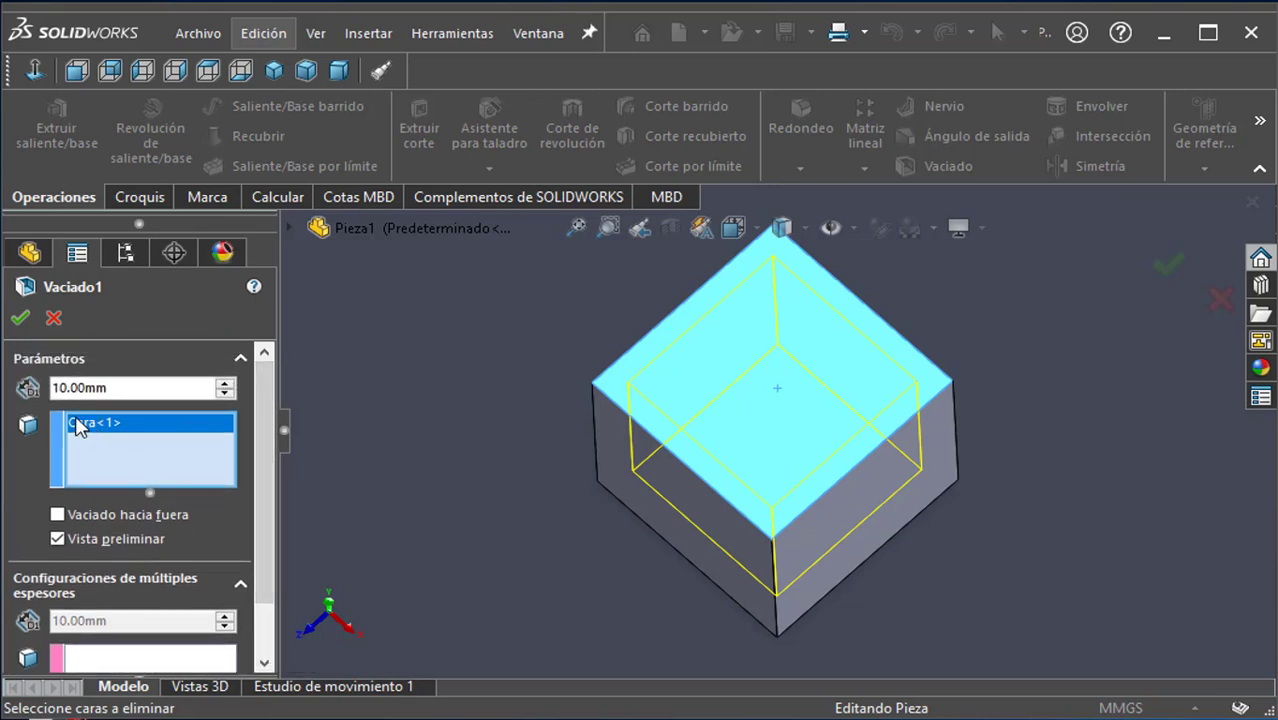
# Step: Set the shell thickness to 5 mm and apply the shell
pyautogui.moveTo(113, 387); pyautogui.dragTo(44, 390)
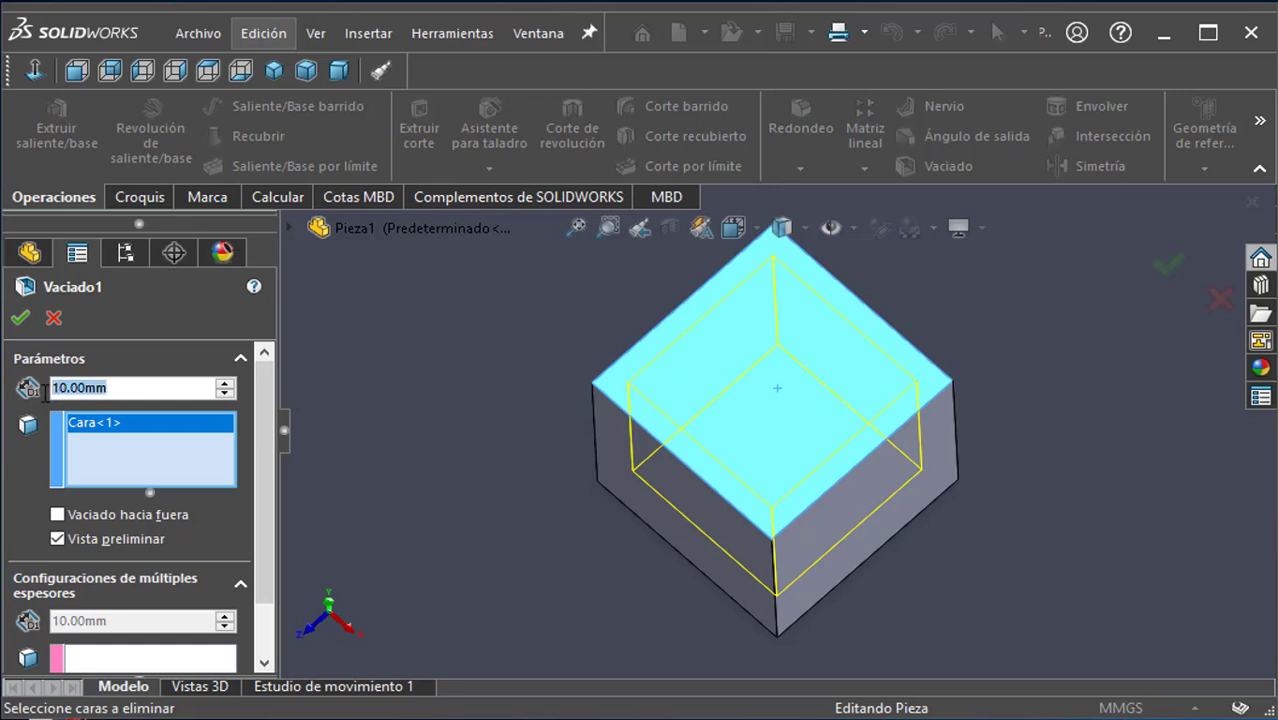
pyautogui.write('5')
pyautogui.press('Return')
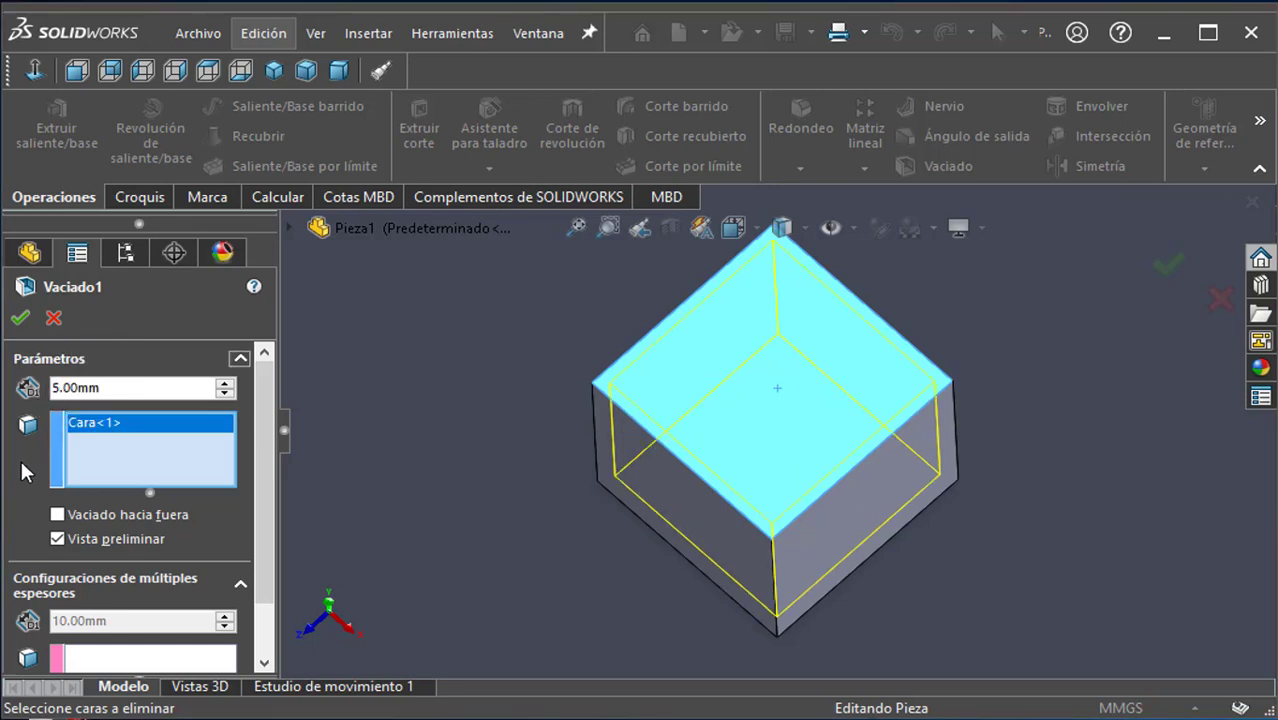
pyautogui.click(20, 317)
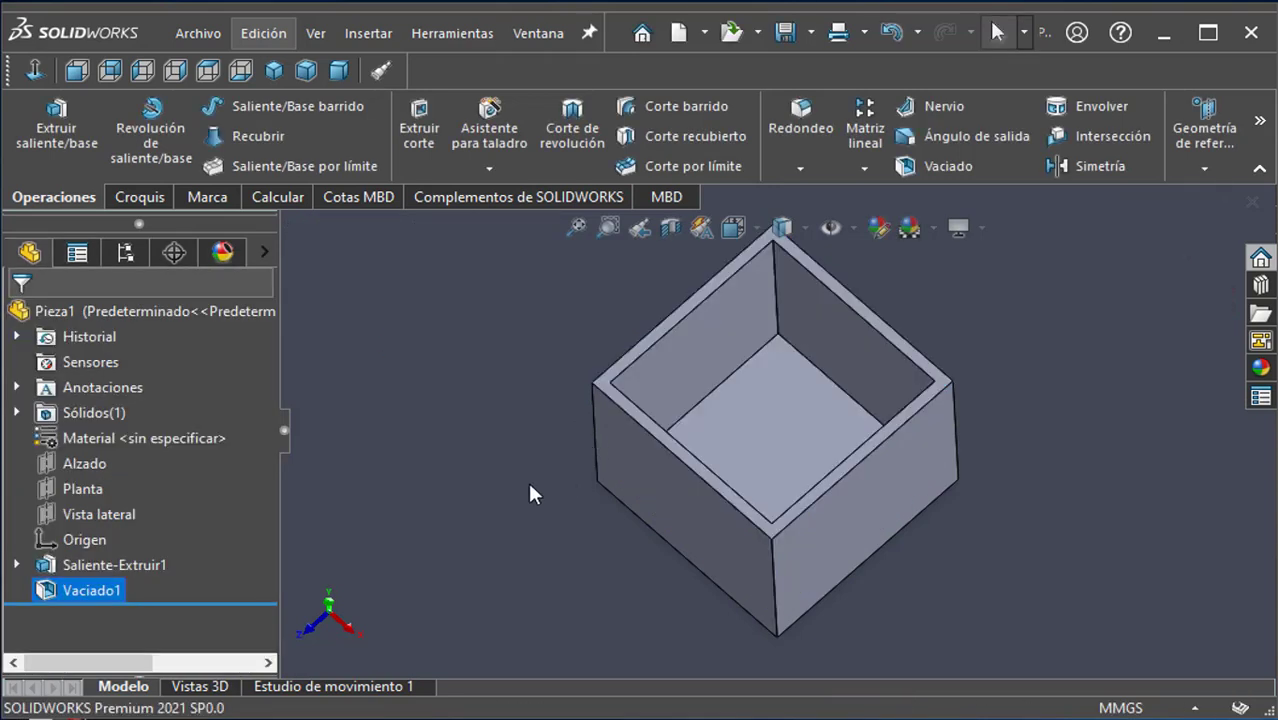
# Step: Inspect the hollowed cube from several angles and in the front, left, right and top orientations
pyautogui.moveTo(535, 514); pyautogui.dragTo(487, 552, button='middle')
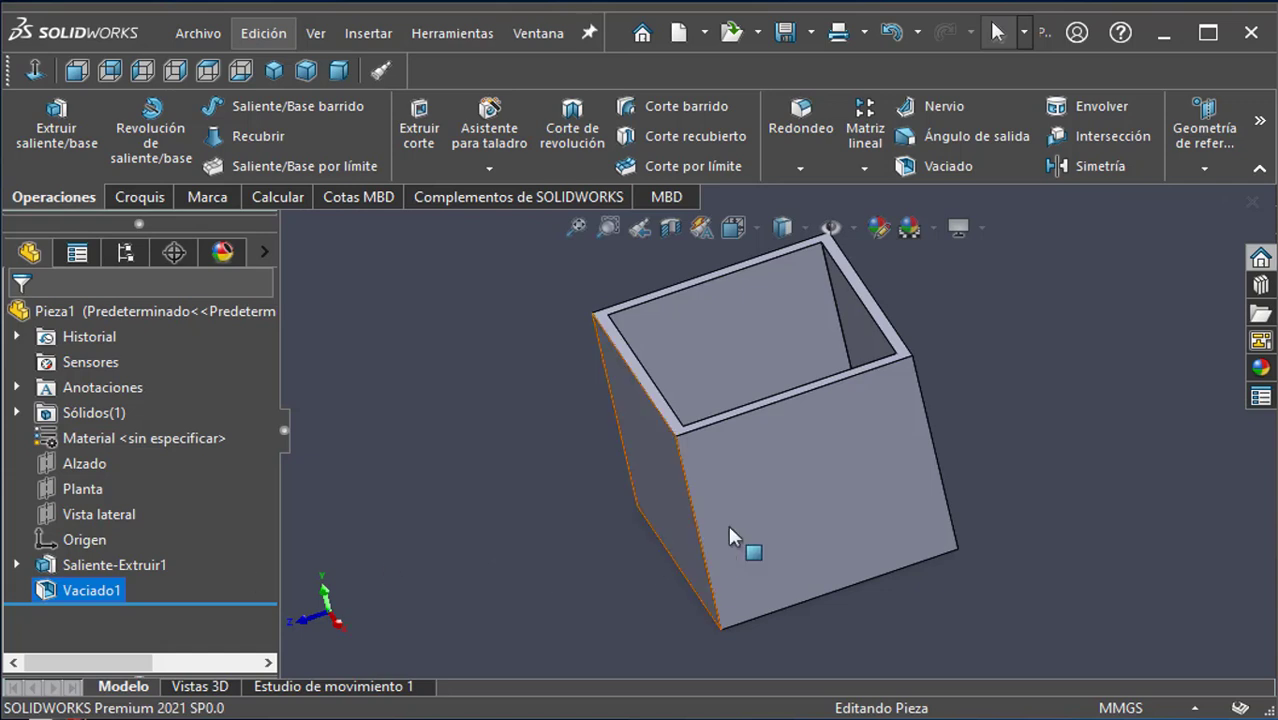
pyautogui.moveTo(928, 415); pyautogui.dragTo(925, 576, button='middle')
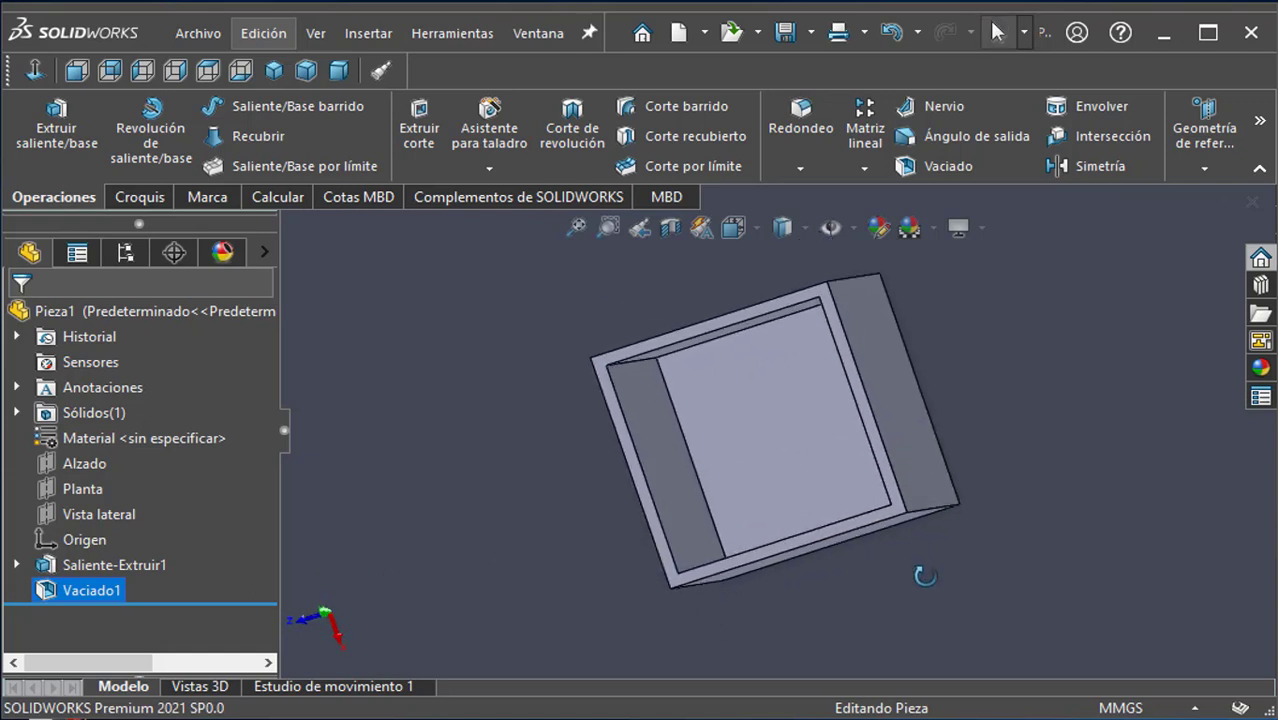
pyautogui.hotkey('ctrl', '1')
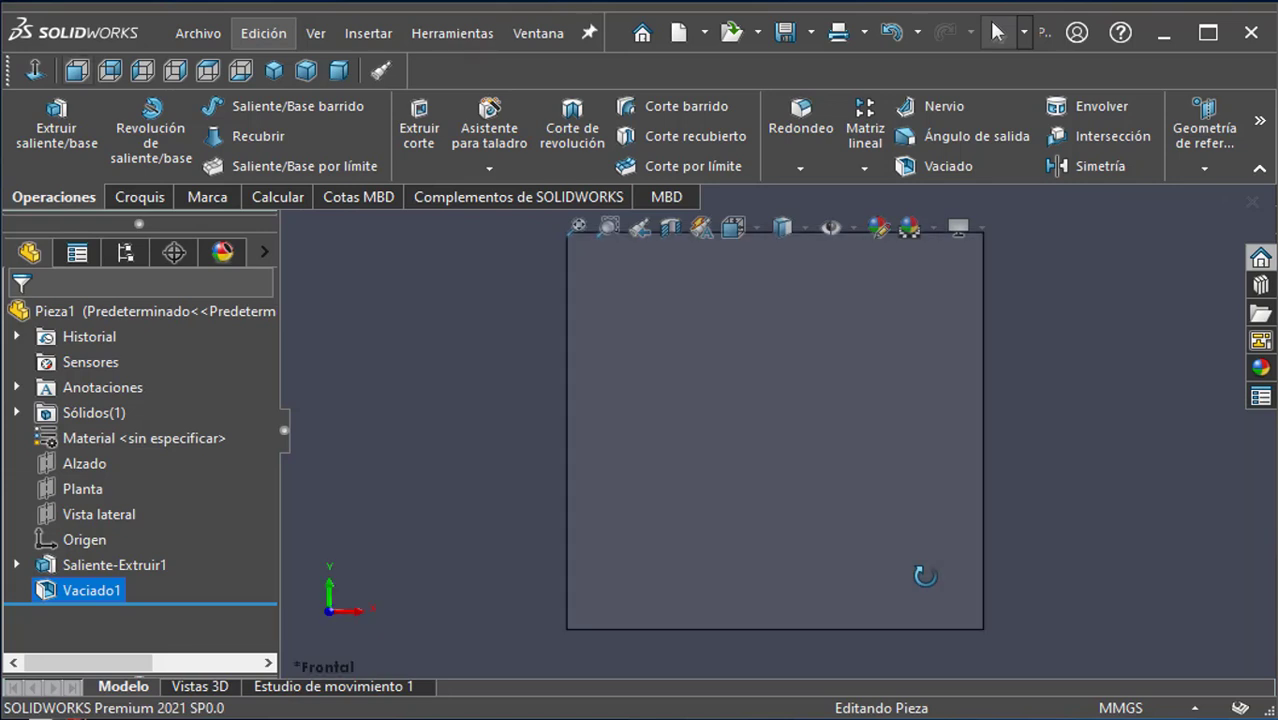
pyautogui.hotkey('ctrl', '3')
pyautogui.hotkey('ctrl', '4')
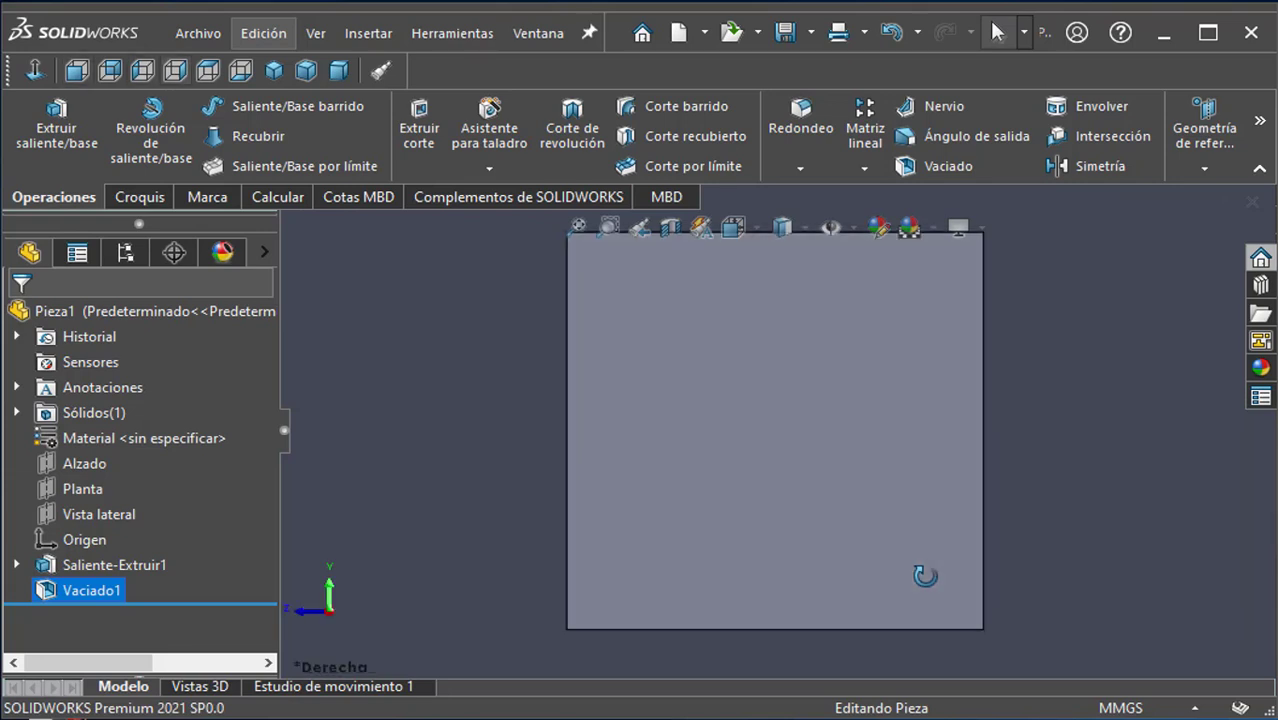
pyautogui.hotkey('ctrl', '5')
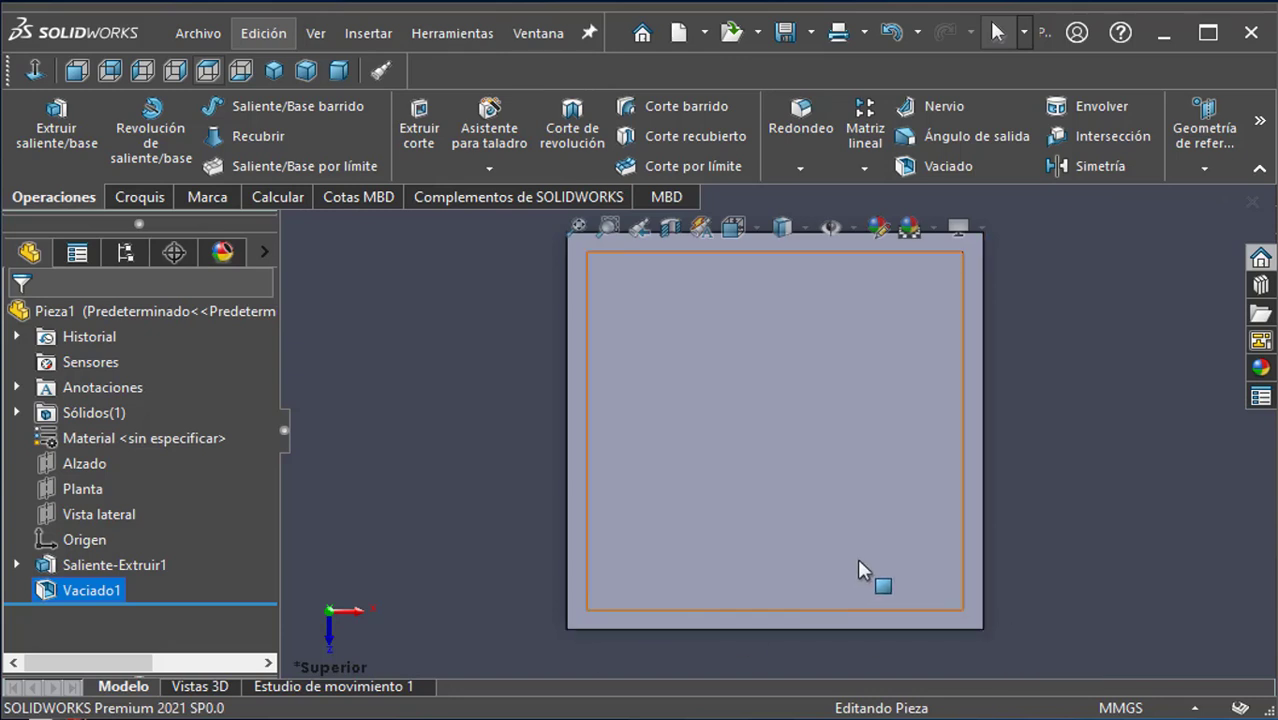
pyautogui.moveTo(857, 558); pyautogui.dragTo(822, 392, button='middle')
pyautogui.scroll(3, 810, 445)
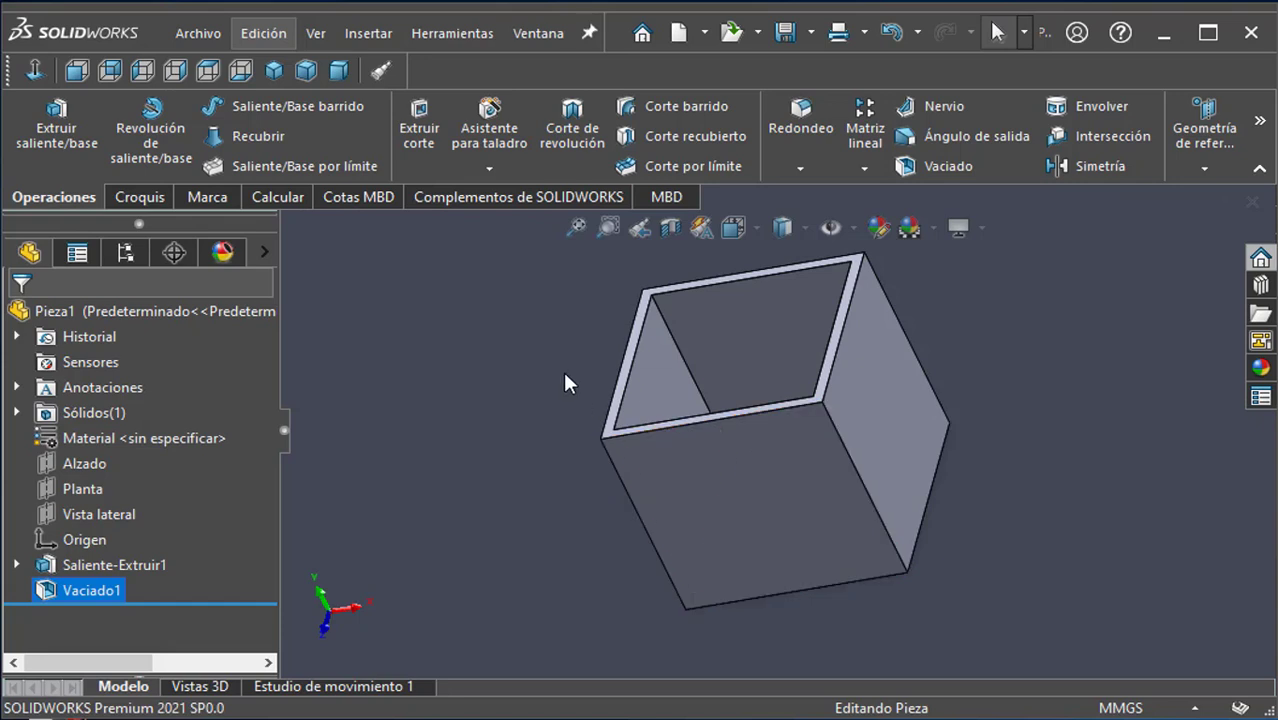
# Step: Begin a symmetric 10 mm Fillet (Redondeo) on the box's outer vertical edge between the front and right faces
pyautogui.click(798, 130)
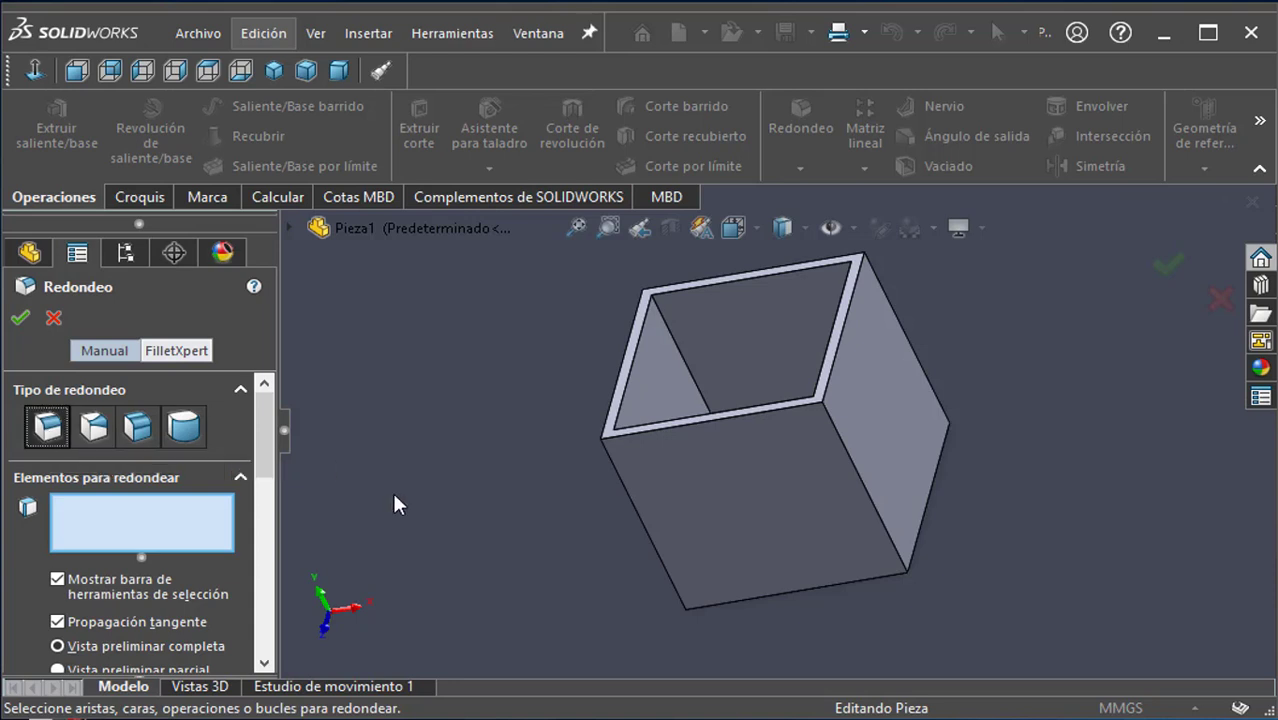
pyautogui.scroll(-3, 262, 473)
pyautogui.scroll(-1, 263, 477)
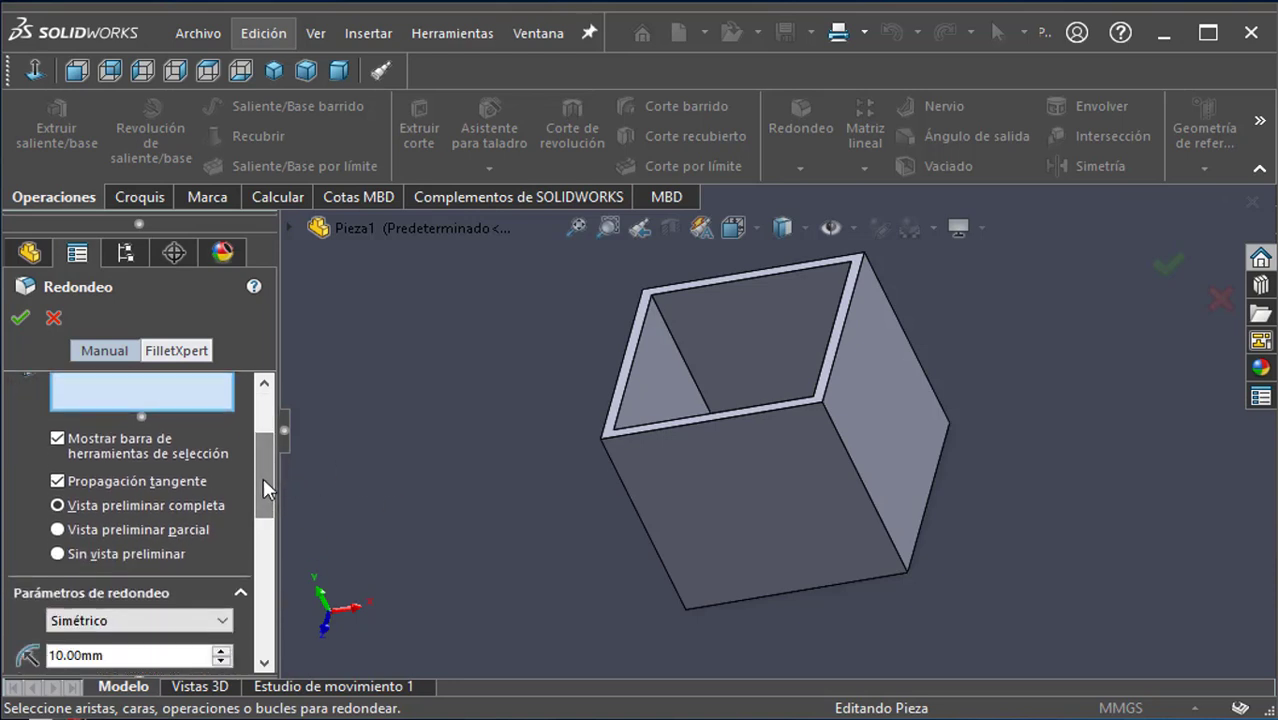
pyautogui.click(865, 485)
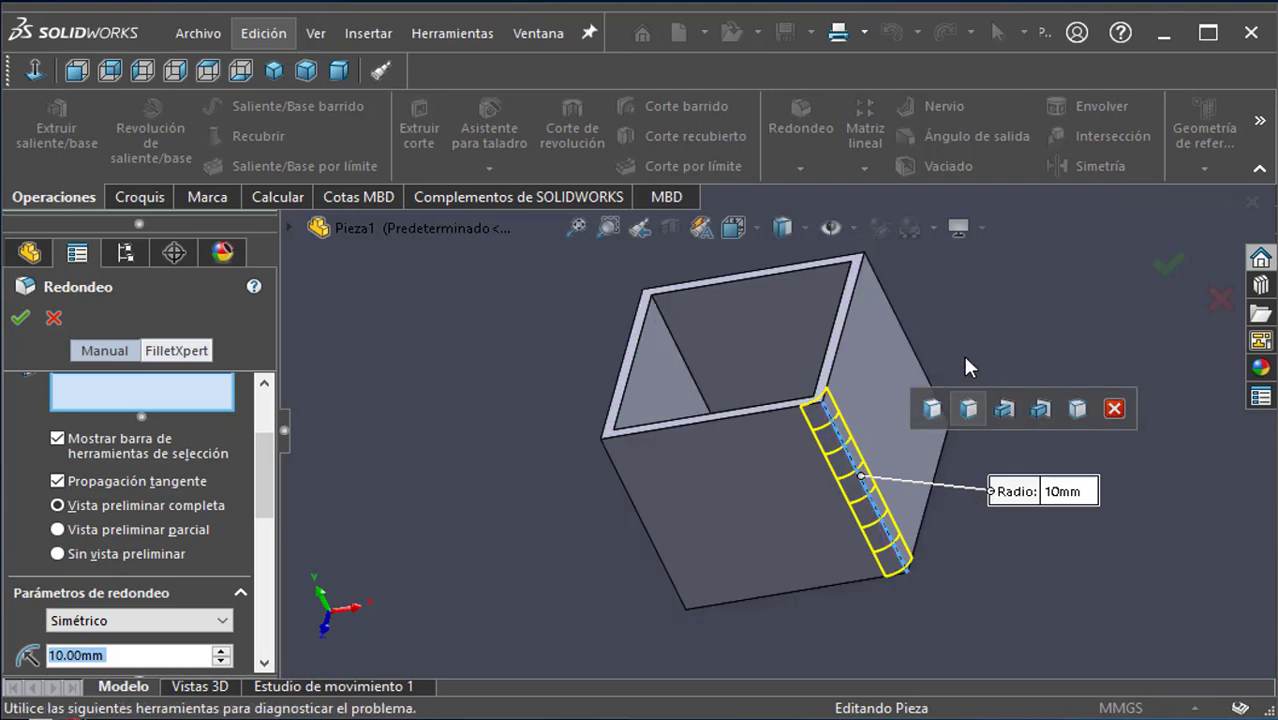
# Step: Try adding the box's outer right and back faces to the fillet selection and inspect the selected items
pyautogui.click(885, 388)
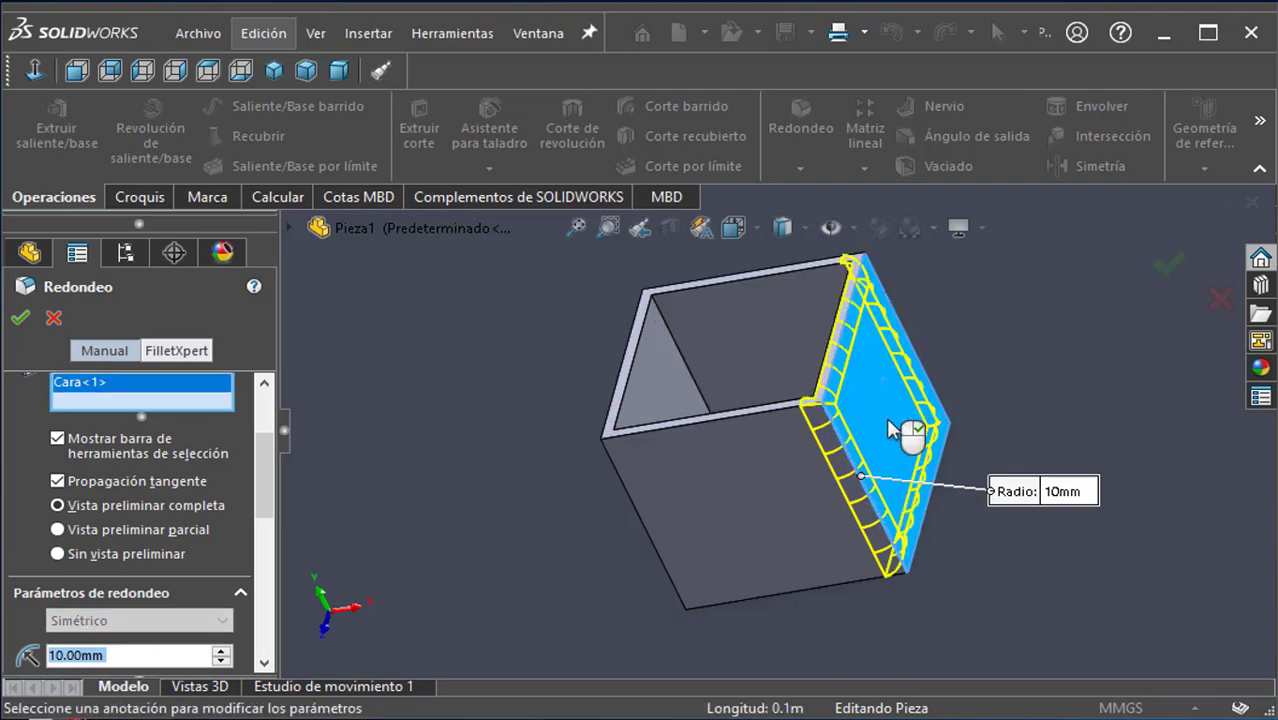
pyautogui.moveTo(1030, 345); pyautogui.dragTo(855, 373, button='middle')
pyautogui.click(850, 364)
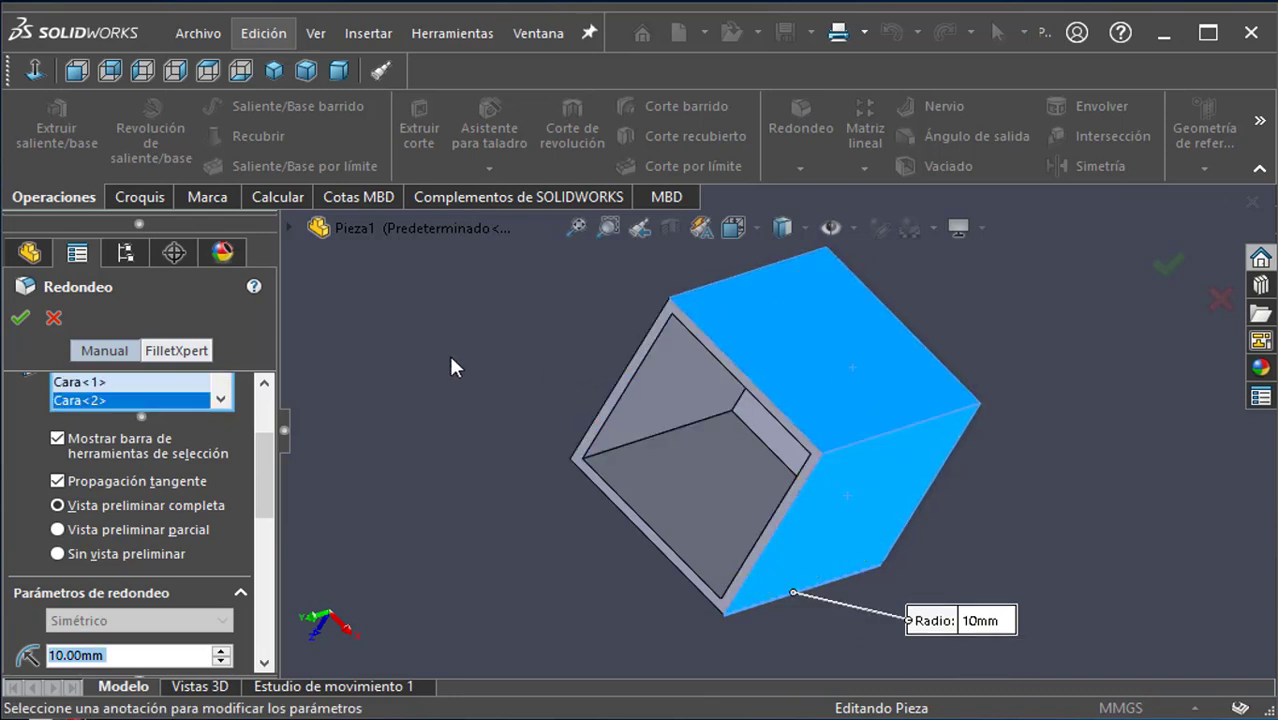
pyautogui.hotkey('ctrl', '7')
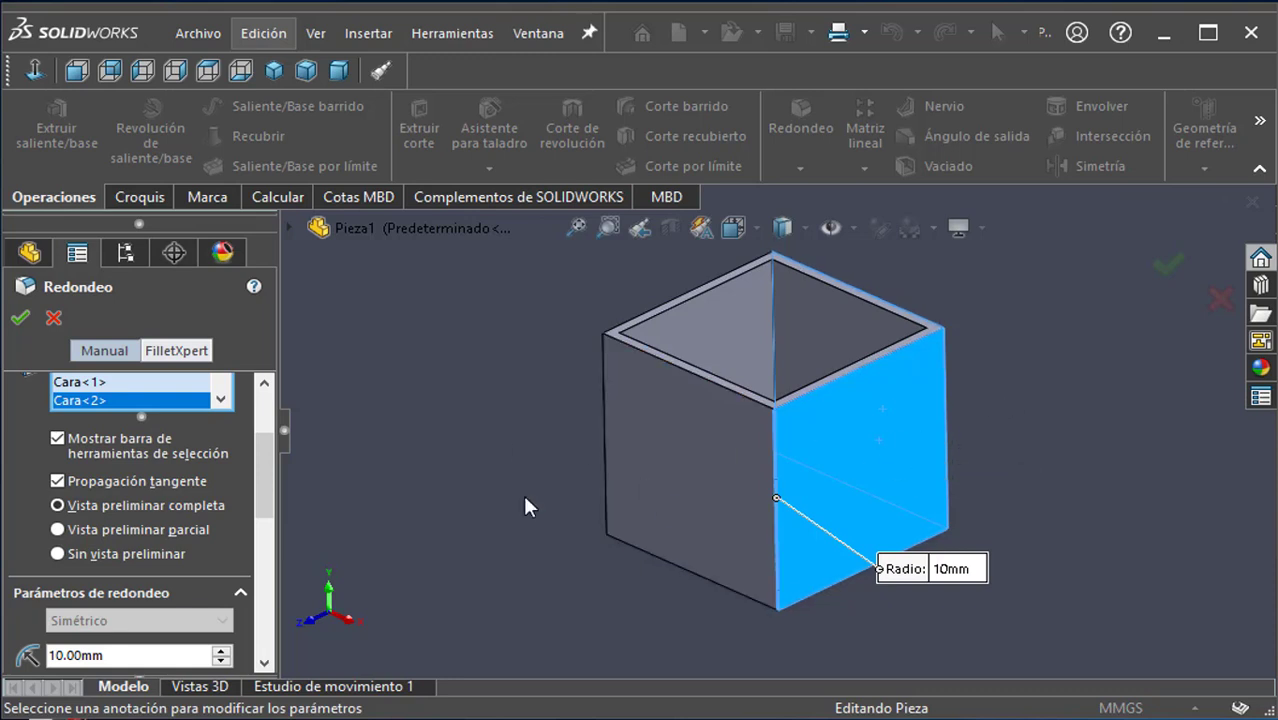
pyautogui.scroll(2, 264, 457)
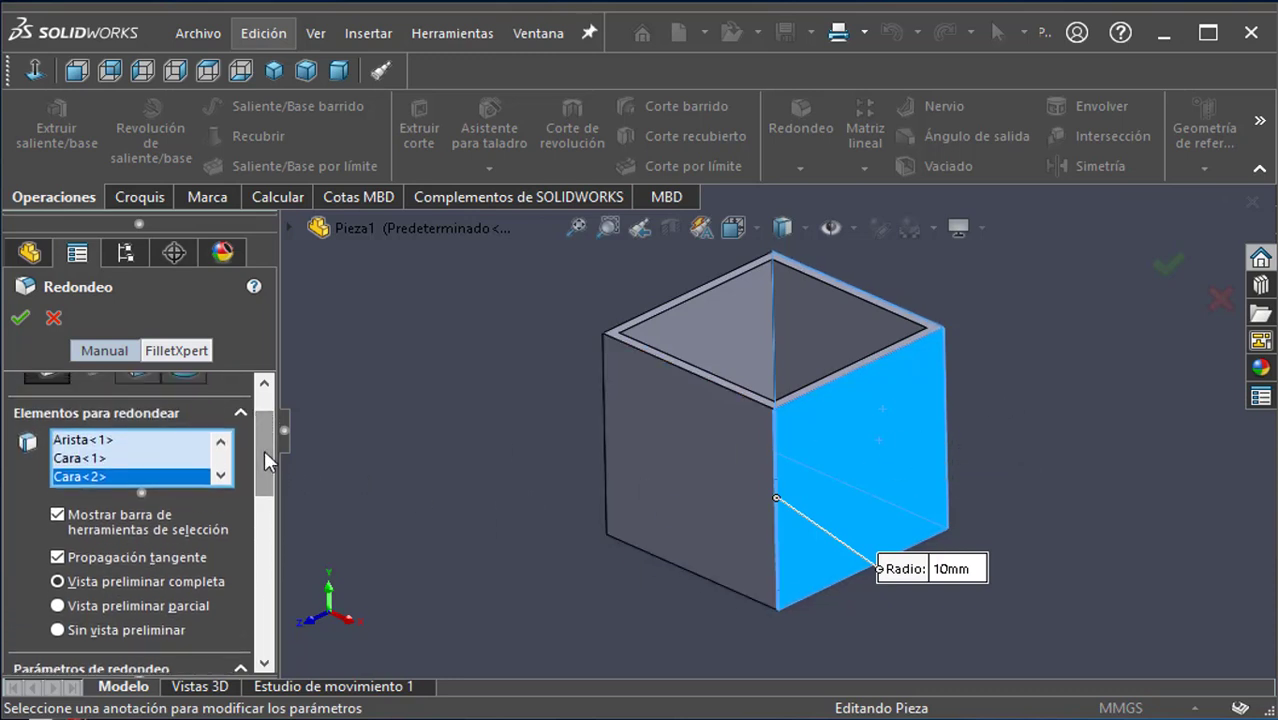
pyautogui.moveTo(1052, 425); pyautogui.dragTo(867, 383, button='middle')
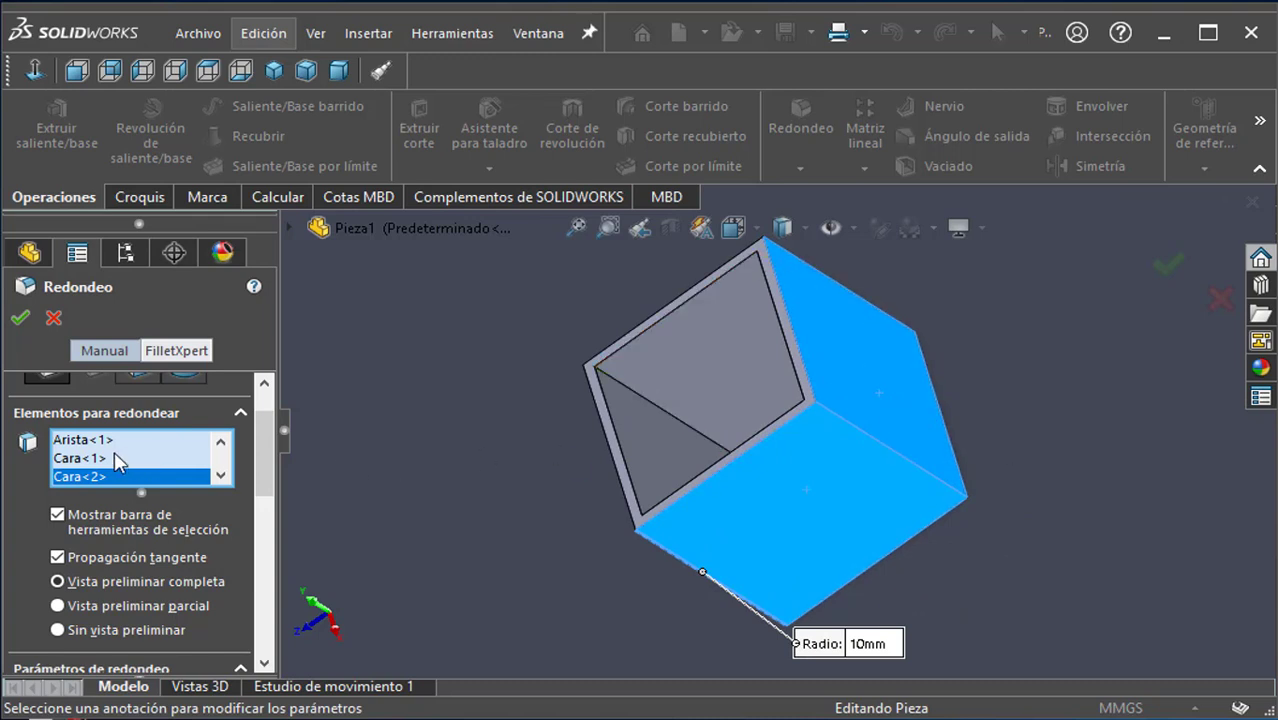
pyautogui.scroll(2, 272, 440)
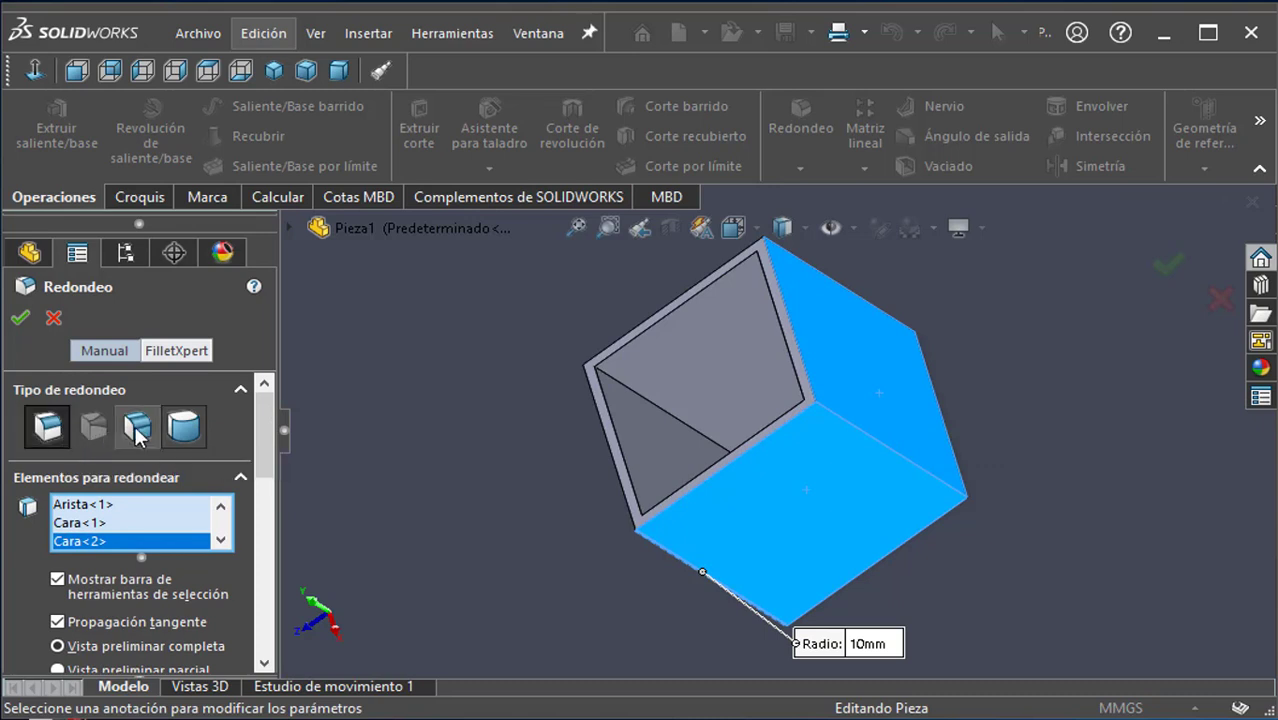
# Step: Remove both side faces from the fillet selection and highlight the remaining edge
pyautogui.click(92, 523)
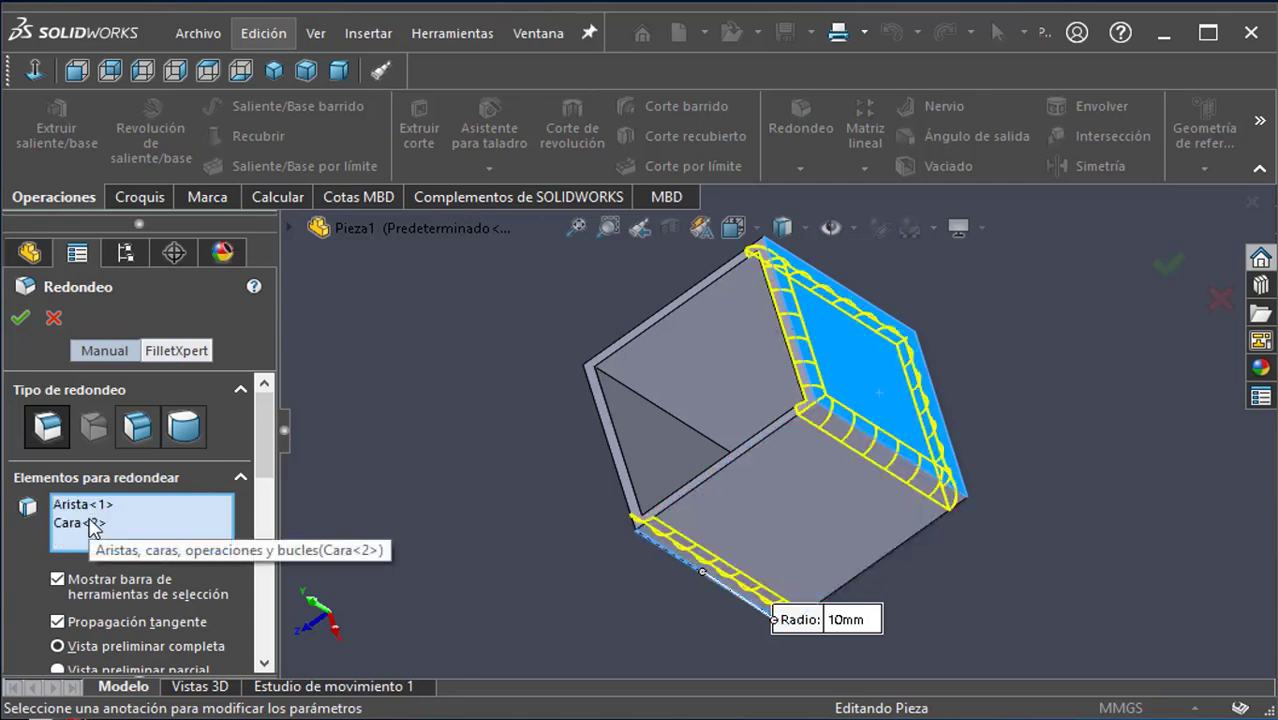
pyautogui.press('Delete')
pyautogui.press('Delete')
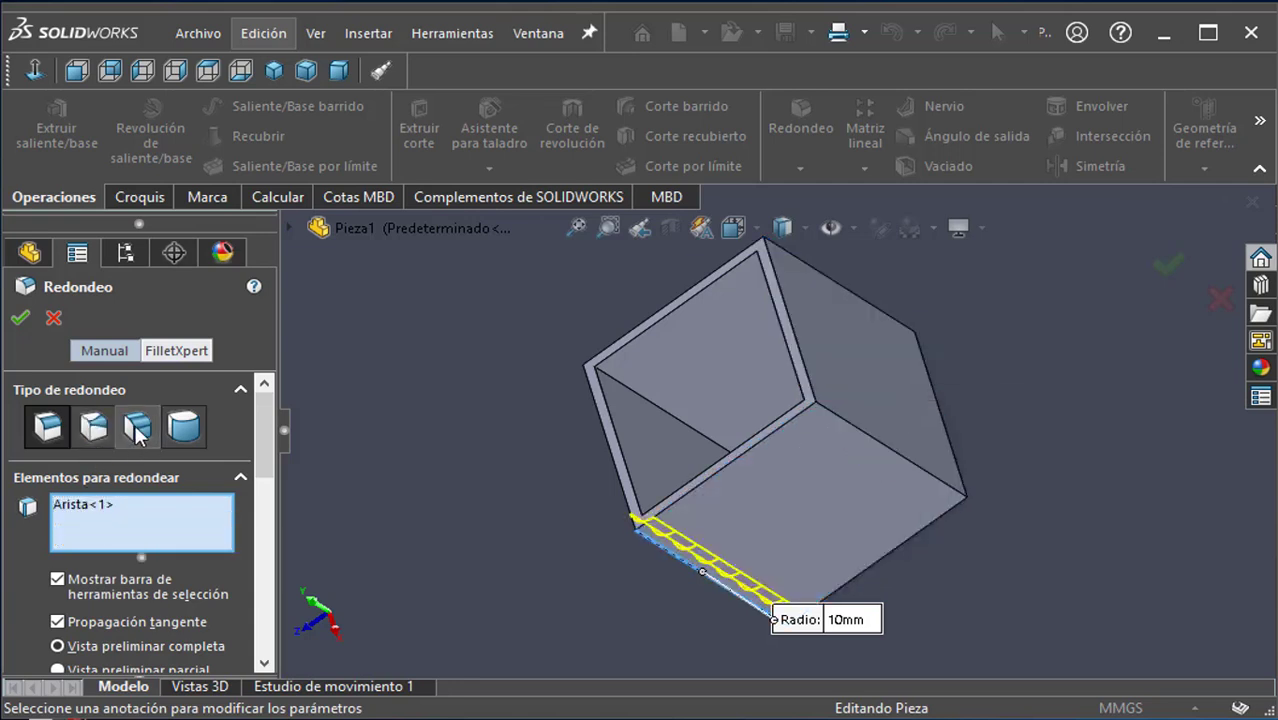
pyautogui.click(104, 508)
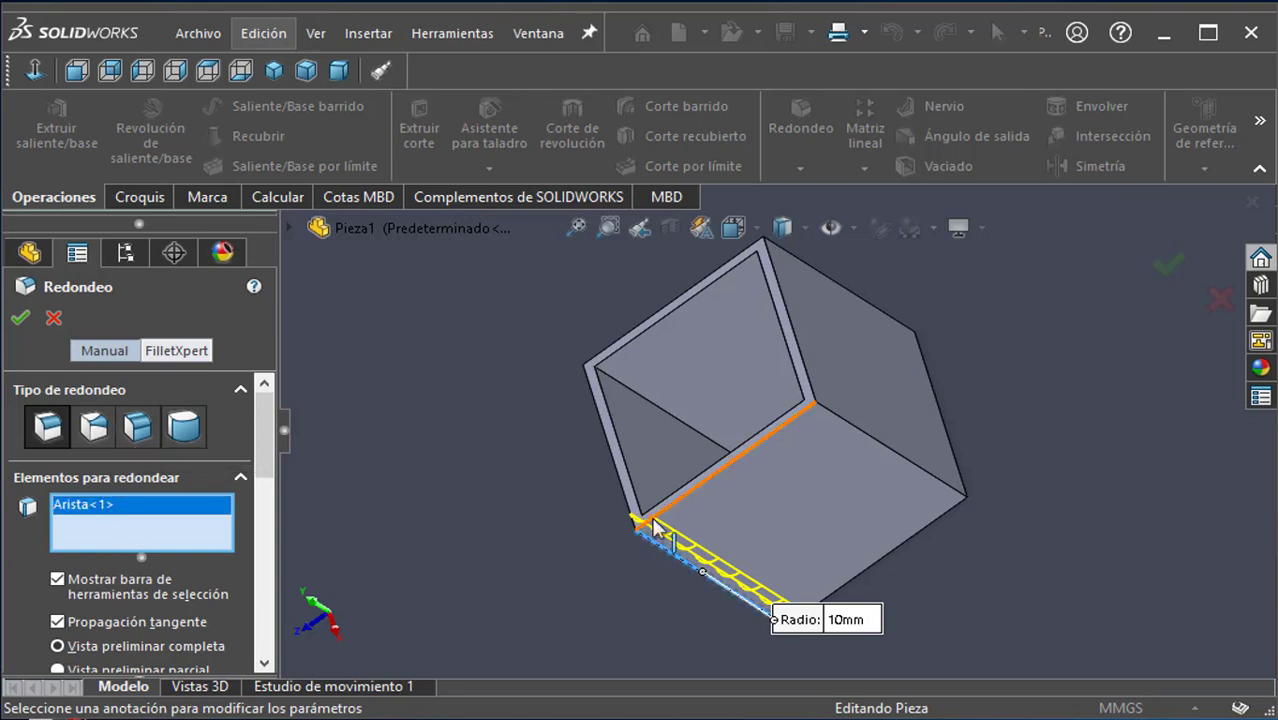
# Step: Add the box's other three outer vertical edges to the fillet selection and check the preview on all four corners
pyautogui.click(898, 456)
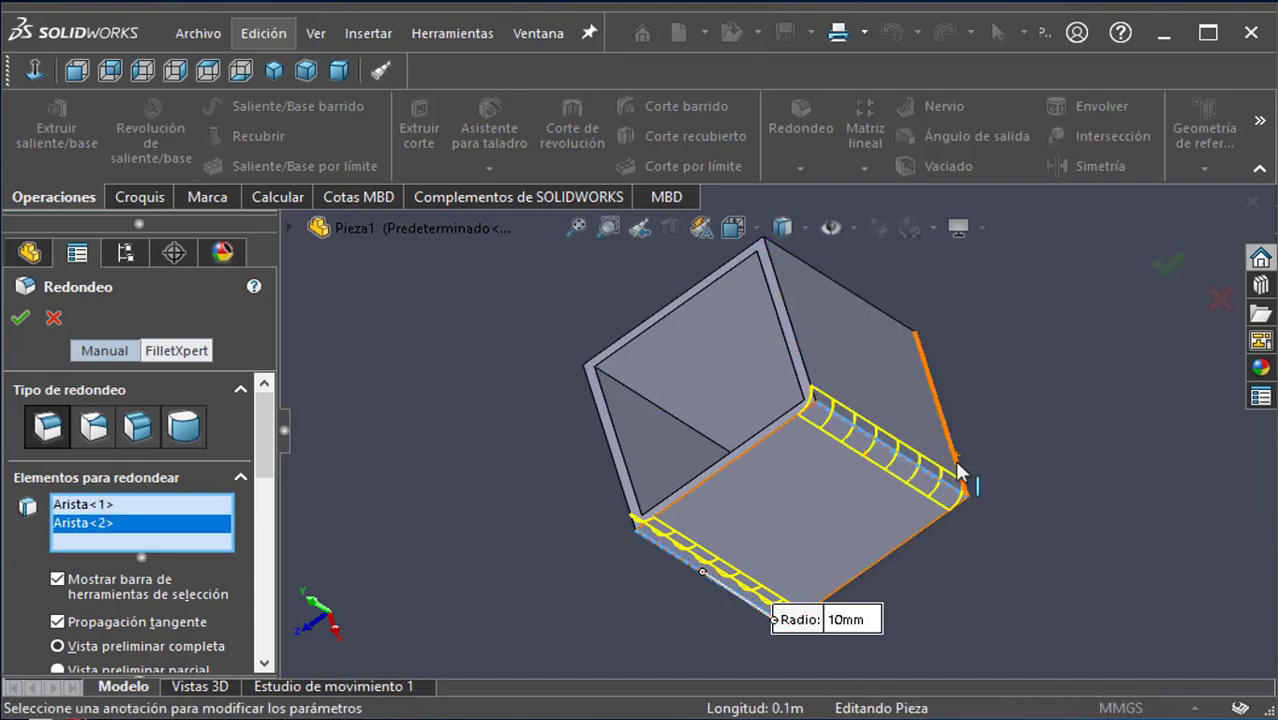
pyautogui.moveTo(977, 338); pyautogui.dragTo(1017, 596, button='middle')
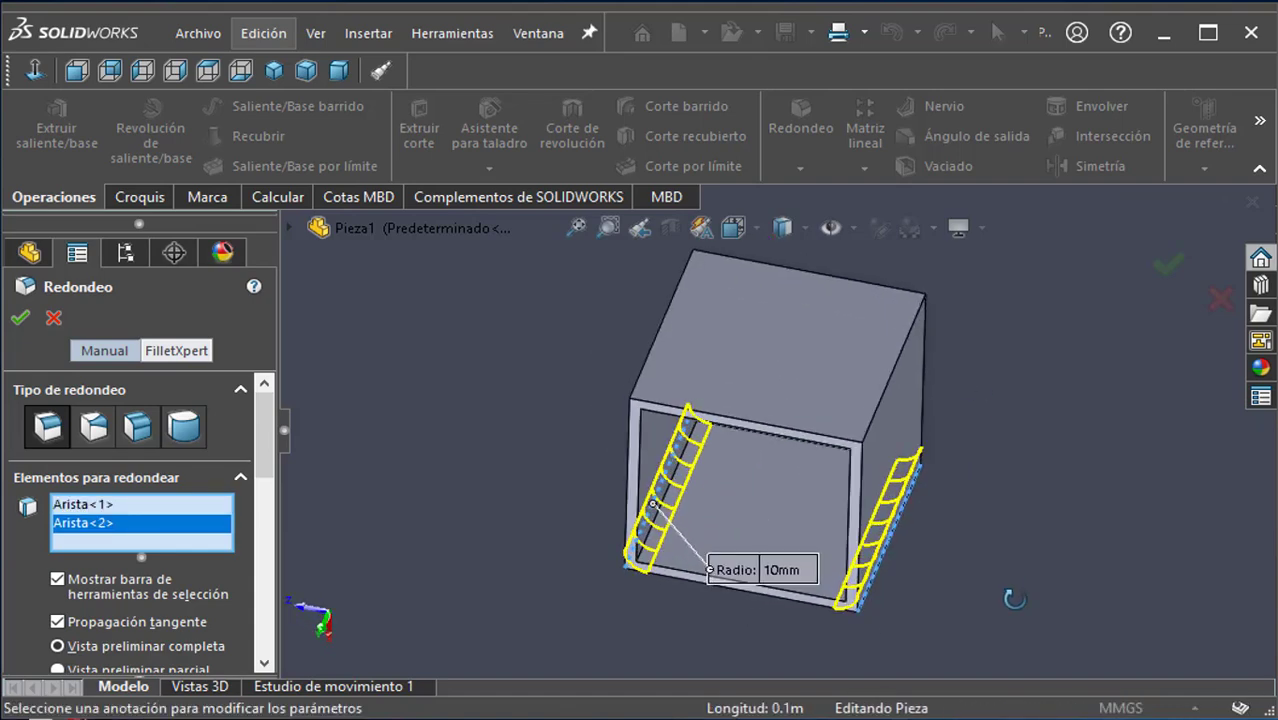
pyautogui.click(881, 406)
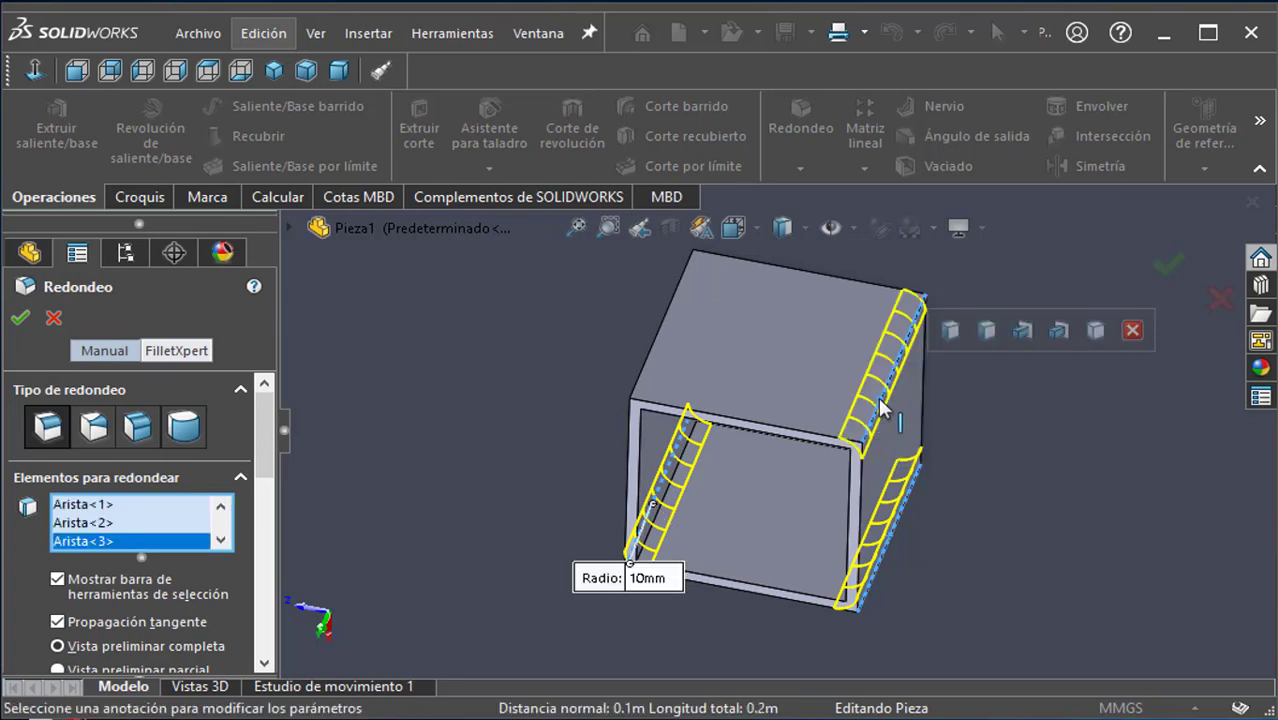
pyautogui.click(648, 346)
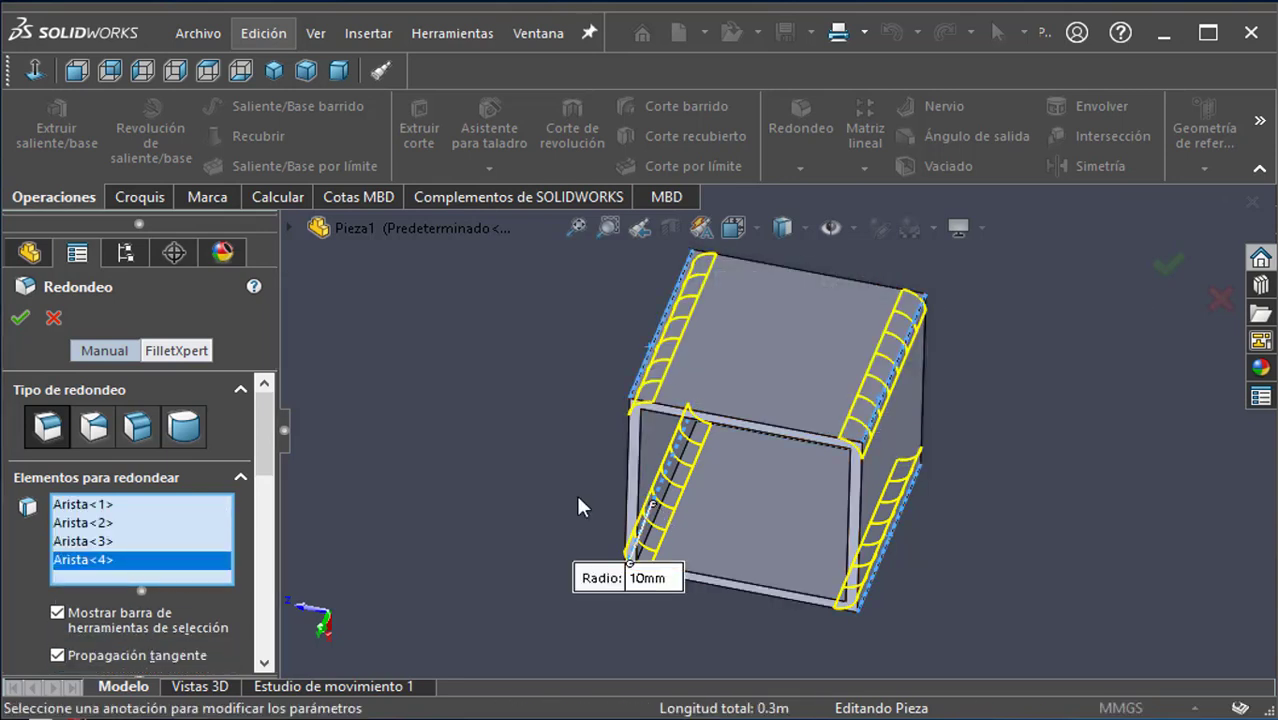
pyautogui.moveTo(575, 491); pyautogui.dragTo(562, 348, button='middle')
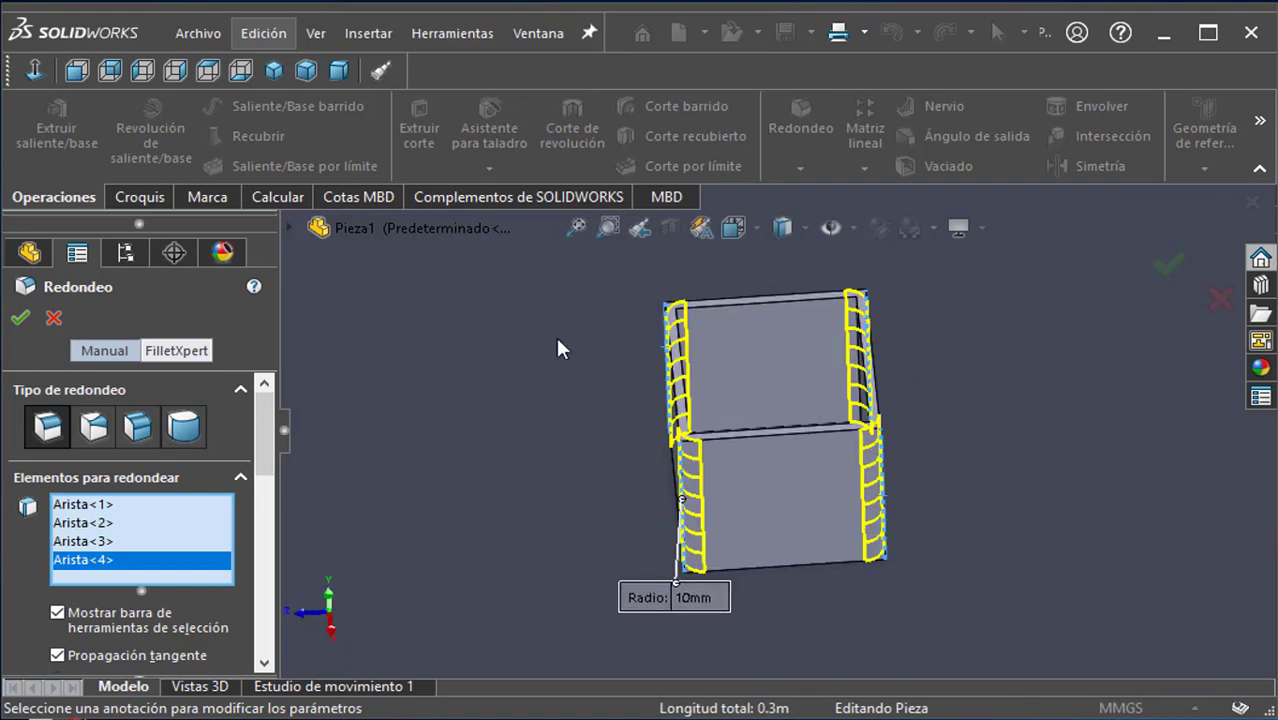
pyautogui.moveTo(542, 528); pyautogui.dragTo(495, 414, button='middle')
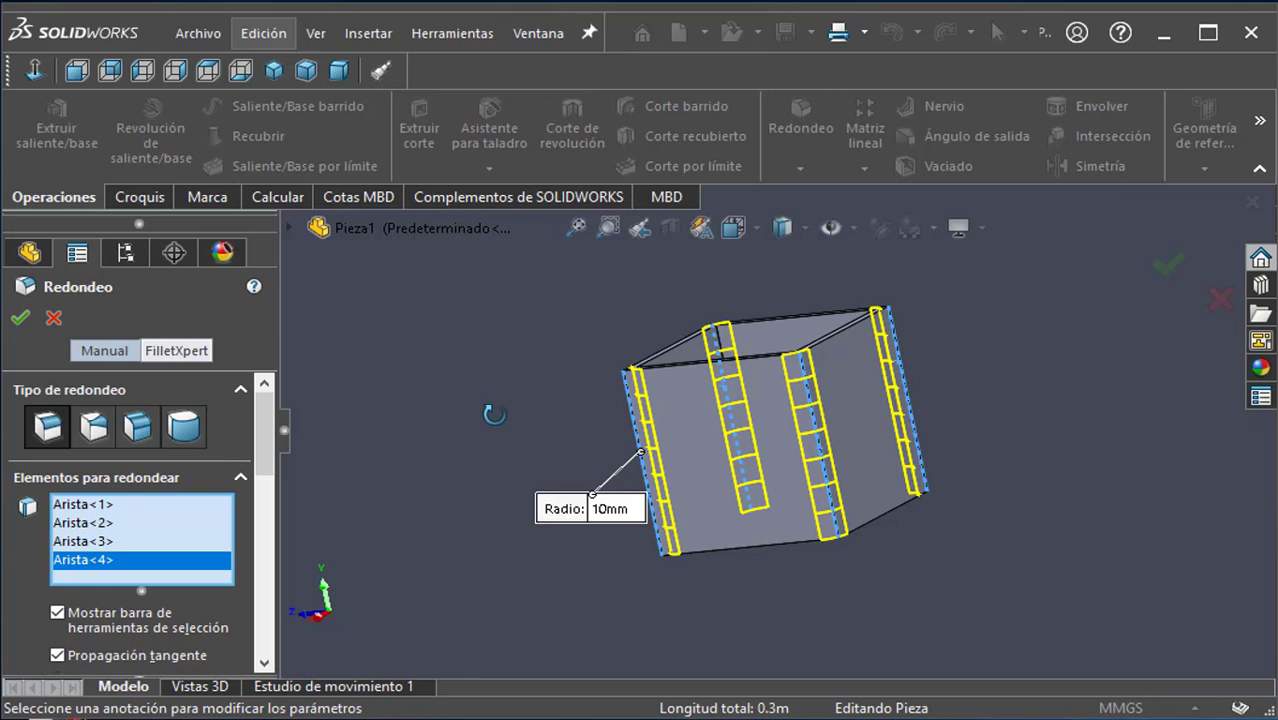
# Step: Set the symmetric fillet radius to 2 mm, enable multiple-radius filleting (Redondeo de múltiples radios), and apply the fillet
pyautogui.moveTo(268, 435); pyautogui.dragTo(270, 491)
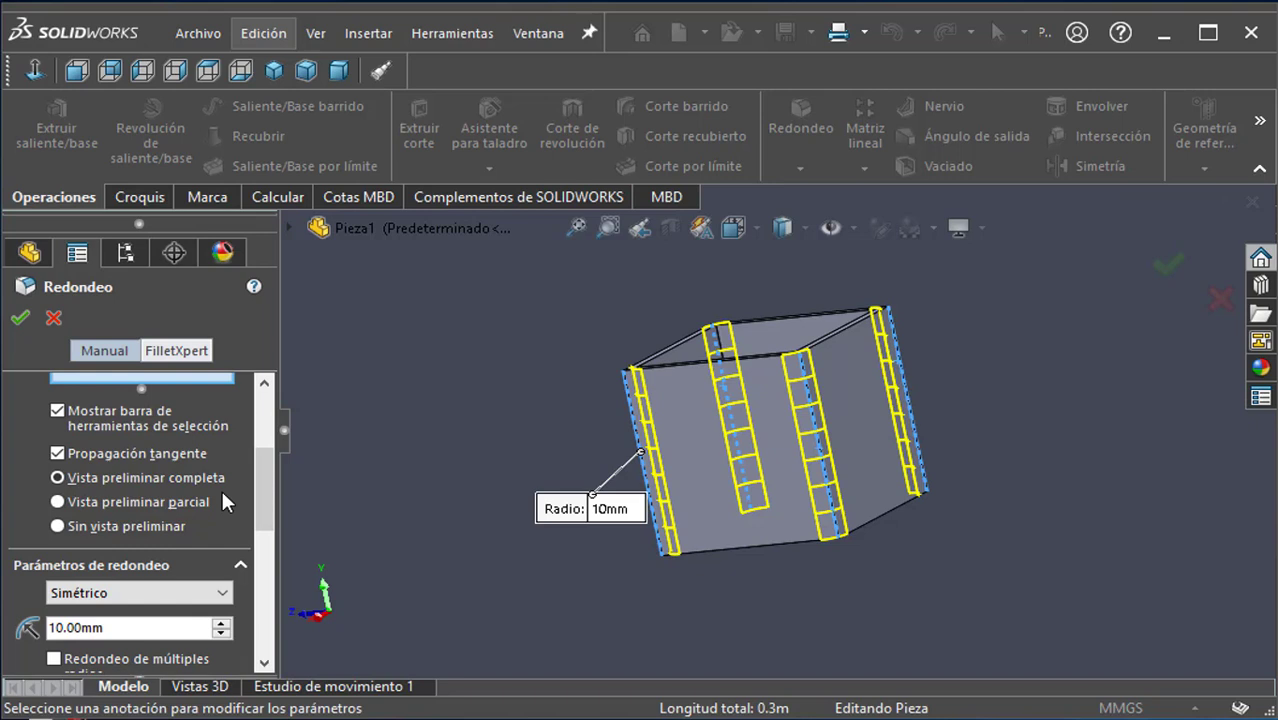
pyautogui.moveTo(265, 488); pyautogui.dragTo(261, 530)
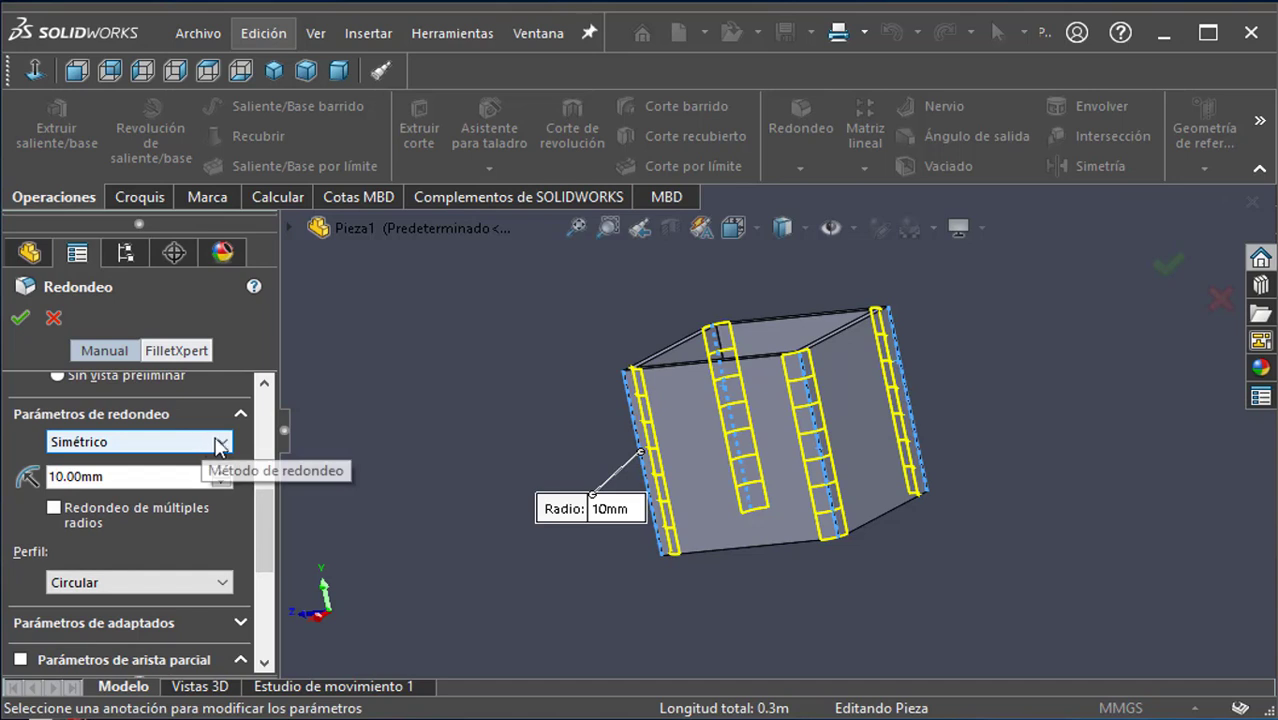
pyautogui.click(224, 445)
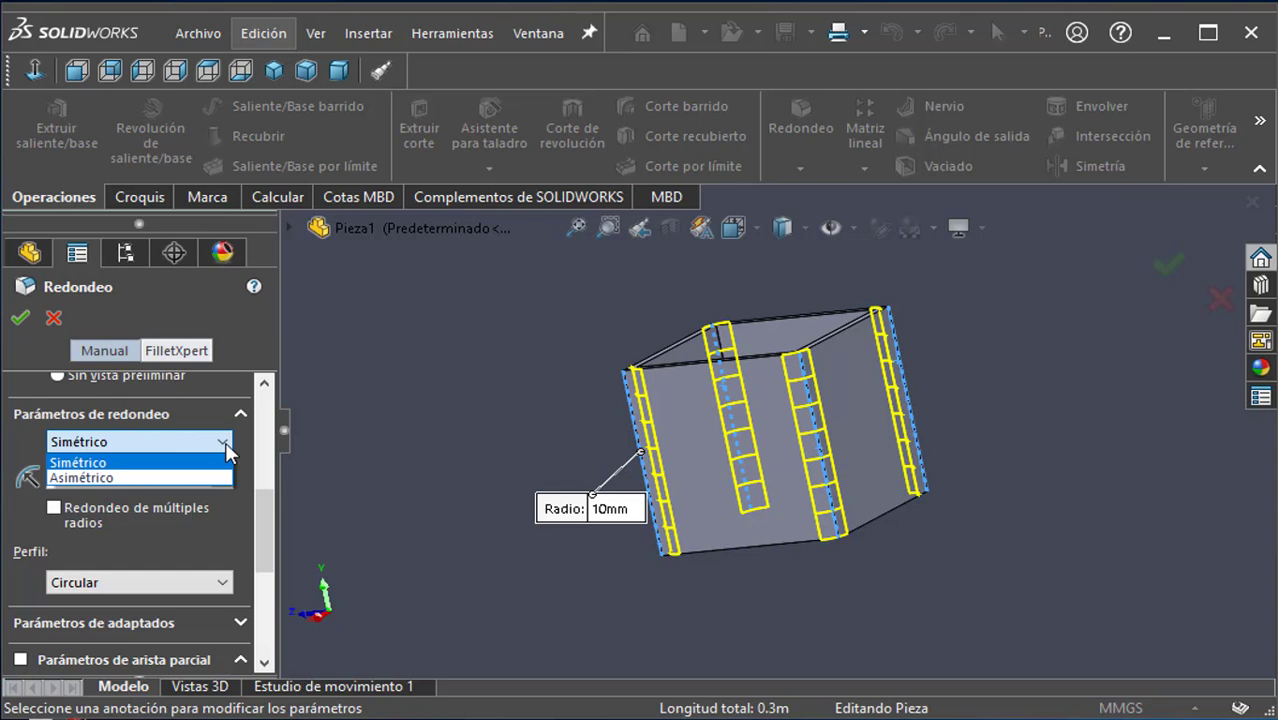
pyautogui.click(246, 518)
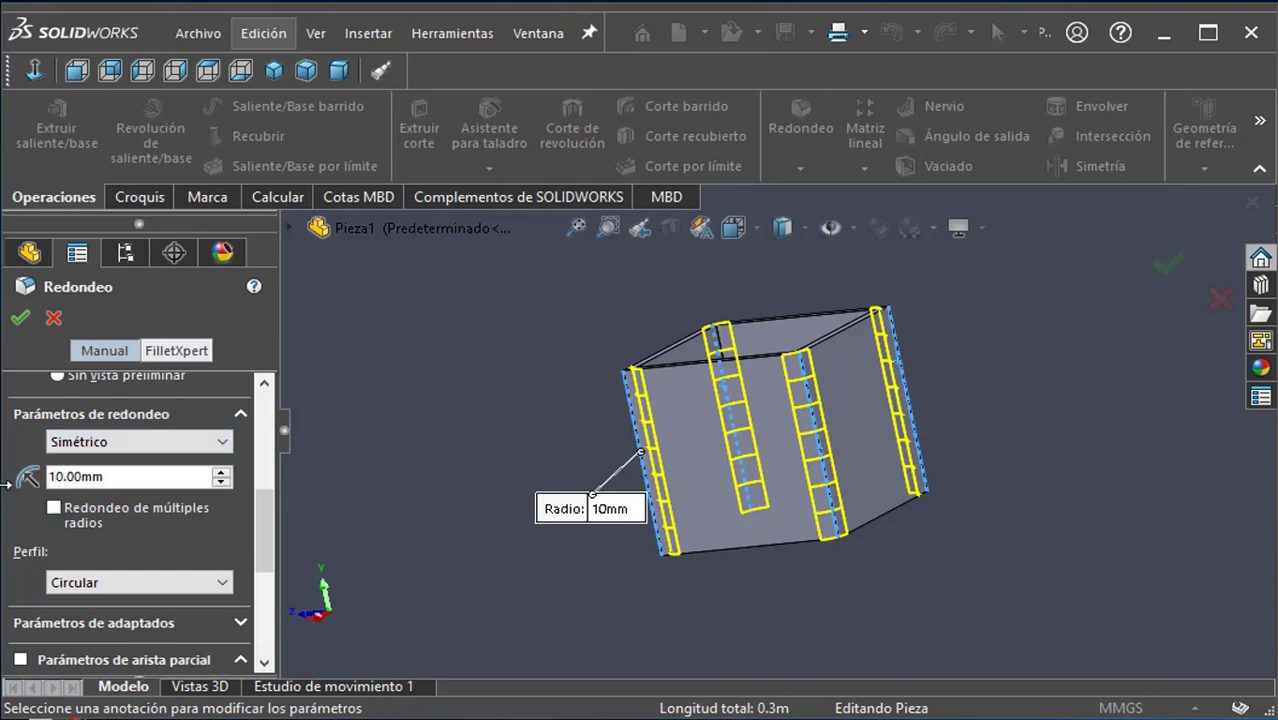
pyautogui.doubleClick(125, 477)
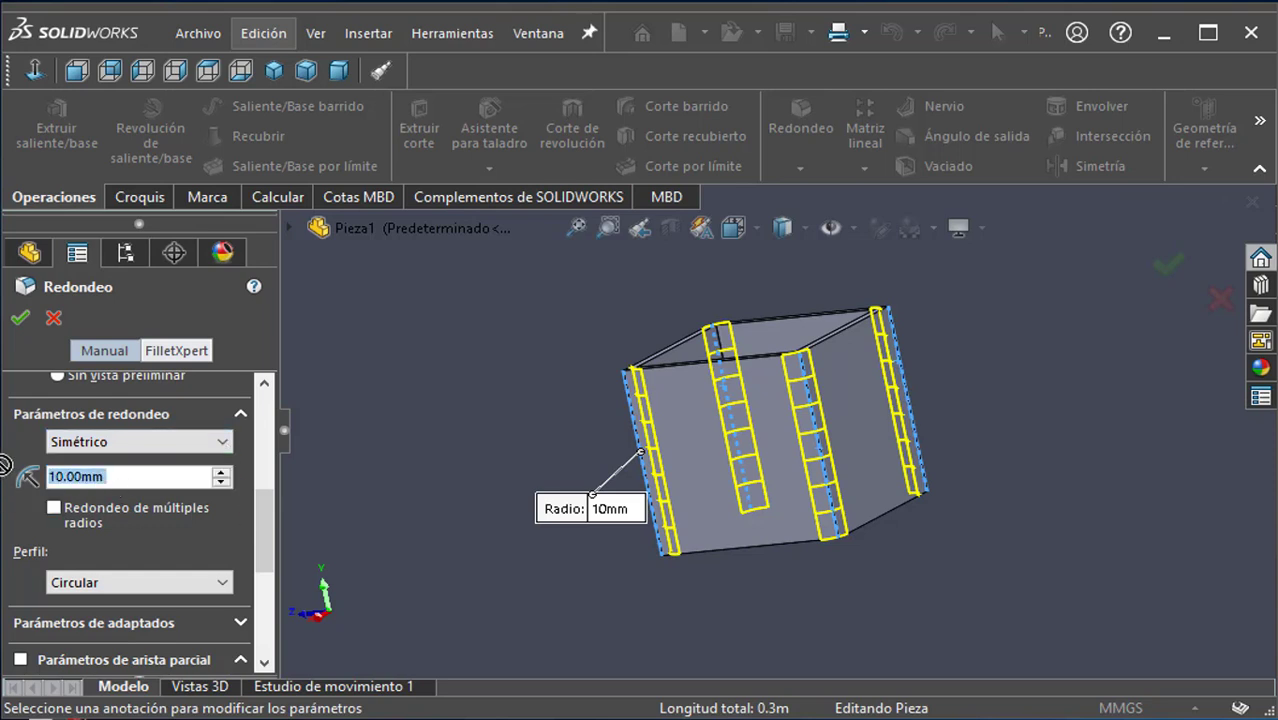
pyautogui.write('2')
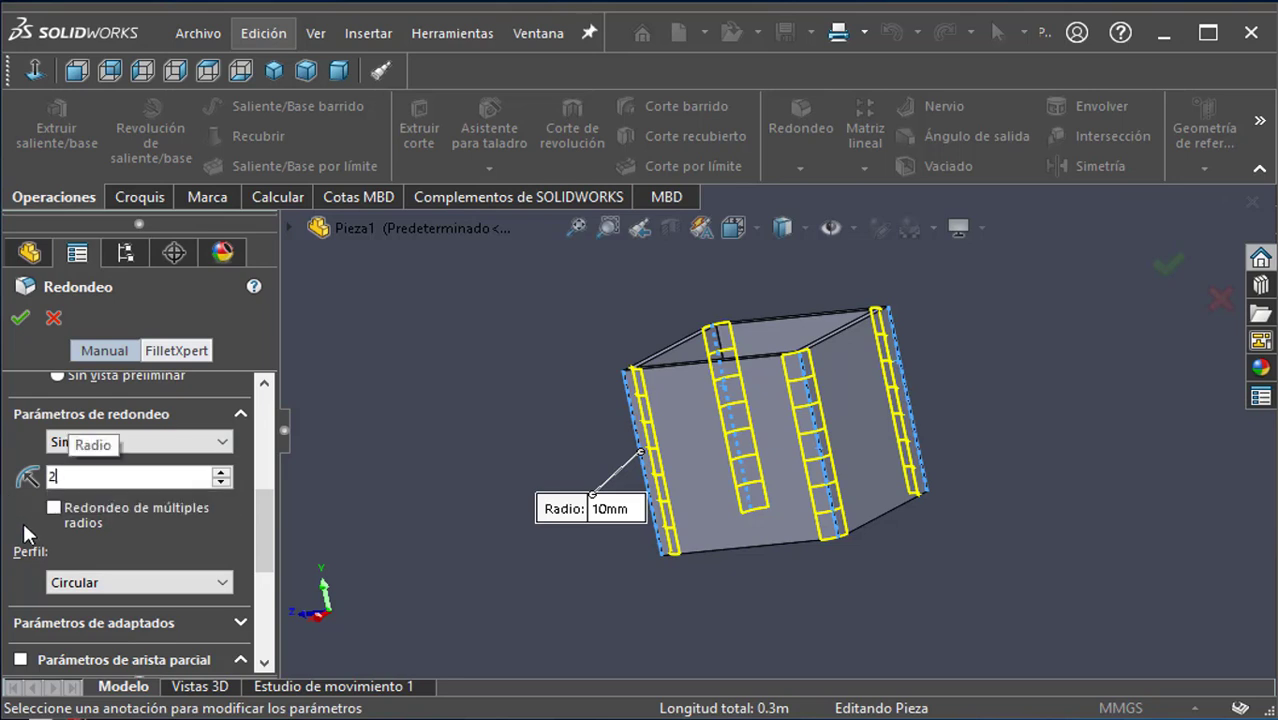
pyautogui.click(52, 526)
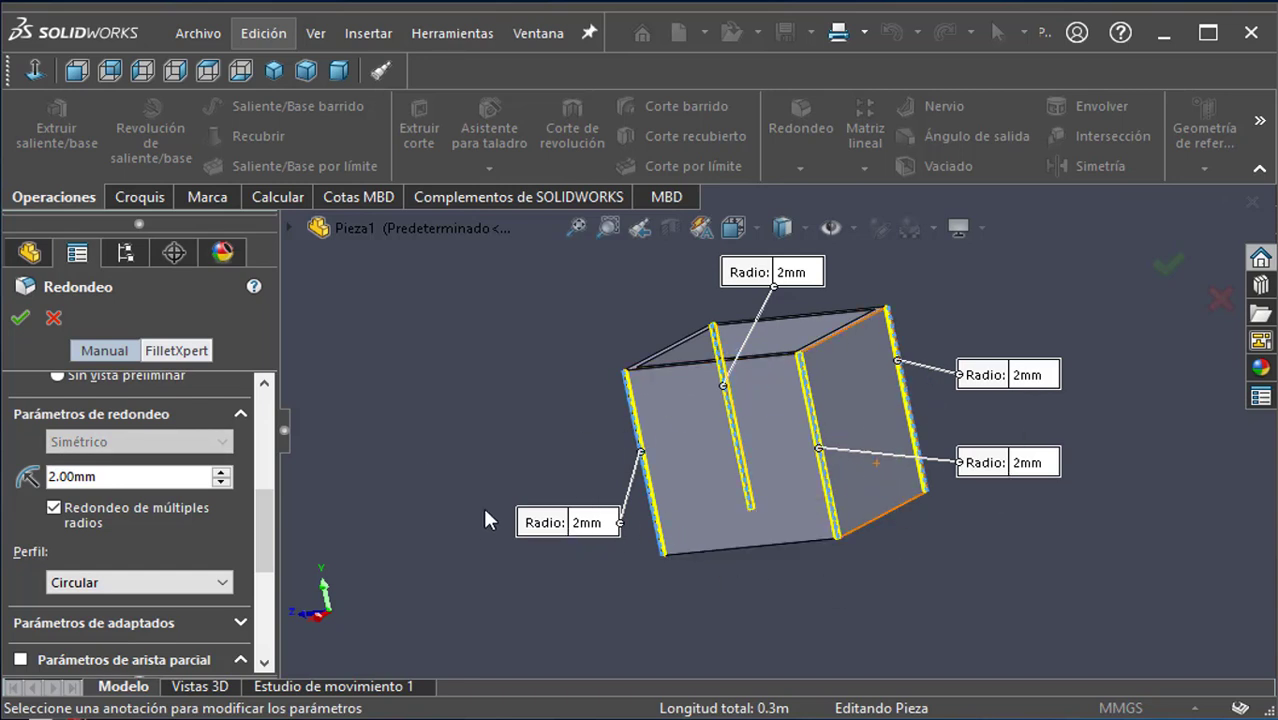
pyautogui.moveTo(490, 505); pyautogui.dragTo(467, 618, button='middle')
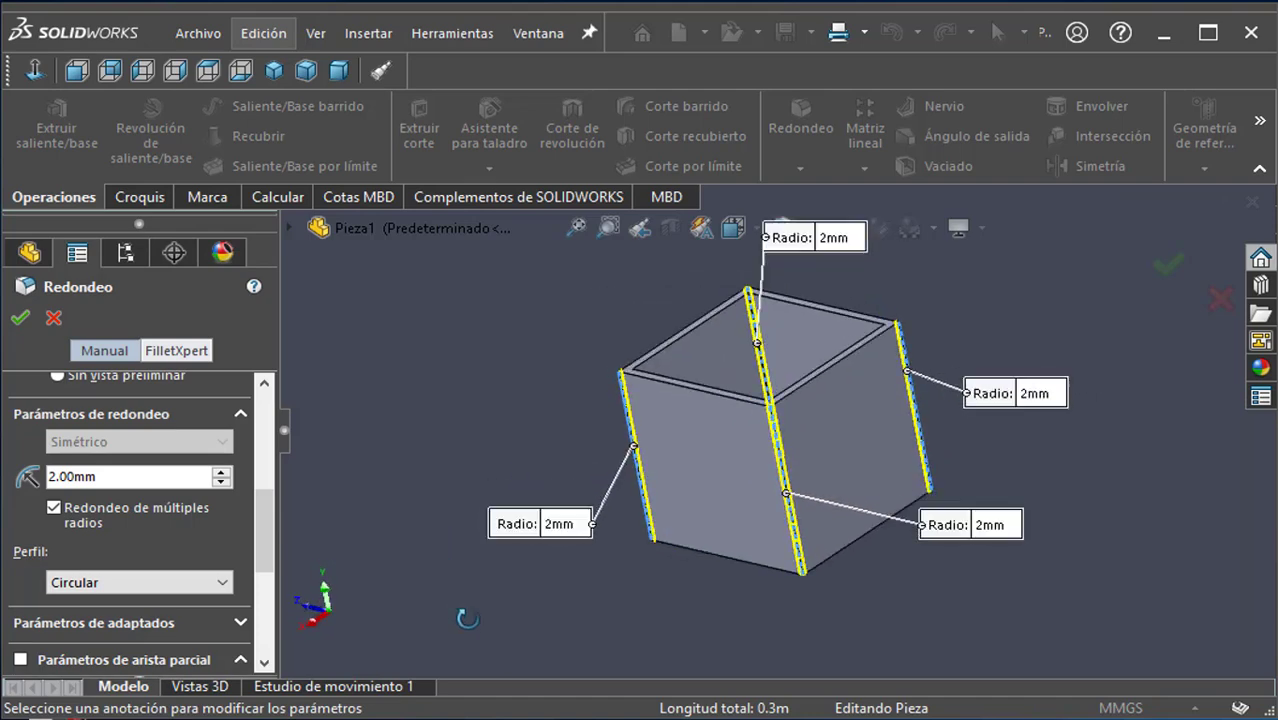
pyautogui.click(22, 320)
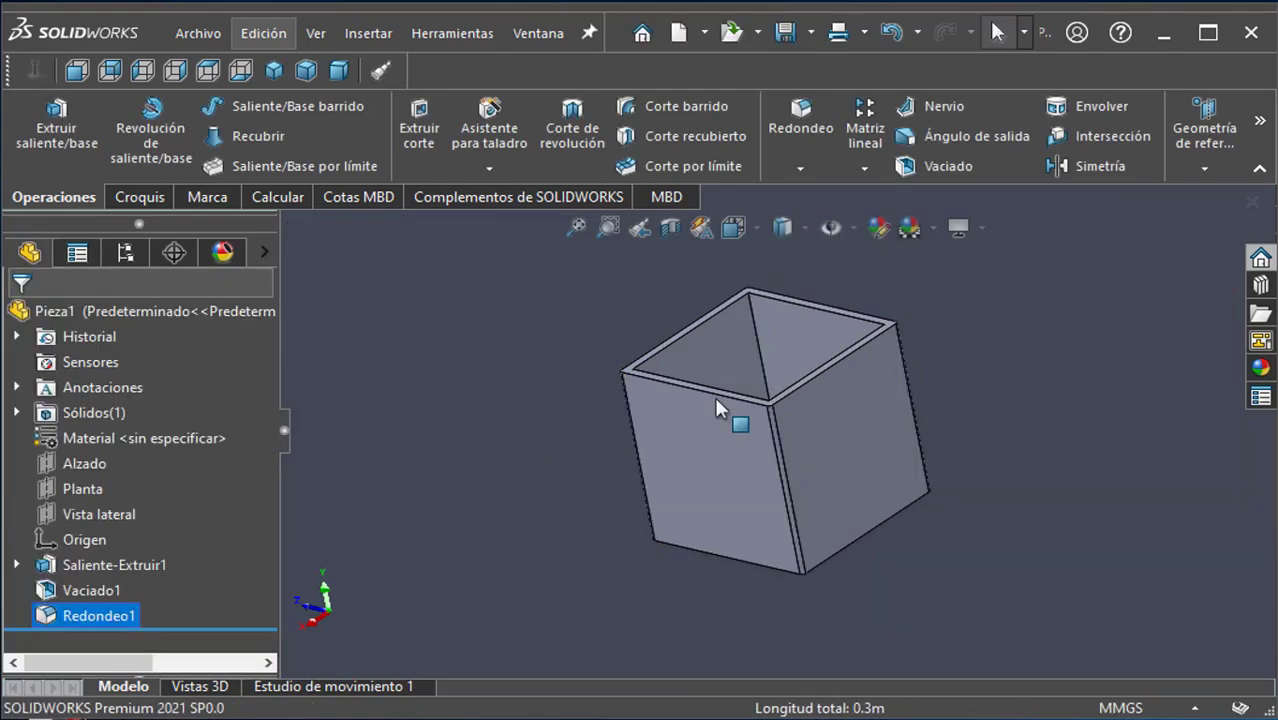
# Step: Inspect the rounded vertical edges of the box up close and from several sides
pyautogui.scroll(-5, 786, 448)
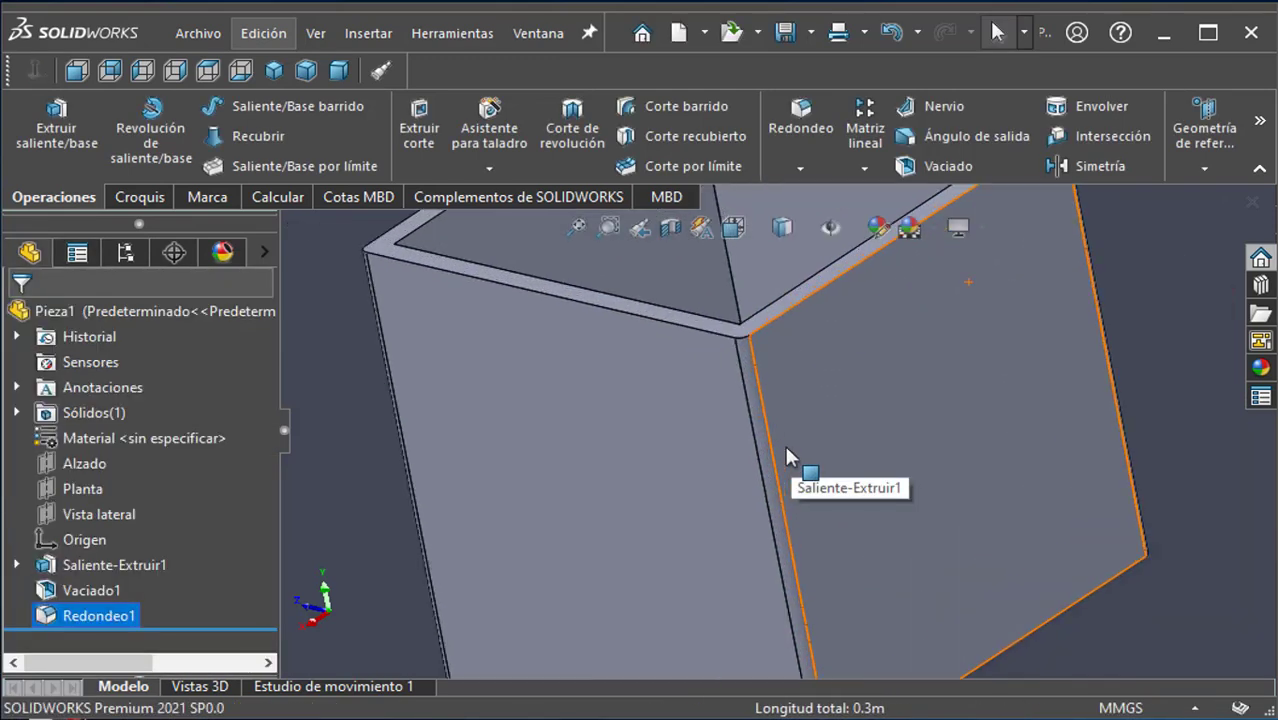
pyautogui.moveTo(561, 461); pyautogui.dragTo(648, 479, button='middle')
pyautogui.moveTo(747, 340); pyautogui.dragTo(667, 352, button='middle')
pyautogui.scroll(8, 650, 418)
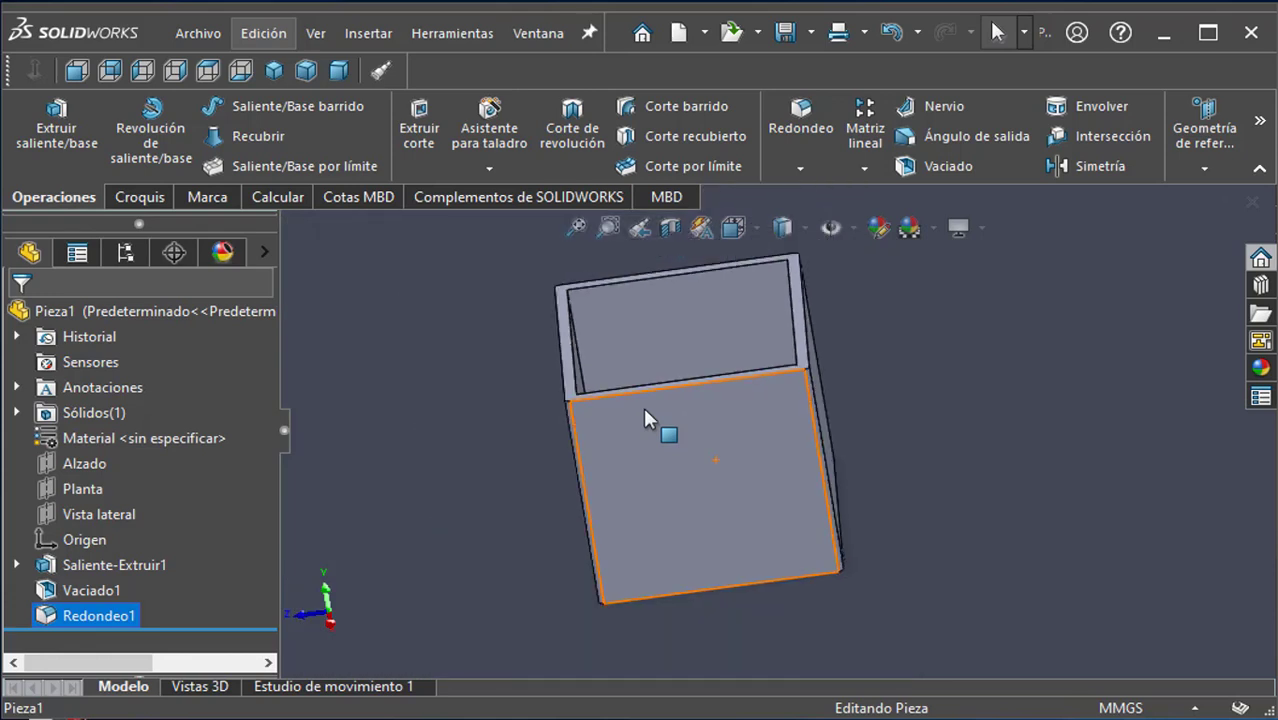
pyautogui.moveTo(986, 393); pyautogui.dragTo(860, 483, button='middle')
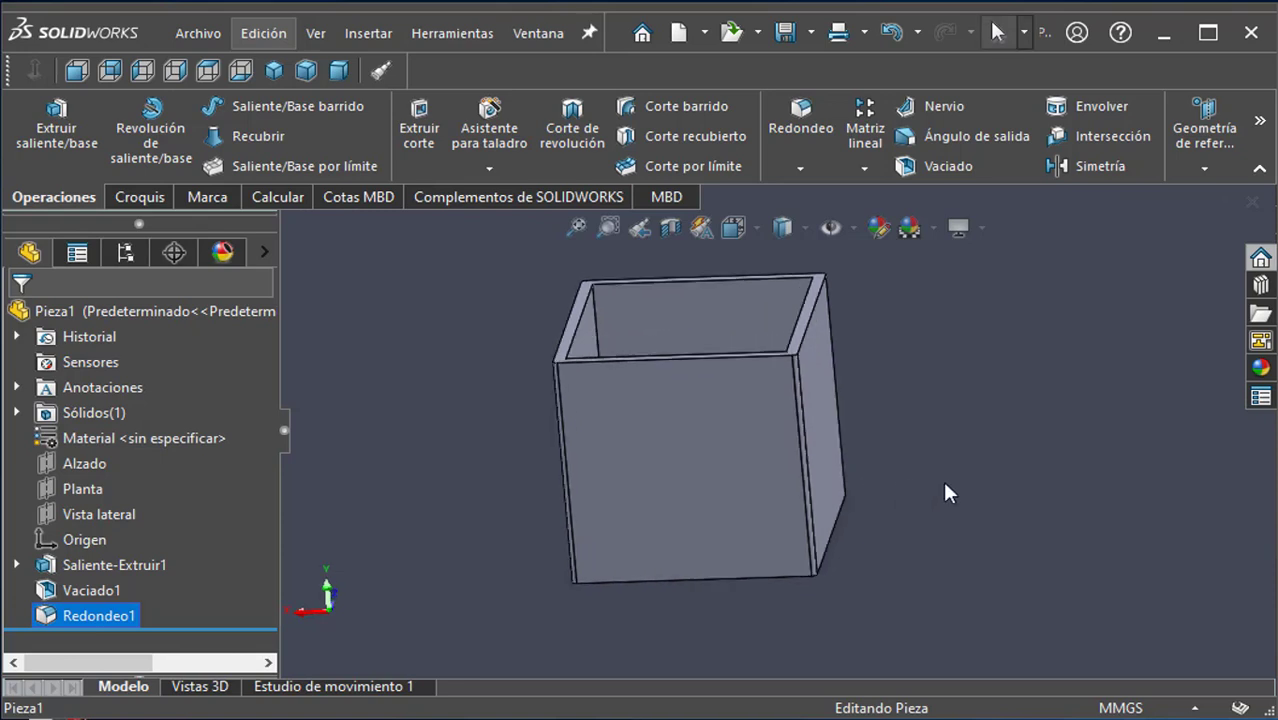
pyautogui.moveTo(964, 488)
pyautogui.mouseDown(button='middle')
pyautogui.moveTo(871, 402)
pyautogui.moveTo(913, 475)
pyautogui.moveTo(970, 475)
pyautogui.mouseUp(button='middle')
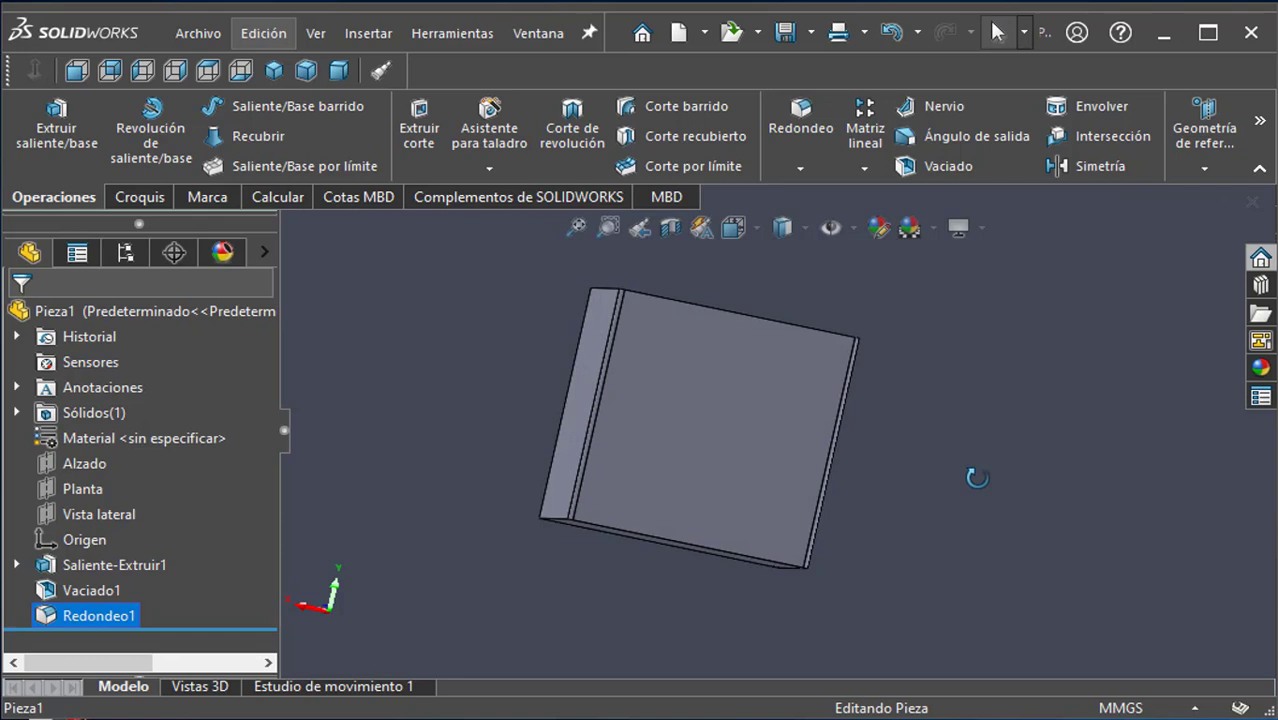
# Step: Start a new sketch on the box's outer back face and fit the face in view
pyautogui.click(723, 424)
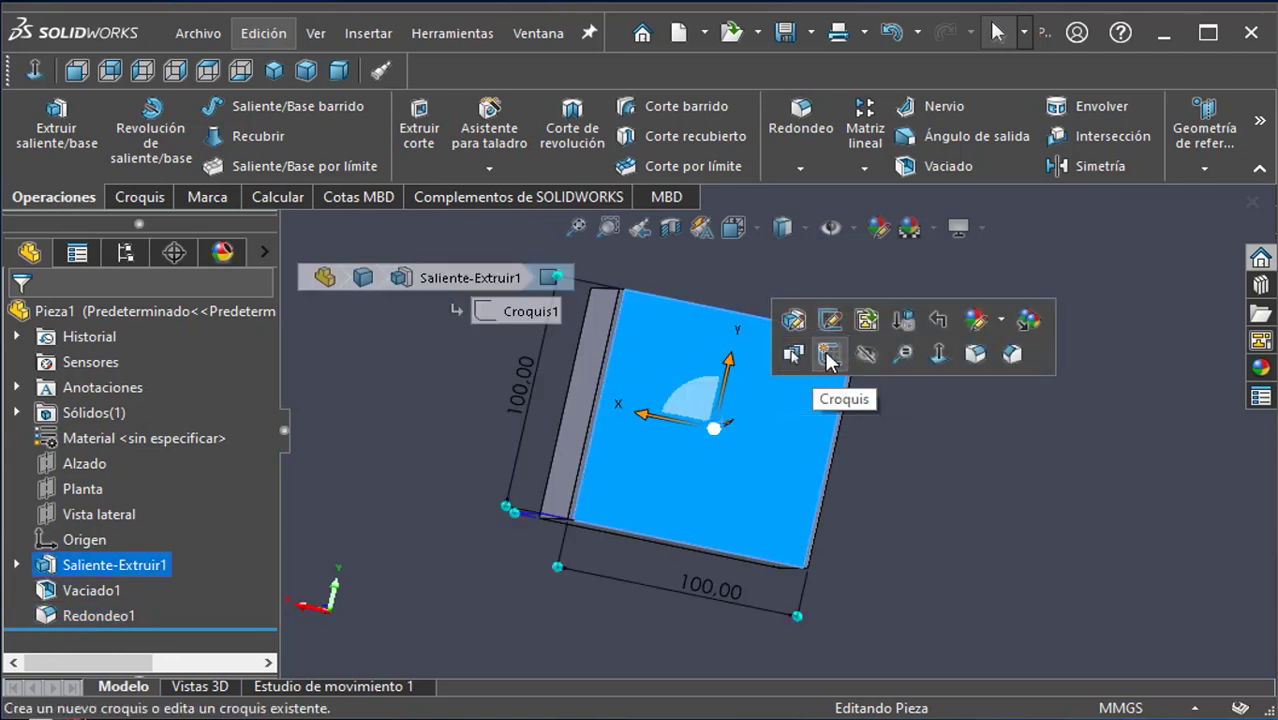
pyautogui.click(828, 355)
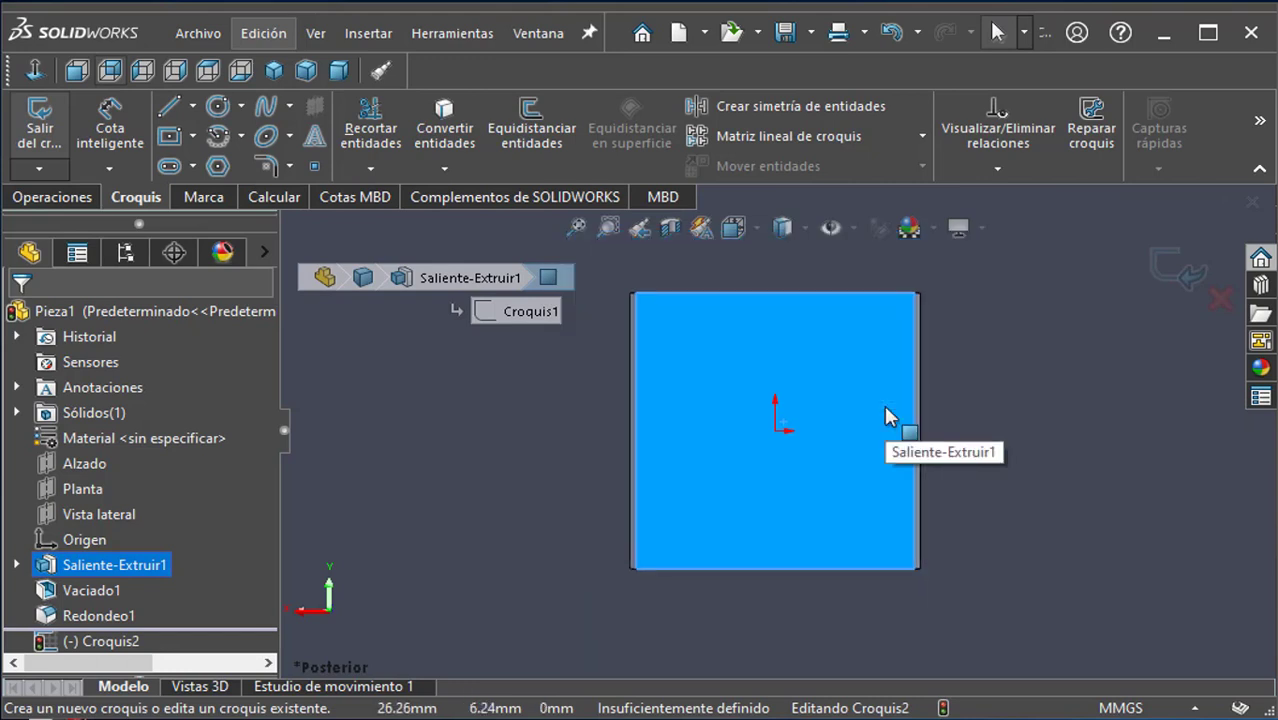
pyautogui.press('f')
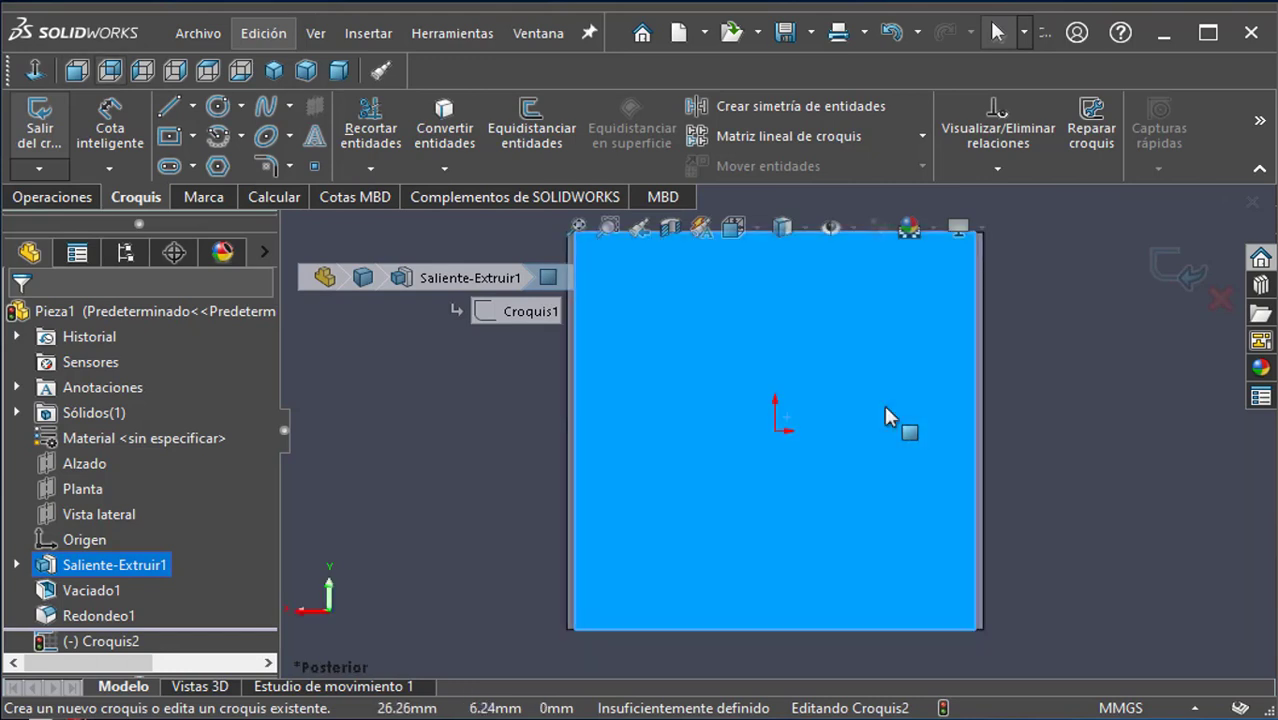
pyautogui.scroll(-1, 853, 412)
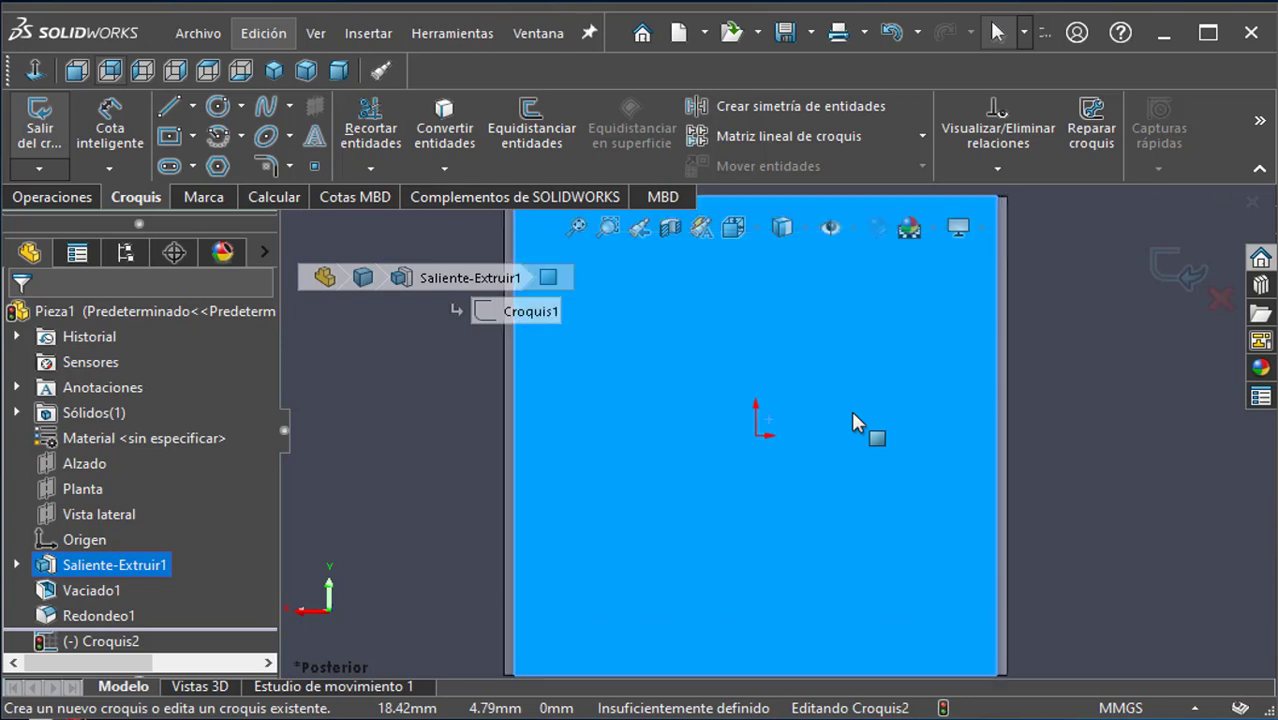
pyautogui.scroll(2, 853, 412)
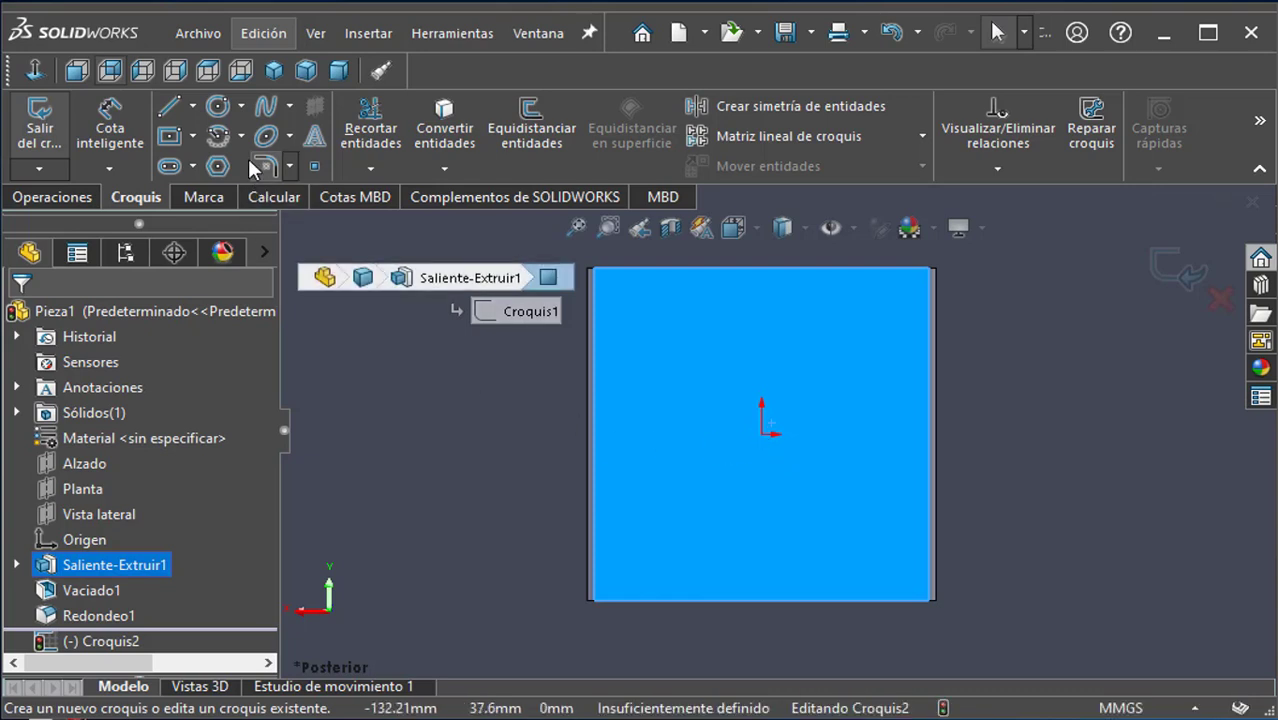
pyautogui.click(216, 106)
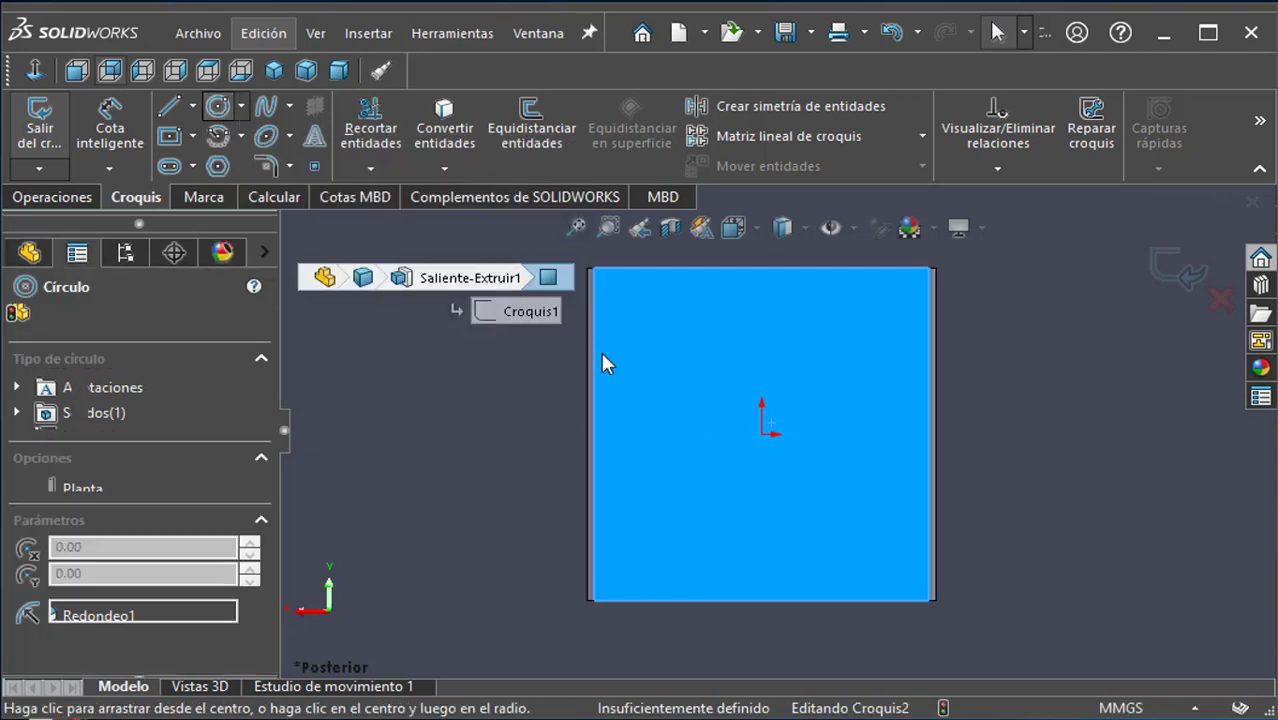
pyautogui.click(243, 108)
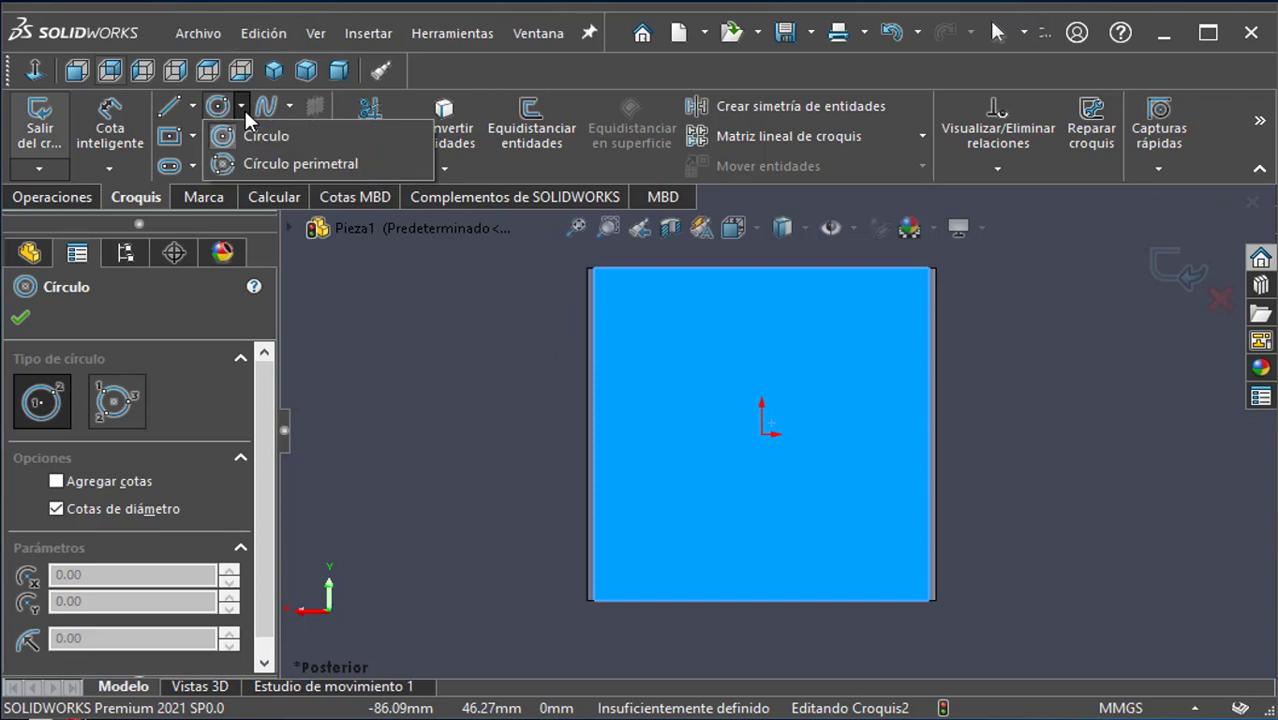
pyautogui.click(761, 434)
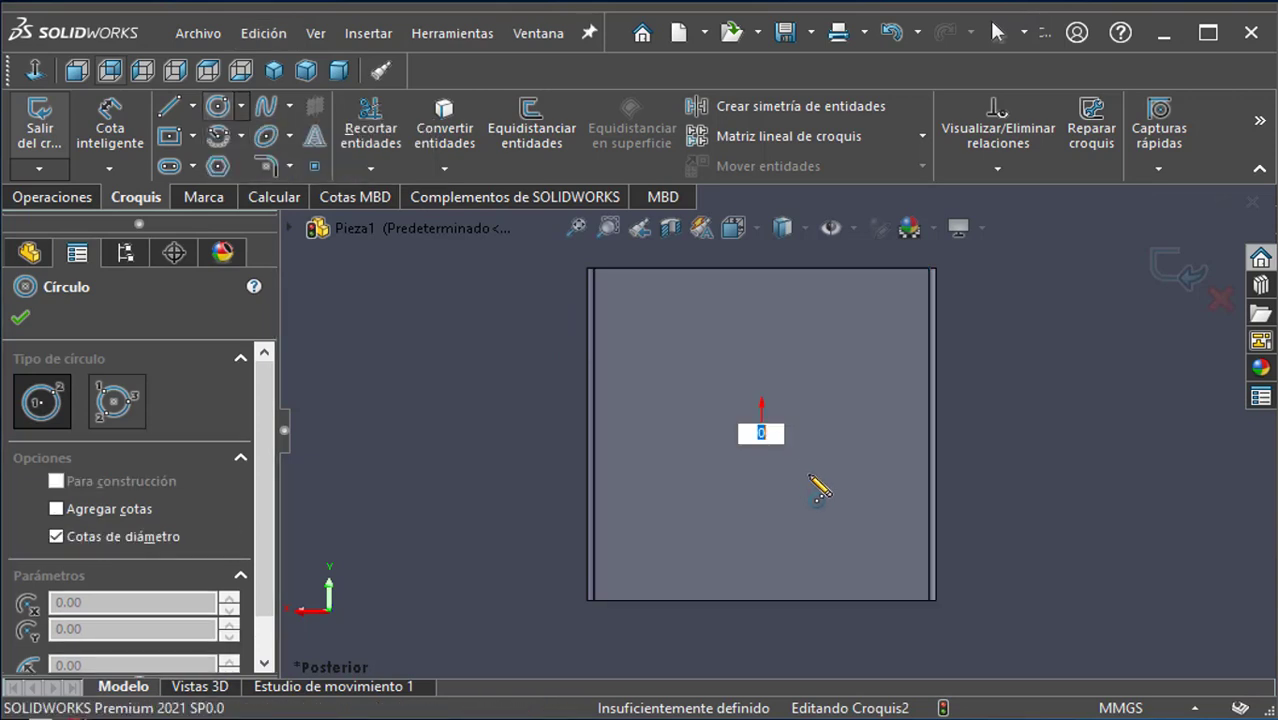
pyautogui.press('Escape')
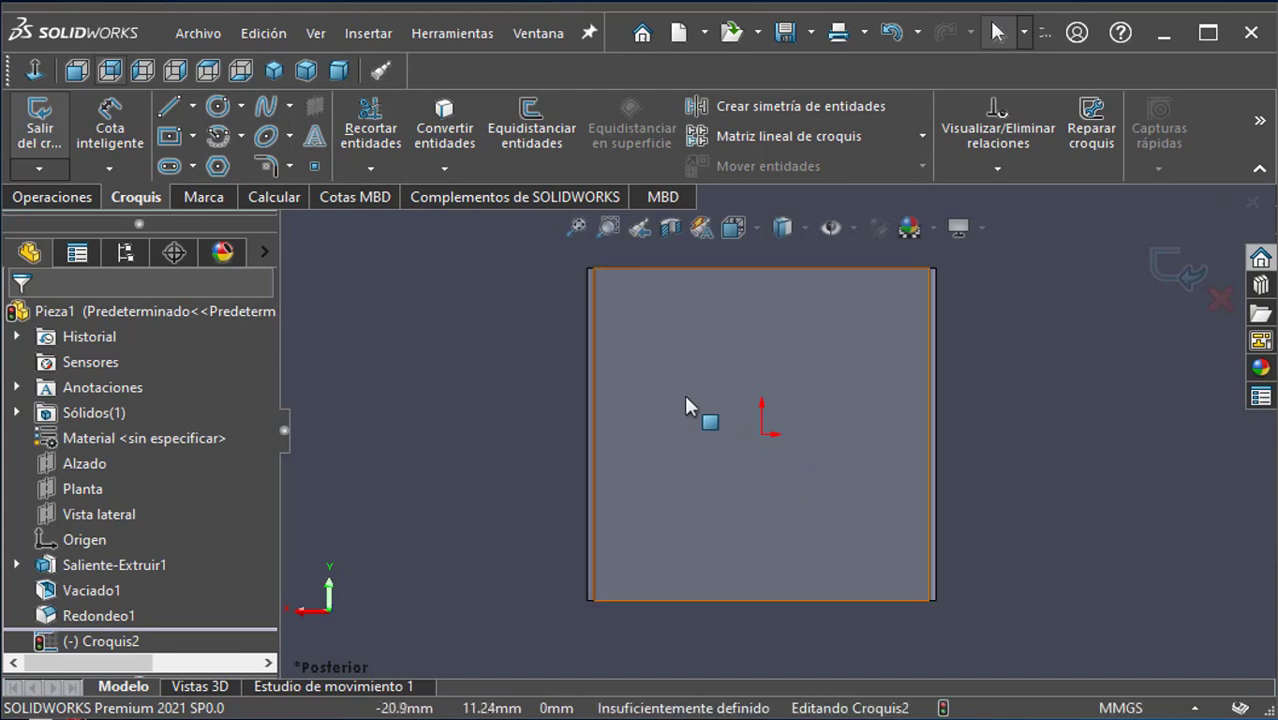
# Step: Sketch a circle centred on the origin of the back face and dimension its diameter to 15 mm
pyautogui.click(220, 110)
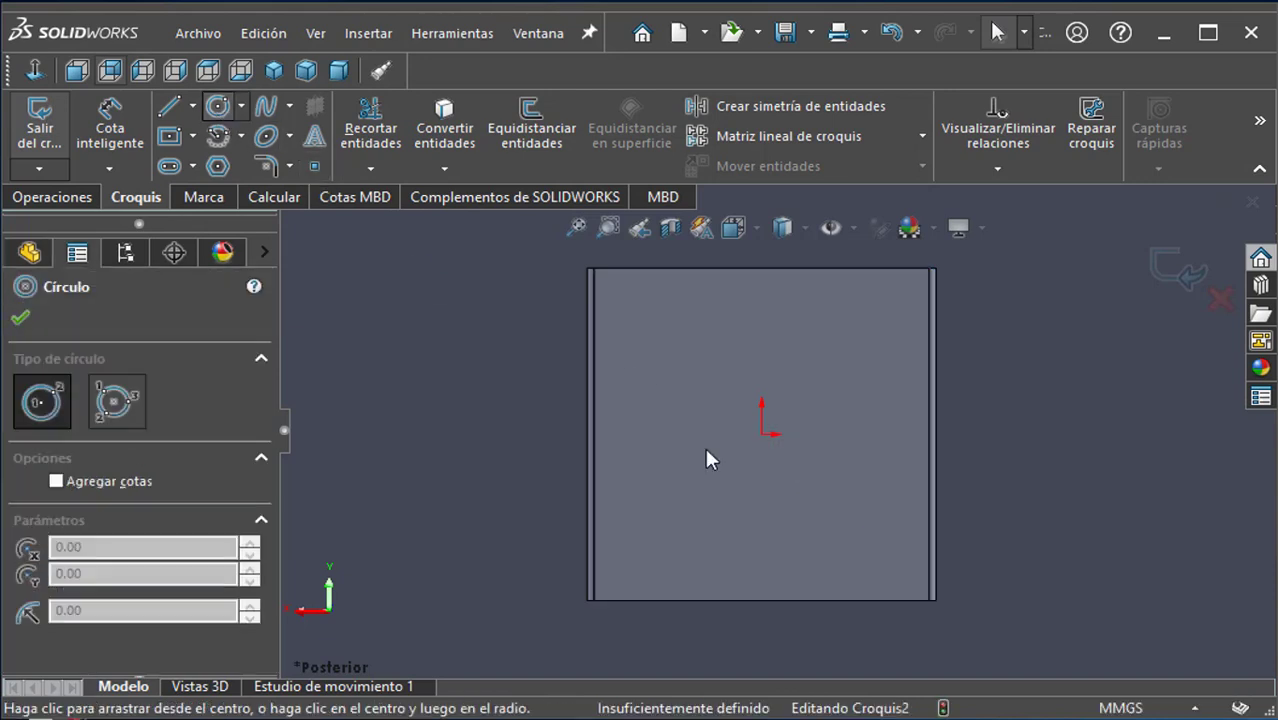
pyautogui.click(763, 435)
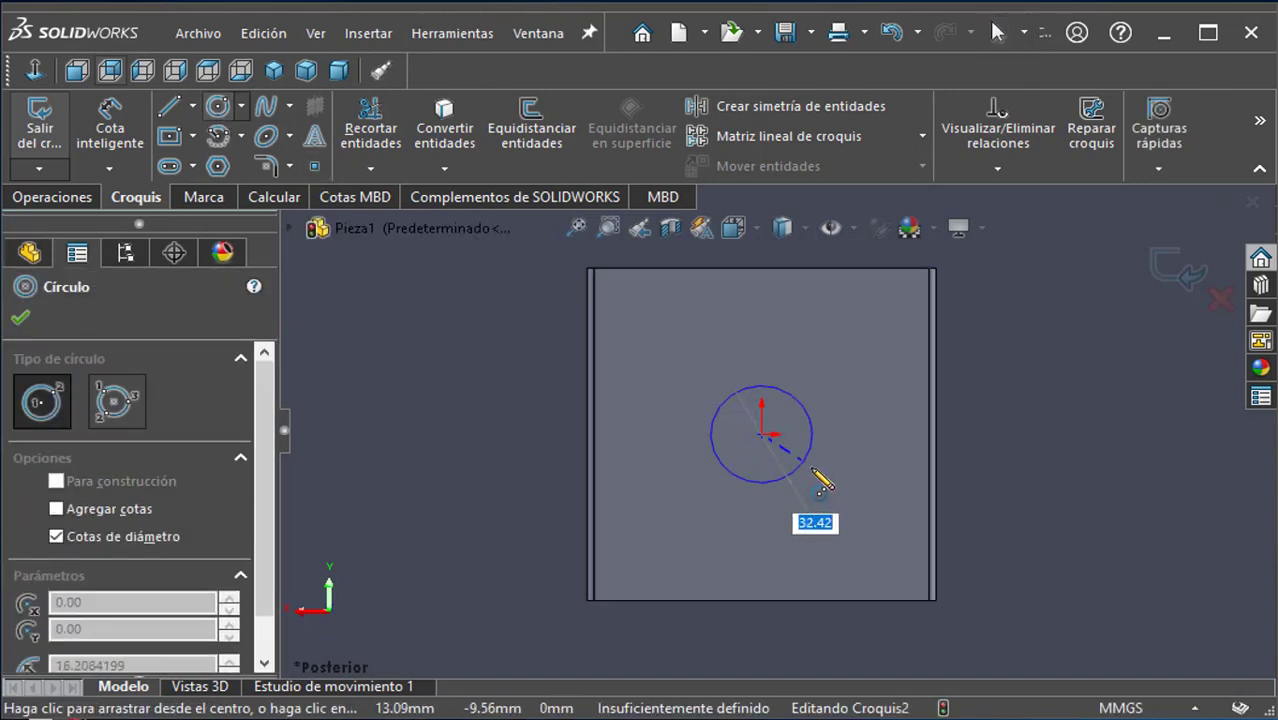
pyautogui.click(826, 487)
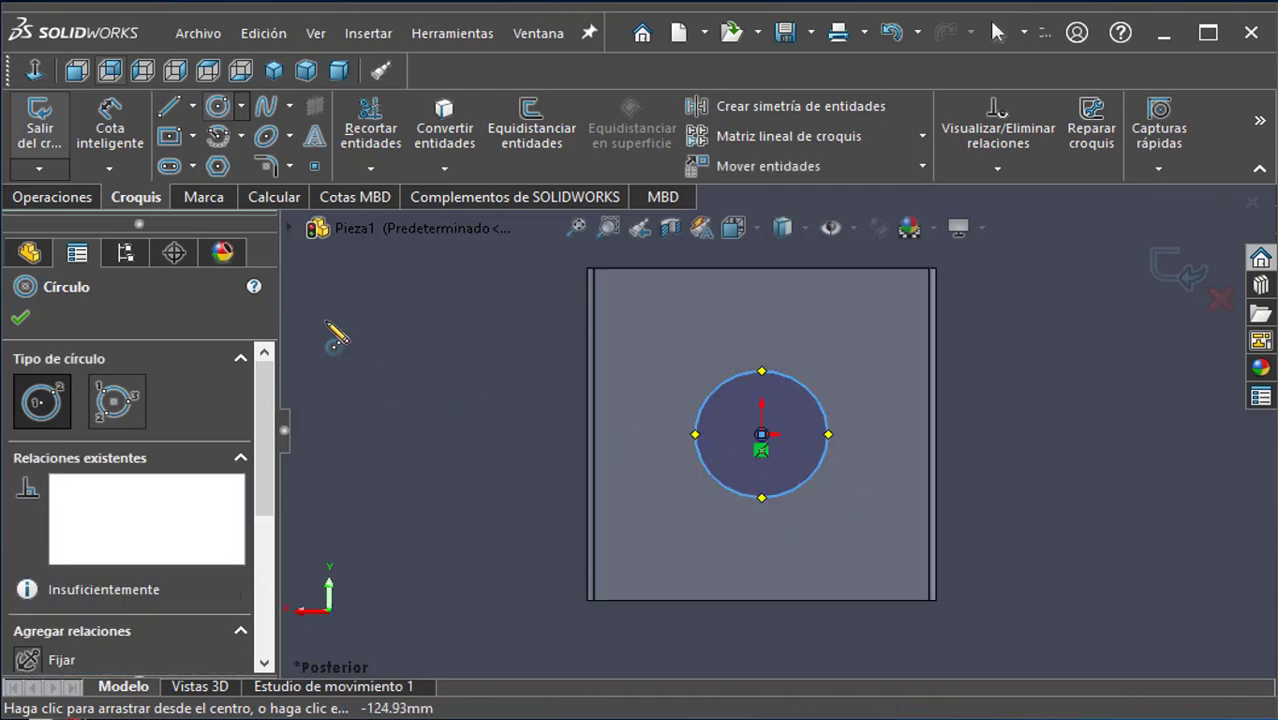
pyautogui.click(110, 125)
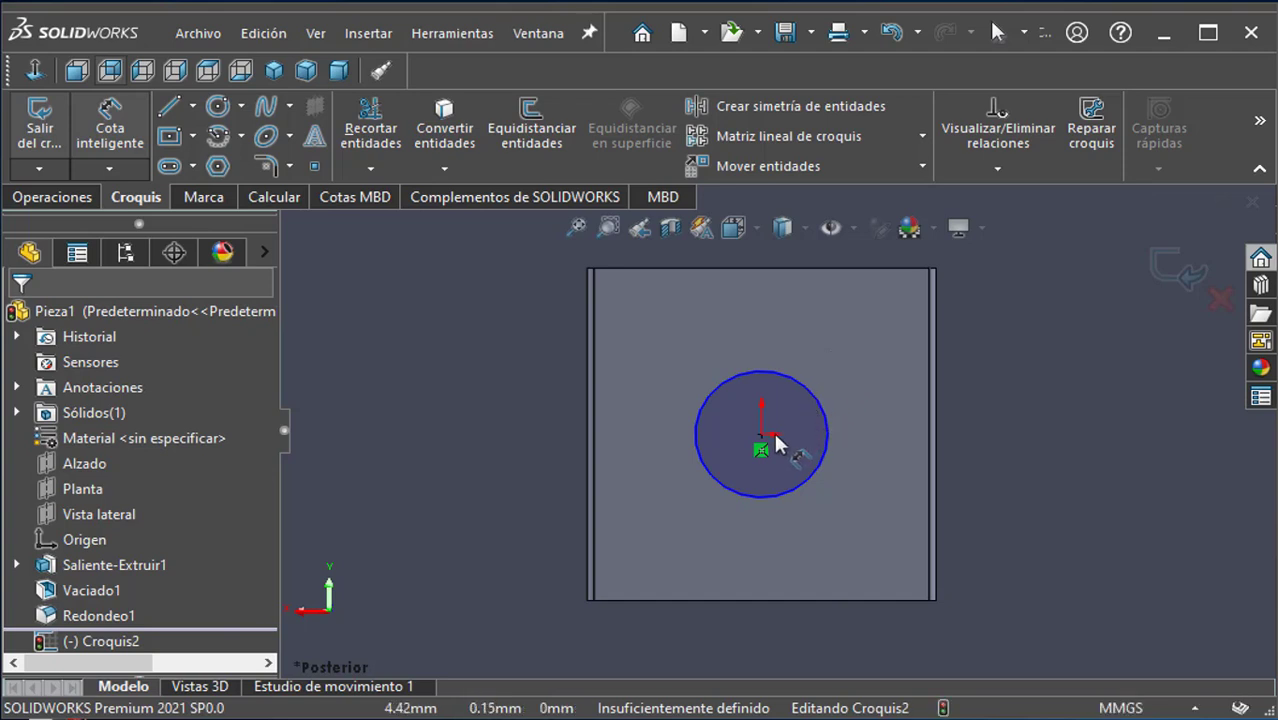
pyautogui.click(824, 412)
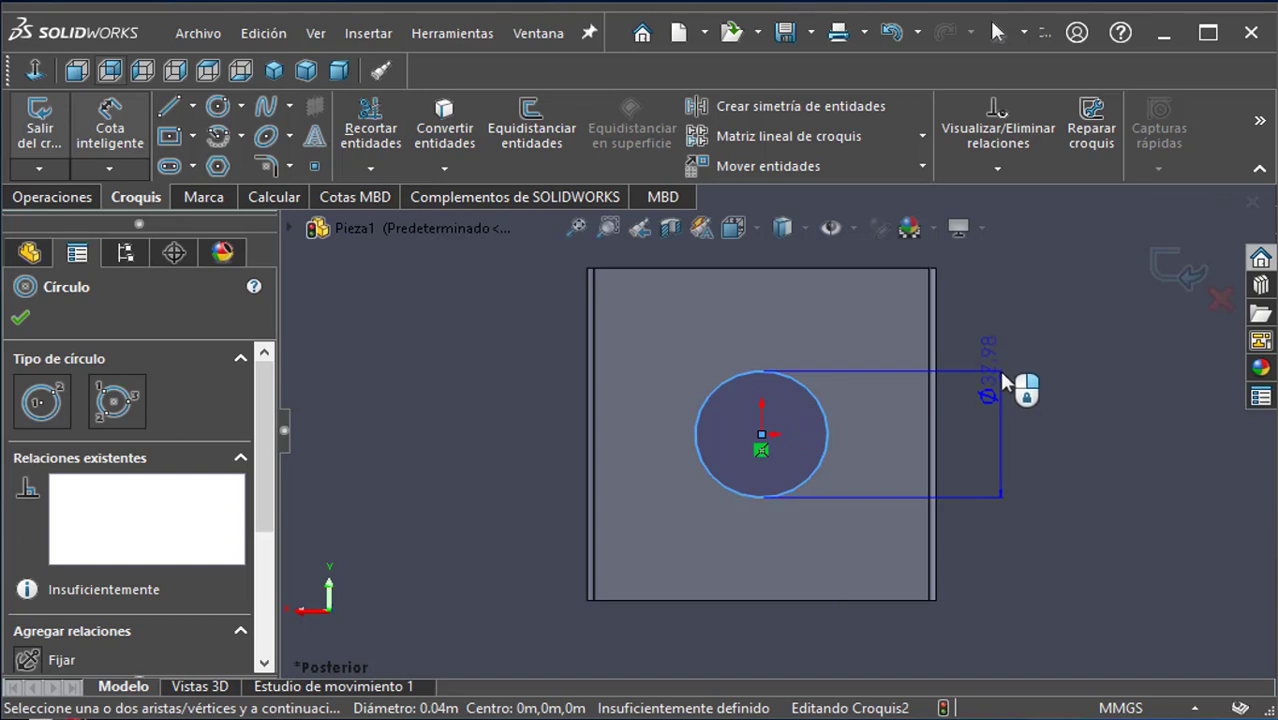
pyautogui.click(1000, 365)
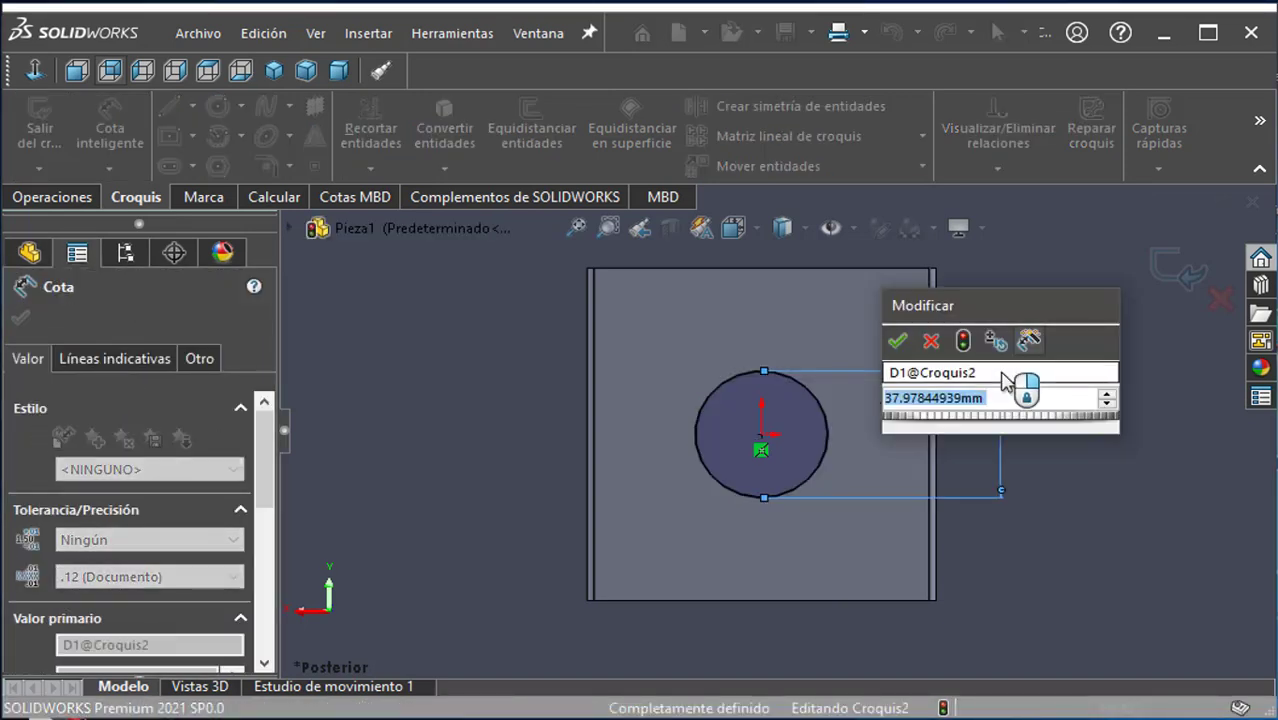
pyautogui.write('15')
pyautogui.press('Return')
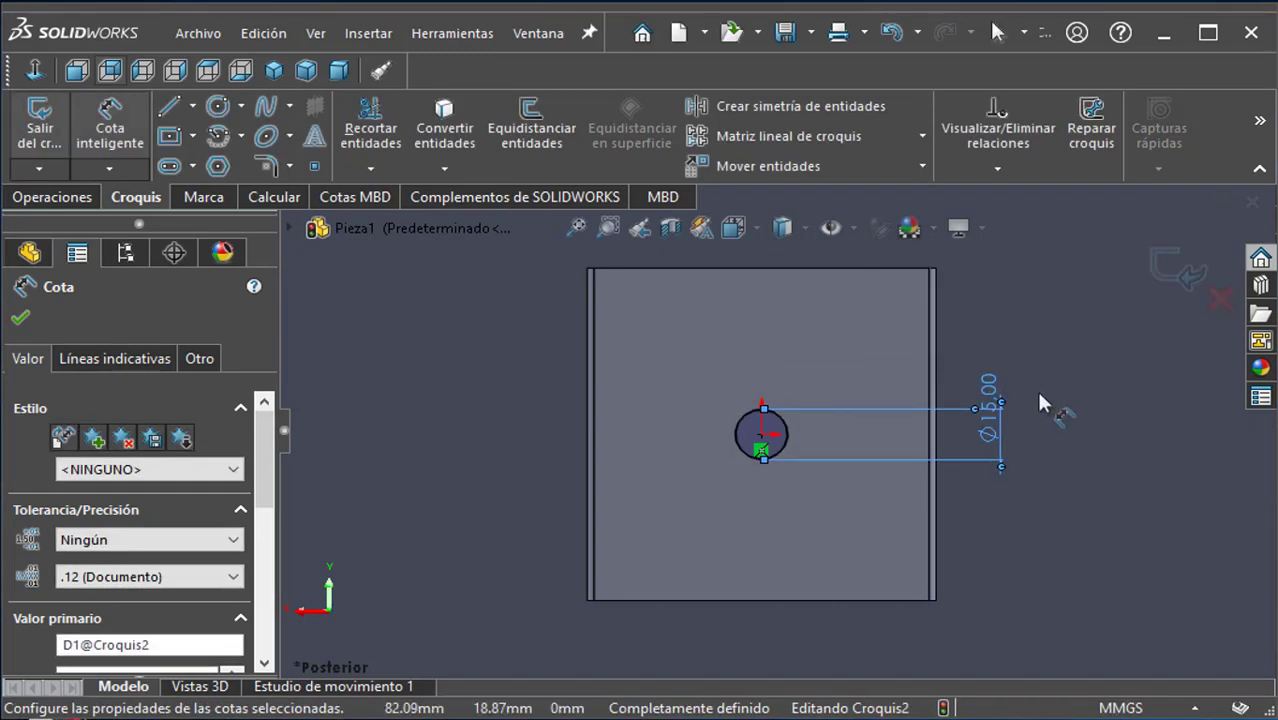
# Step: Cut the 15 mm circle through the entire box with an extruded cut using the Por todo (through all) end condition
pyautogui.click(1030, 433)
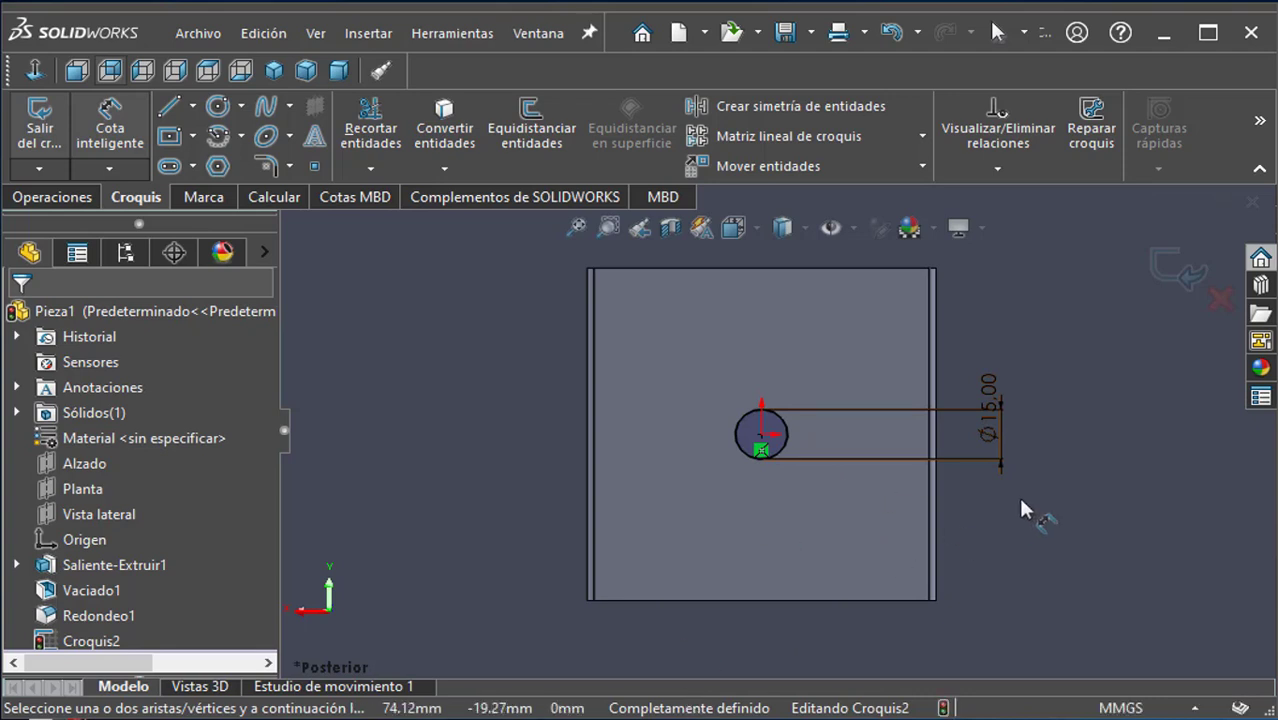
pyautogui.moveTo(1021, 500); pyautogui.dragTo(986, 558, button='middle')
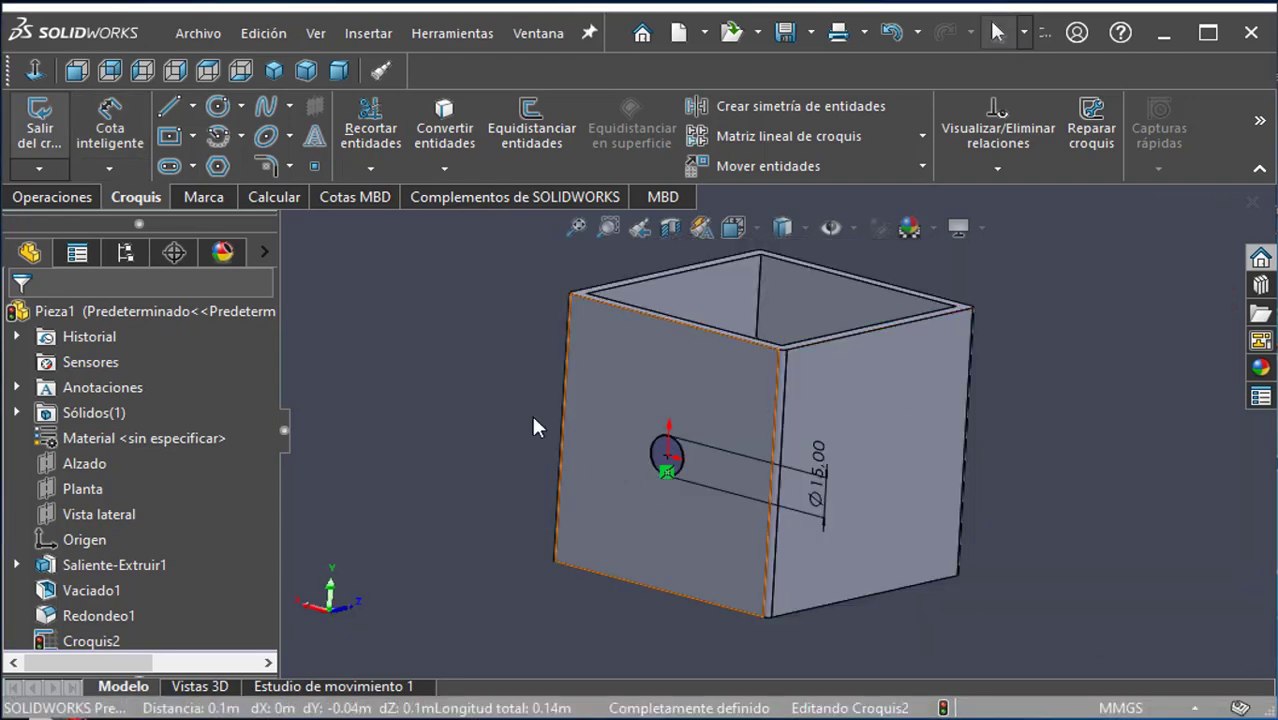
pyautogui.click(77, 200)
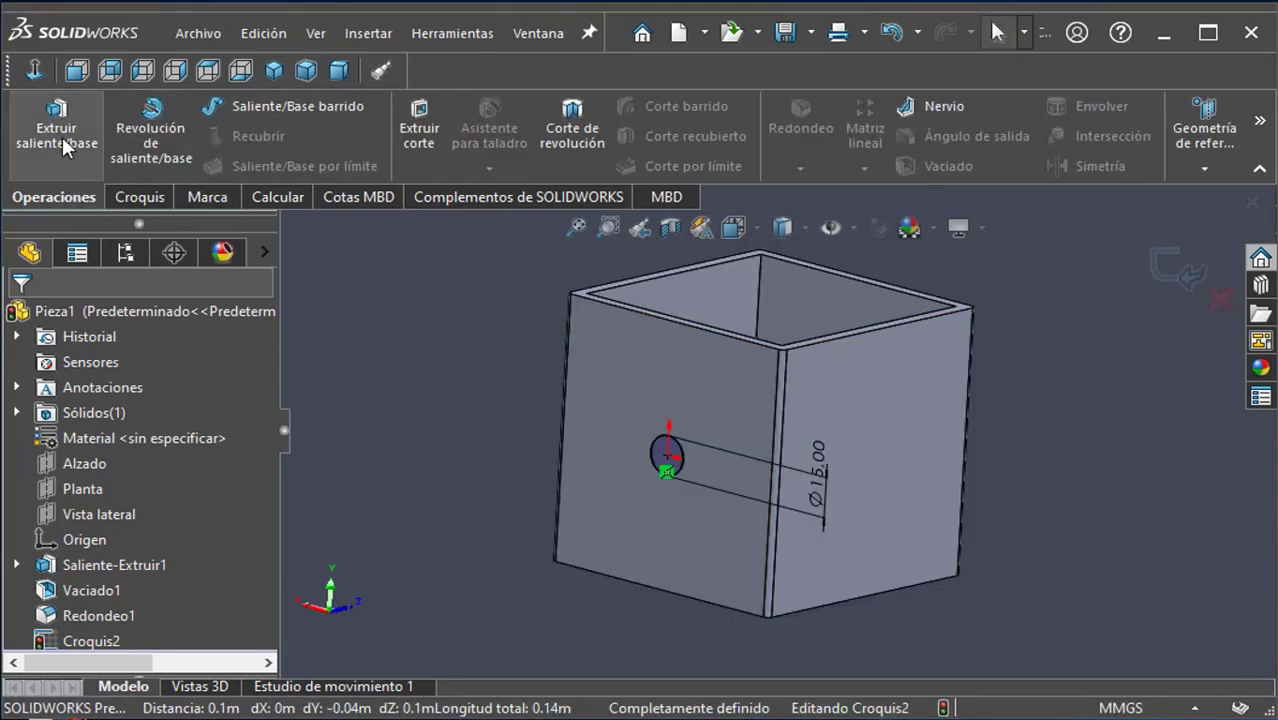
pyautogui.click(414, 150)
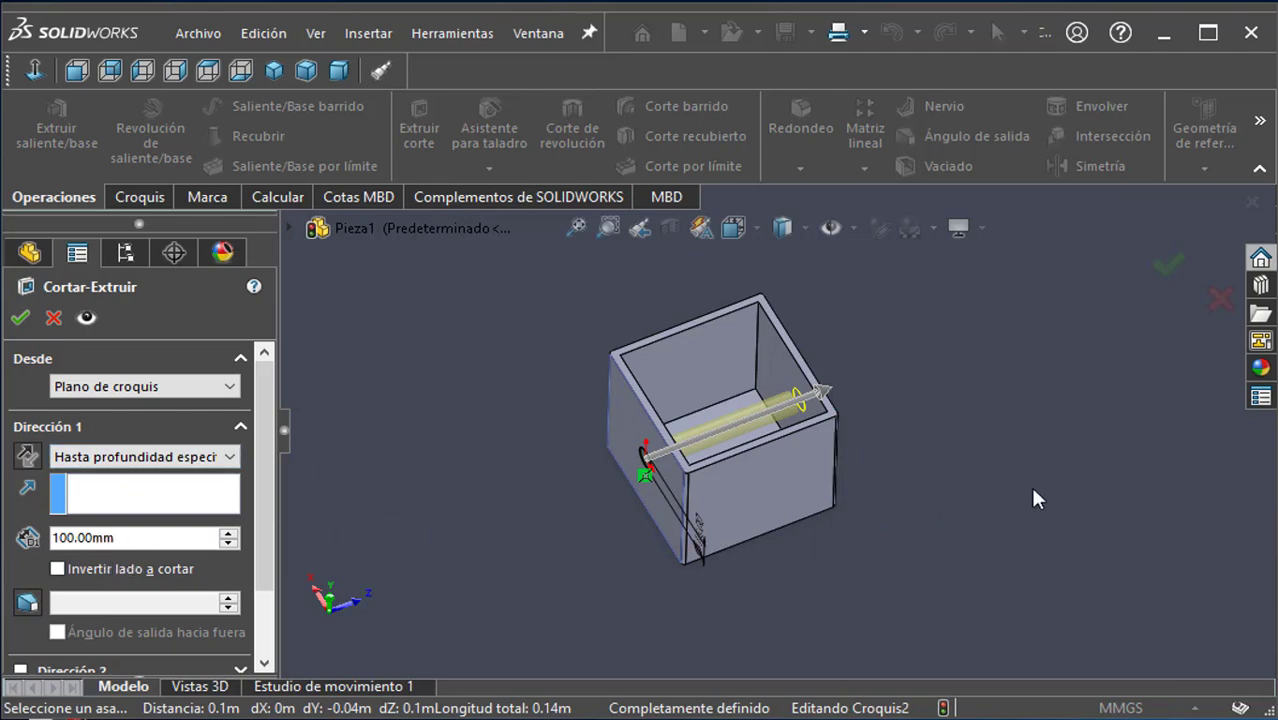
pyautogui.moveTo(1030, 484); pyautogui.dragTo(769, 485, button='middle')
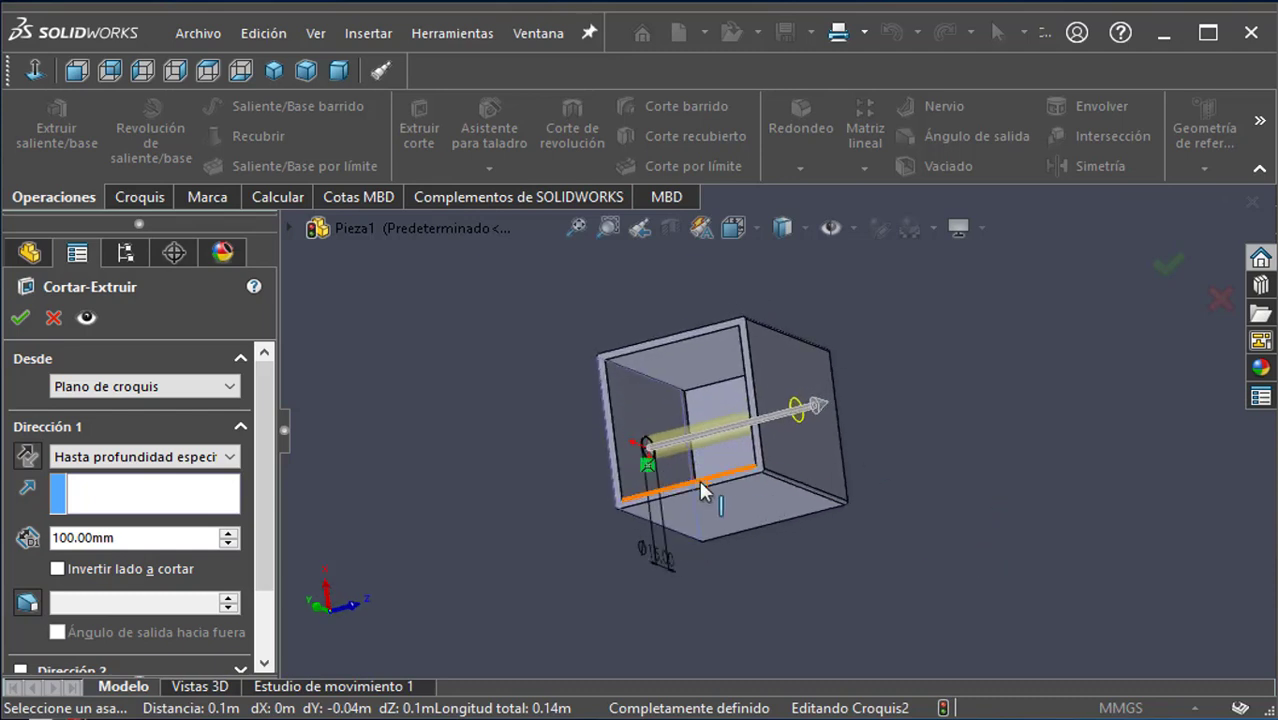
pyautogui.click(229, 457)
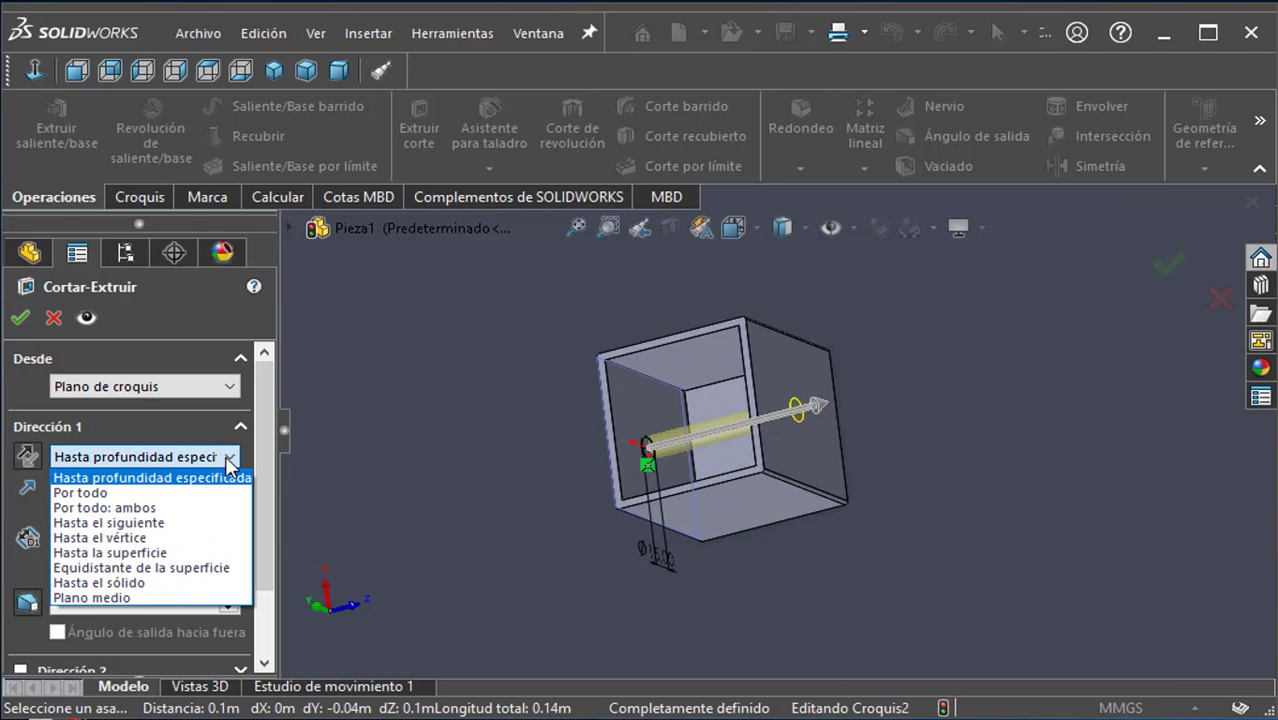
pyautogui.click(178, 493)
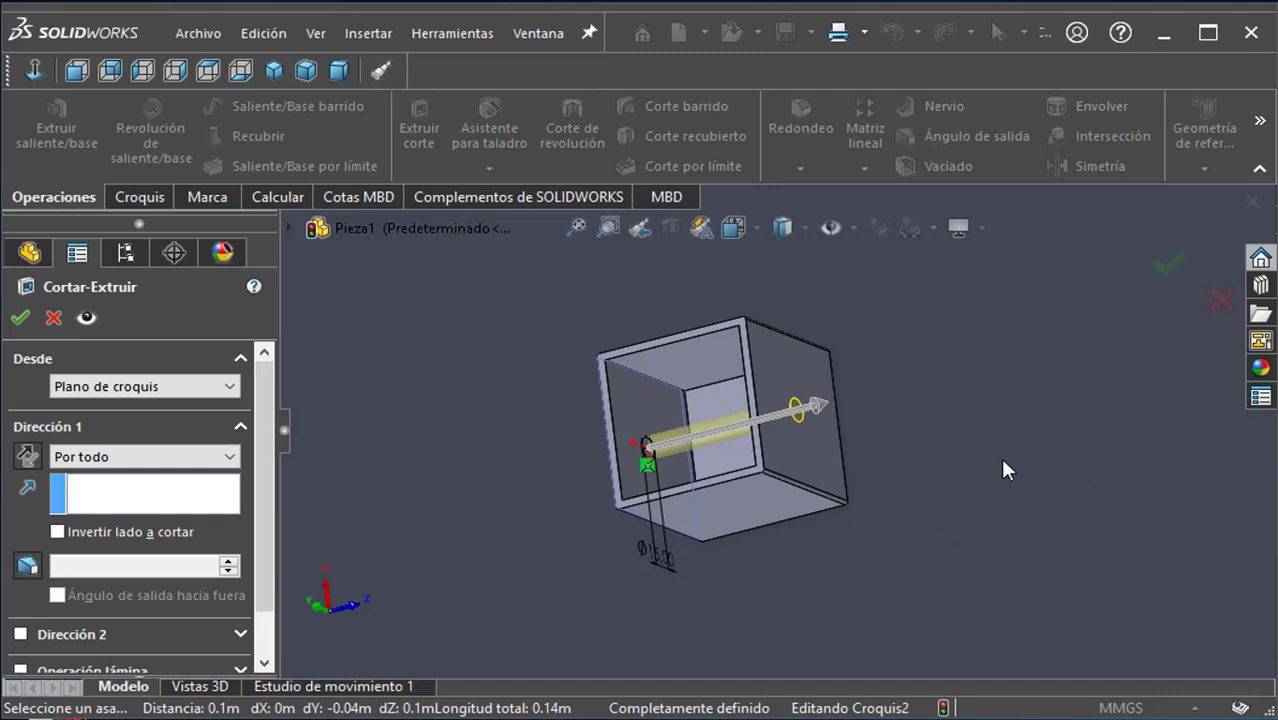
pyautogui.moveTo(999, 455); pyautogui.dragTo(1014, 480, button='middle')
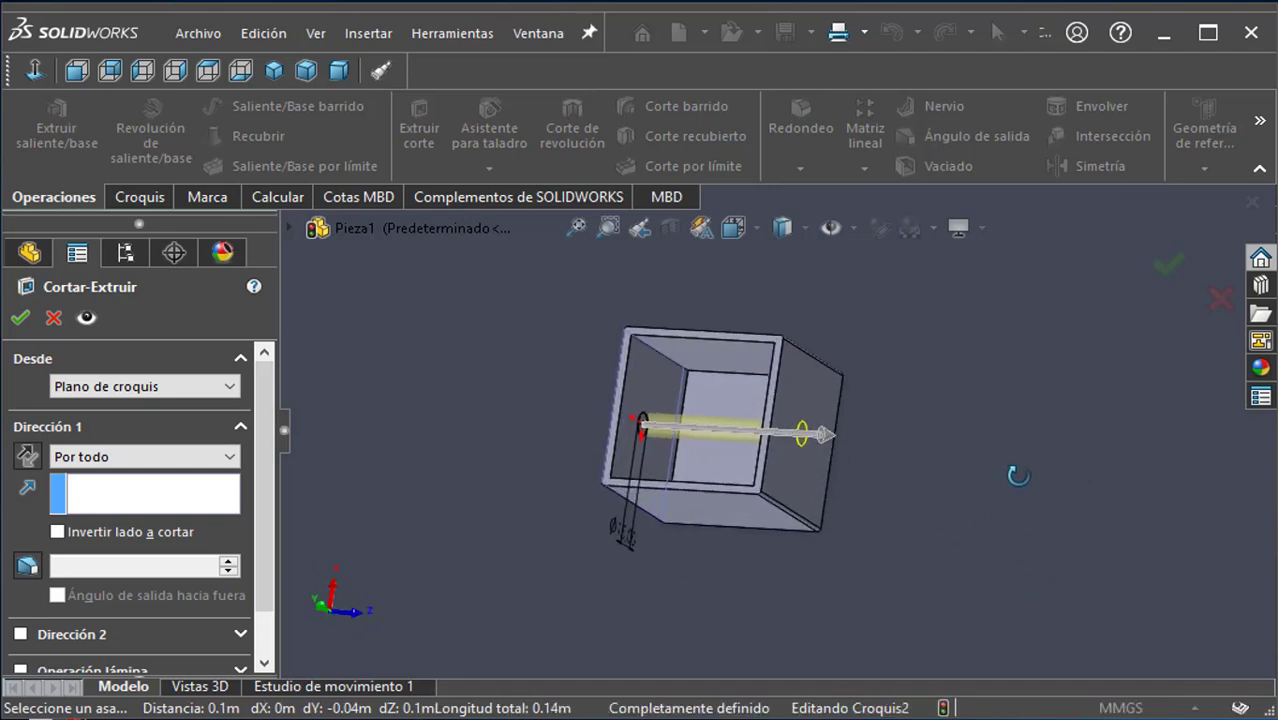
pyautogui.click(19, 320)
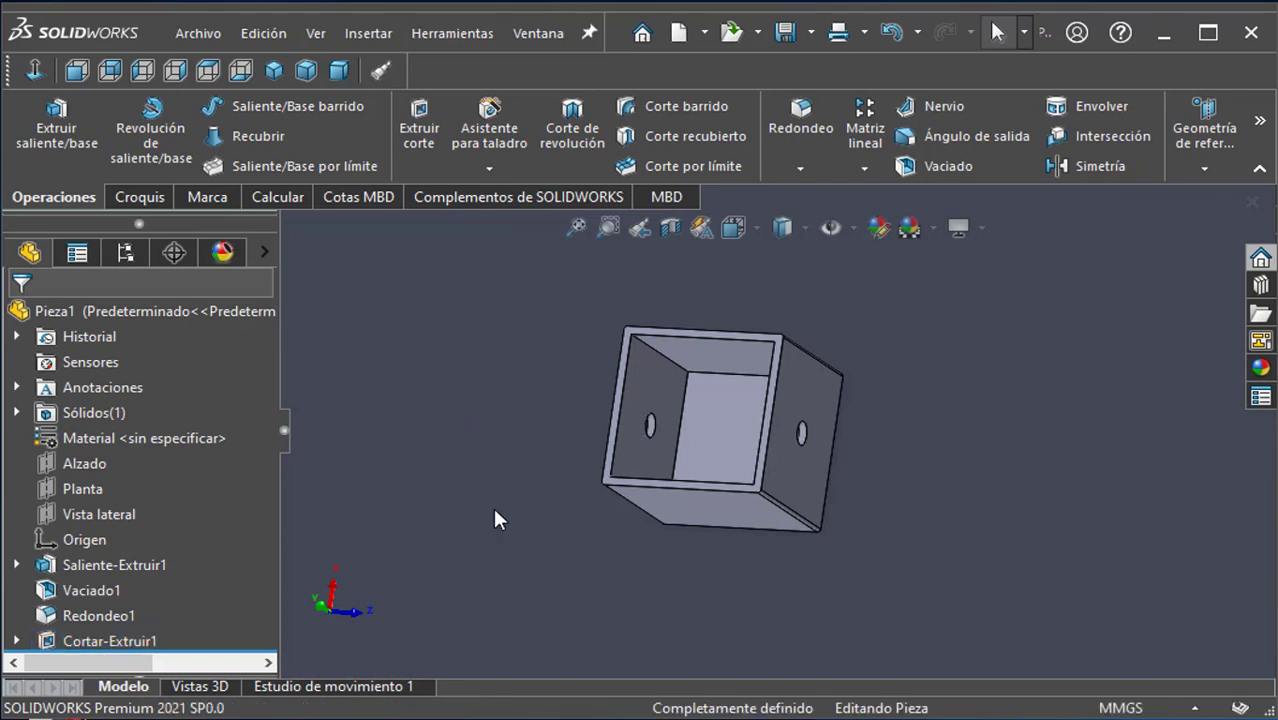
# Step: Start a new sketch on the solid outer side face adjacent to a drilled face
pyautogui.moveTo(495, 512); pyautogui.dragTo(456, 417, button='middle')
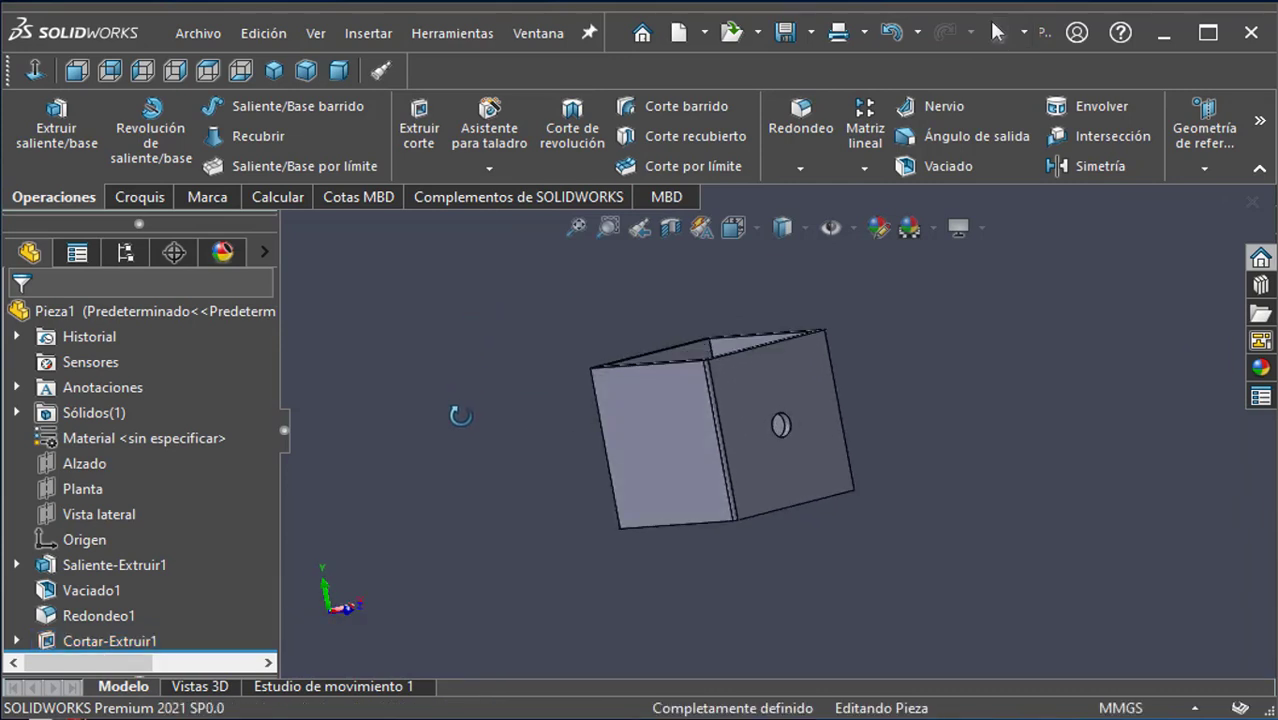
pyautogui.click(680, 440)
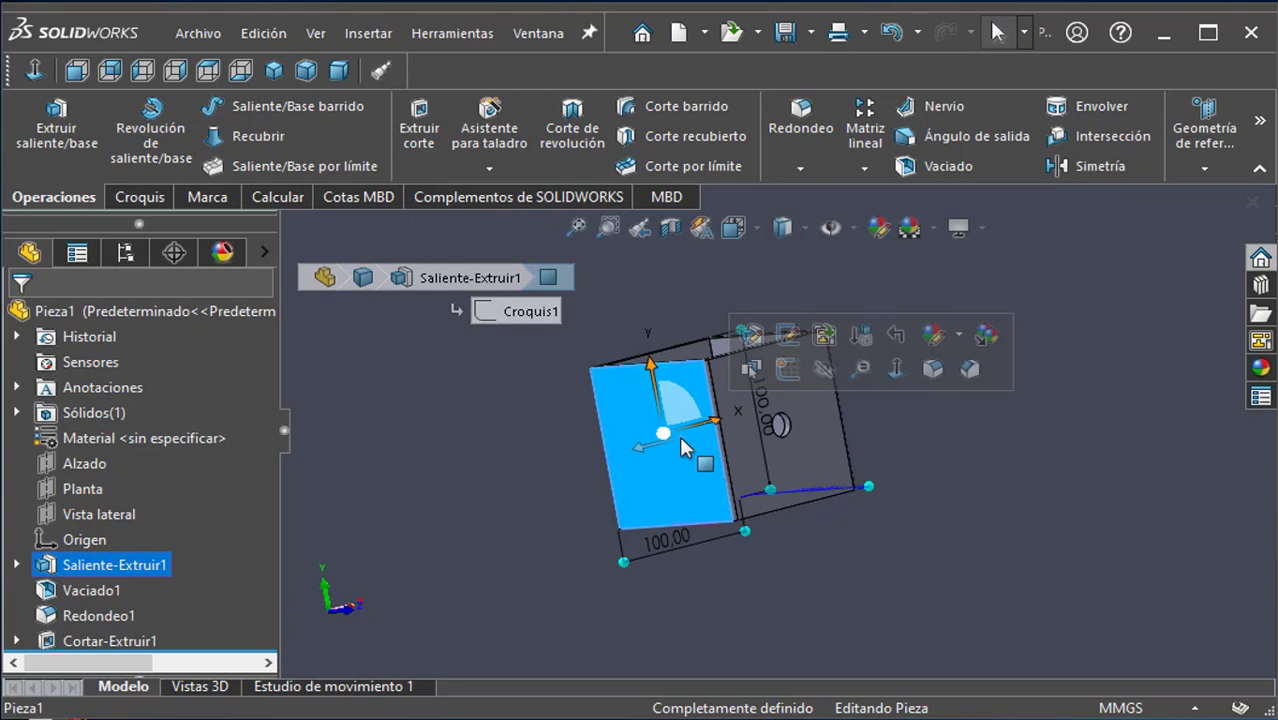
pyautogui.click(790, 368)
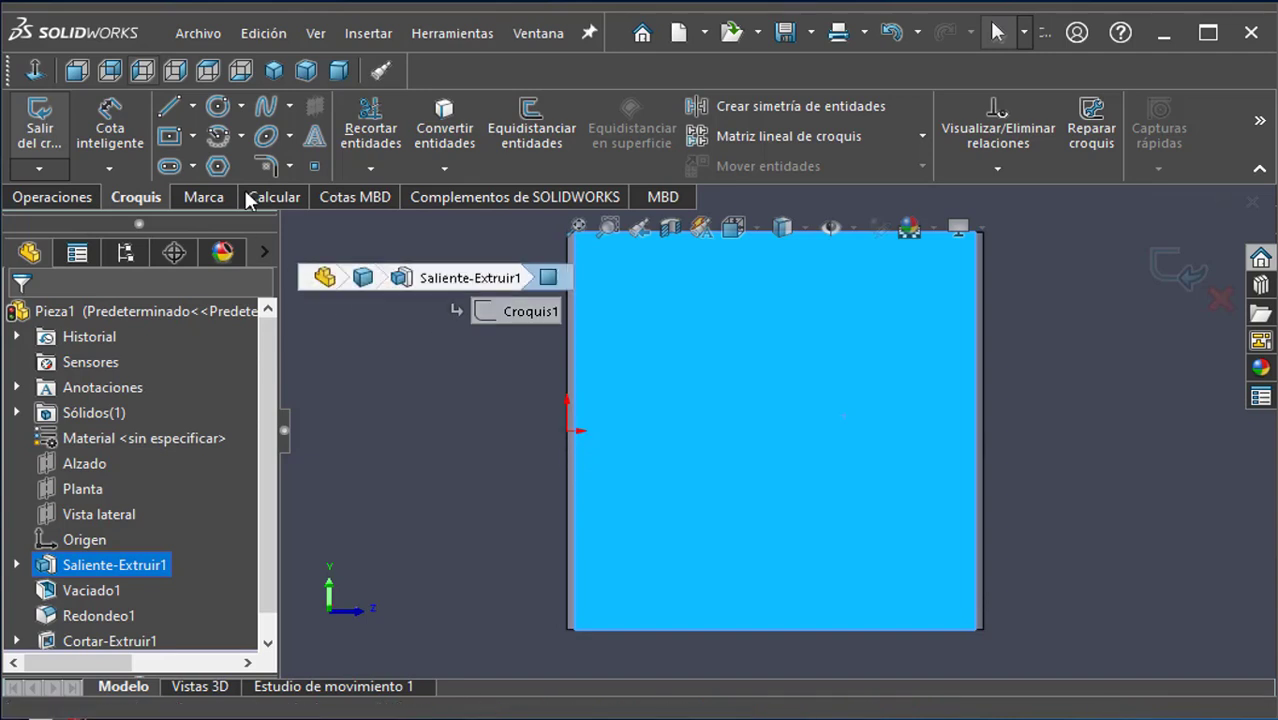
# Step: Sketch a circle about 29 mm in diameter, with its centre level with the origin and about 47 mm from it
pyautogui.click(193, 106)
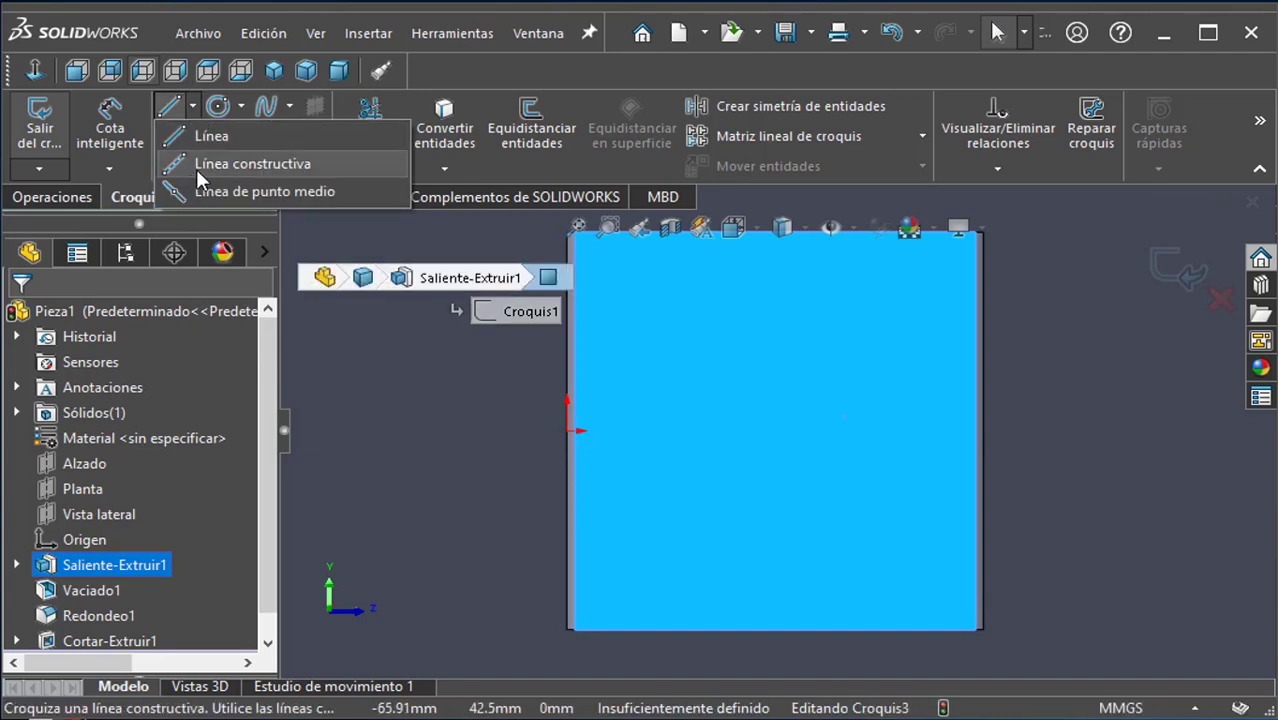
pyautogui.click(225, 109)
pyautogui.click(223, 109)
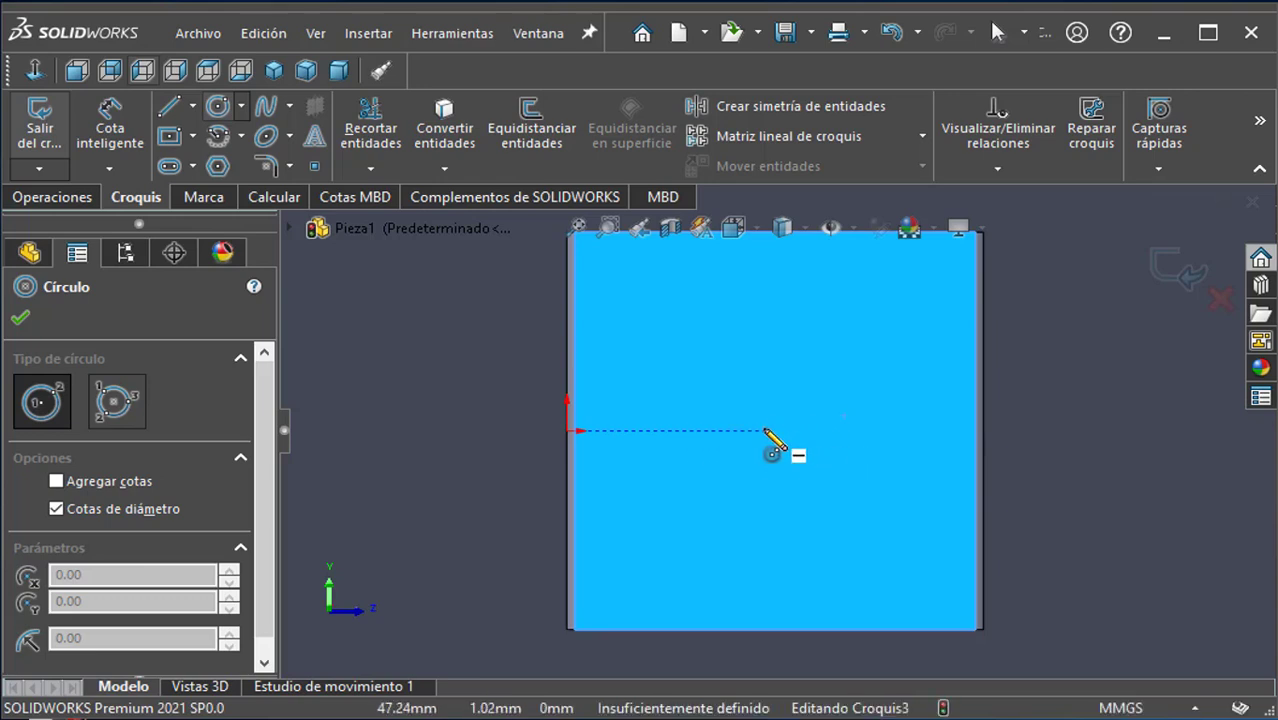
pyautogui.click(764, 430)
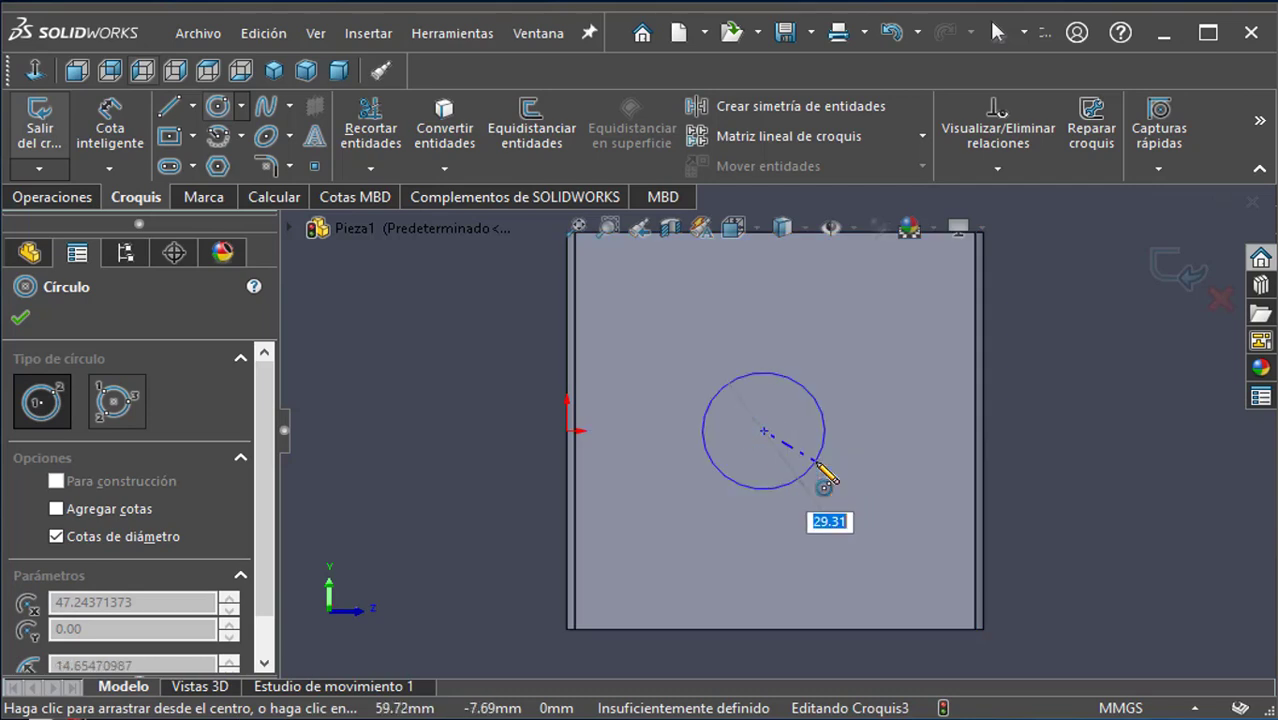
pyautogui.click(818, 465)
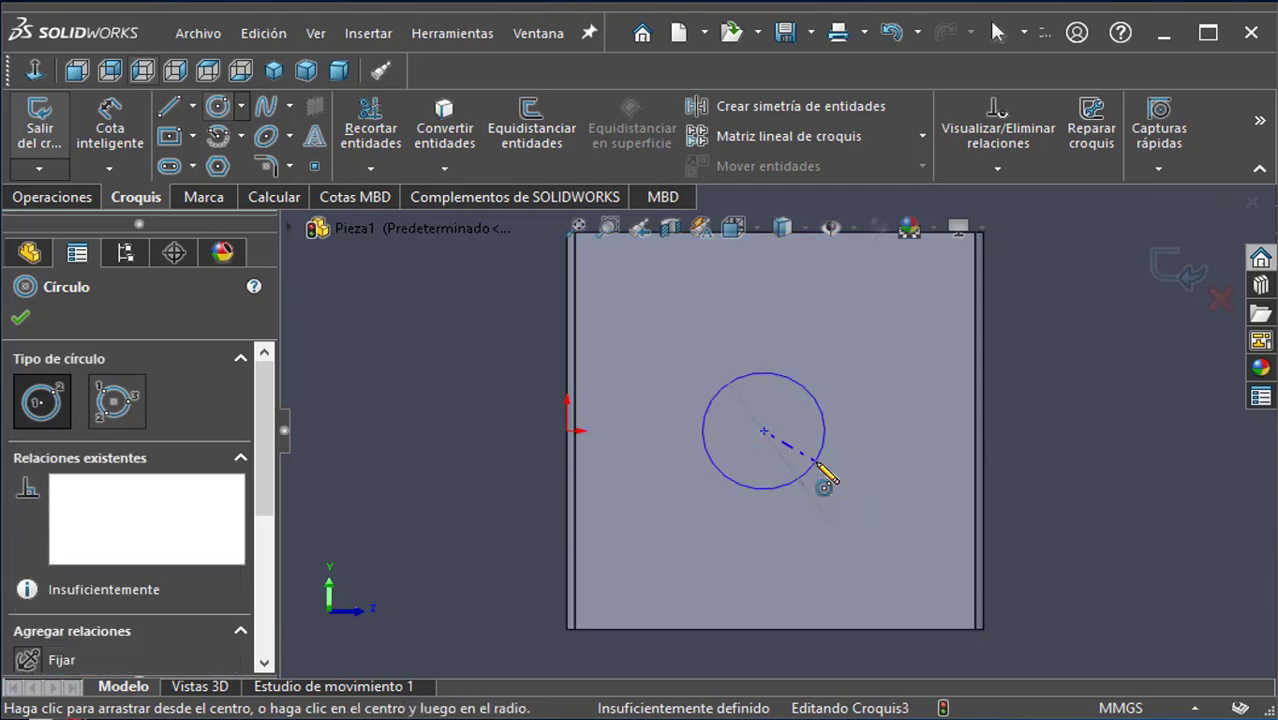
# Step: Dimension the new circle's diameter as 15 mm
pyautogui.click(131, 141)
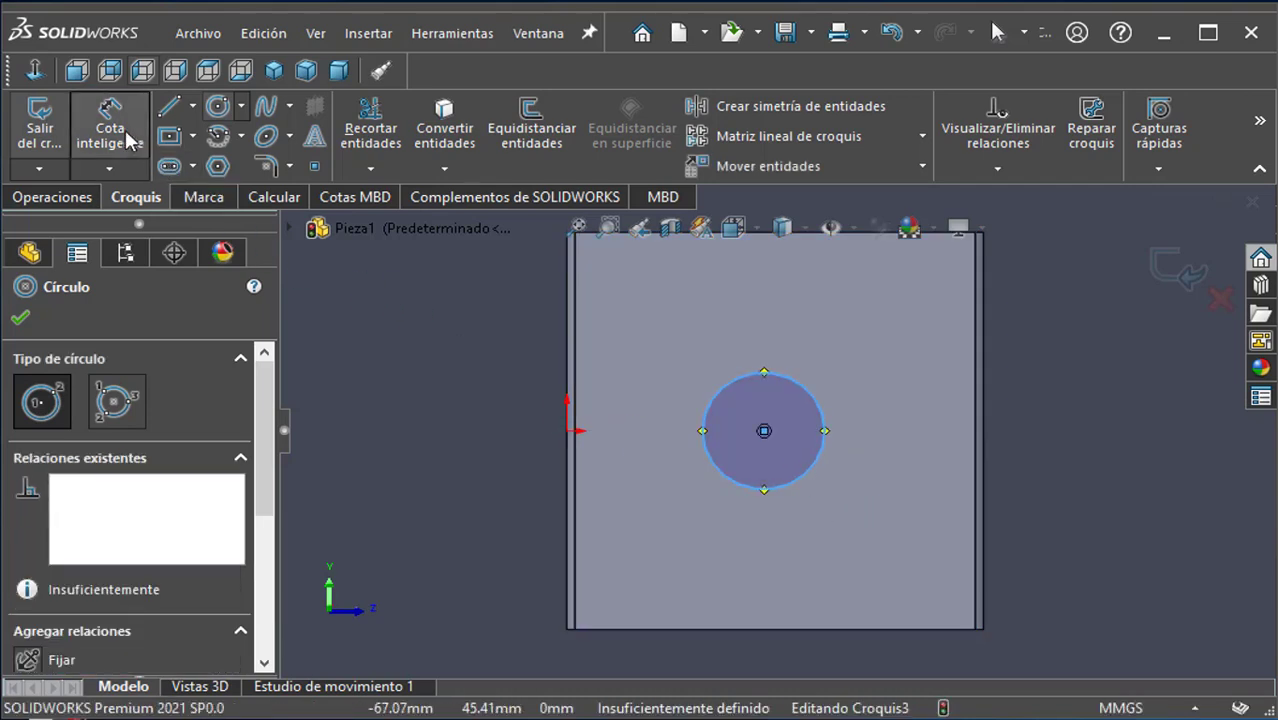
pyautogui.click(824, 427)
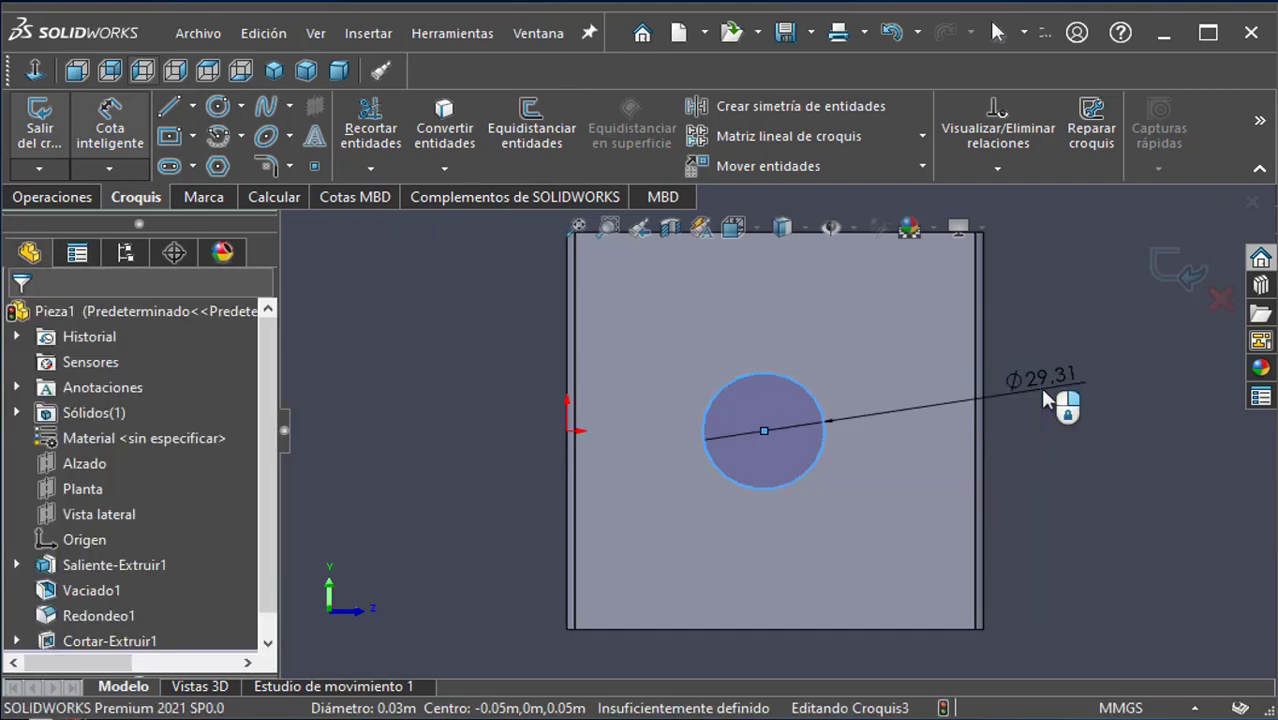
pyautogui.click(1040, 387)
pyautogui.press('Return')
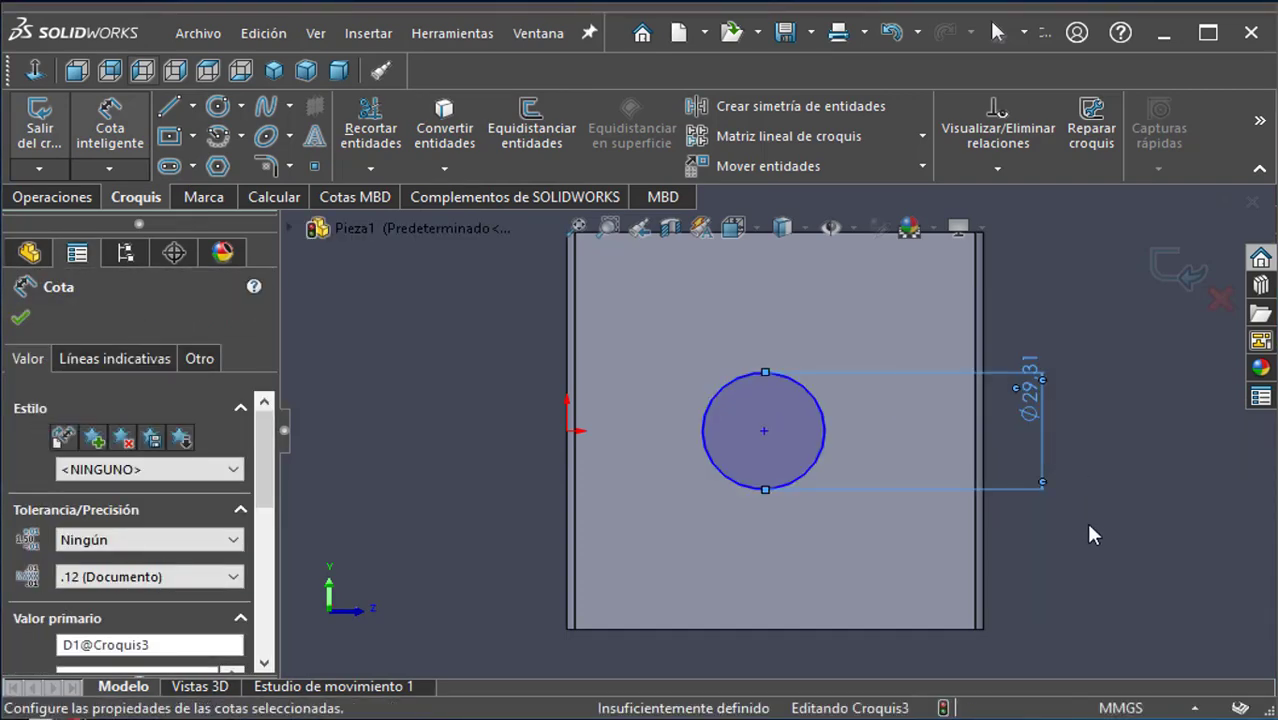
pyautogui.press('Escape')
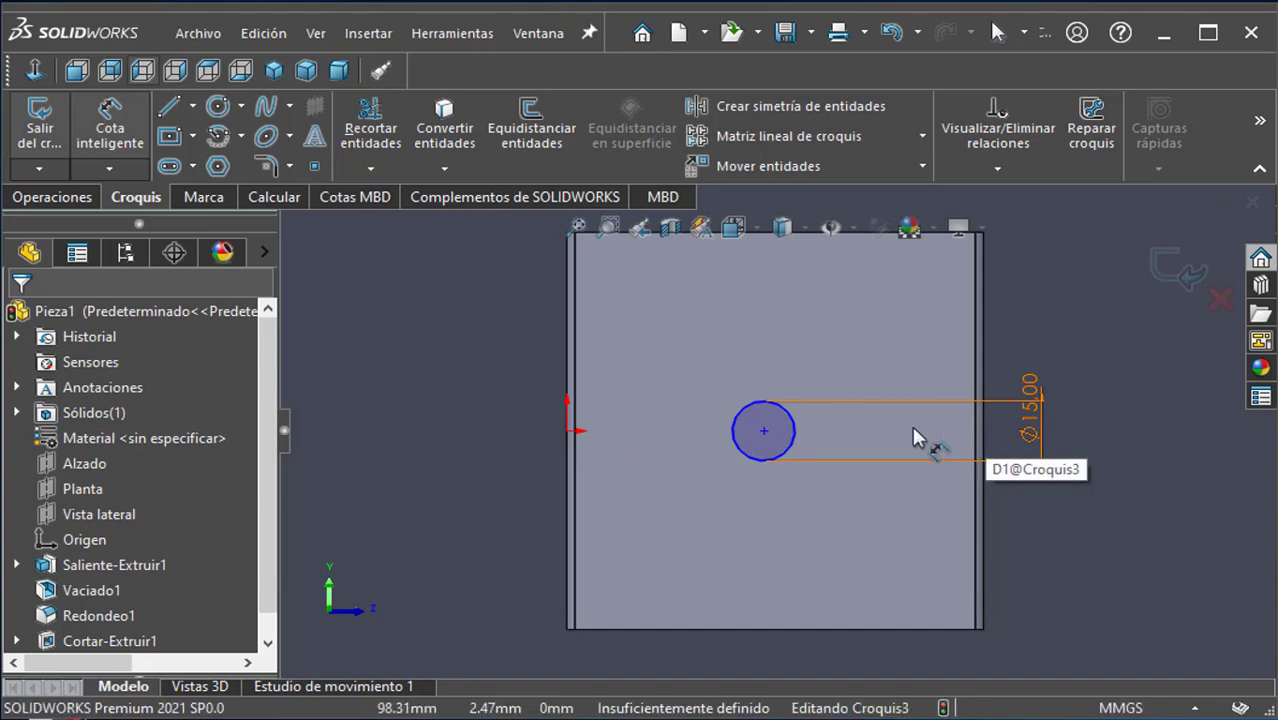
# Step: Dimension the circle's centre 50 mm from the face's vertical edge opposite the origin
pyautogui.click(765, 432)
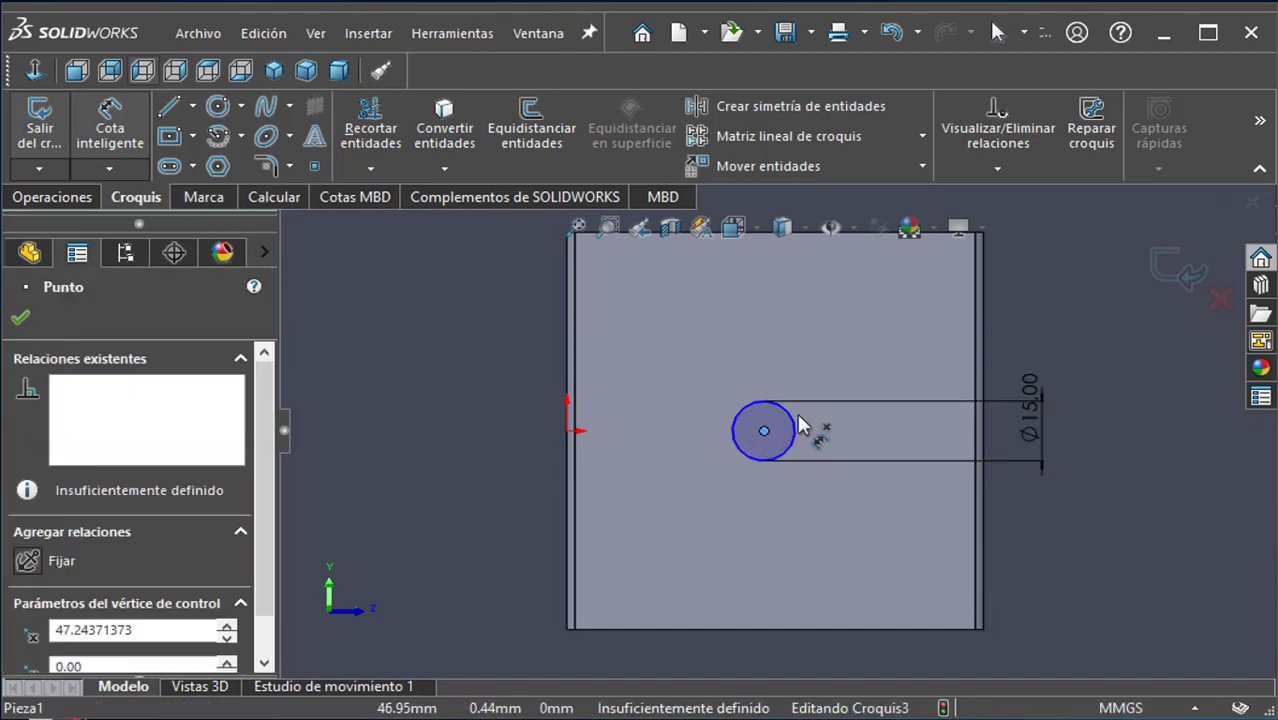
pyautogui.click(980, 370)
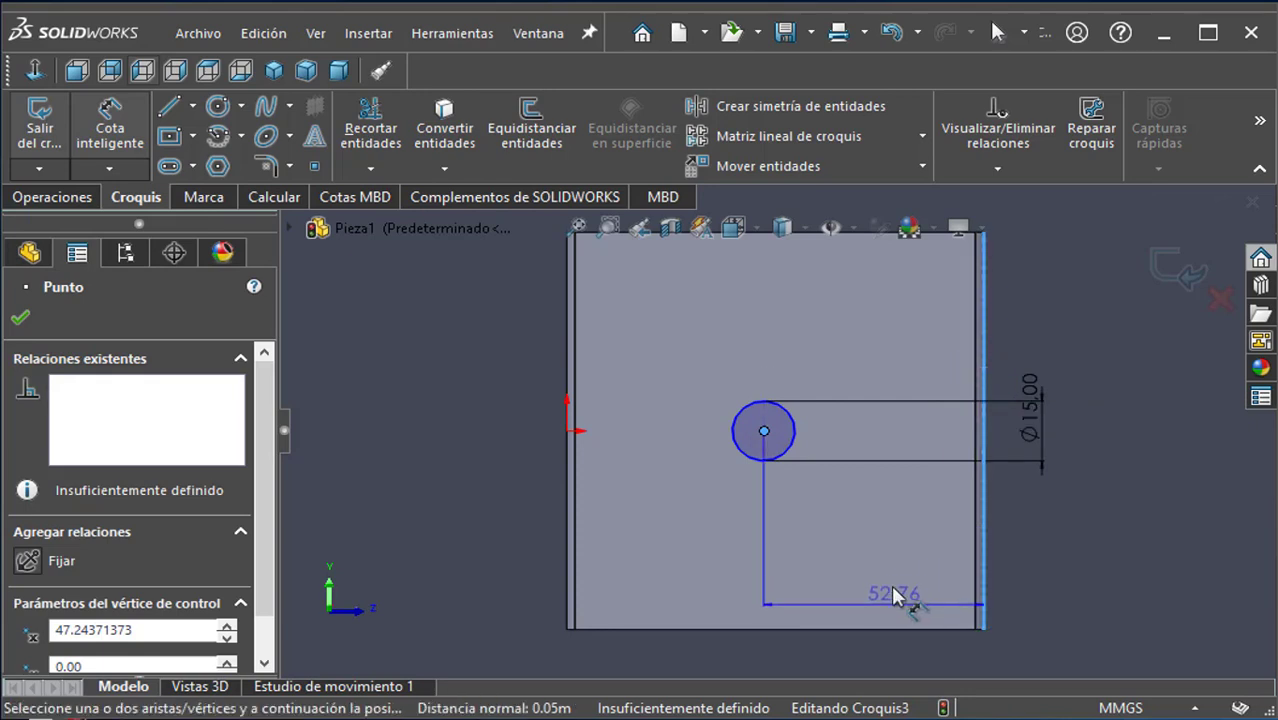
pyautogui.click(880, 580)
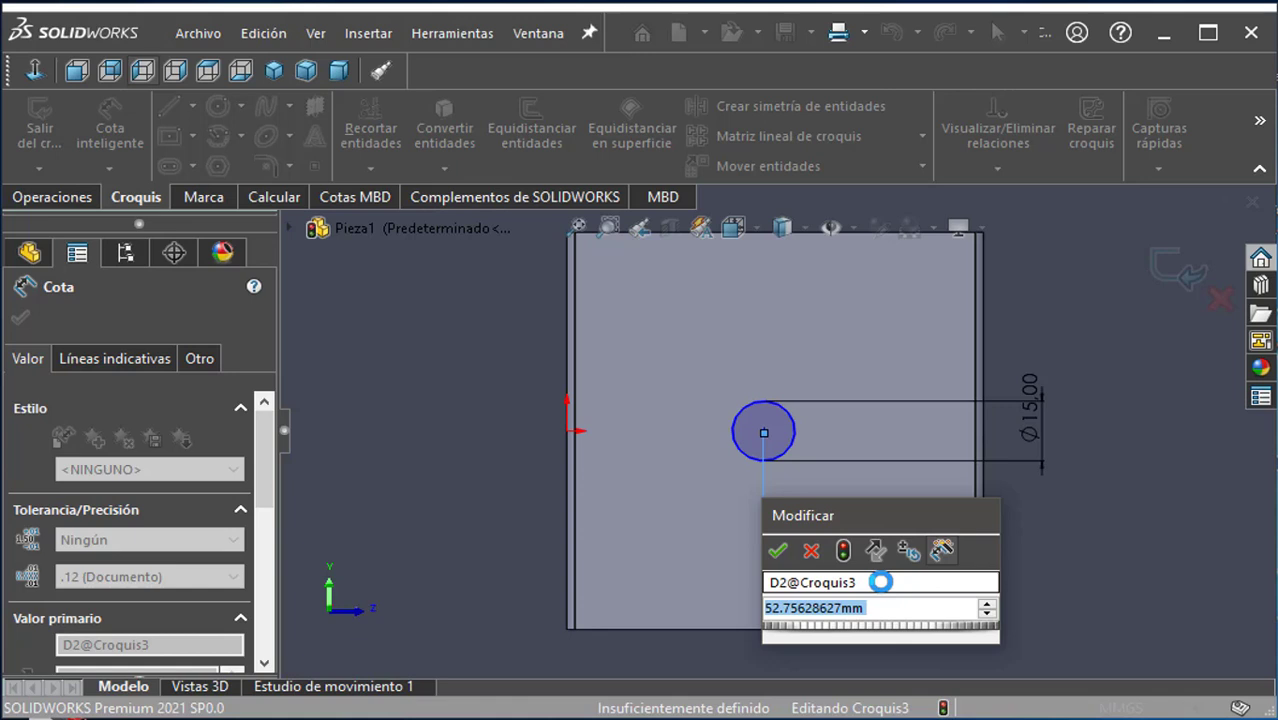
pyautogui.write('50')
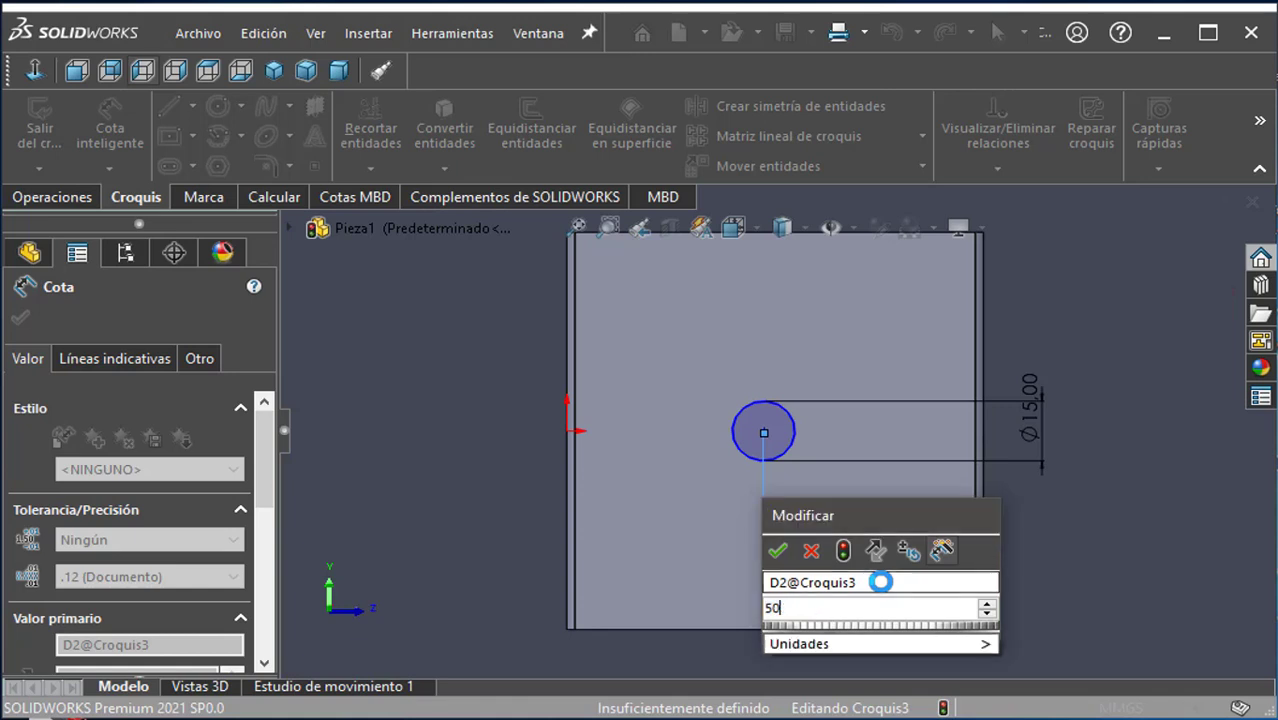
pyautogui.press('Return')
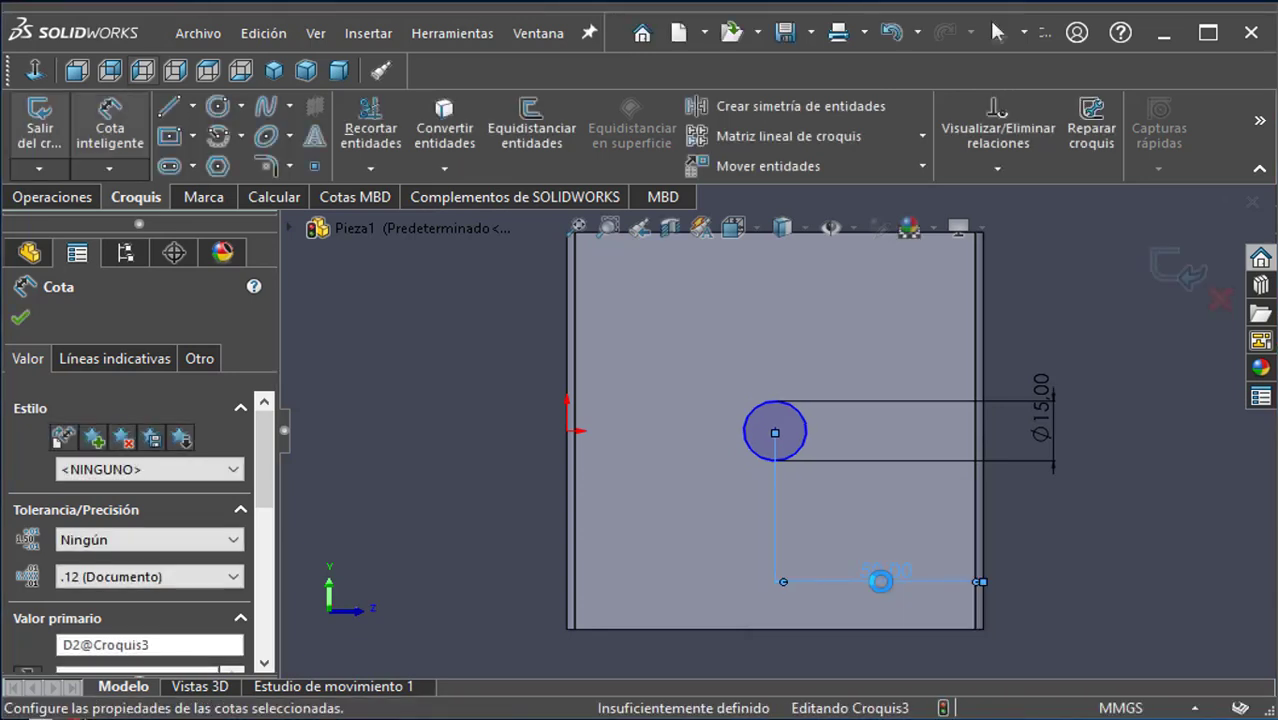
pyautogui.click(1122, 553)
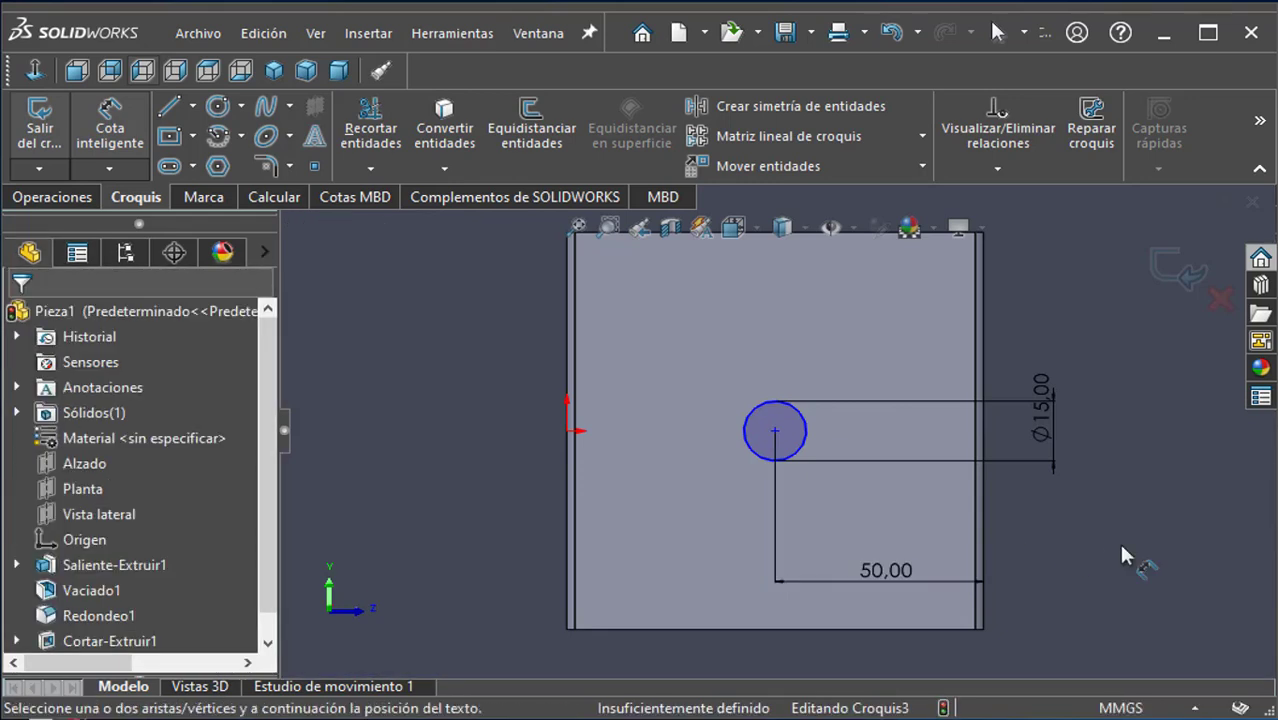
# Step: Undo the distance dimension to the vertical edge and the circle's diameter change
pyautogui.hotkey('ctrl', 'z')
pyautogui.hotkey('ctrl', 'z')
pyautogui.hotkey('ctrl', 'z')
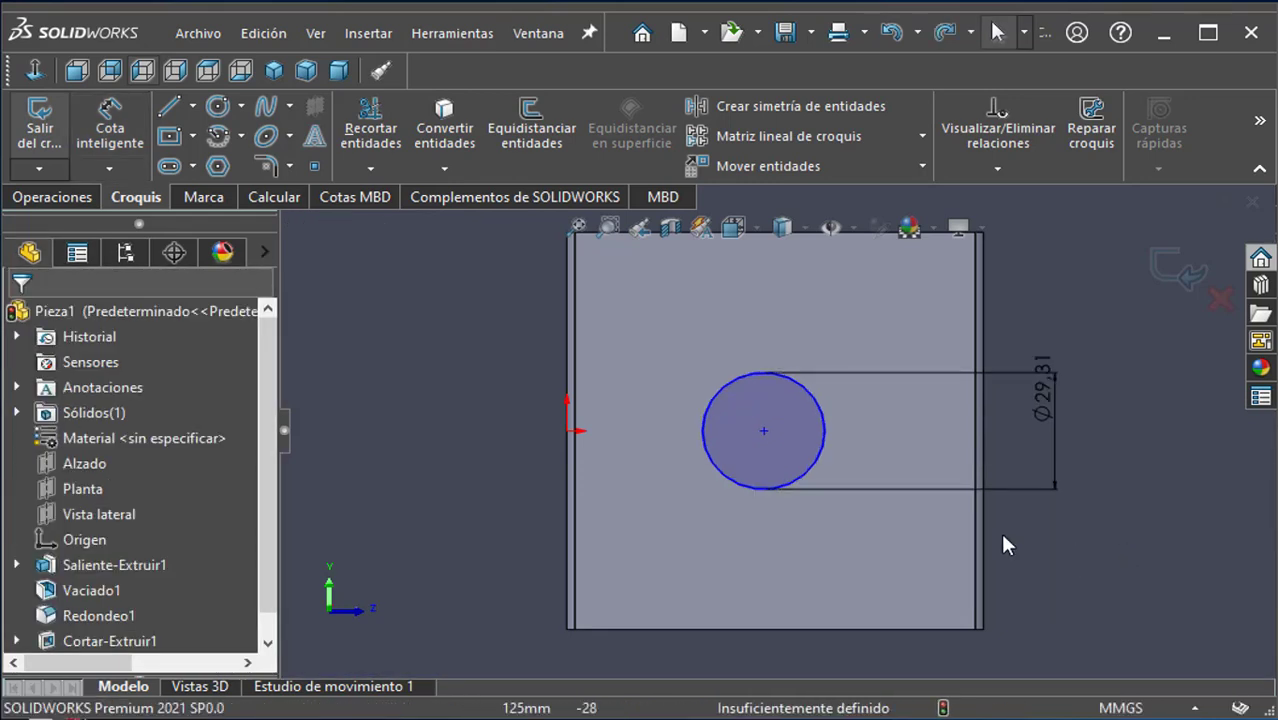
# Step: Set the circle's existing diameter dimension to 15 mm
pyautogui.click(1043, 397)
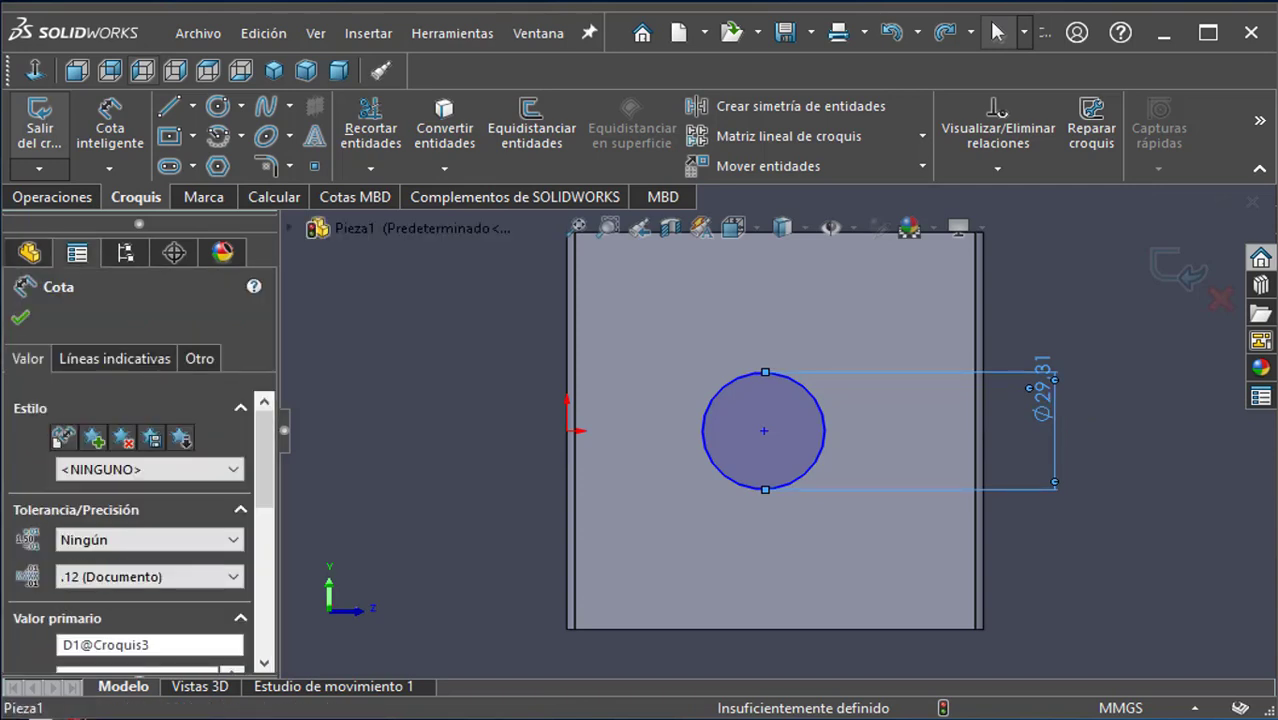
pyautogui.doubleClick(1043, 397)
pyautogui.write('15')
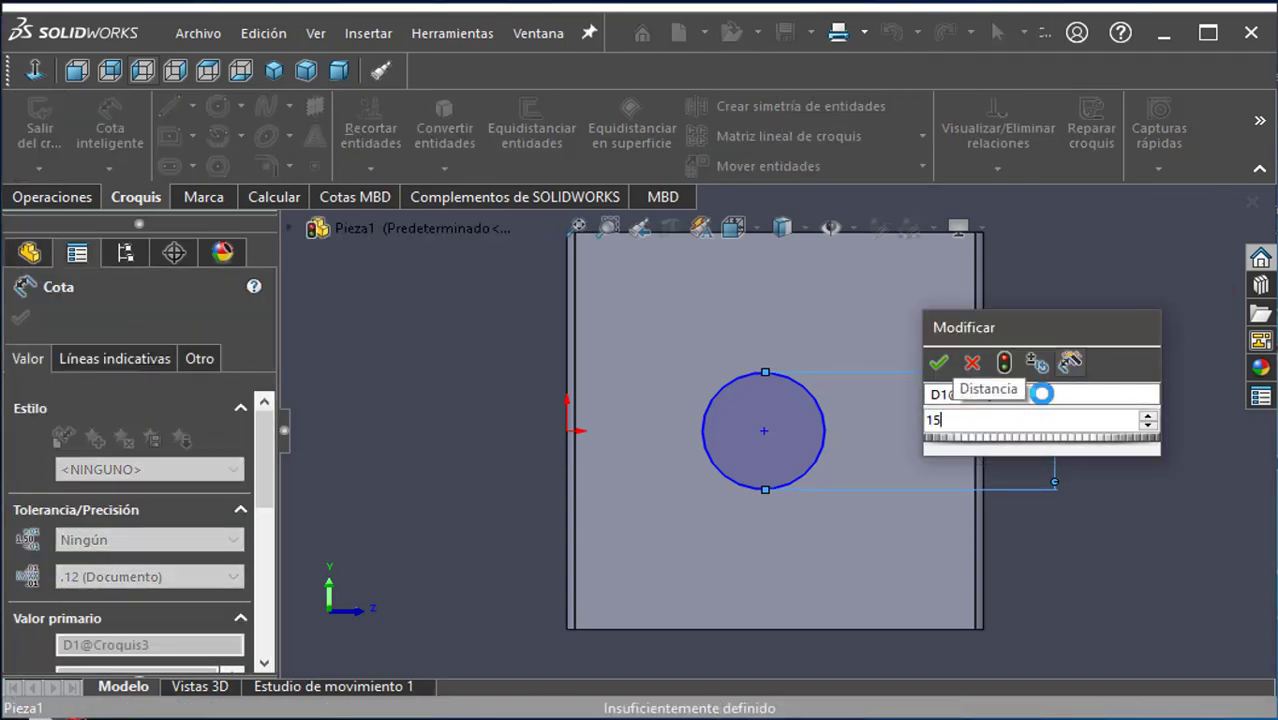
pyautogui.press('Return')
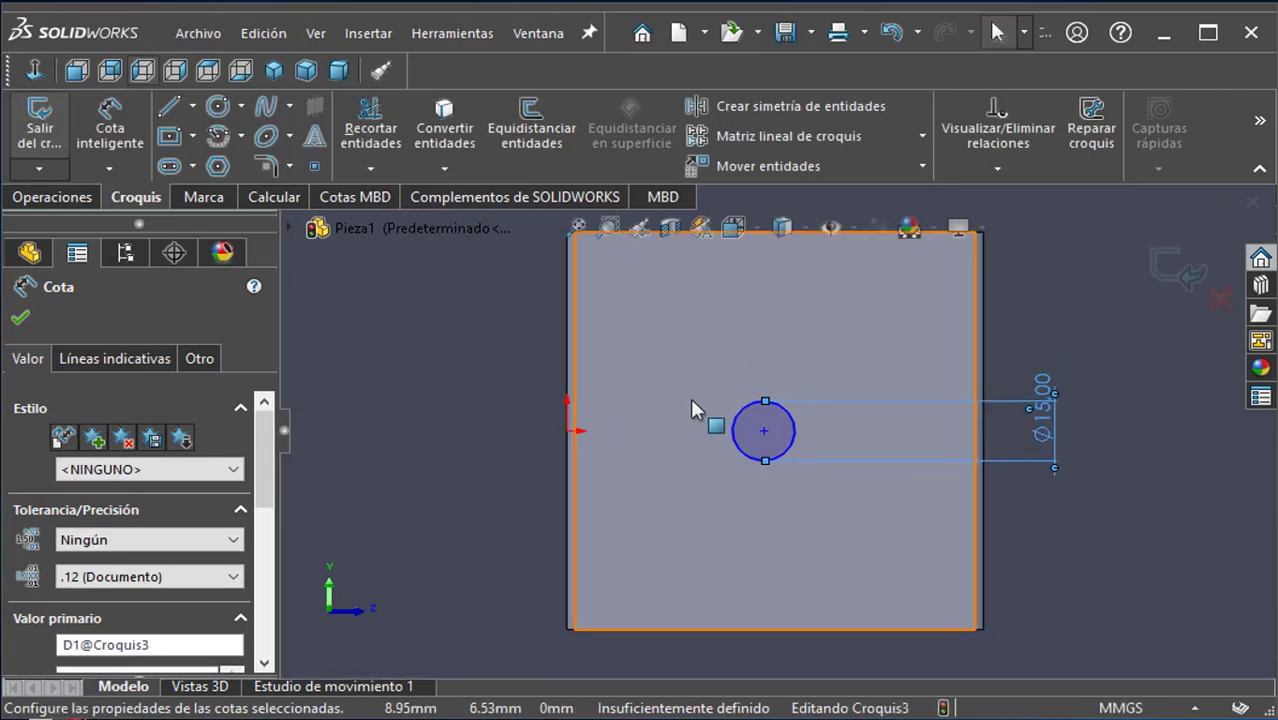
# Step: Dimension the horizontal distance from the origin to the circle's centre as 50 mm
pyautogui.click(110, 128)
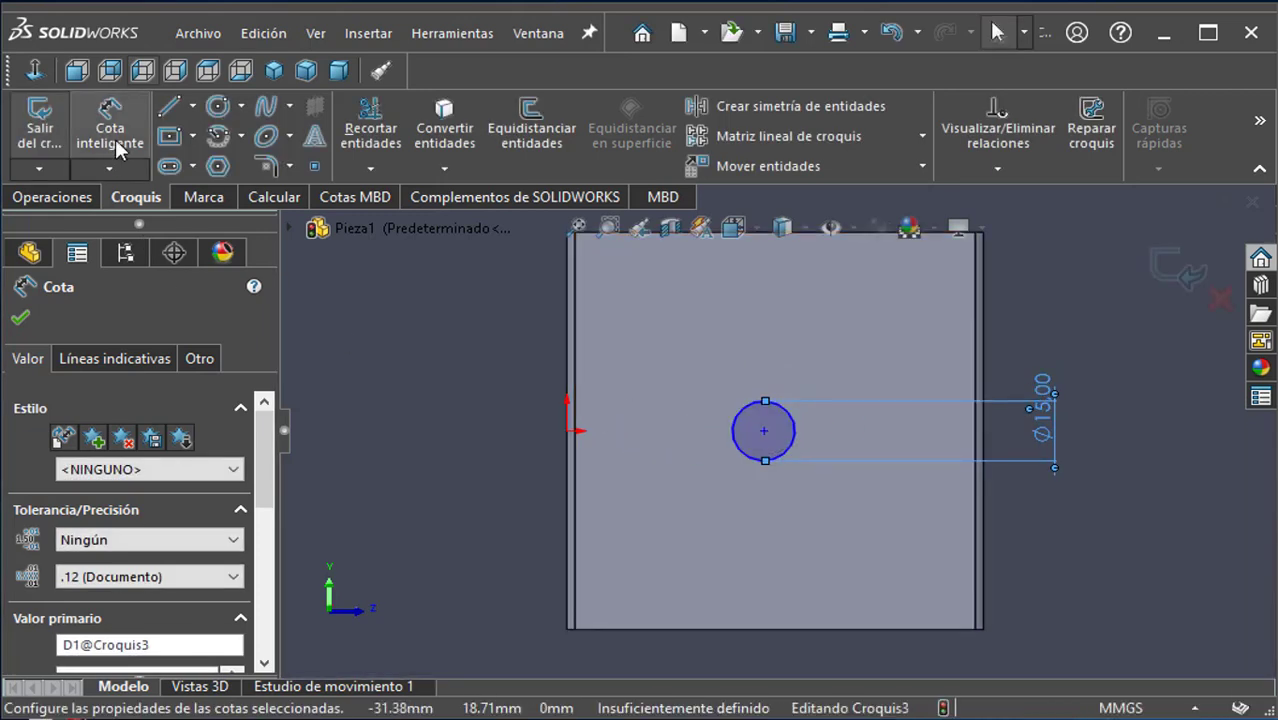
pyautogui.click(764, 432)
pyautogui.click(567, 431)
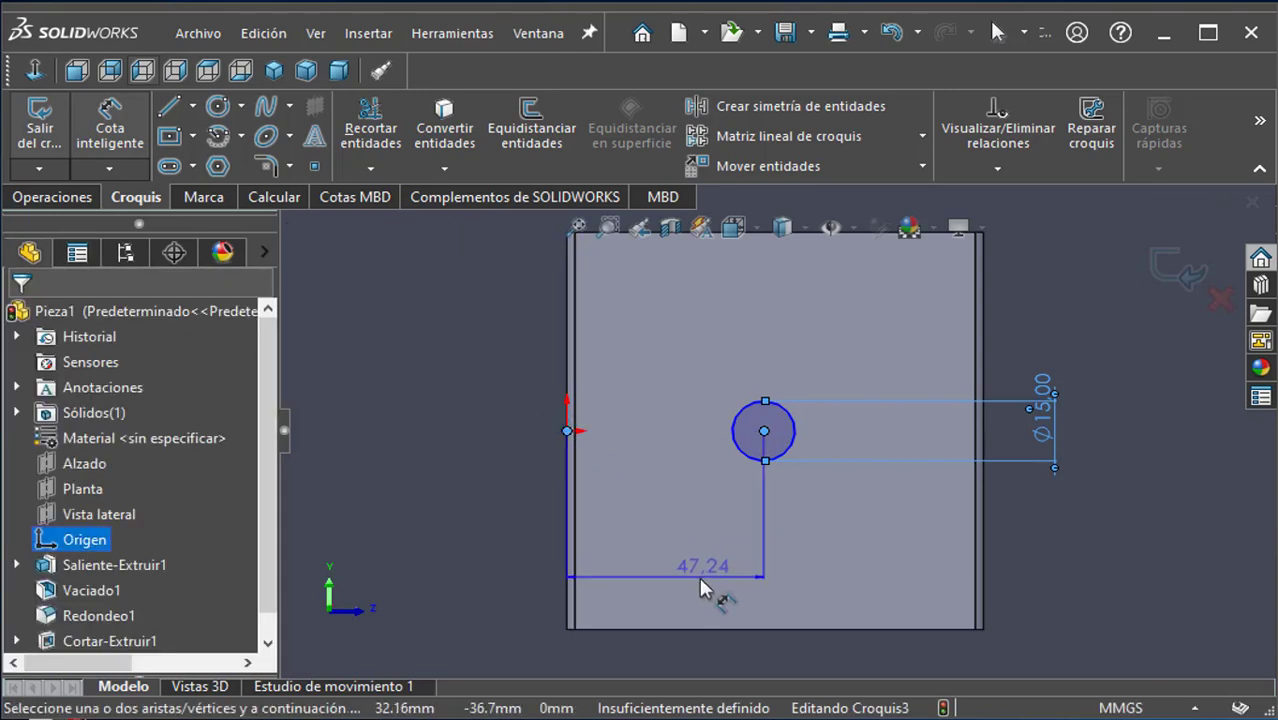
pyautogui.click(688, 580)
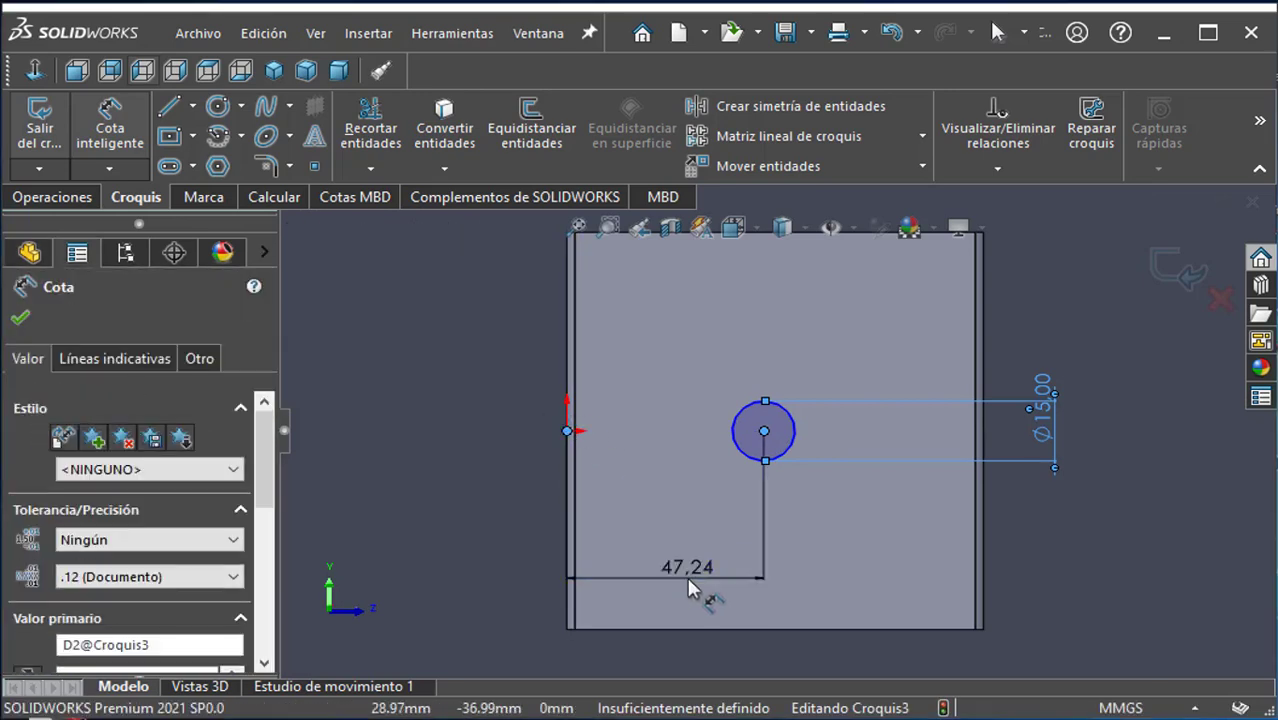
pyautogui.write('50')
pyautogui.press('Return')
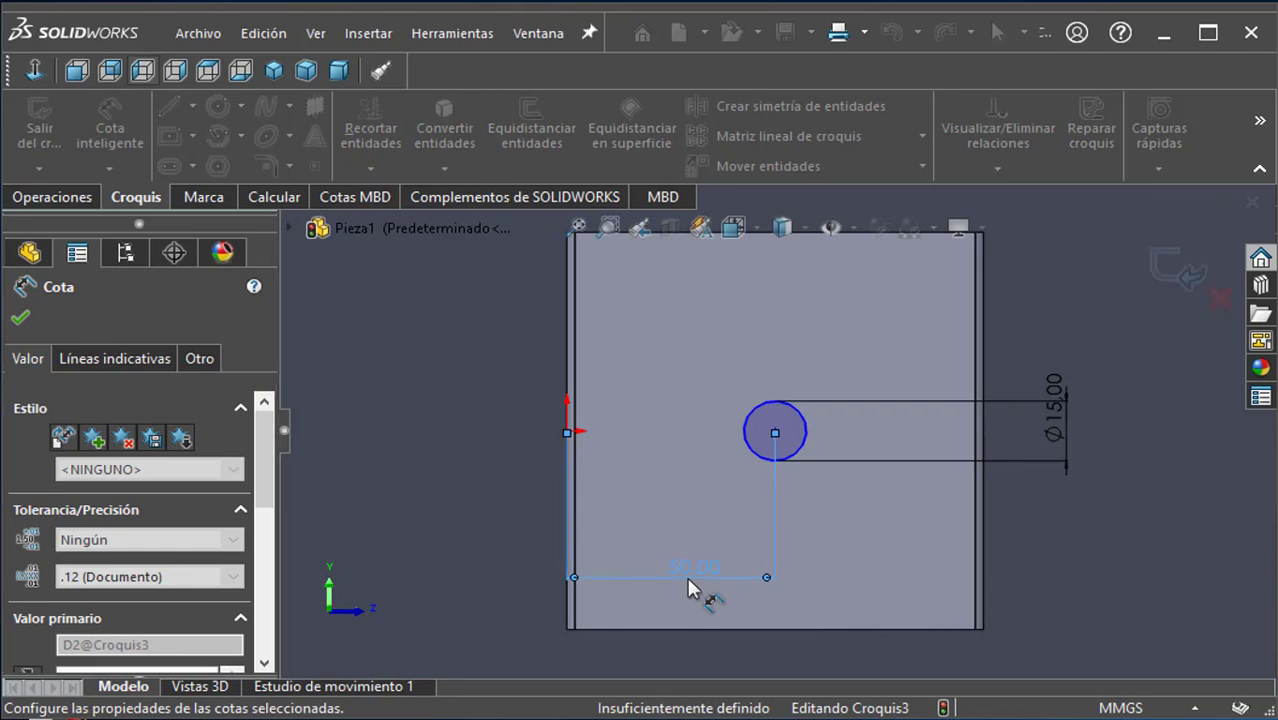
pyautogui.click(400, 466)
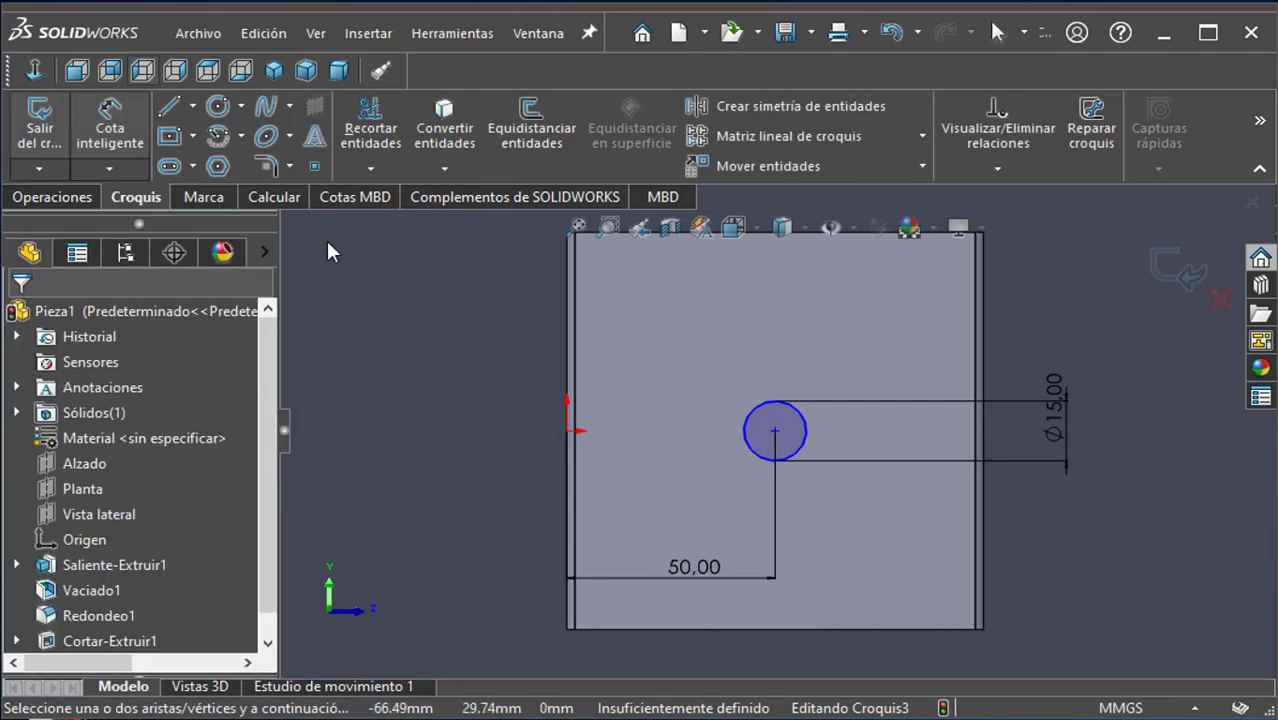
# Step: Add a Horizontal relation between the origin and the circle's centre
pyautogui.press('Escape')
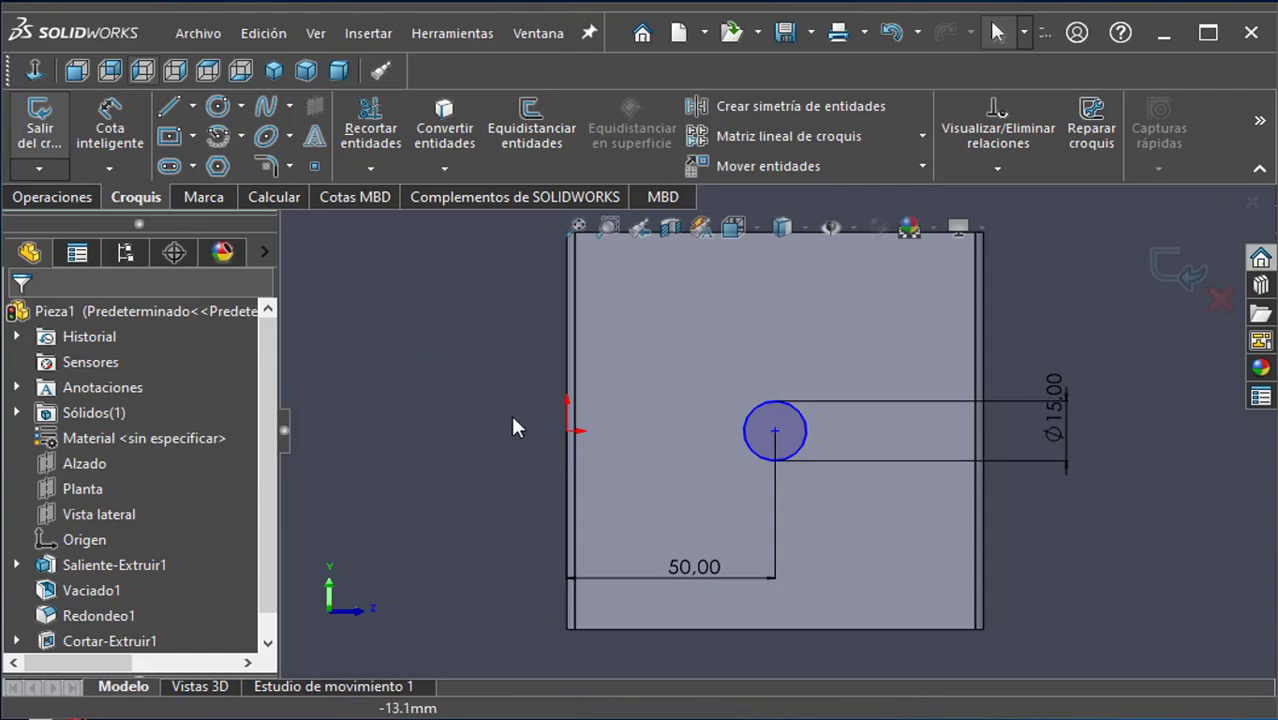
pyautogui.click(567, 431)
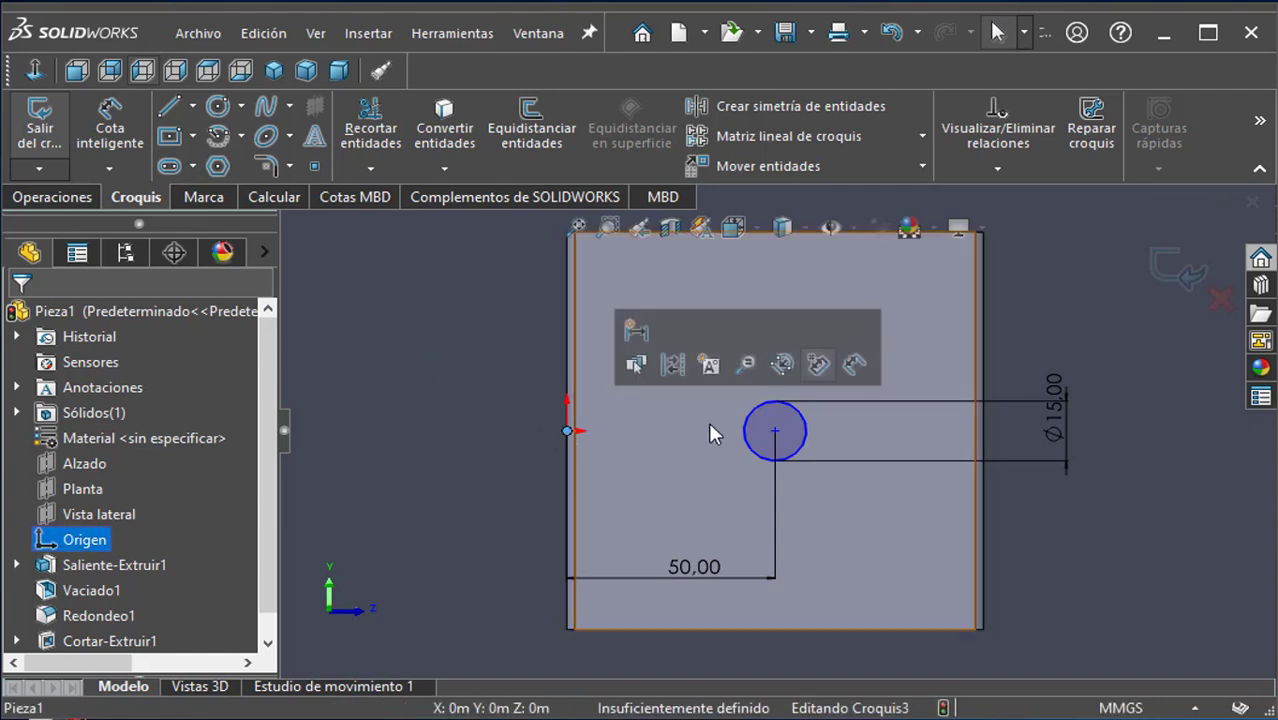
pyautogui.keyDown('ctrl'); pyautogui.click(775, 431); pyautogui.keyUp('ctrl')
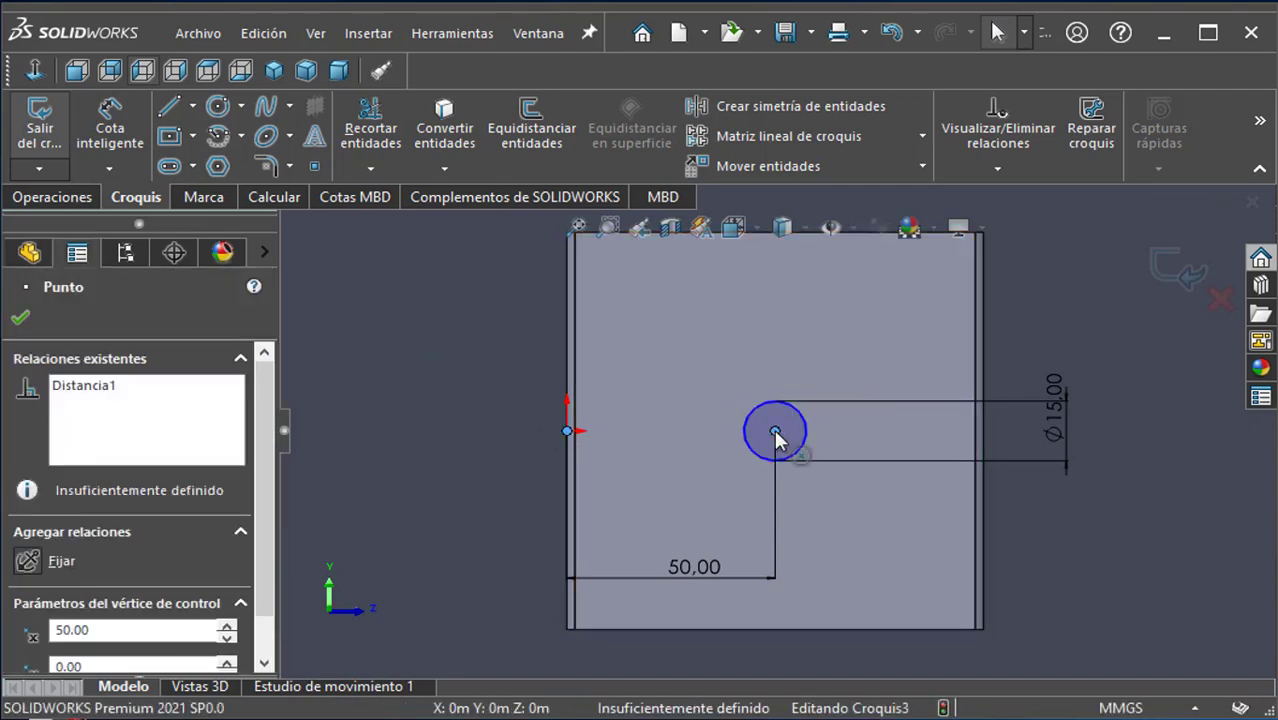
pyautogui.click(503, 490)
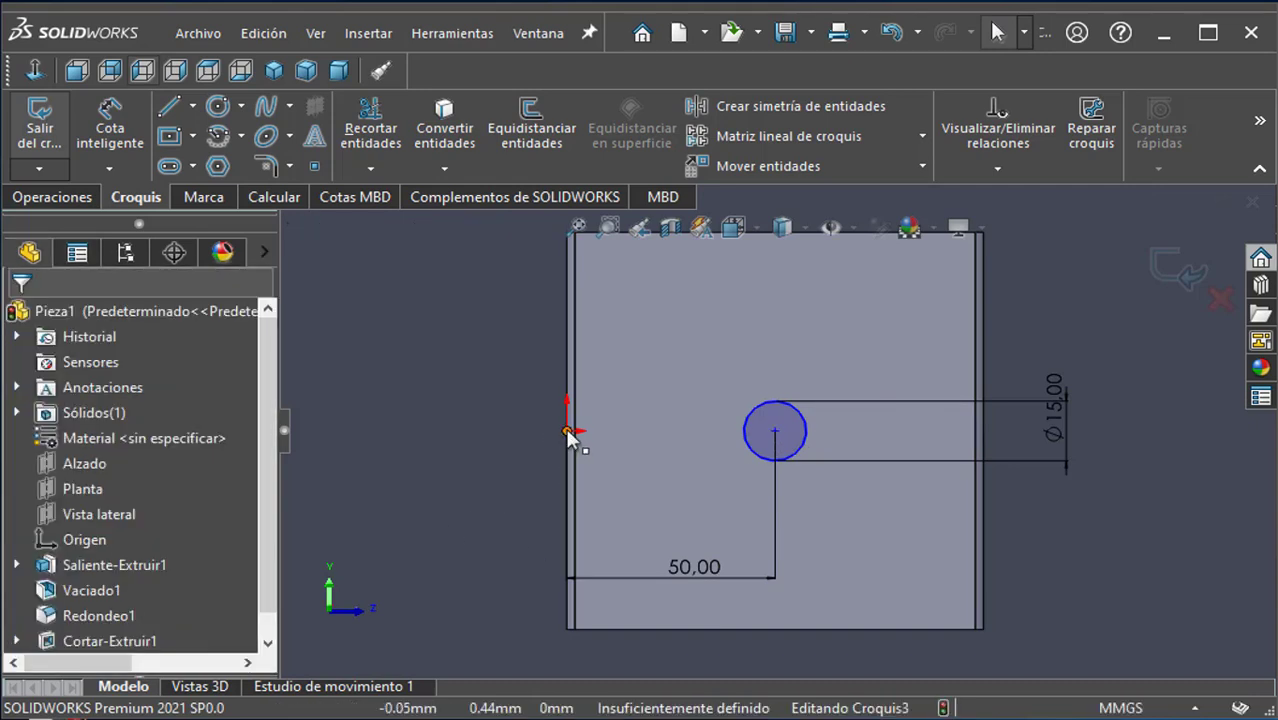
pyautogui.click(567, 431)
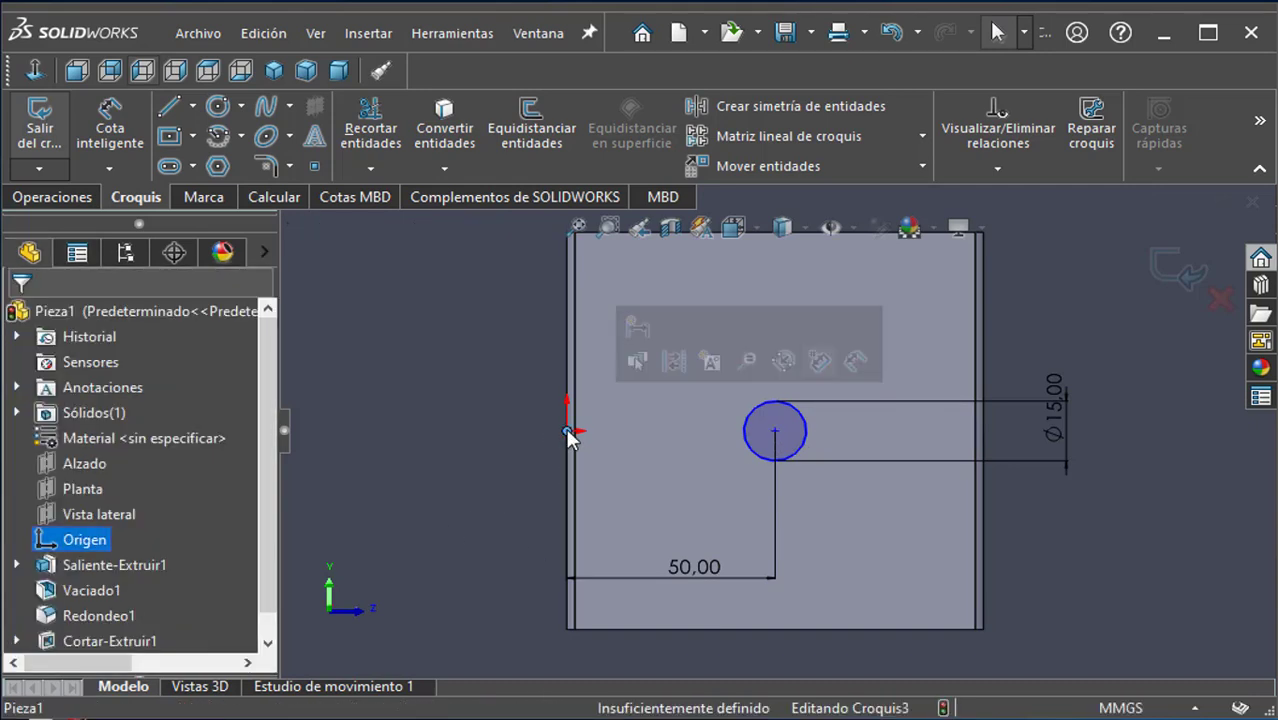
pyautogui.keyDown('ctrl'); pyautogui.click(776, 432); pyautogui.keyUp('ctrl')
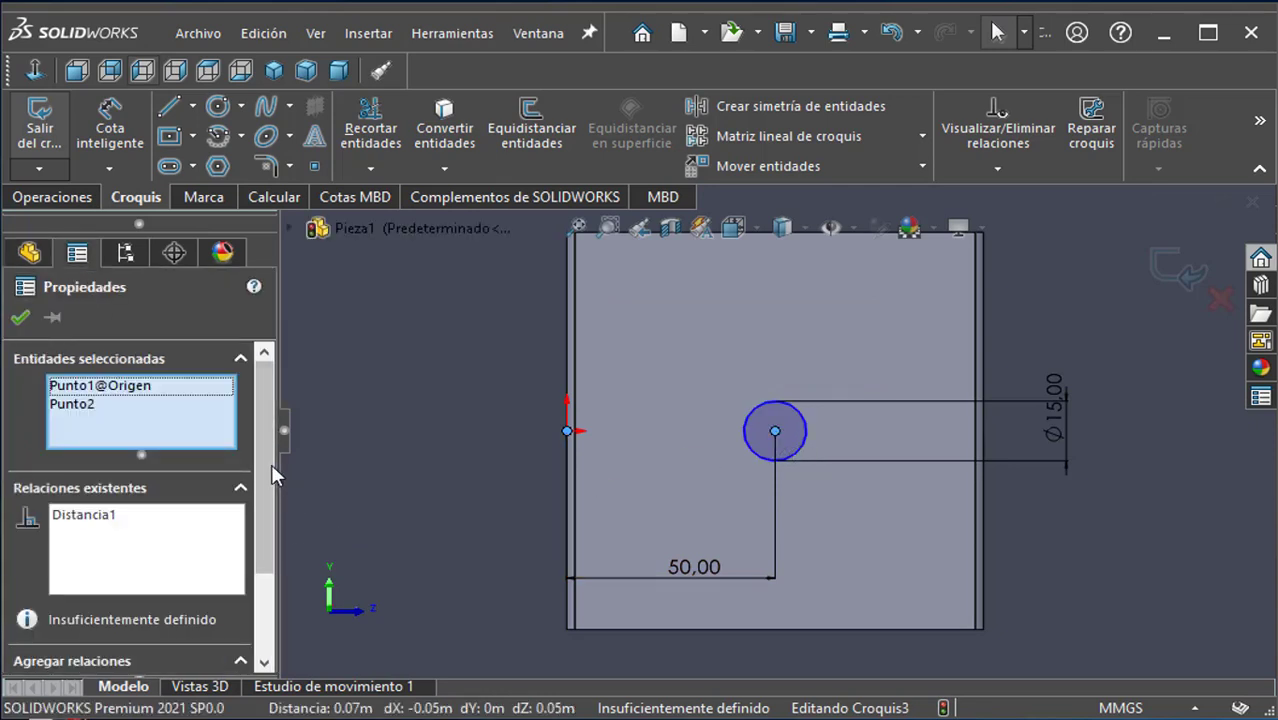
pyautogui.moveTo(271, 463); pyautogui.dragTo(258, 555)
pyautogui.click(35, 566)
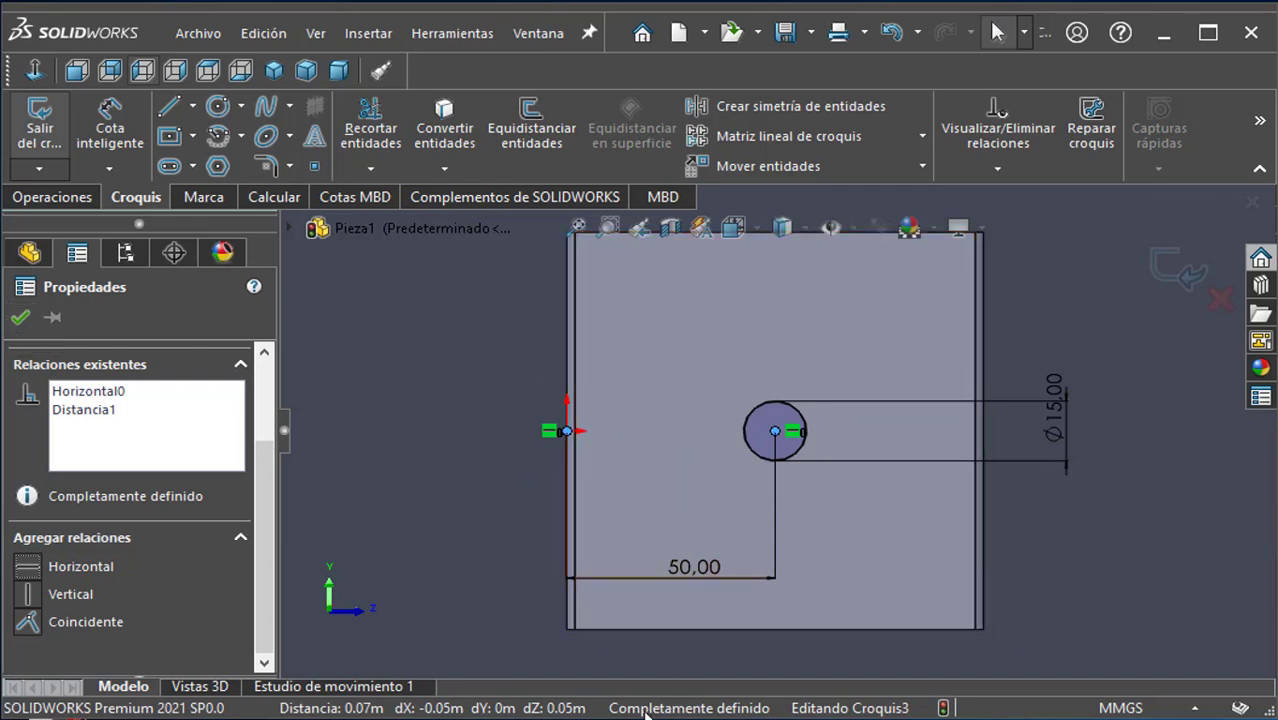
pyautogui.click(20, 318)
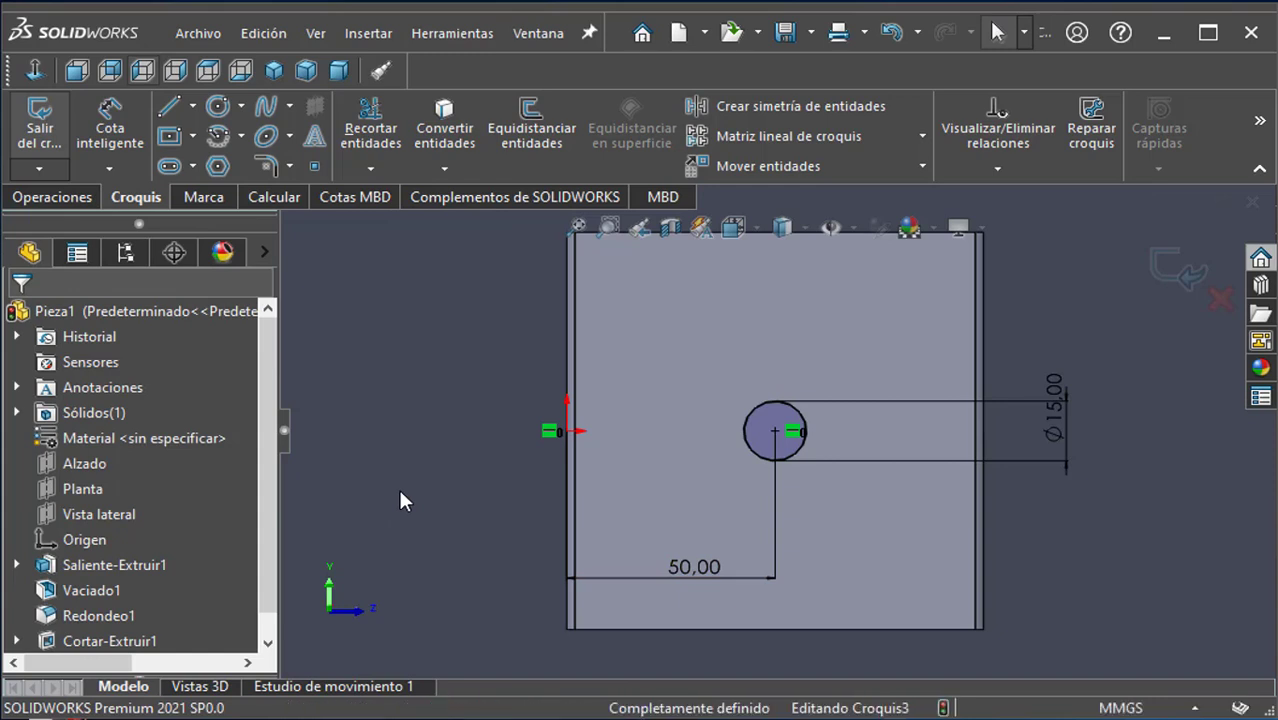
# Step: Replace the Horizontal relation with a 50 mm vertical dimension between the circle's centre and the face's lower edge
pyautogui.click(549, 433)
pyautogui.press('Delete')
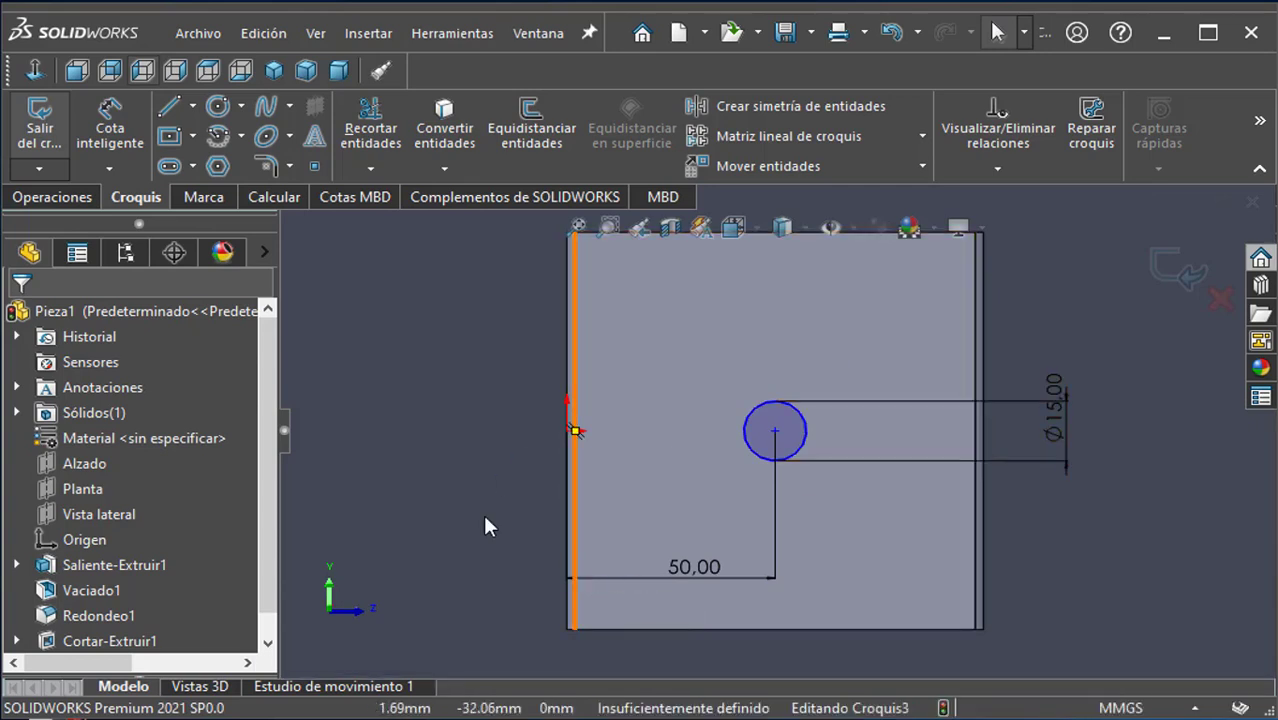
pyautogui.click(113, 143)
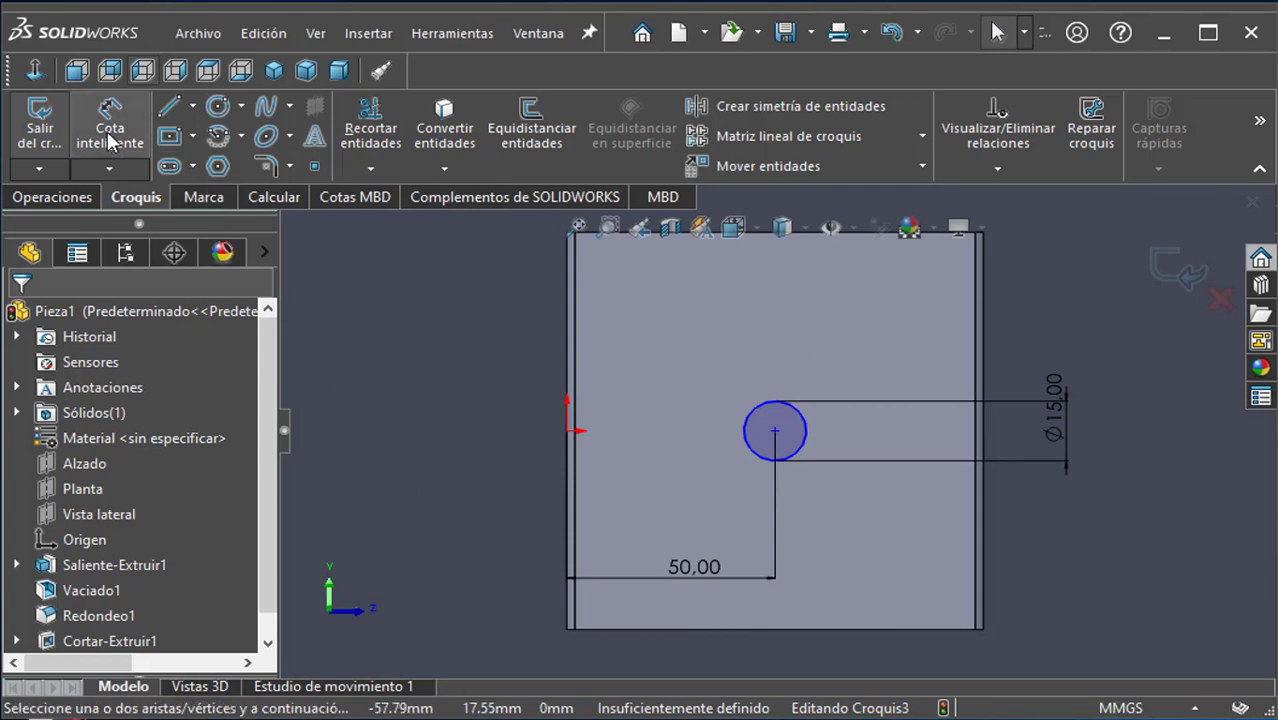
pyautogui.click(775, 431)
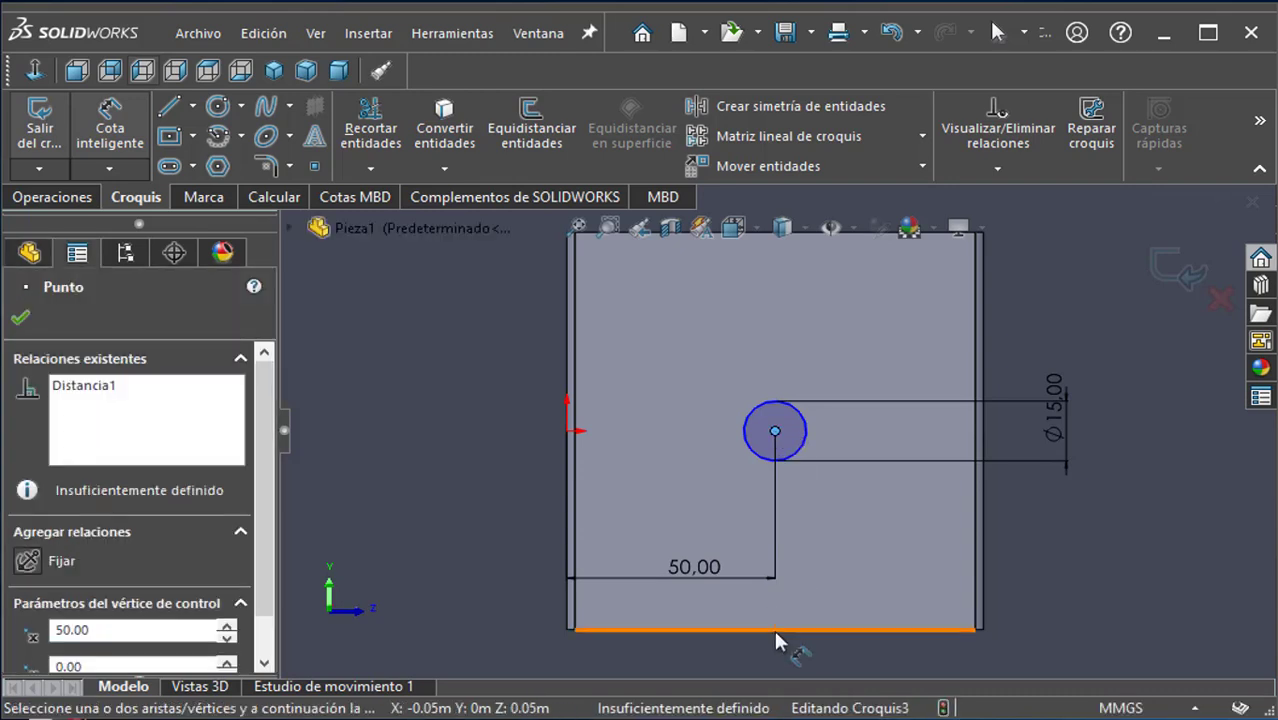
pyautogui.click(842, 630)
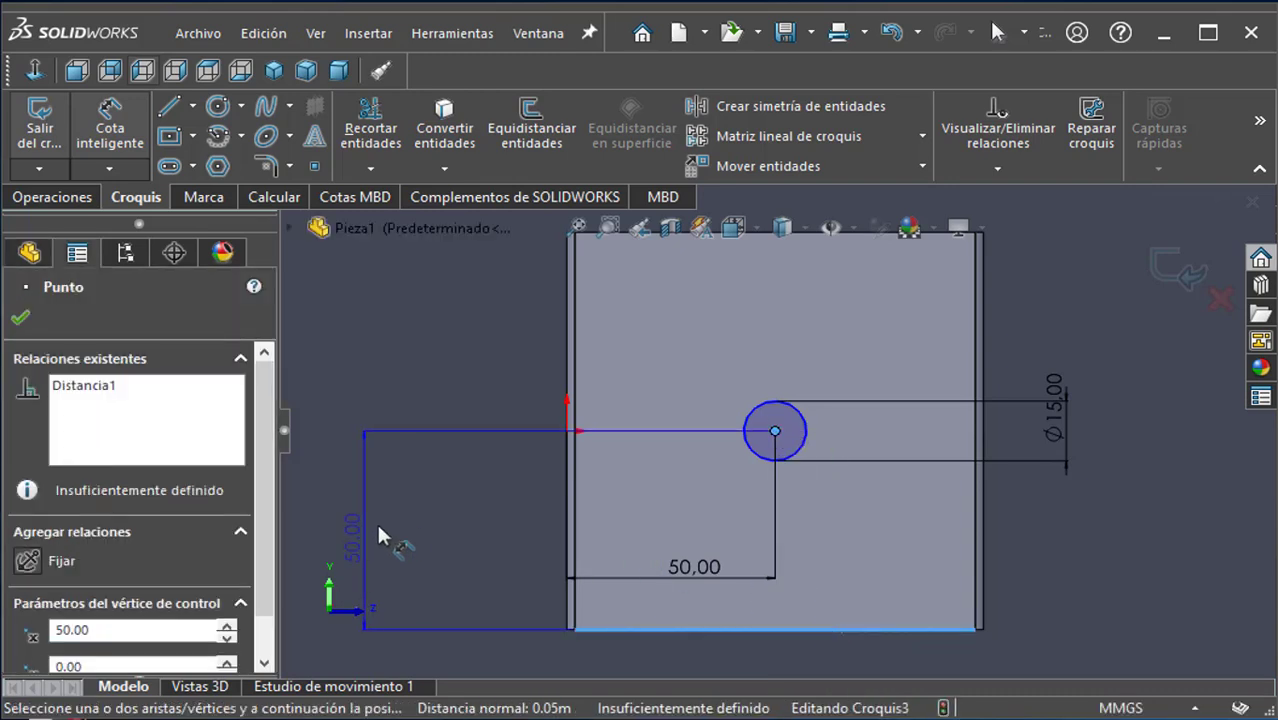
pyautogui.click(397, 526)
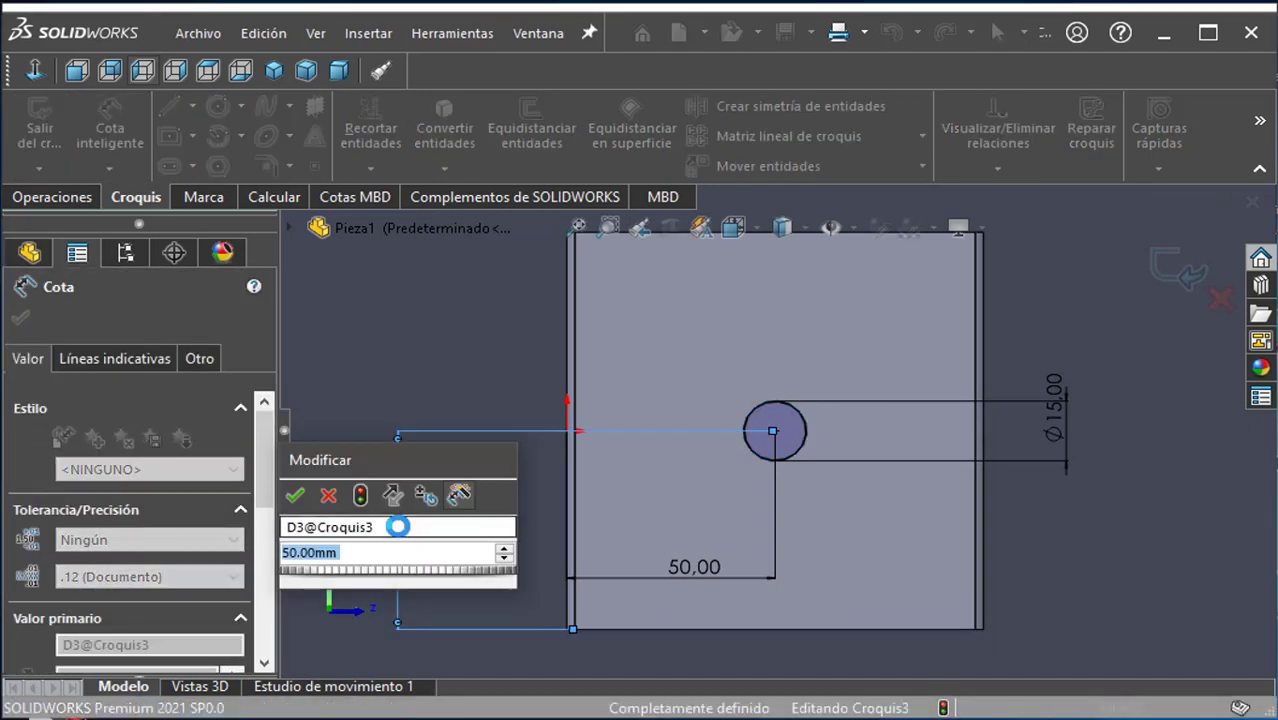
pyautogui.write('50')
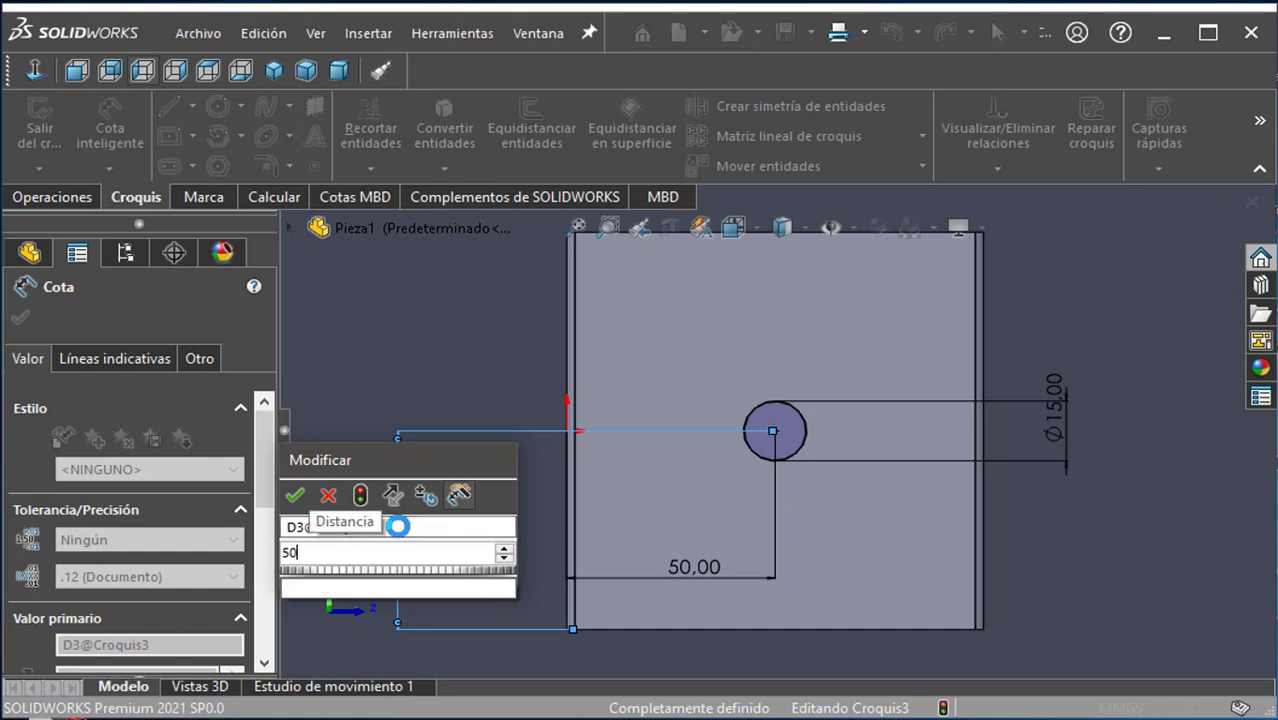
pyautogui.press('Return')
pyautogui.click(505, 353)
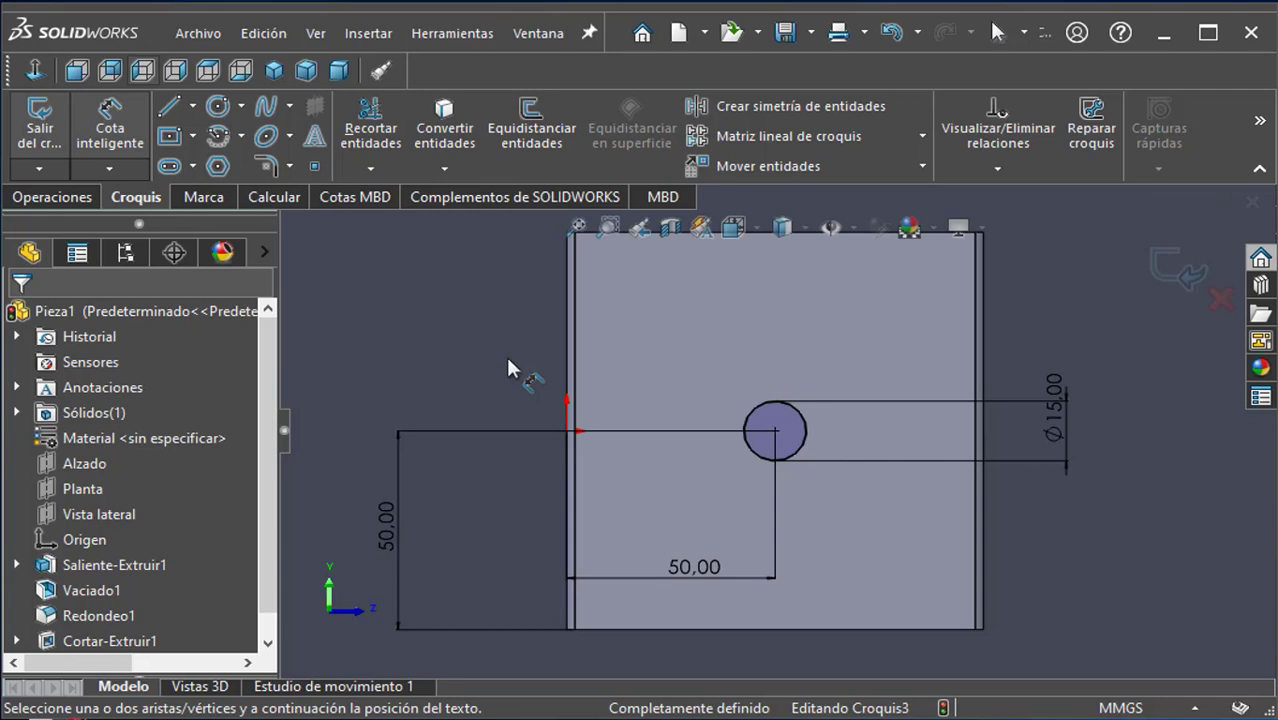
# Step: Replace the 50 mm vertical dimension with a Horizontal relation between the circle's centre and the origin
pyautogui.click(500, 423)
pyautogui.press('Delete')
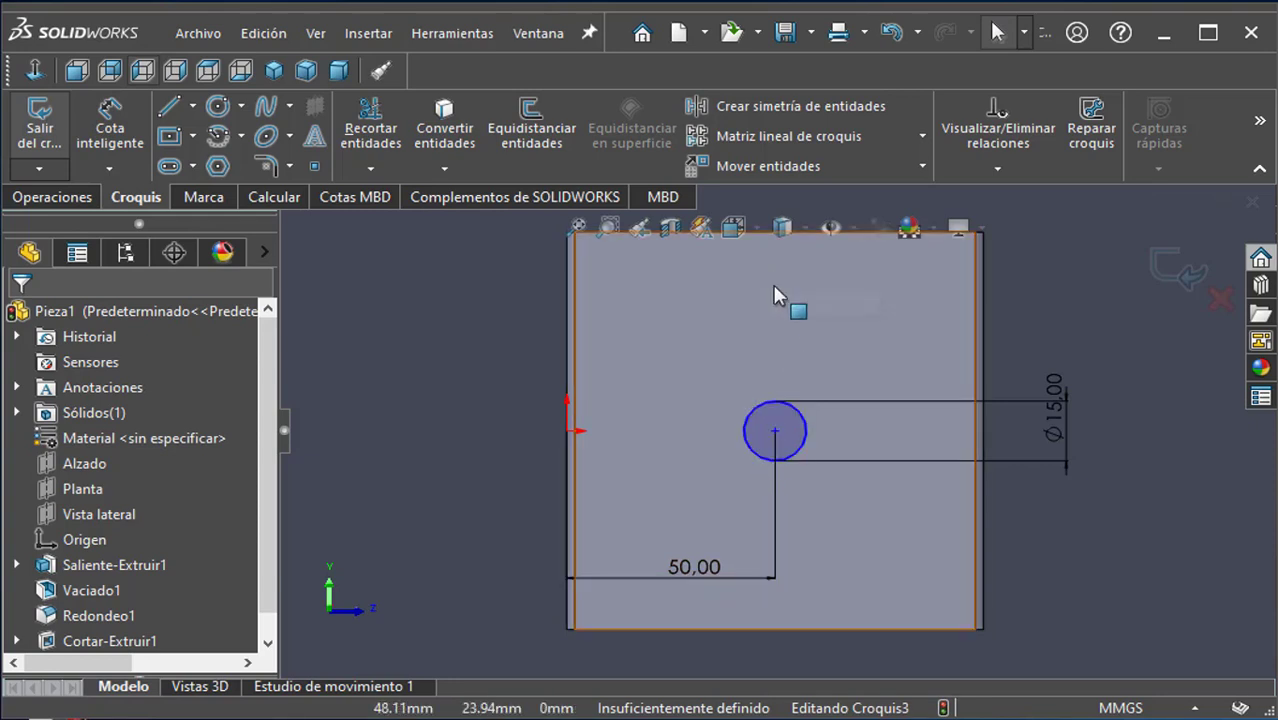
pyautogui.click(775, 431)
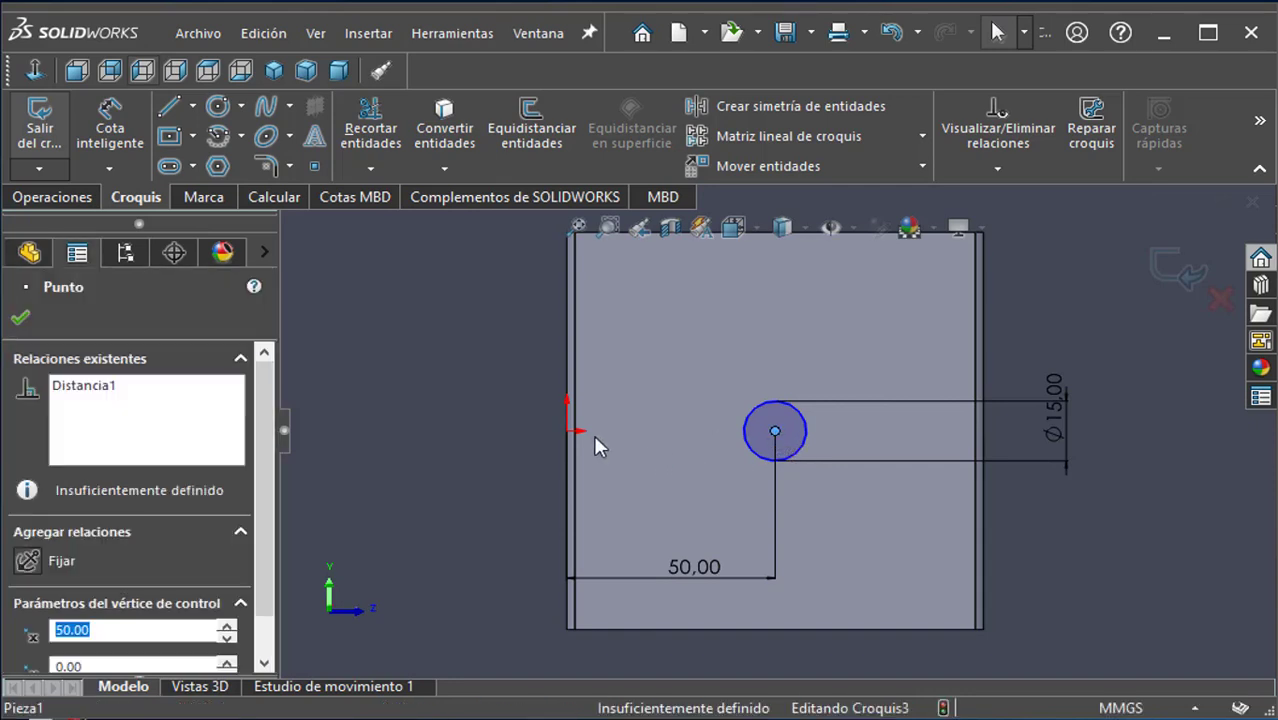
pyautogui.keyDown('ctrl'); pyautogui.click(567, 431); pyautogui.keyUp('ctrl')
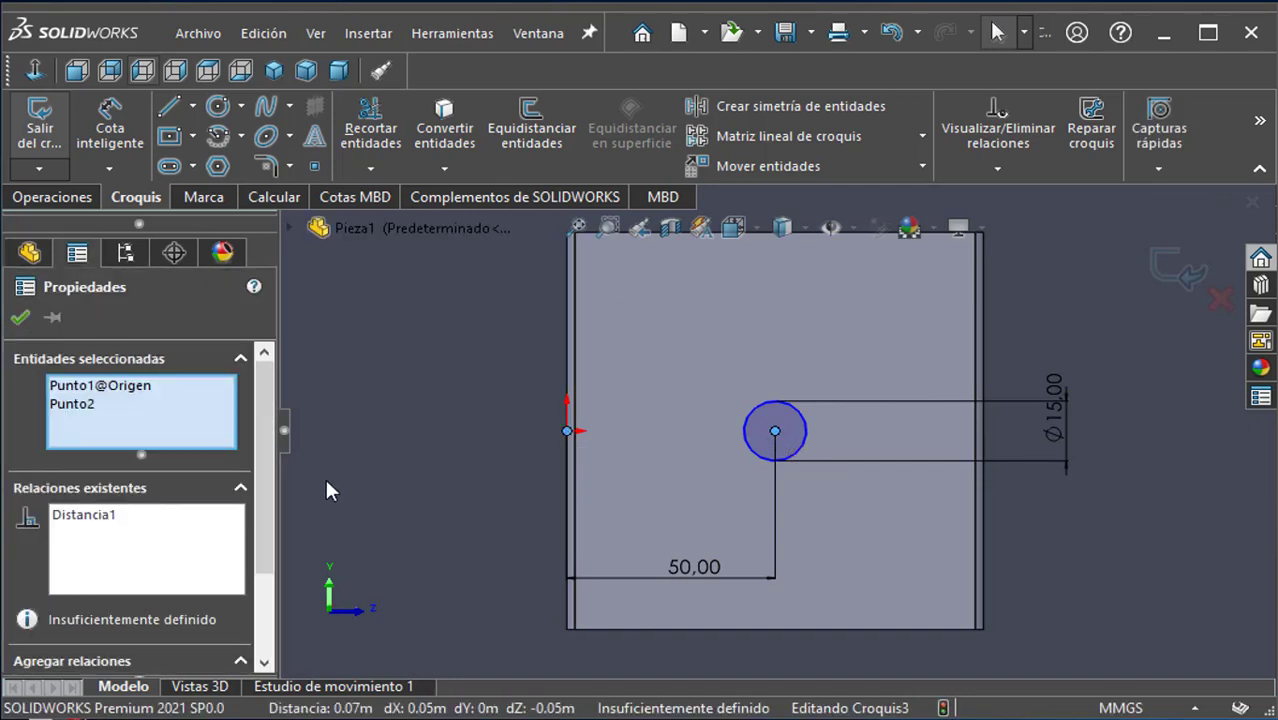
pyautogui.scroll(-3, 259, 510)
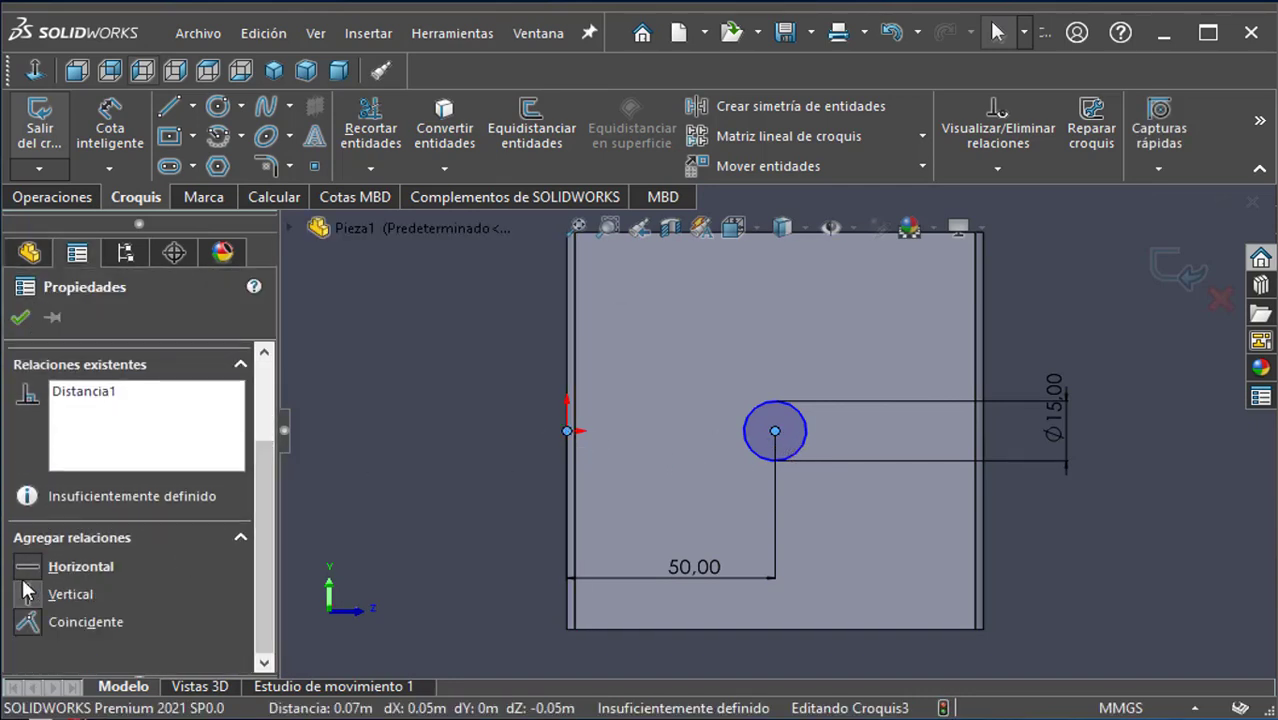
pyautogui.click(24, 568)
pyautogui.click(20, 317)
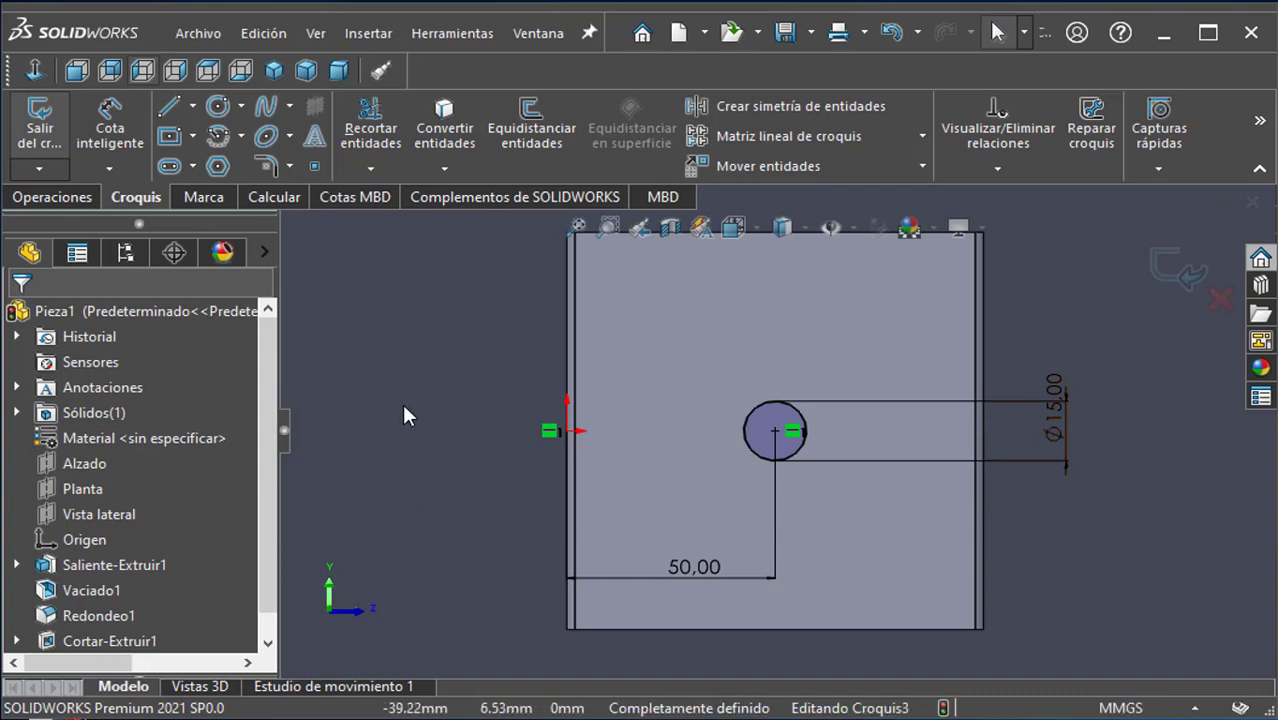
# Step: Cut-extrude the 15 mm circle with the Por todo end condition, through both opposite walls of the box
pyautogui.click(82, 199)
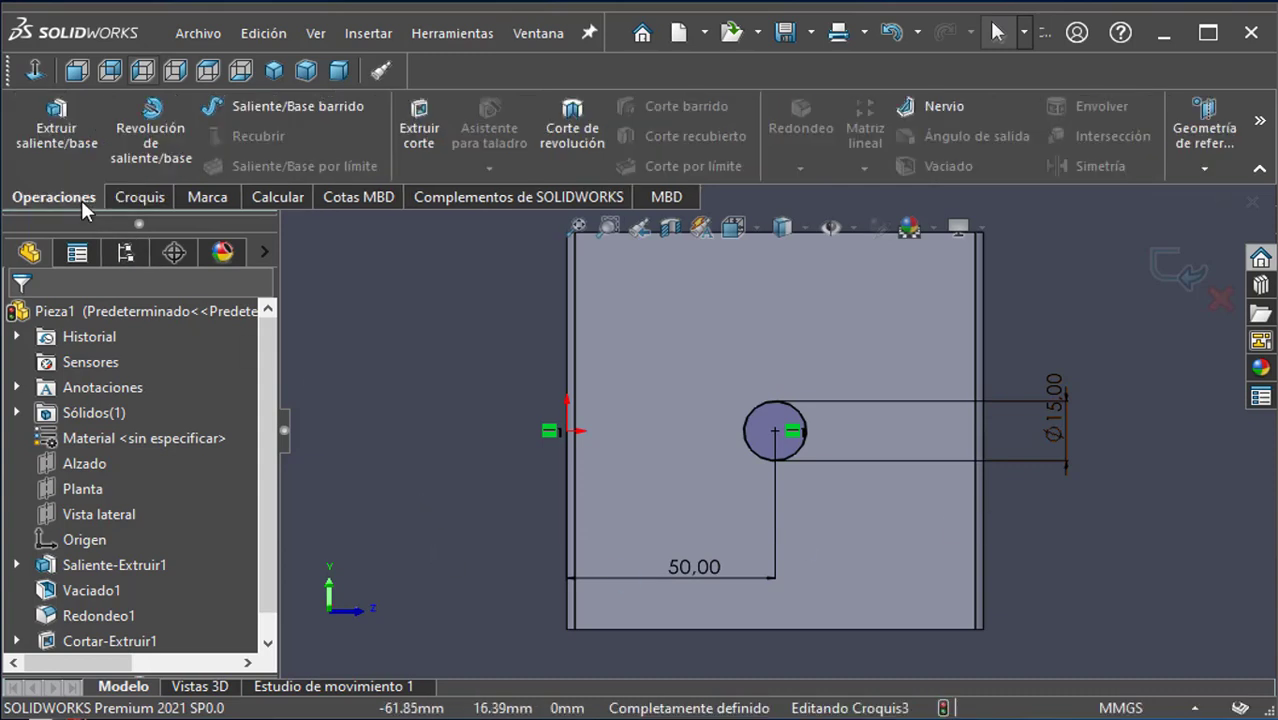
pyautogui.click(412, 150)
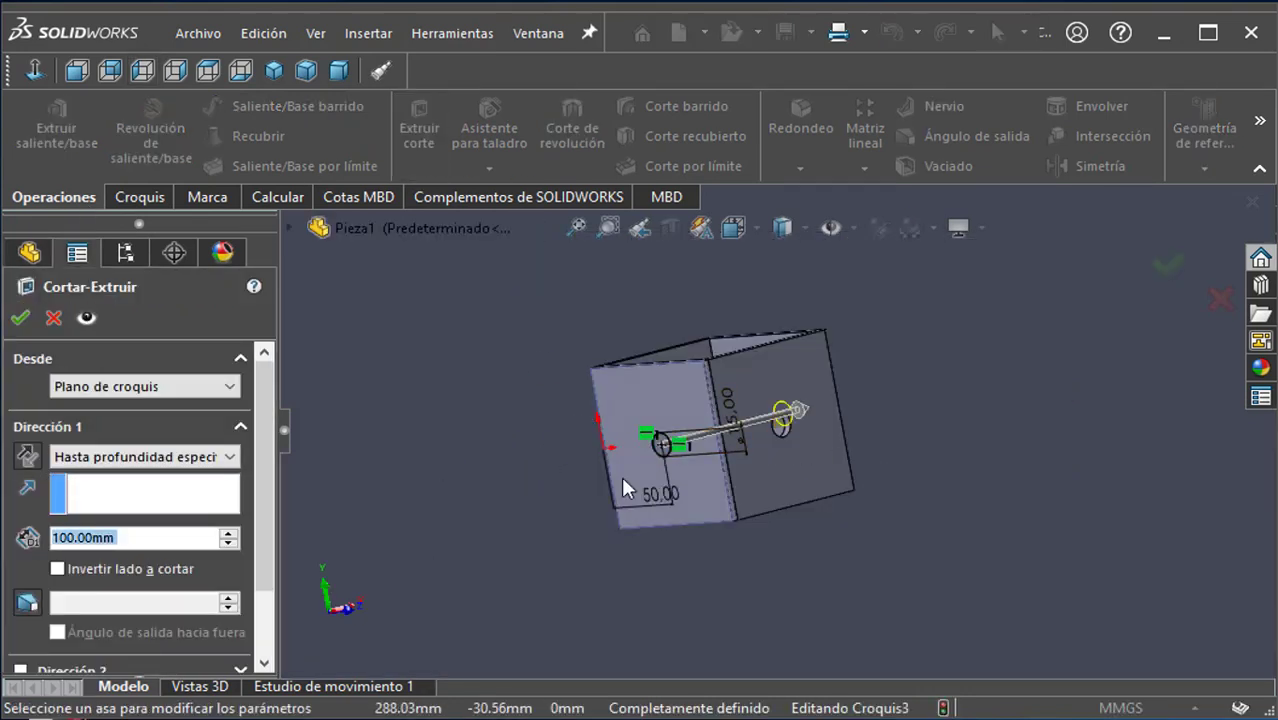
pyautogui.click(188, 458)
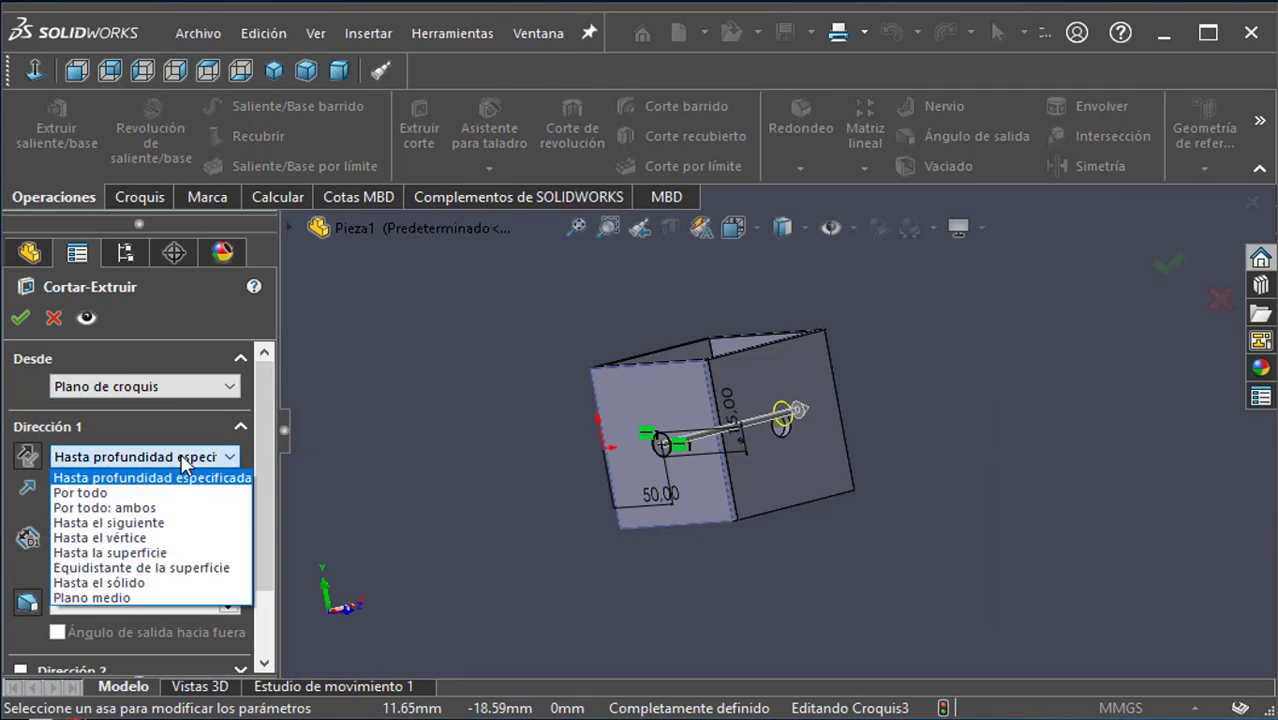
pyautogui.click(176, 494)
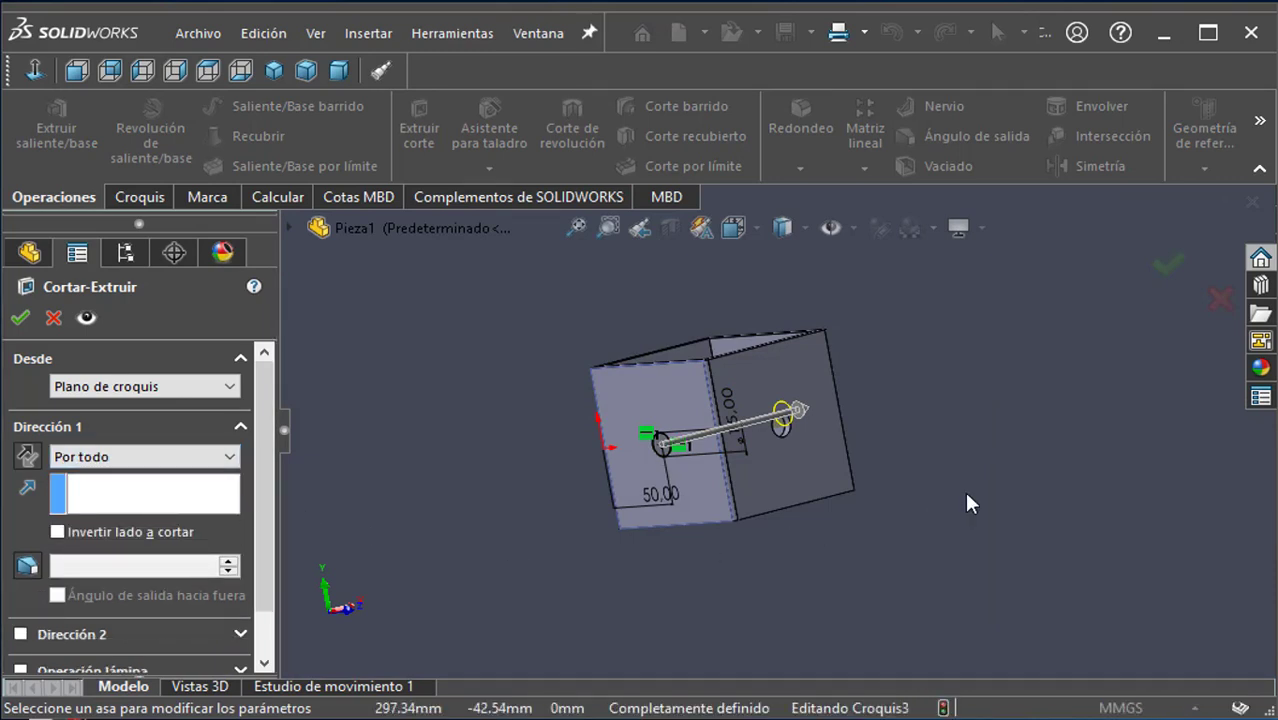
pyautogui.moveTo(963, 488); pyautogui.dragTo(957, 618, button='middle')
pyautogui.moveTo(942, 465); pyautogui.dragTo(941, 542, button='middle')
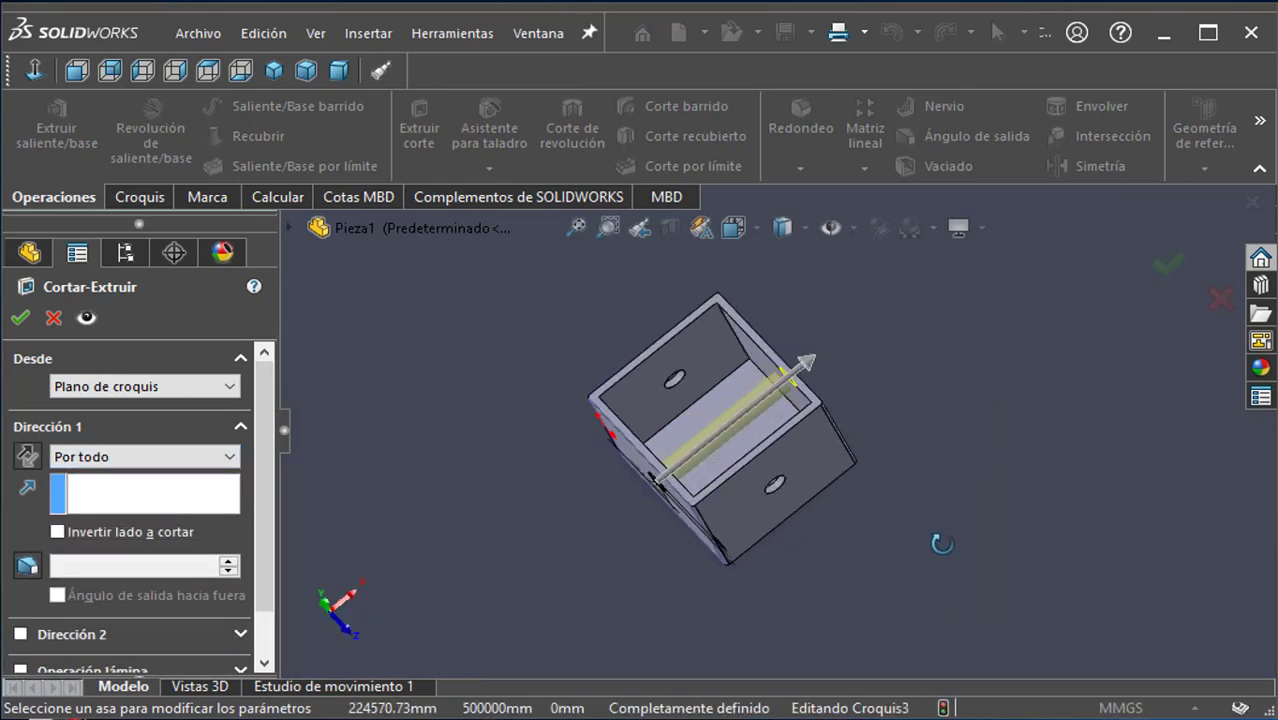
pyautogui.click(20, 318)
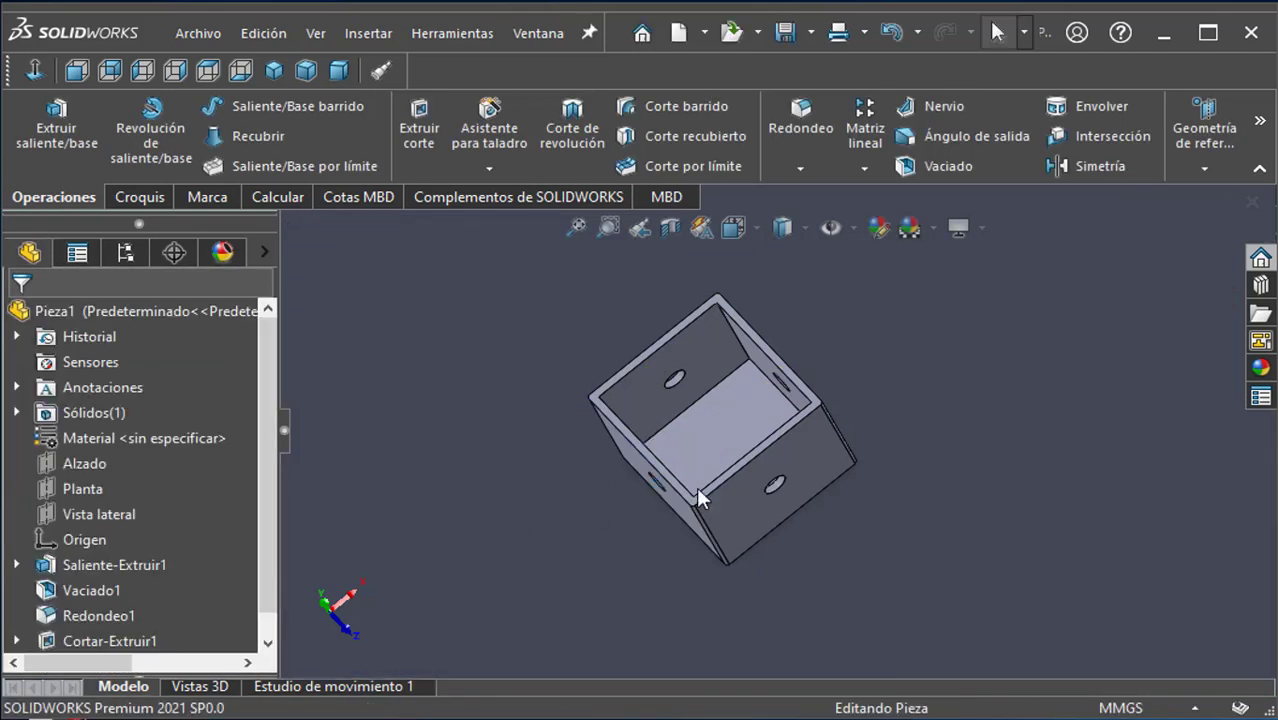
pyautogui.moveTo(899, 464); pyautogui.dragTo(748, 352, button='middle')
pyautogui.hotkey('ctrl', '7')
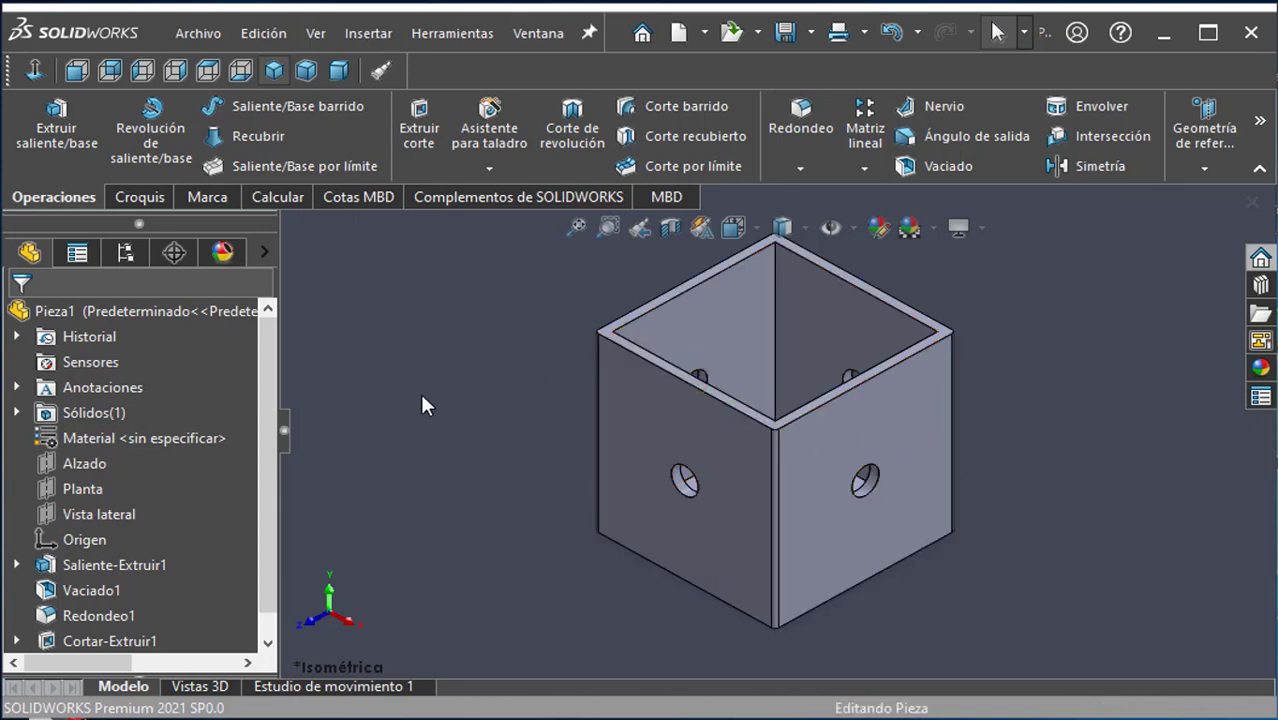
pyautogui.moveTo(424, 396); pyautogui.dragTo(460, 537, button='middle')
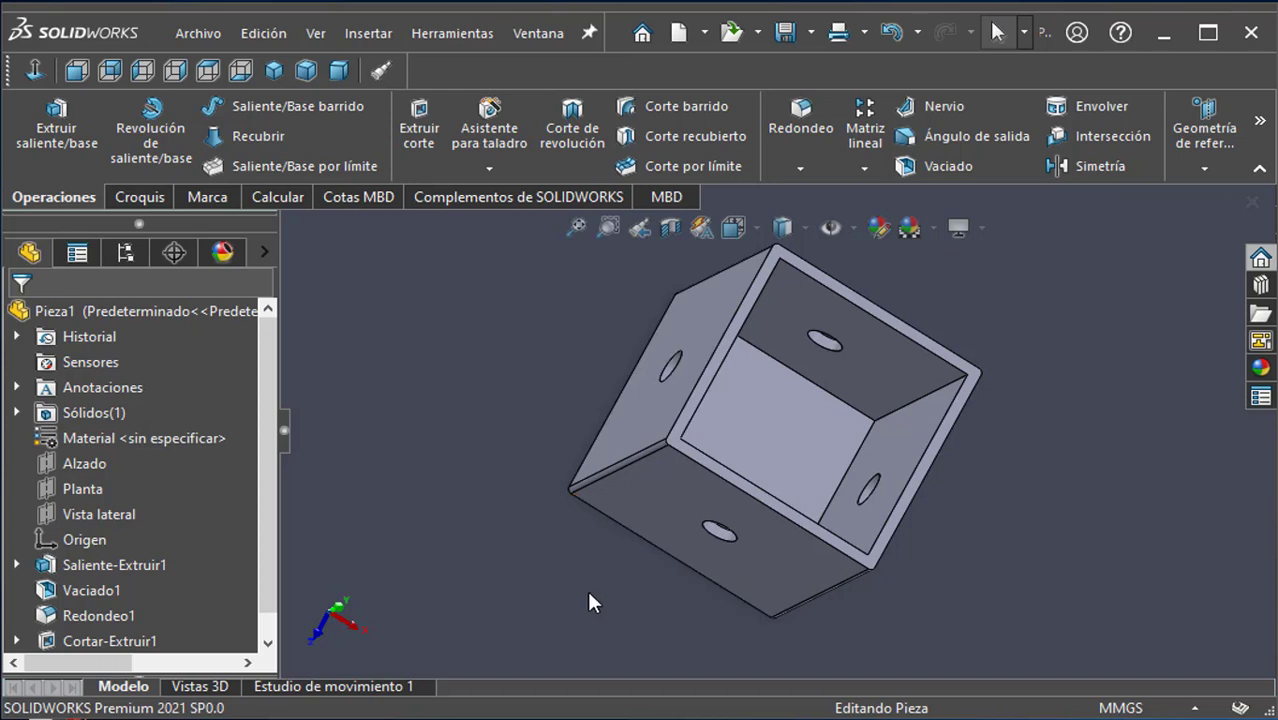
pyautogui.moveTo(584, 588); pyautogui.dragTo(523, 442, button='middle')
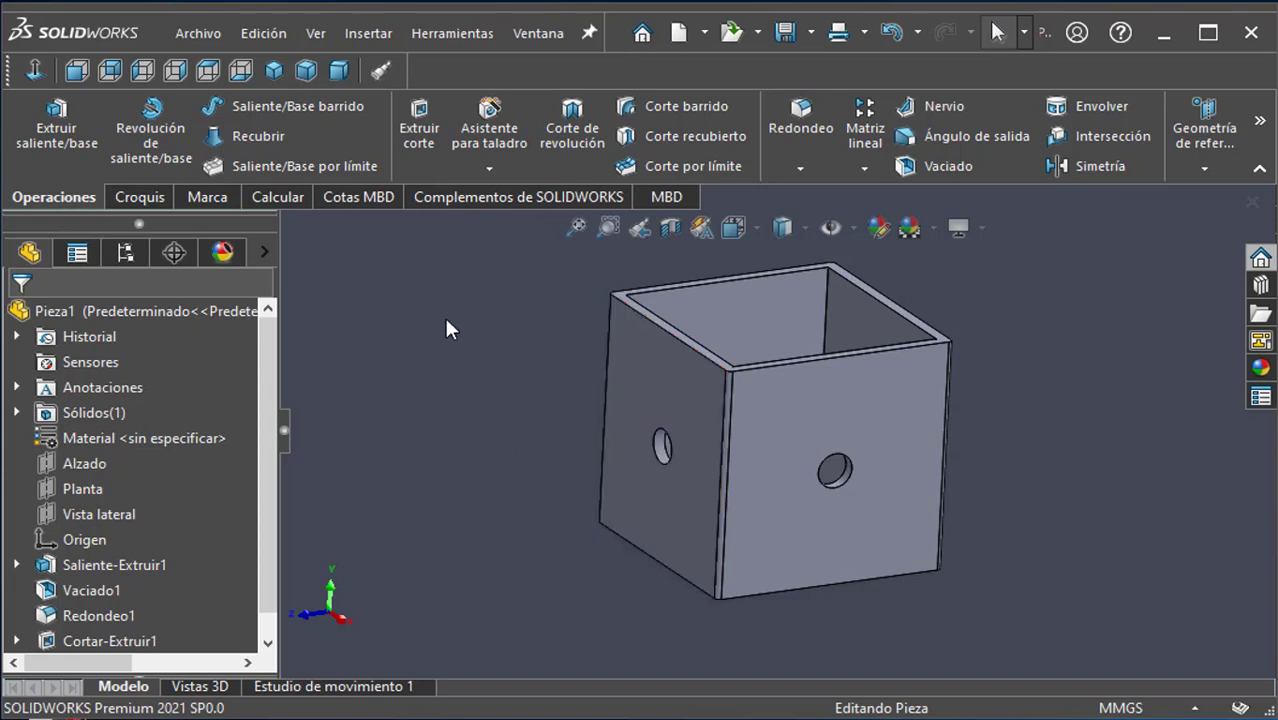
# Step: Create a new Pieza document
pyautogui.click(197, 34)
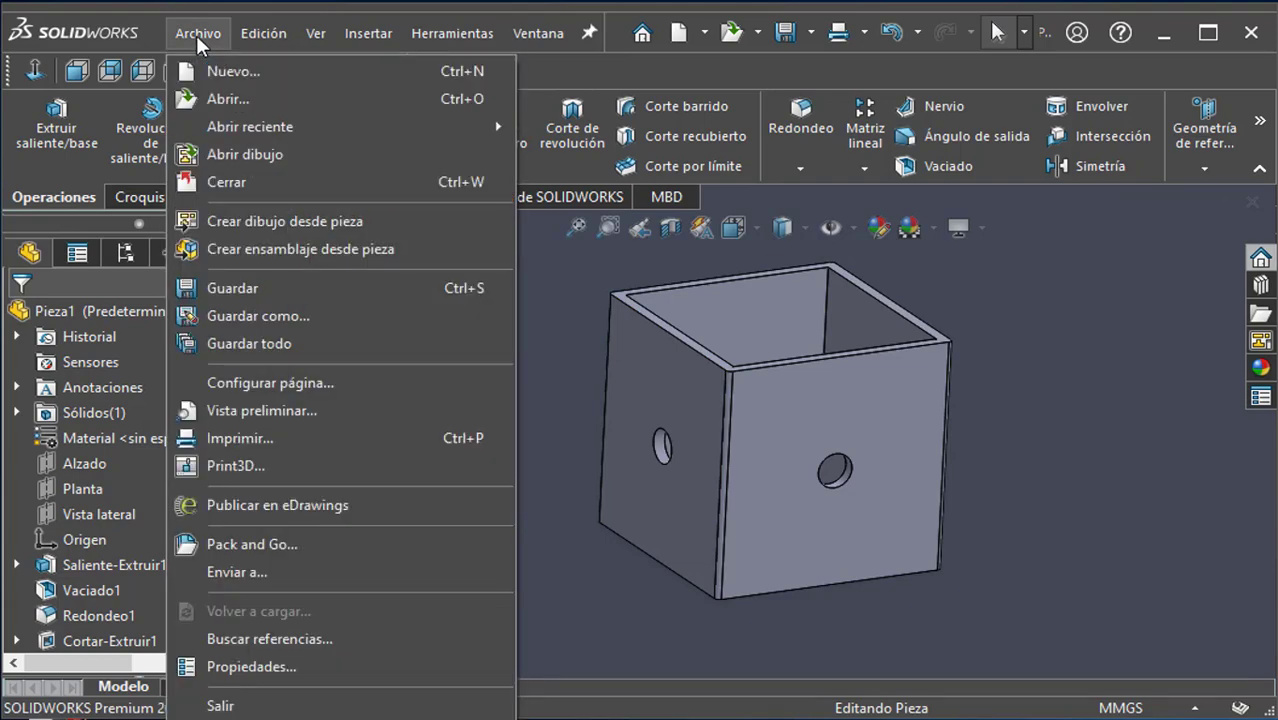
pyautogui.click(217, 71)
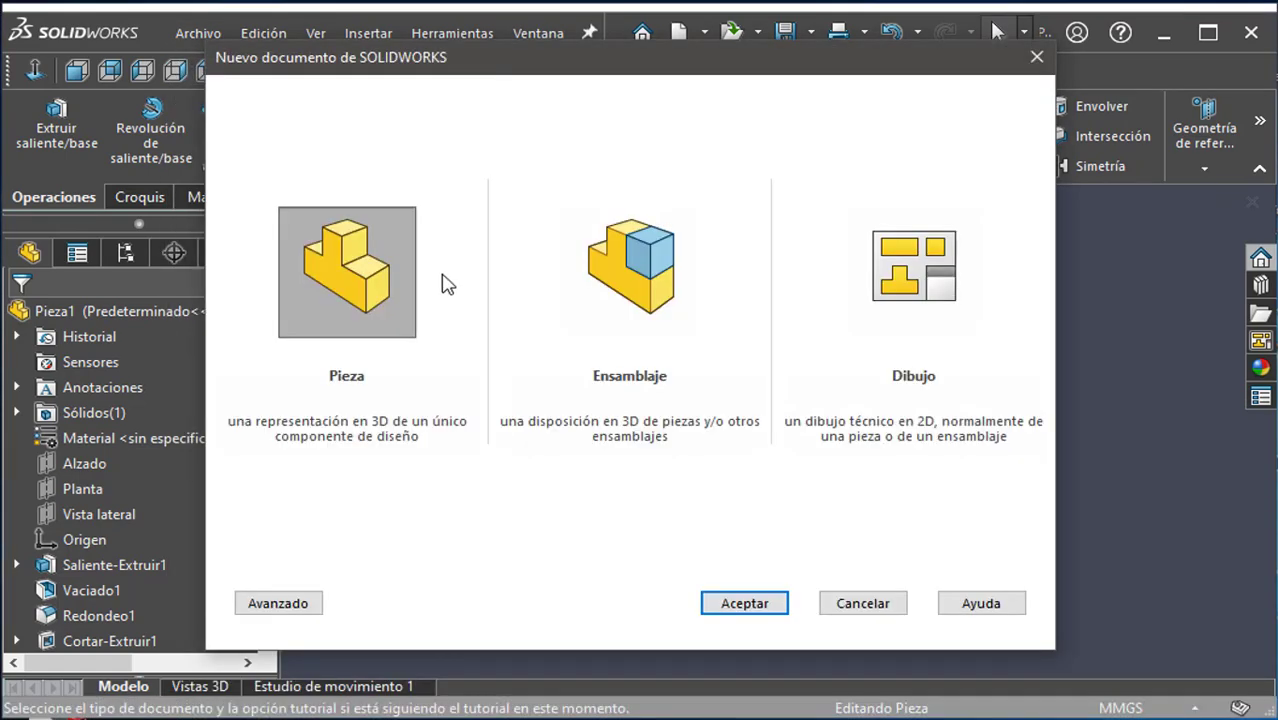
pyautogui.click(741, 608)
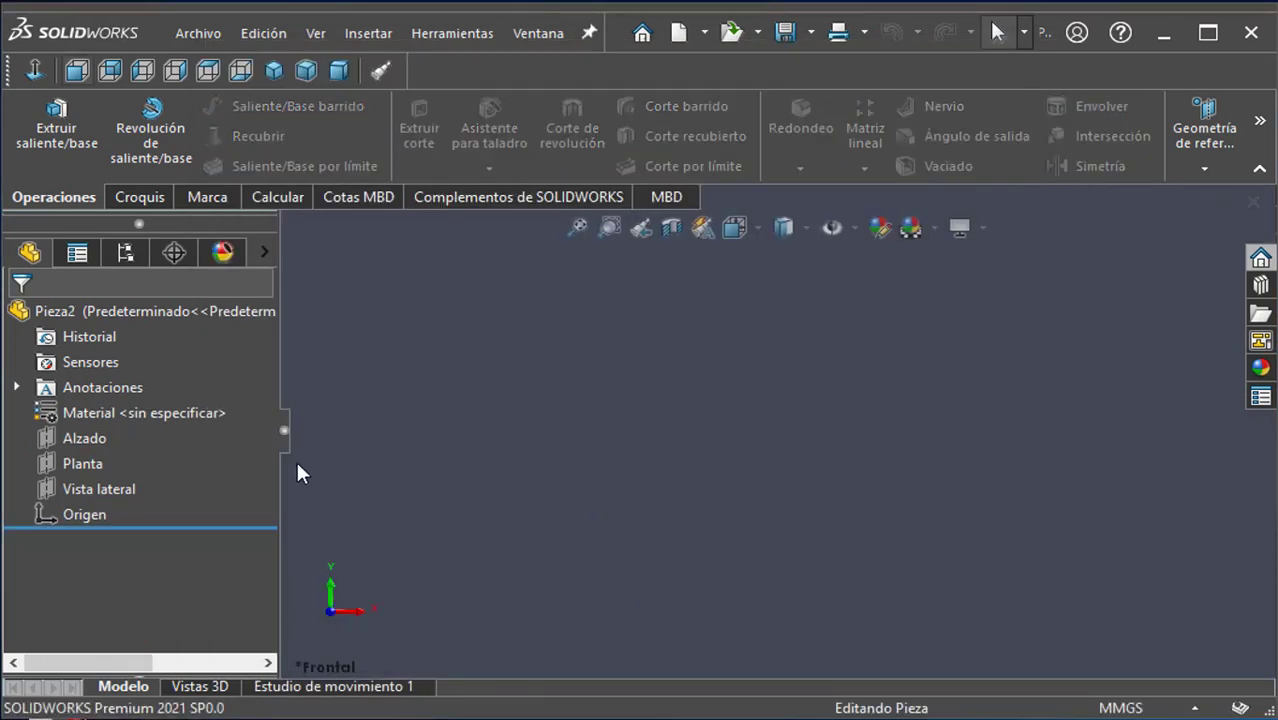
# Step: Sketch a stepped line profile on the Alzado plane, with an about 104 mm base from the origin and an about 28 mm wide raised head
pyautogui.click(88, 434)
pyautogui.click(109, 406)
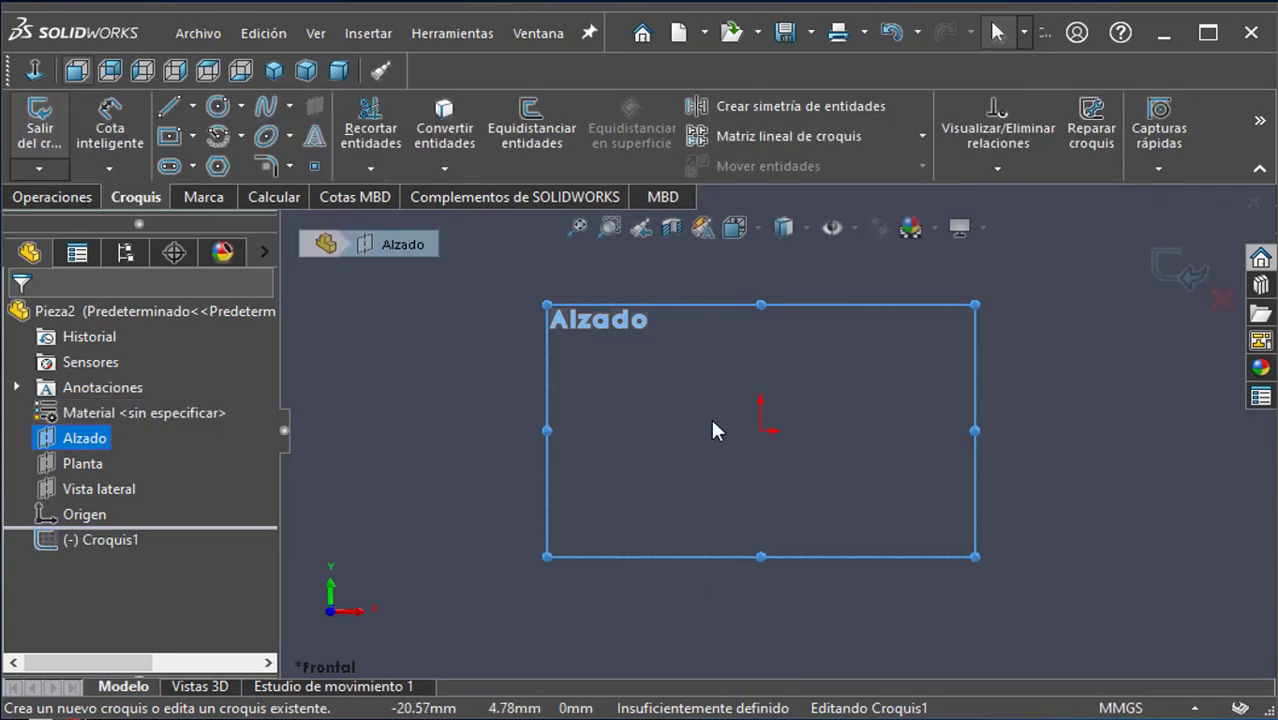
pyautogui.press('l')
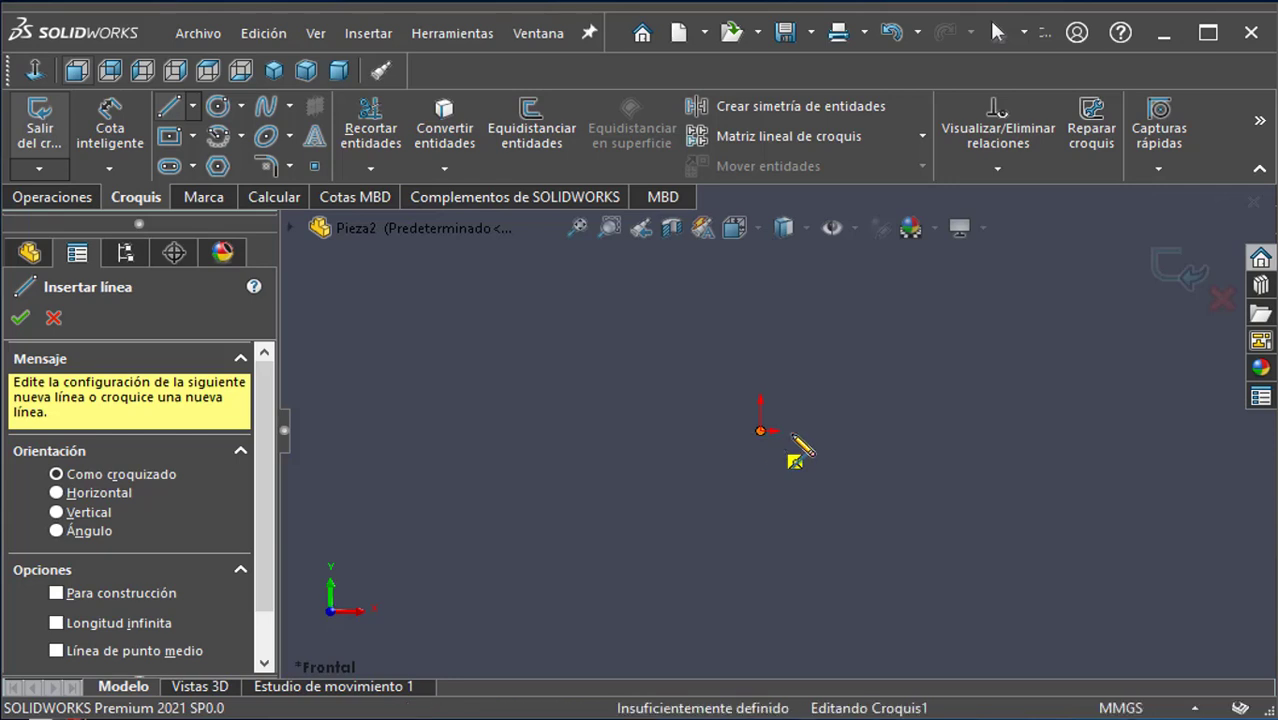
pyautogui.click(761, 431)
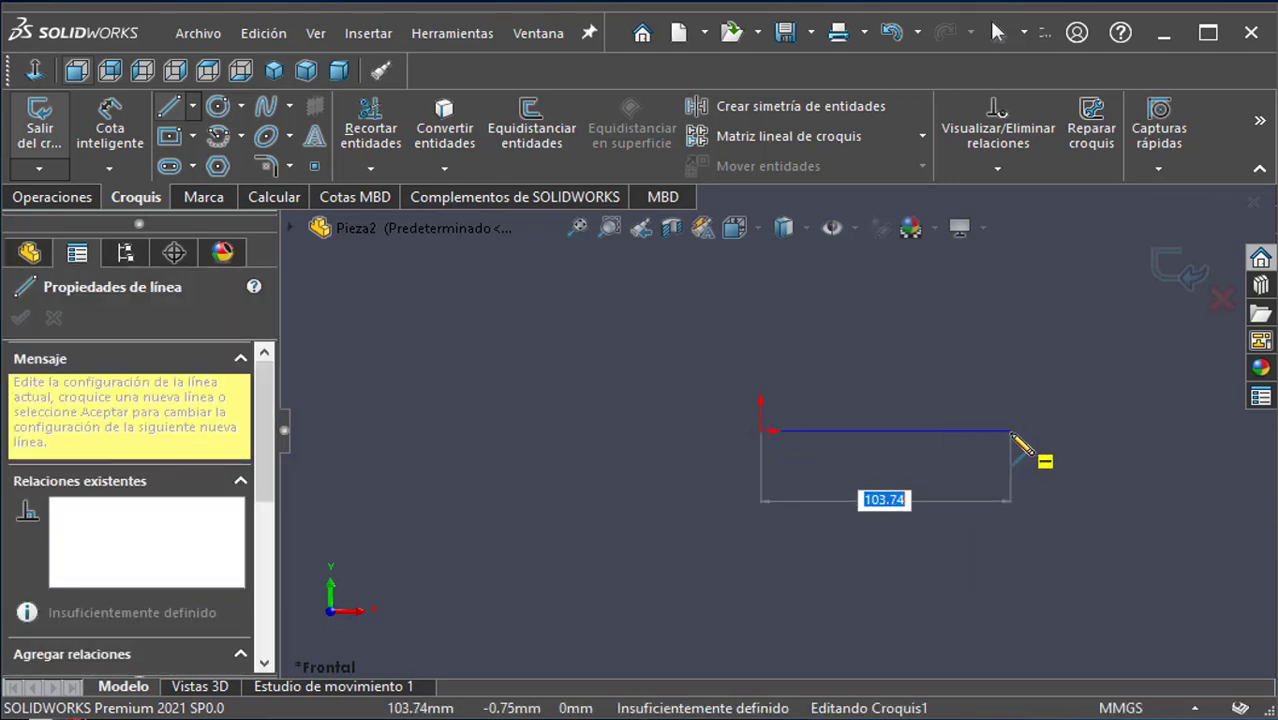
pyautogui.click(1010, 431)
pyautogui.click(1010, 392)
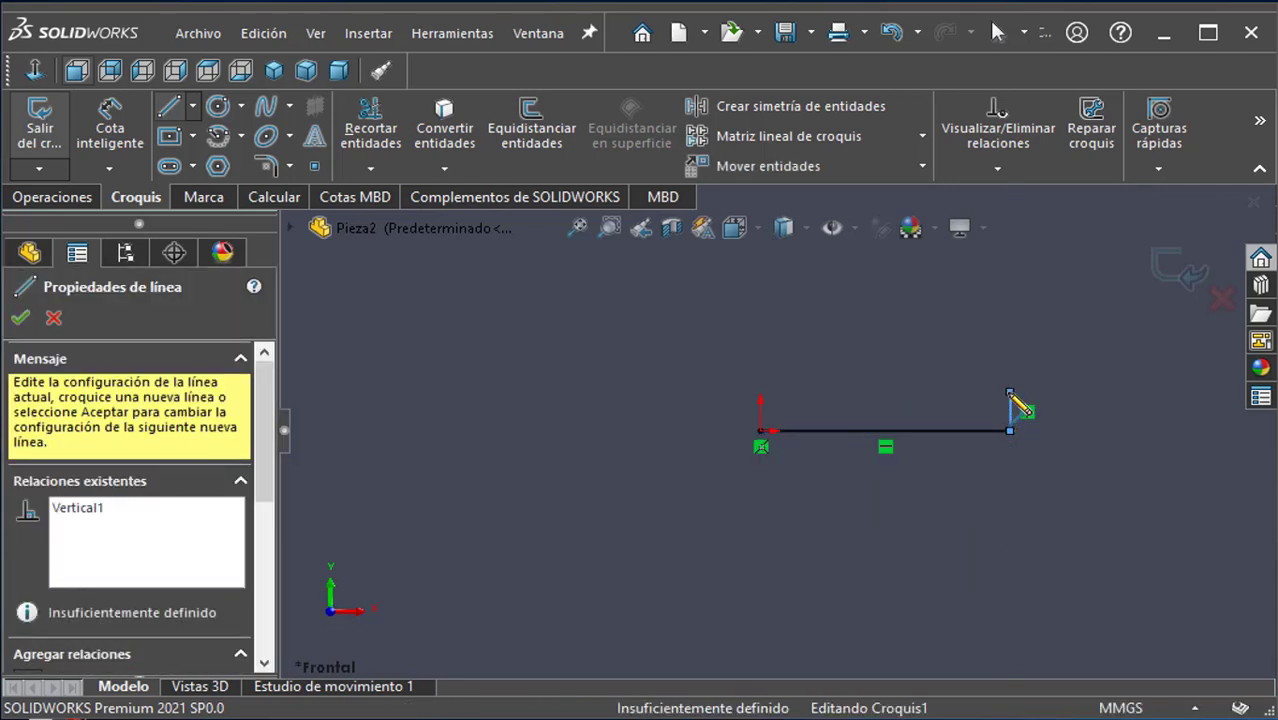
pyautogui.click(763, 394)
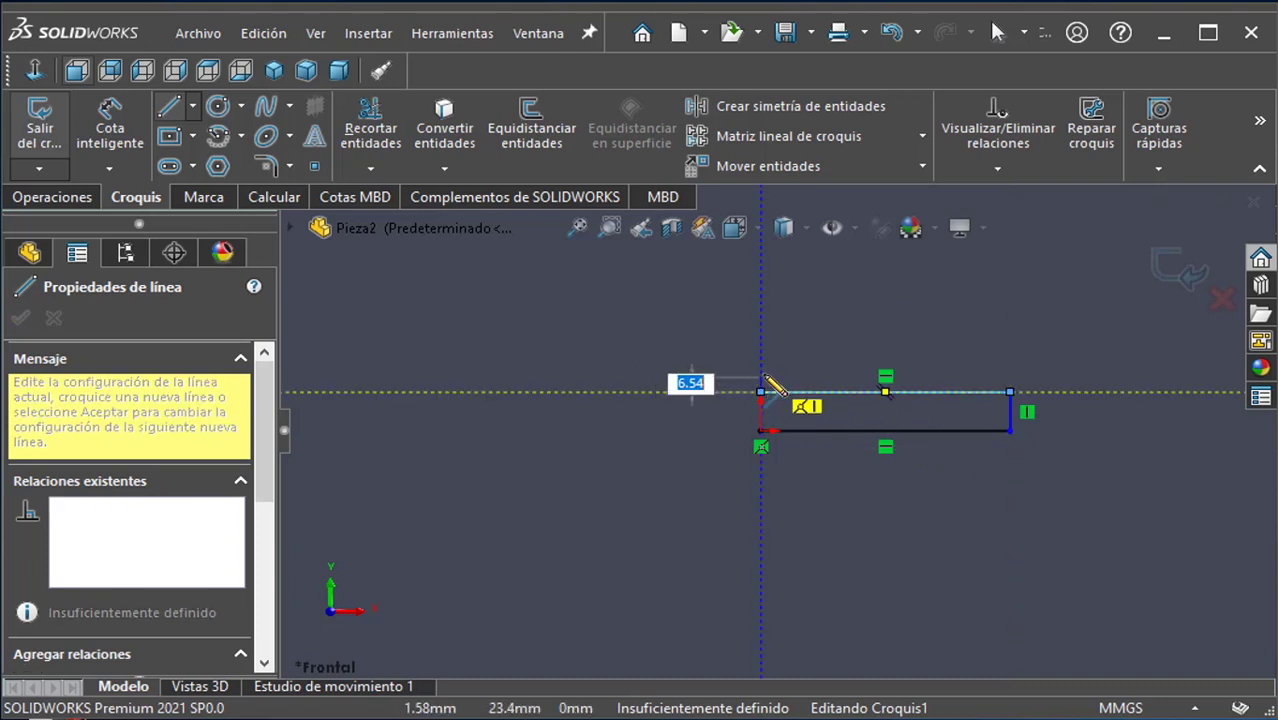
pyautogui.click(763, 366)
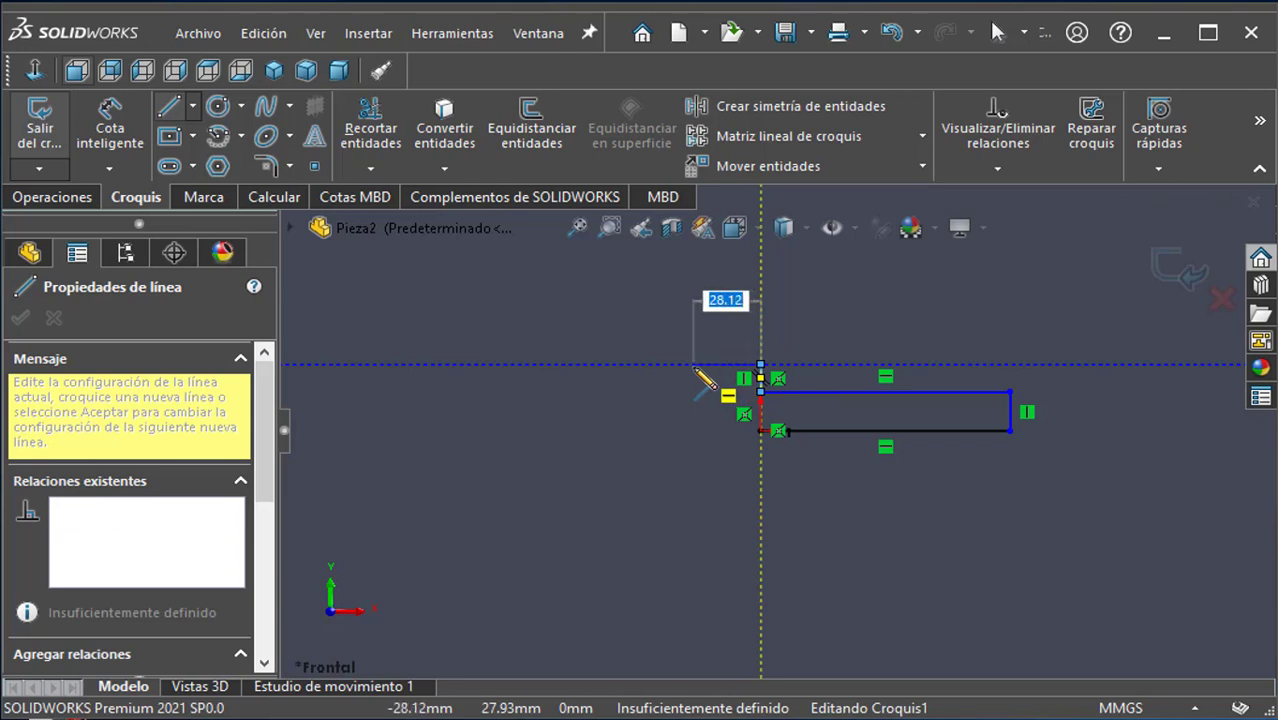
pyautogui.click(695, 366)
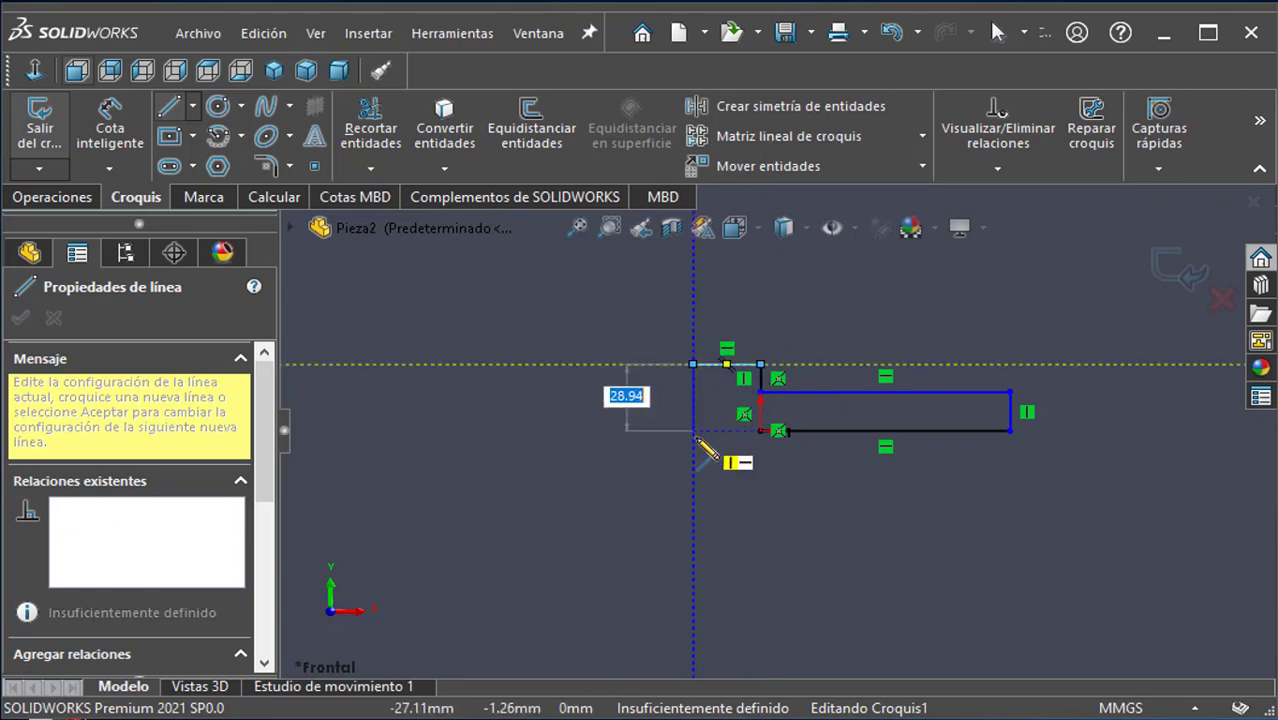
pyautogui.doubleClick(695, 440)
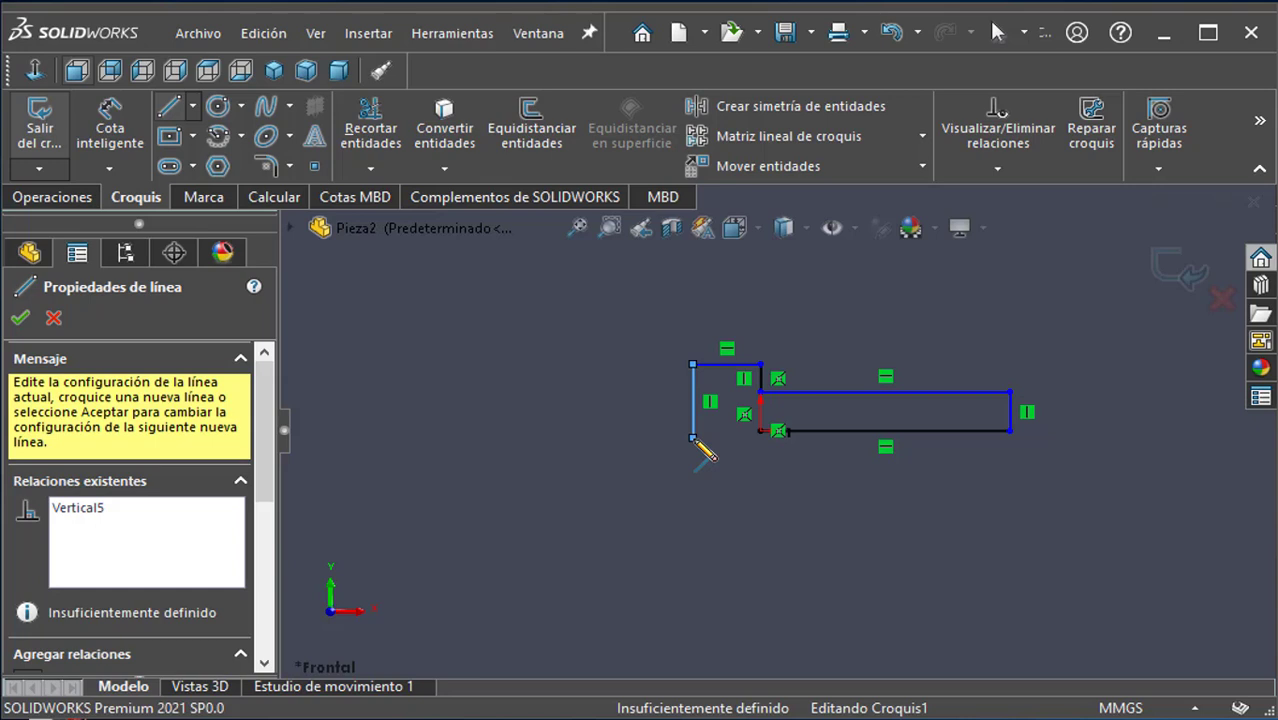
pyautogui.press('Escape')
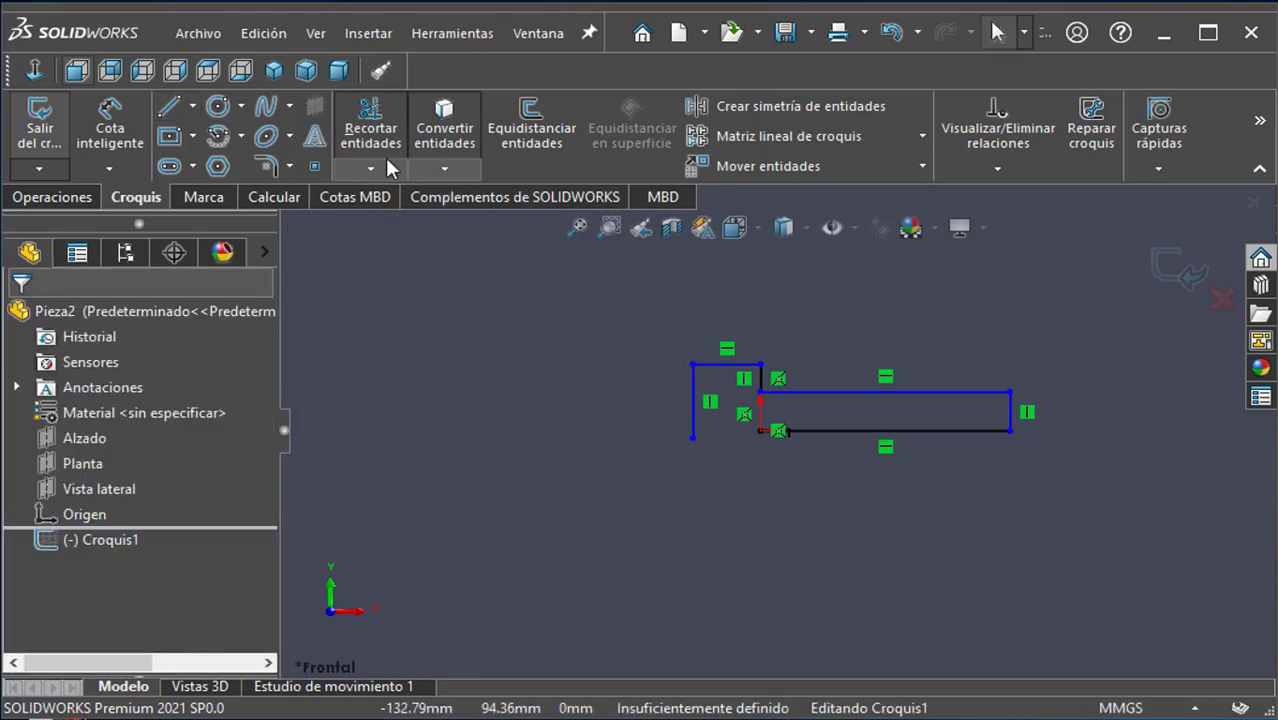
# Step: Trim away the profile's horizontal base line that starts at the origin
pyautogui.click(372, 132)
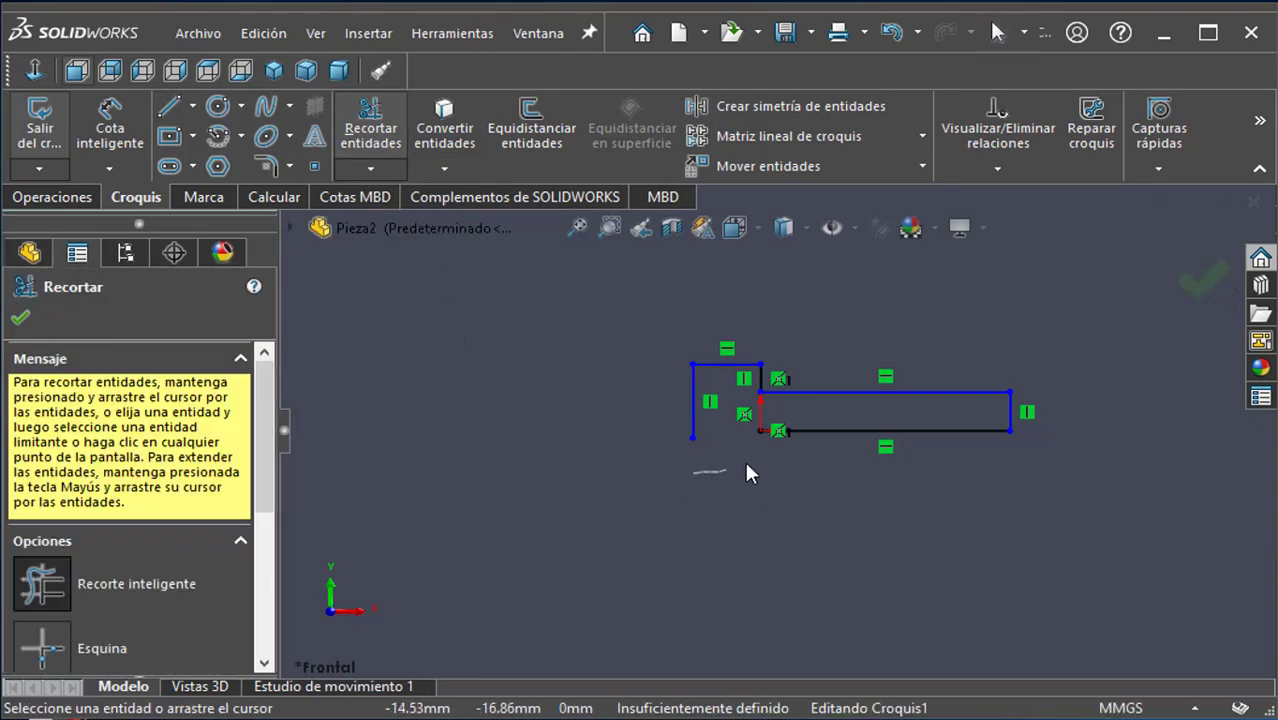
pyautogui.moveTo(748, 473); pyautogui.dragTo(835, 423)
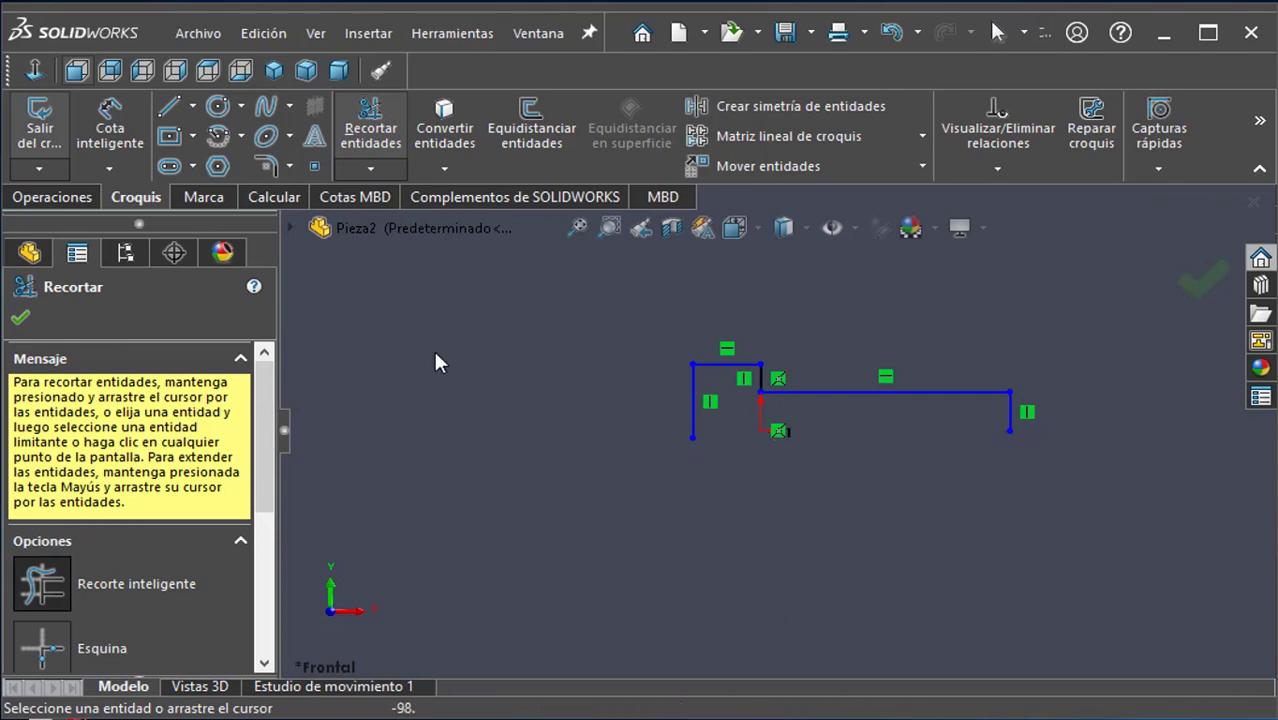
pyautogui.click(192, 105)
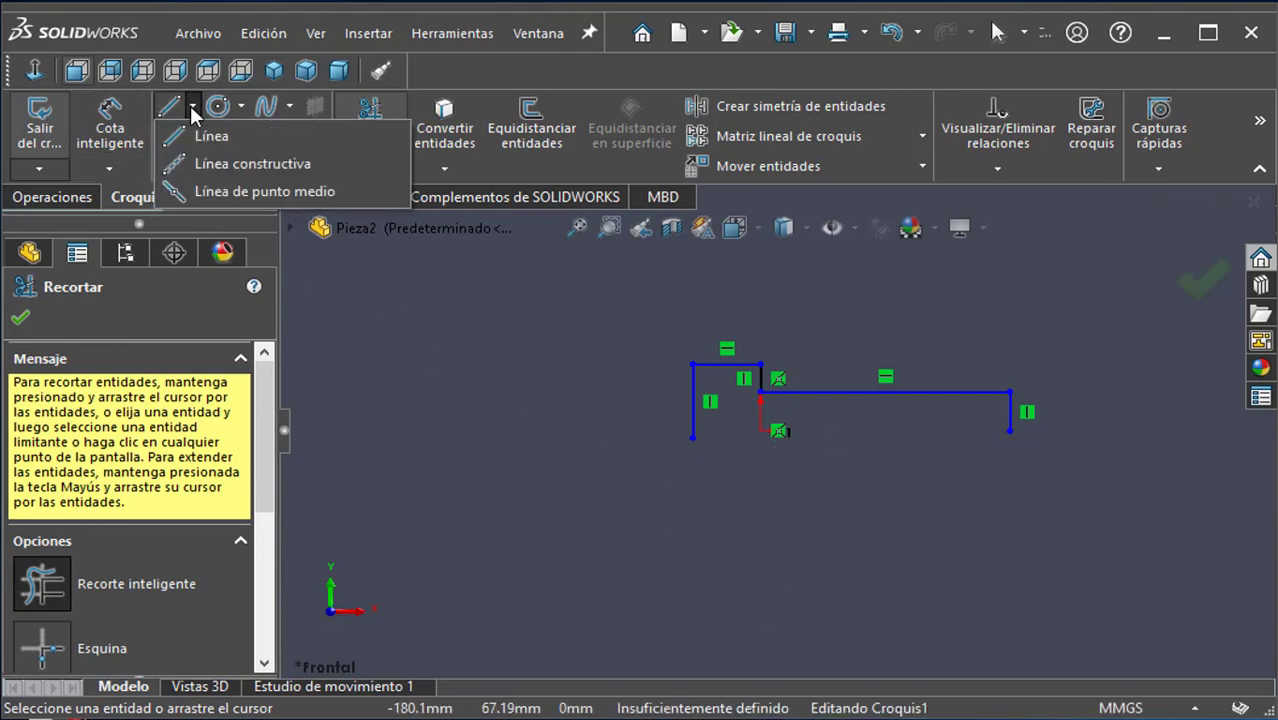
pyautogui.click(192, 164)
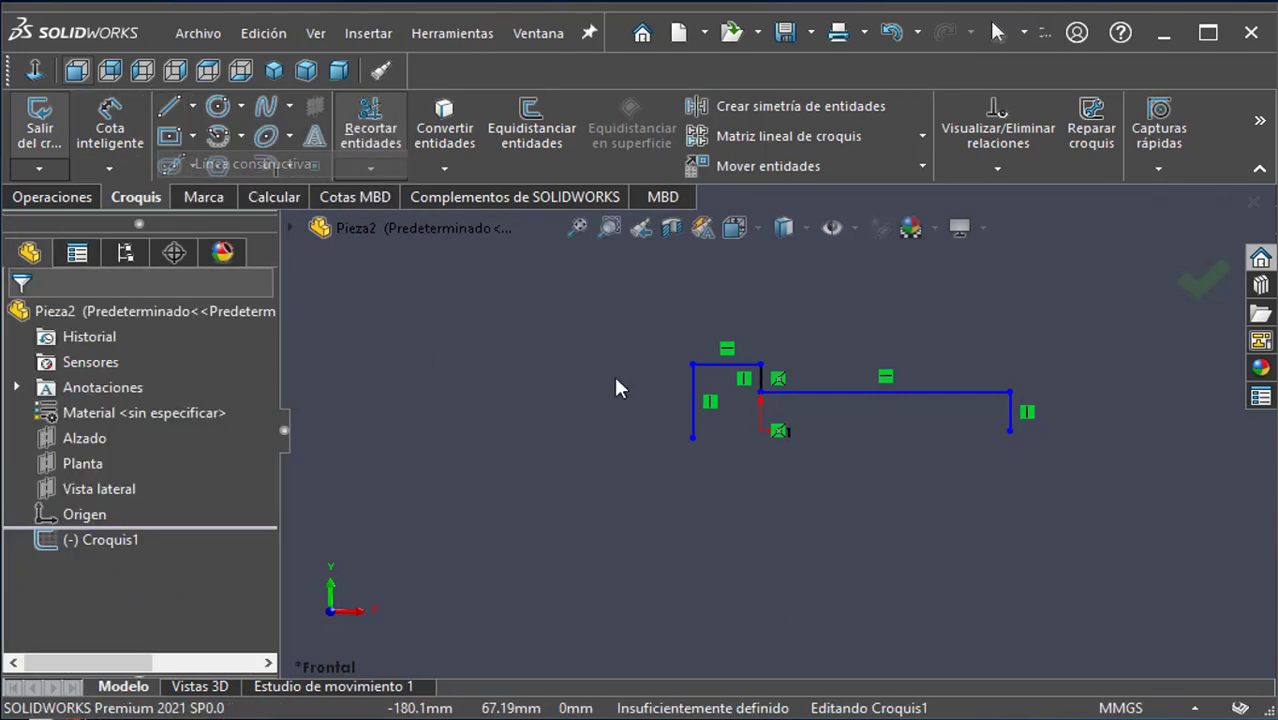
pyautogui.click(693, 437)
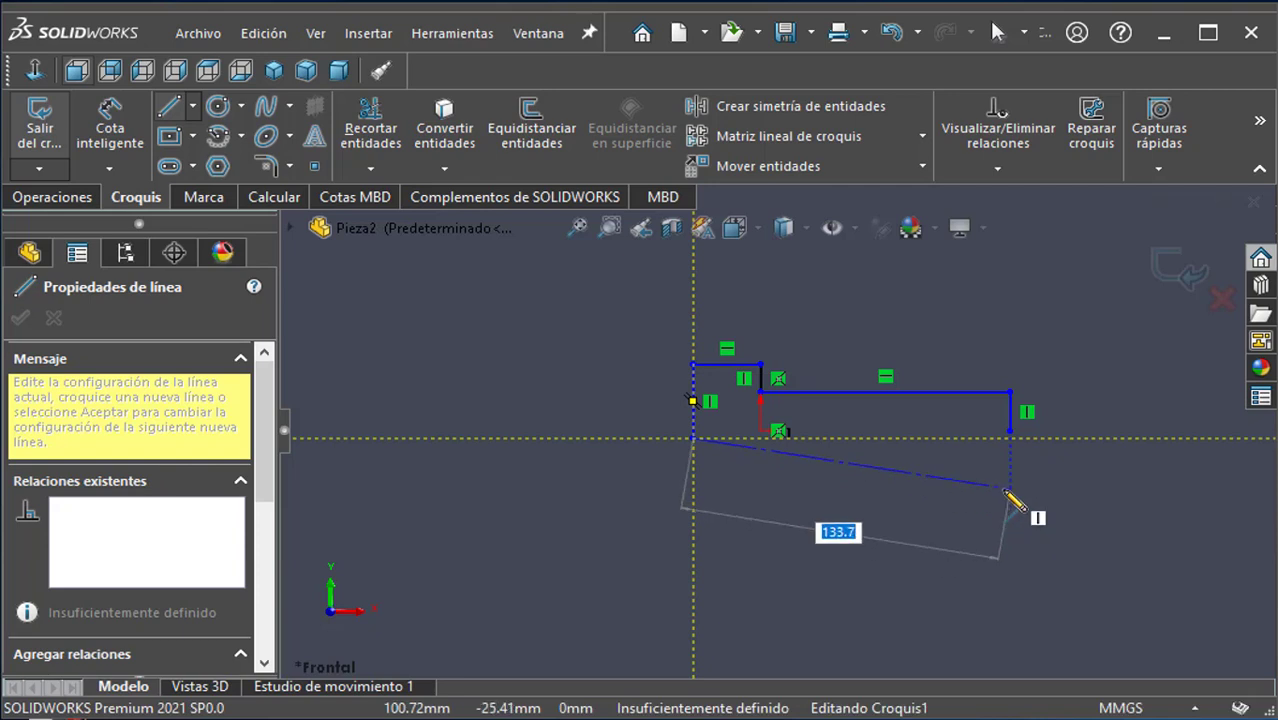
pyautogui.scroll(-3, 1006, 490)
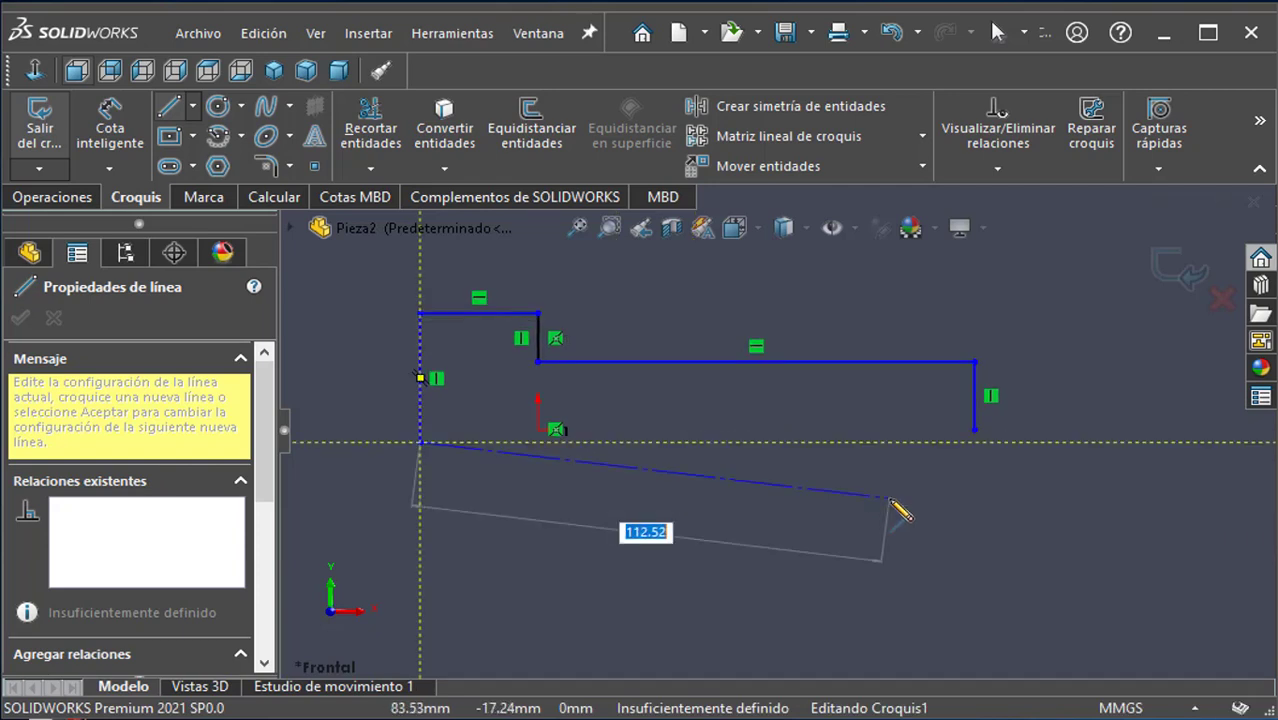
pyautogui.press('Escape')
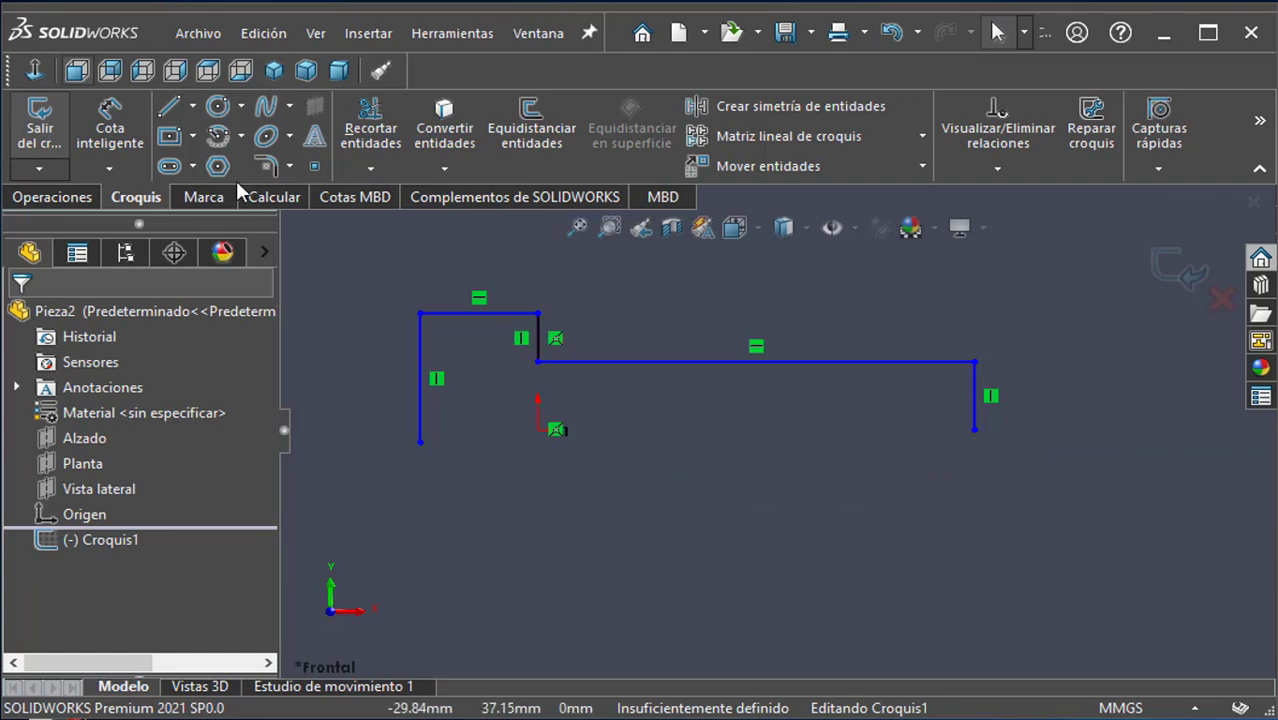
# Step: Draw a horizontal construction line about 104 mm long from the origin to the lower end of the shaft's vertical end line
pyautogui.click(192, 106)
pyautogui.click(214, 164)
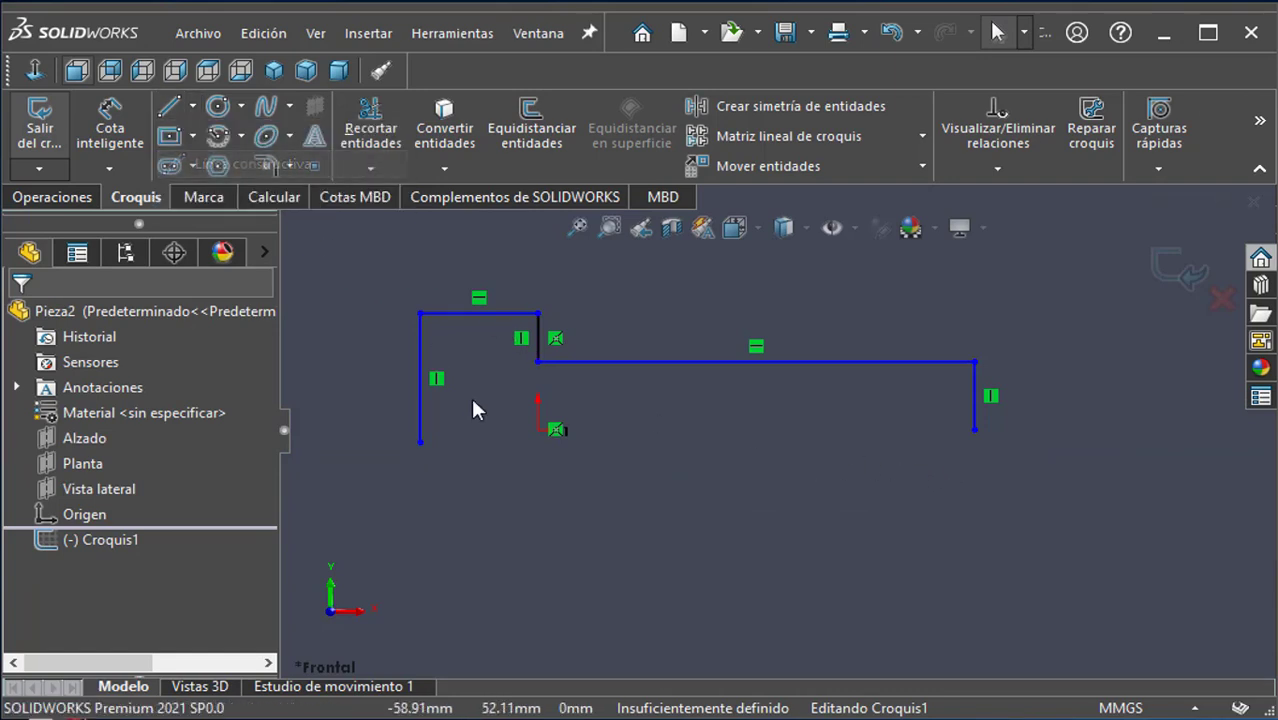
pyautogui.click(538, 430)
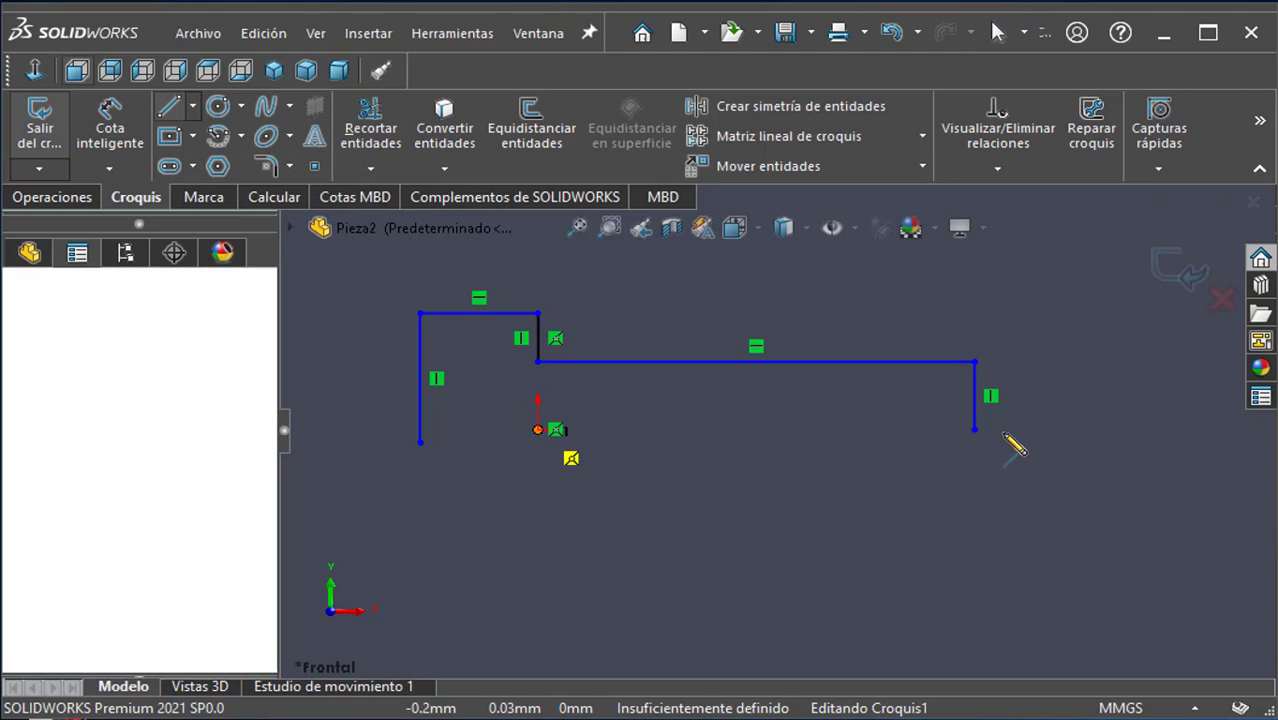
pyautogui.click(975, 430)
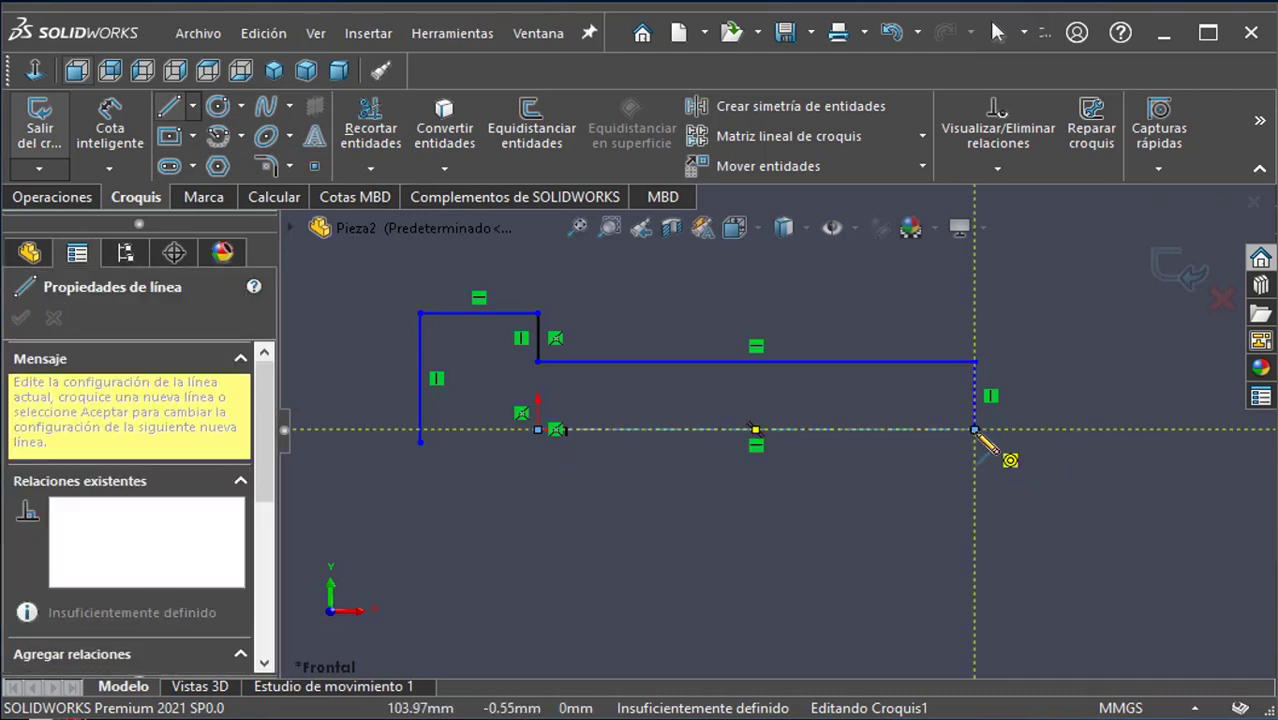
pyautogui.press('Escape')
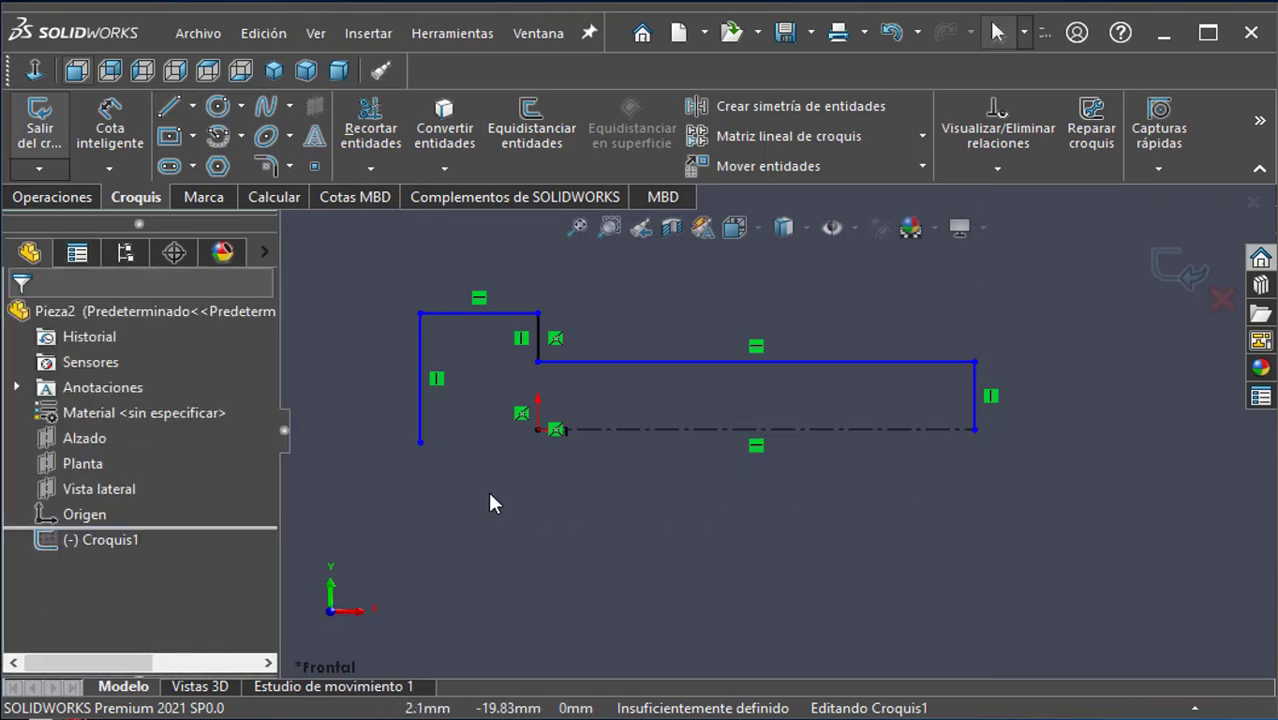
# Step: Shorten the head's outer vertical line so its lower endpoint sits level with the origin
pyautogui.click(421, 443)
pyautogui.moveTo(421, 421); pyautogui.dragTo(420, 429)
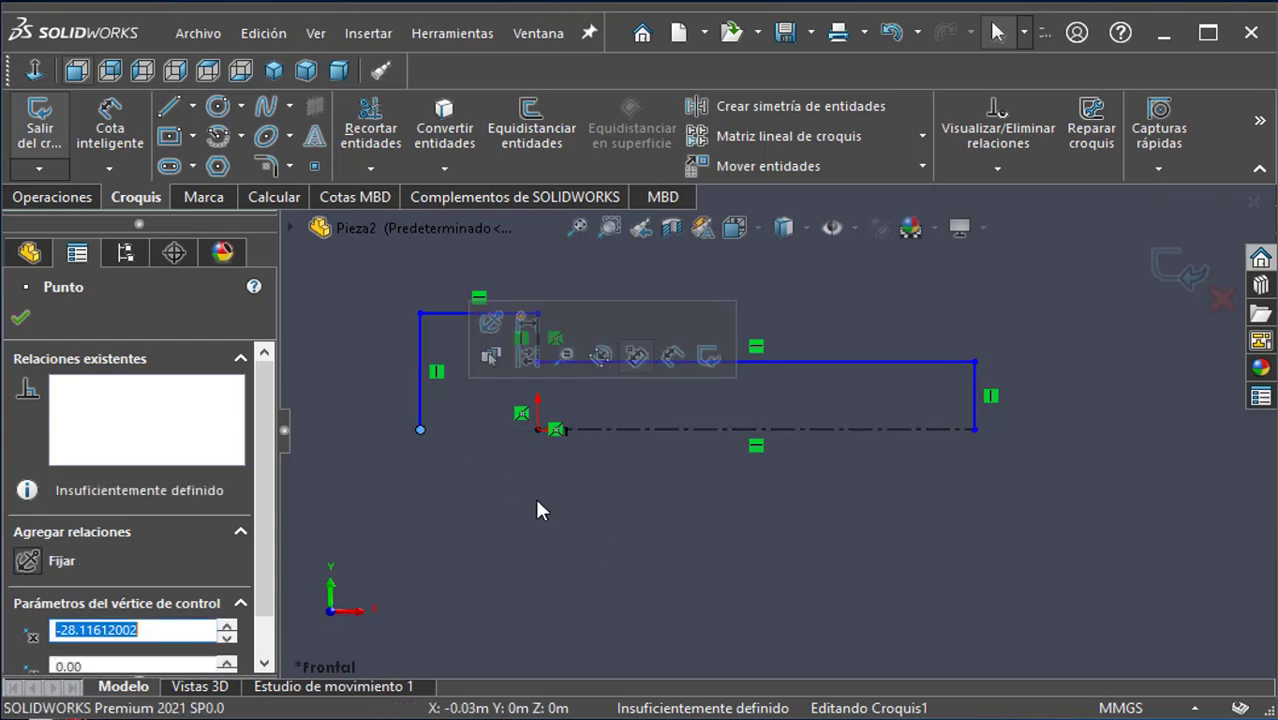
# Step: Delete the construction line's Coincident relation at the origin and extend that end to the lower endpoint of the head's outer vertical line
pyautogui.click(523, 415)
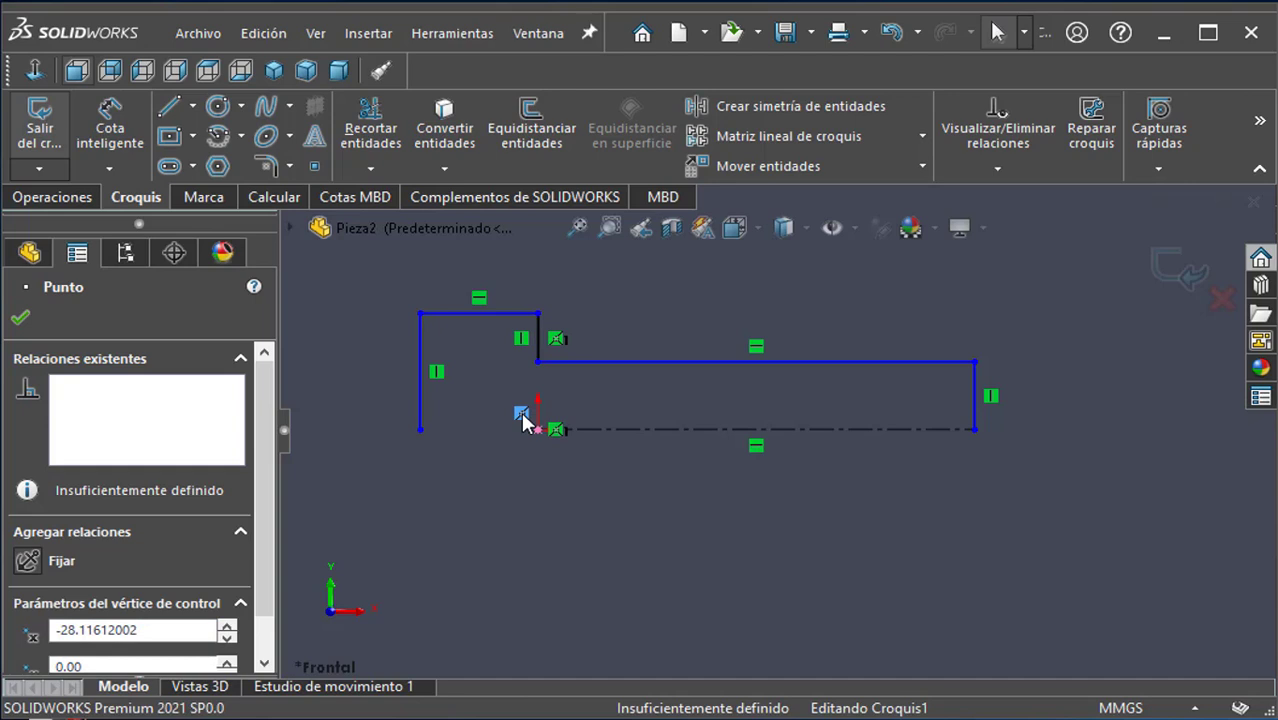
pyautogui.press('Delete')
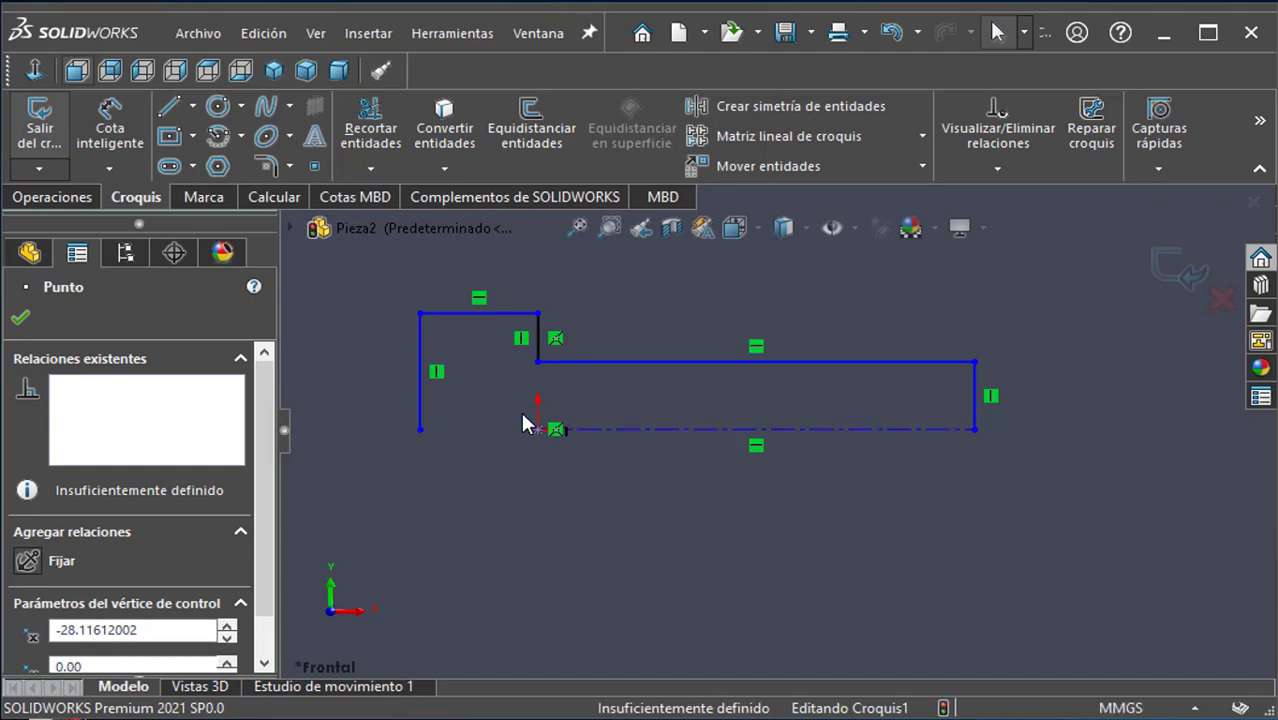
pyautogui.click(580, 490)
pyautogui.moveTo(540, 431); pyautogui.dragTo(420, 431)
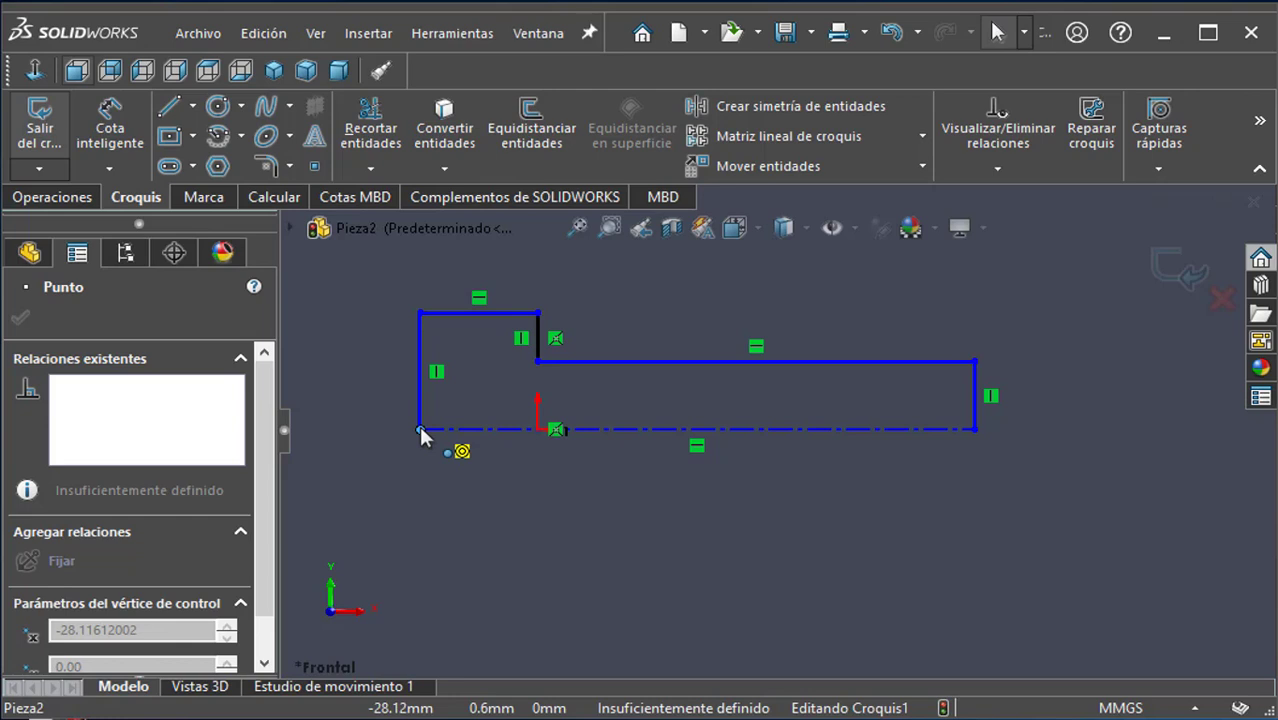
# Step: Dimension the short vertical line at the shaft end of the profile and set it to 7.5 mm
pyautogui.moveTo(421, 433); pyautogui.dragTo(420, 433)
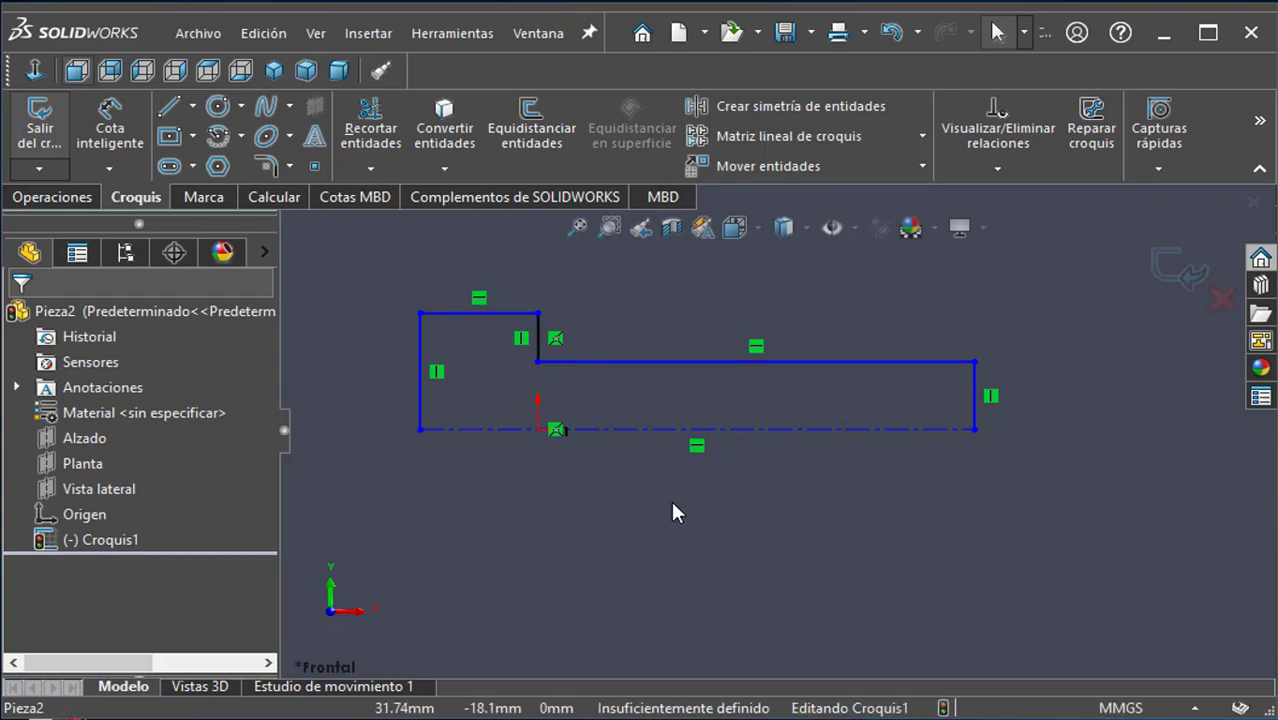
pyautogui.click(120, 140)
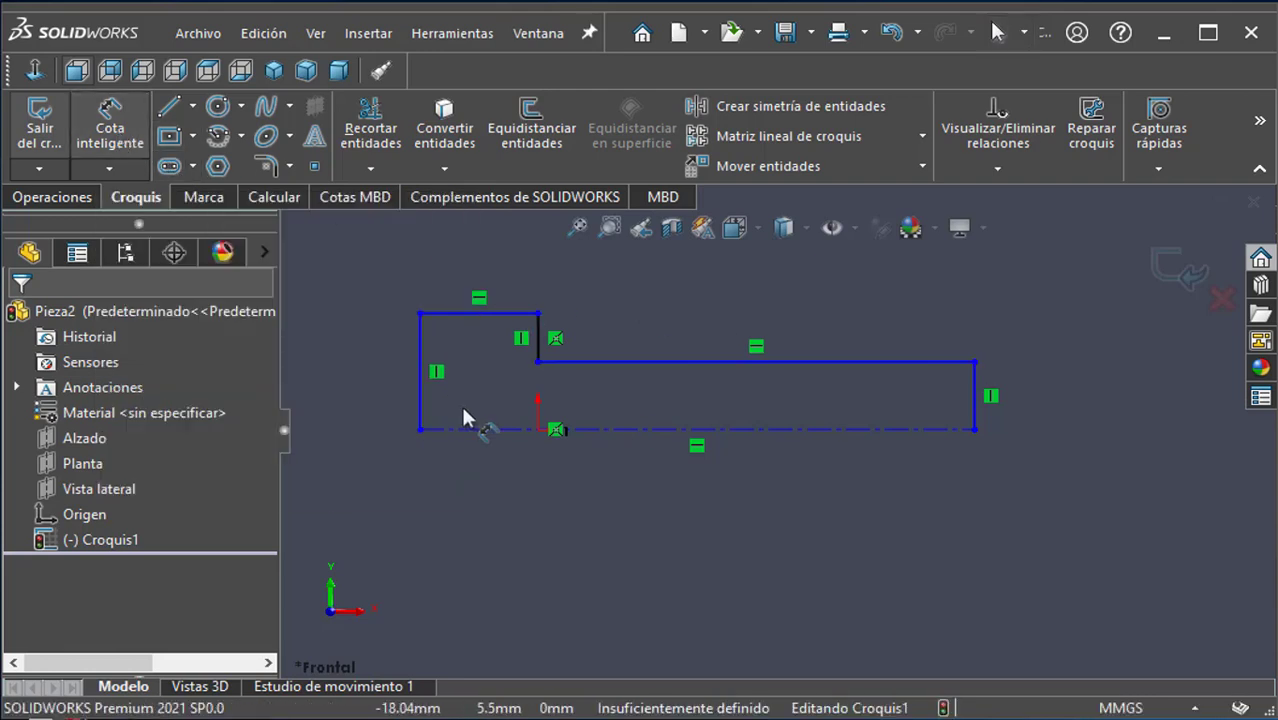
pyautogui.click(976, 394)
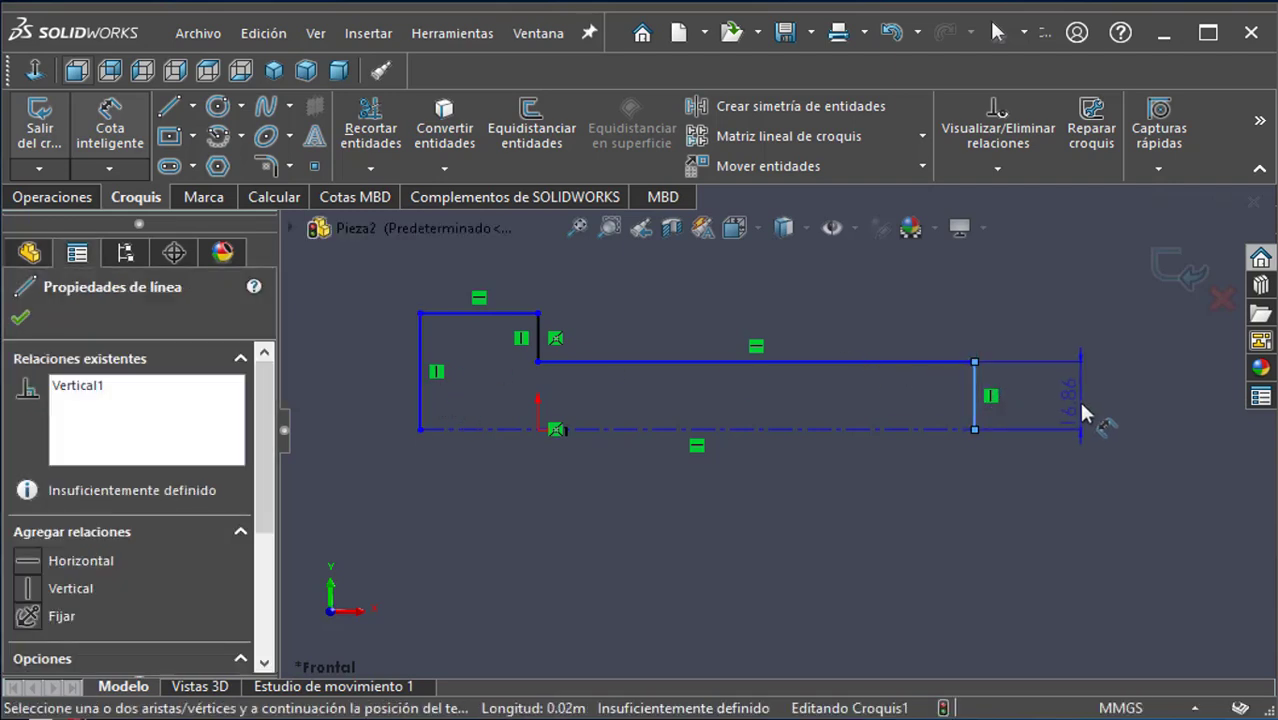
pyautogui.click(1078, 398)
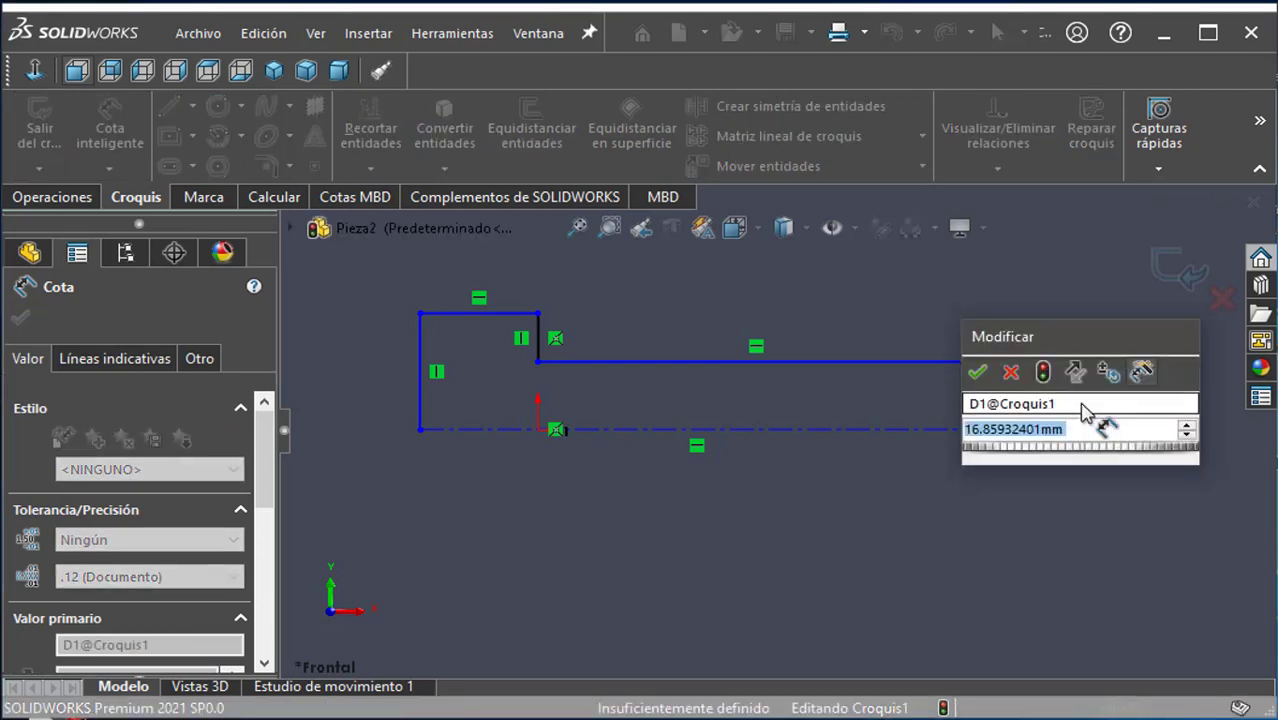
pyautogui.write('7,5')
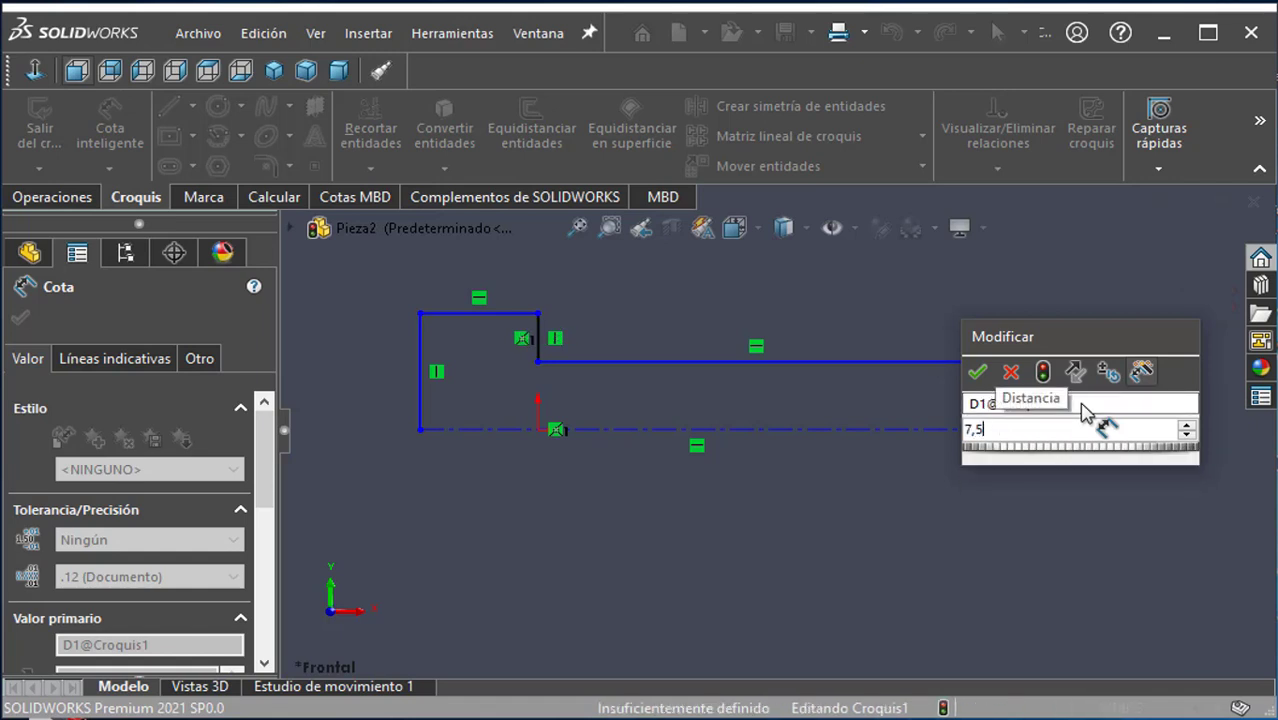
pyautogui.press('Return')
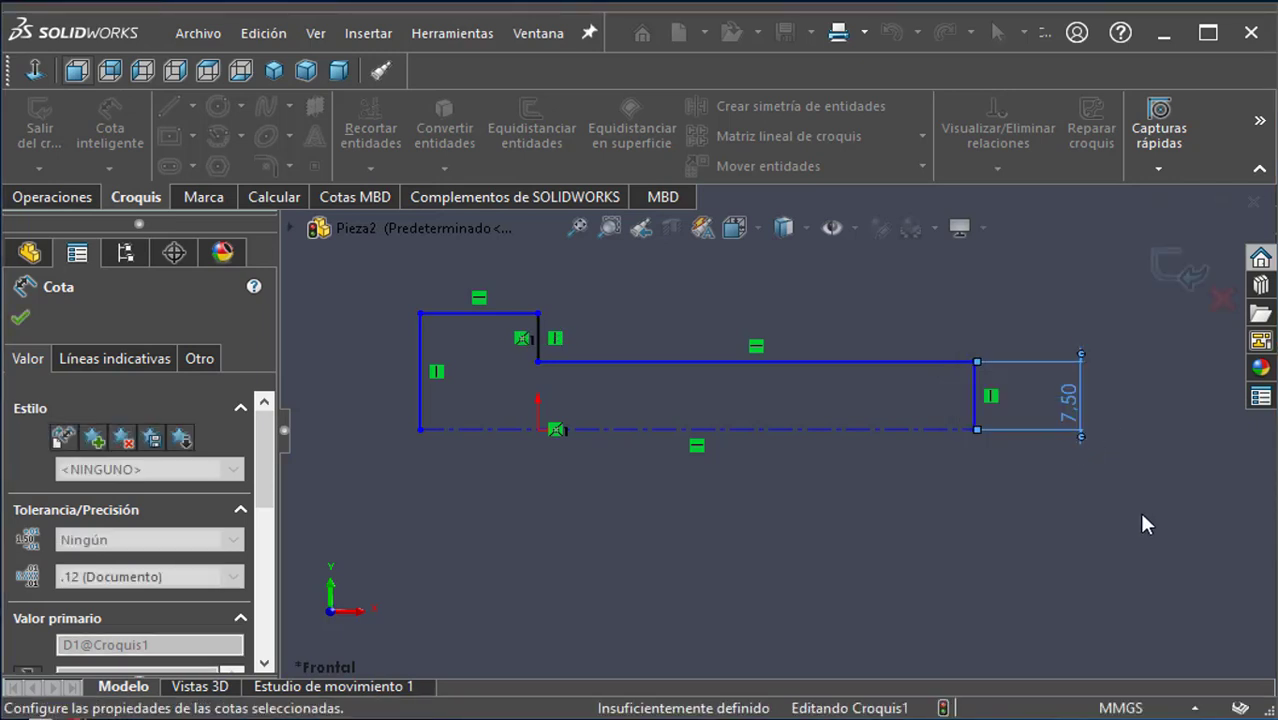
# Step: Delete the height dimension from the short vertical line at the shaft end
pyautogui.click(1032, 431)
pyautogui.press('Delete')
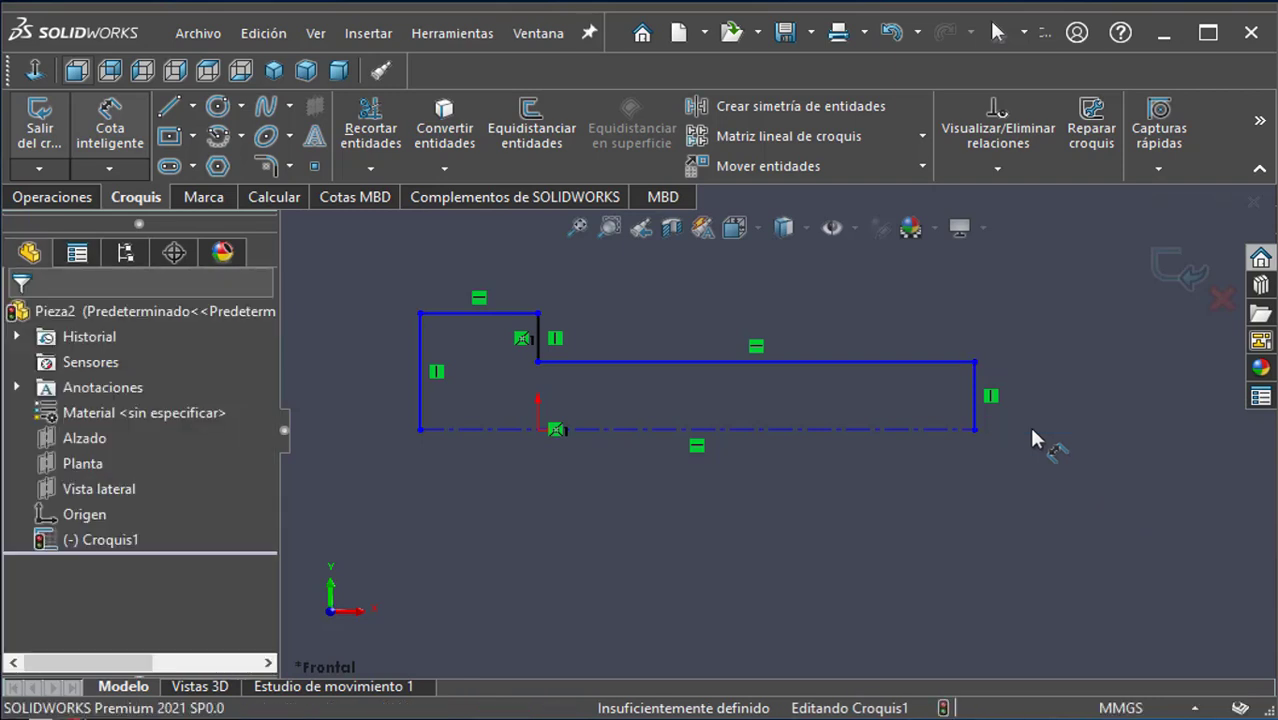
pyautogui.click(975, 362)
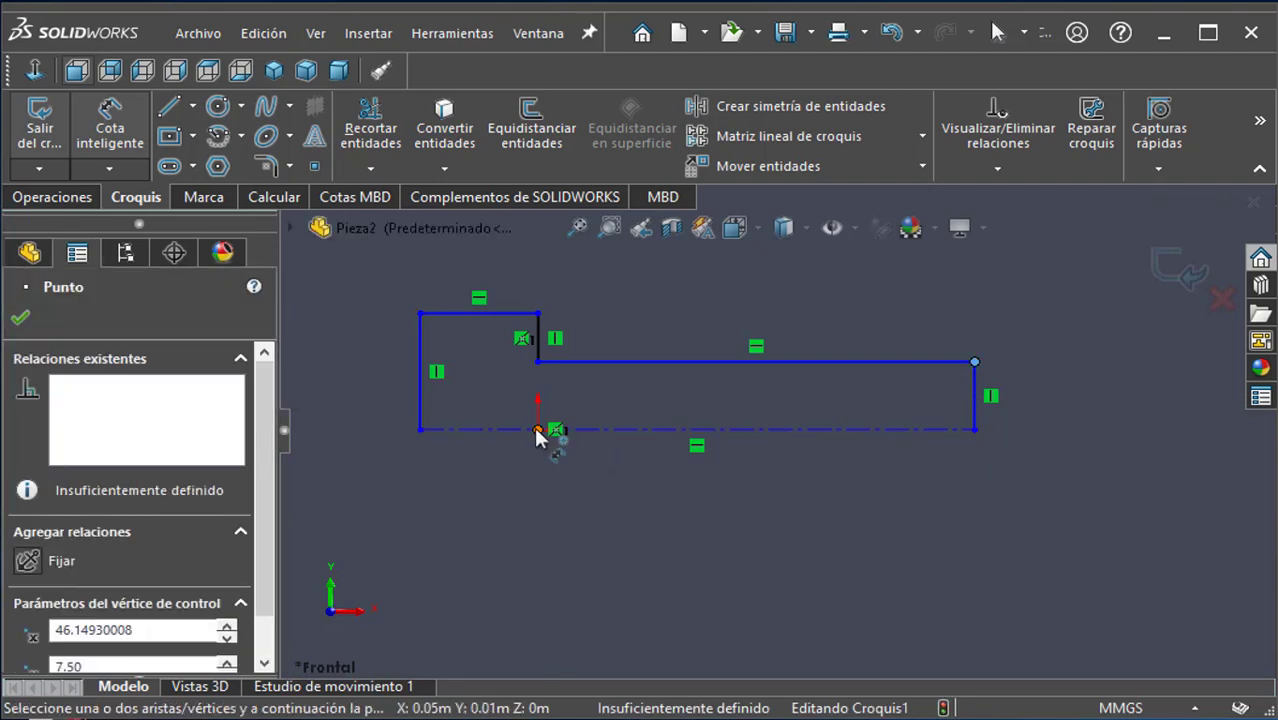
pyautogui.moveTo(540, 431)
pyautogui.mouseDown()
pyautogui.moveTo(996, 458)
pyautogui.moveTo(1036, 542)
pyautogui.moveTo(956, 585)
pyautogui.moveTo(881, 594)
pyautogui.moveTo(1027, 437)
pyautogui.mouseUp()
pyautogui.press('Escape')
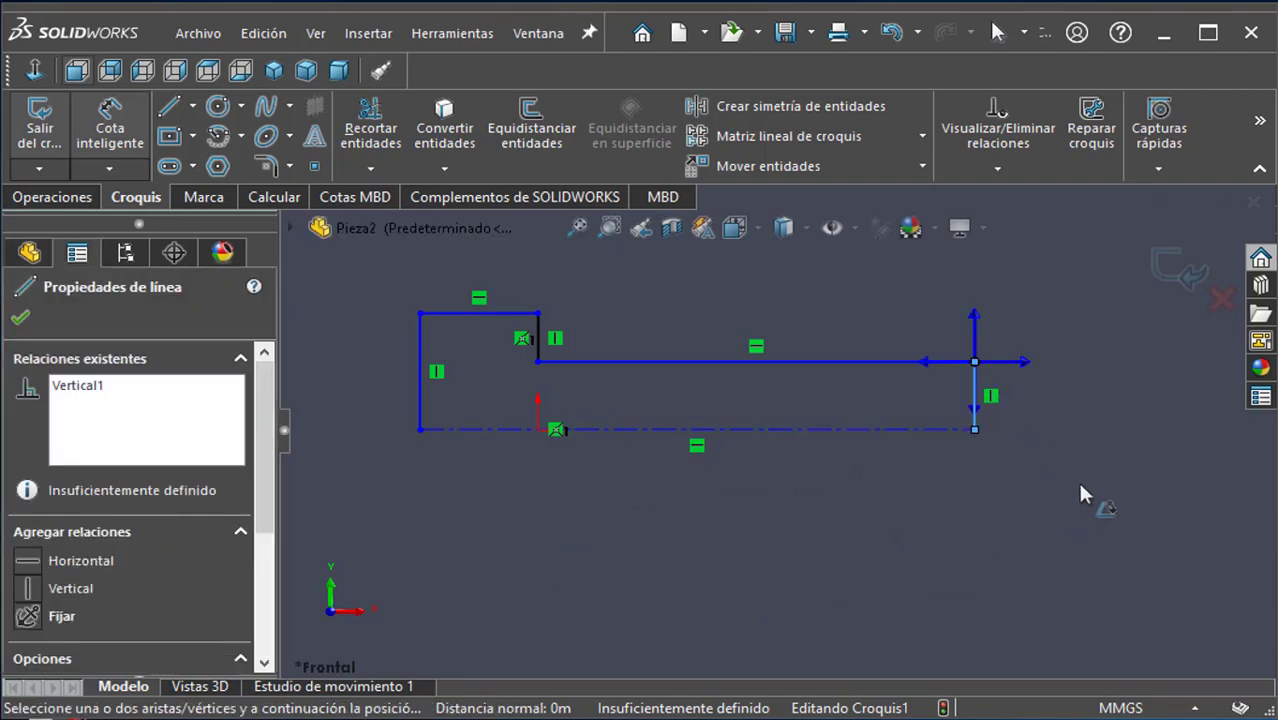
pyautogui.press('Escape')
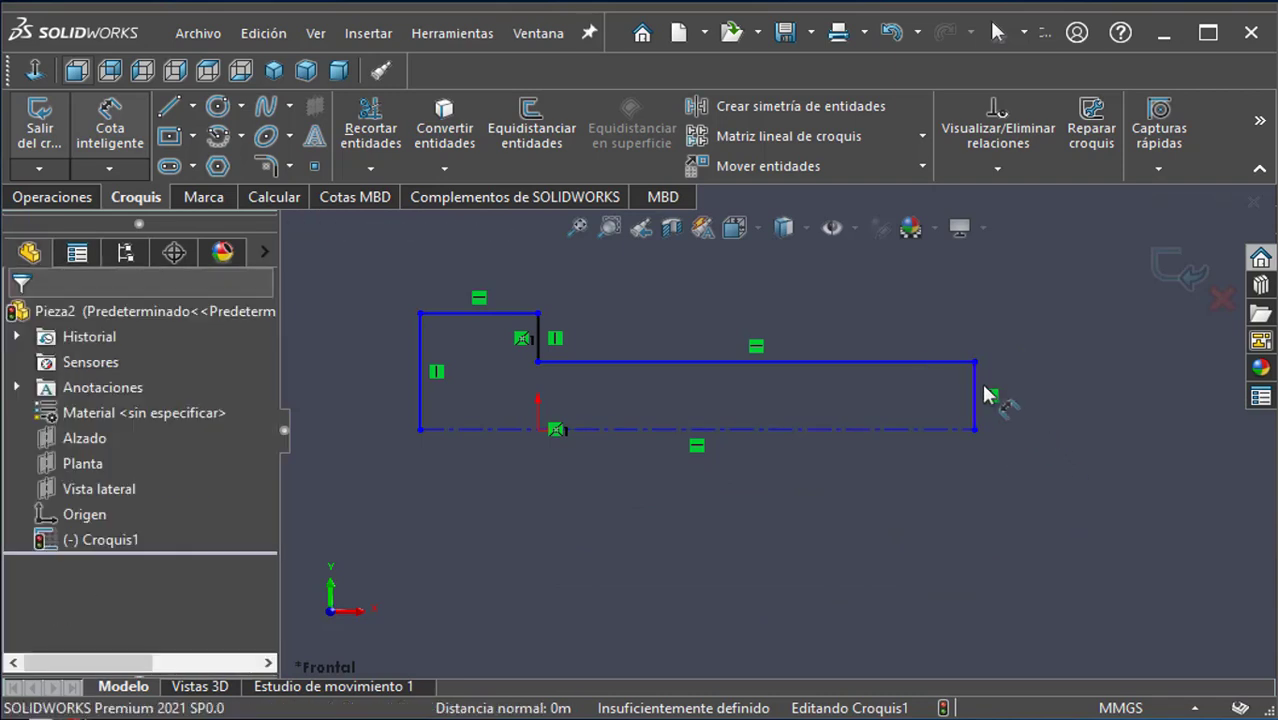
pyautogui.click(977, 425)
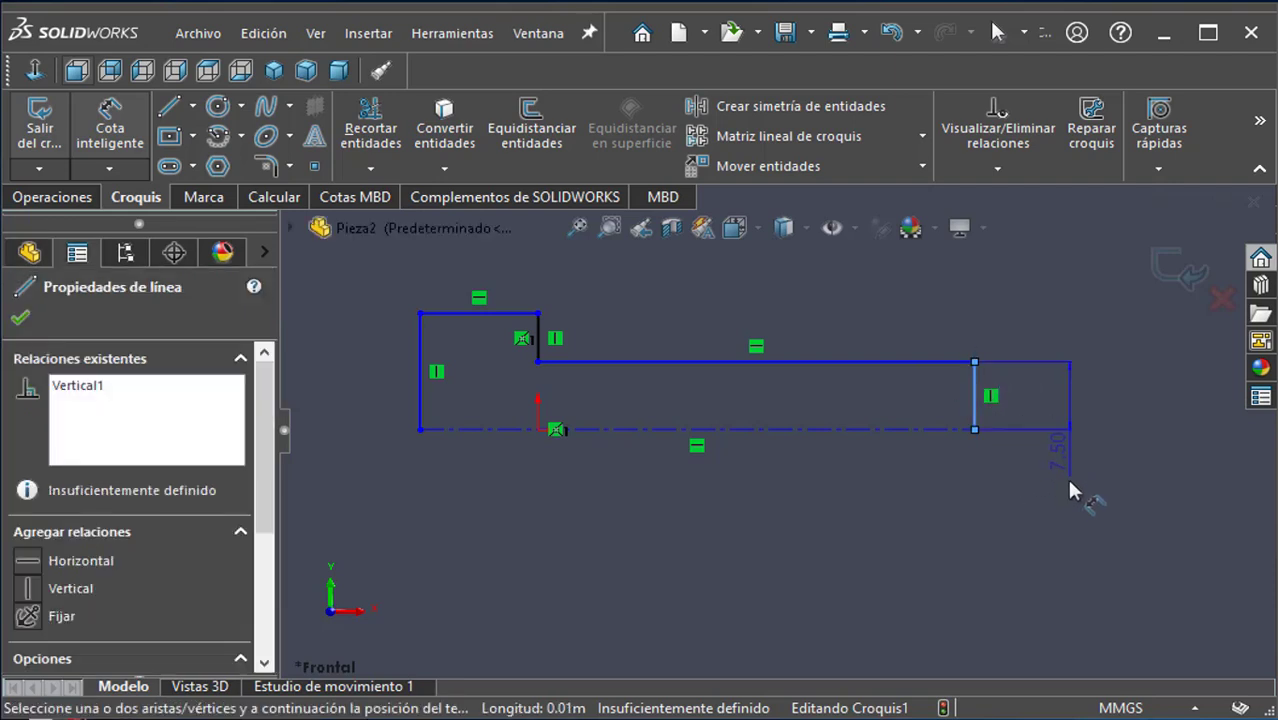
pyautogui.click(539, 429)
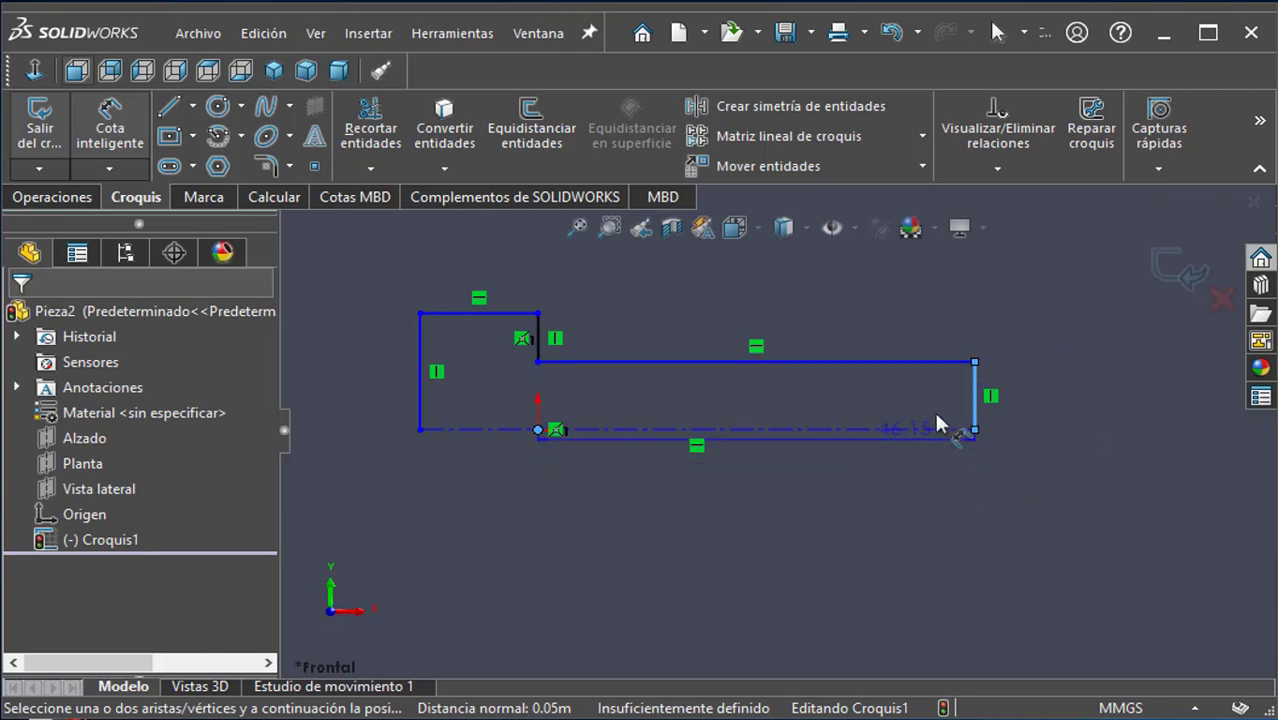
pyautogui.press('Escape')
pyautogui.press('Escape')
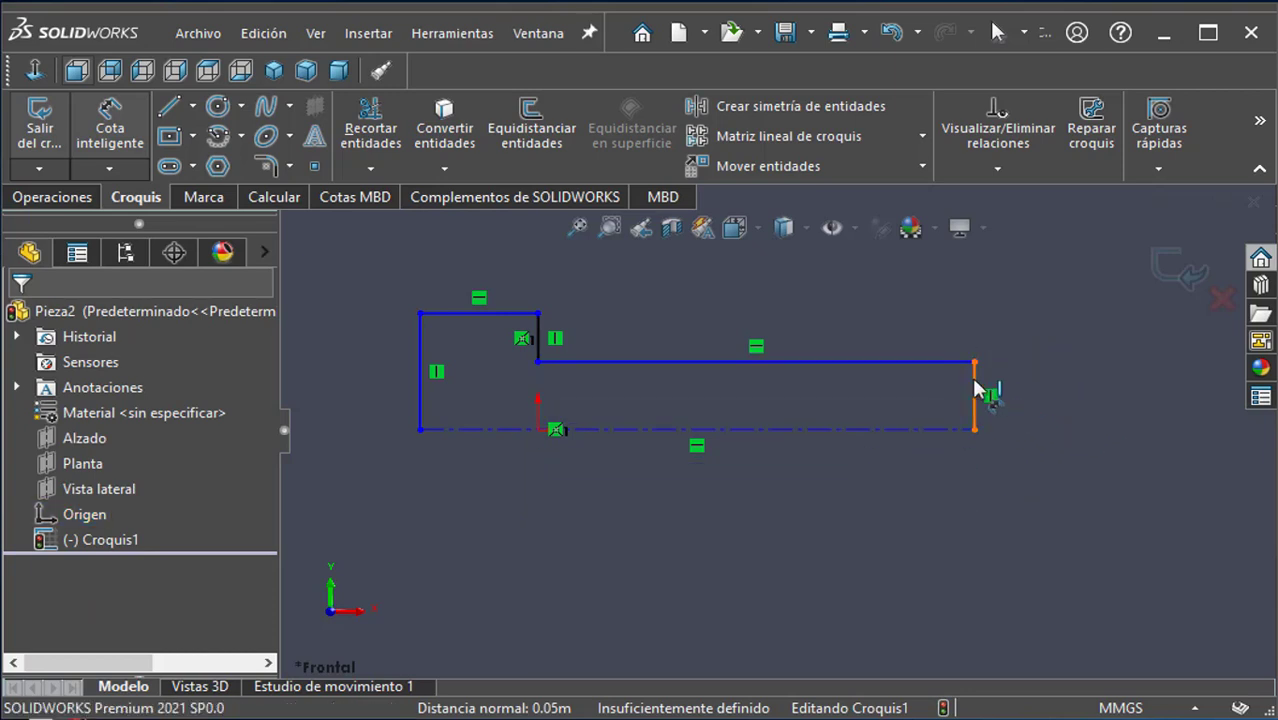
# Step: Add the height dimension to the shaft-end vertical line again, accepting 7.50 mm
pyautogui.click(975, 380)
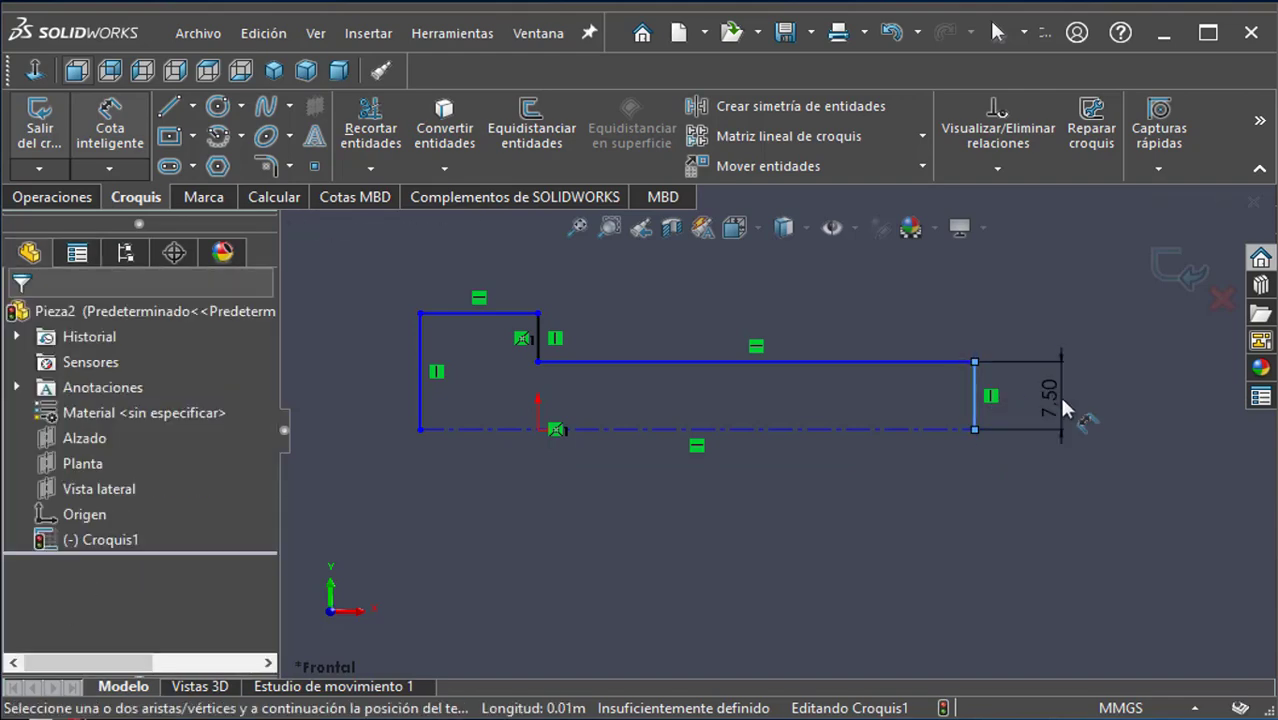
pyautogui.click(1062, 399)
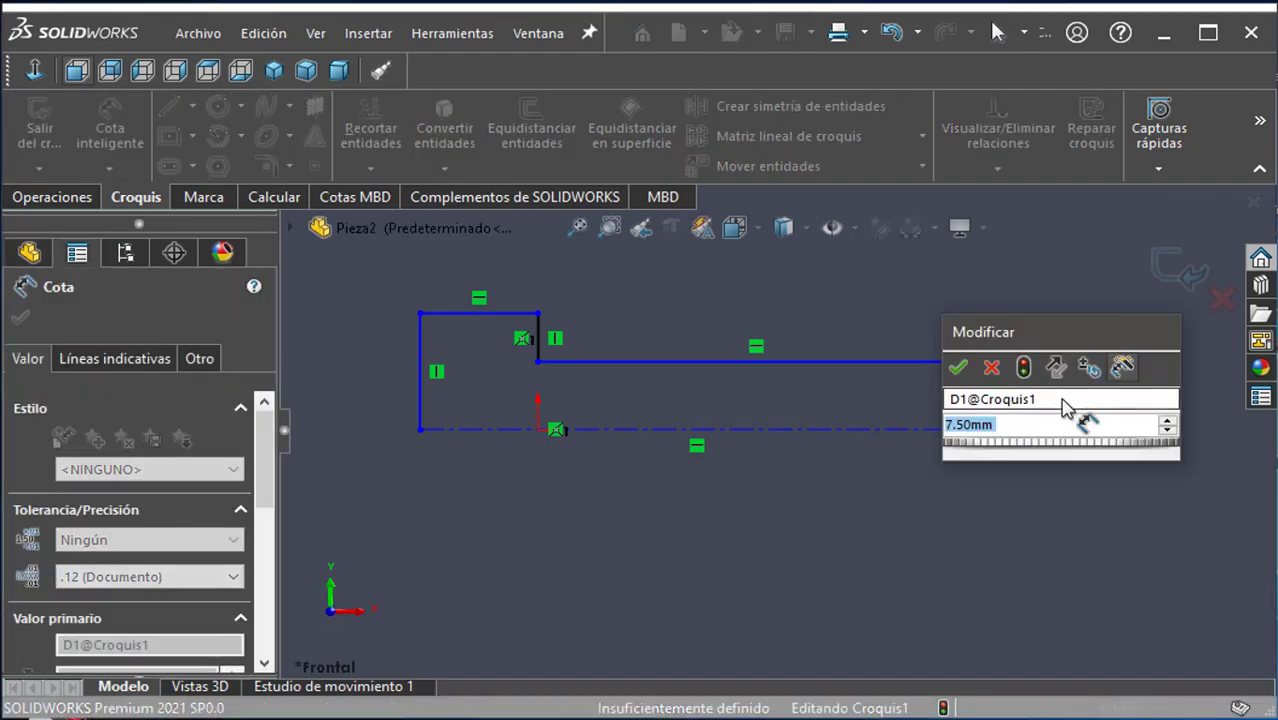
pyautogui.press('Return')
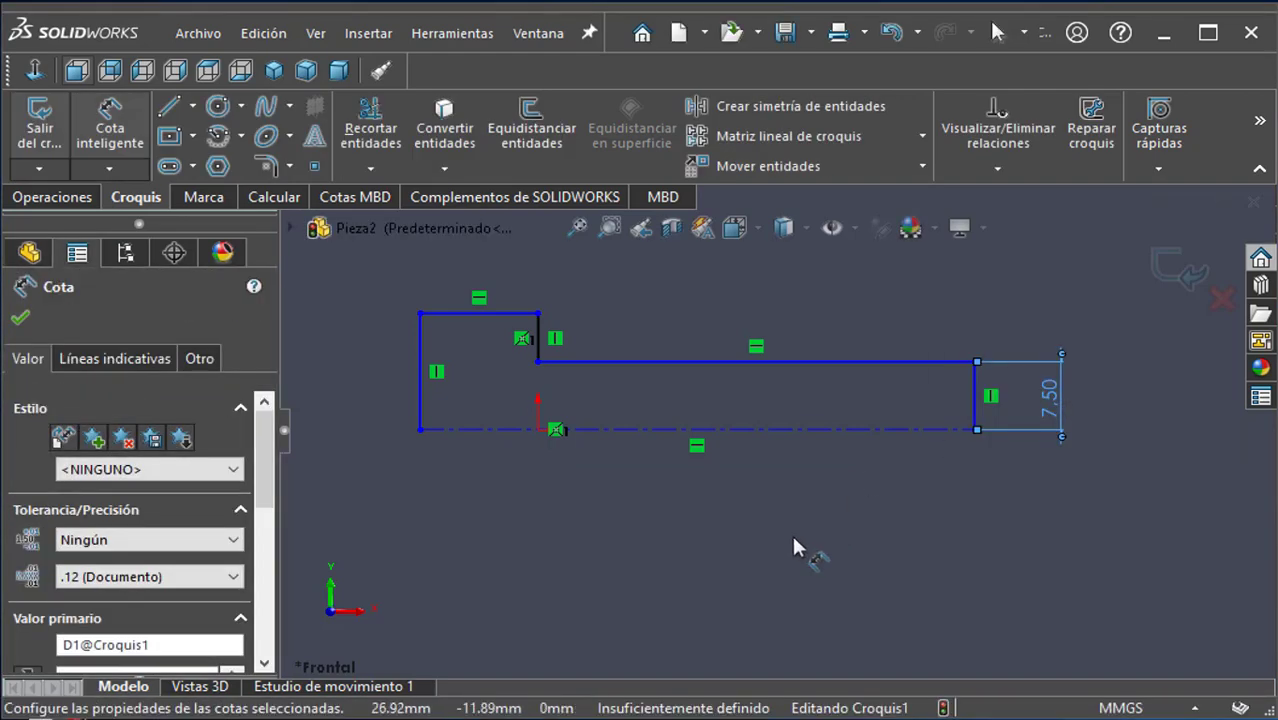
pyautogui.click(793, 539)
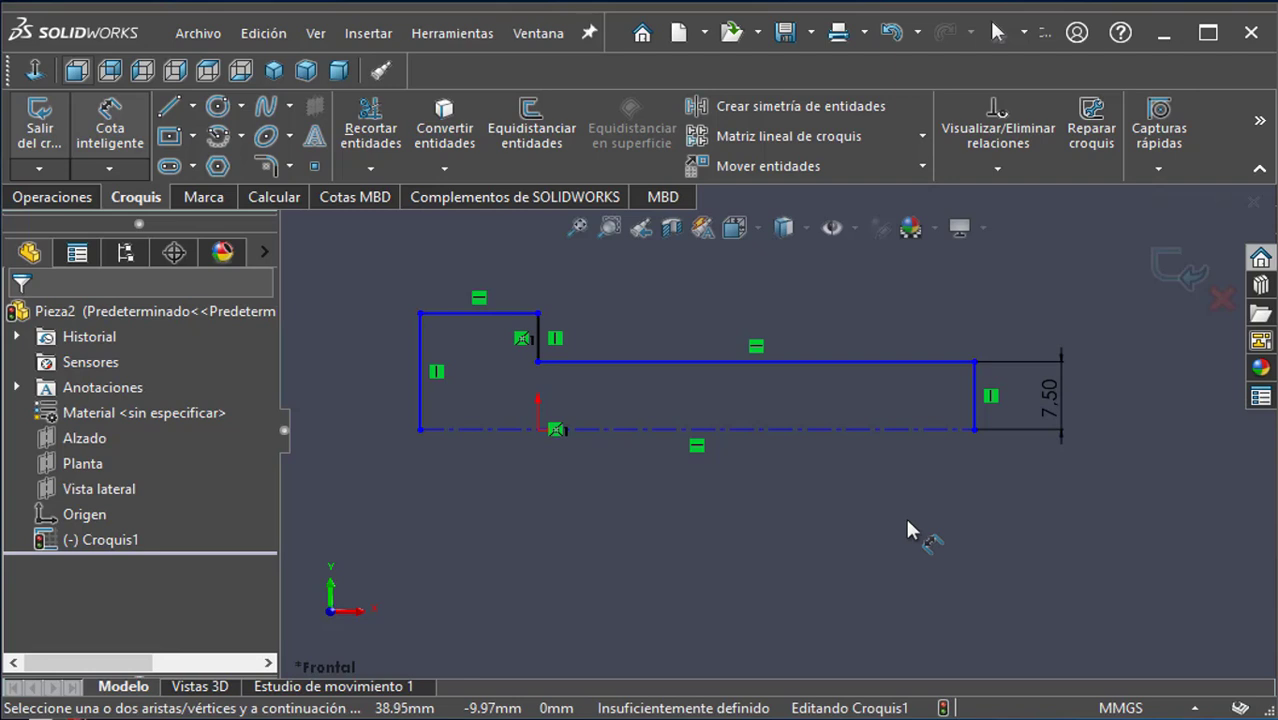
# Step: Dimension the long horizontal line along the top of the shaft and set its length to 45 mm
pyautogui.click(656, 364)
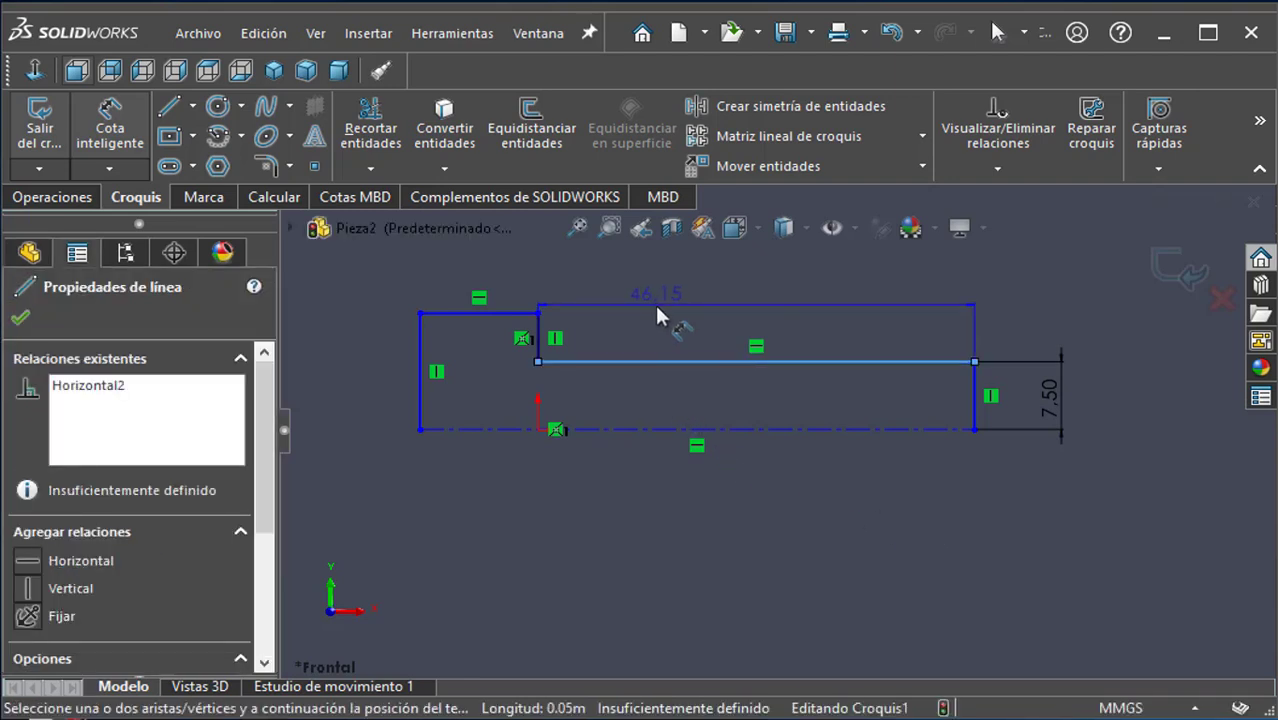
pyautogui.click(697, 318)
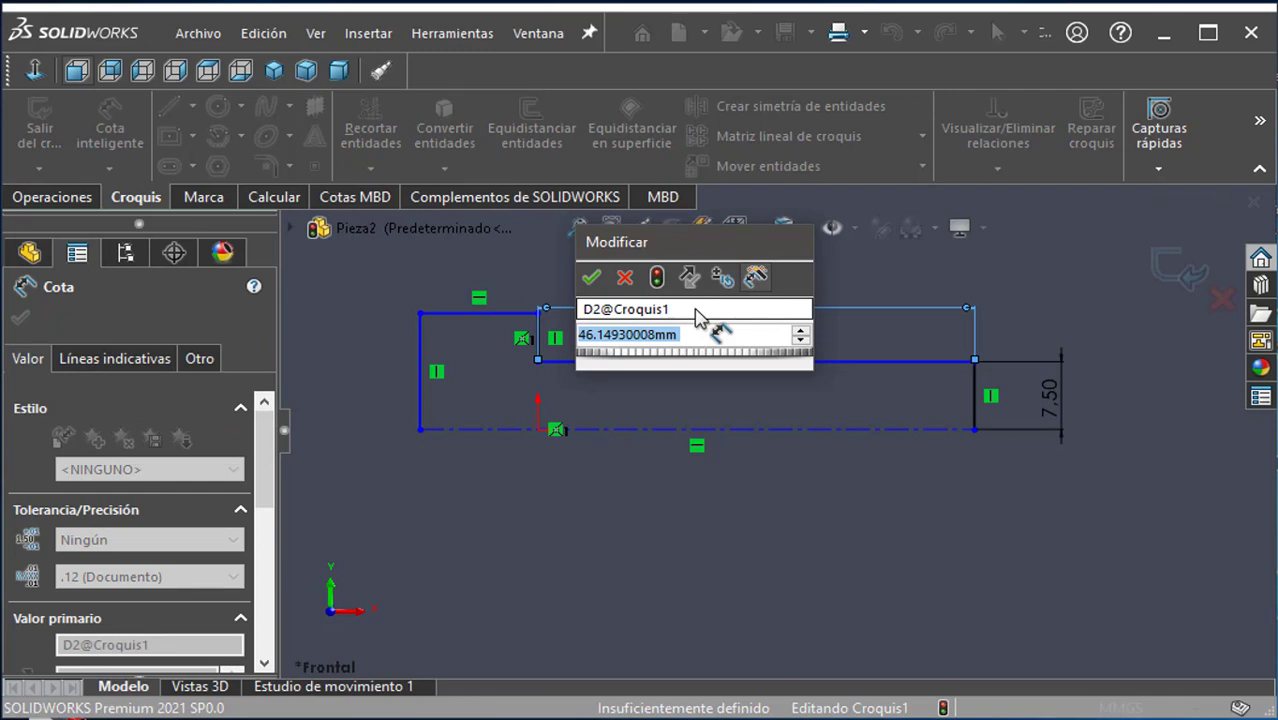
pyautogui.write('45')
pyautogui.press('Return')
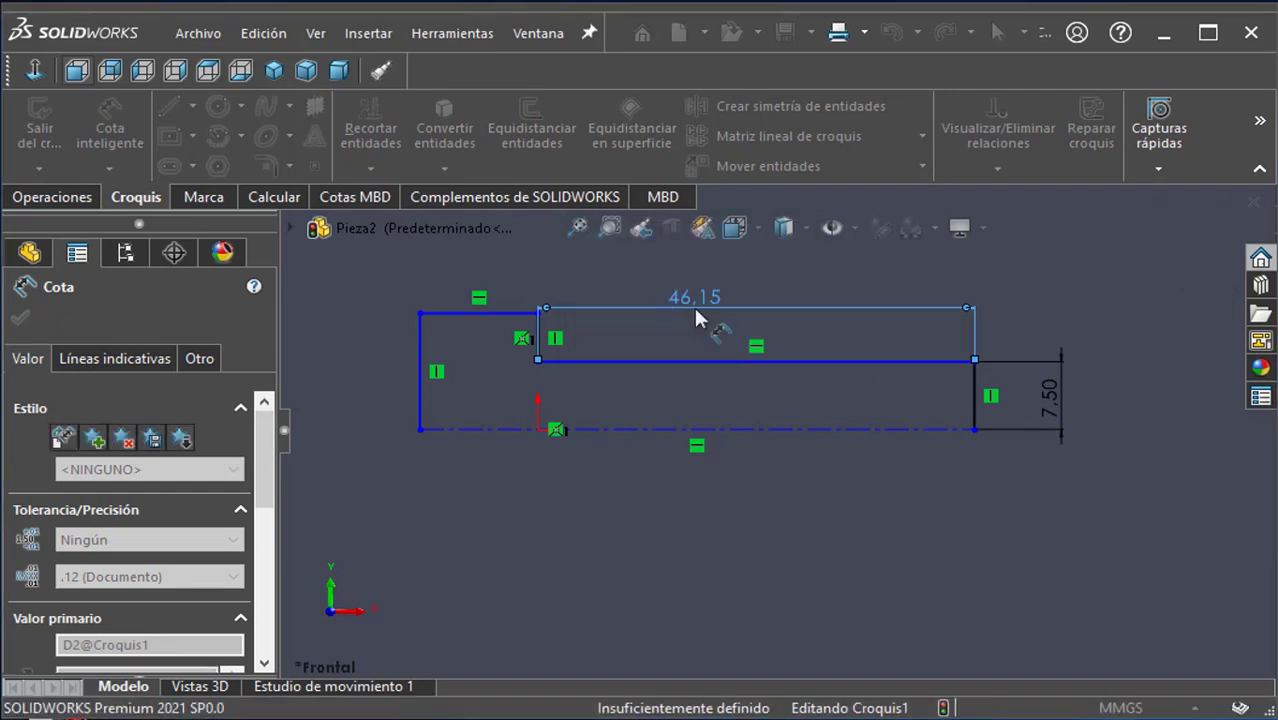
pyautogui.click(708, 512)
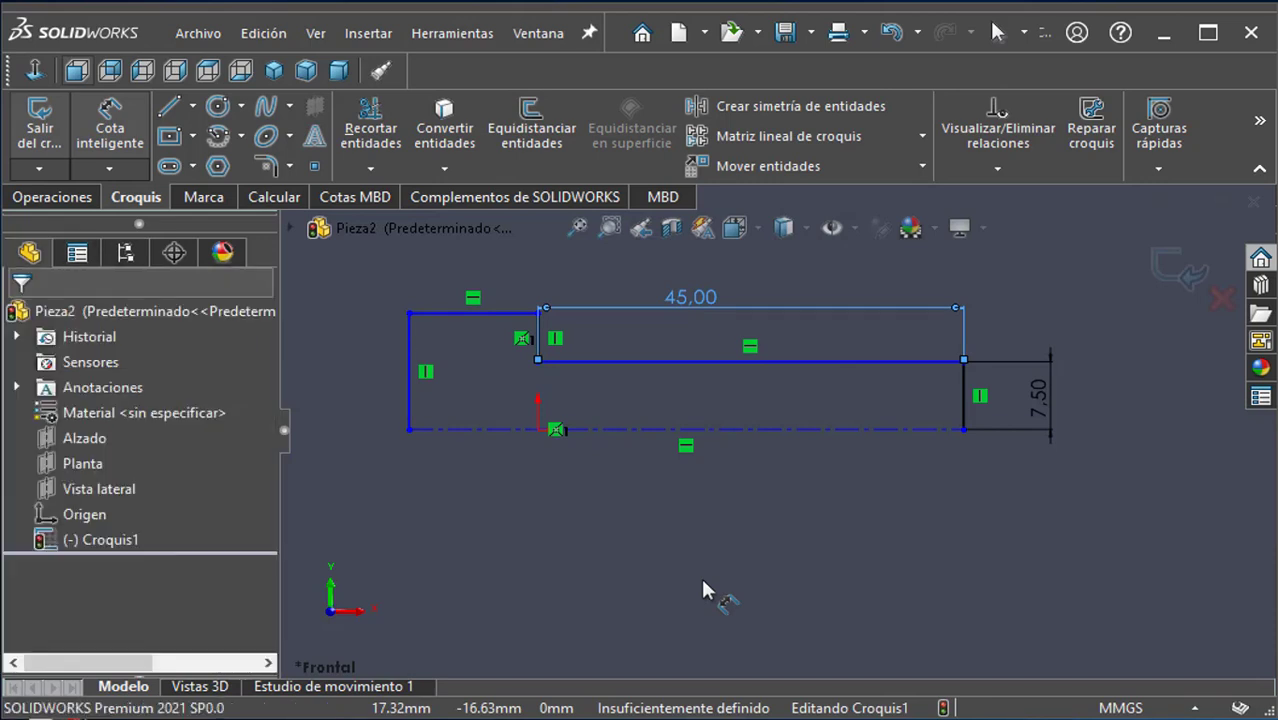
# Step: Dimension the outer vertical line of the head section and set its height to 12 mm
pyautogui.click(409, 371)
pyautogui.click(368, 371)
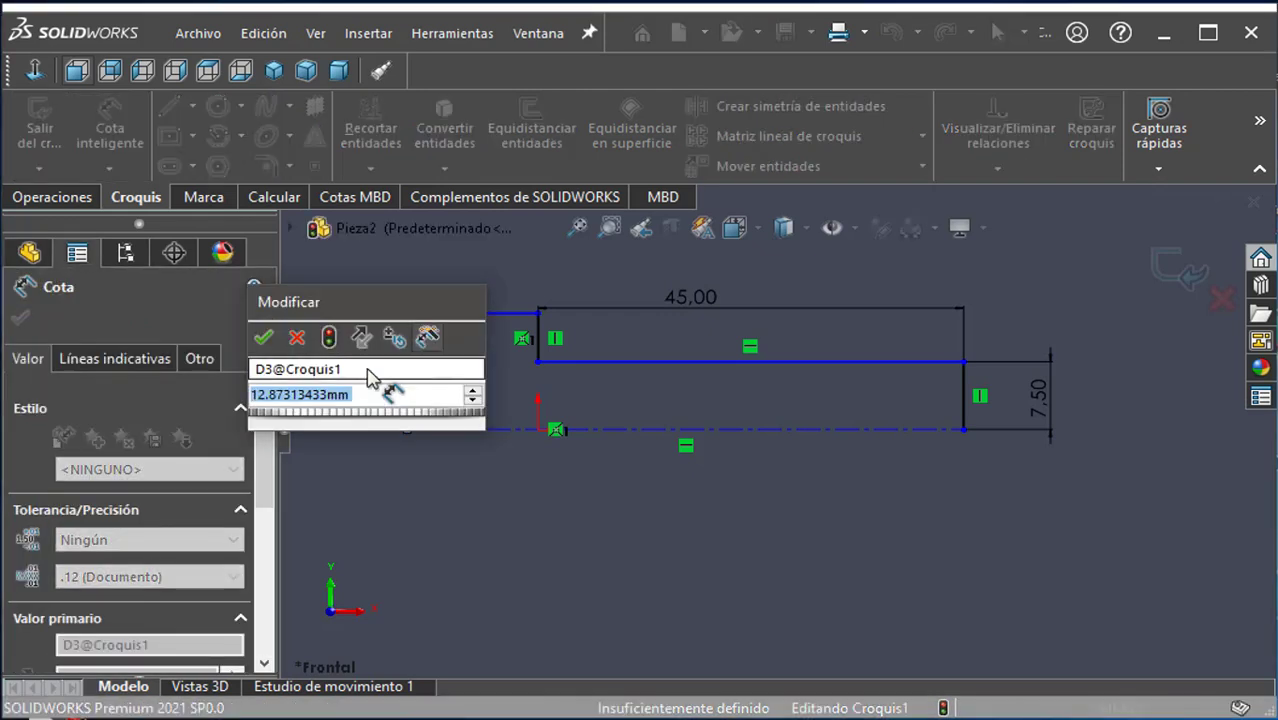
pyautogui.write('12')
pyautogui.press('Return')
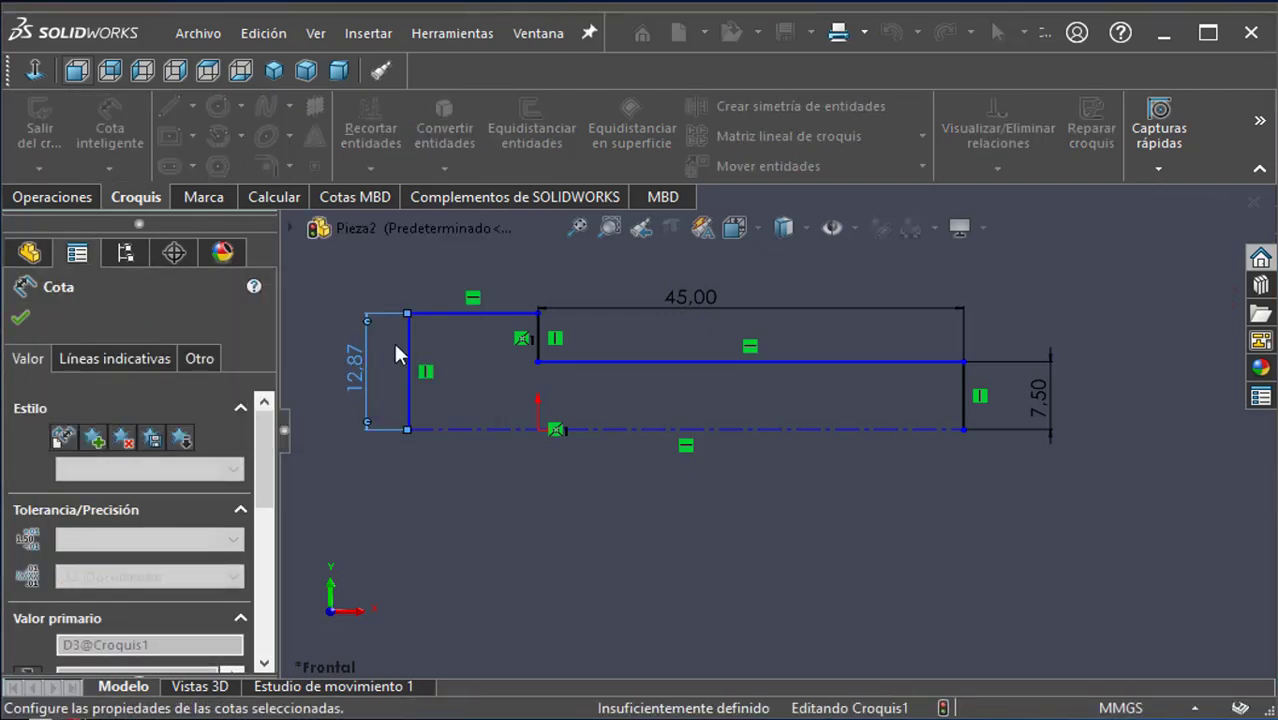
# Step: Dimension the horizontal line on top of the head section and set its width to 7 mm
pyautogui.click(460, 321)
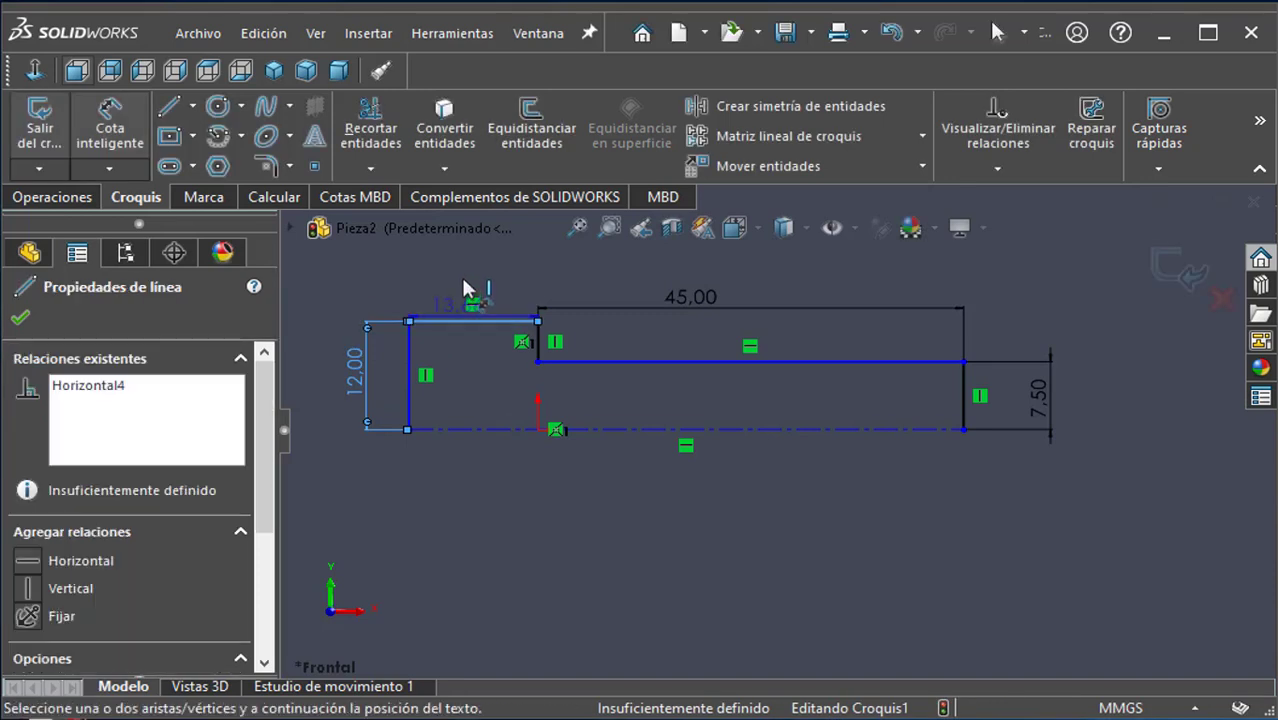
pyautogui.click(464, 280)
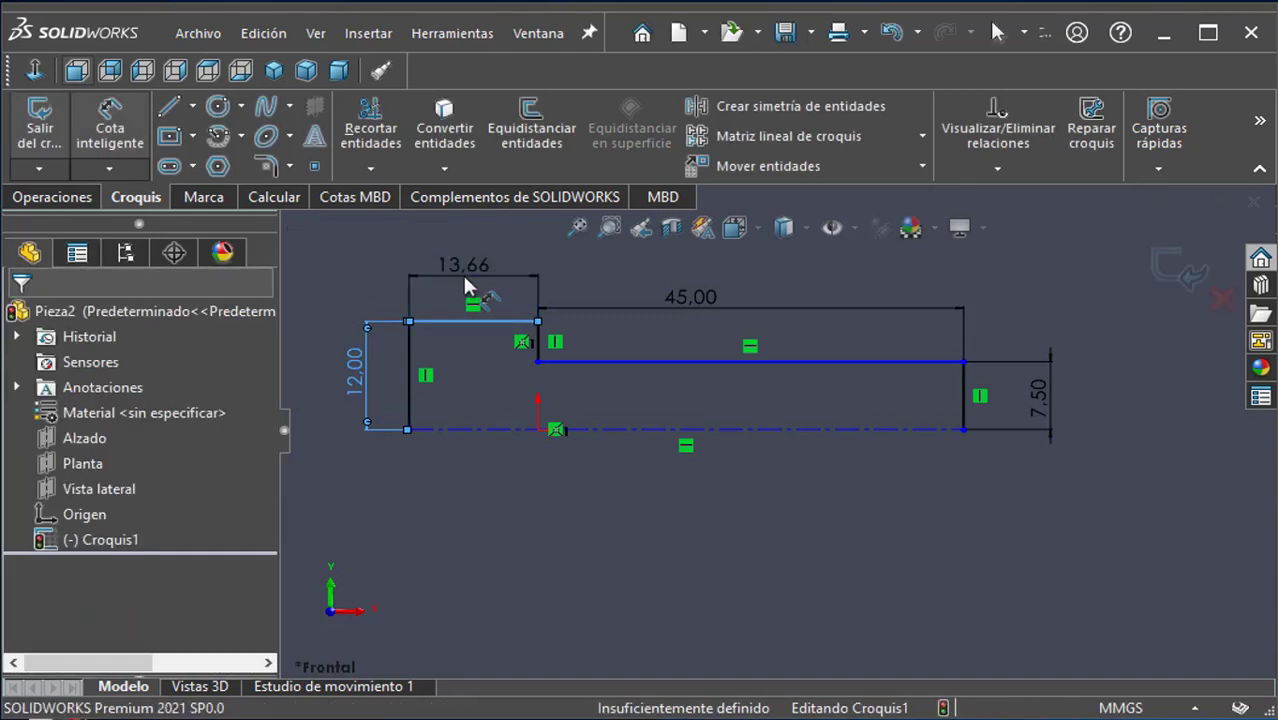
pyautogui.press('Return')
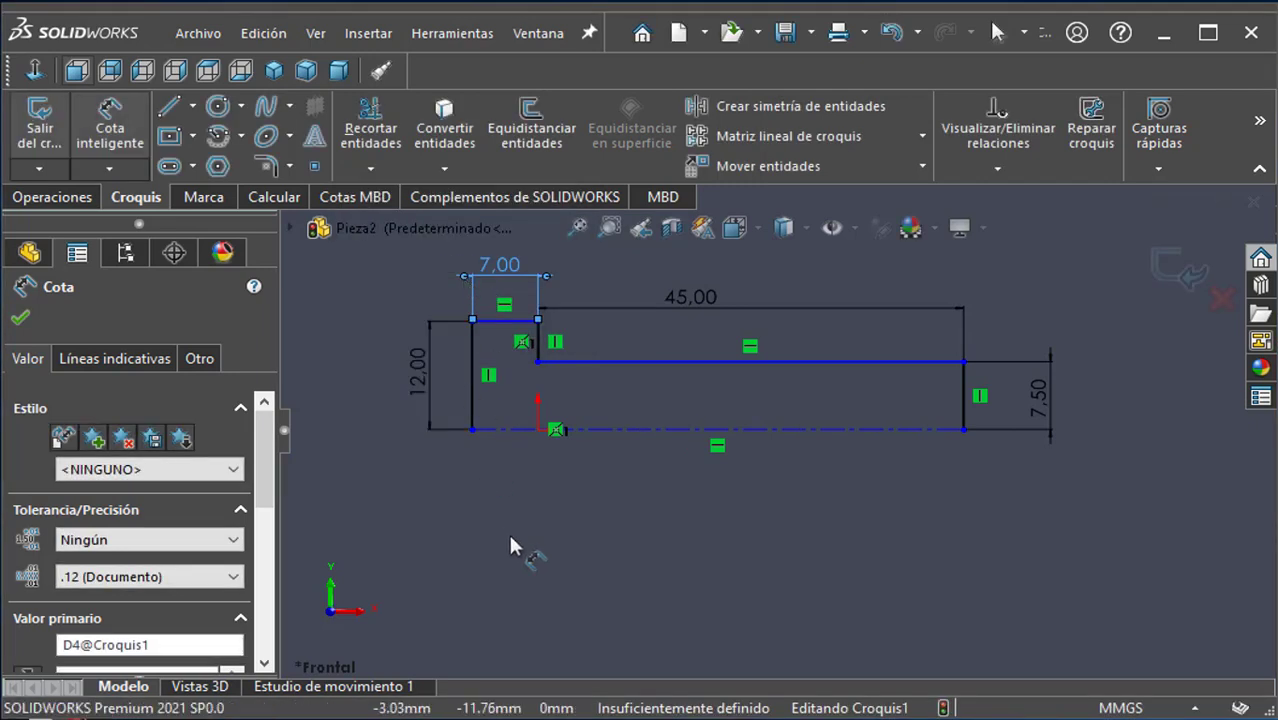
pyautogui.press('Escape')
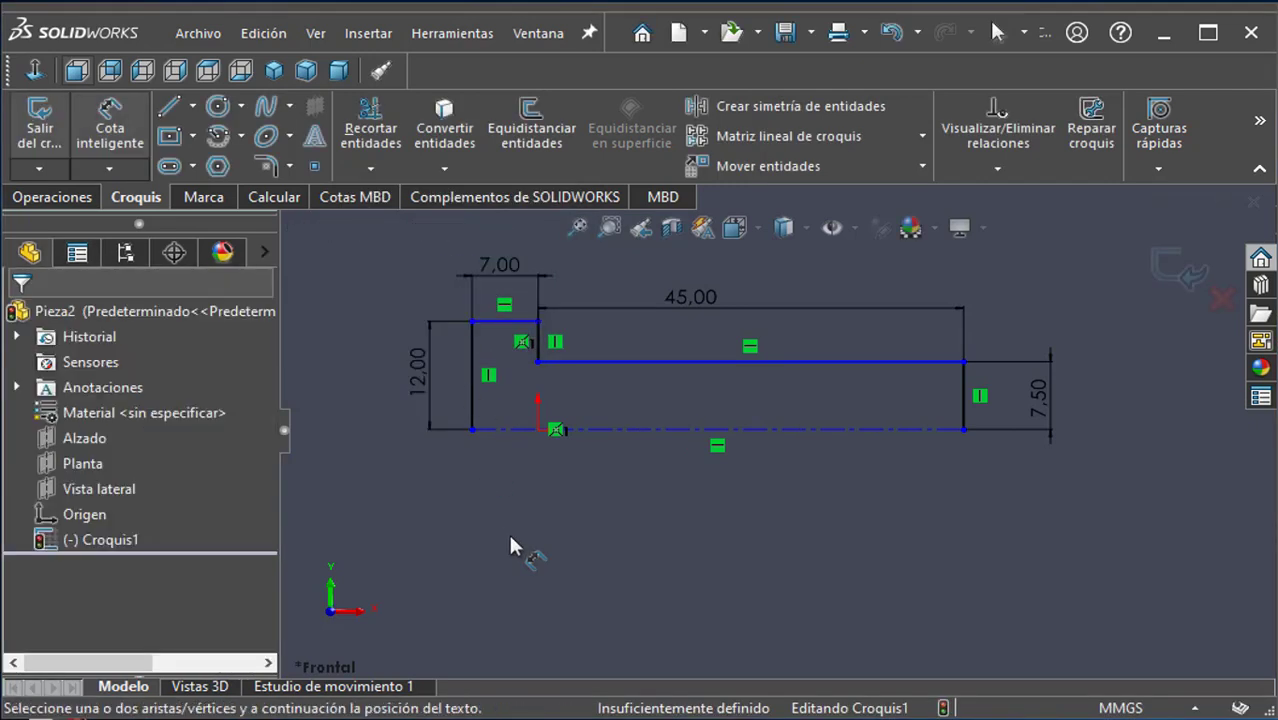
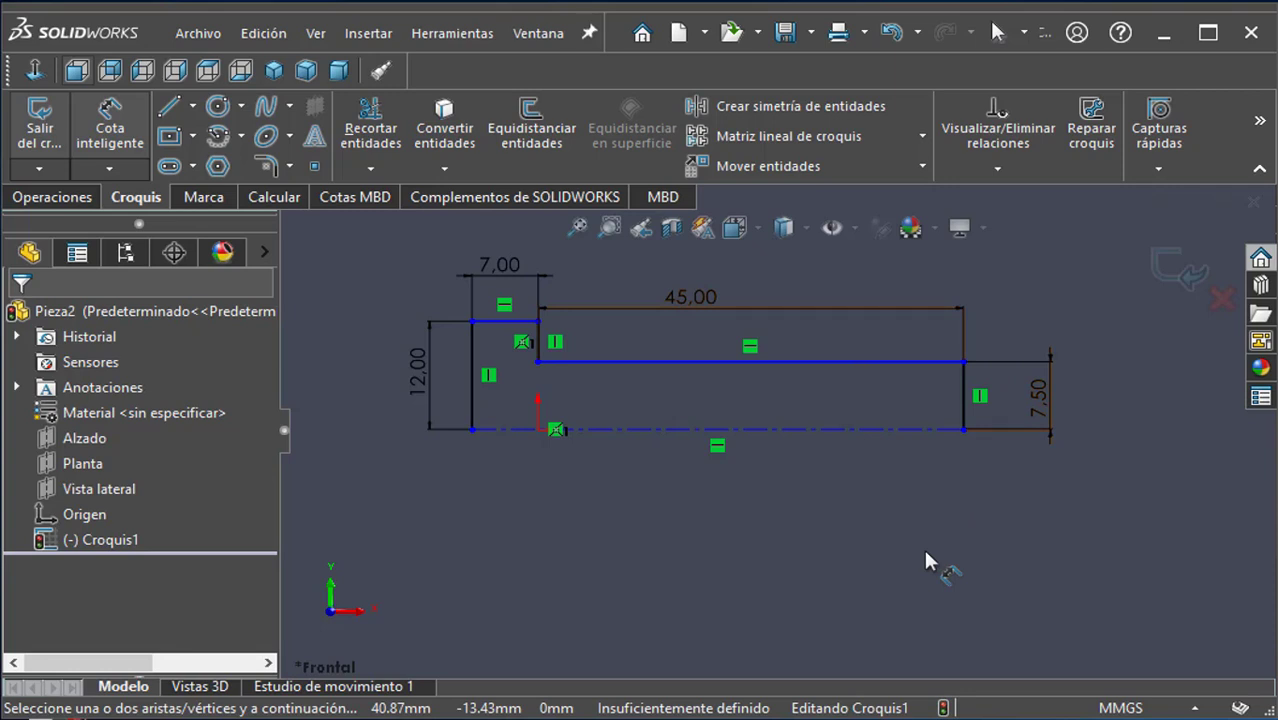
pyautogui.click(997, 170)
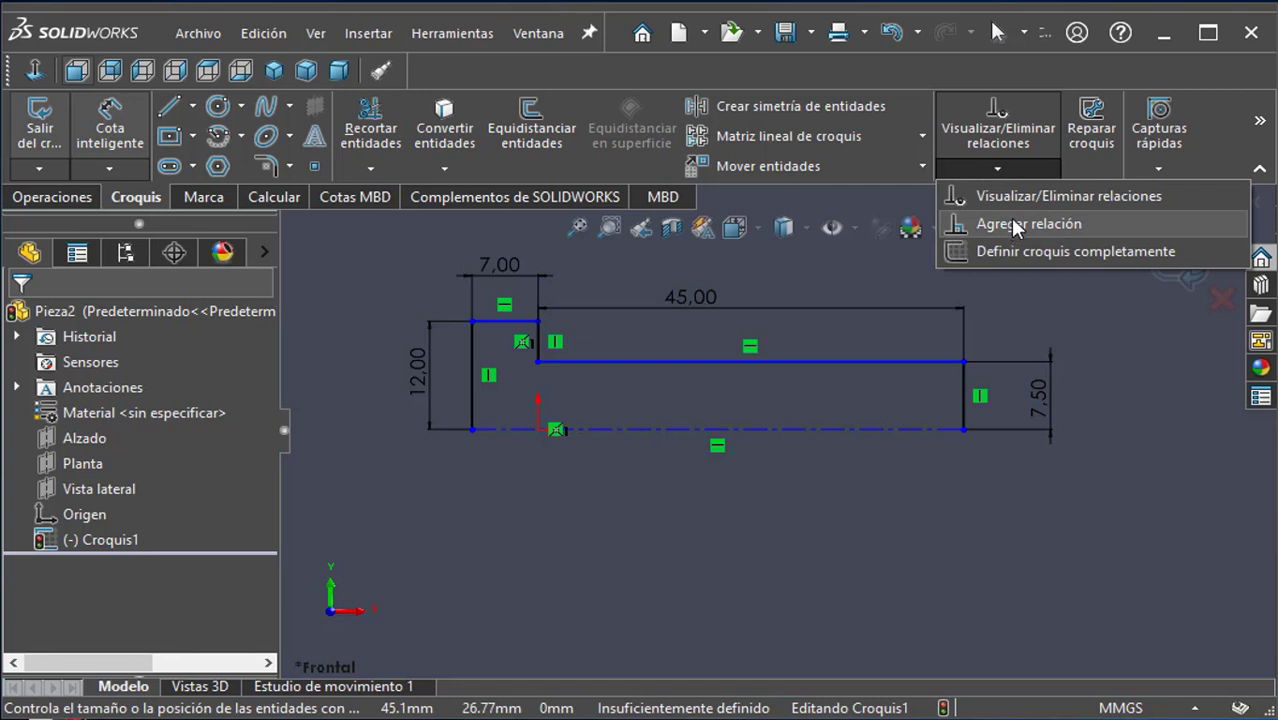
pyautogui.click(1002, 253)
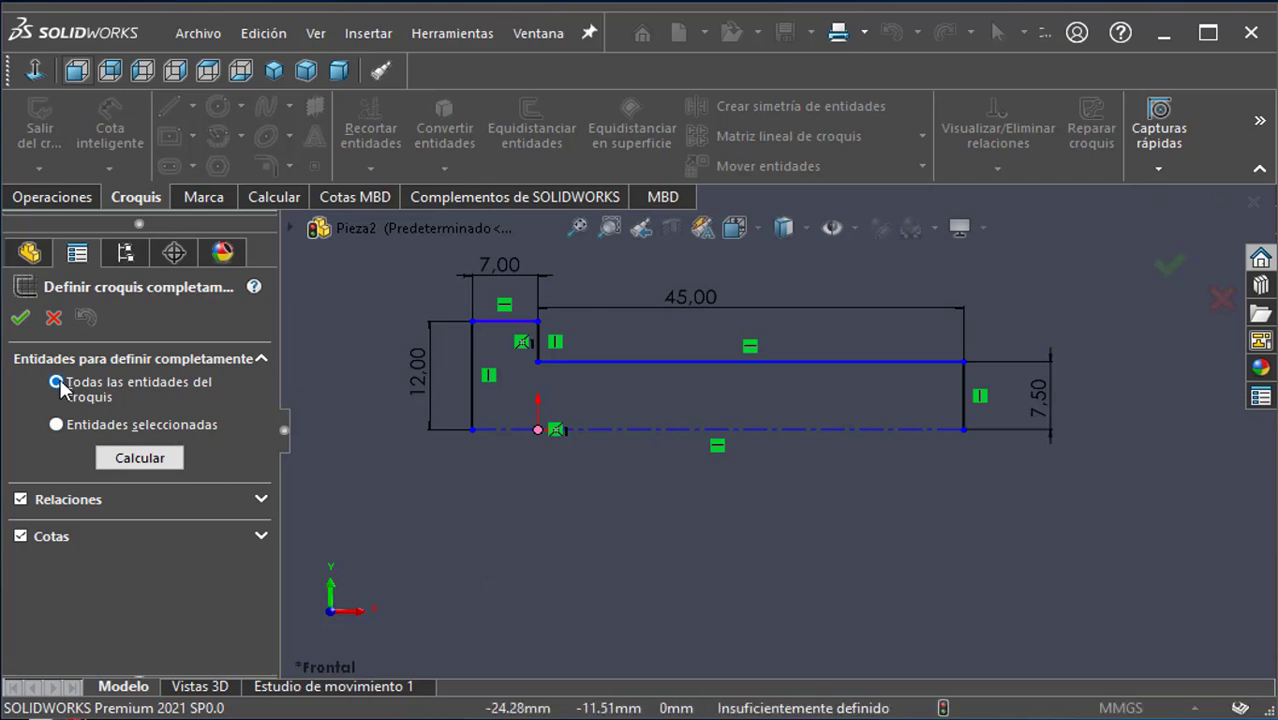
pyautogui.click(161, 460)
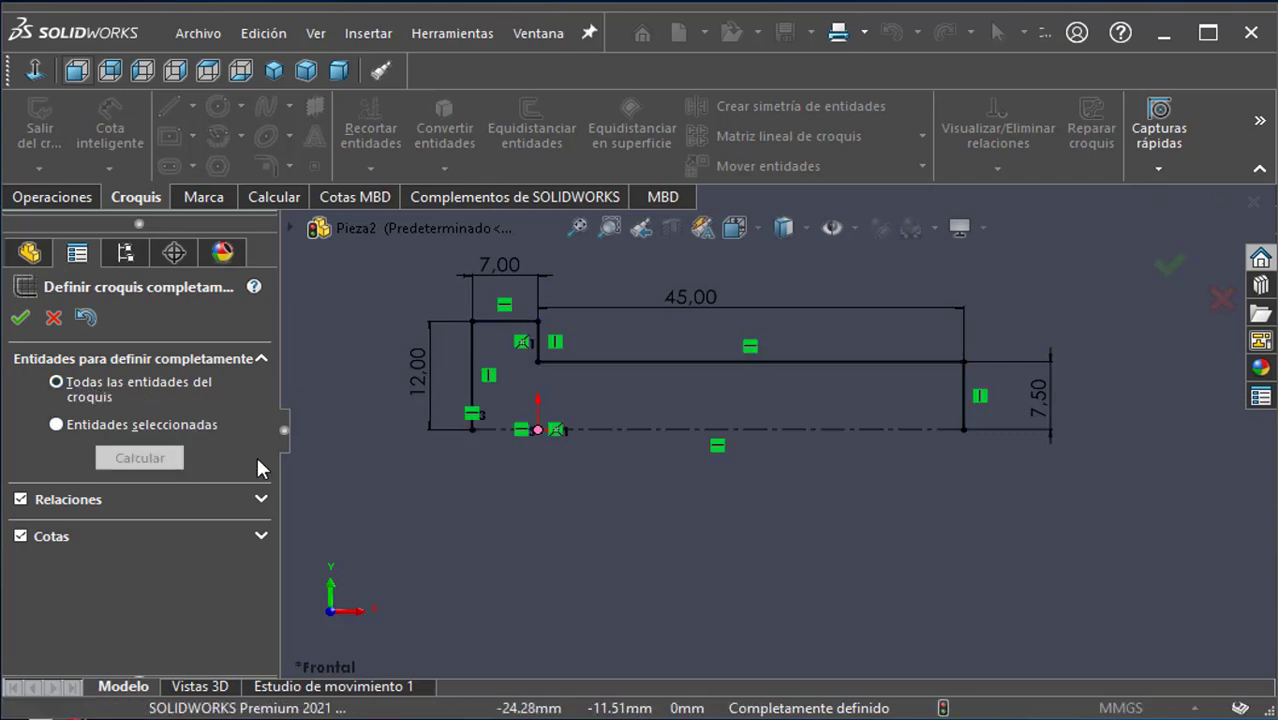
pyautogui.moveTo(585, 498)
pyautogui.keyDown('ctrl'); pyautogui.mouseDown(button='middle')
pyautogui.moveTo(619, 543)
pyautogui.moveTo(663, 536)
pyautogui.mouseUp(button='middle'); pyautogui.keyUp('ctrl')
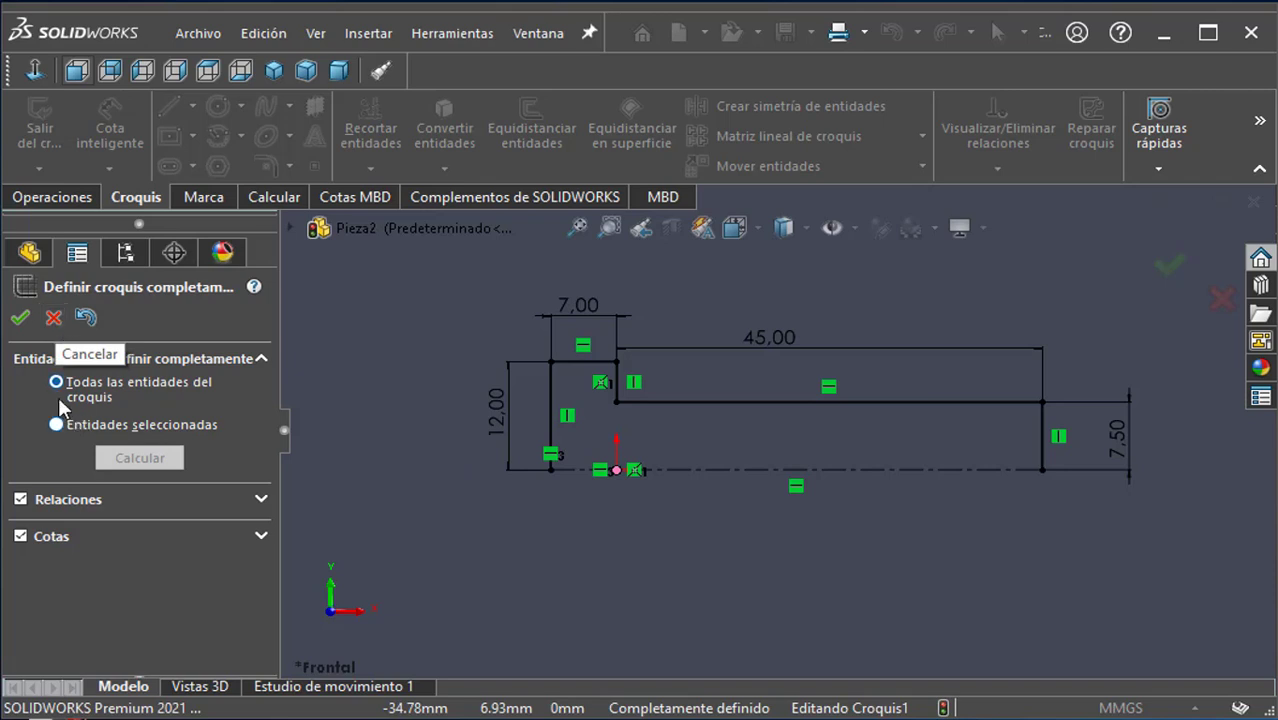
pyautogui.click(53, 318)
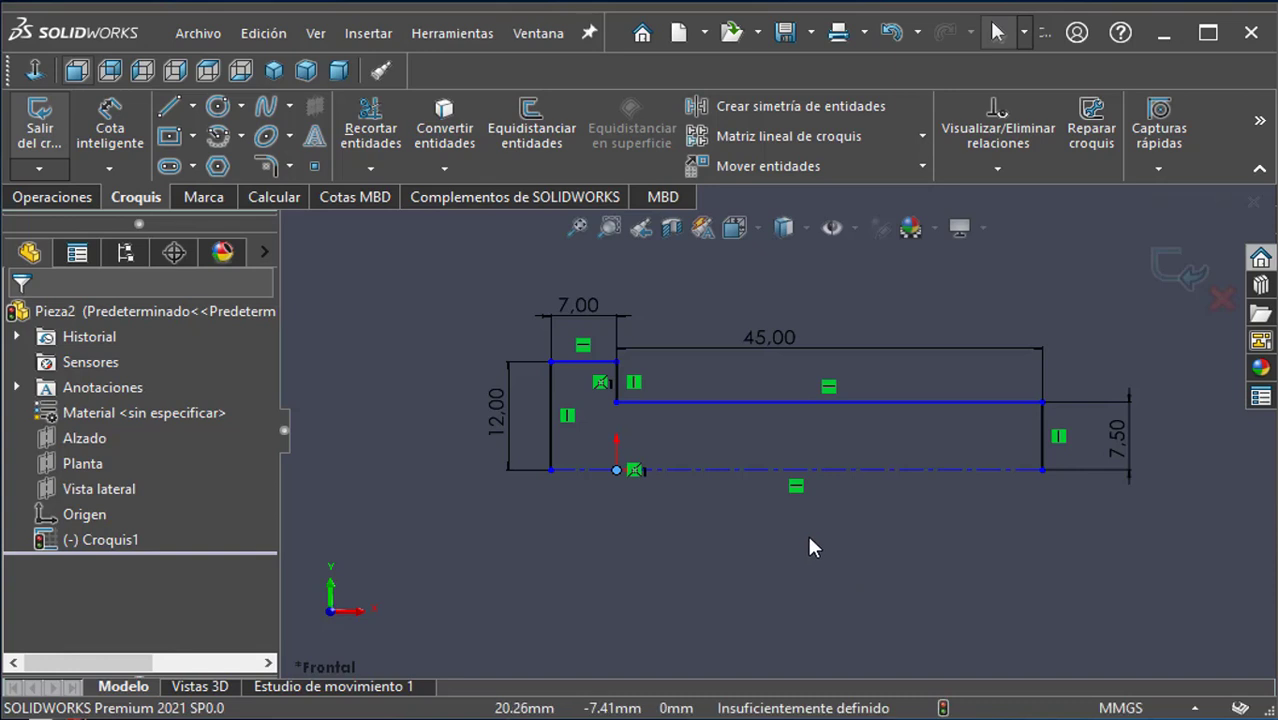
# Step: Fully define the shaft profile sketch by calculating relations and dimensions for all its entities
pyautogui.click(995, 169)
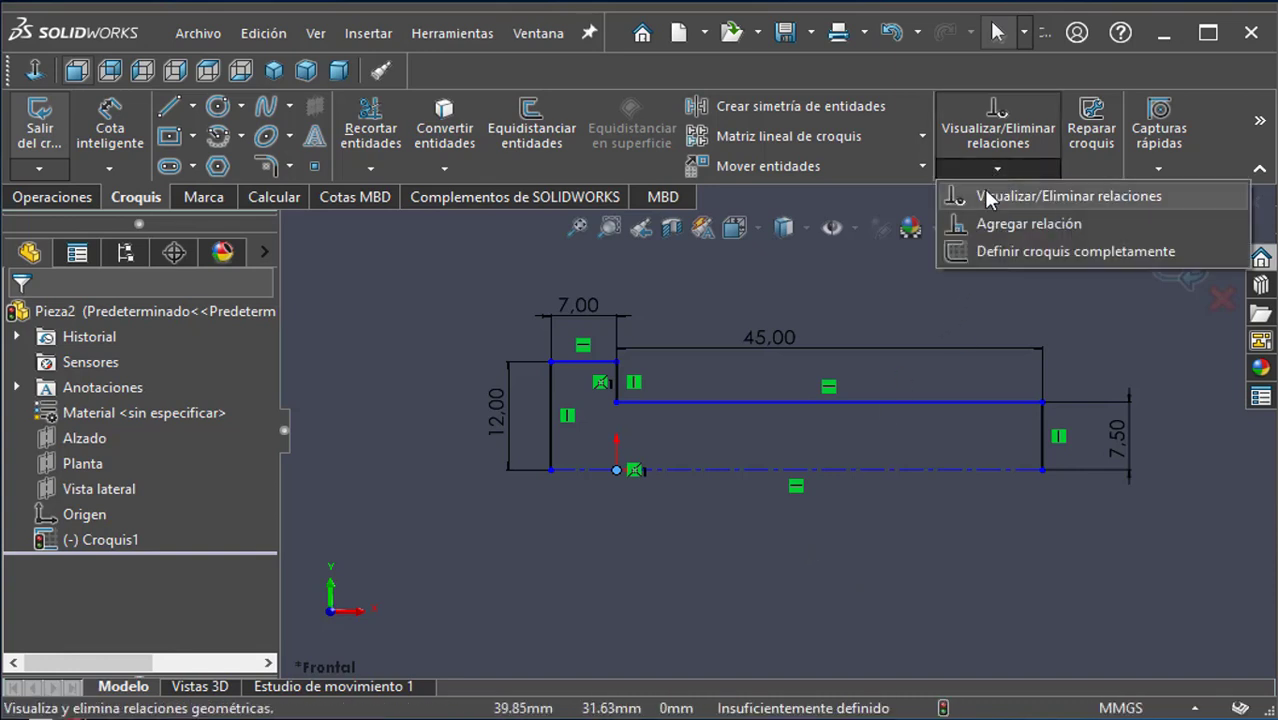
pyautogui.click(990, 249)
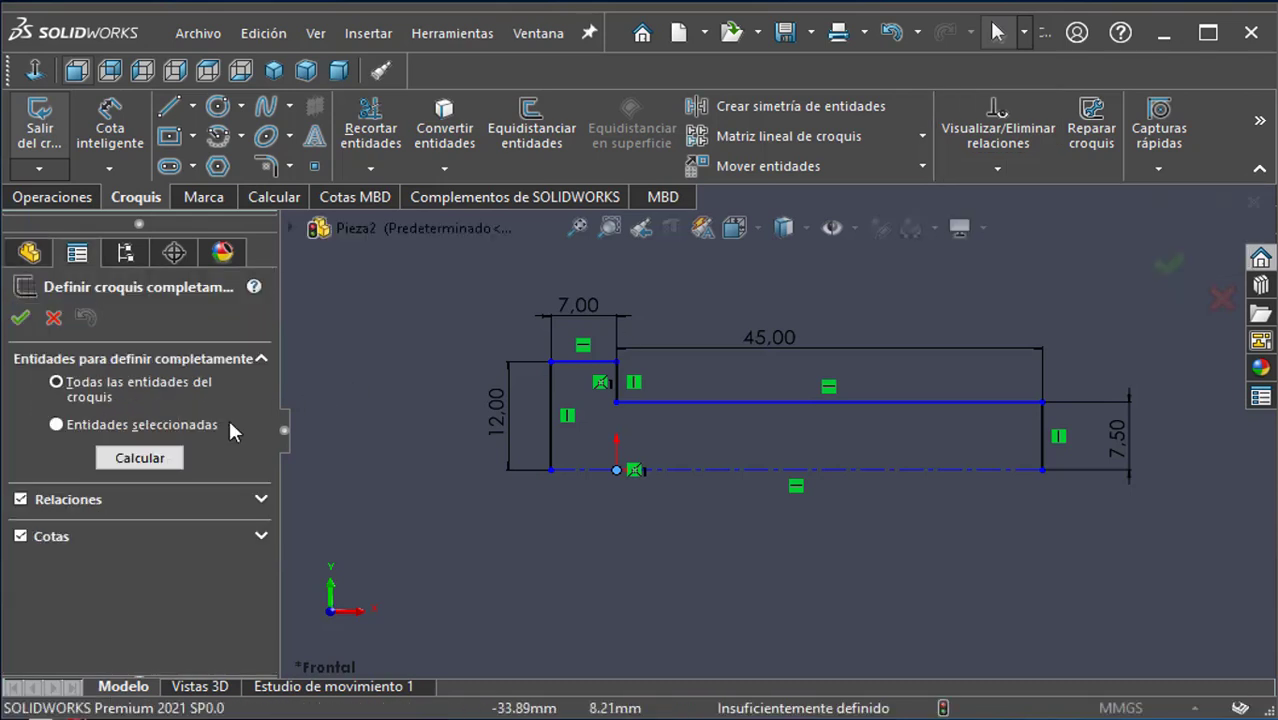
pyautogui.click(133, 458)
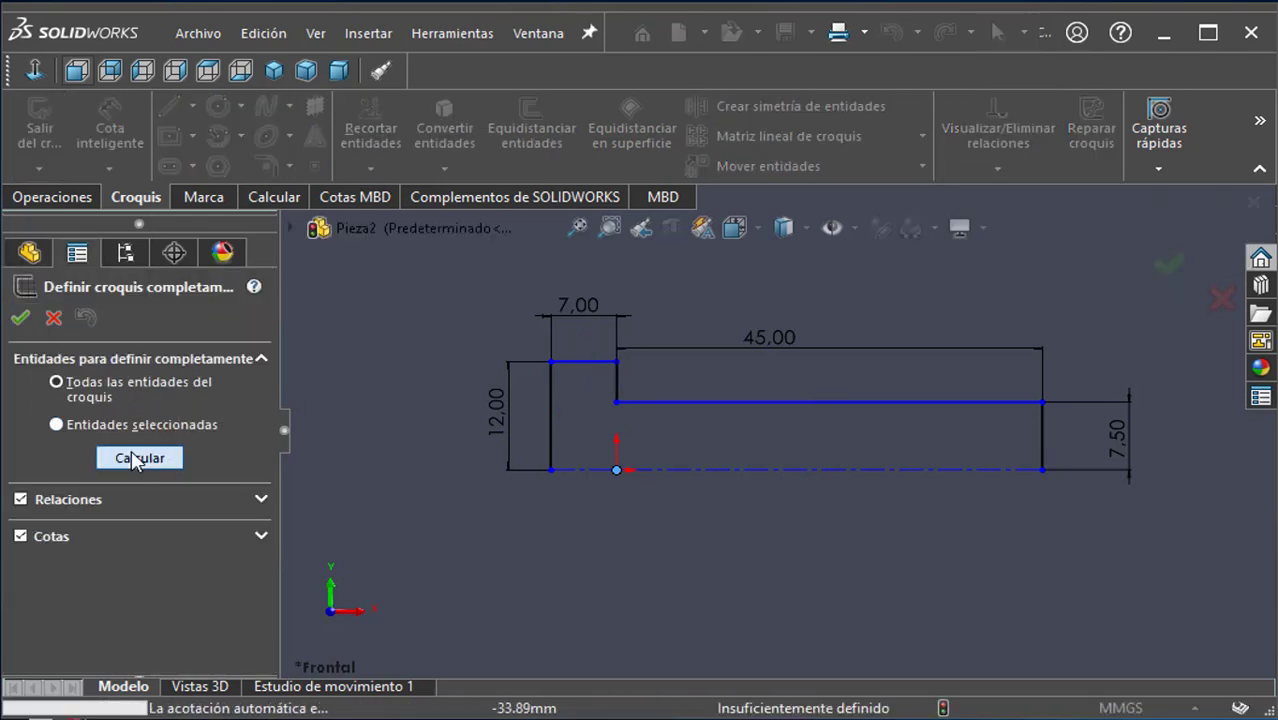
pyautogui.click(20, 320)
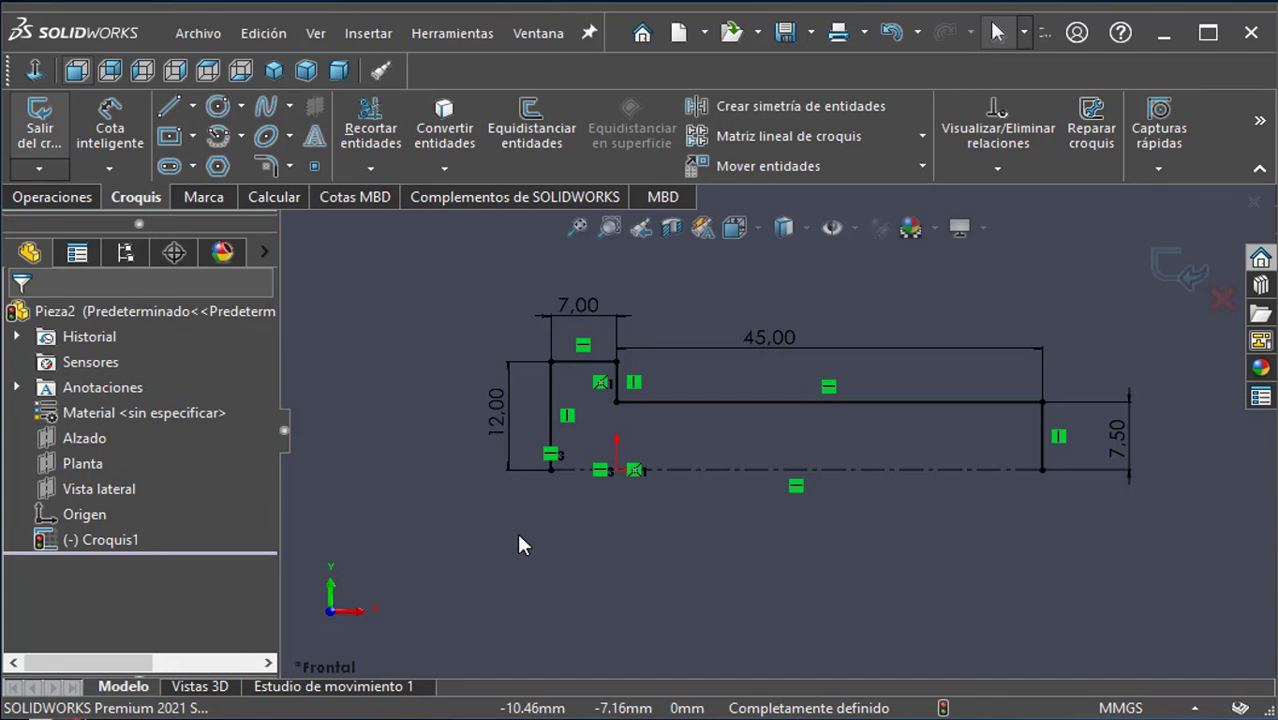
# Step: Start a revolved boss from the profile about its horizontal centreline, letting the open sketch be closed automatically
pyautogui.click(52, 197)
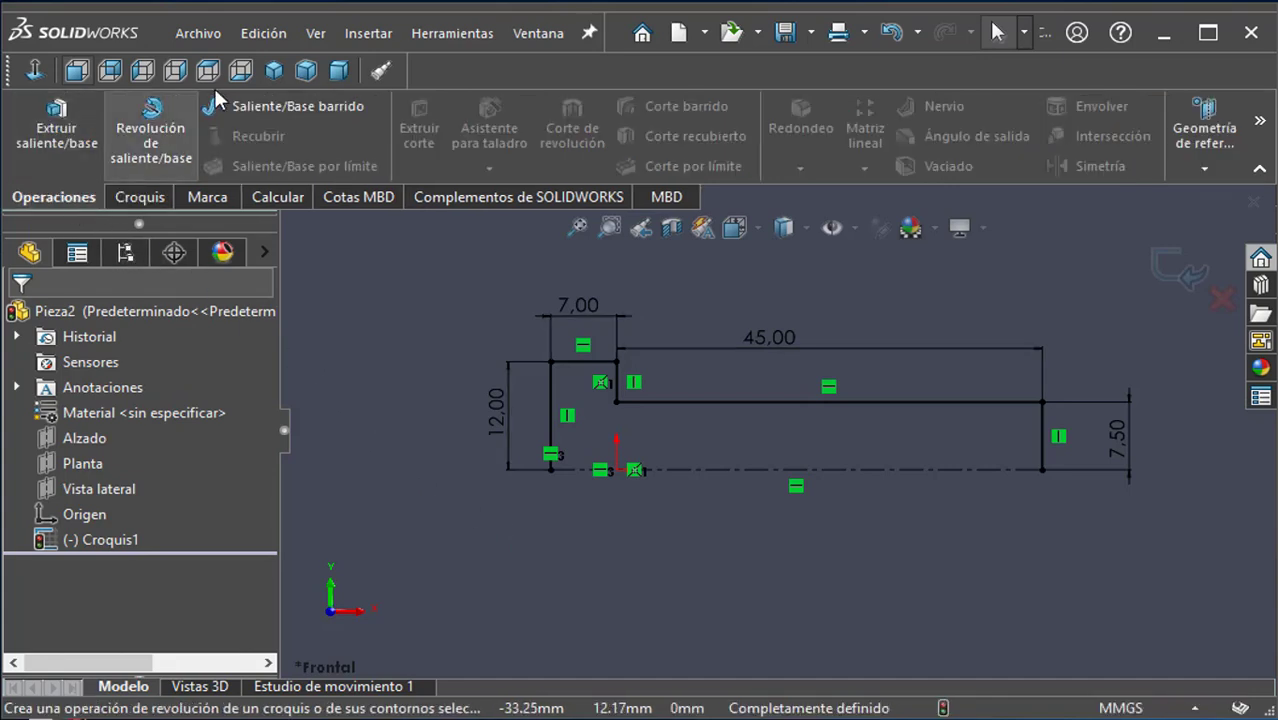
pyautogui.click(170, 140)
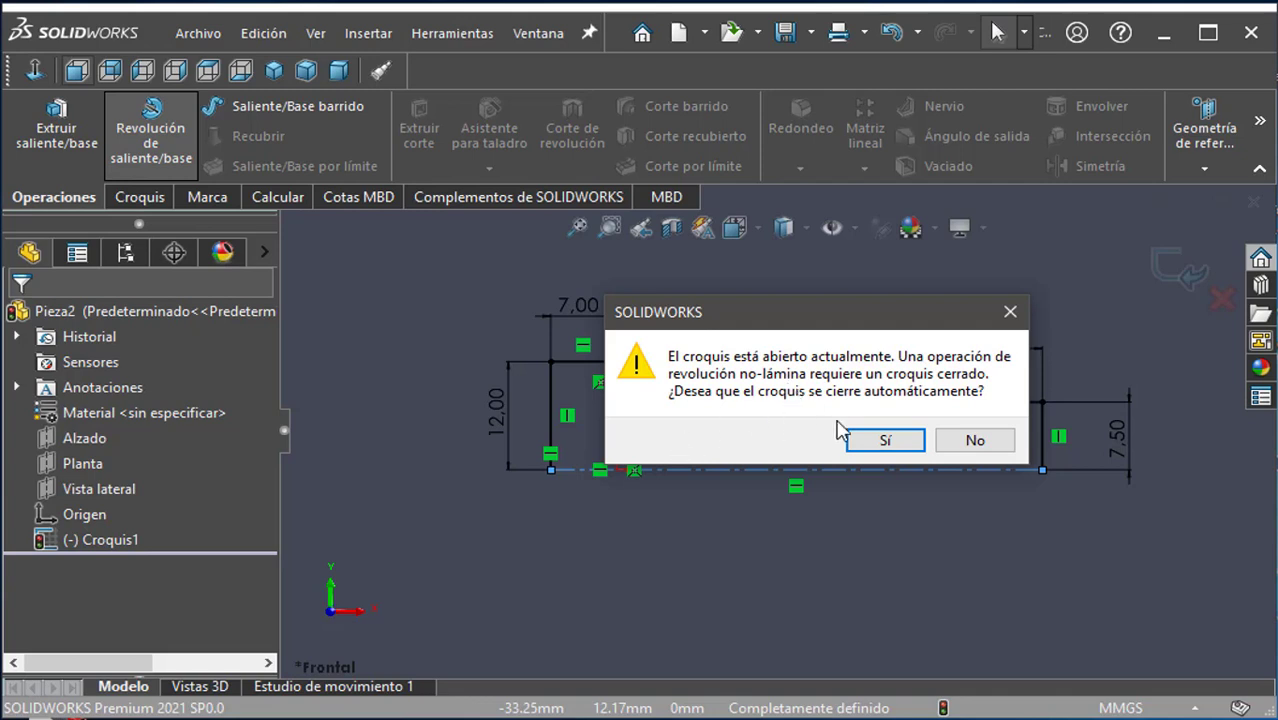
pyautogui.click(879, 444)
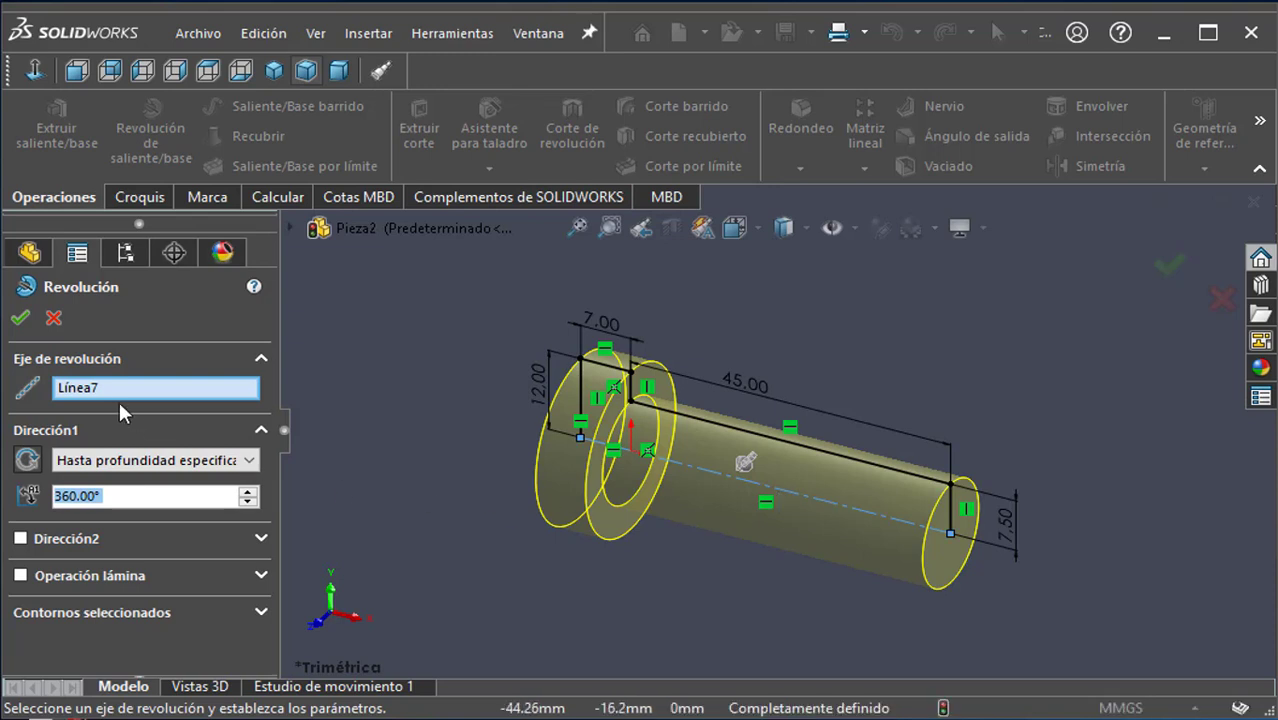
# Step: Try the vertical line at the shaft end as the axis of revolution instead of the centreline
pyautogui.click(87, 387)
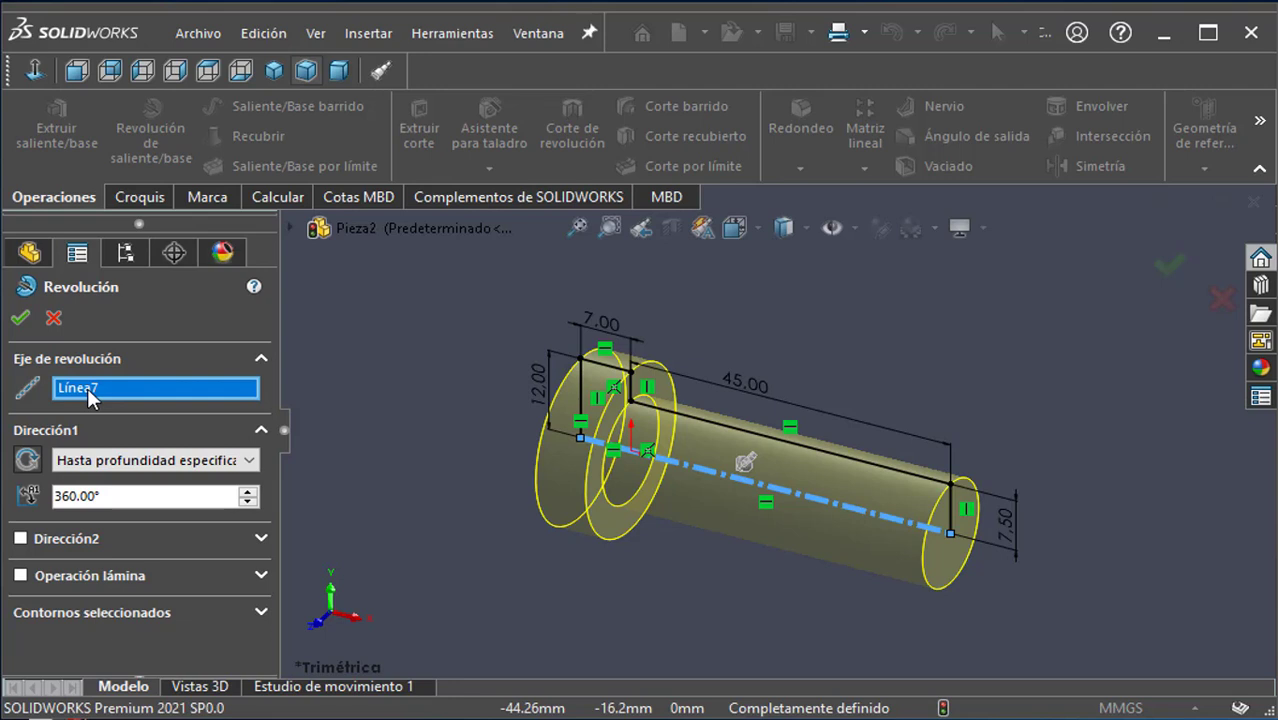
pyautogui.press('Delete')
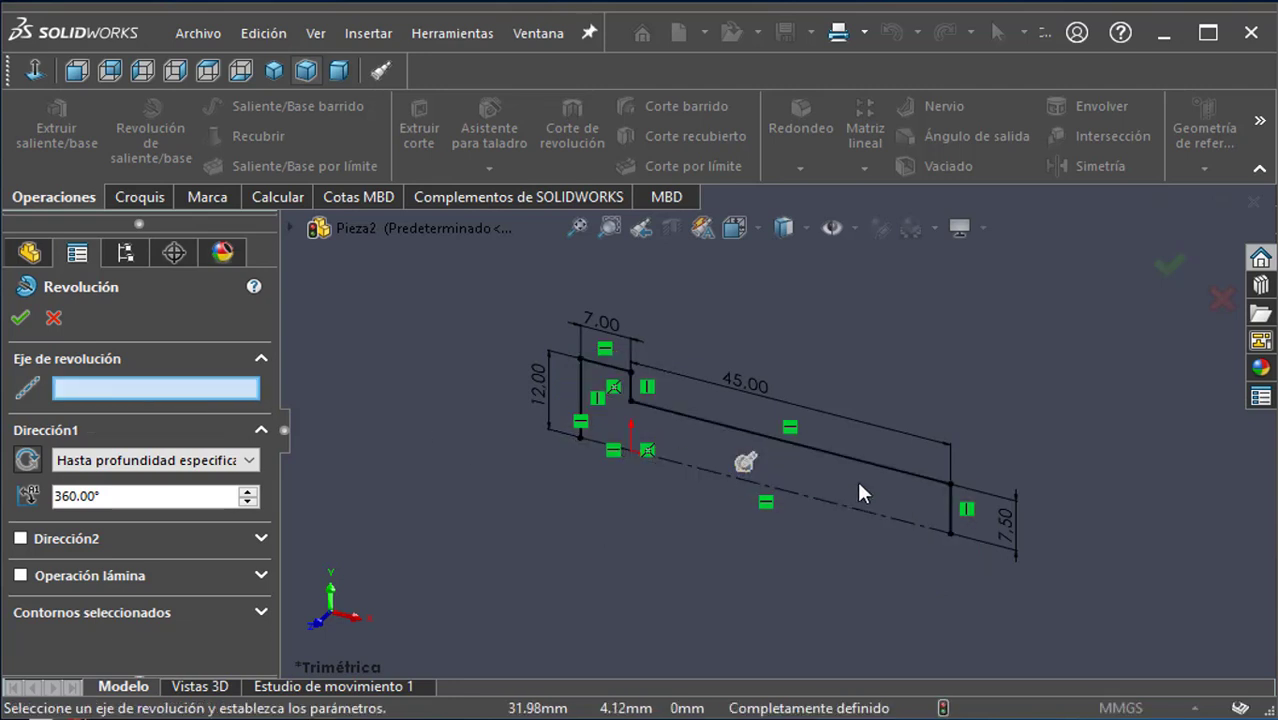
pyautogui.click(948, 513)
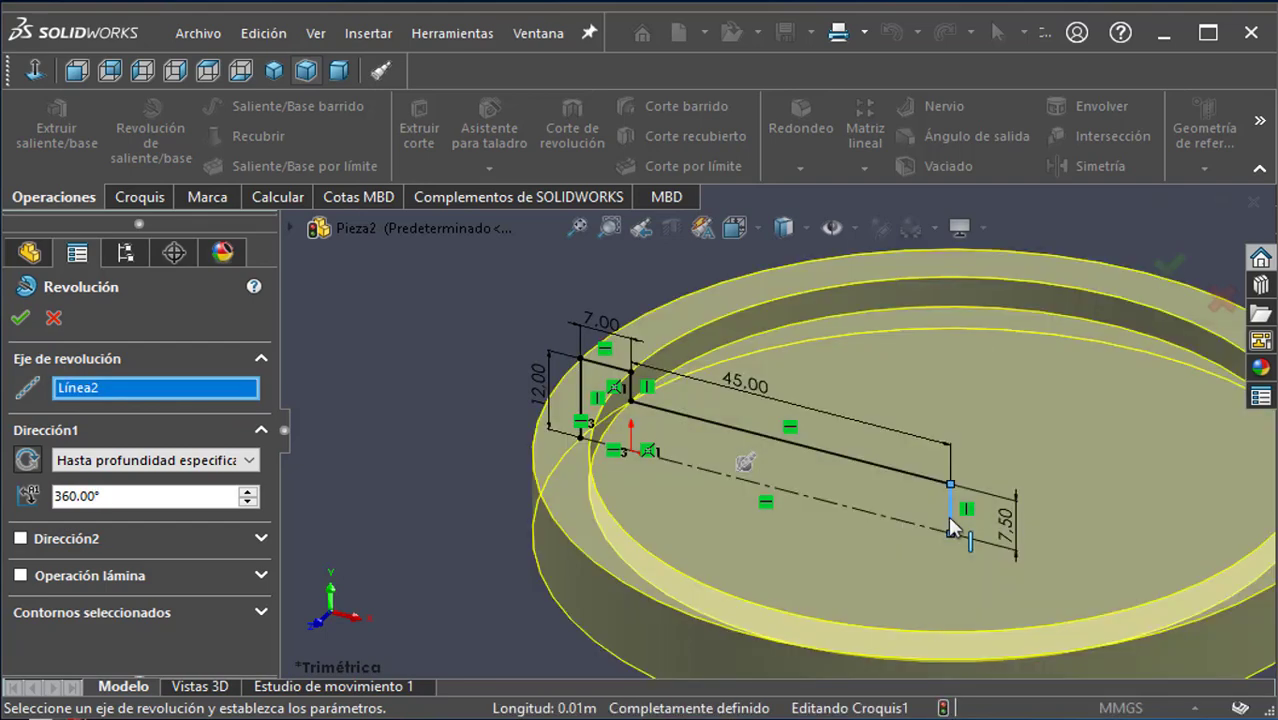
pyautogui.scroll(3, 938, 535)
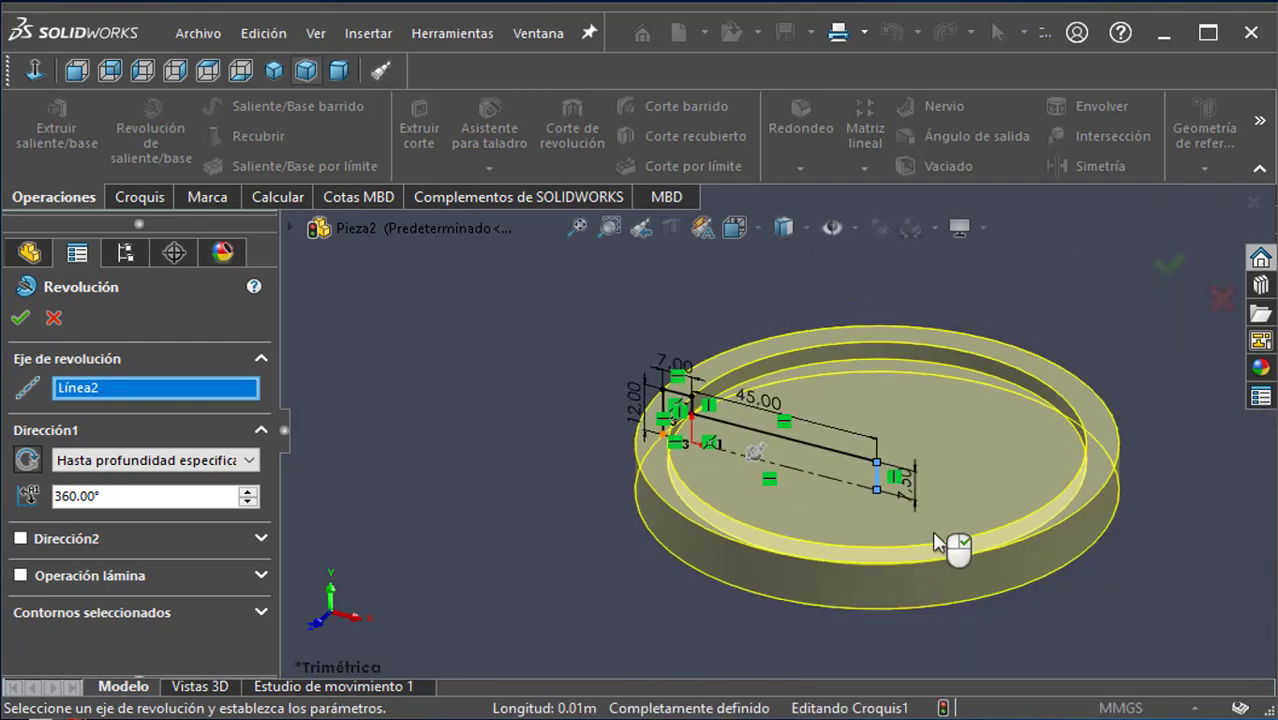
pyautogui.moveTo(573, 446); pyautogui.dragTo(588, 572, button='middle')
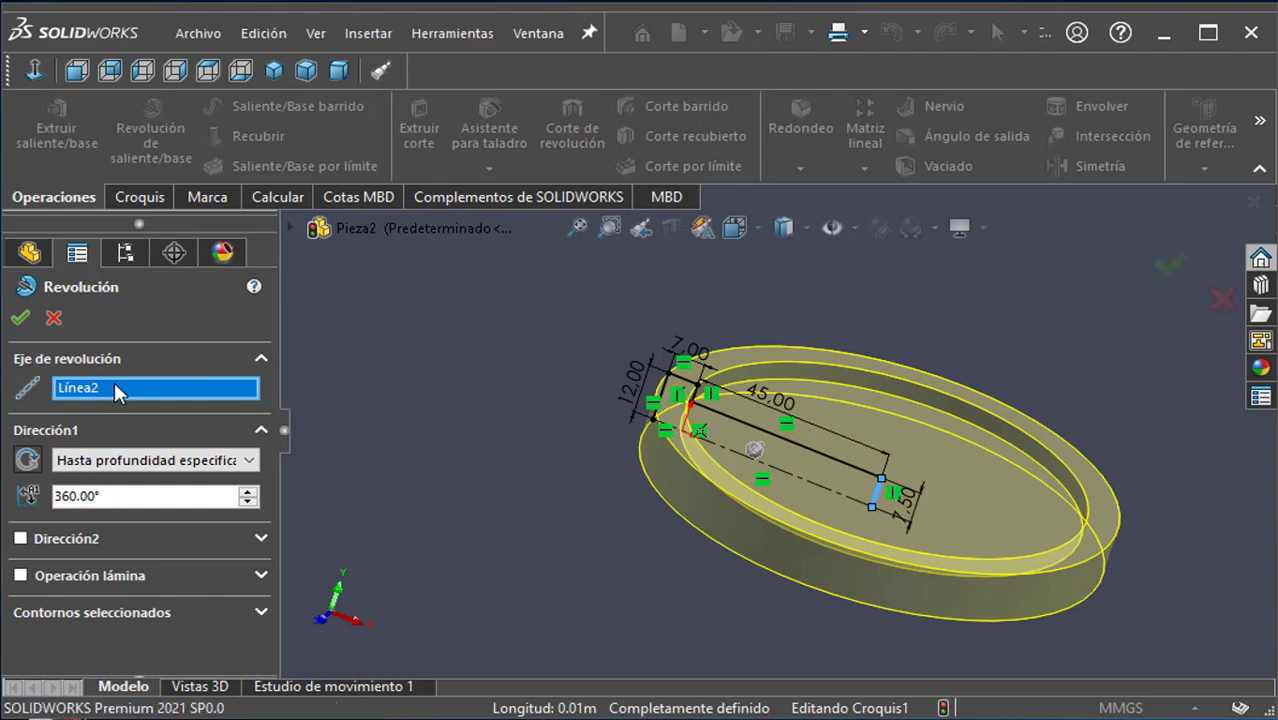
# Step: Set the axis of revolution to the long horizontal line along the profile's base and complete the 360° revolve
pyautogui.press('Delete')
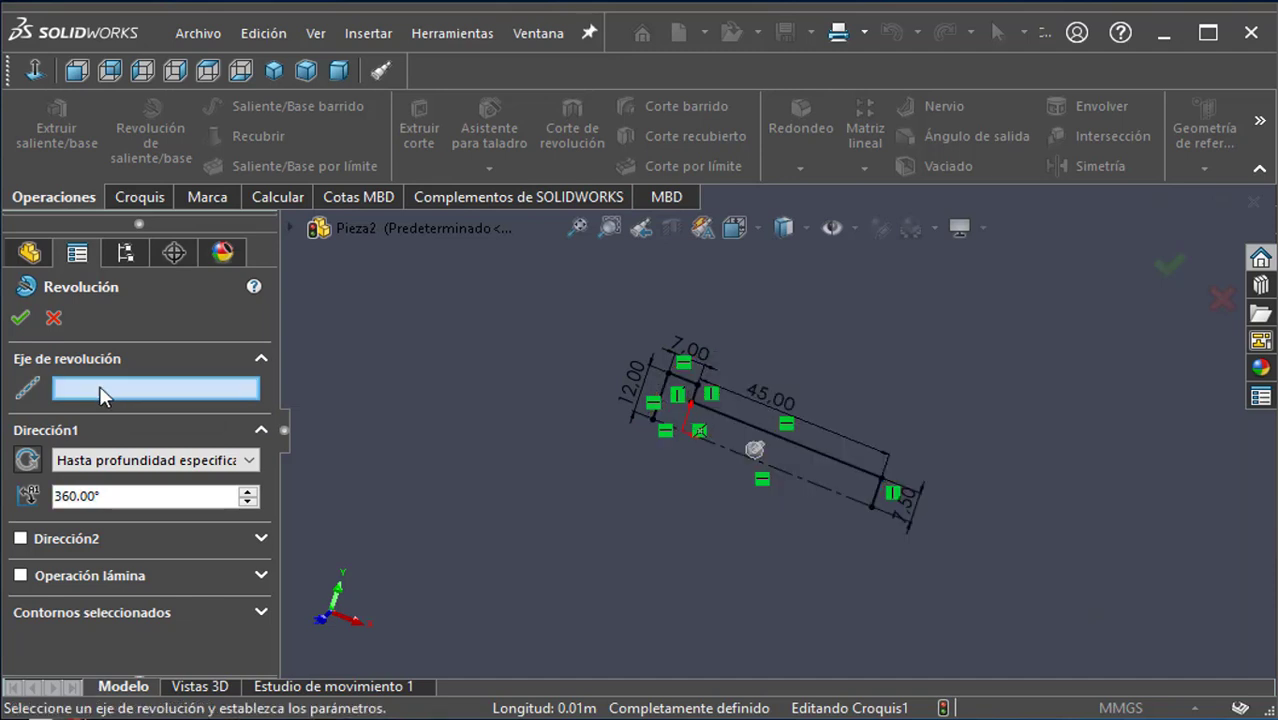
pyautogui.click(784, 474)
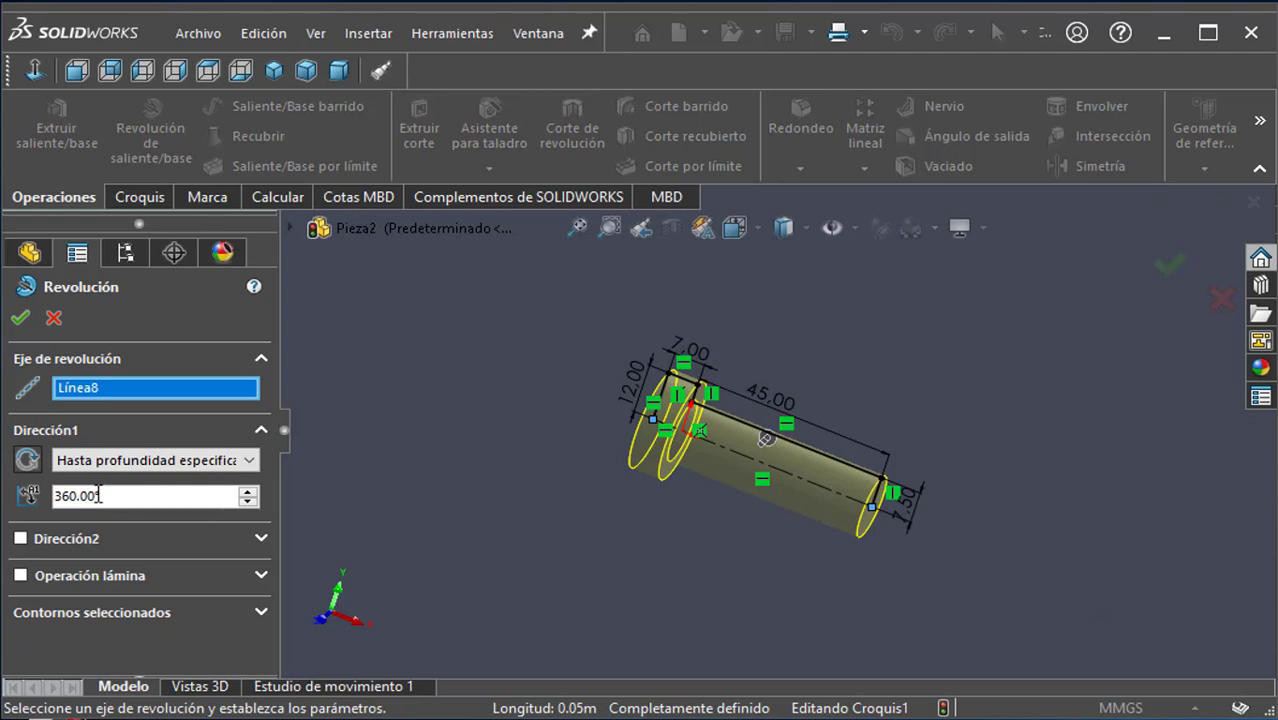
pyautogui.click(21, 318)
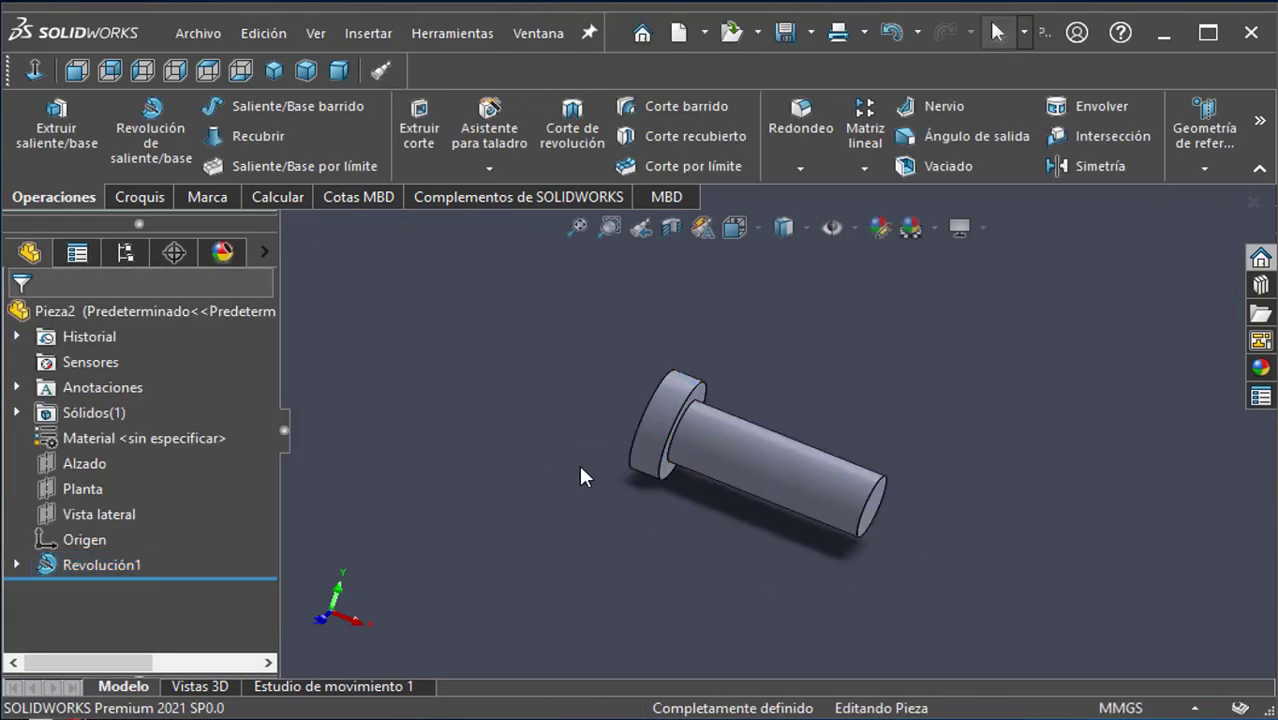
# Step: Set up a constant-size fillet on the flat outer face of the shaft's head
pyautogui.moveTo(580, 426); pyautogui.dragTo(650, 470, button='middle')
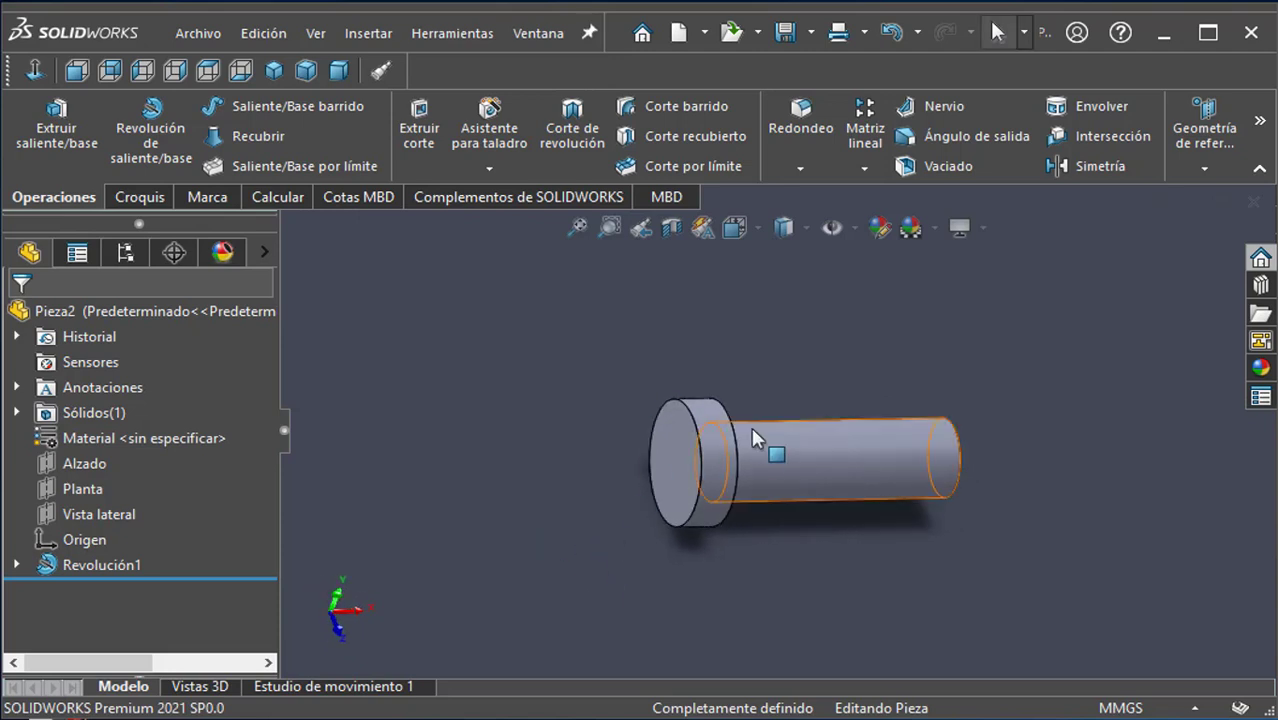
pyautogui.click(688, 425)
pyautogui.click(733, 252)
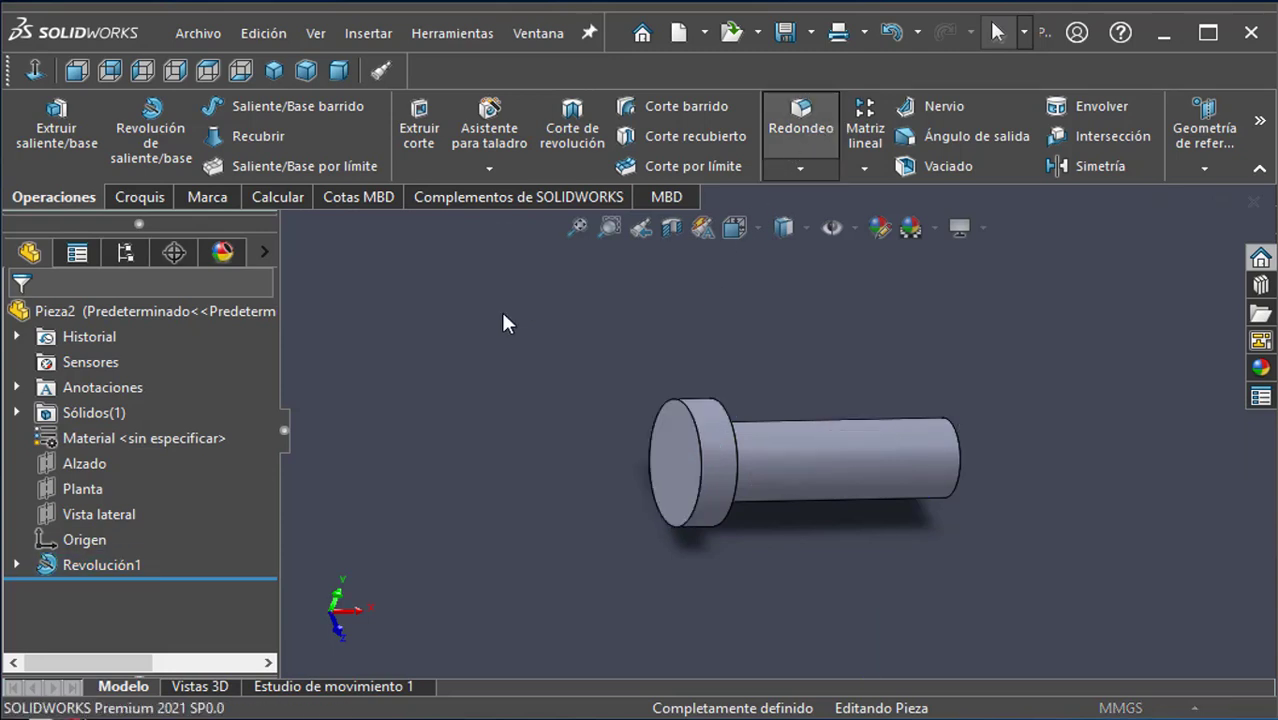
pyautogui.click(140, 425)
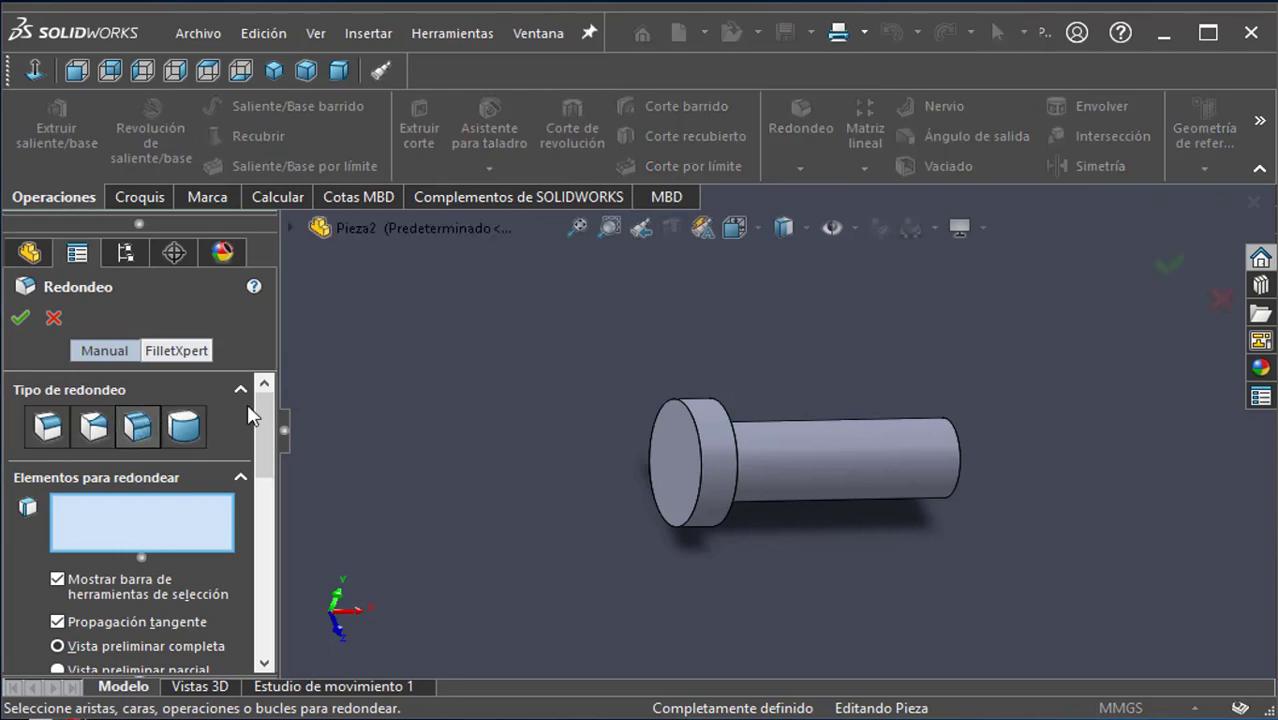
pyautogui.click(679, 460)
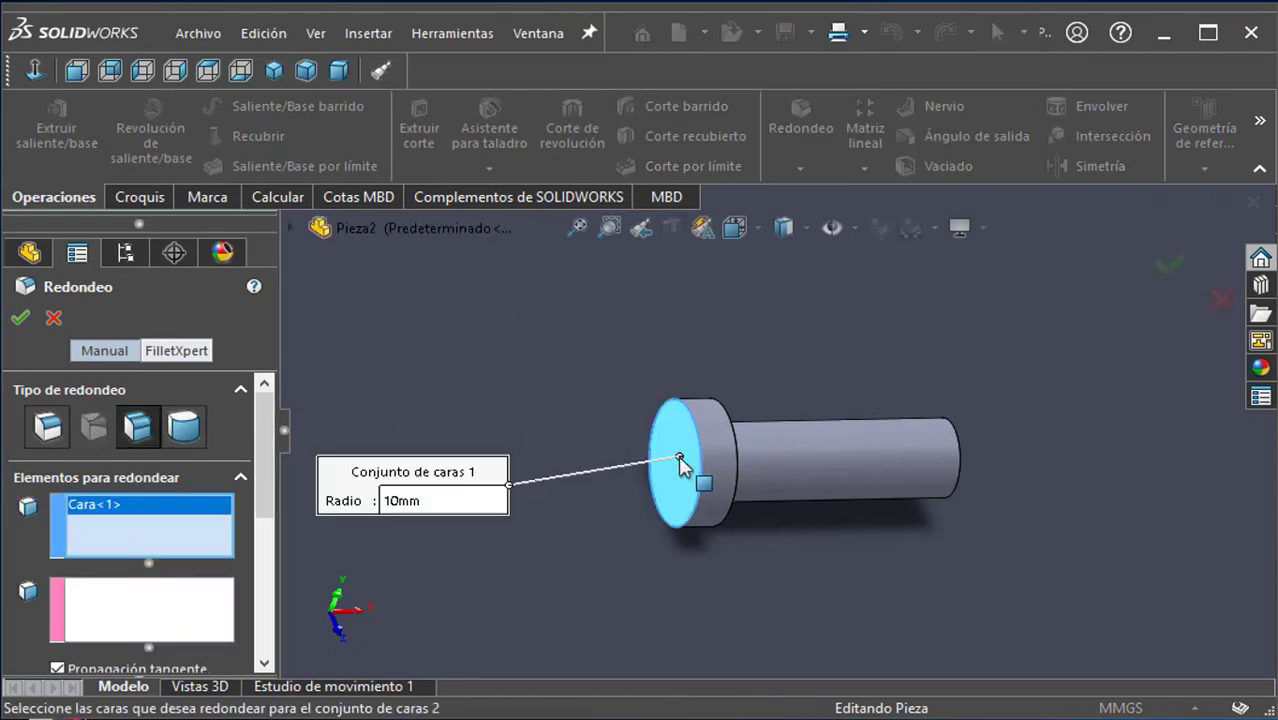
pyautogui.scroll(-2, 264, 500)
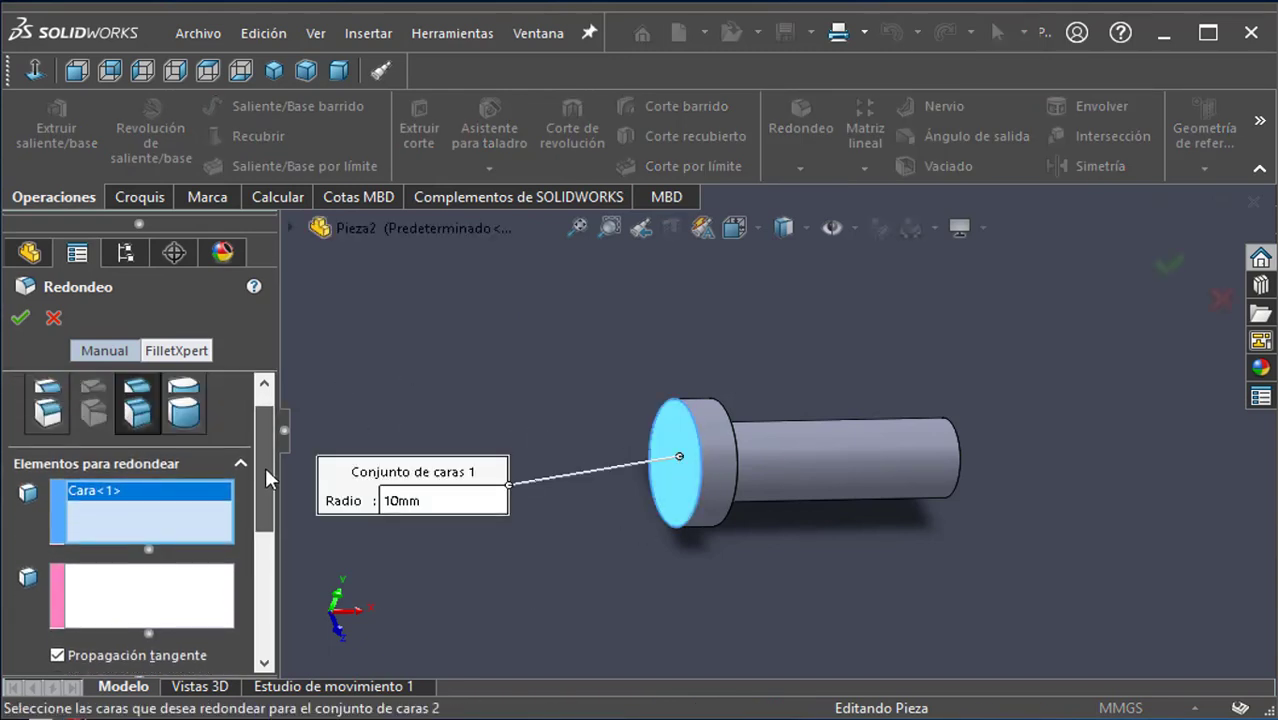
pyautogui.scroll(2, 265, 478)
pyautogui.click(184, 425)
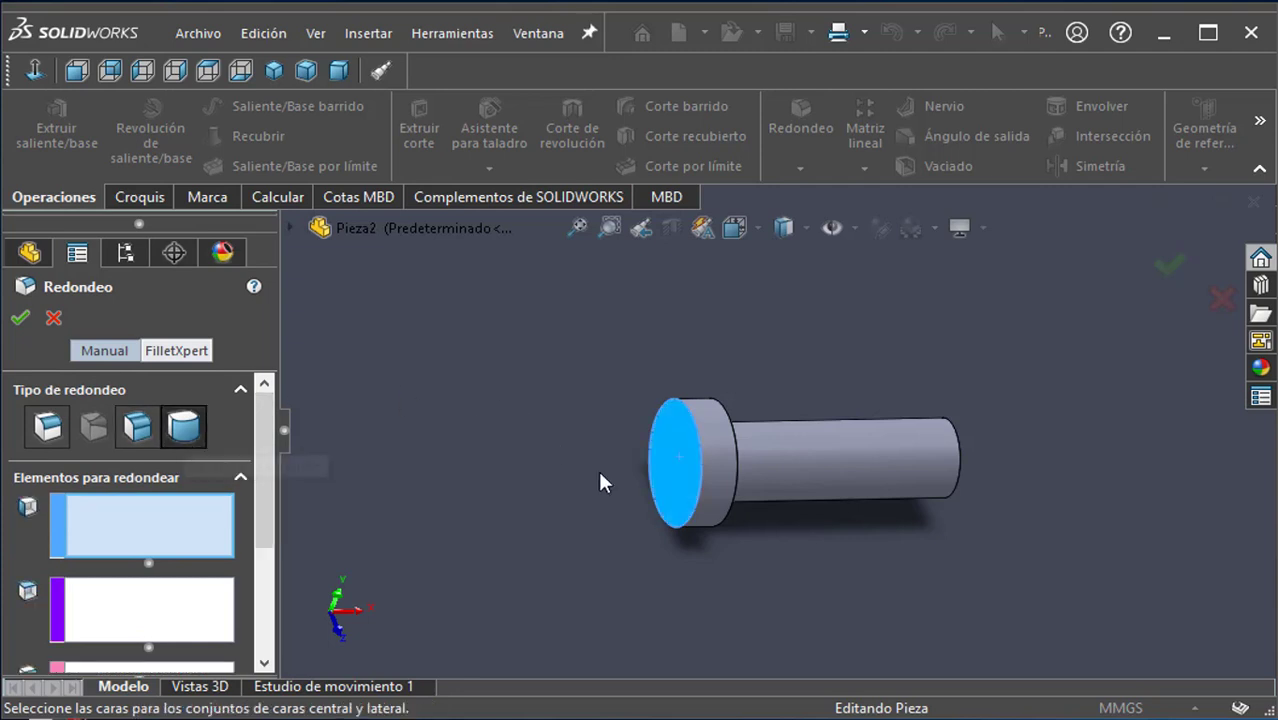
pyautogui.click(48, 427)
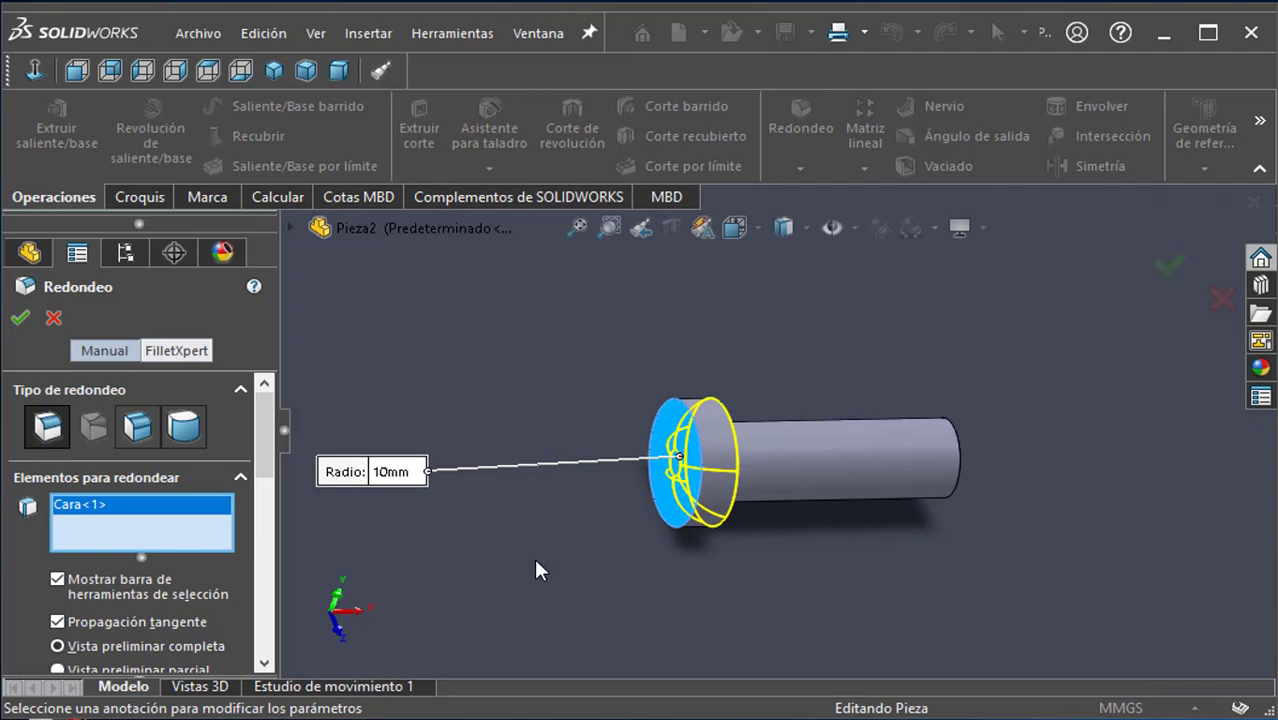
# Step: Set the head fillet's radius to 1 mm and apply it
pyautogui.moveTo(264, 428); pyautogui.dragTo(253, 513)
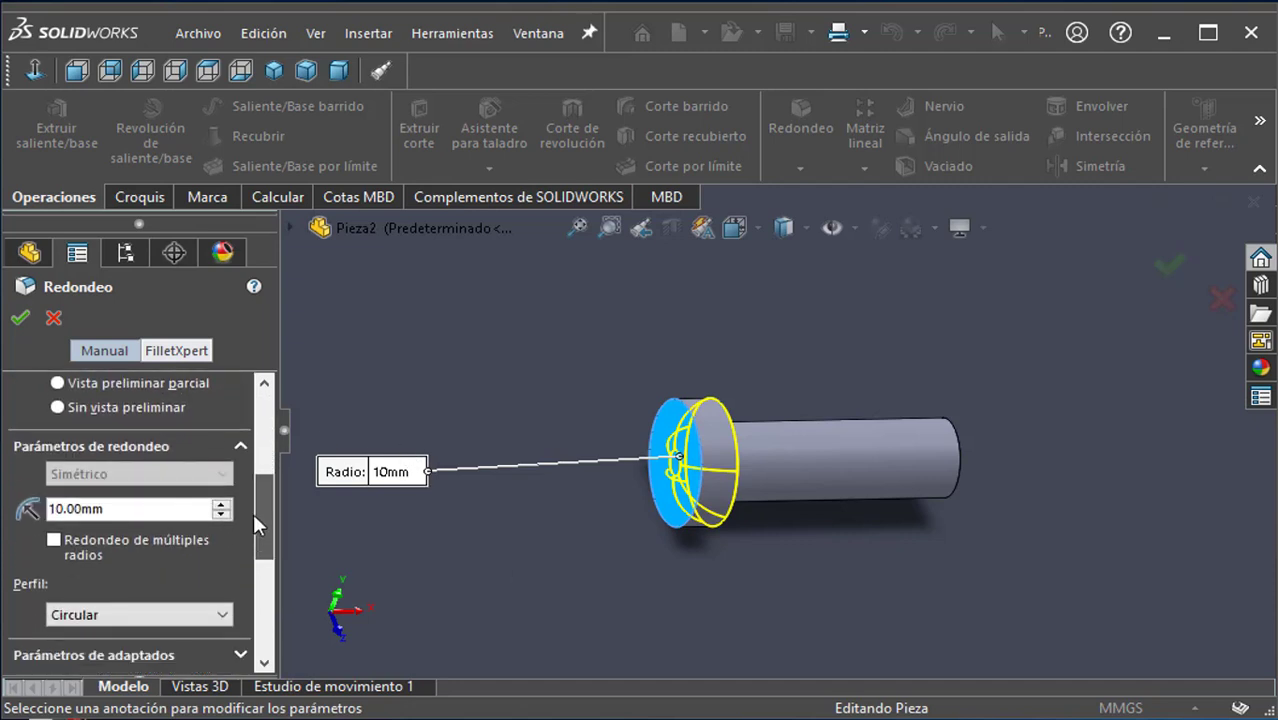
pyautogui.moveTo(146, 511); pyautogui.dragTo(3, 520)
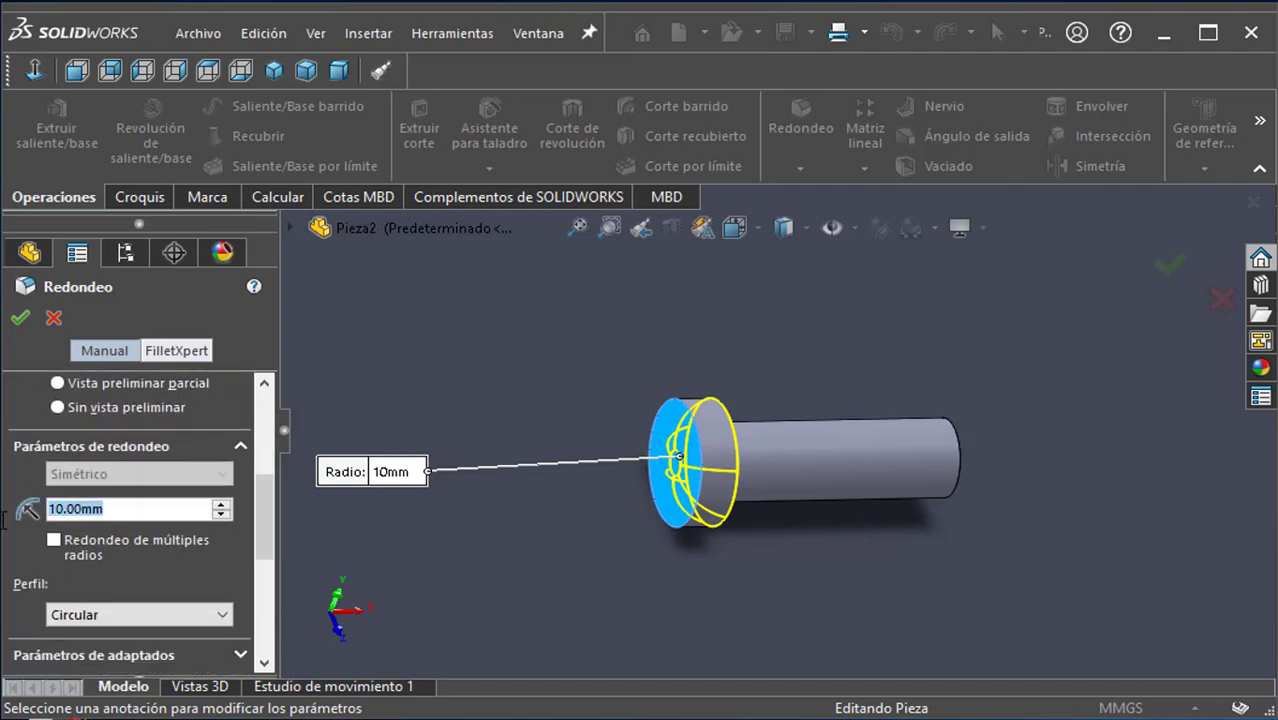
pyautogui.write('1')
pyautogui.press('Return')
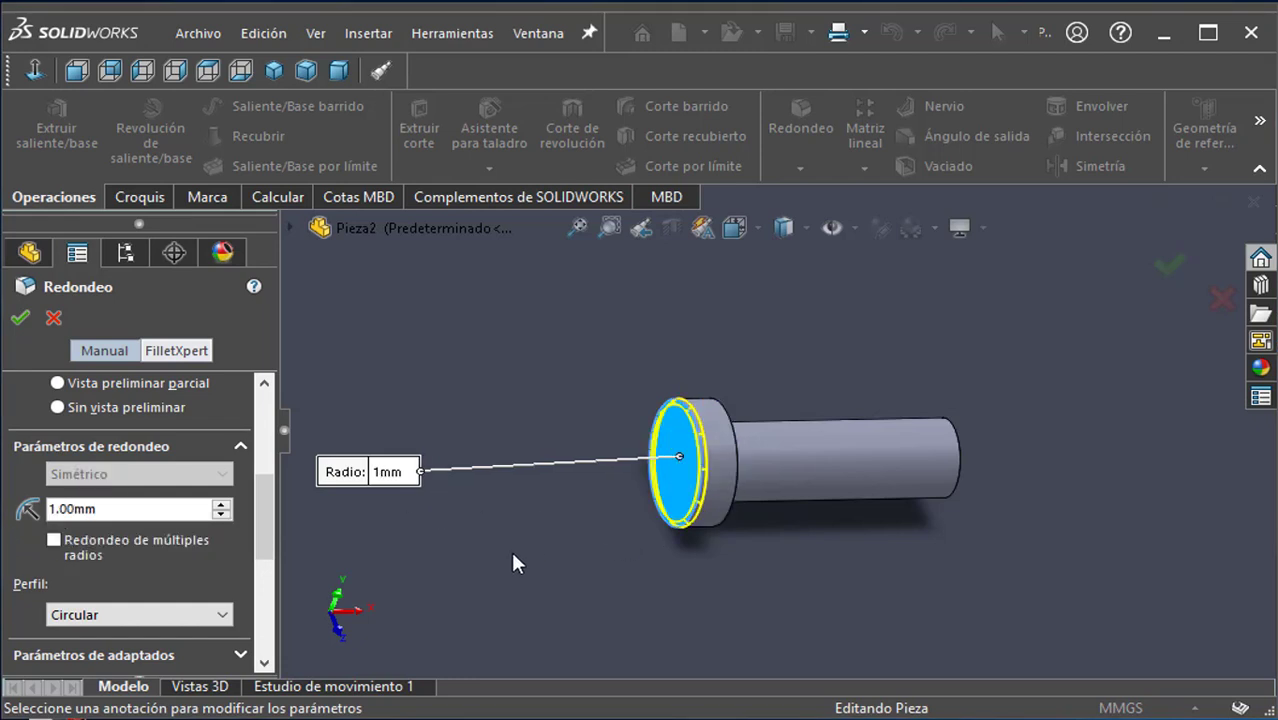
pyautogui.click(20, 317)
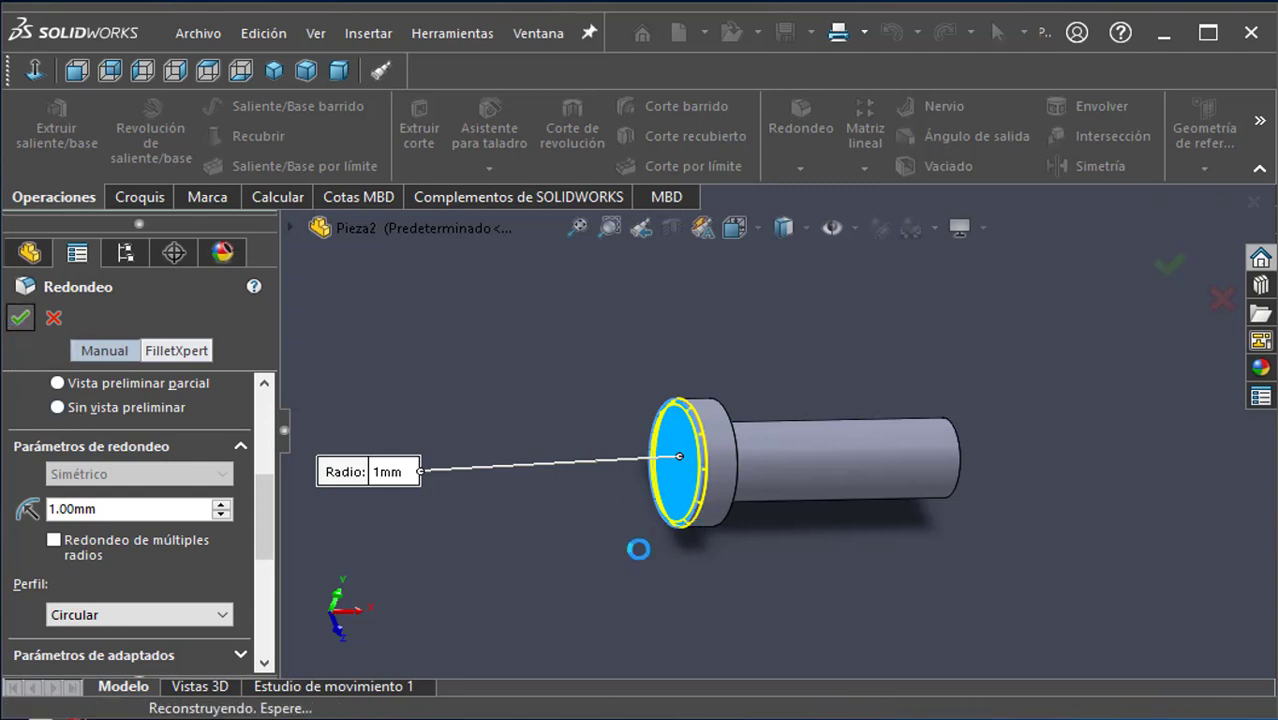
# Step: Save the shaft as the SOLIDWORKS part Pieza2 in the Documentos folder
pyautogui.moveTo(635, 545); pyautogui.dragTo(634, 420, button='middle')
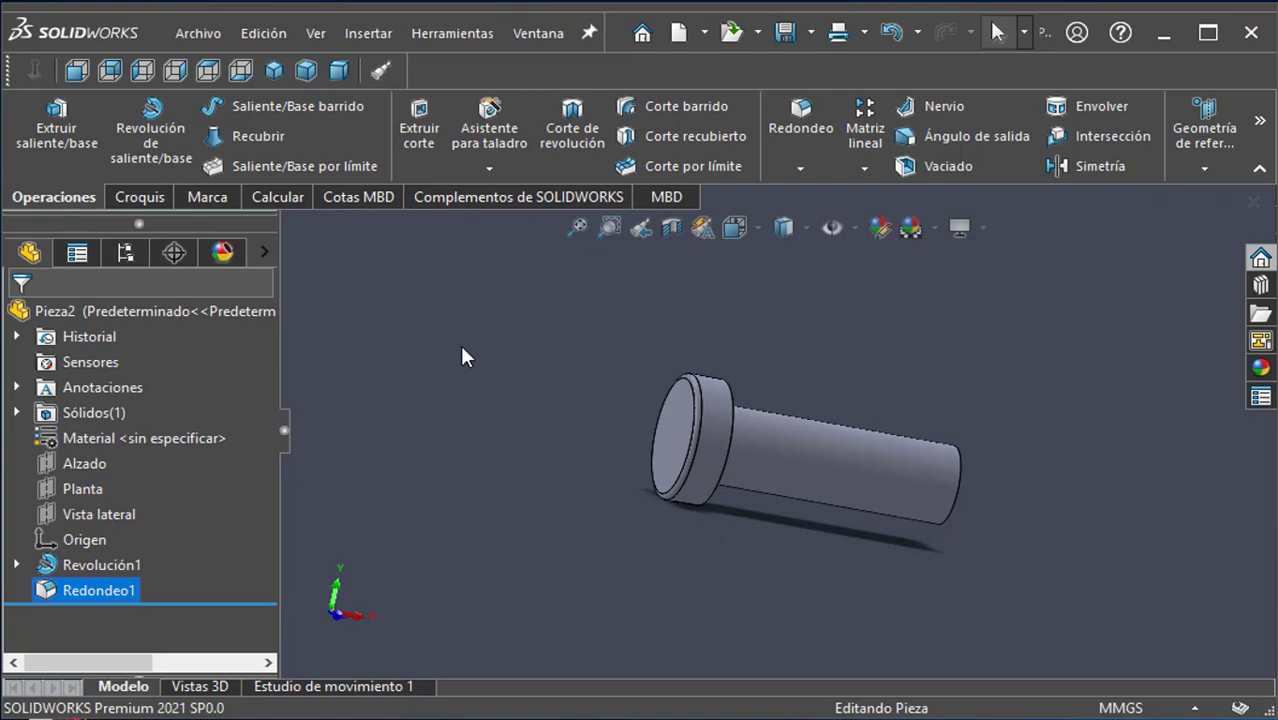
pyautogui.click(192, 33)
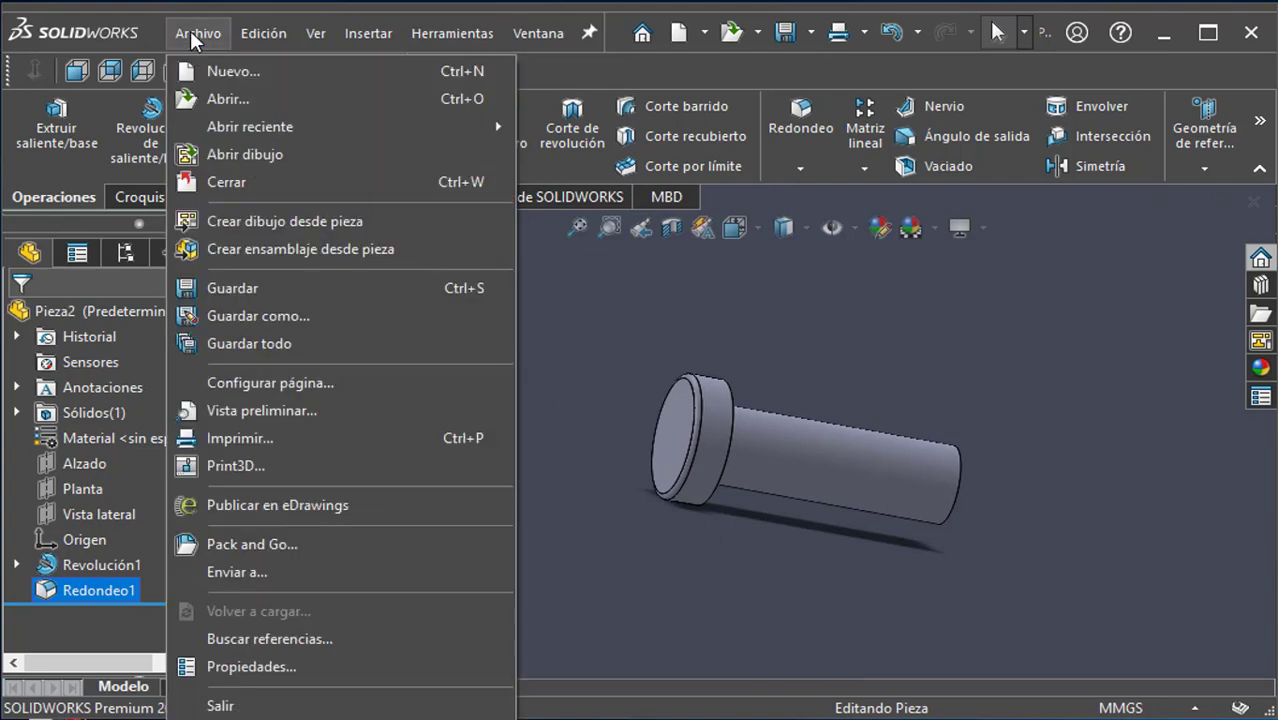
pyautogui.click(262, 318)
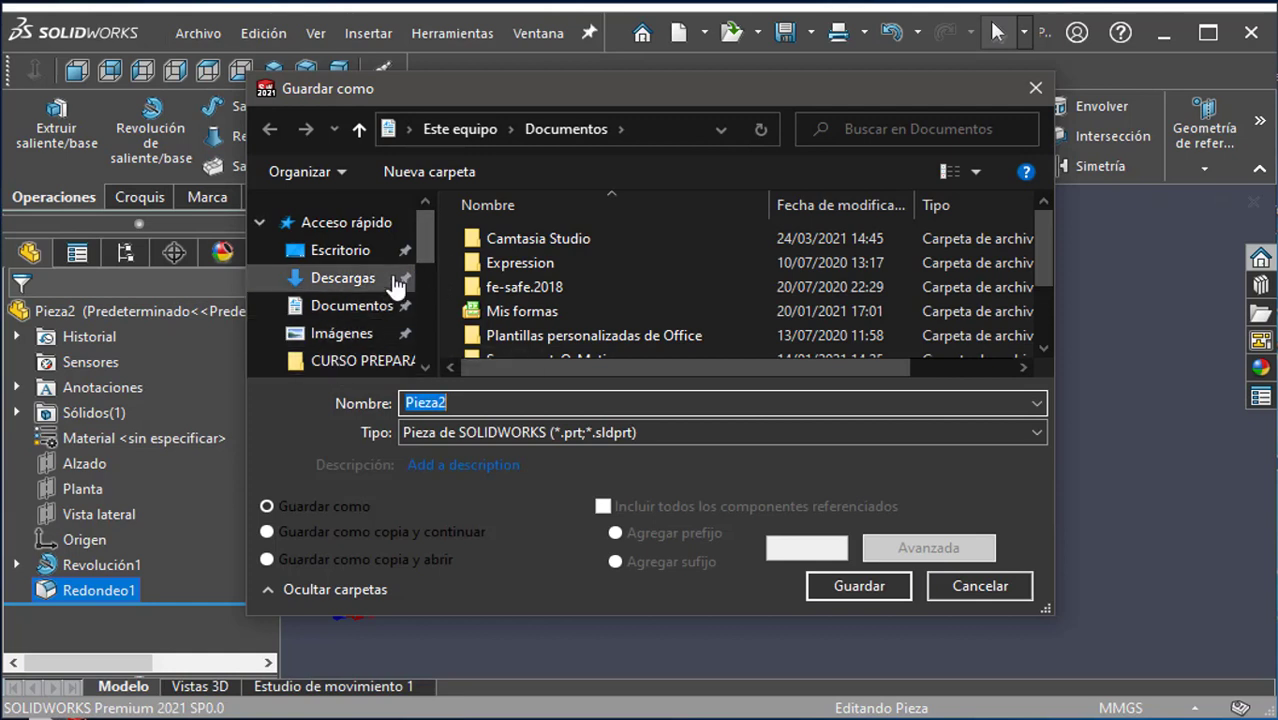
pyautogui.moveTo(419, 244); pyautogui.dragTo(420, 332)
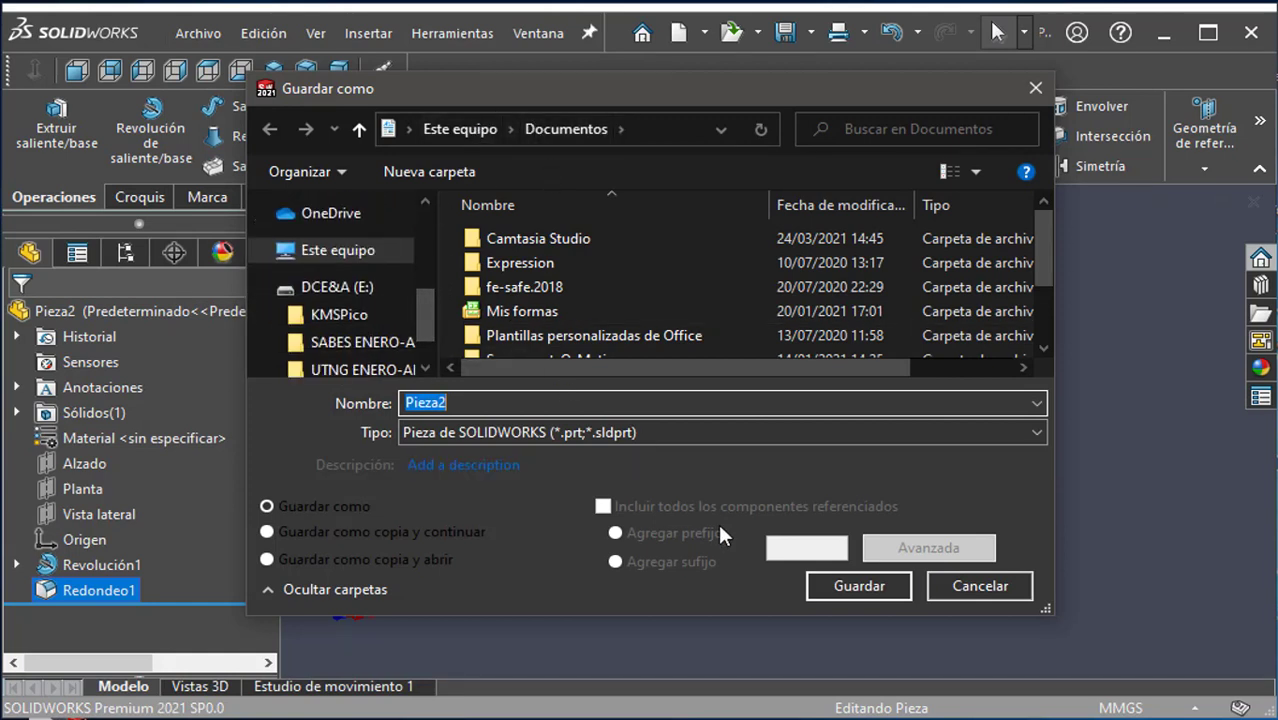
pyautogui.click(849, 590)
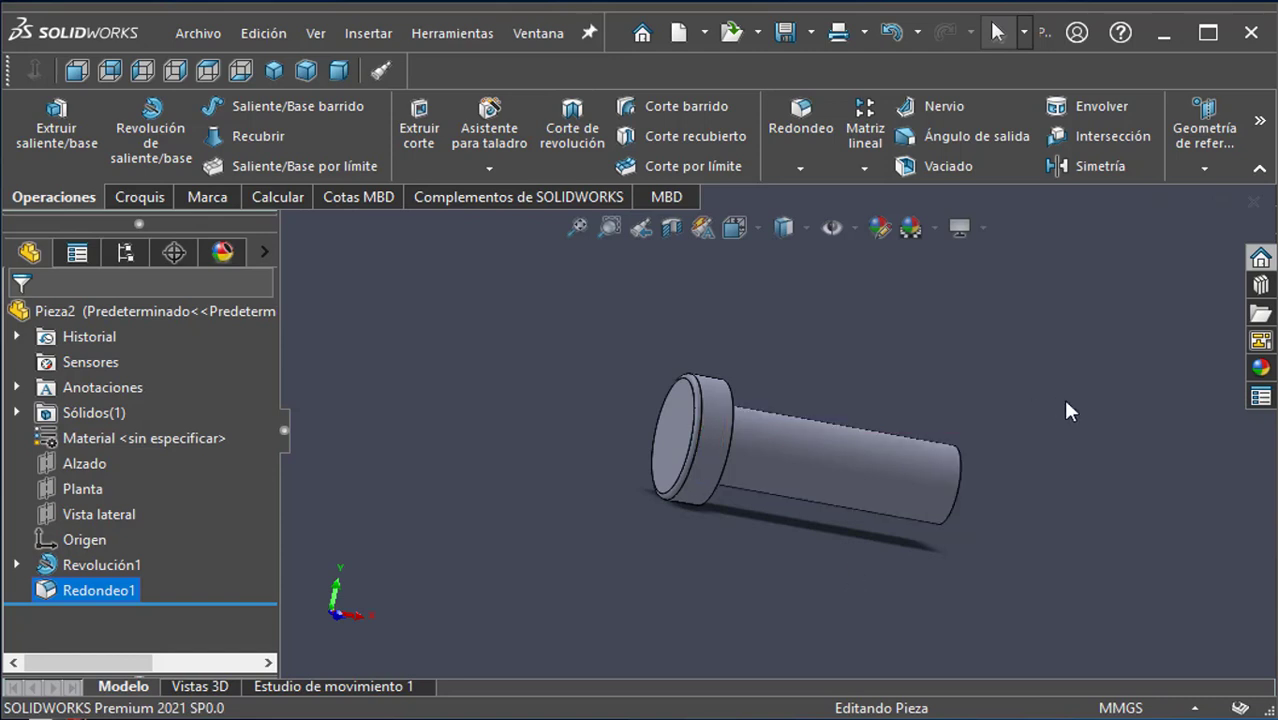
# Step: Switch to the hollow box part Pieza1 and insert the part Pieza2 beside the box's side wall with the hole
pyautogui.click(1187, 212)
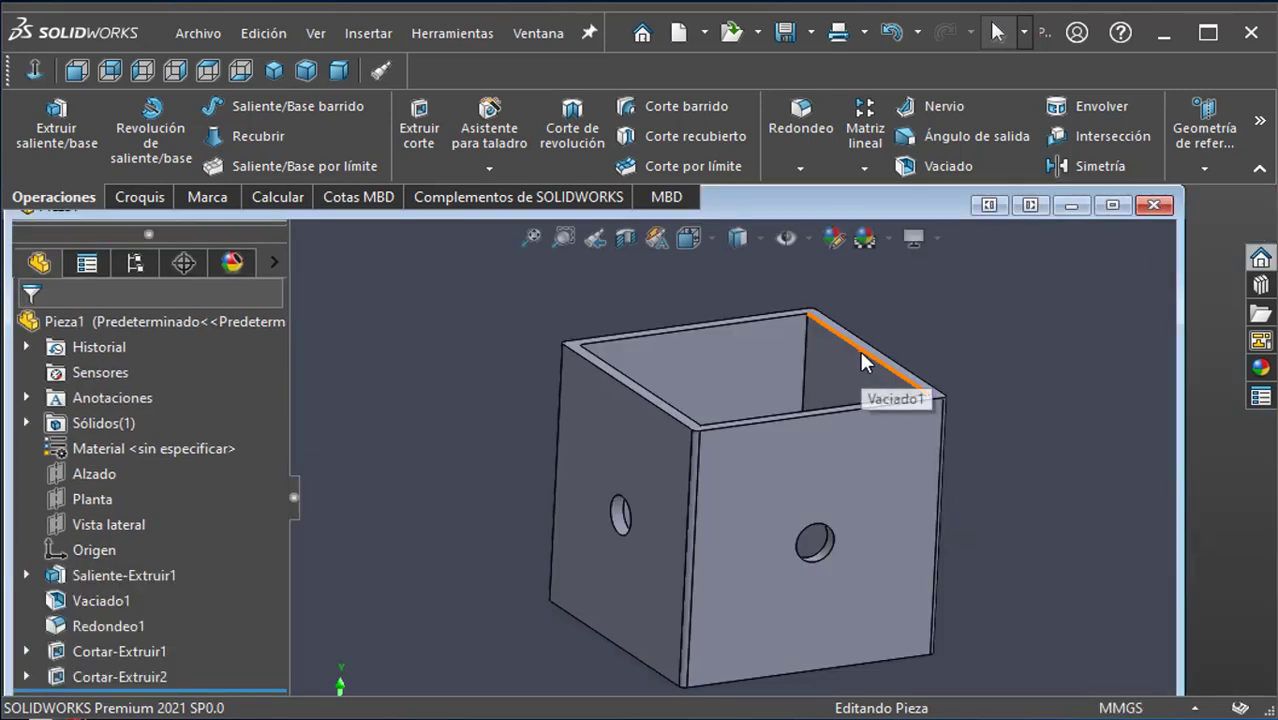
pyautogui.click(1112, 207)
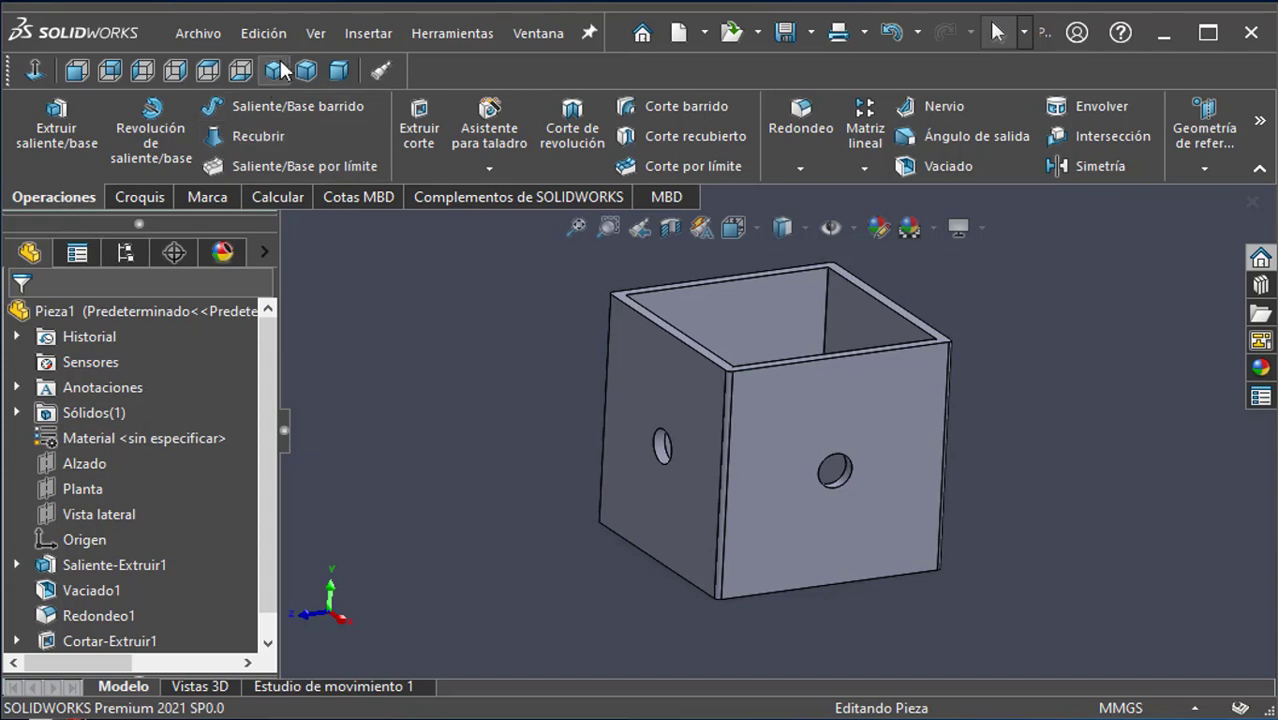
pyautogui.click(355, 40)
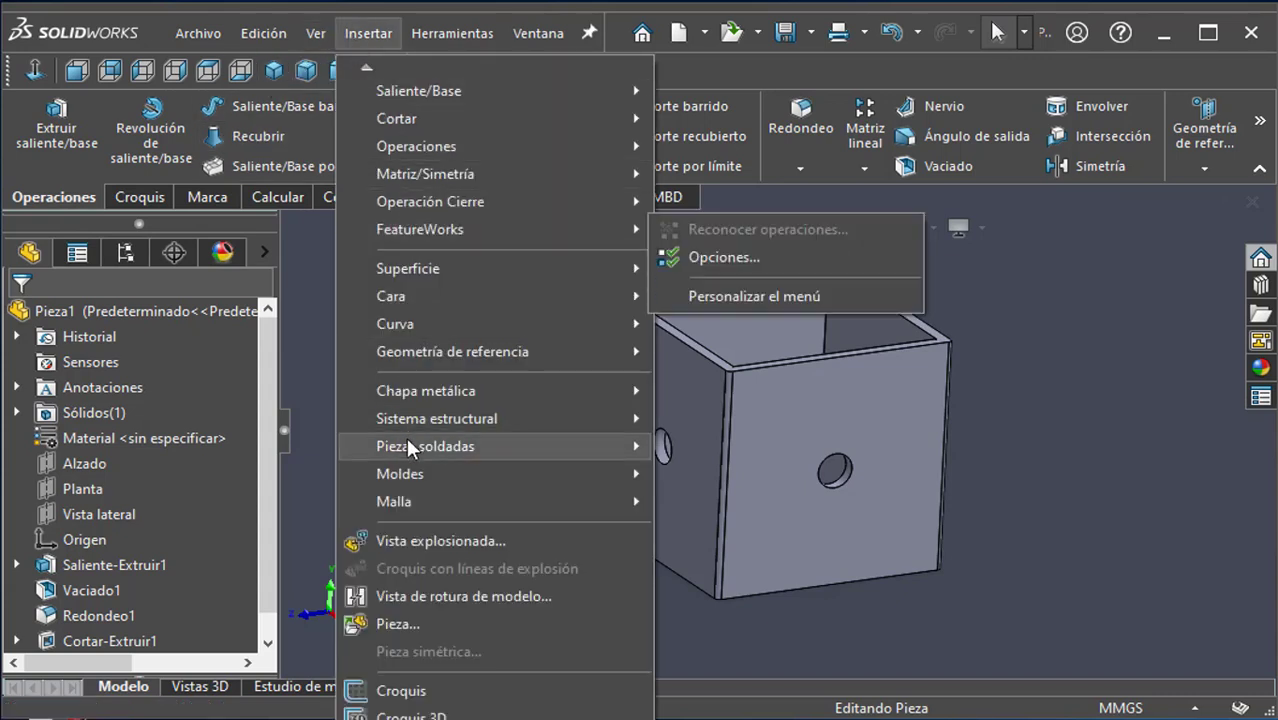
pyautogui.click(400, 625)
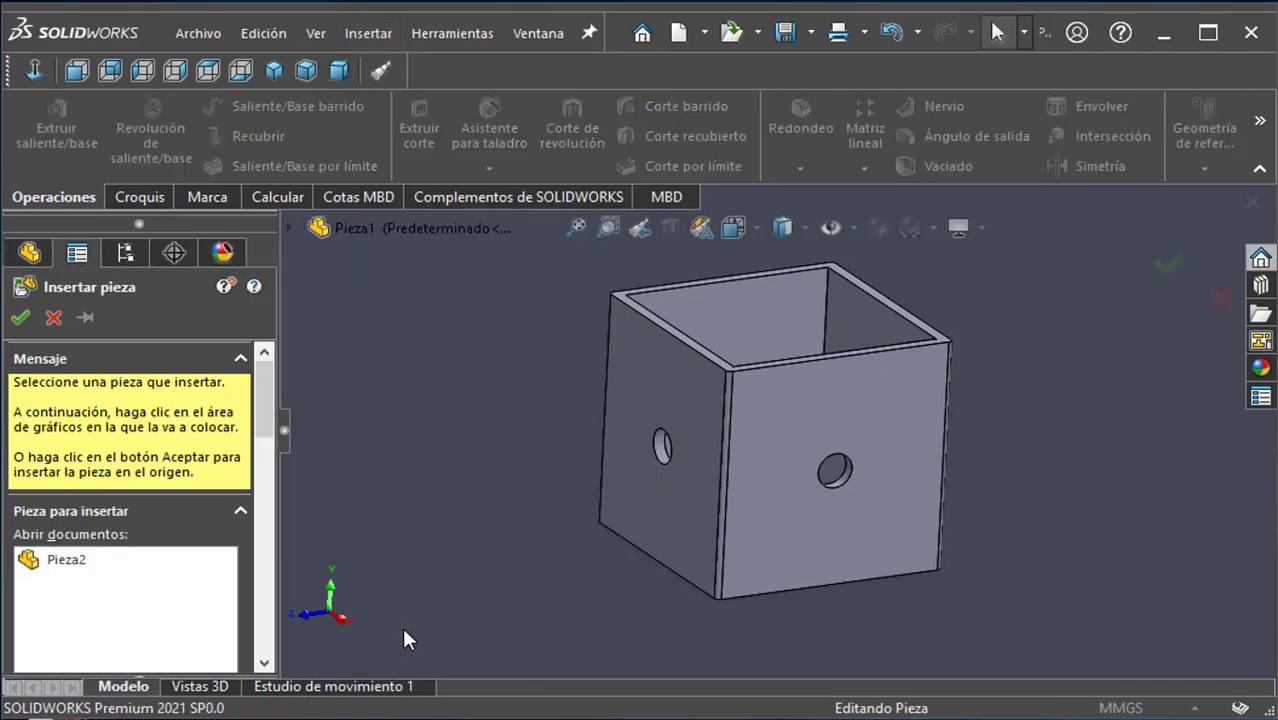
pyautogui.click(68, 570)
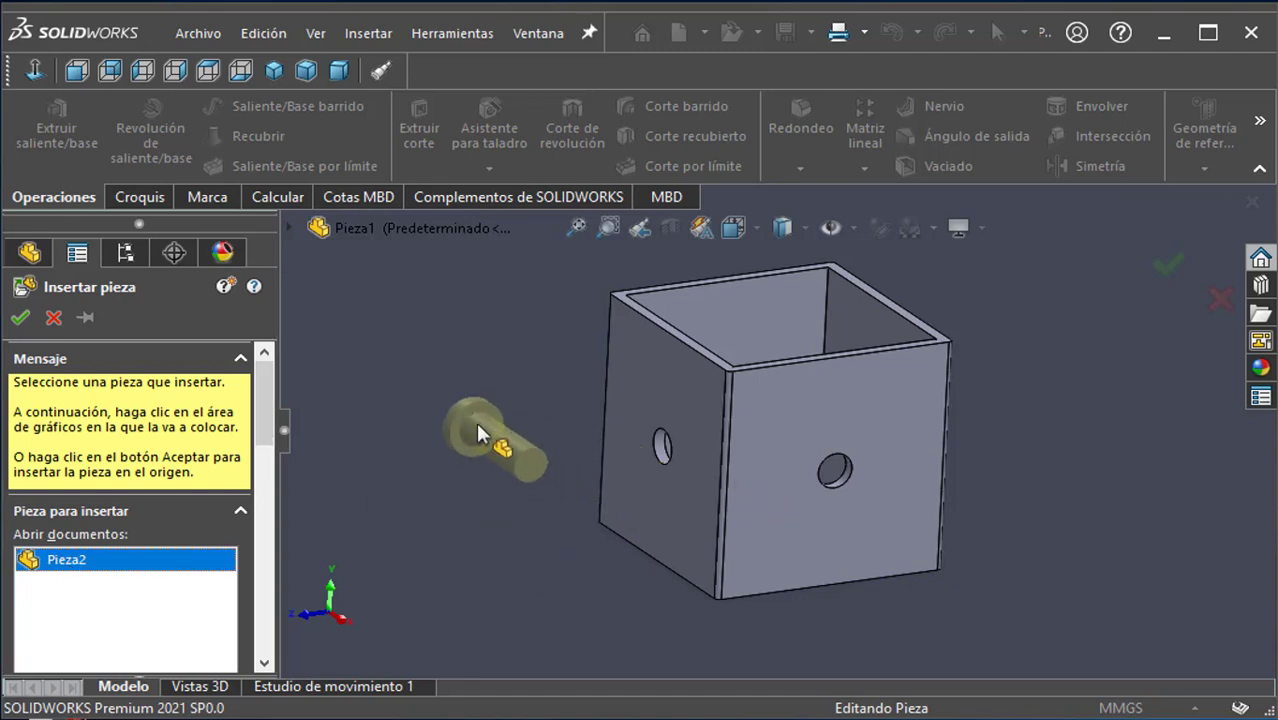
pyautogui.moveTo(478, 424); pyautogui.dragTo(606, 483, button='middle')
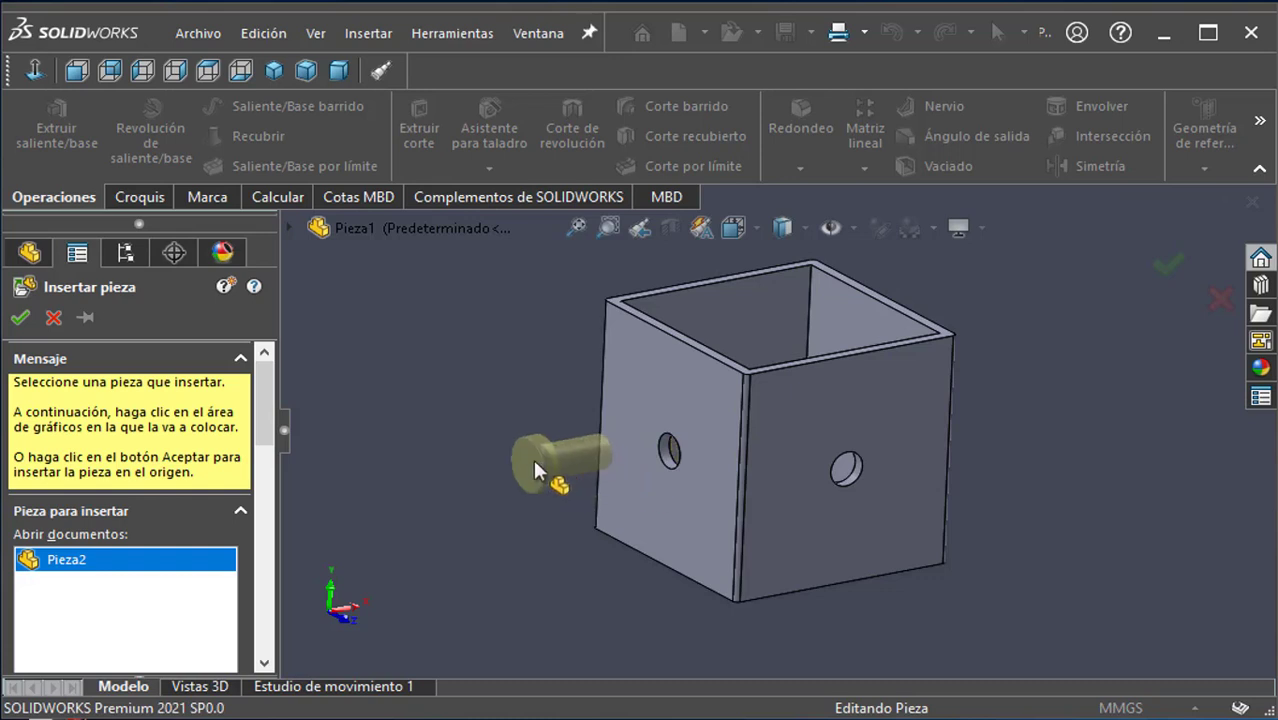
pyautogui.click(532, 456)
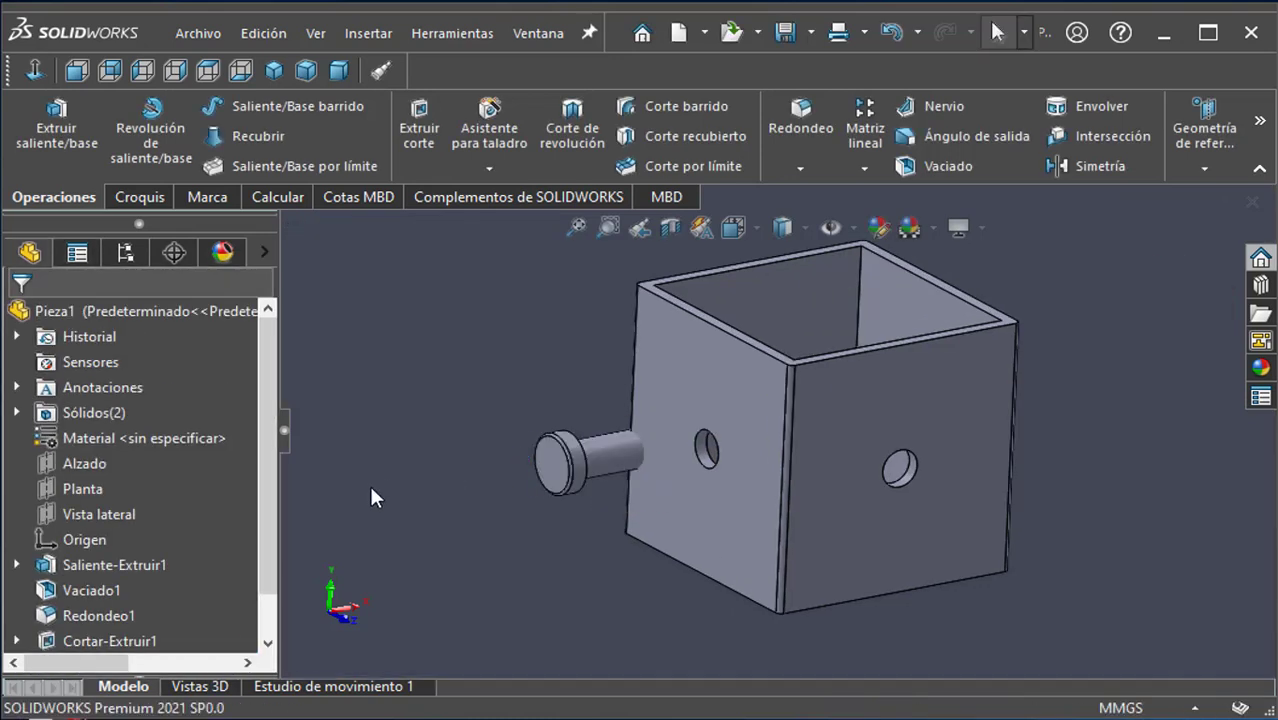
# Step: Expand the inserted Pieza2 and its solids folder in the feature tree to examine the body it contains
pyautogui.scroll(-1, 263, 505)
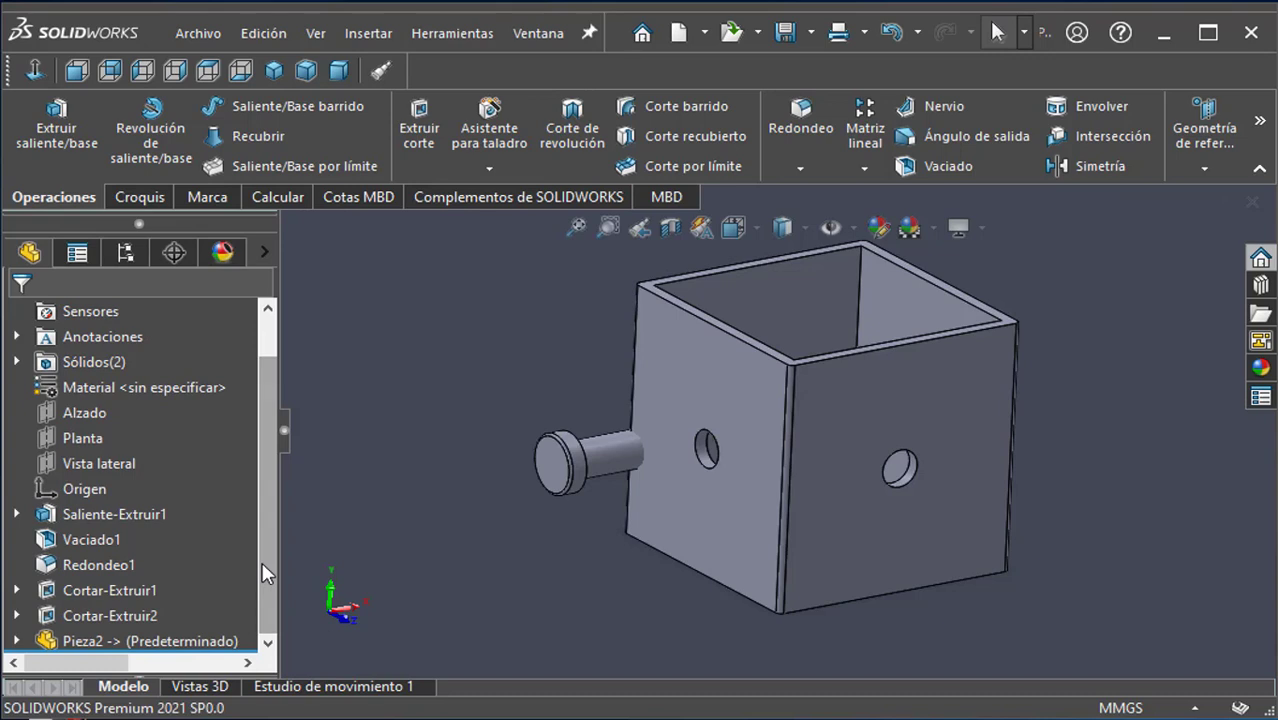
pyautogui.click(16, 641)
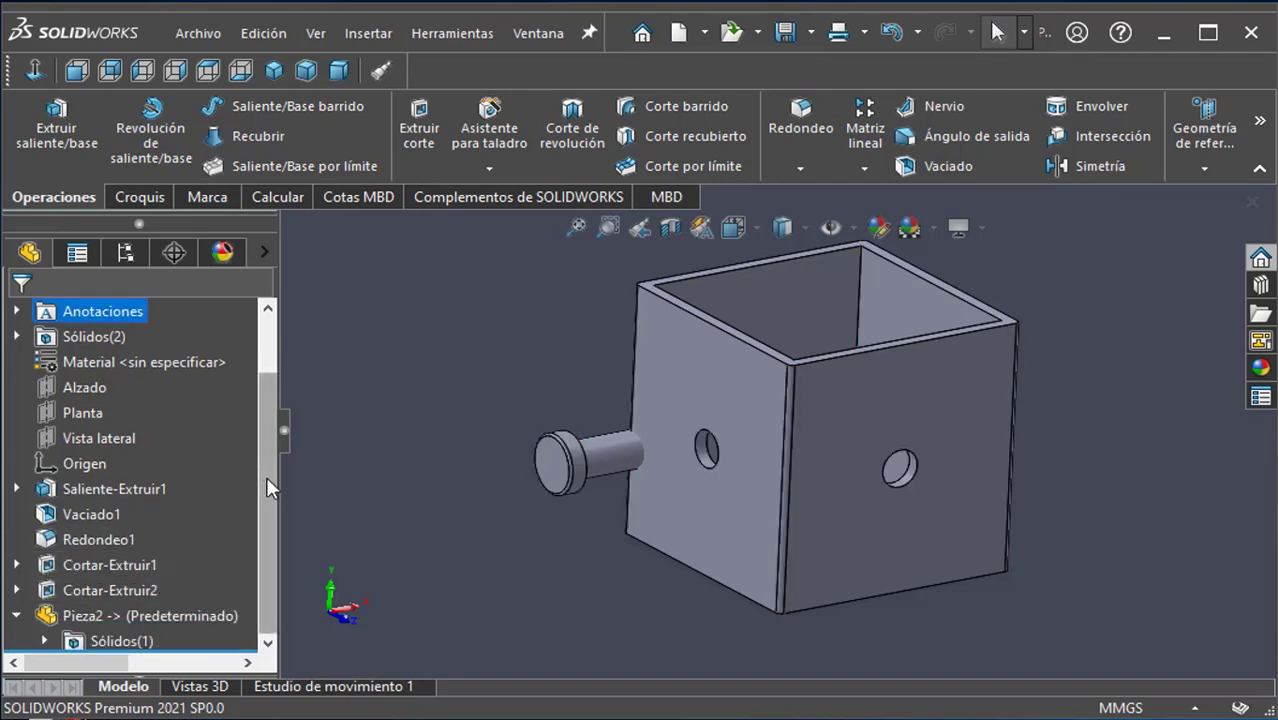
pyautogui.click(43, 643)
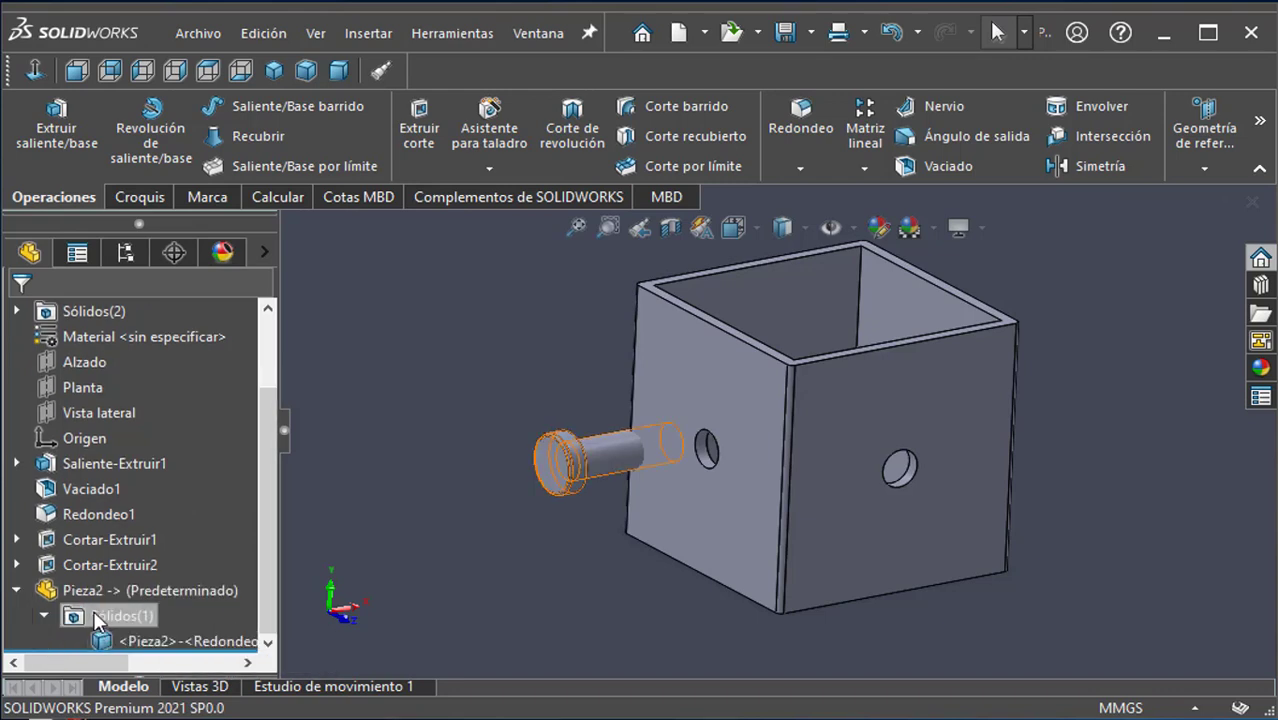
pyautogui.moveTo(266, 530); pyautogui.dragTo(292, 456)
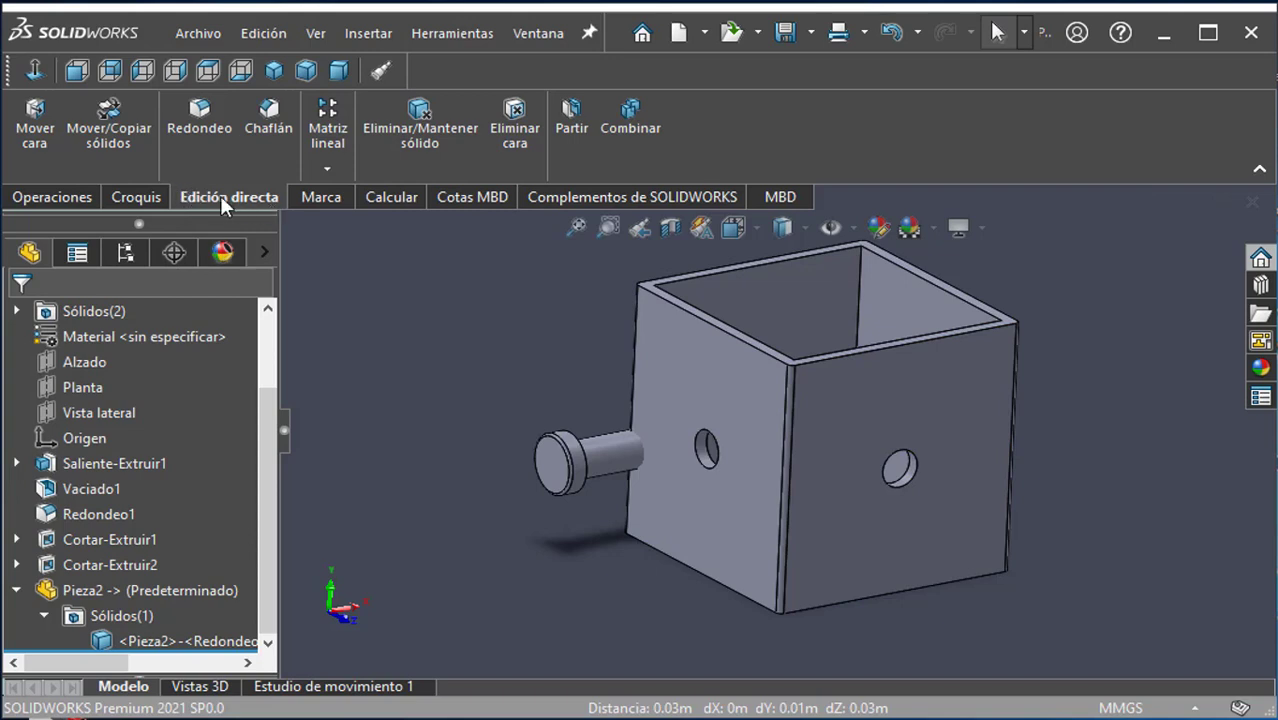
# Step: Remove the Edición directa tool set from the CommandManager
pyautogui.rightClick(388, 193)
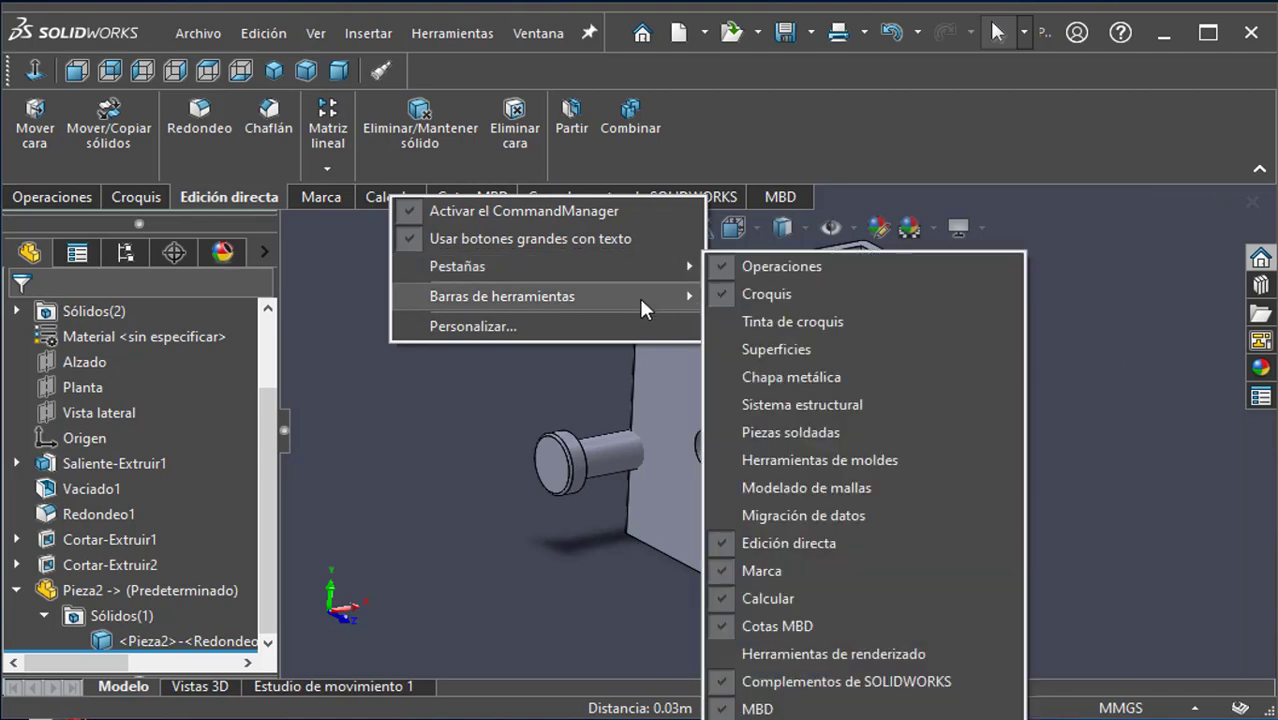
pyautogui.moveTo(639, 298)
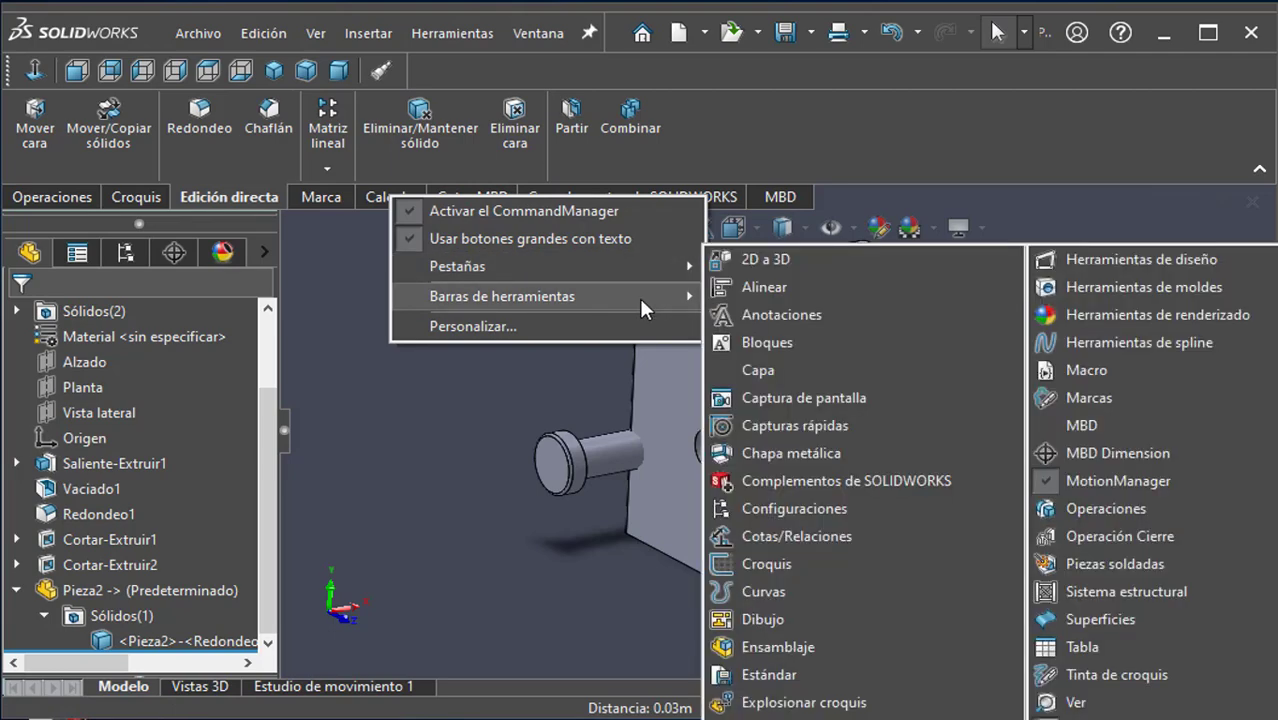
pyautogui.moveTo(599, 270)
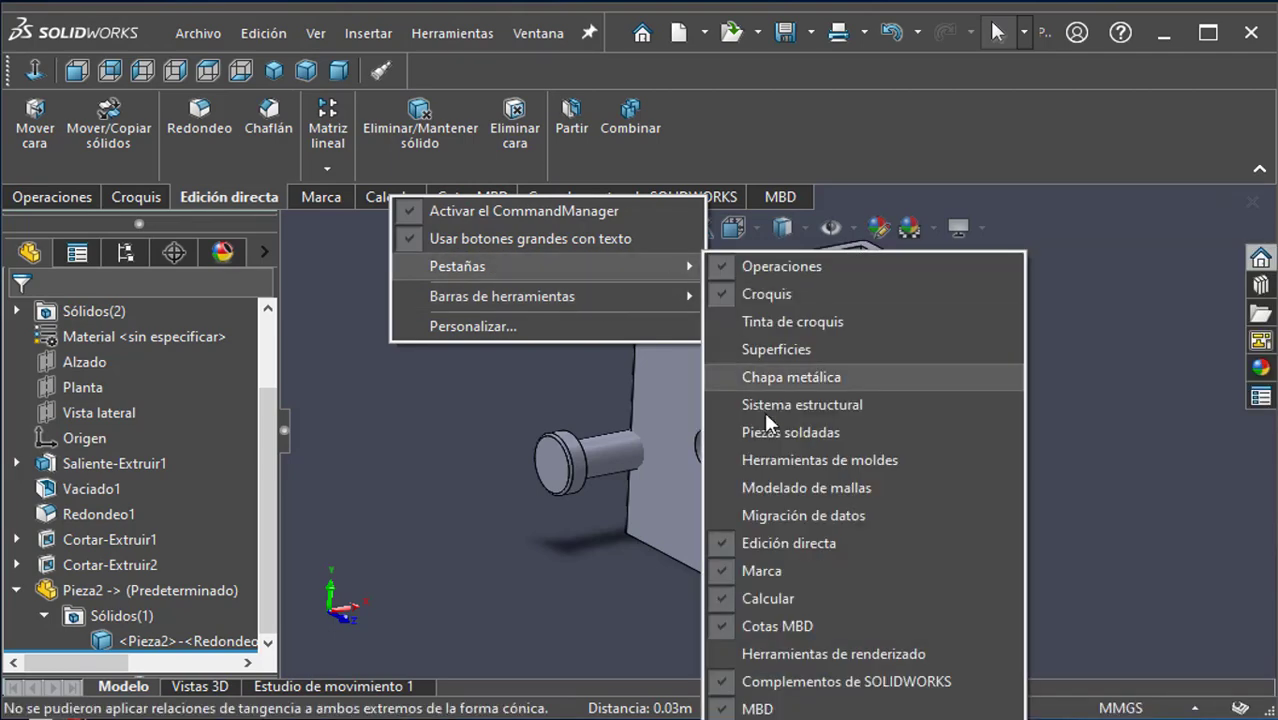
pyautogui.click(766, 544)
# Step: Restore the Edición directa tool set in the CommandManager
pyautogui.rightClick(330, 199)
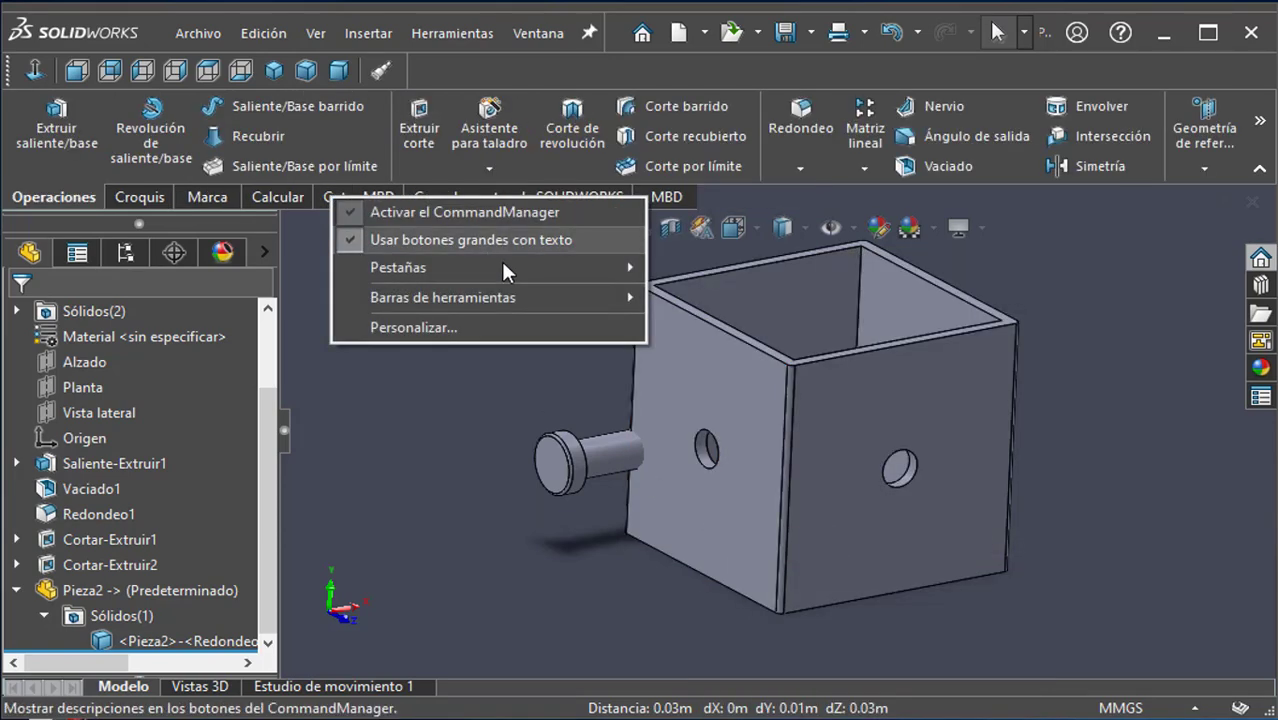
pyautogui.moveTo(550, 293)
pyautogui.moveTo(576, 277)
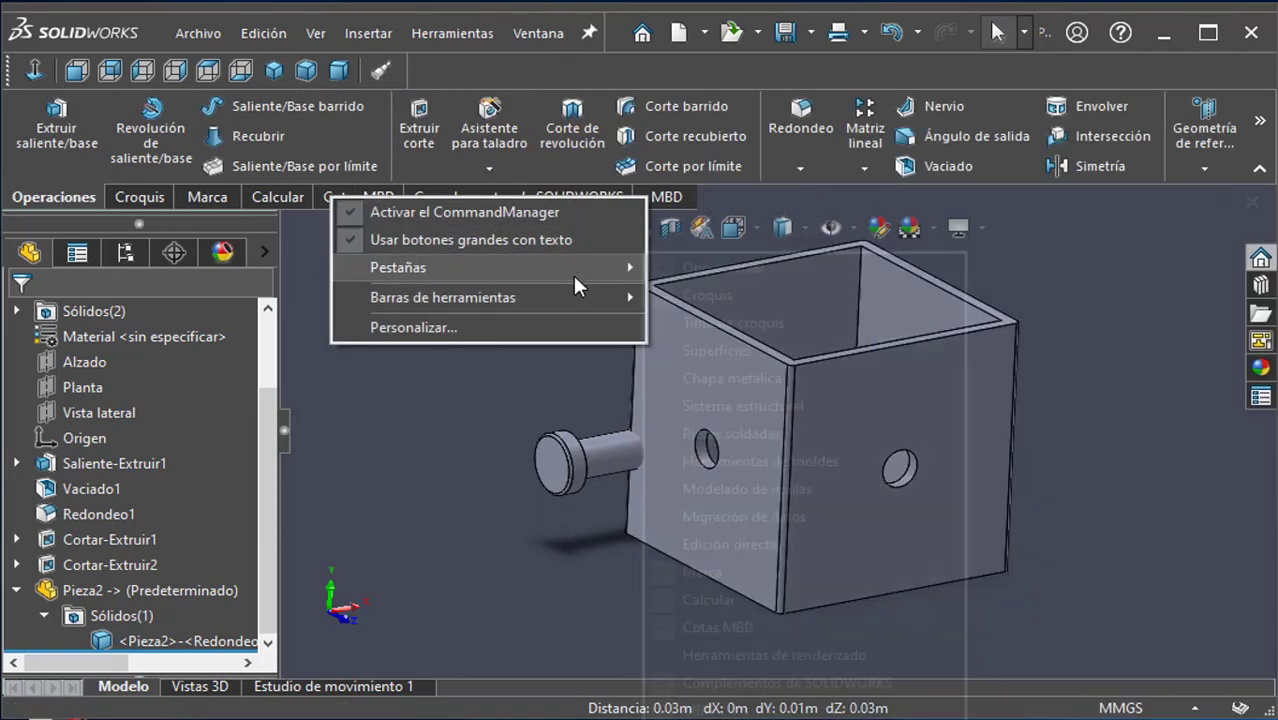
pyautogui.click(748, 543)
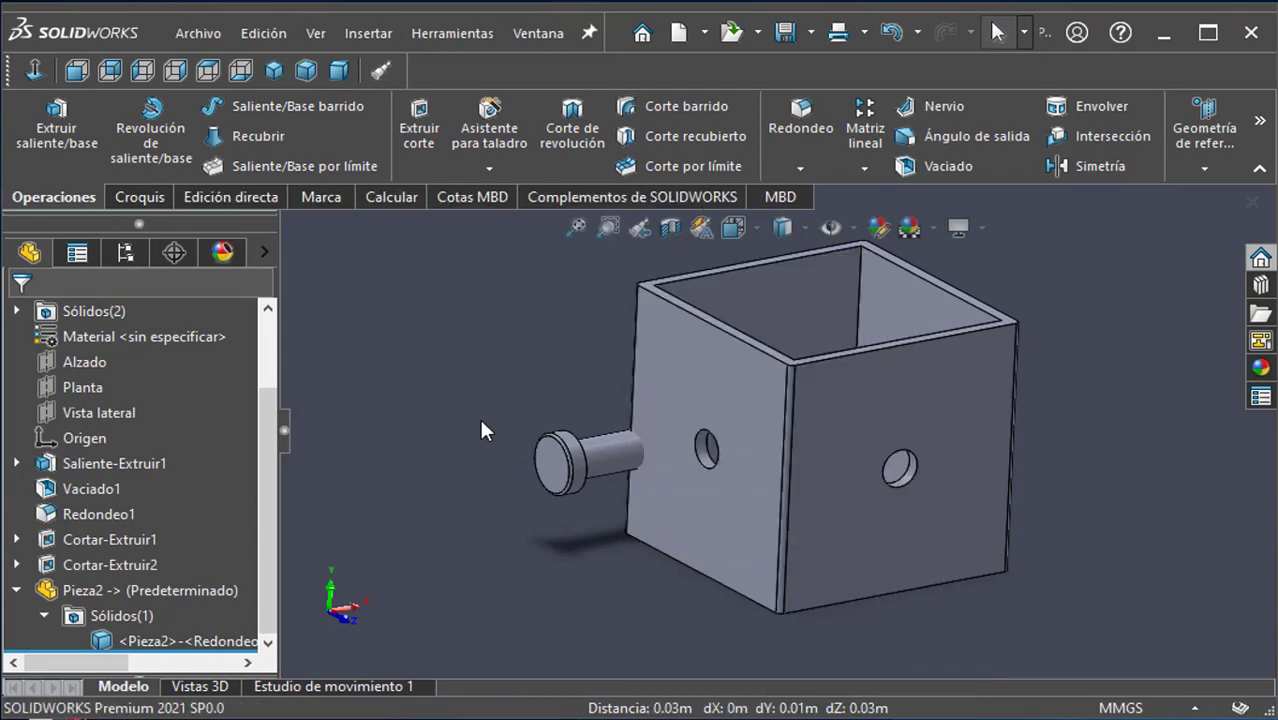
# Step: Set up a Move/Copy Bodies operation with the inserted headed shaft as the body to move
pyautogui.click(249, 199)
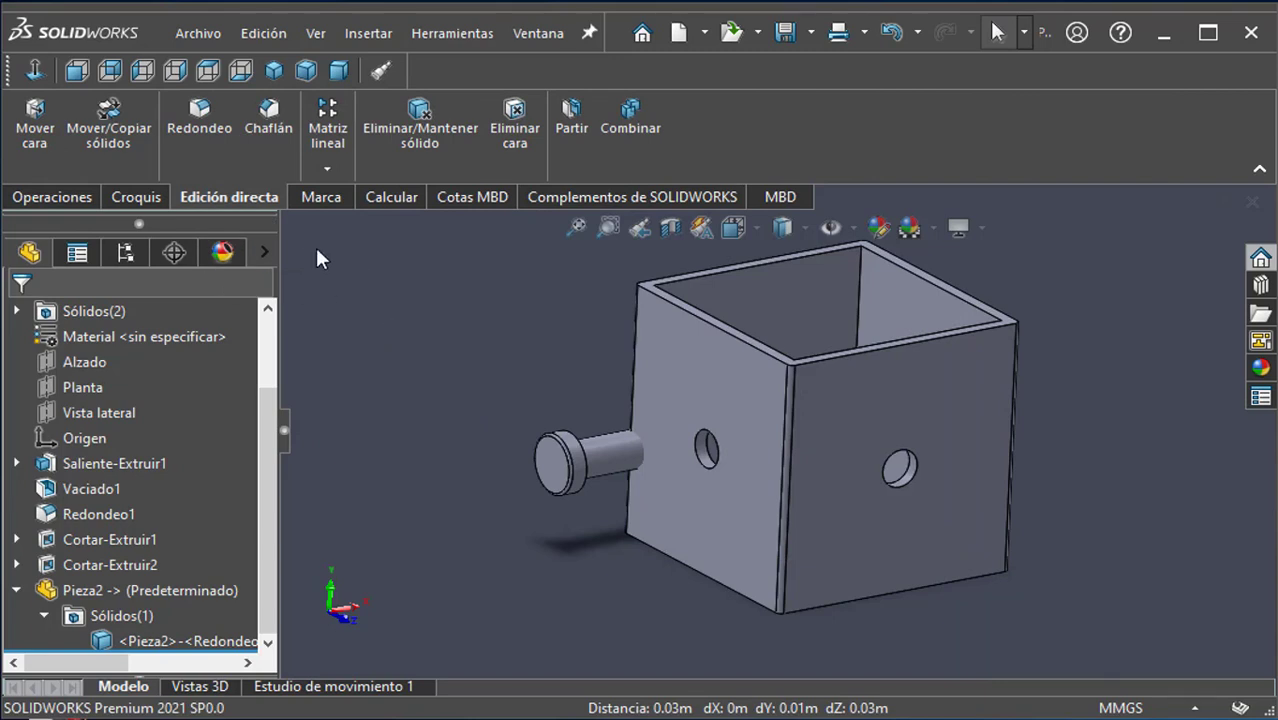
pyautogui.click(121, 131)
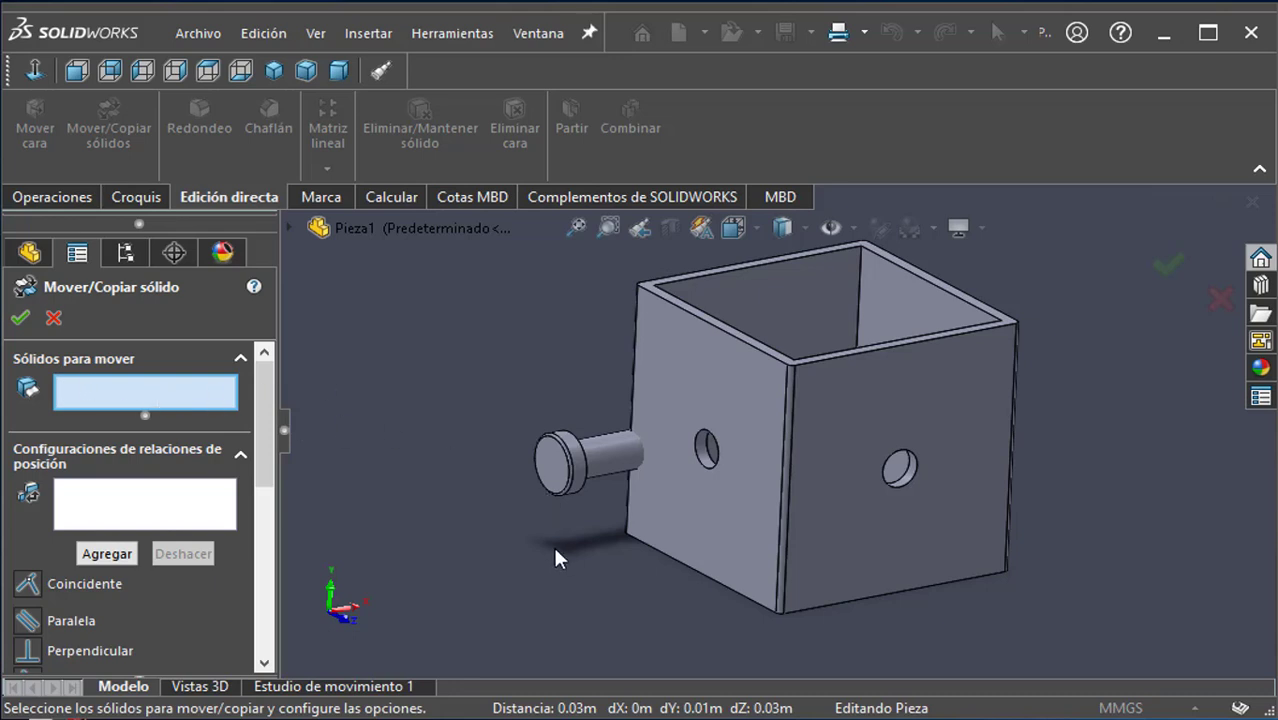
pyautogui.click(602, 452)
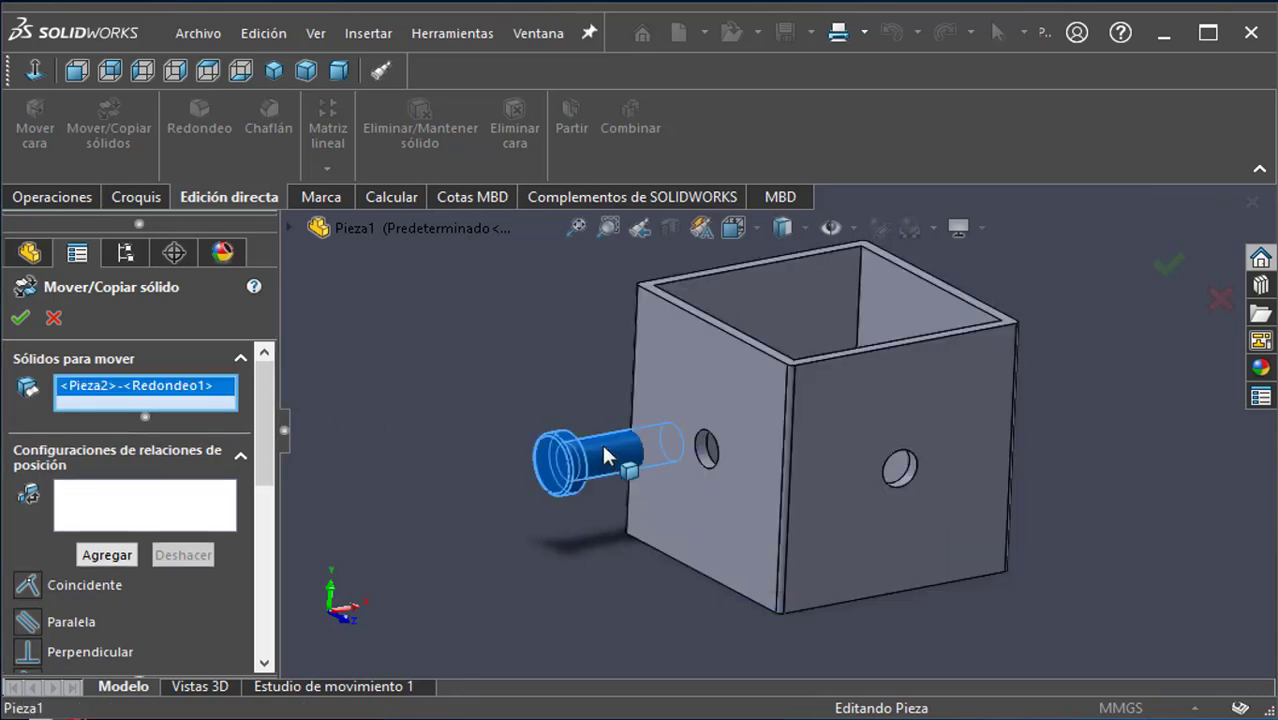
# Step: Make the shaft's cylindrical face concentric with the hole in the box's adjacent side wall and apply the move
pyautogui.scroll(-2, 266, 438)
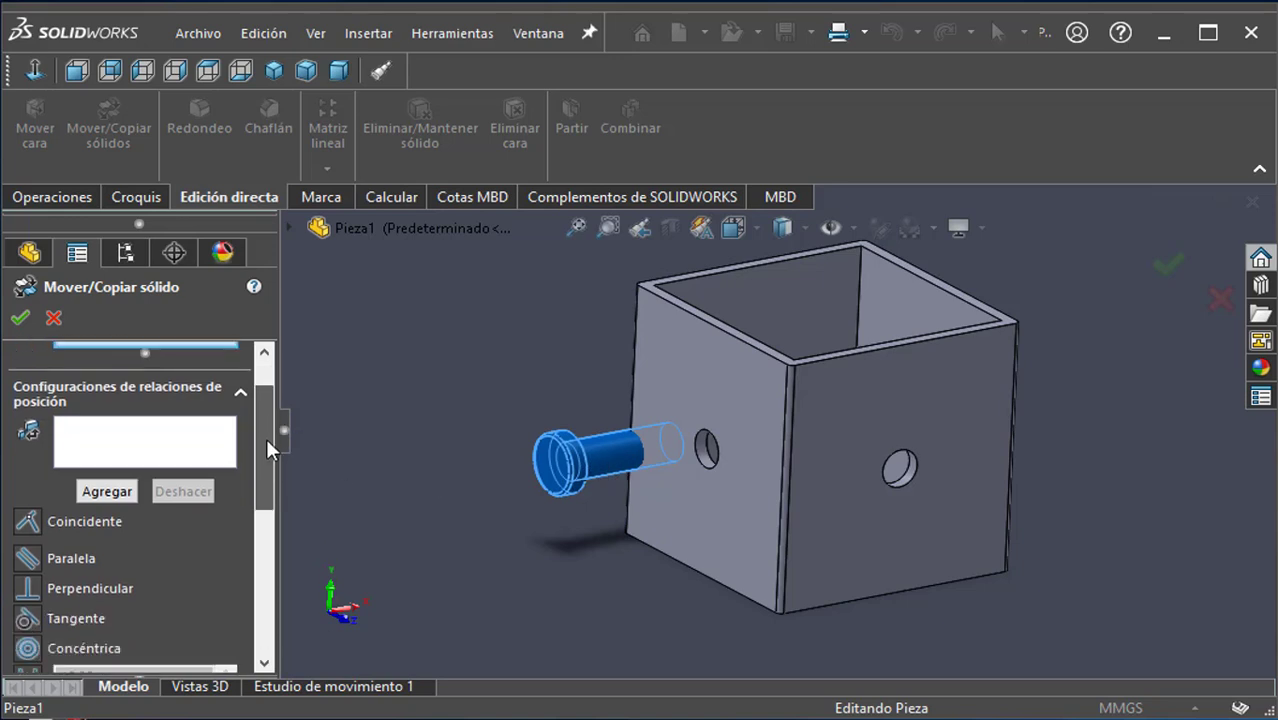
pyautogui.click(104, 446)
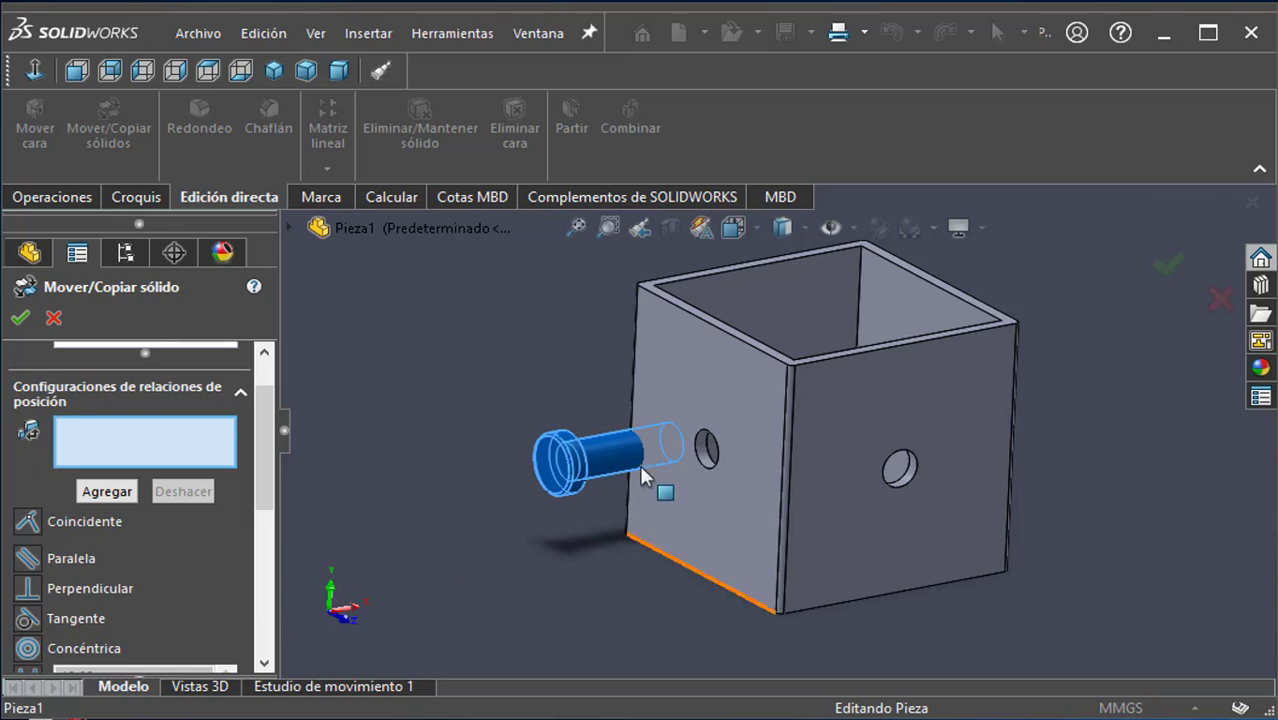
pyautogui.scroll(-4, 605, 458)
pyautogui.click(671, 455)
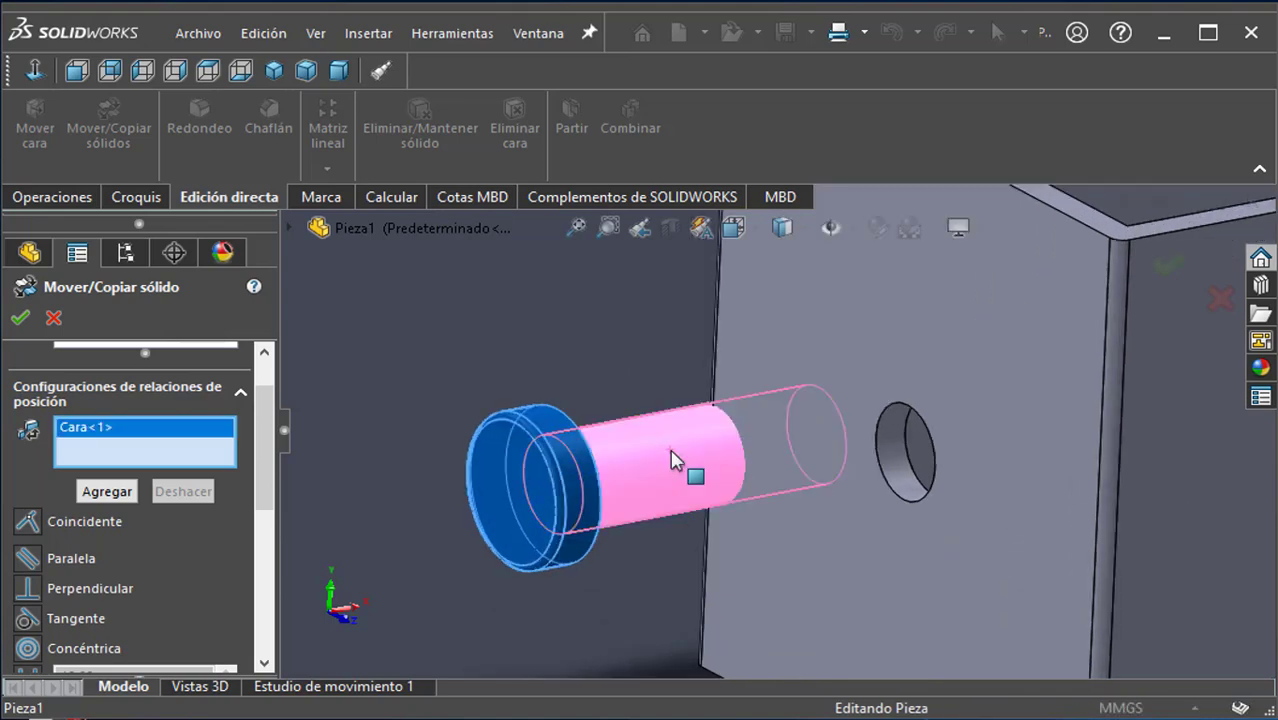
pyautogui.scroll(-4, 913, 468)
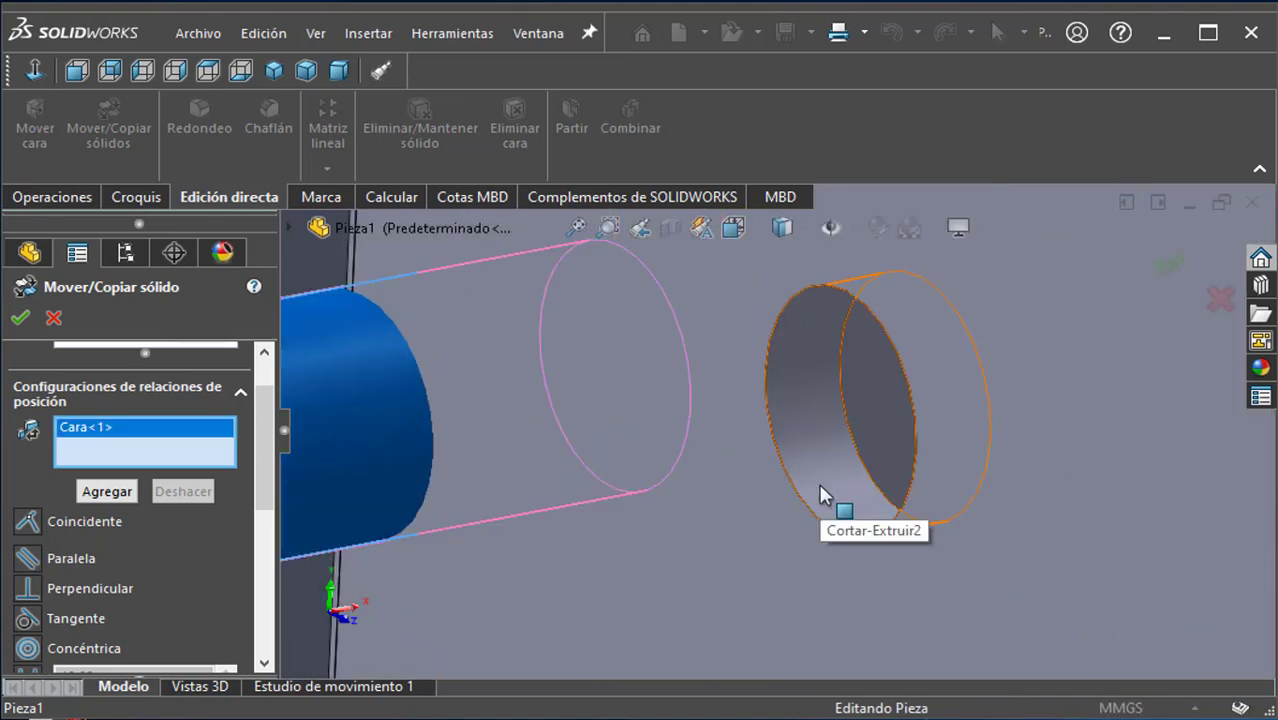
pyautogui.click(827, 505)
pyautogui.scroll(6, 800, 577)
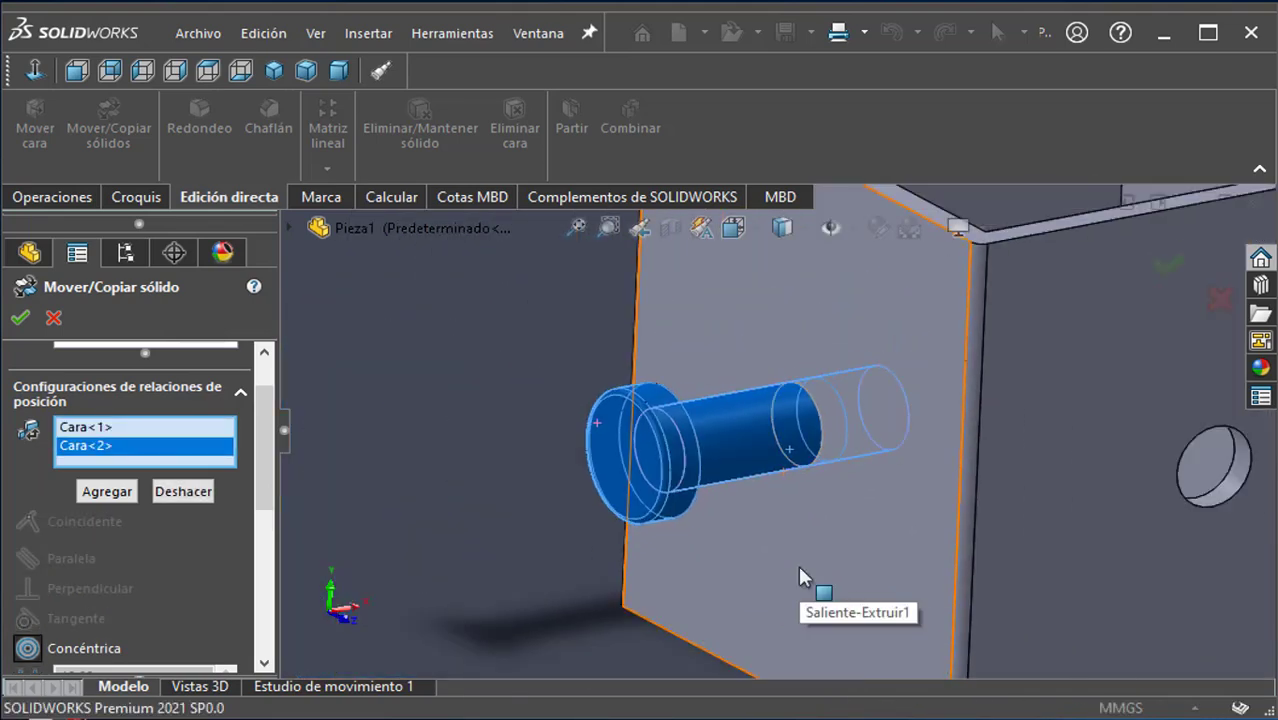
pyautogui.moveTo(632, 466); pyautogui.dragTo(526, 420, button='middle')
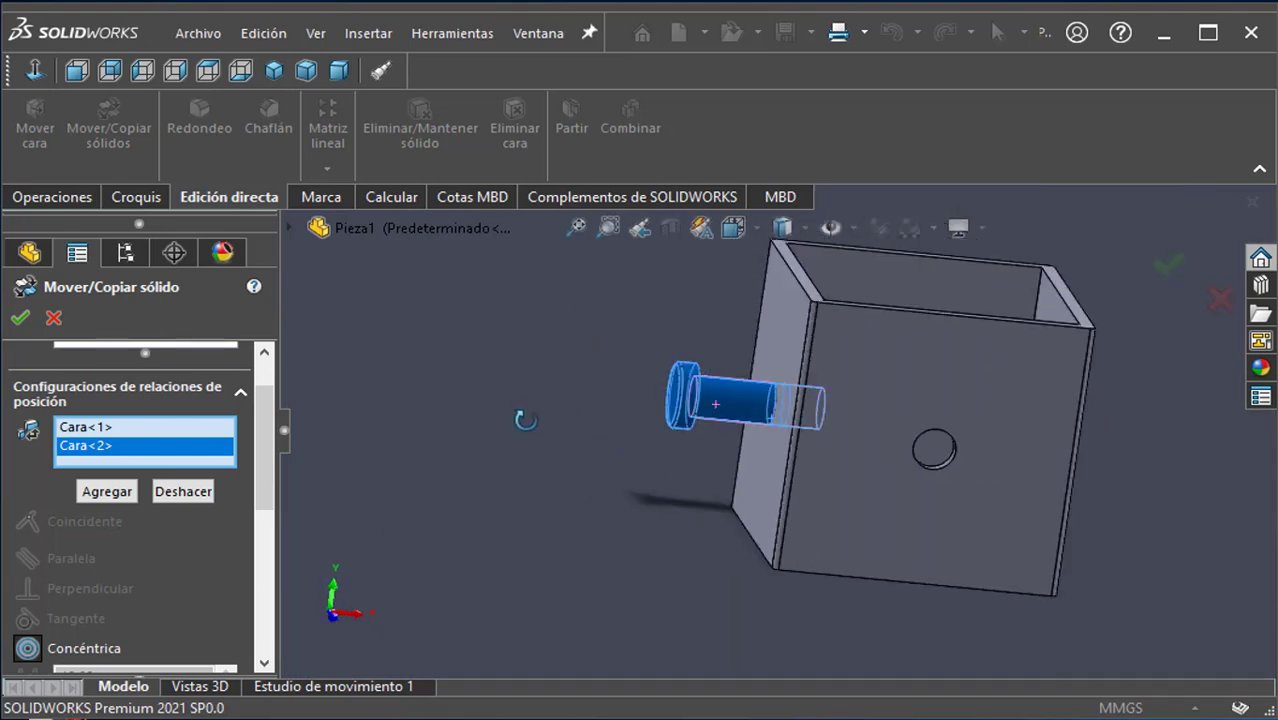
pyautogui.click(30, 649)
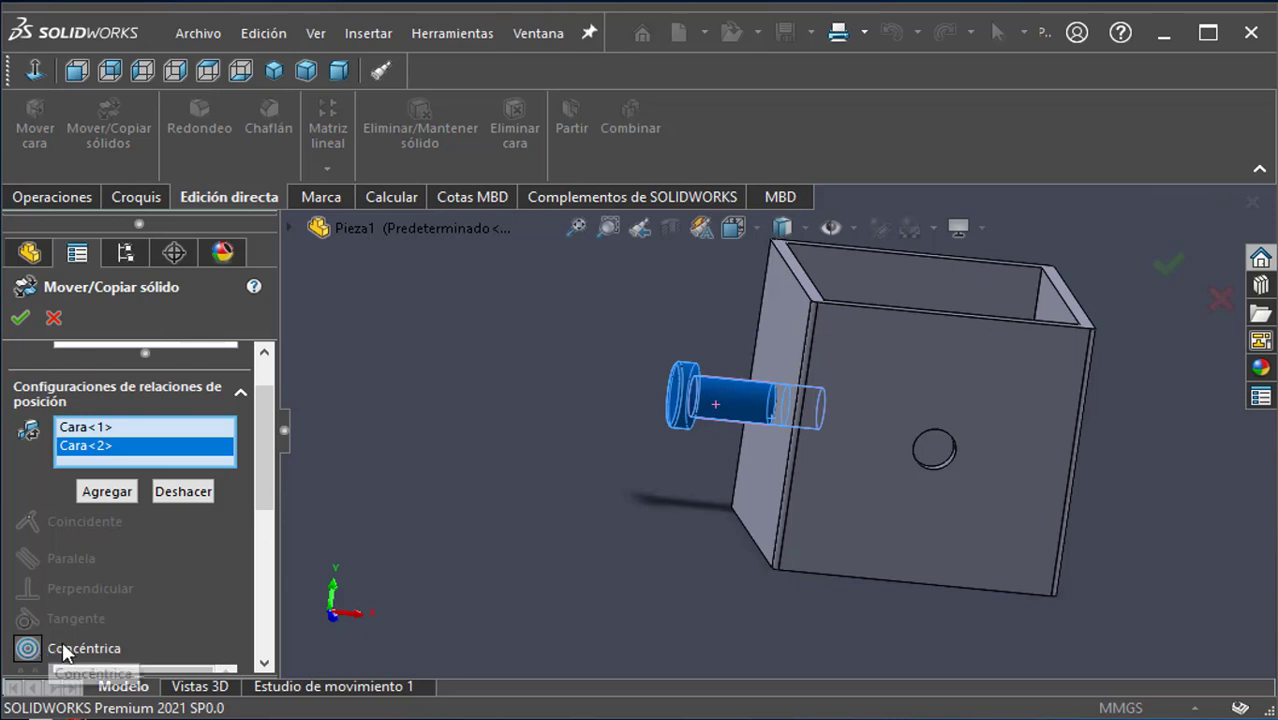
pyautogui.click(20, 320)
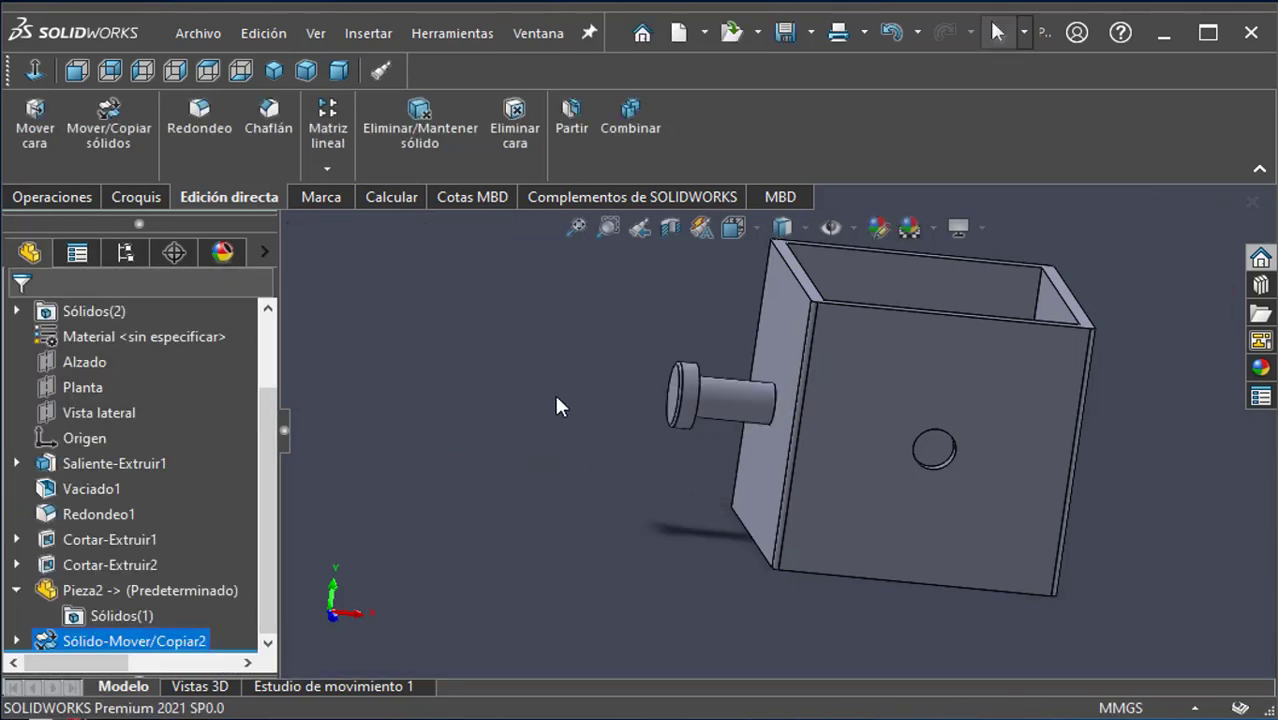
# Step: Examine the gap between the underside of the shaft's head and the outer face of the box's side wall
pyautogui.moveTo(637, 458); pyautogui.dragTo(588, 442, button='middle')
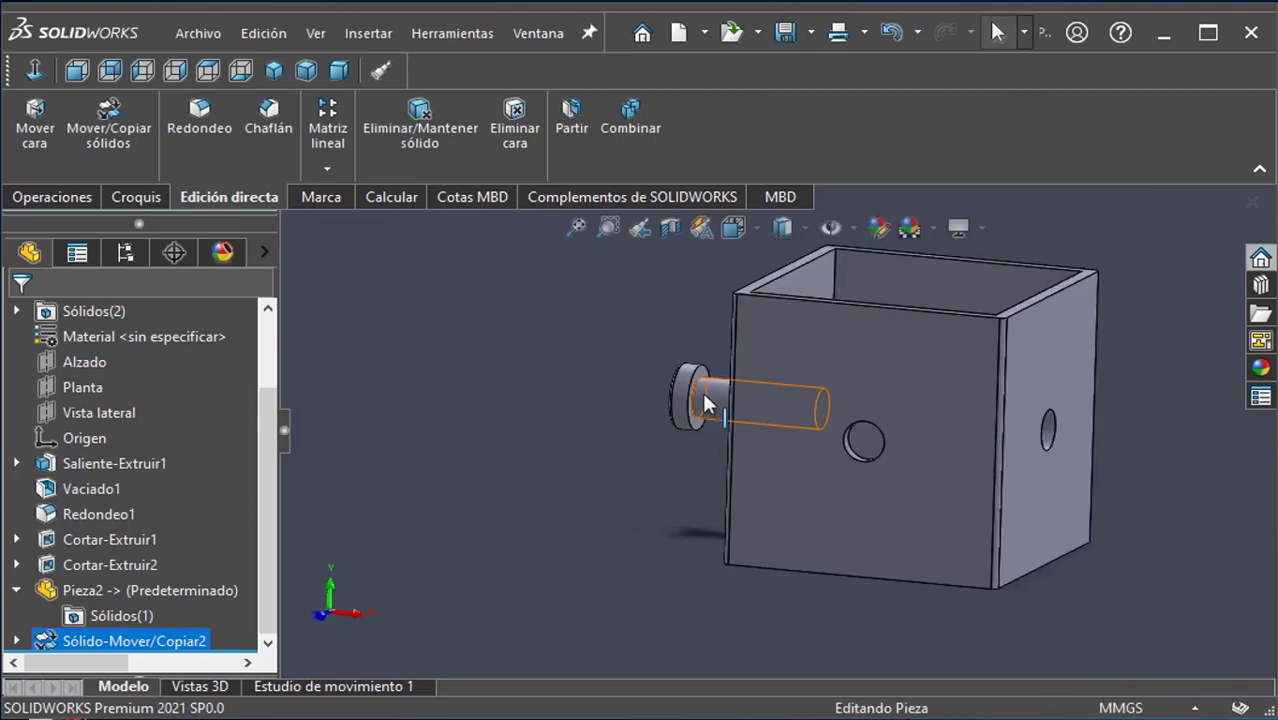
pyautogui.scroll(-5, 701, 400)
pyautogui.scroll(-3, 740, 385)
pyautogui.click(779, 327)
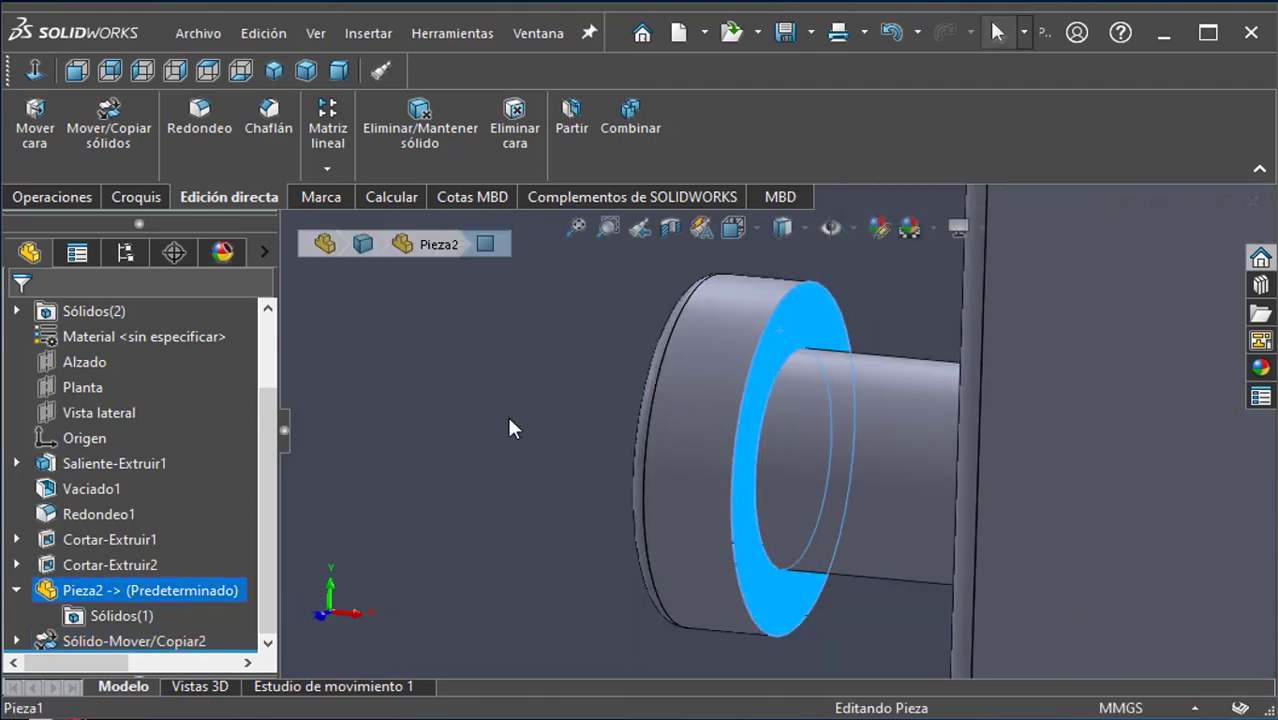
pyautogui.hotkey('ctrl', '8')
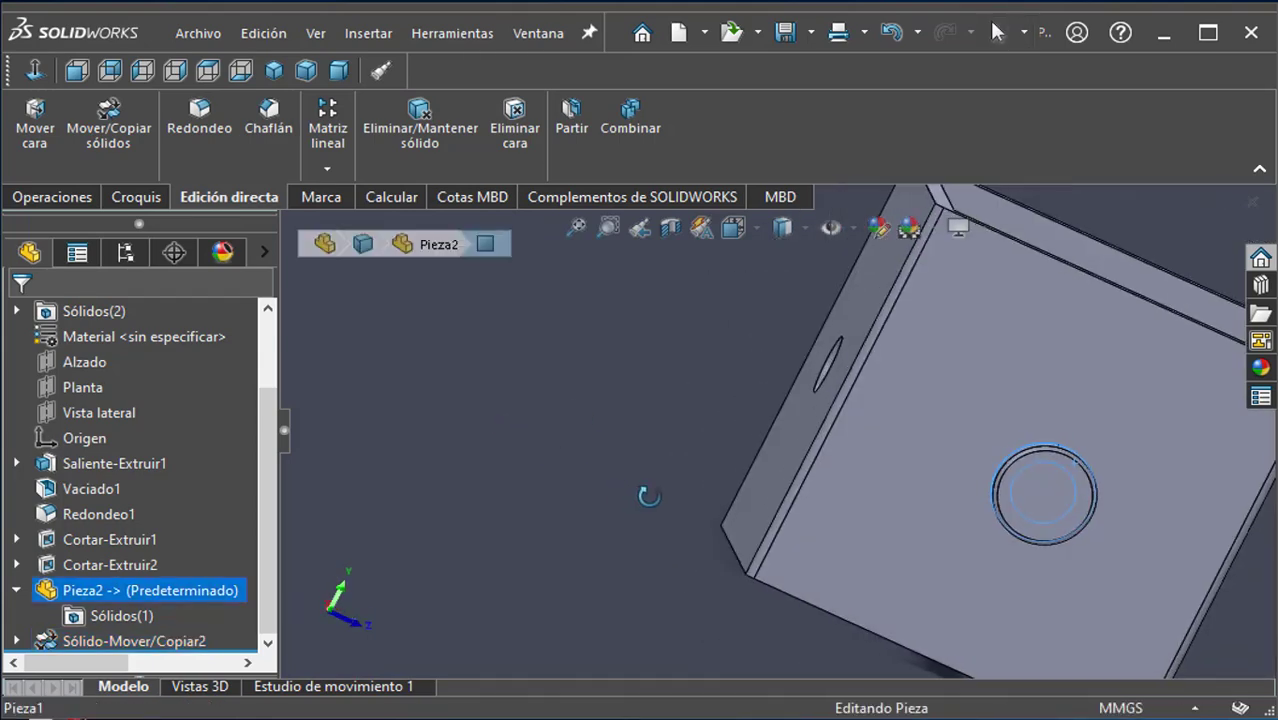
pyautogui.click(960, 388)
pyautogui.scroll(4, 690, 463)
pyautogui.moveTo(689, 463); pyautogui.dragTo(522, 434, button='middle')
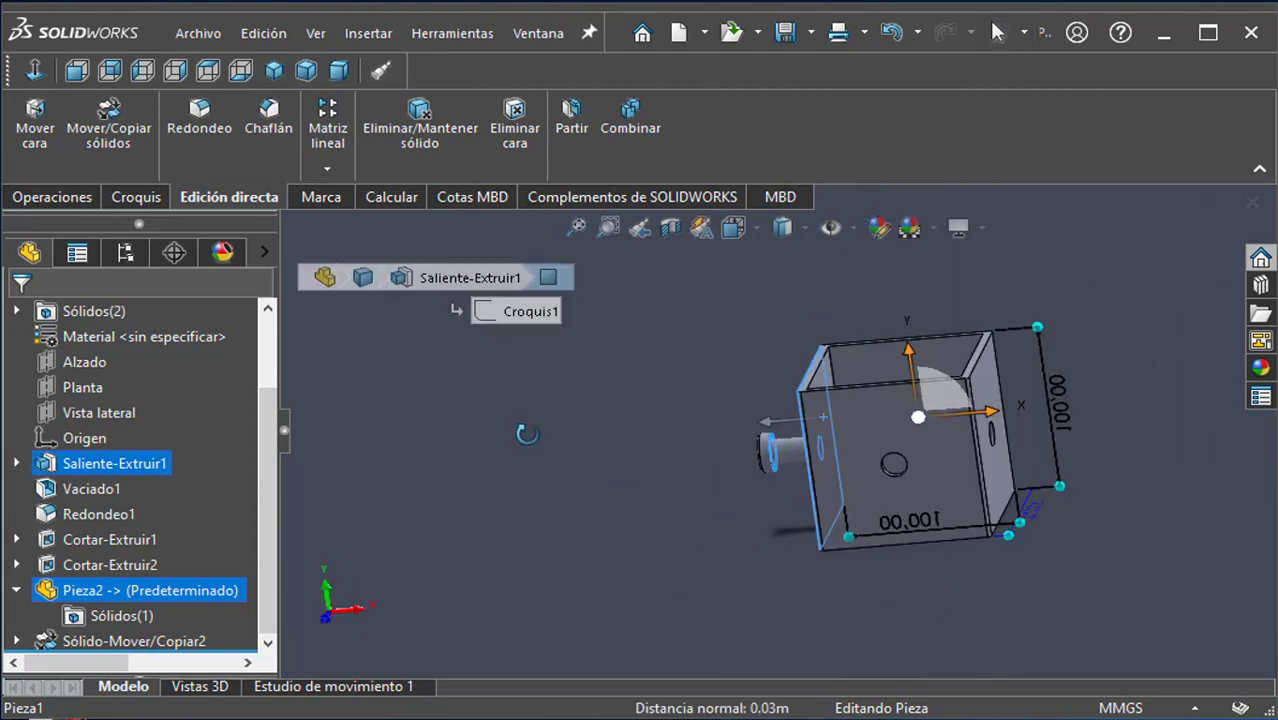
pyautogui.click(520, 455)
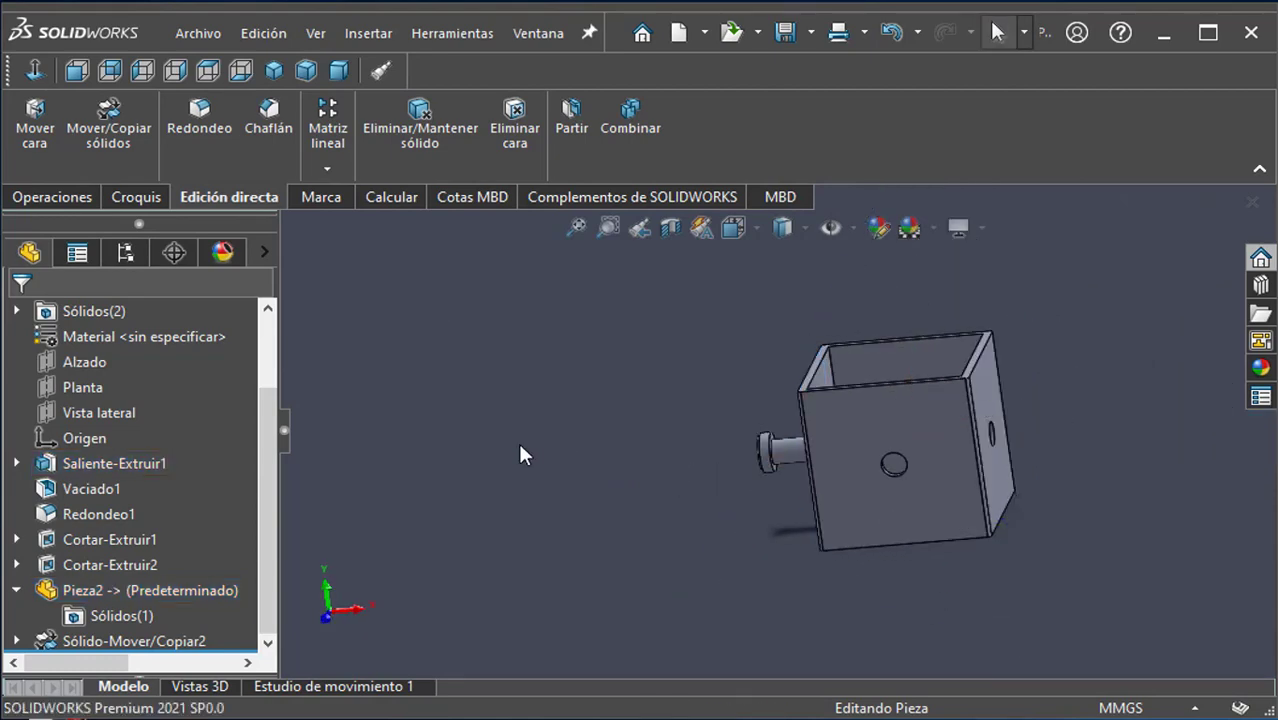
# Step: Set up another Move/Copy Bodies operation with the headed shaft in the side wall as the body to move
pyautogui.click(121, 139)
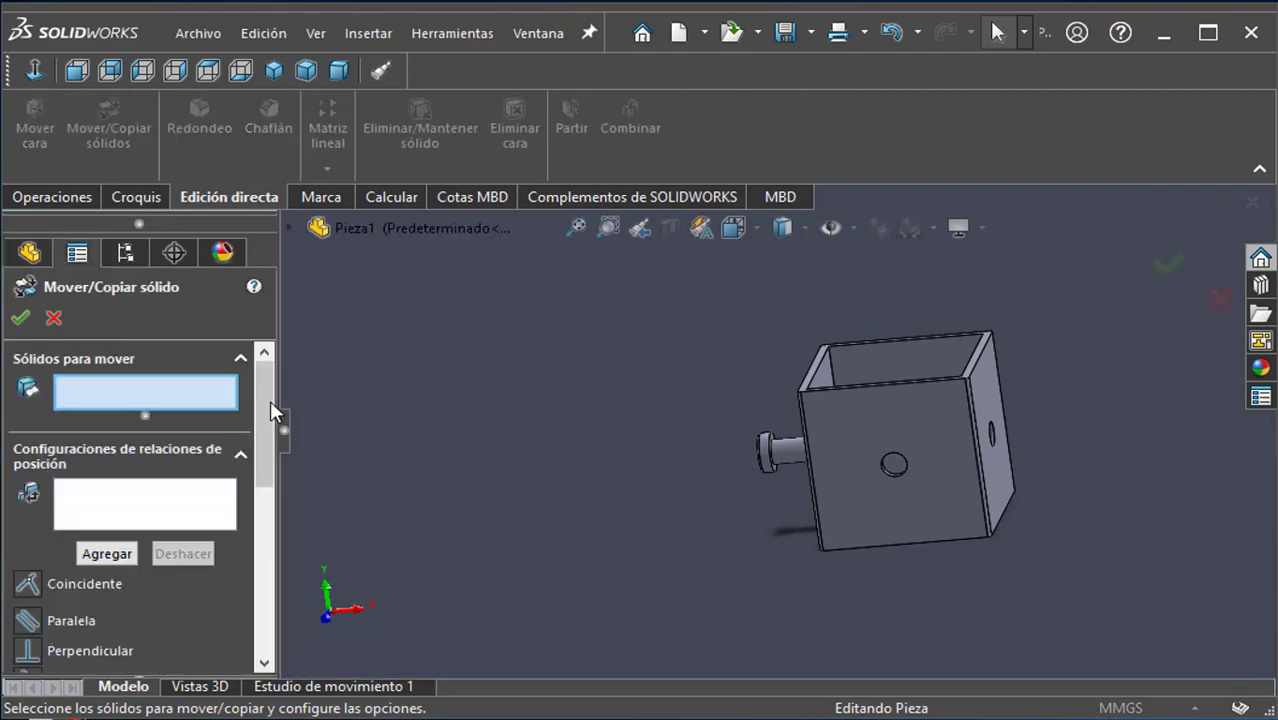
pyautogui.click(800, 463)
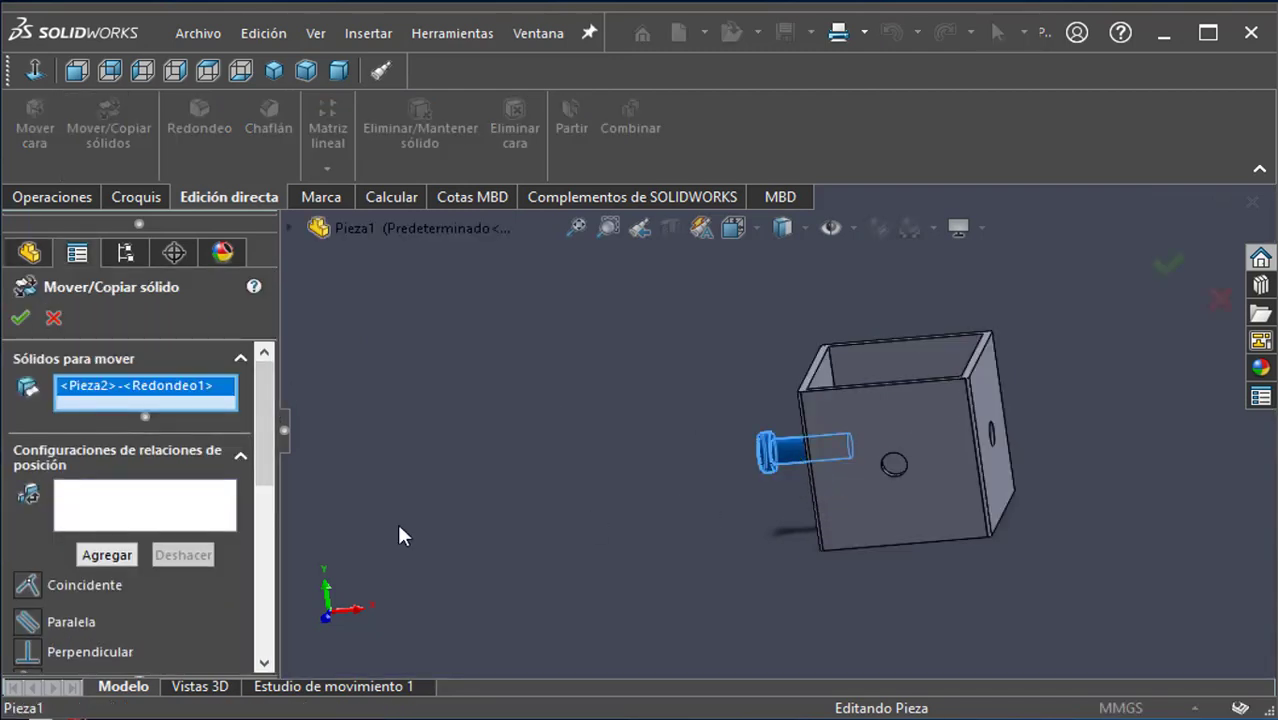
pyautogui.click(146, 513)
pyautogui.scroll(-3, 772, 458)
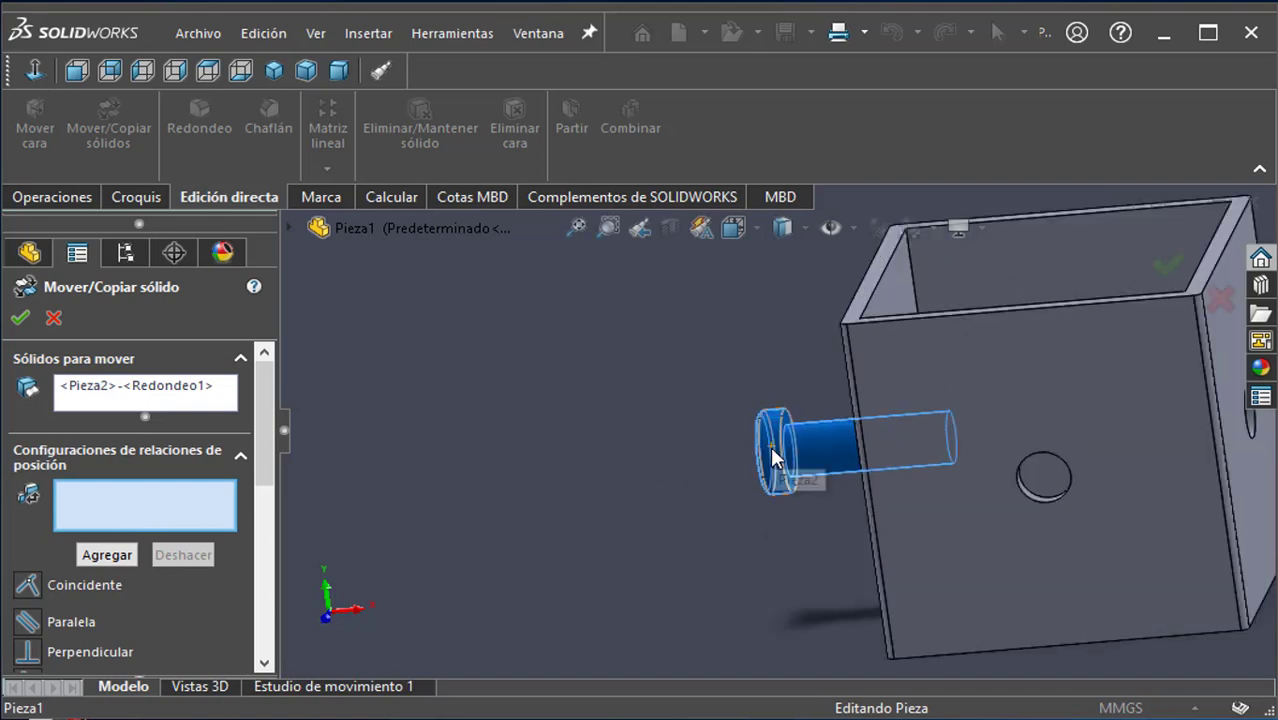
# Step: Make the underside of the shaft's head coincident with the outer face of the box's side wall and apply the move
pyautogui.moveTo(782, 487); pyautogui.dragTo(731, 520, button='middle')
pyautogui.moveTo(766, 455); pyautogui.dragTo(802, 438, button='middle')
pyautogui.scroll(-8, 799, 425)
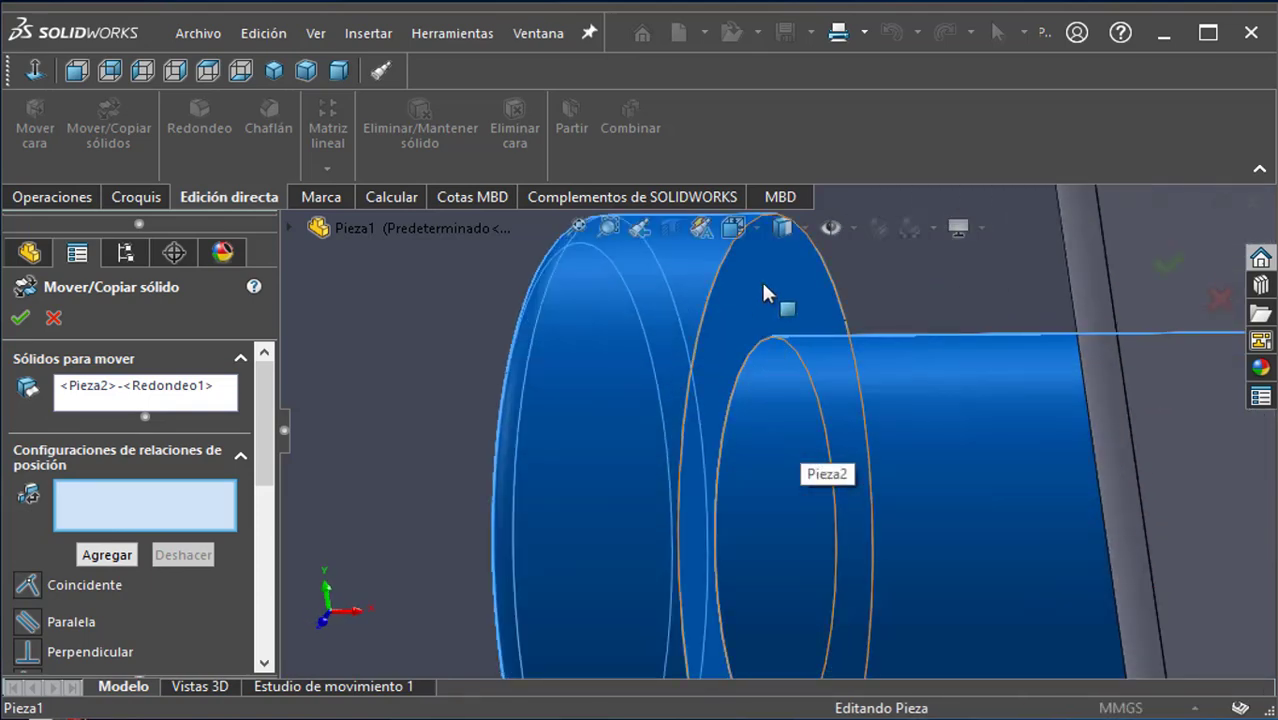
pyautogui.click(763, 290)
pyautogui.scroll(8, 397, 519)
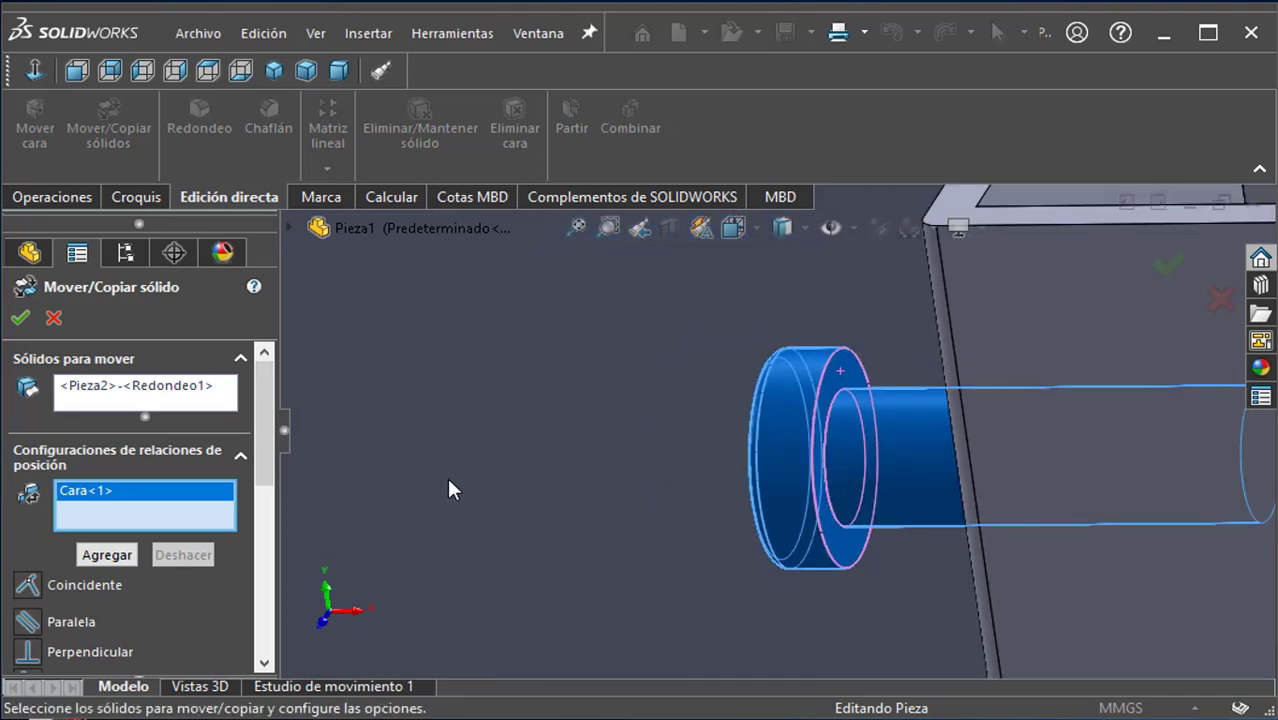
pyautogui.moveTo(446, 474); pyautogui.dragTo(780, 470, button='middle')
pyautogui.click(1047, 430)
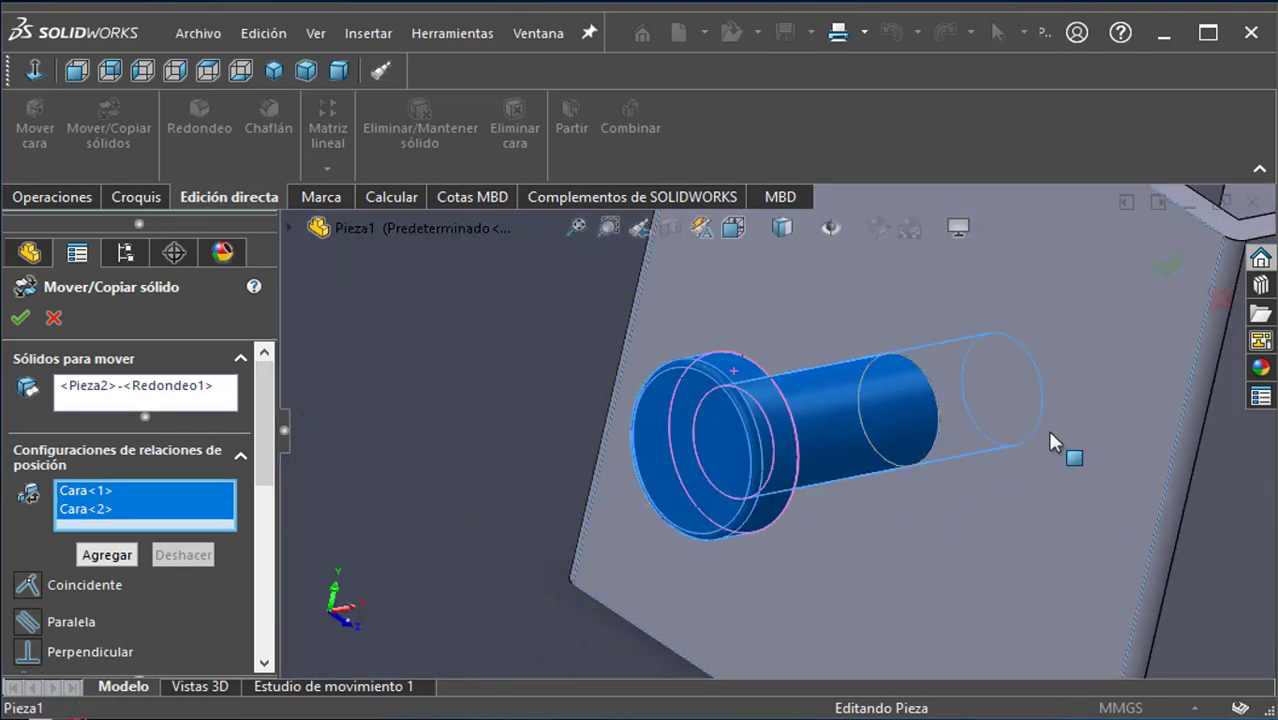
pyautogui.scroll(5, 750, 513)
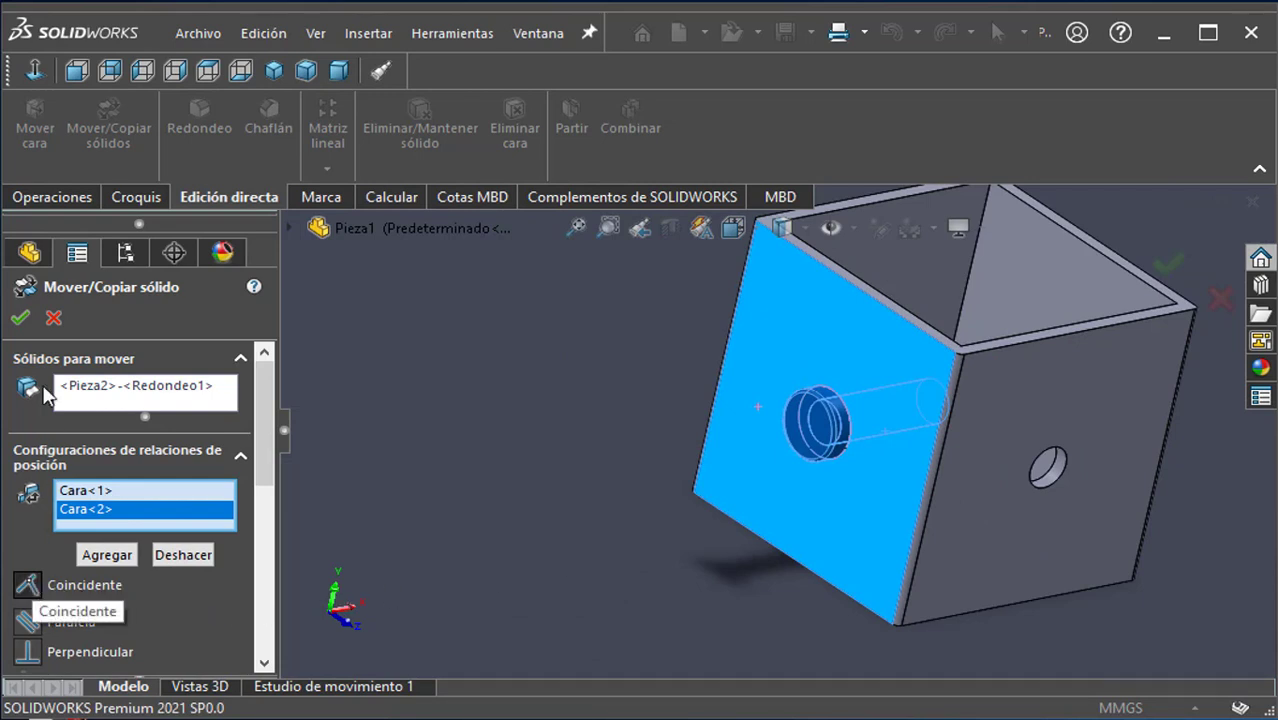
pyautogui.click(21, 318)
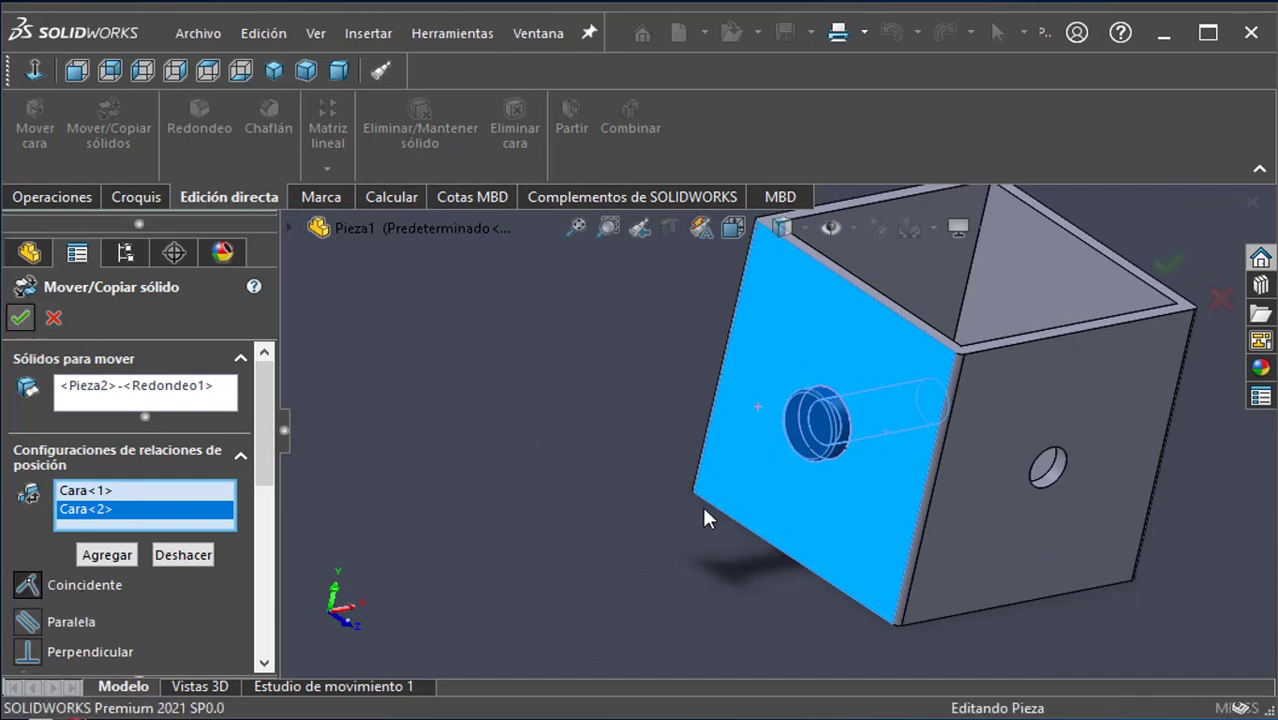
# Step: Insert another copy of Pieza2 just below the box's front wall
pyautogui.moveTo(562, 520); pyautogui.dragTo(505, 582, button='middle')
pyautogui.moveTo(542, 428); pyautogui.dragTo(570, 519, button='middle')
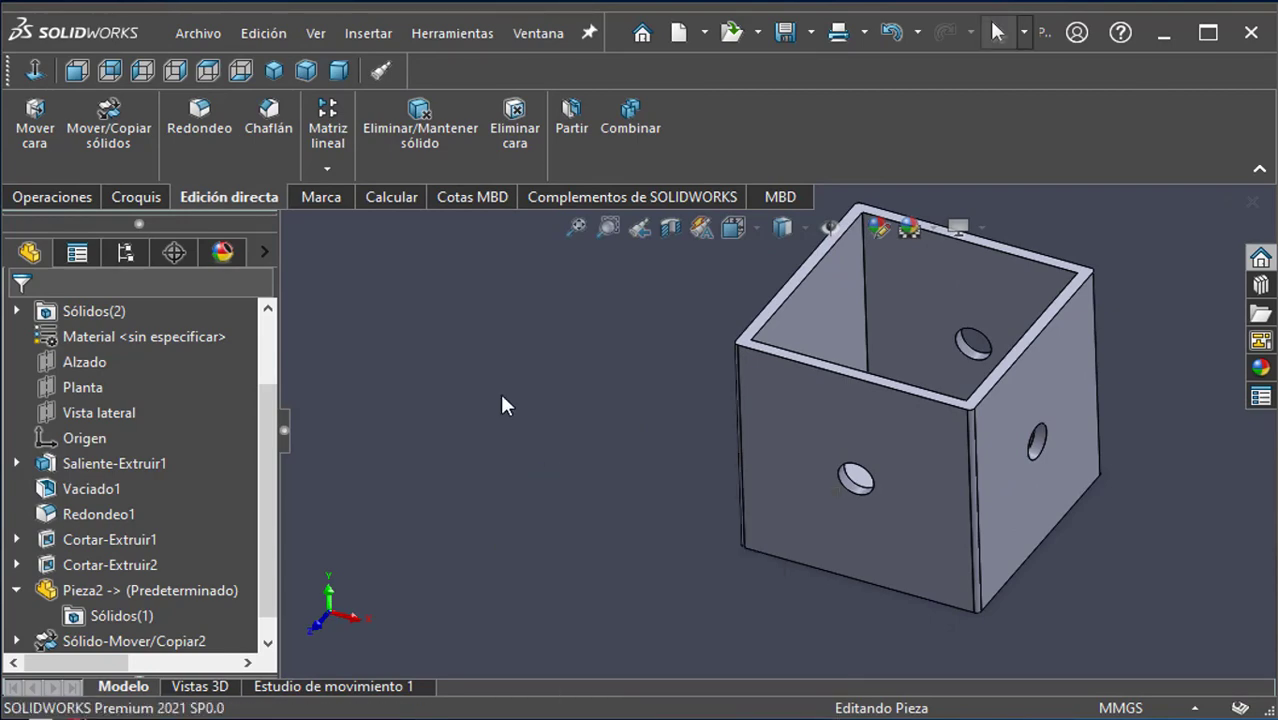
pyautogui.moveTo(505, 399); pyautogui.dragTo(528, 547, button='middle')
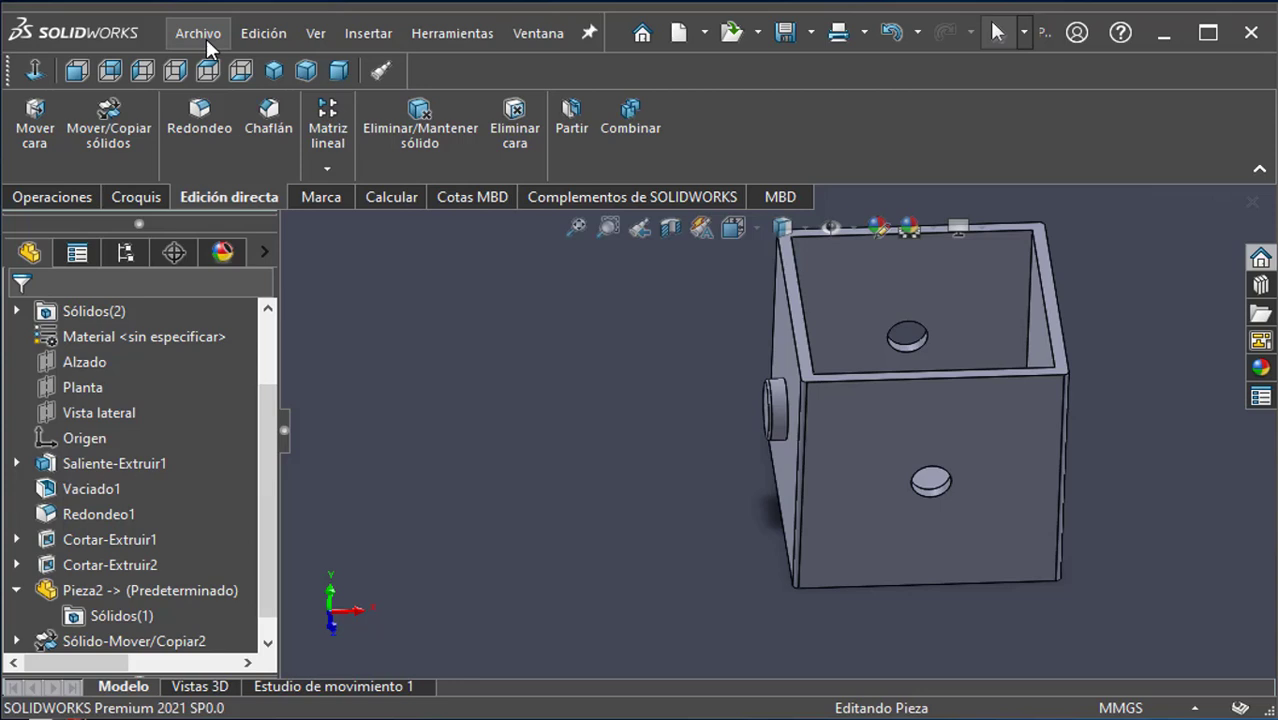
pyautogui.click(350, 33)
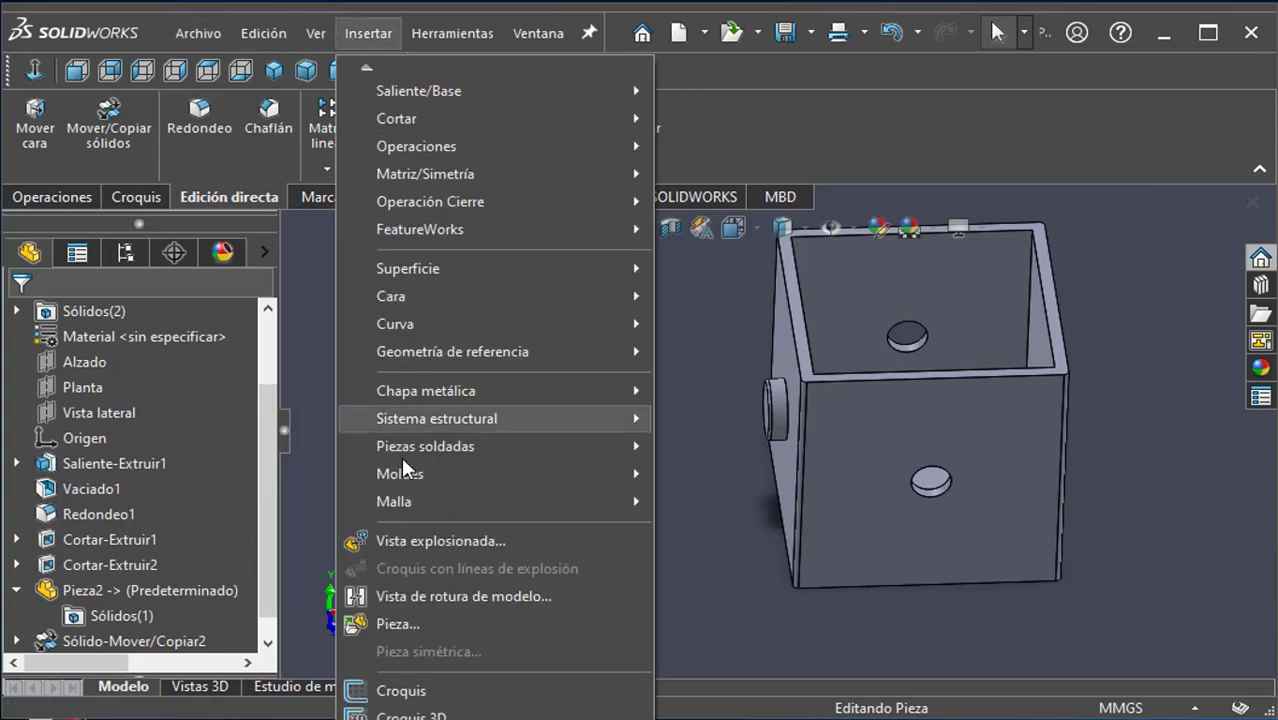
pyautogui.click(396, 617)
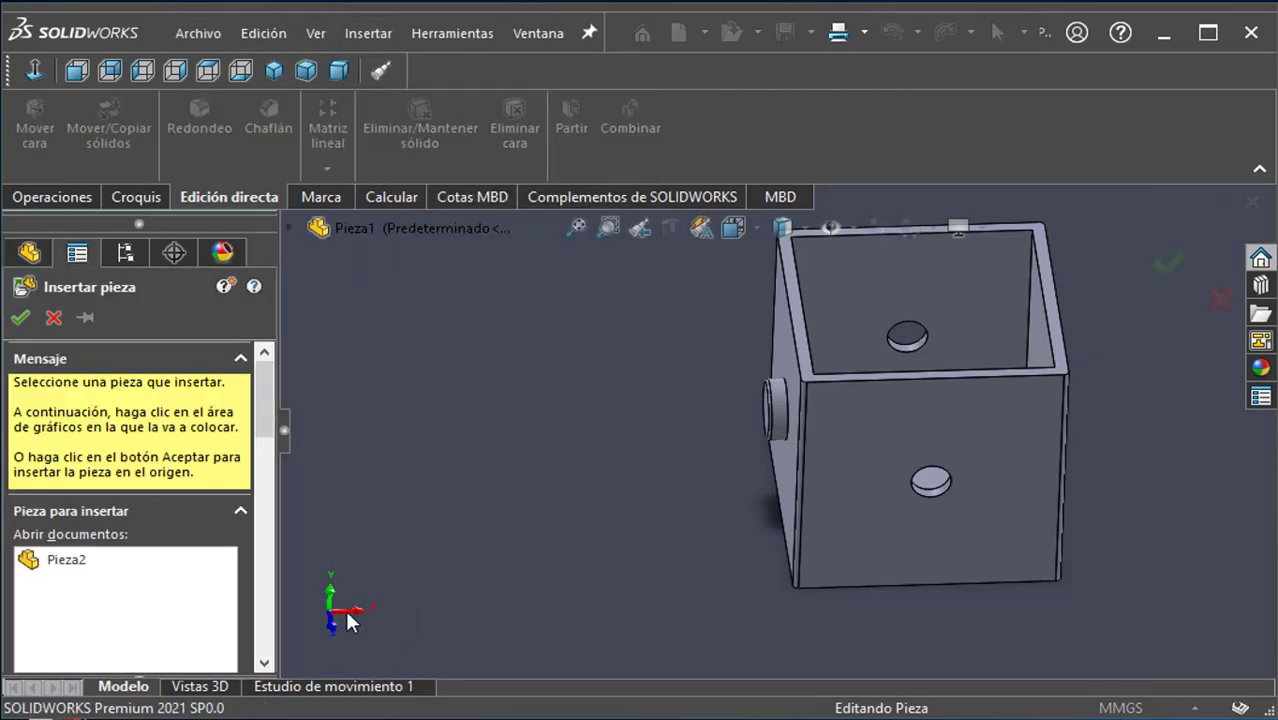
pyautogui.click(66, 560)
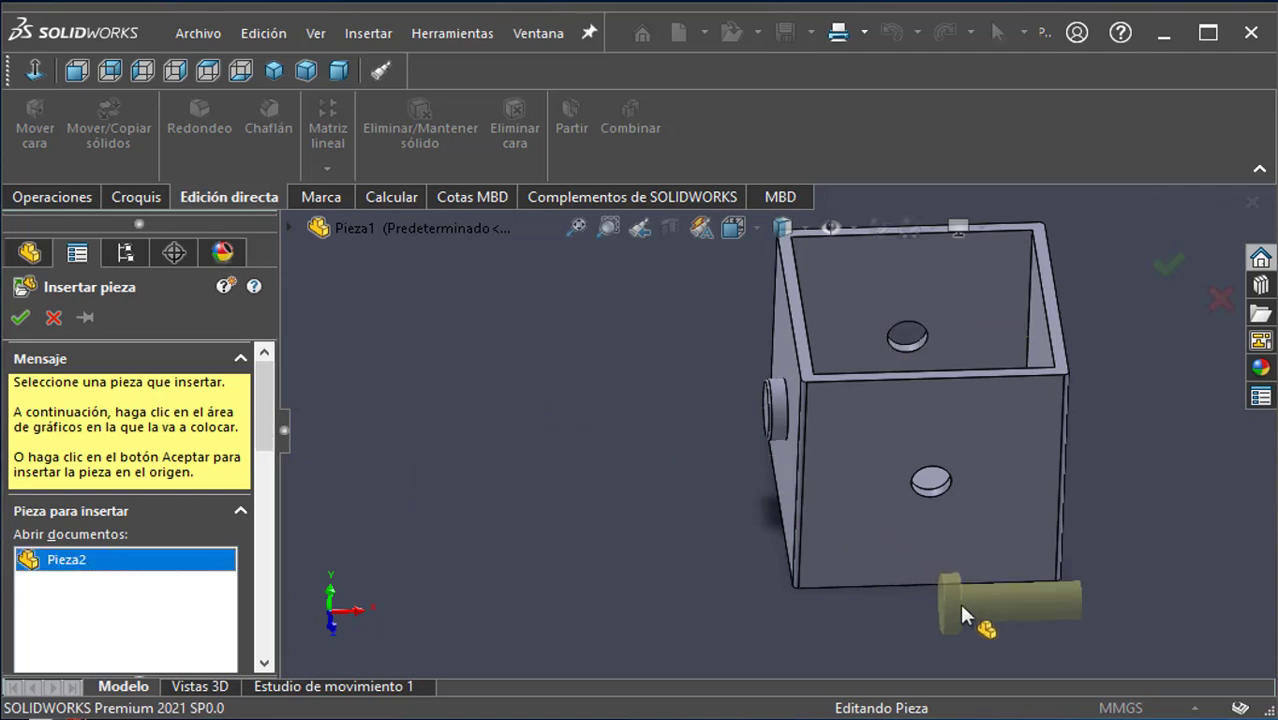
pyautogui.click(939, 613)
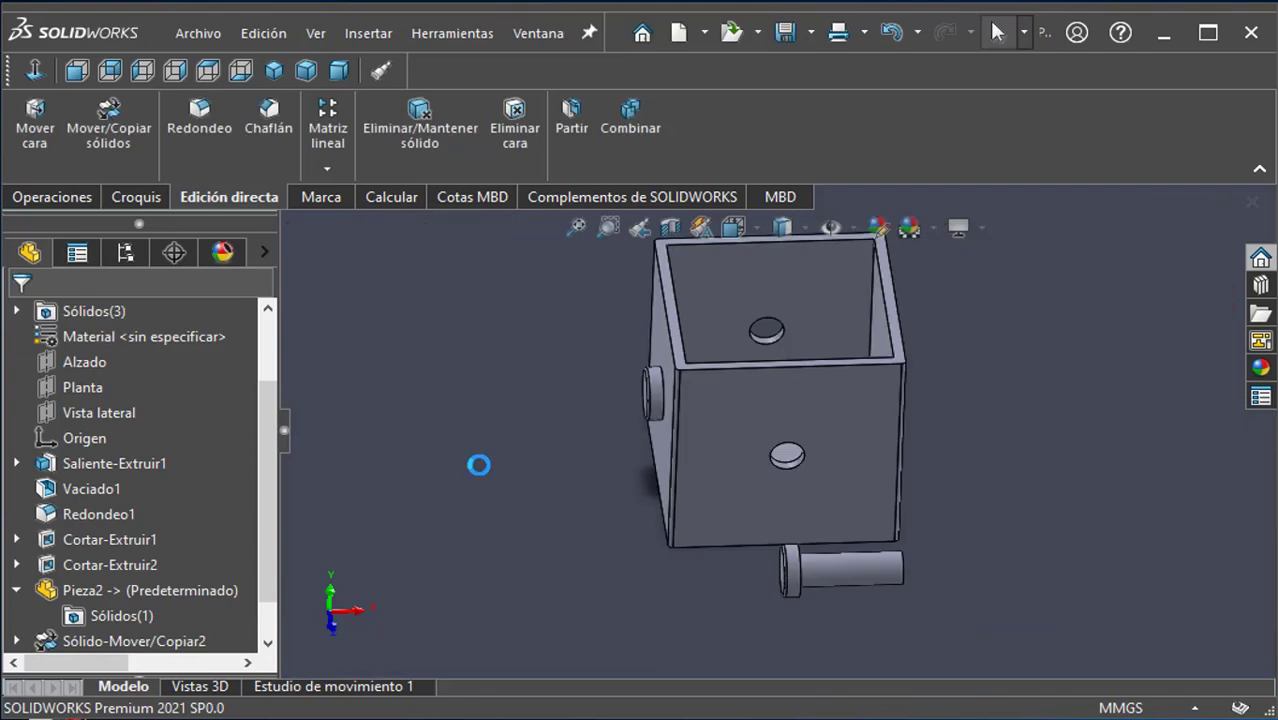
# Step: Insert a further copy of Pieza2 in the free space to the right of the box
pyautogui.click(355, 36)
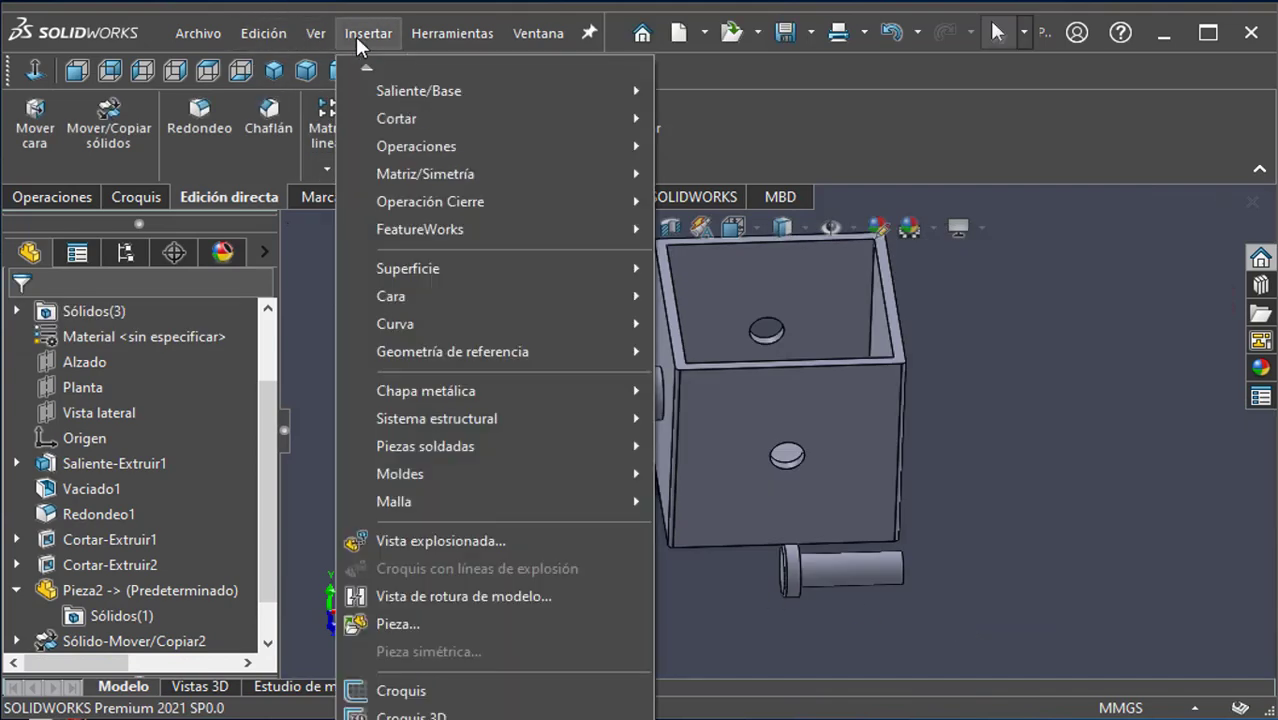
pyautogui.click(395, 622)
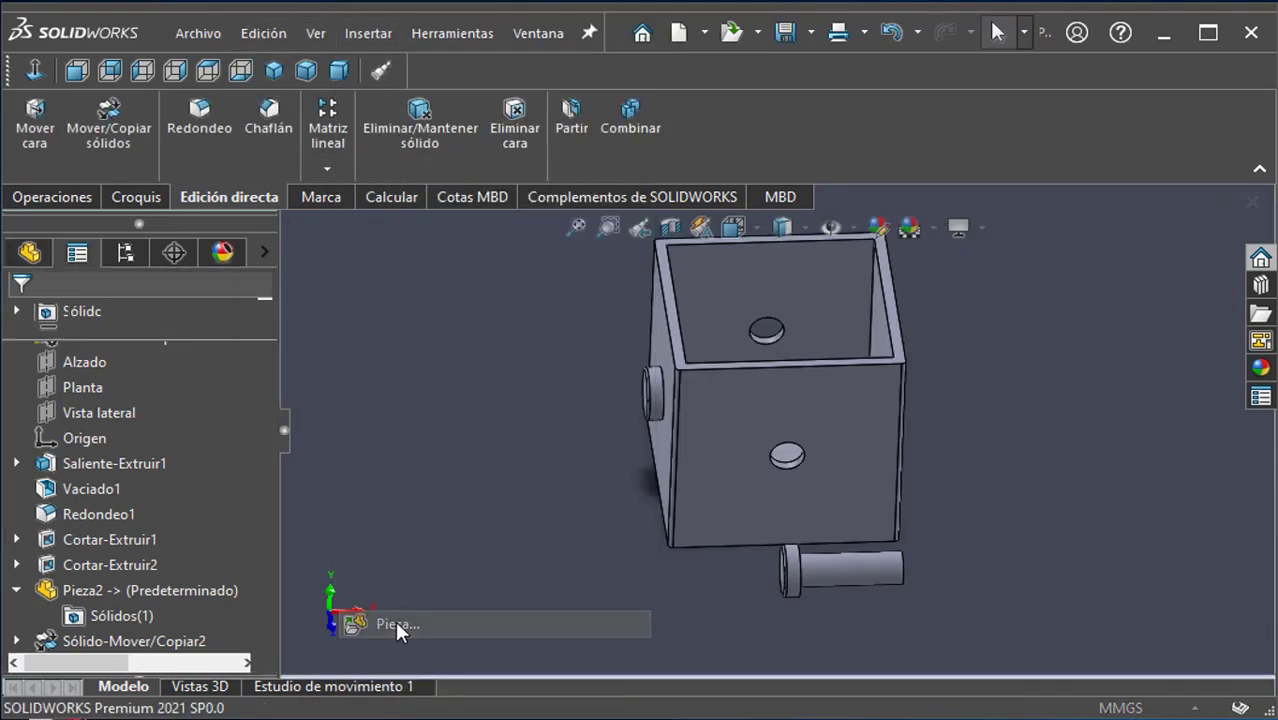
pyautogui.click(60, 558)
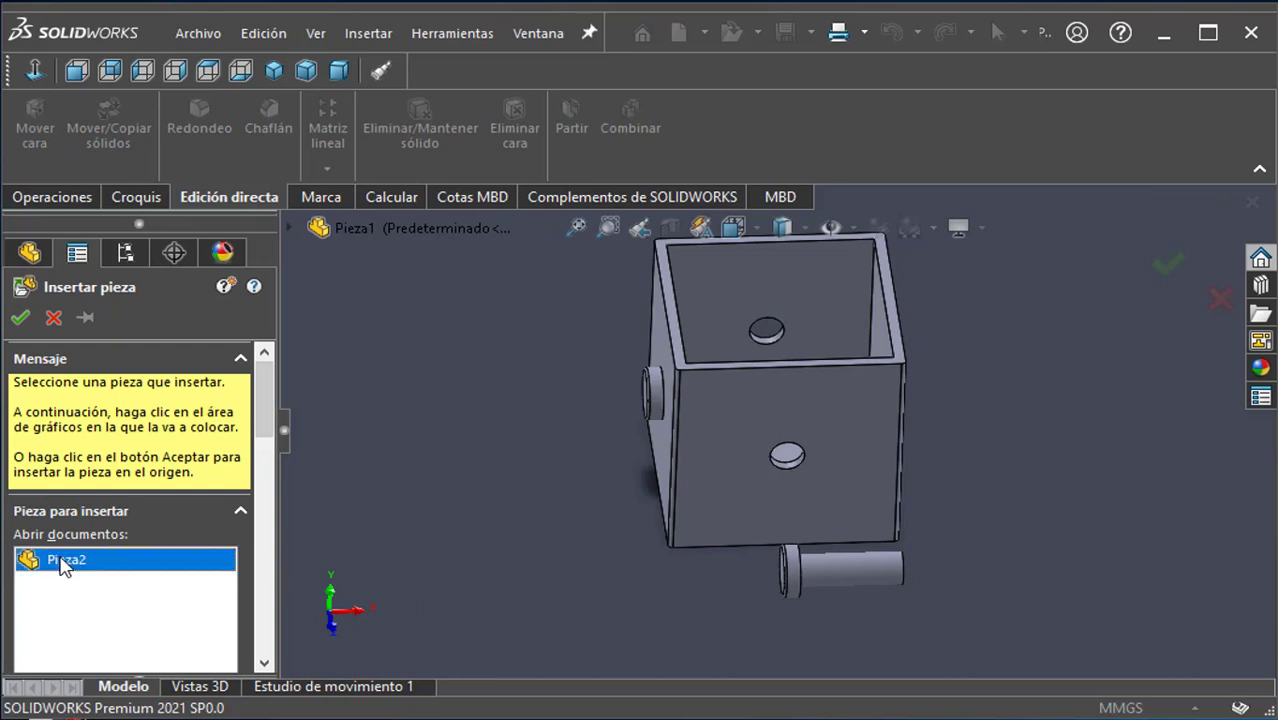
pyautogui.click(955, 390)
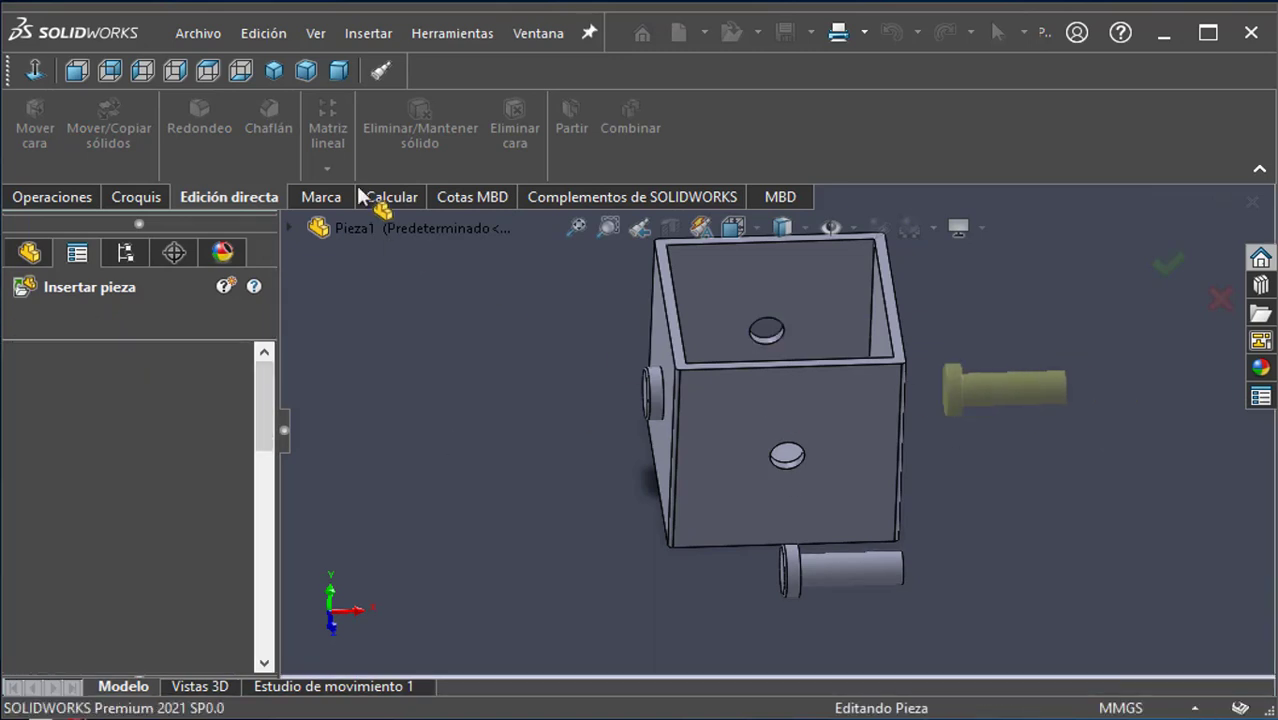
# Step: Insert one more copy of Pieza2 to the upper left of the box
pyautogui.click(347, 33)
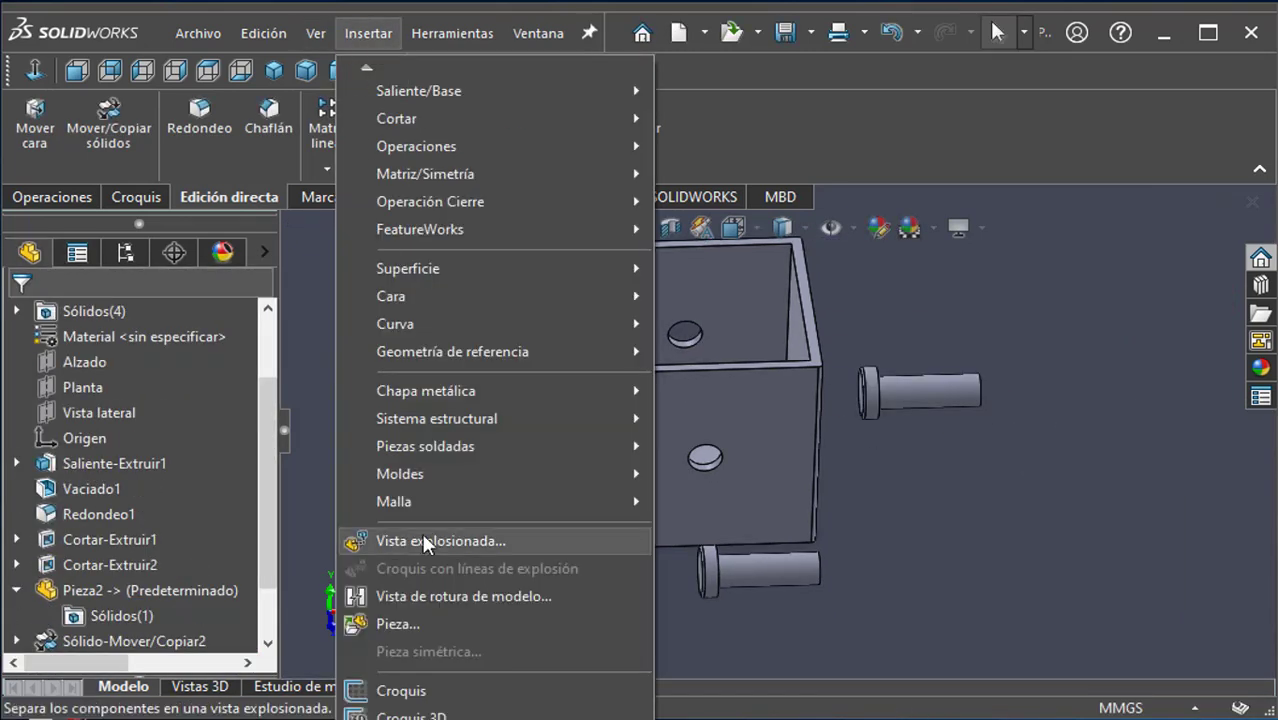
pyautogui.click(413, 616)
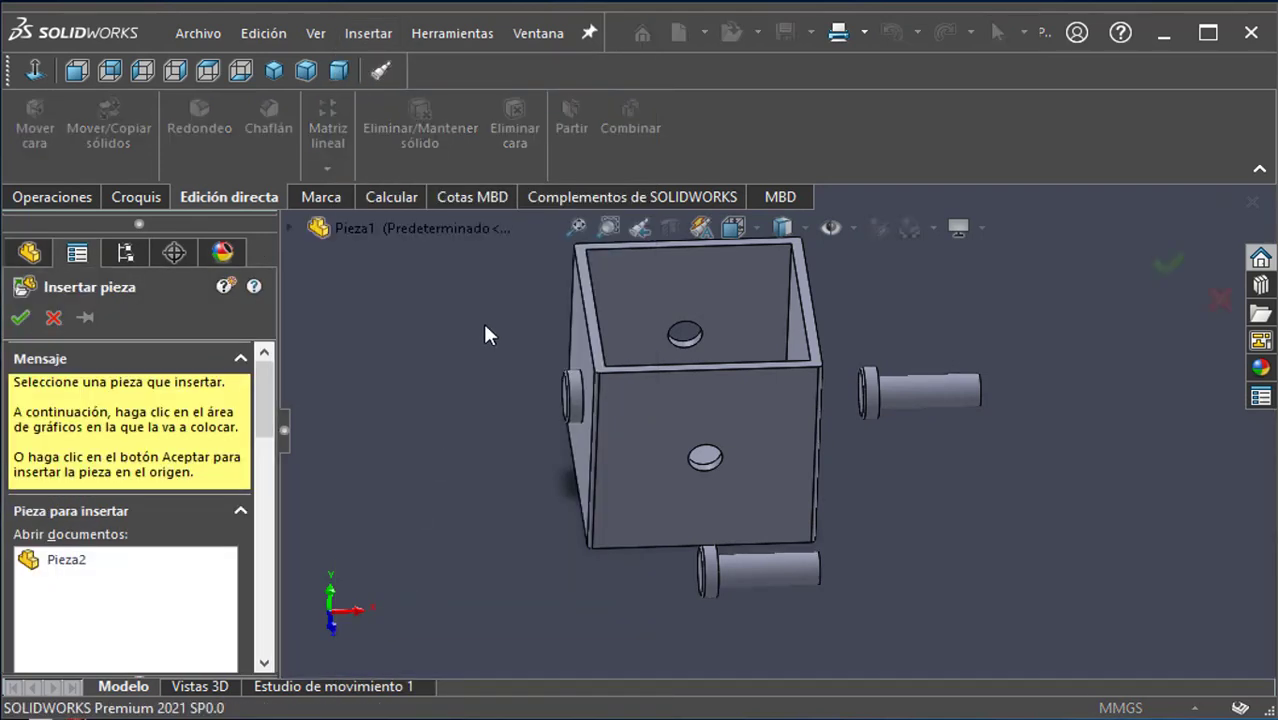
pyautogui.click(66, 562)
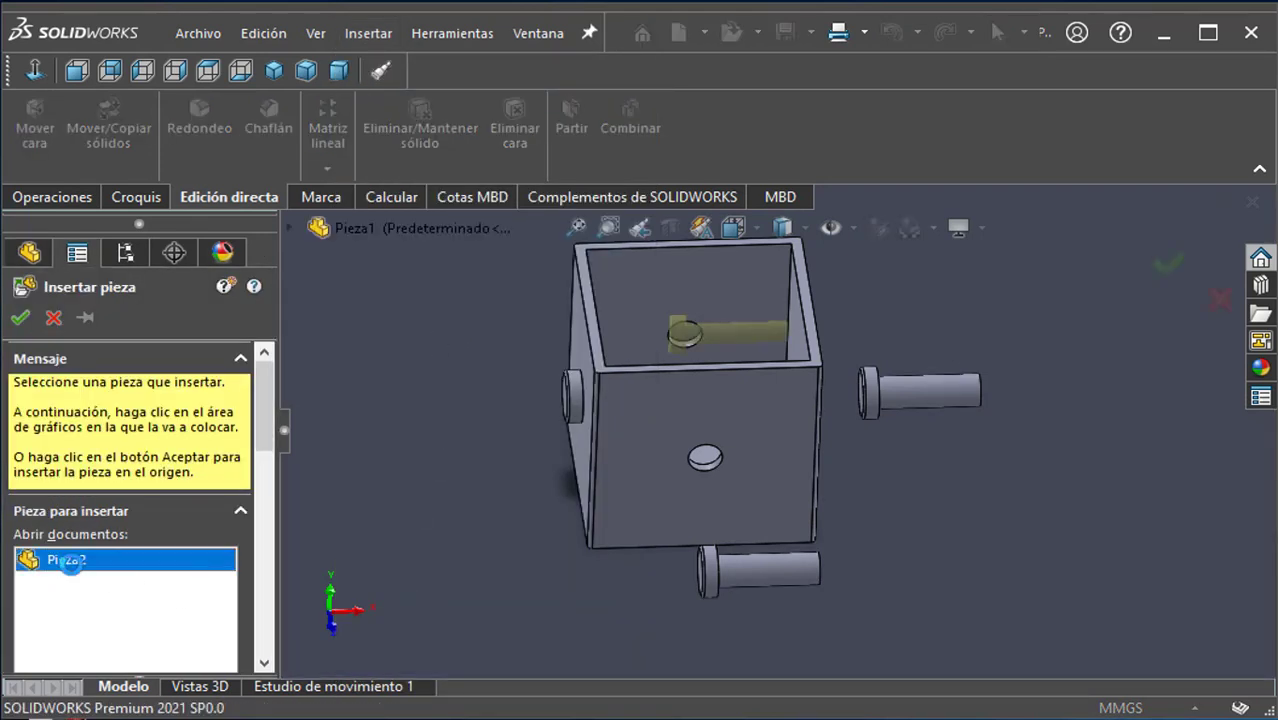
pyautogui.click(463, 321)
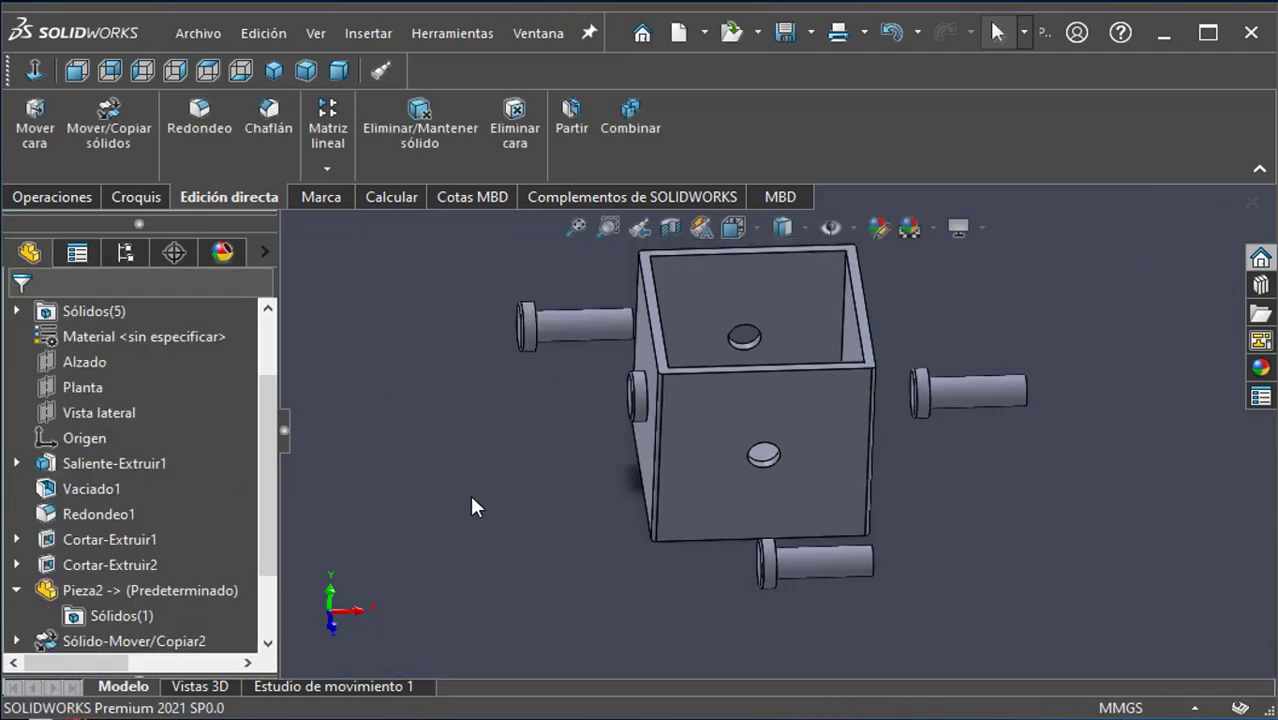
# Step: Use Move/Copy Bodies to make the shaft below the box concentric with the hole in the front wall
pyautogui.click(120, 150)
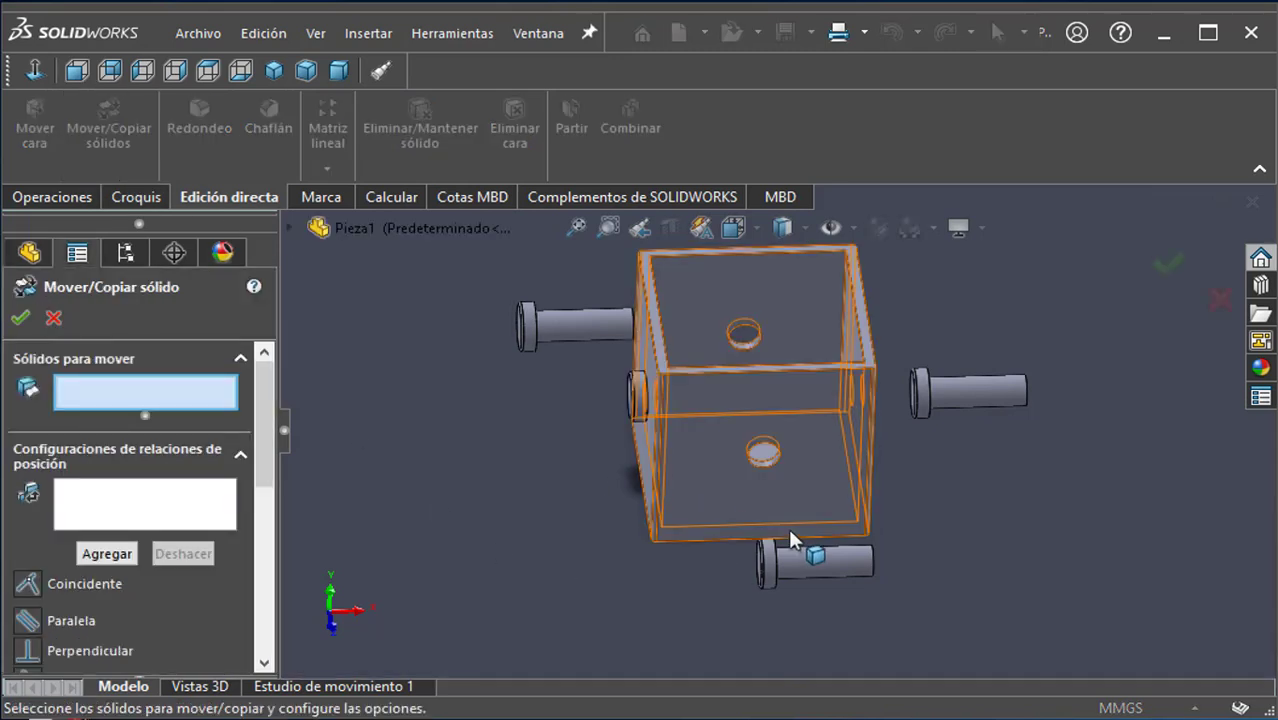
pyautogui.click(806, 568)
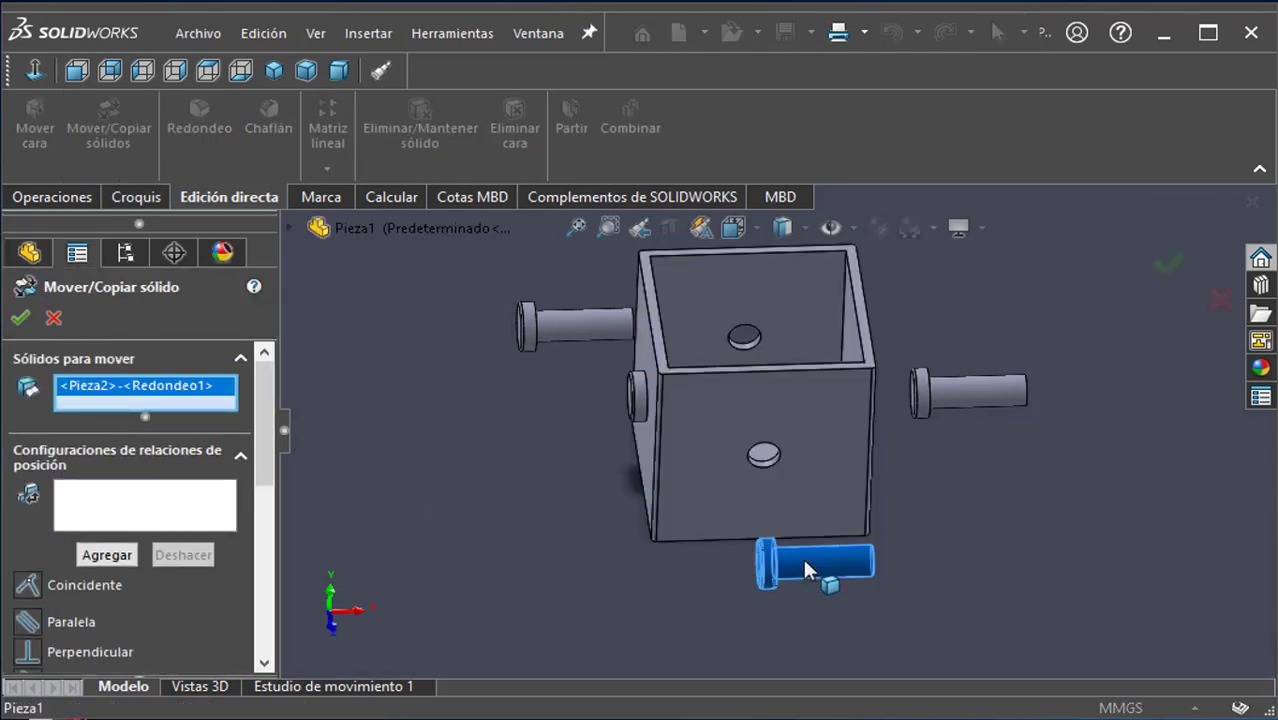
pyautogui.click(131, 521)
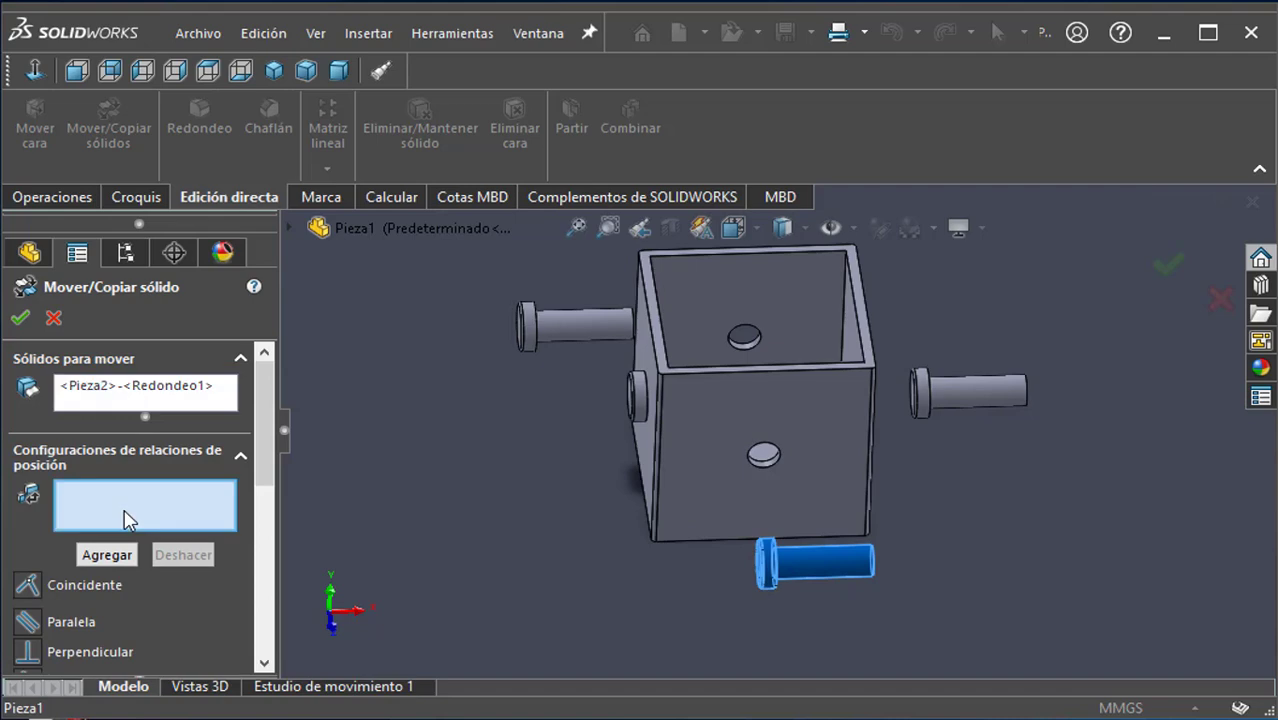
pyautogui.click(828, 560)
pyautogui.scroll(-10, 800, 452)
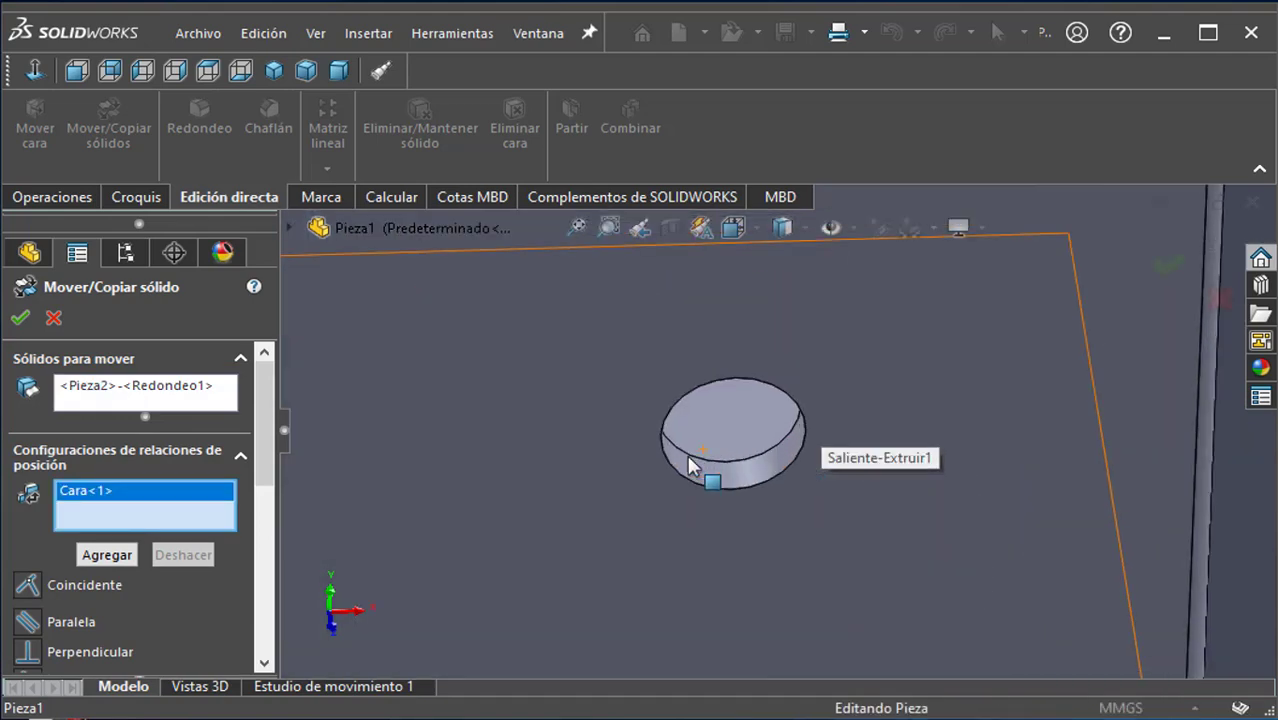
pyautogui.click(707, 446)
pyautogui.scroll(8, 706, 456)
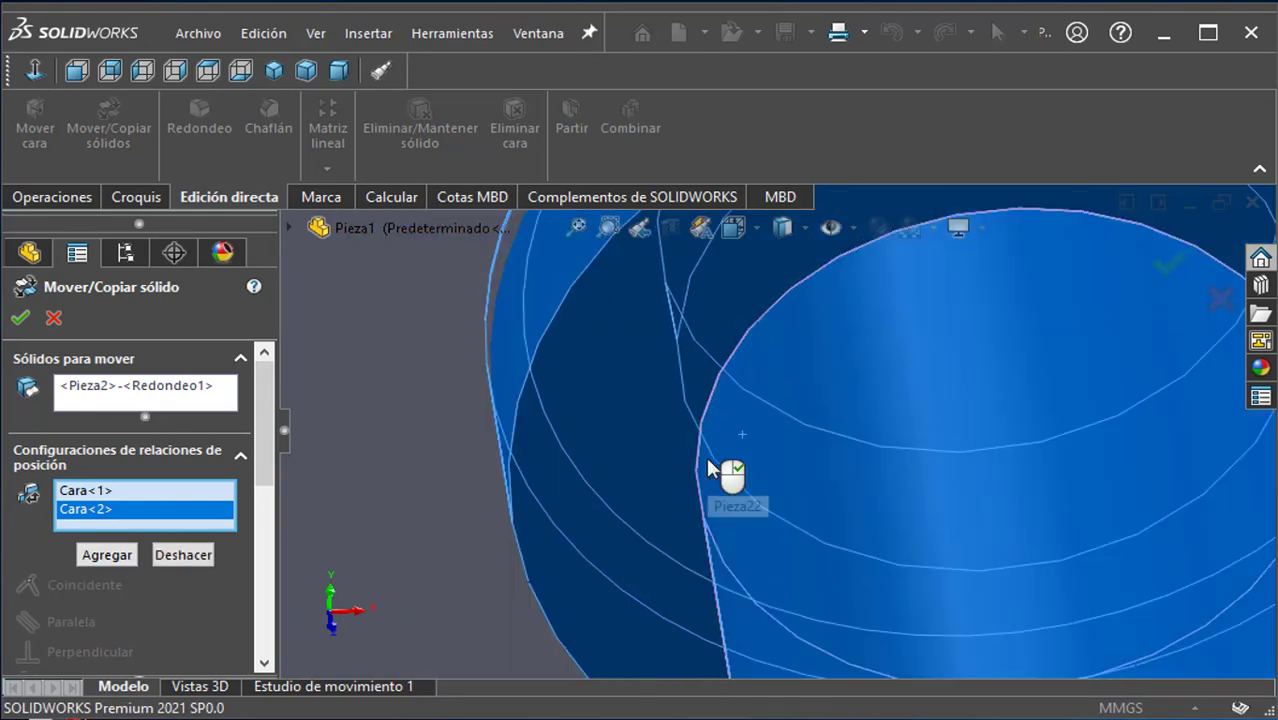
pyautogui.scroll(3, 706, 456)
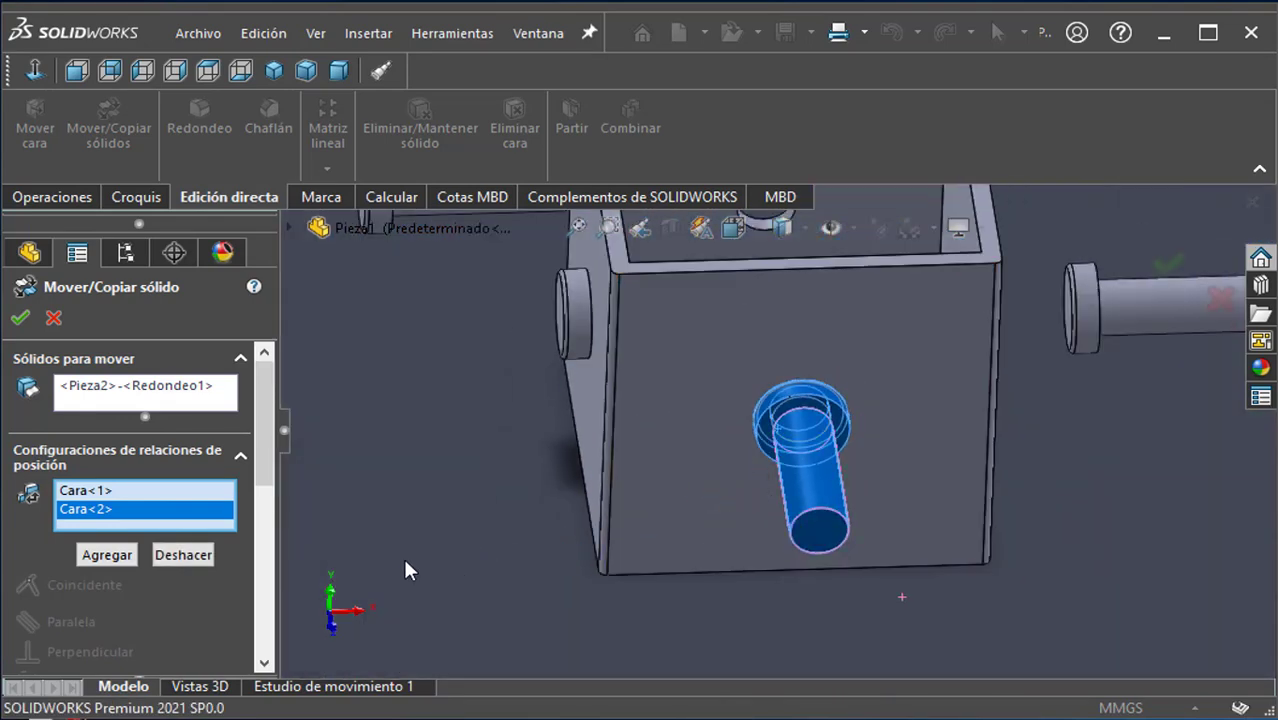
pyautogui.click(17, 319)
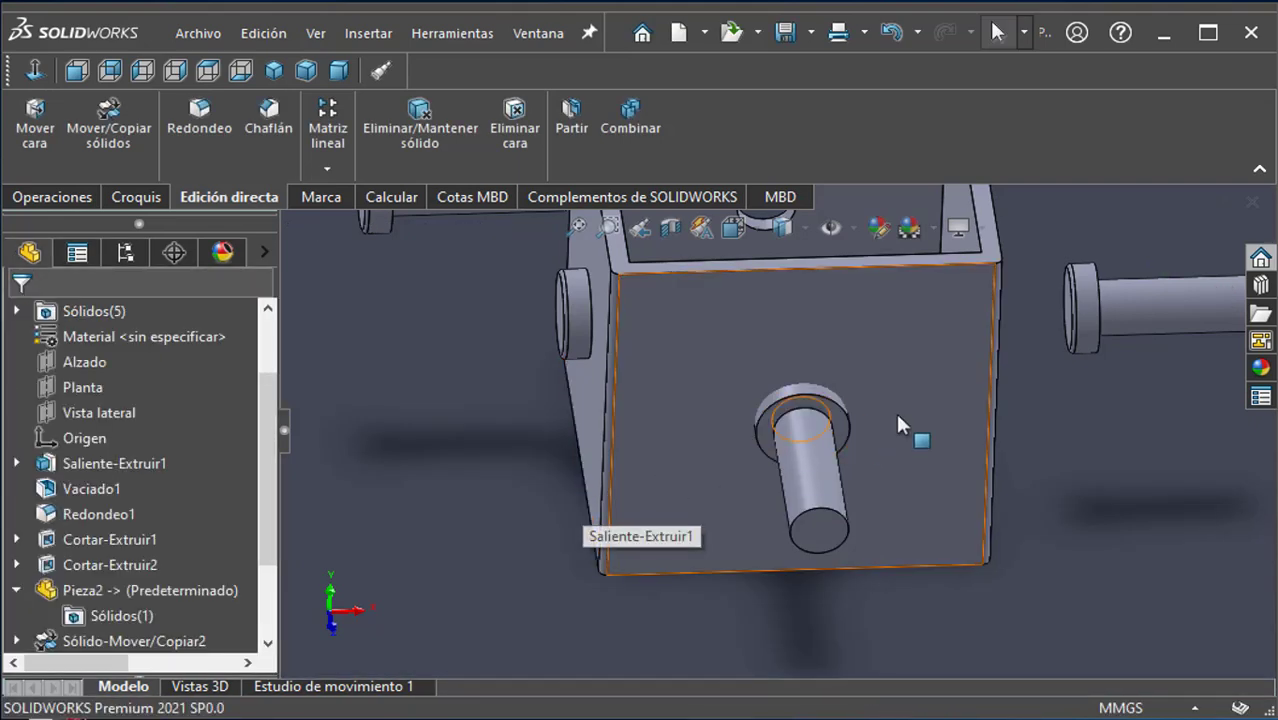
pyautogui.scroll(-5, 897, 421)
pyautogui.scroll(-2, 897, 421)
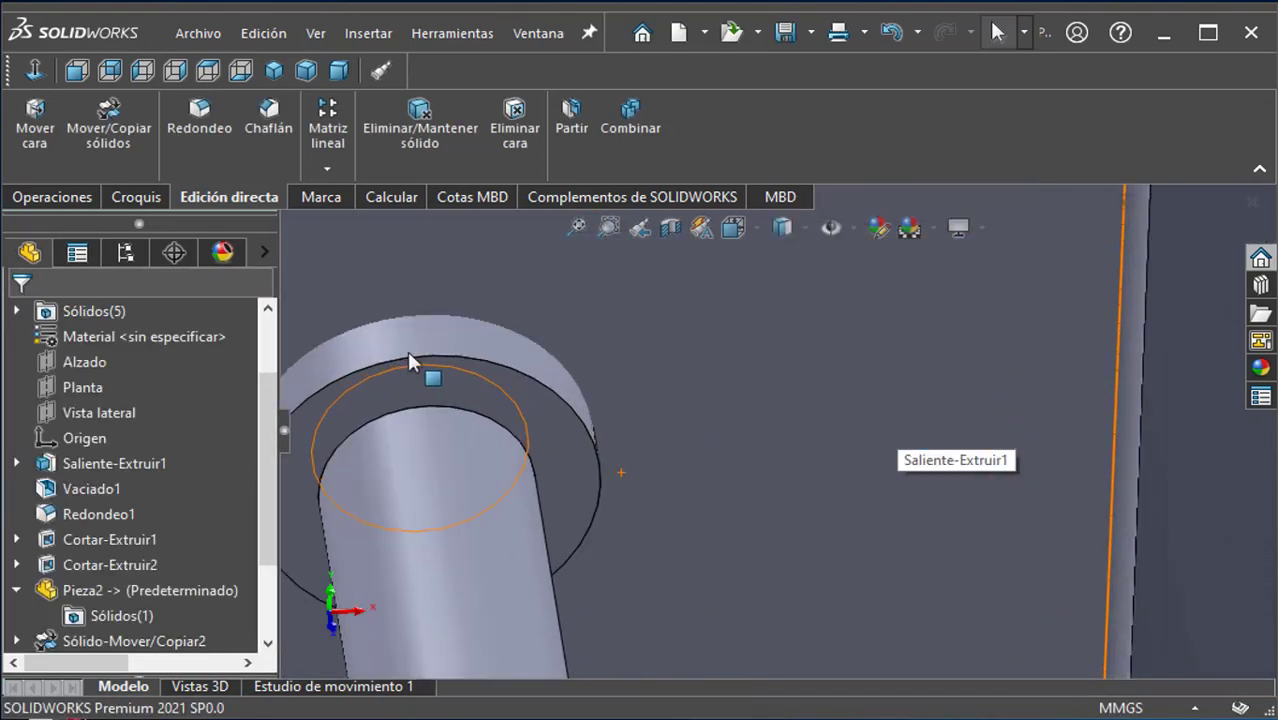
pyautogui.click(142, 142)
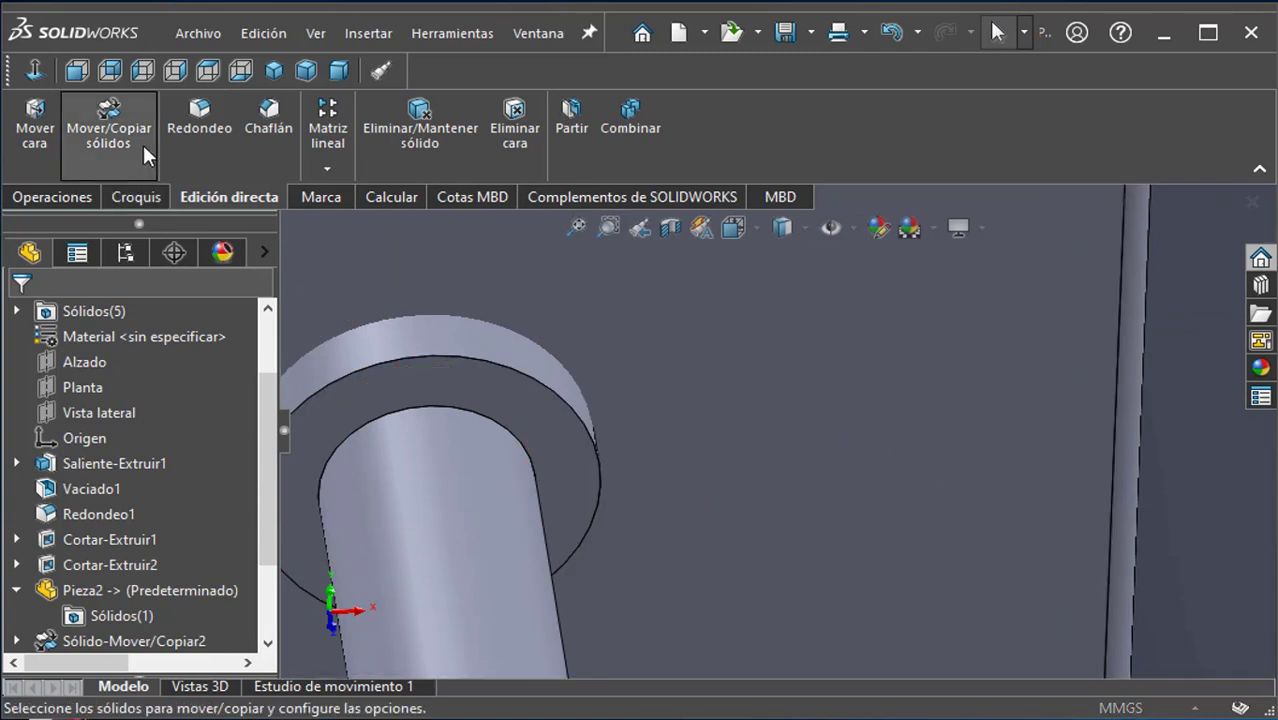
pyautogui.click(395, 579)
pyautogui.click(140, 520)
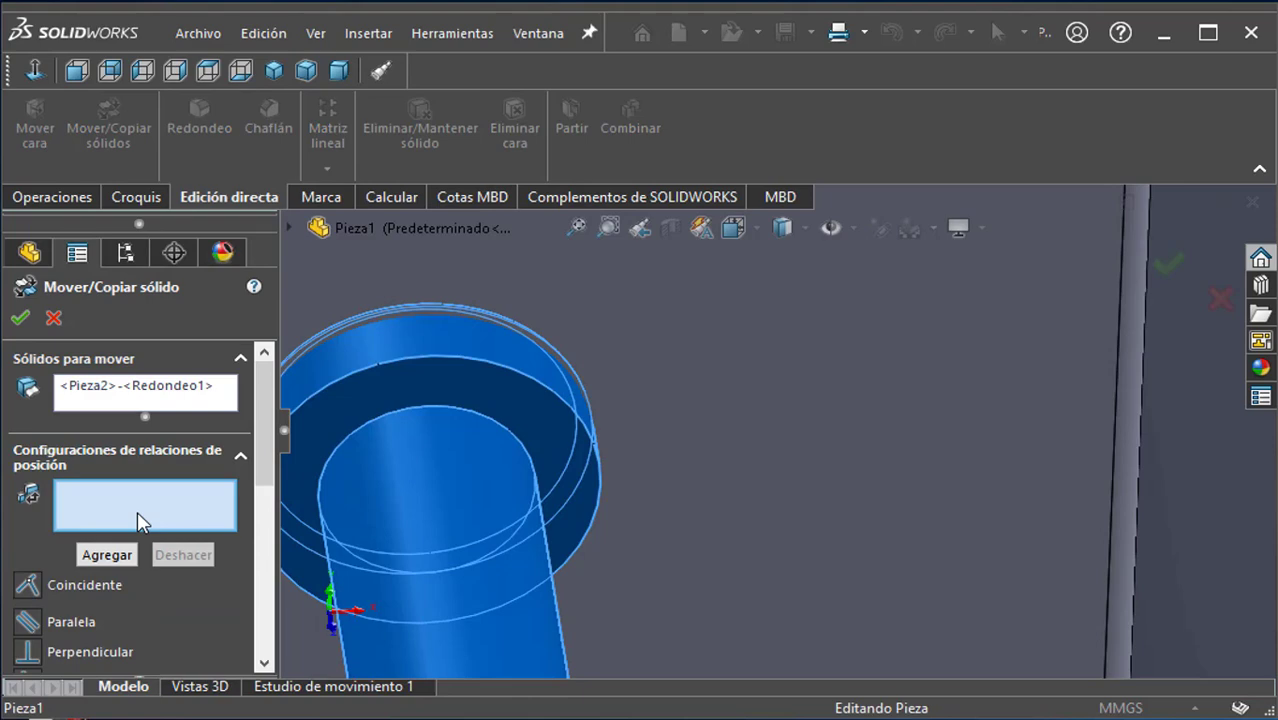
pyautogui.click(535, 428)
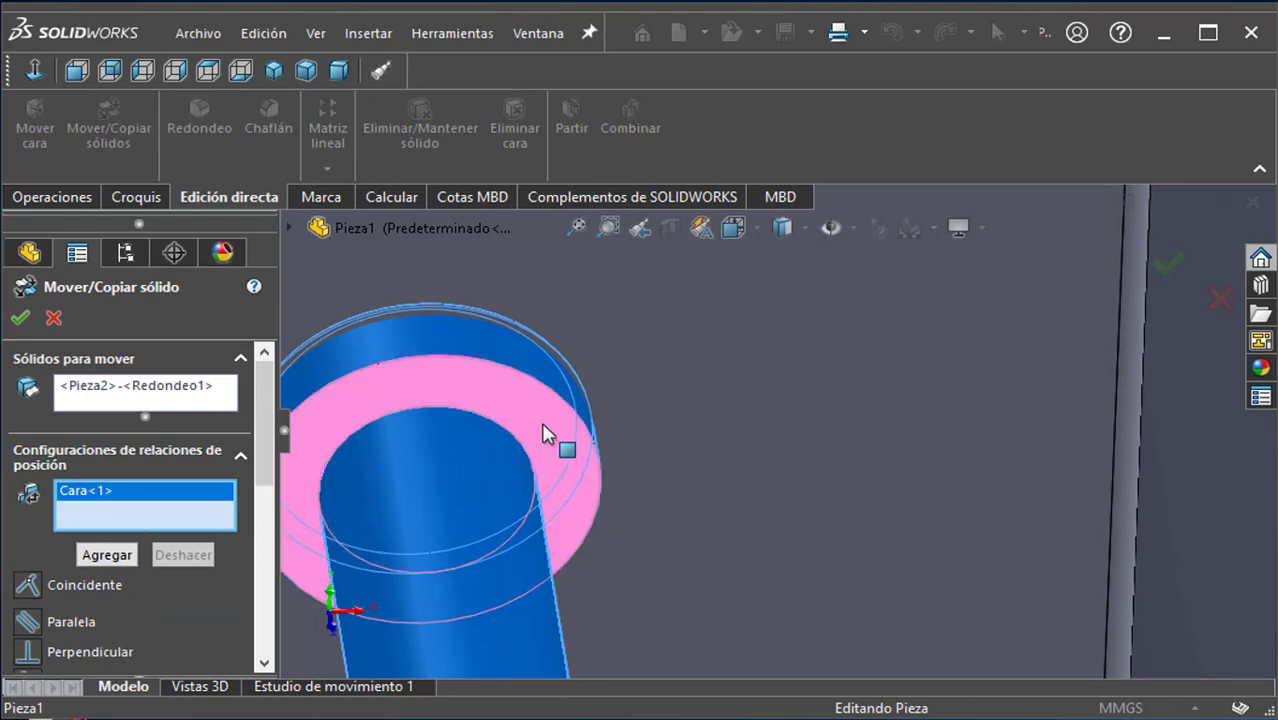
pyautogui.click(877, 443)
pyautogui.scroll(6, 885, 449)
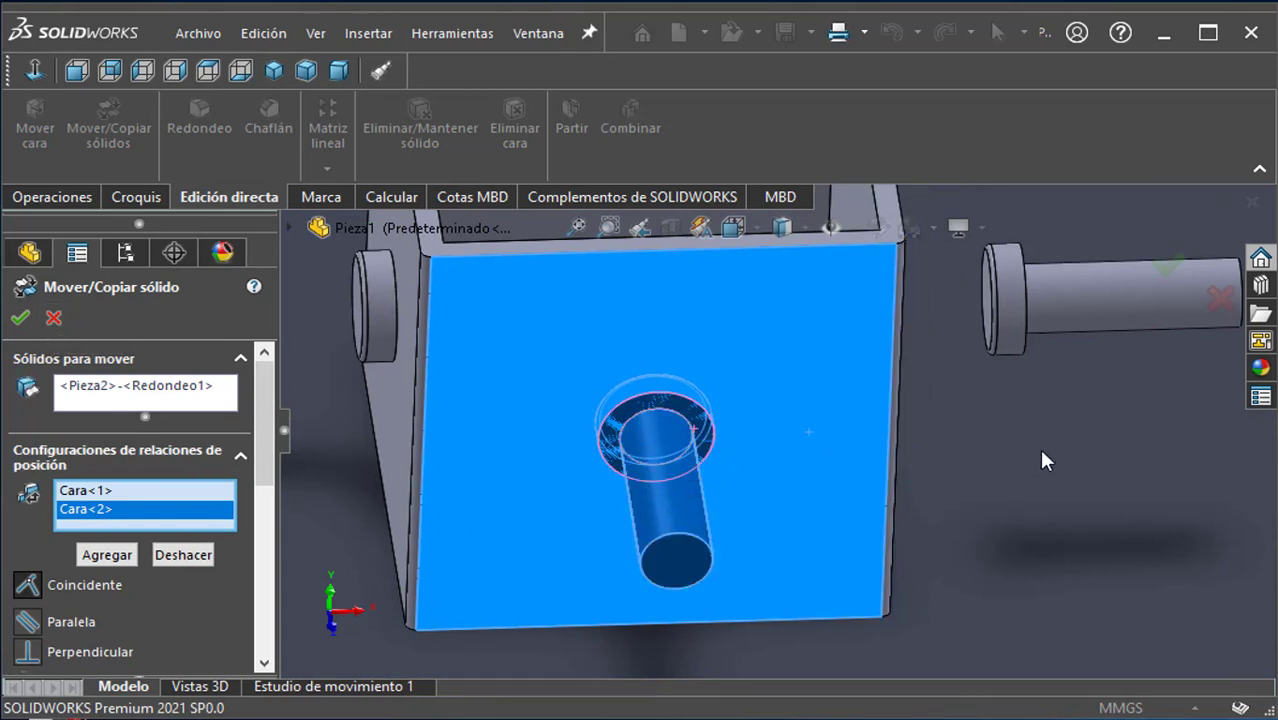
pyautogui.moveTo(1039, 448)
pyautogui.mouseDown(button='middle')
pyautogui.moveTo(1057, 612)
pyautogui.moveTo(1027, 372)
pyautogui.moveTo(1028, 452)
pyautogui.moveTo(1039, 453)
pyautogui.mouseUp(button='middle')
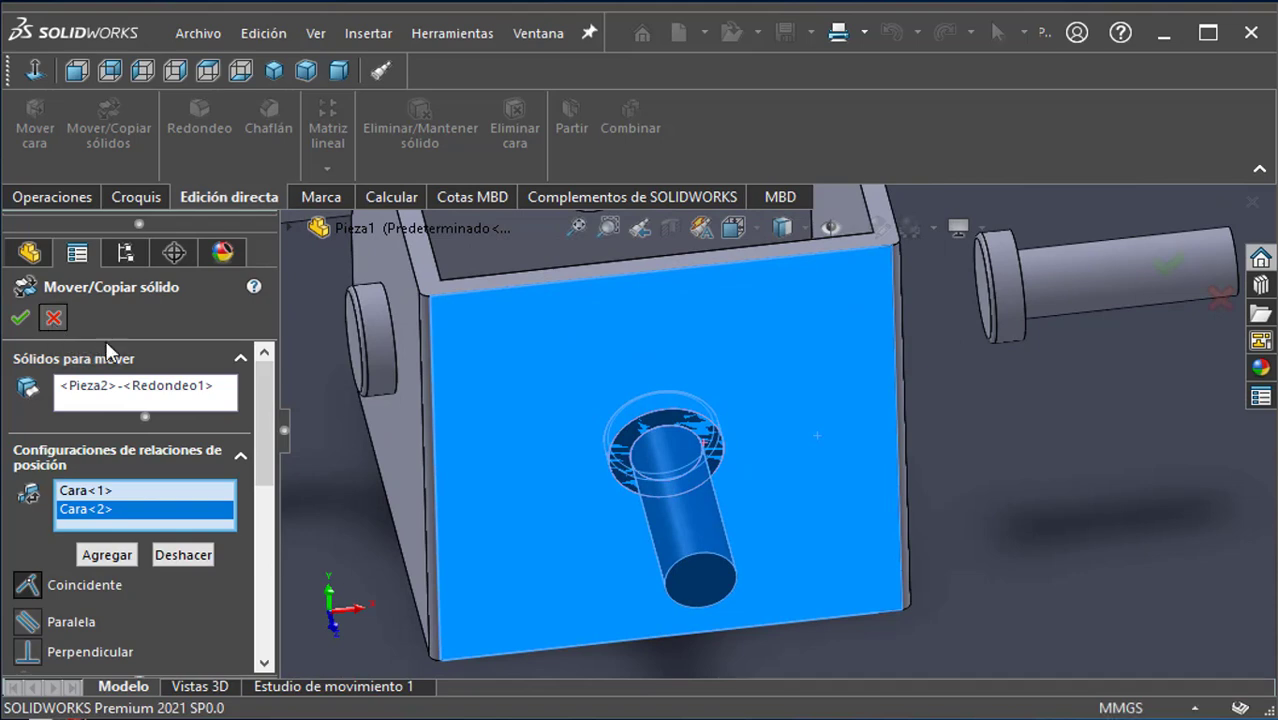
pyautogui.click(53, 318)
pyautogui.scroll(2, 811, 596)
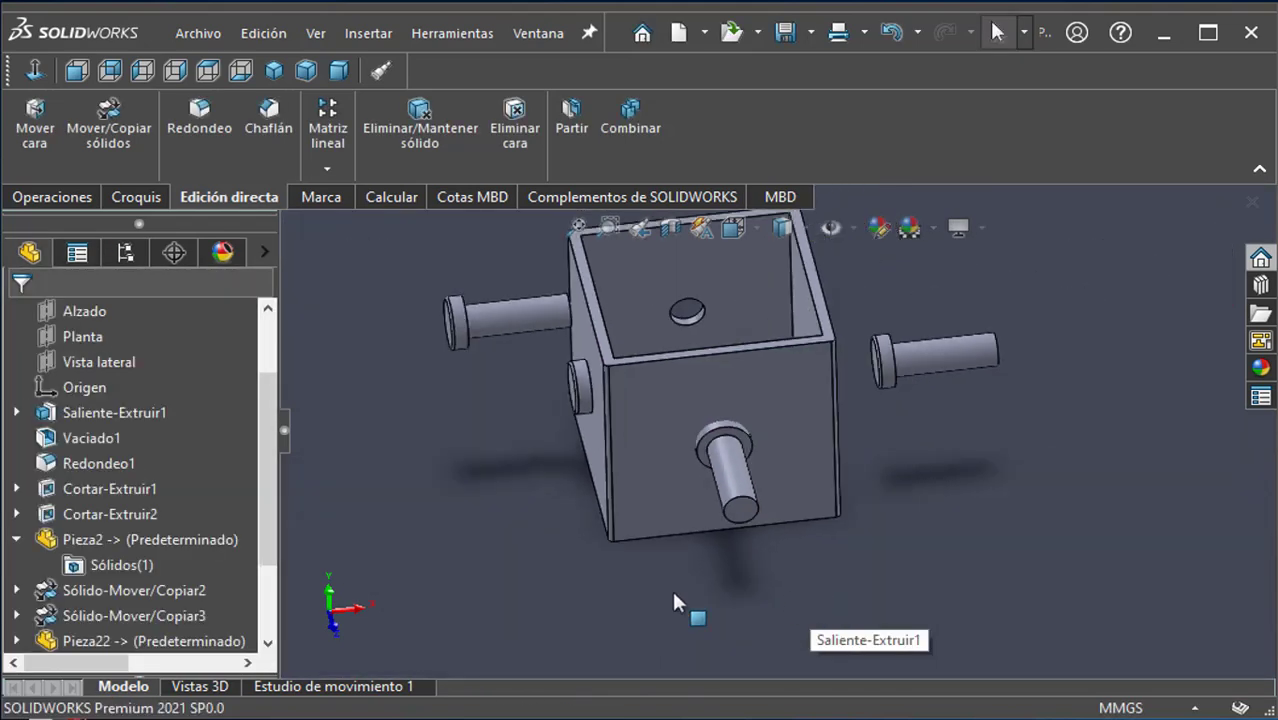
# Step: Set Move/Copy Bodies to translate/rotate mode and choose the shaft at the front wall as the body to move
pyautogui.scroll(1, 48, 254)
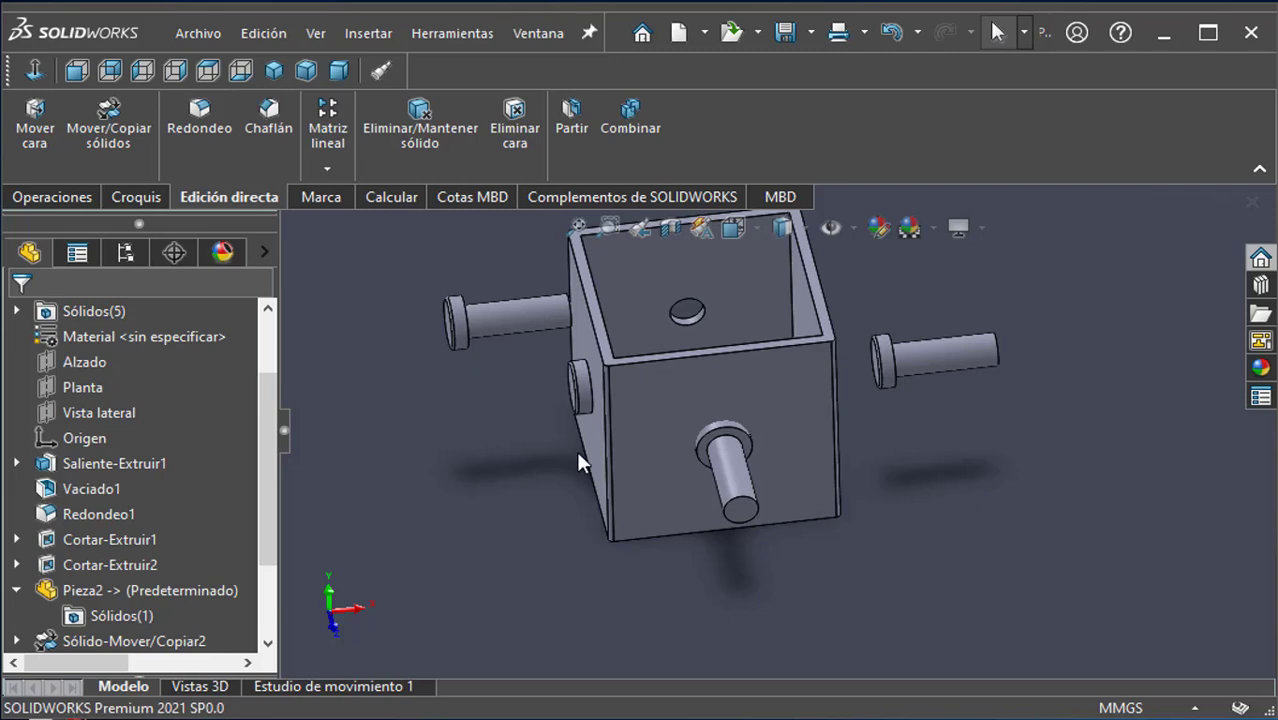
pyautogui.keyDown('ctrl'); pyautogui.moveTo(1022, 518); pyautogui.dragTo(973, 542, button='middle'); pyautogui.keyUp('ctrl')
pyautogui.moveTo(875, 516)
pyautogui.mouseDown(button='middle')
pyautogui.moveTo(860, 475)
pyautogui.moveTo(845, 500)
pyautogui.moveTo(880, 490)
pyautogui.moveTo(897, 509)
pyautogui.moveTo(886, 521)
pyautogui.mouseUp(button='middle')
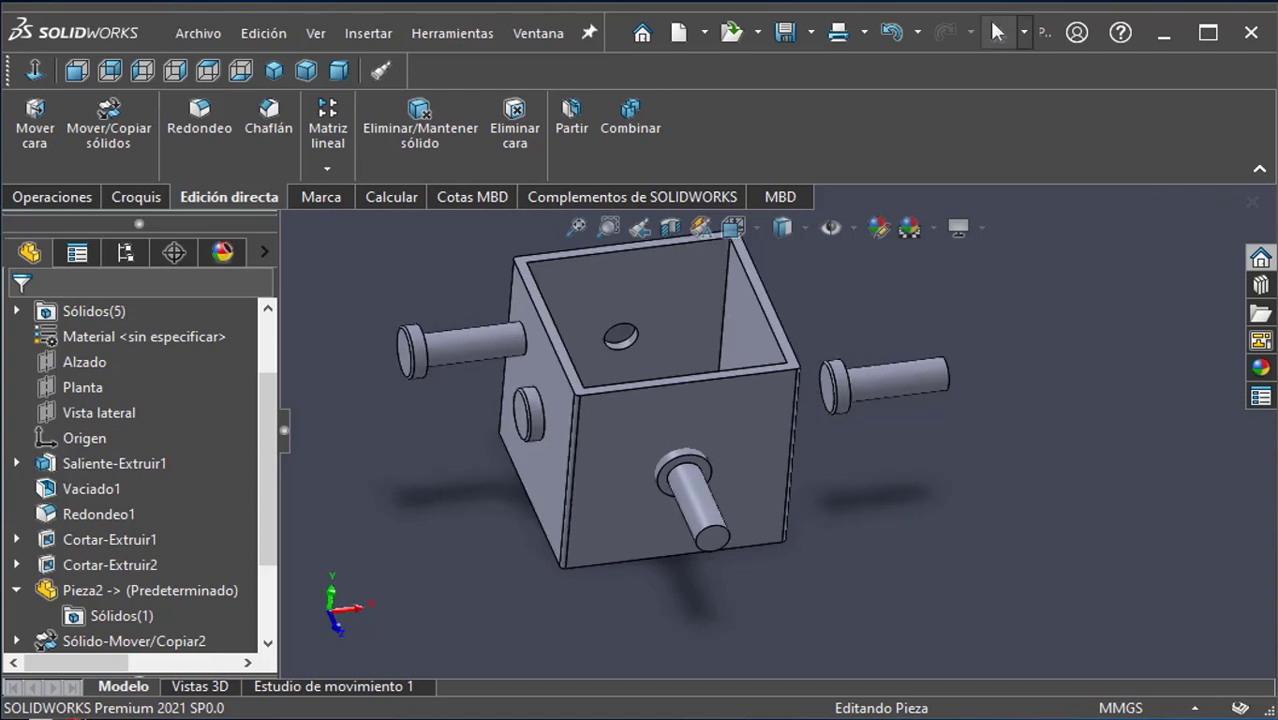
pyautogui.click(697, 507)
pyautogui.click(420, 512)
pyautogui.click(119, 139)
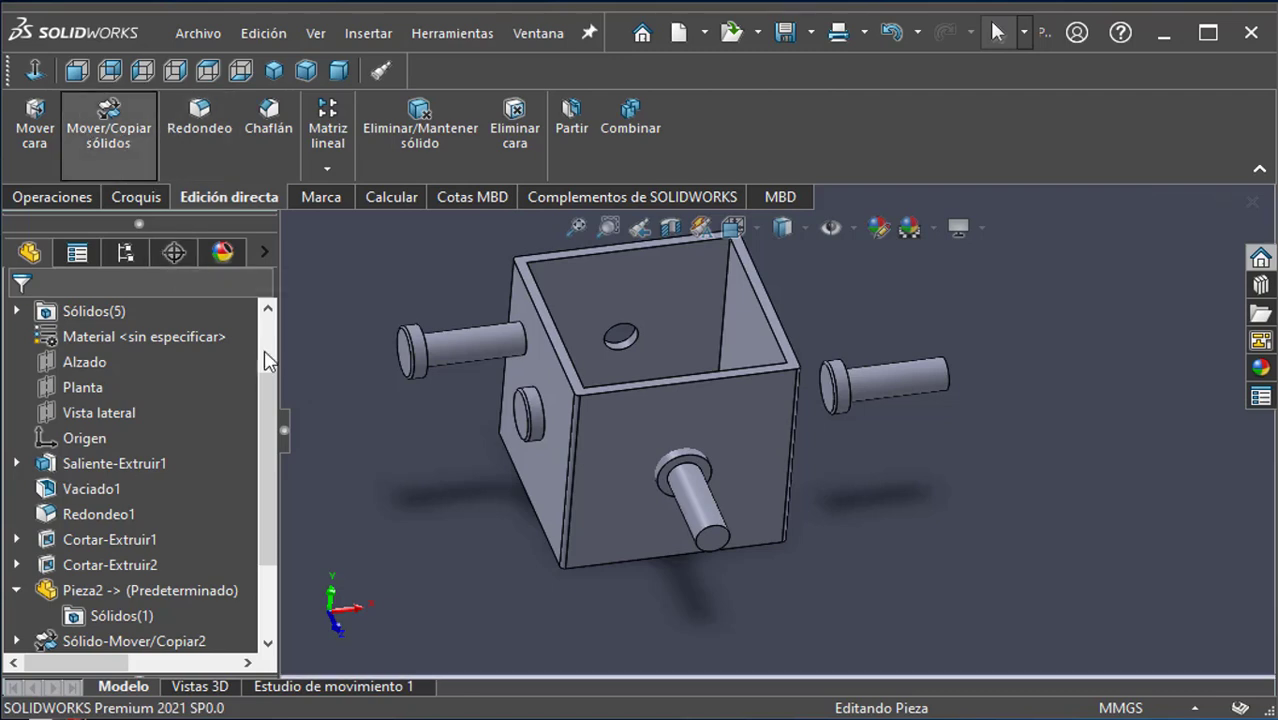
pyautogui.moveTo(268, 386); pyautogui.dragTo(254, 578)
pyautogui.click(163, 563)
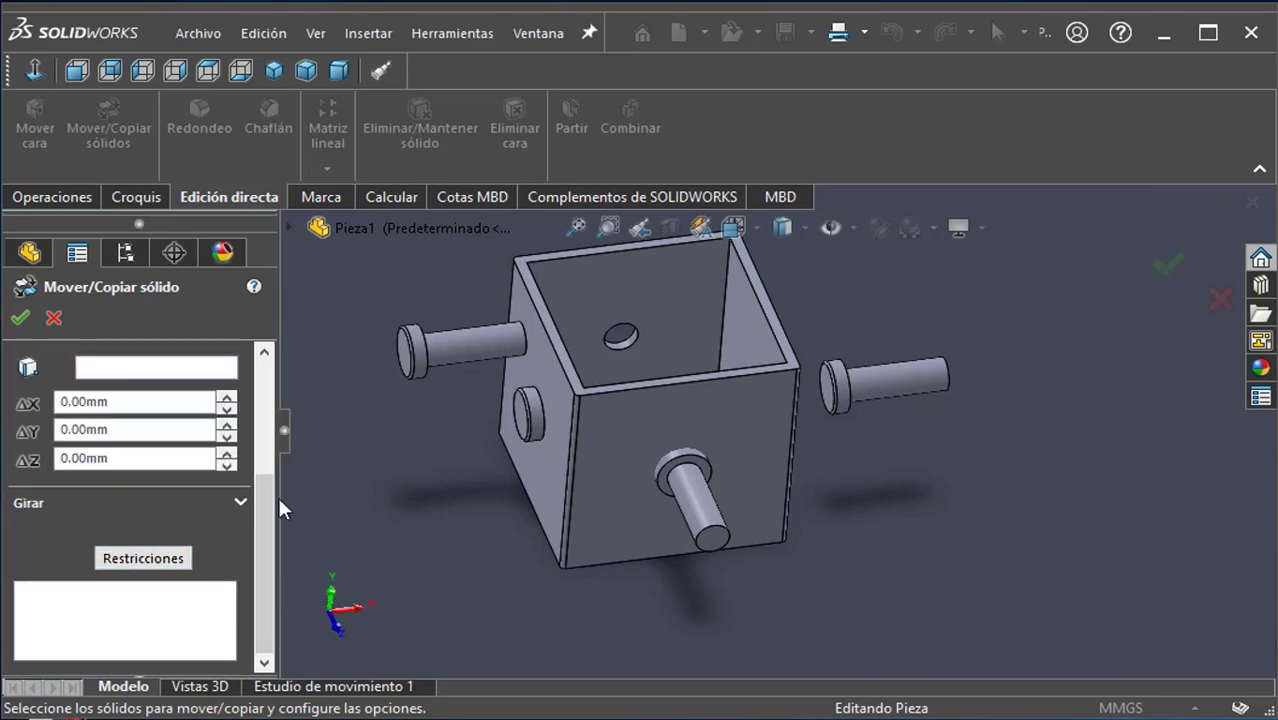
pyautogui.moveTo(265, 500); pyautogui.dragTo(266, 395)
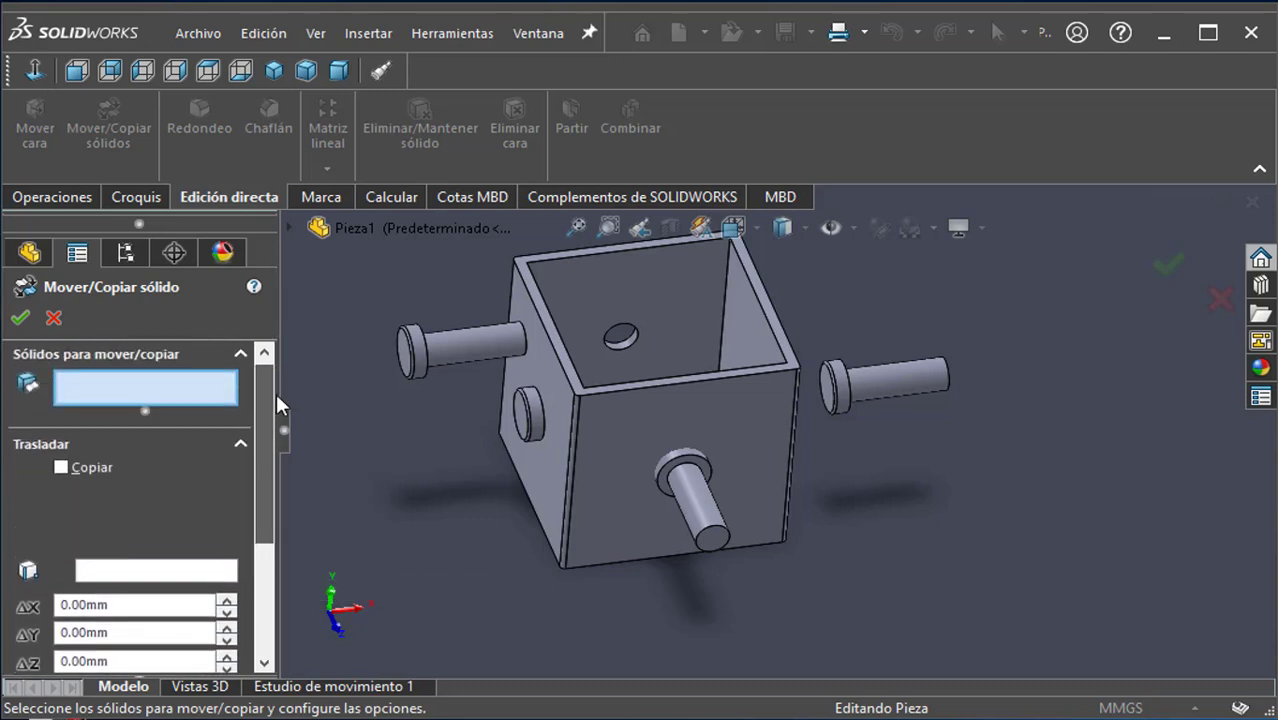
pyautogui.click(688, 508)
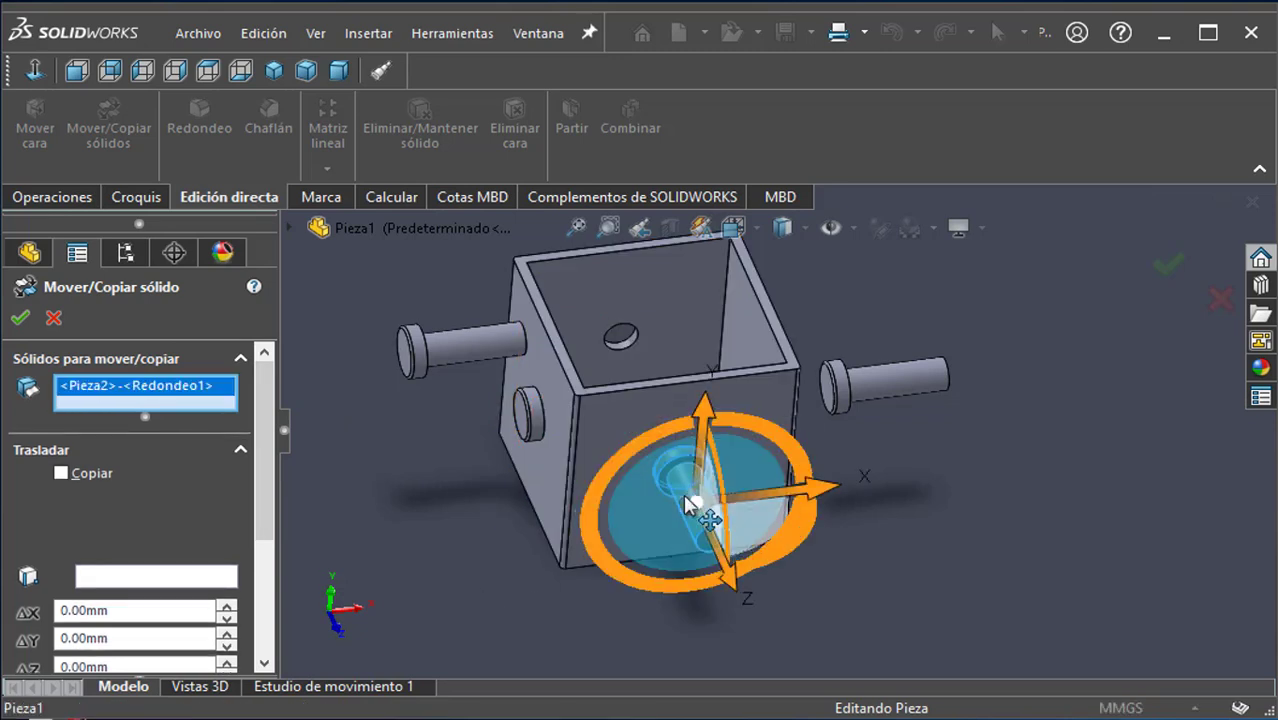
# Step: Rotate the front-wall shaft 180° about the Y axis and apply the move
pyautogui.scroll(-2, 695, 503)
pyautogui.moveTo(269, 485); pyautogui.dragTo(266, 588)
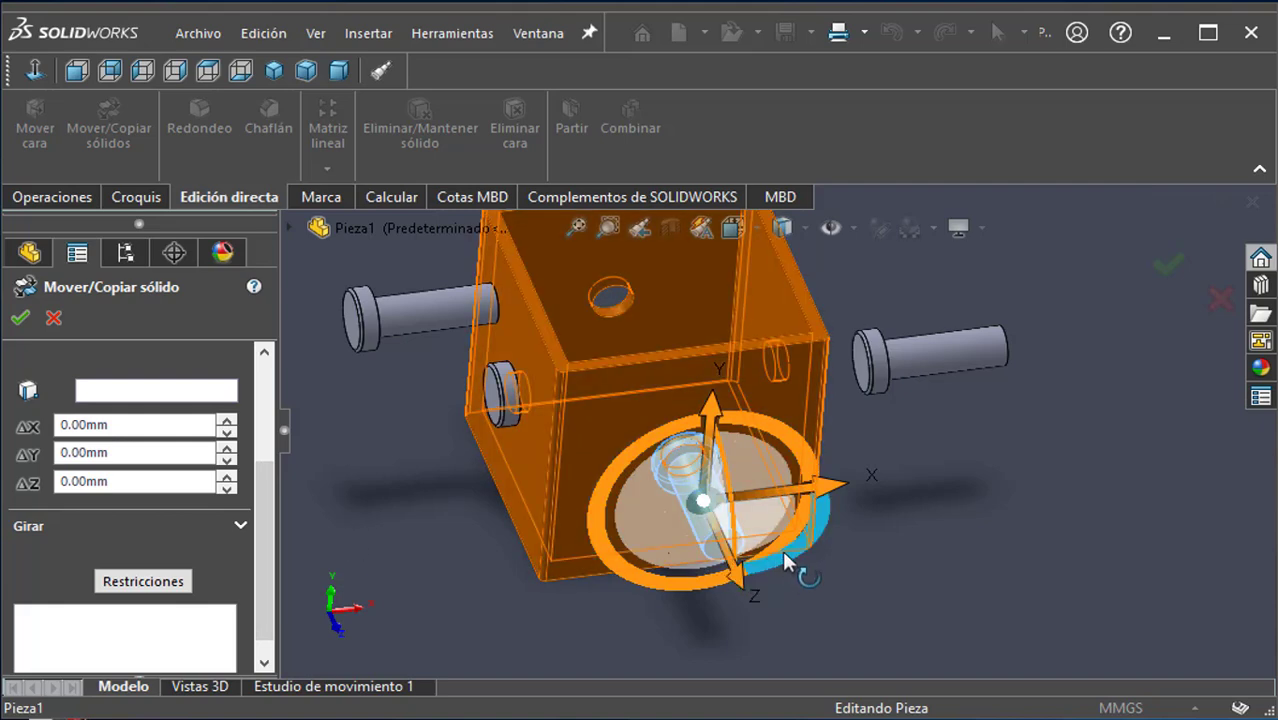
pyautogui.moveTo(833, 538); pyautogui.dragTo(827, 619, button='middle')
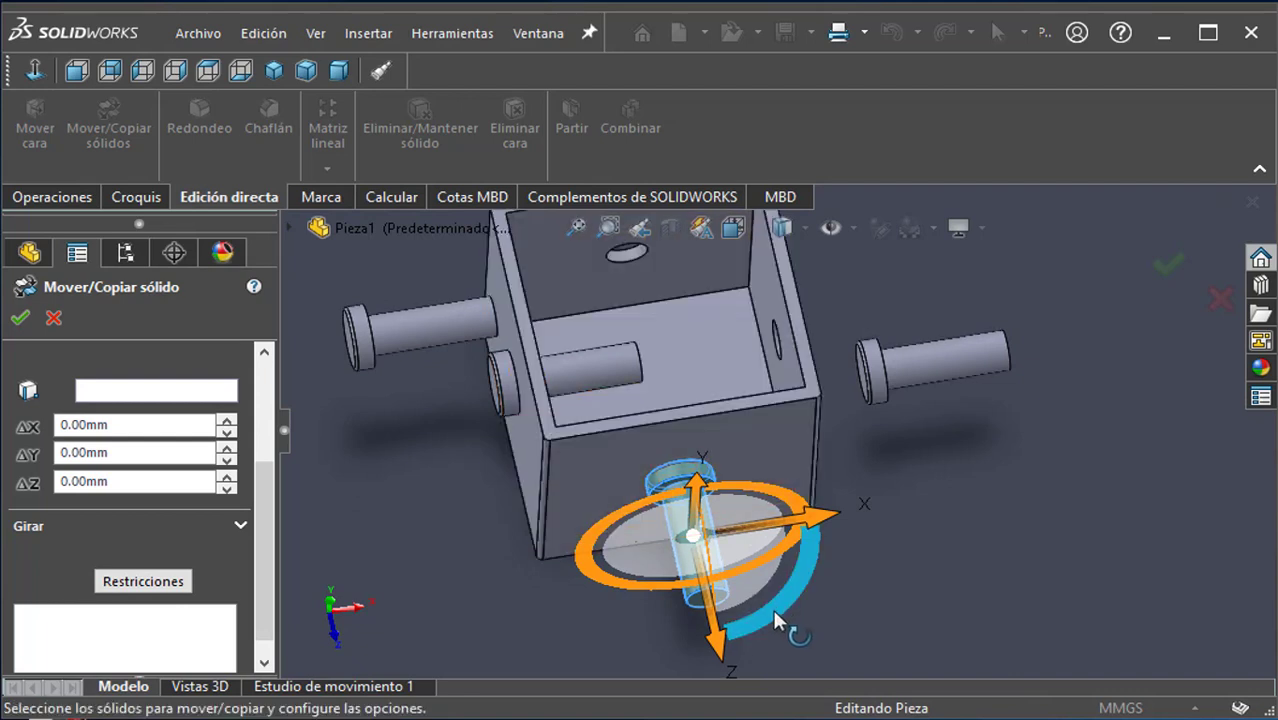
pyautogui.moveTo(772, 606); pyautogui.dragTo(558, 393)
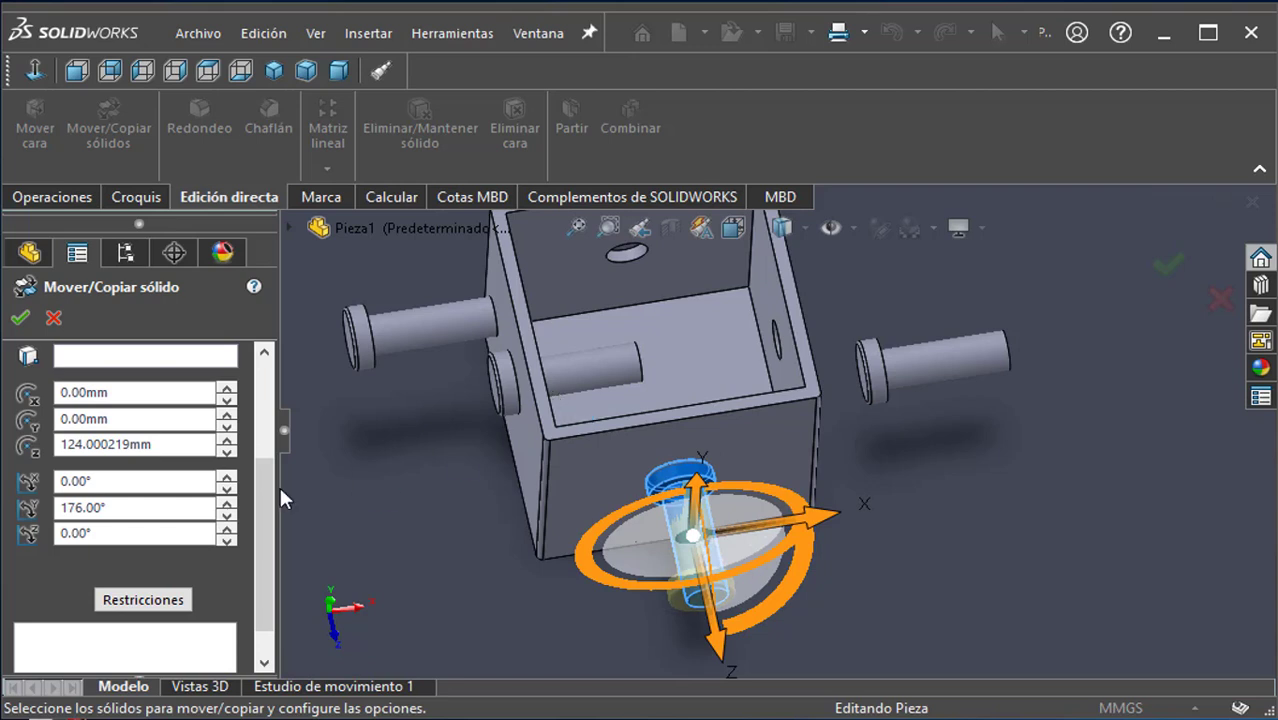
pyautogui.moveTo(122, 508); pyautogui.dragTo(20, 508)
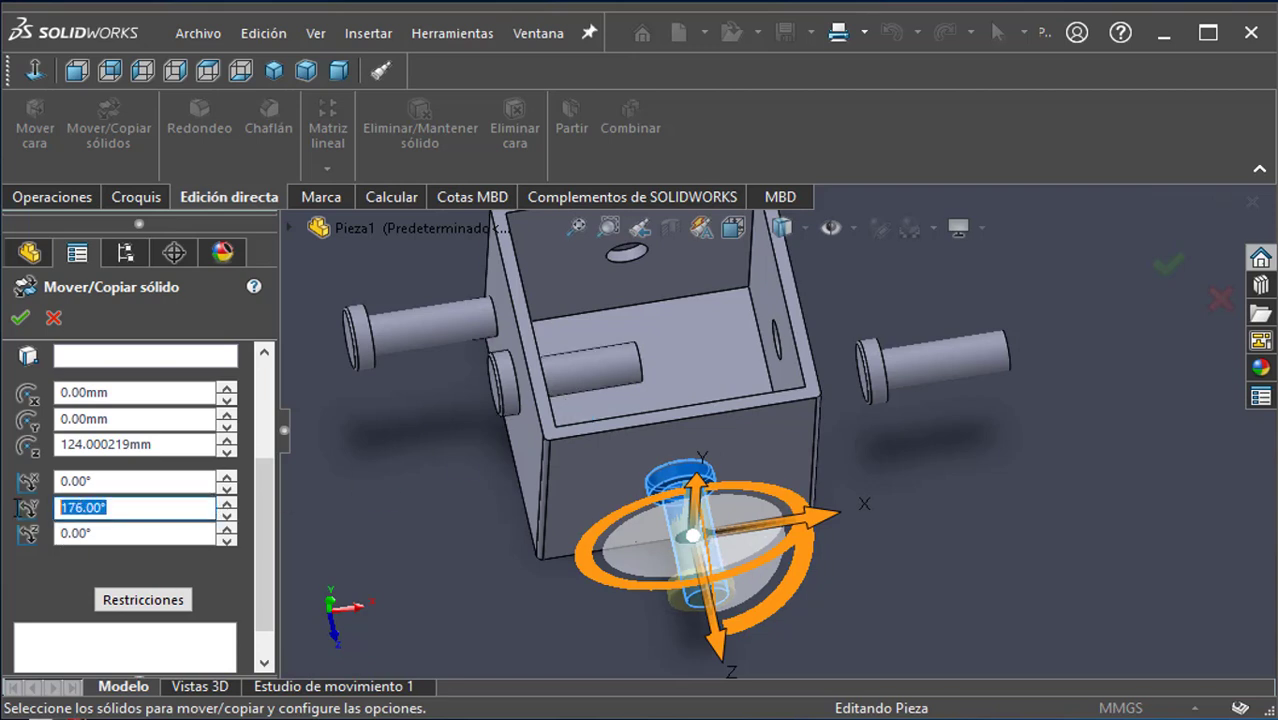
pyautogui.write('90')
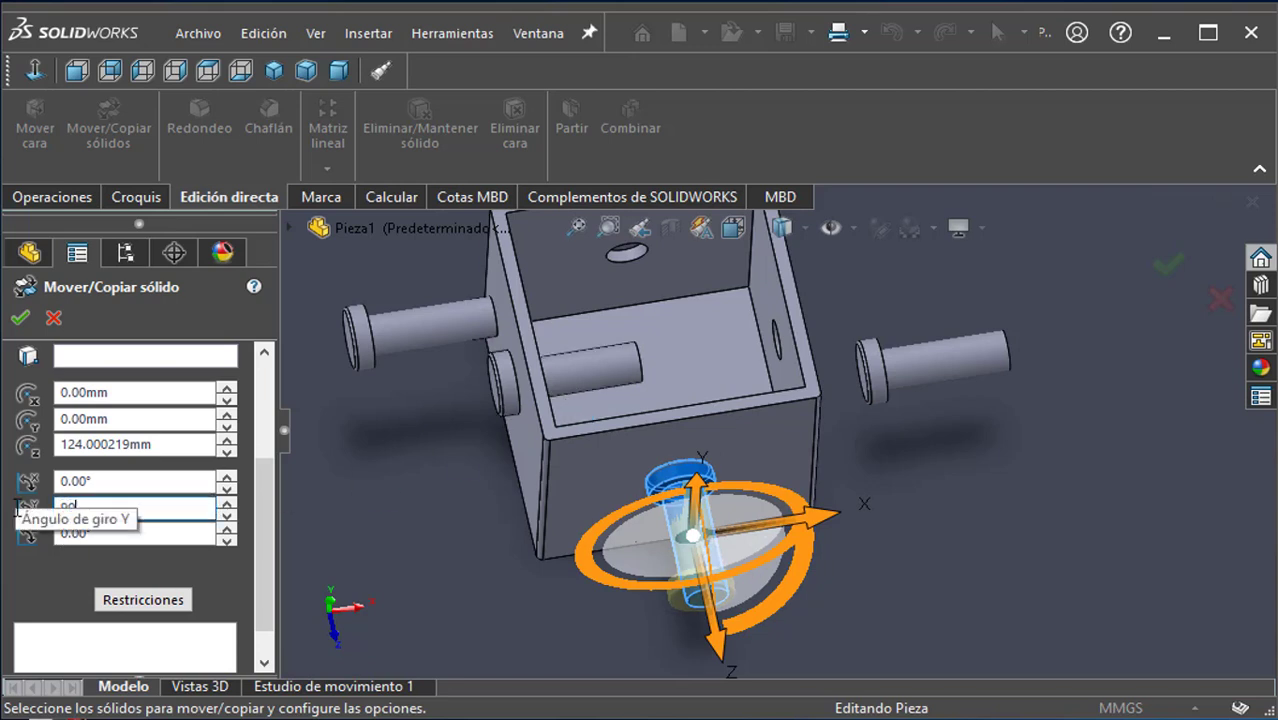
pyautogui.press('Return')
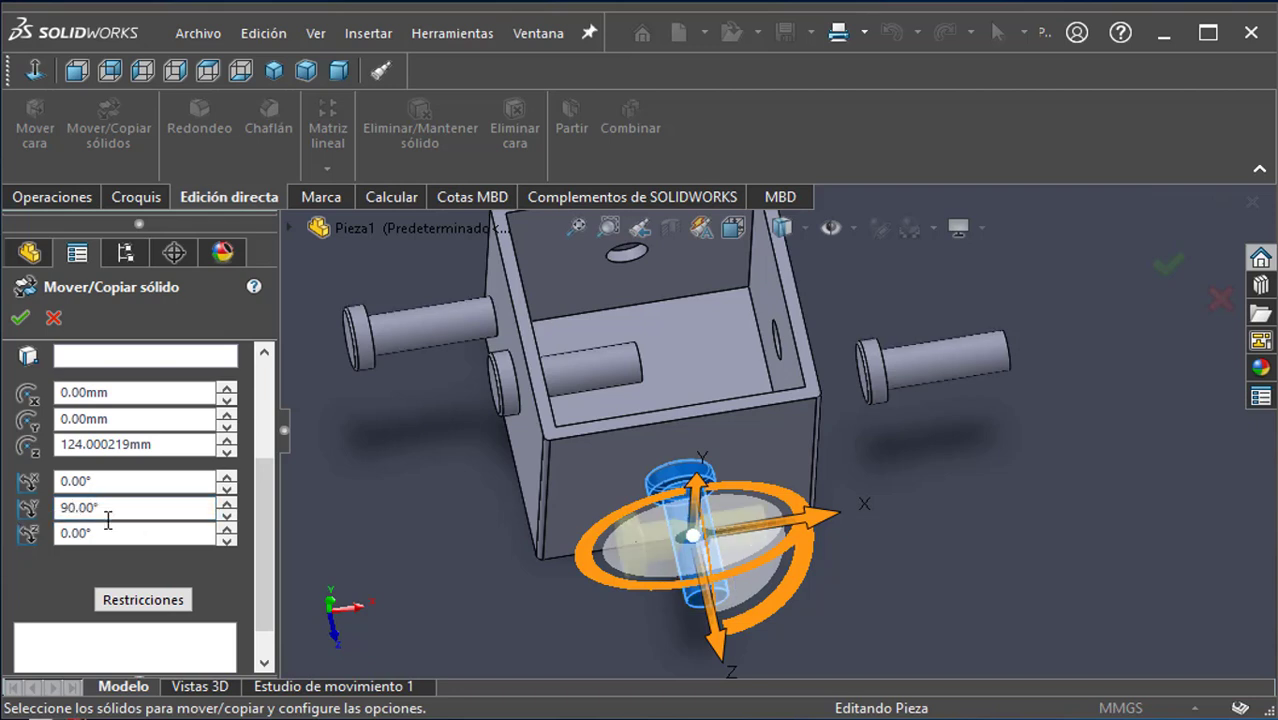
pyautogui.moveTo(108, 518); pyautogui.dragTo(25, 511)
pyautogui.write('180')
pyautogui.press('Return')
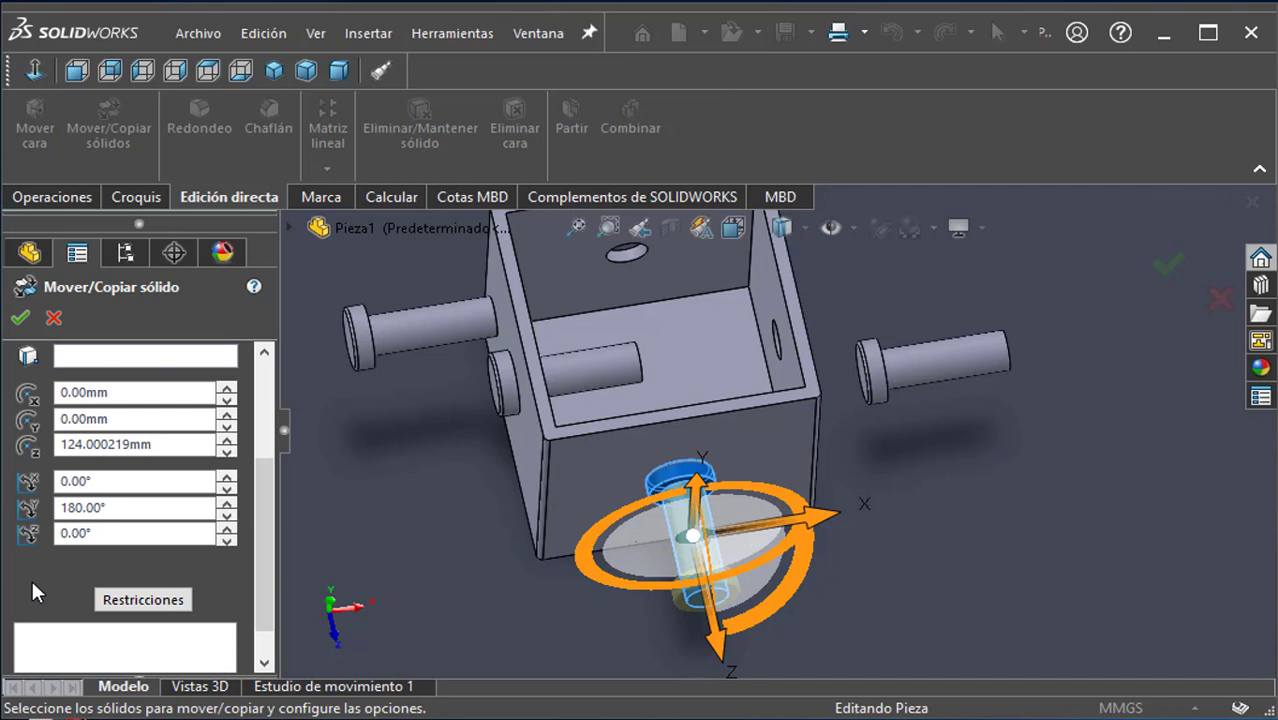
pyautogui.click(20, 318)
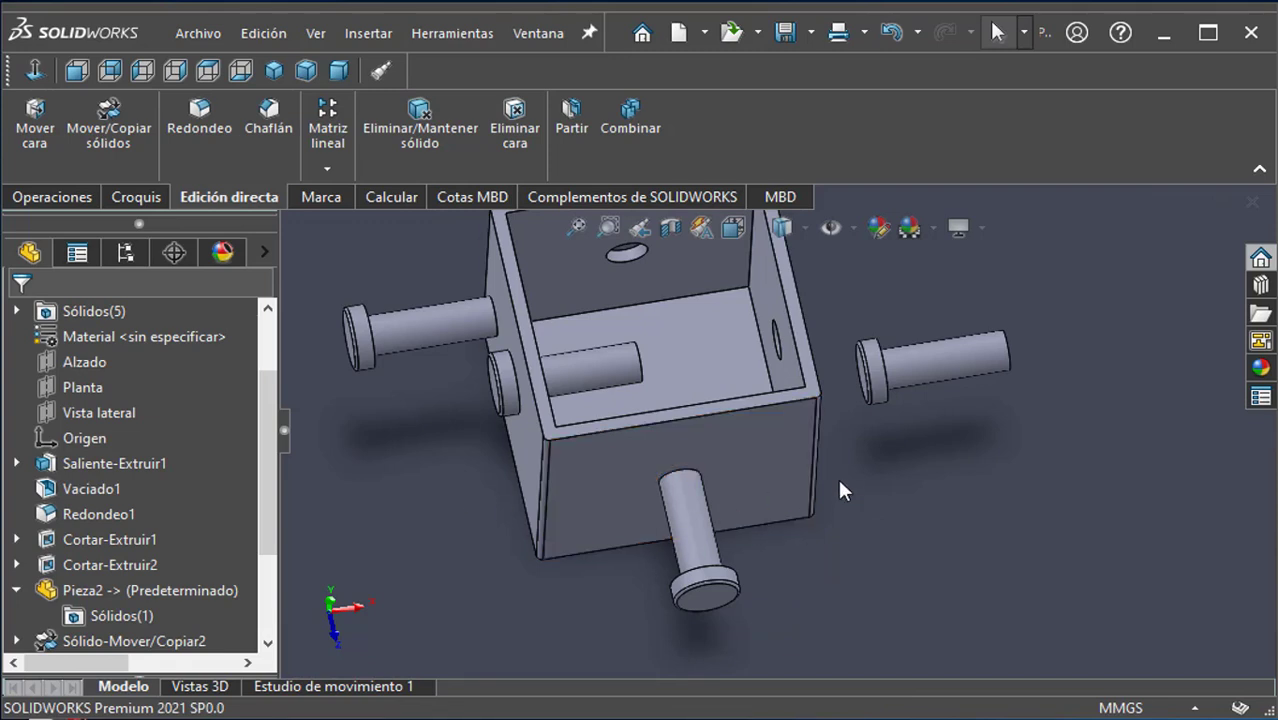
# Step: Use Move/Copy Bodies to rotate the shaft to the right of the box 180° about the Y axis
pyautogui.moveTo(845, 485); pyautogui.dragTo(826, 559, button='middle')
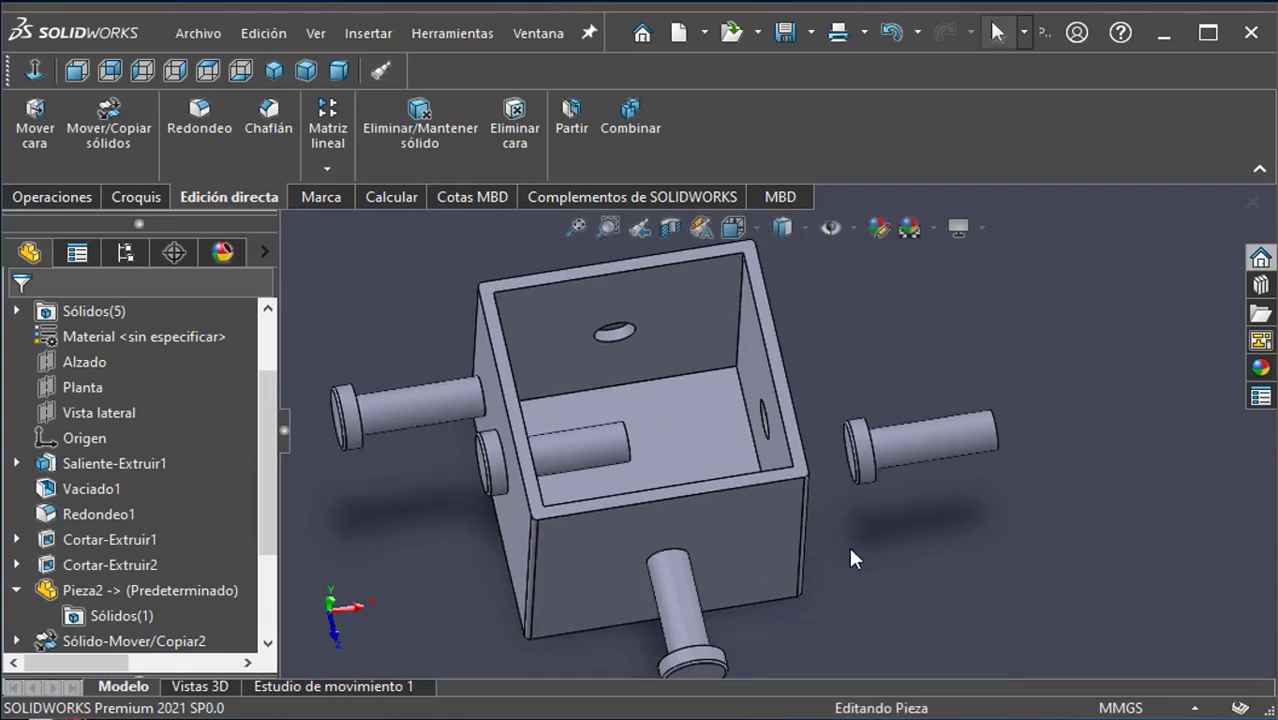
pyautogui.click(108, 142)
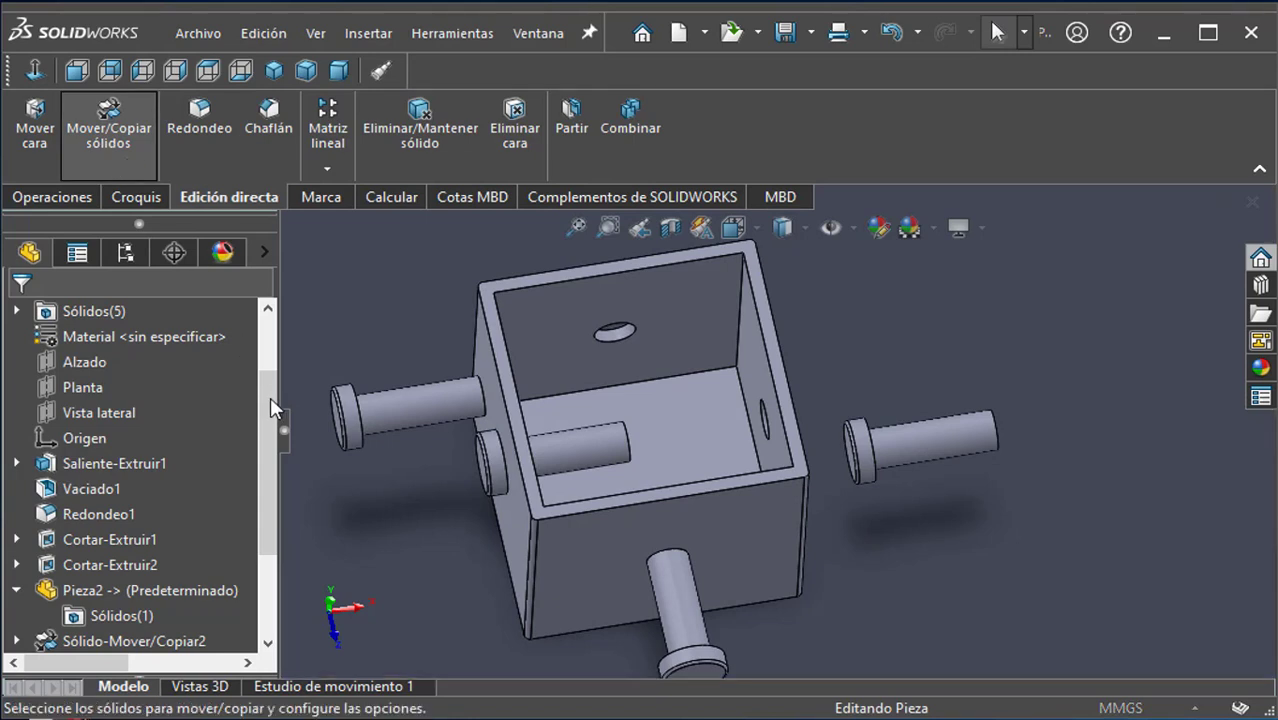
pyautogui.moveTo(270, 396); pyautogui.dragTo(255, 436)
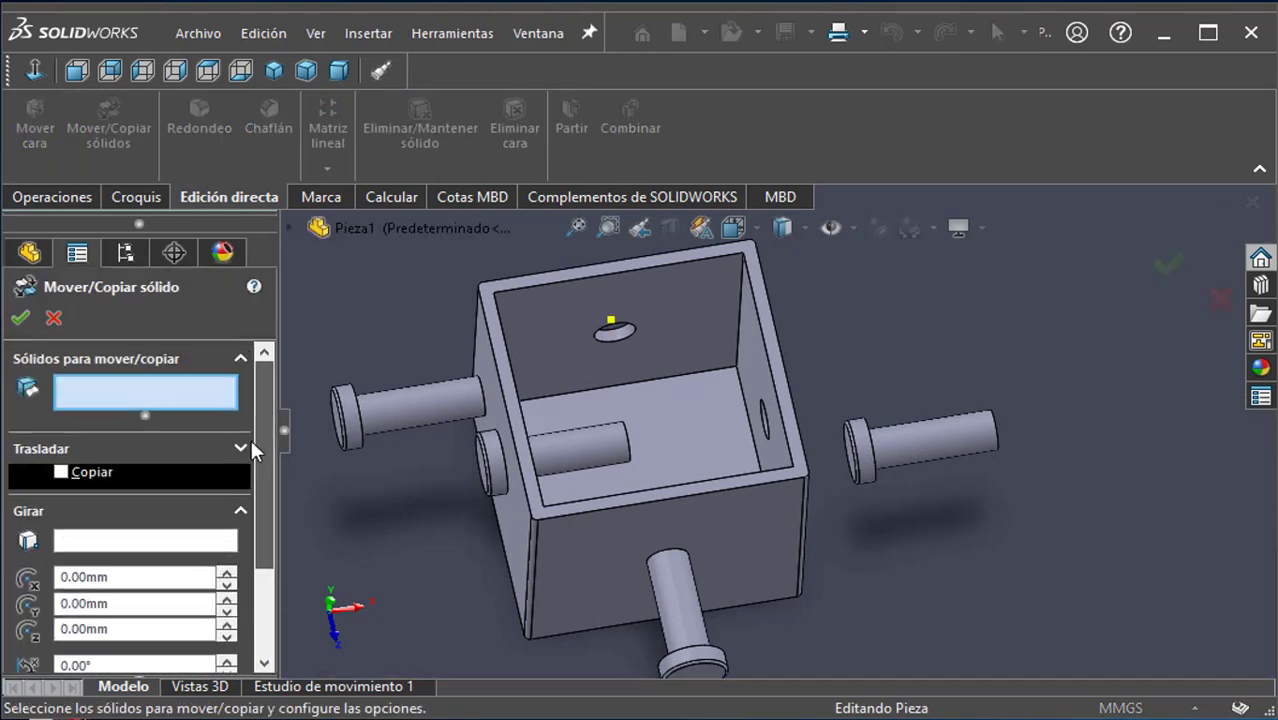
pyautogui.click(970, 441)
pyautogui.moveTo(1000, 508); pyautogui.dragTo(837, 383)
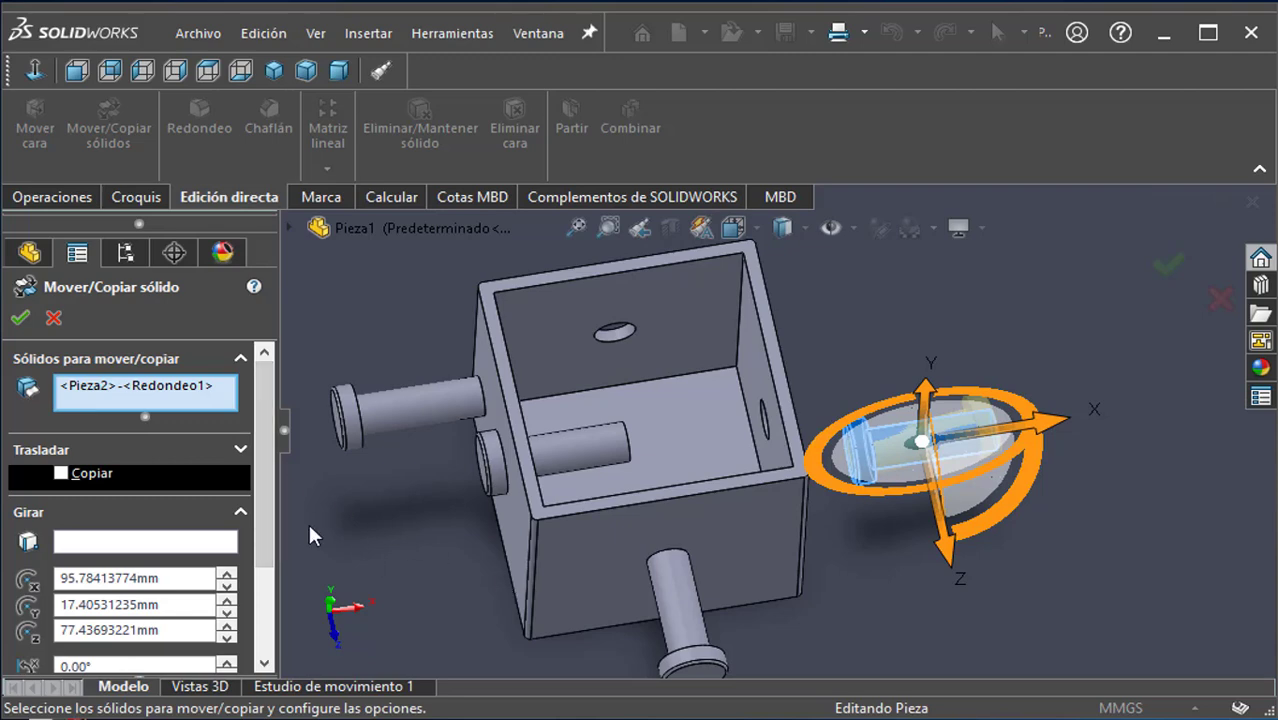
pyautogui.moveTo(265, 500); pyautogui.dragTo(269, 581)
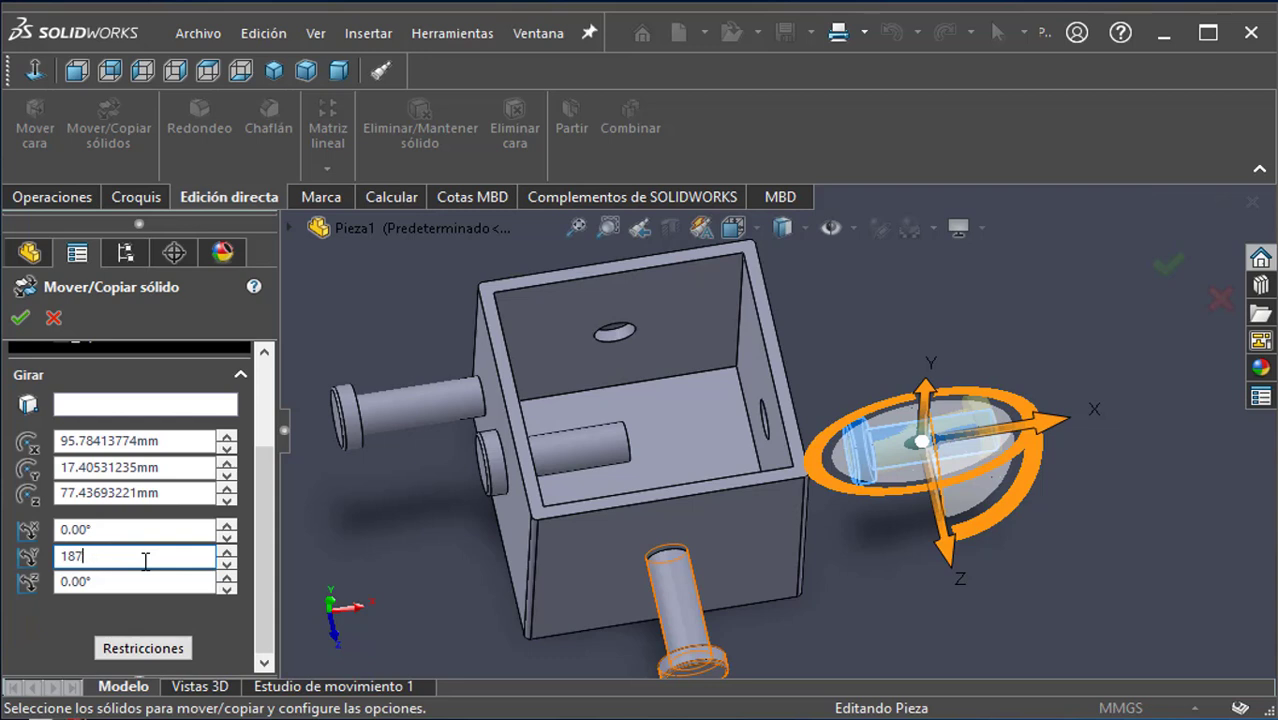
pyautogui.press('Return')
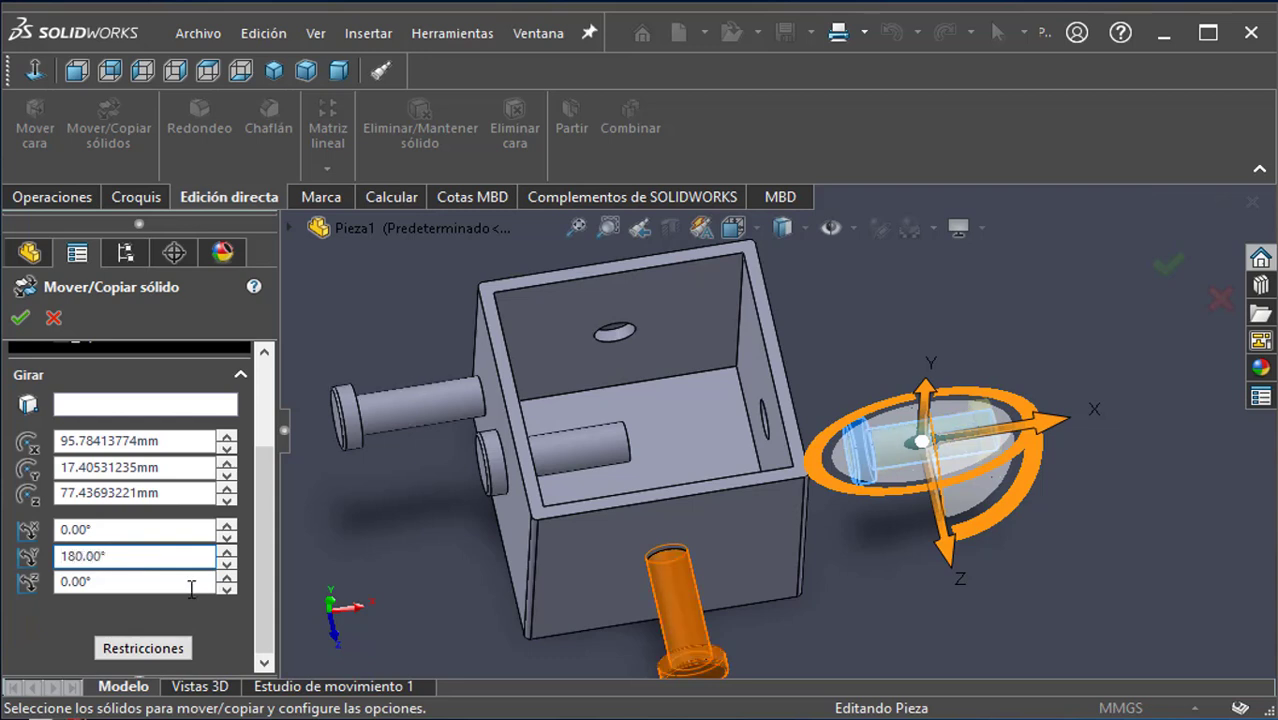
pyautogui.click(20, 318)
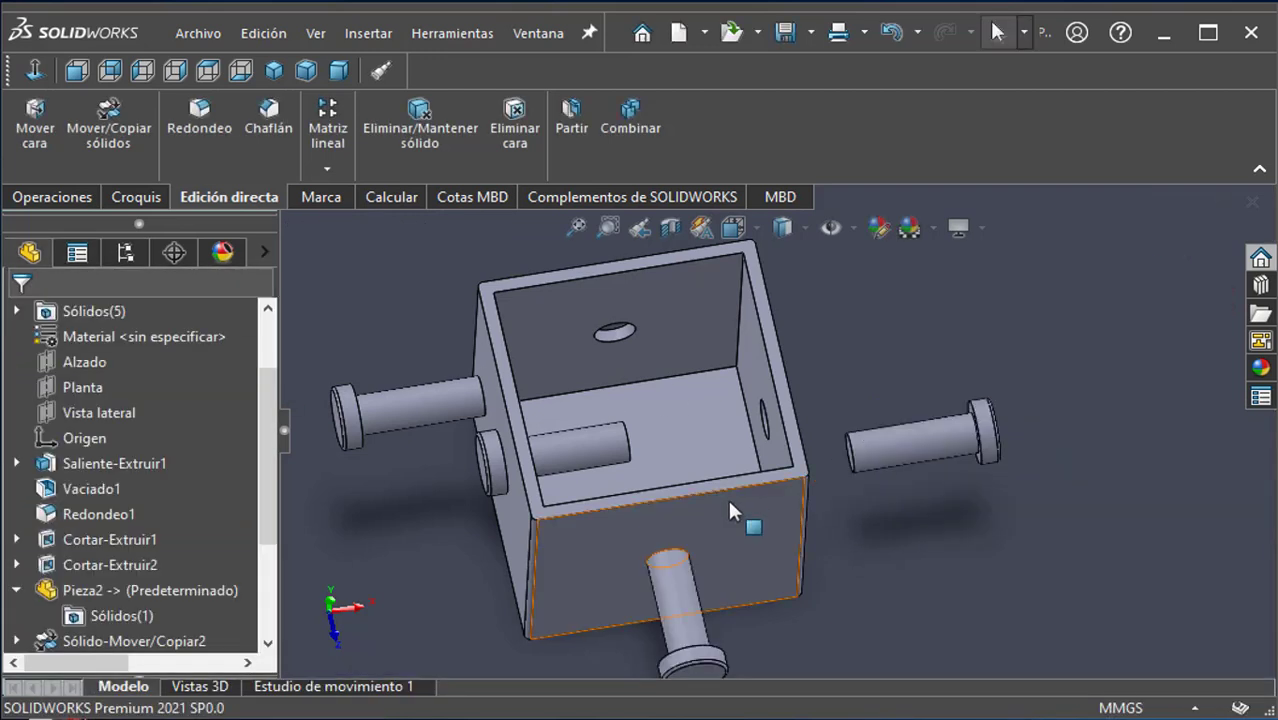
# Step: Start Move/Copy Bodies and look through its body-selection, translate and rotate settings
pyautogui.scroll(5, 733, 508)
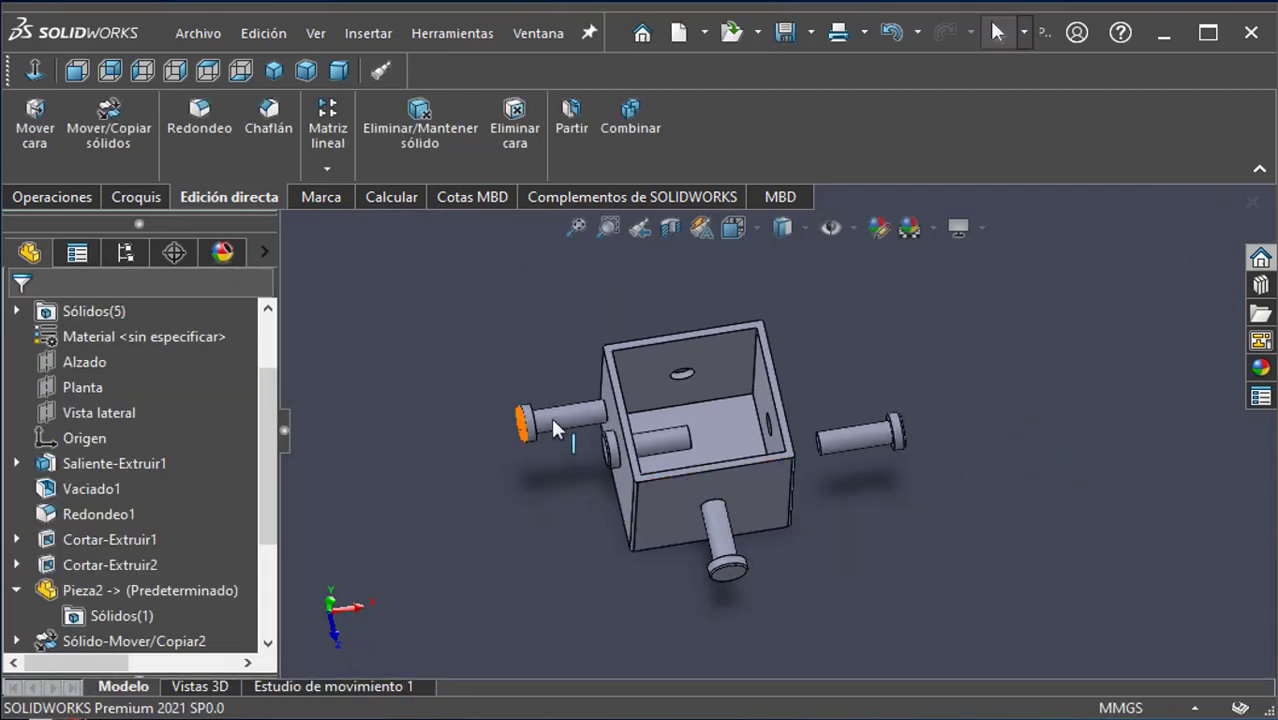
pyautogui.click(110, 137)
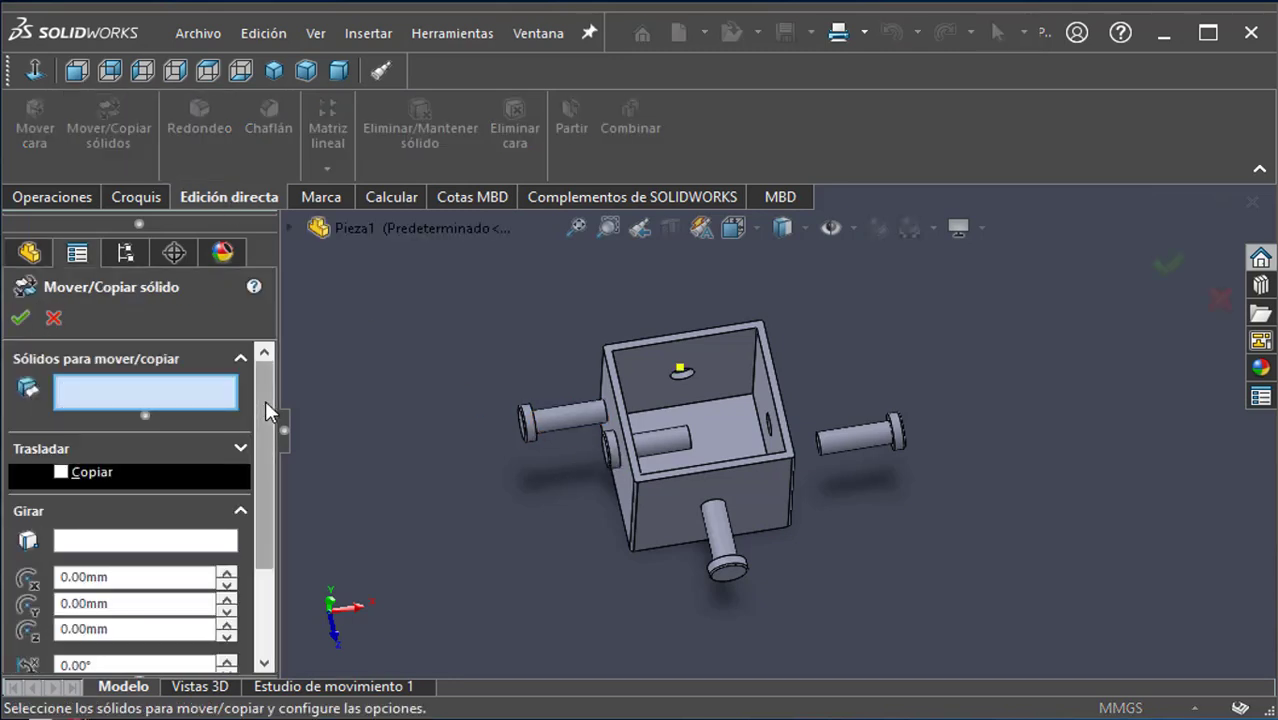
pyautogui.moveTo(266, 414)
pyautogui.mouseDown()
pyautogui.moveTo(264, 538)
pyautogui.moveTo(271, 416)
pyautogui.mouseUp()
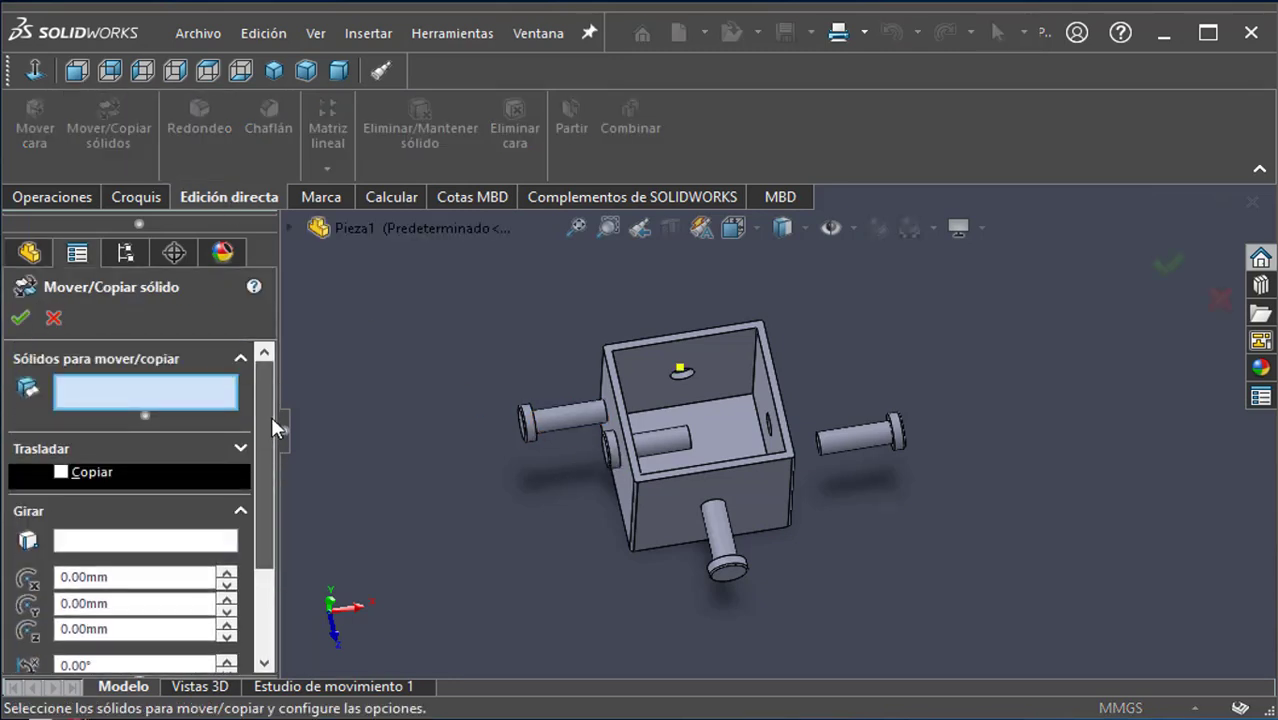
pyautogui.moveTo(266, 505); pyautogui.dragTo(255, 577)
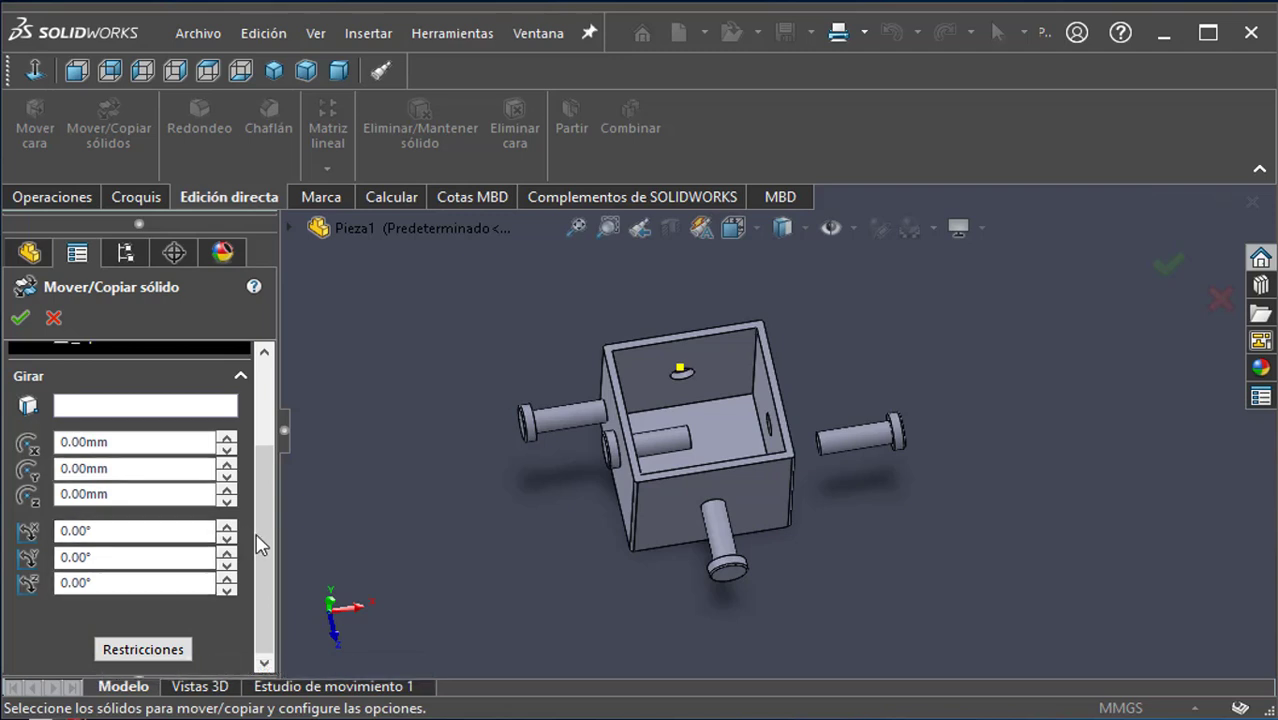
pyautogui.moveTo(264, 543); pyautogui.dragTo(265, 448)
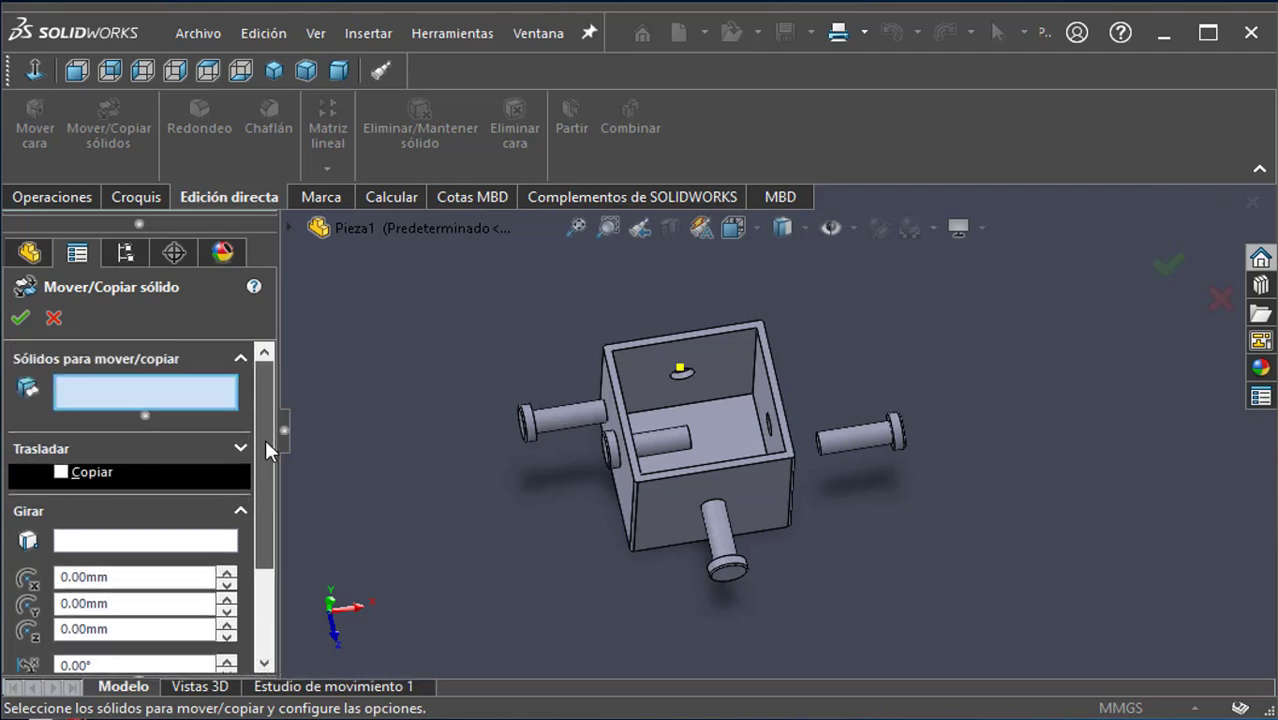
pyautogui.click(60, 471)
pyautogui.click(82, 471)
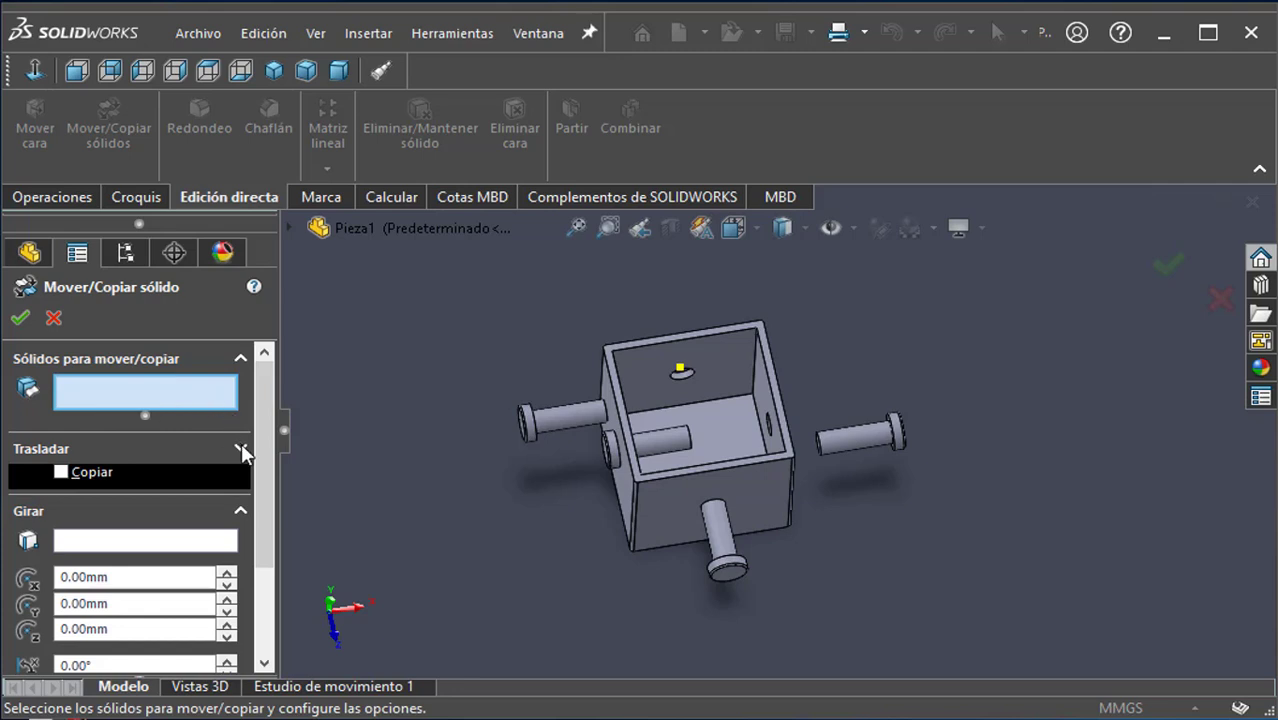
pyautogui.click(241, 358)
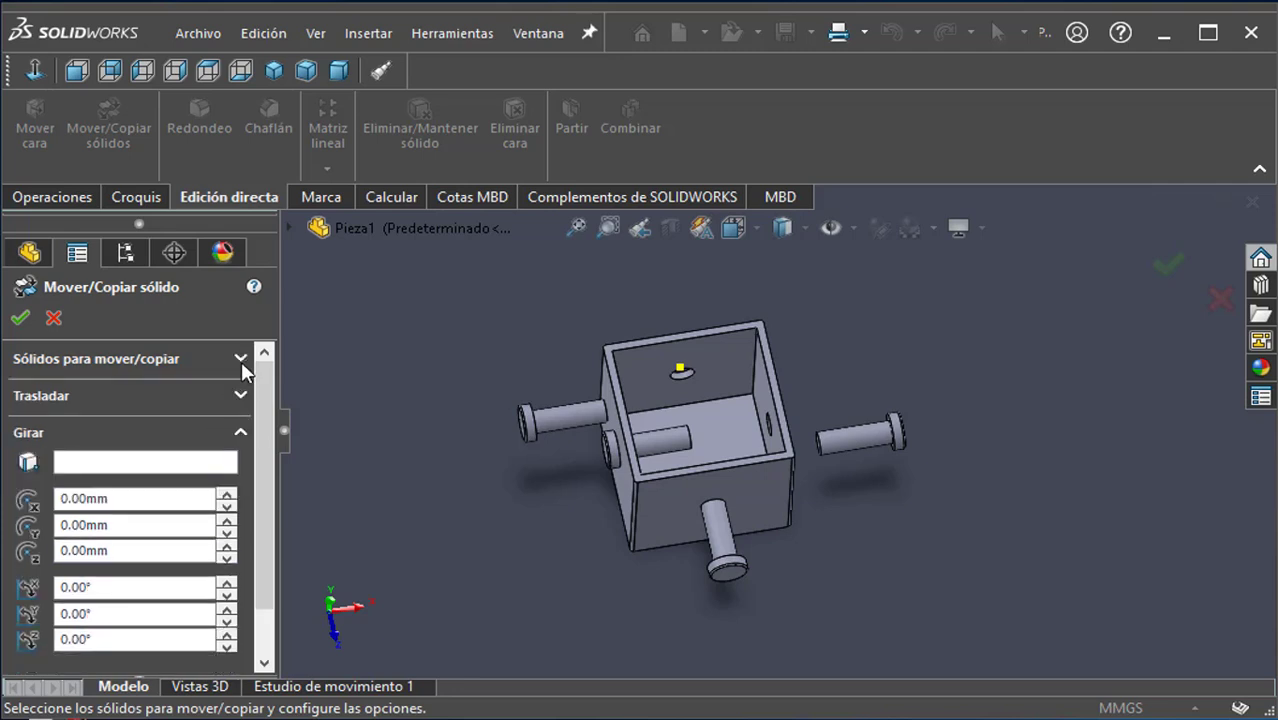
pyautogui.click(241, 359)
pyautogui.click(240, 448)
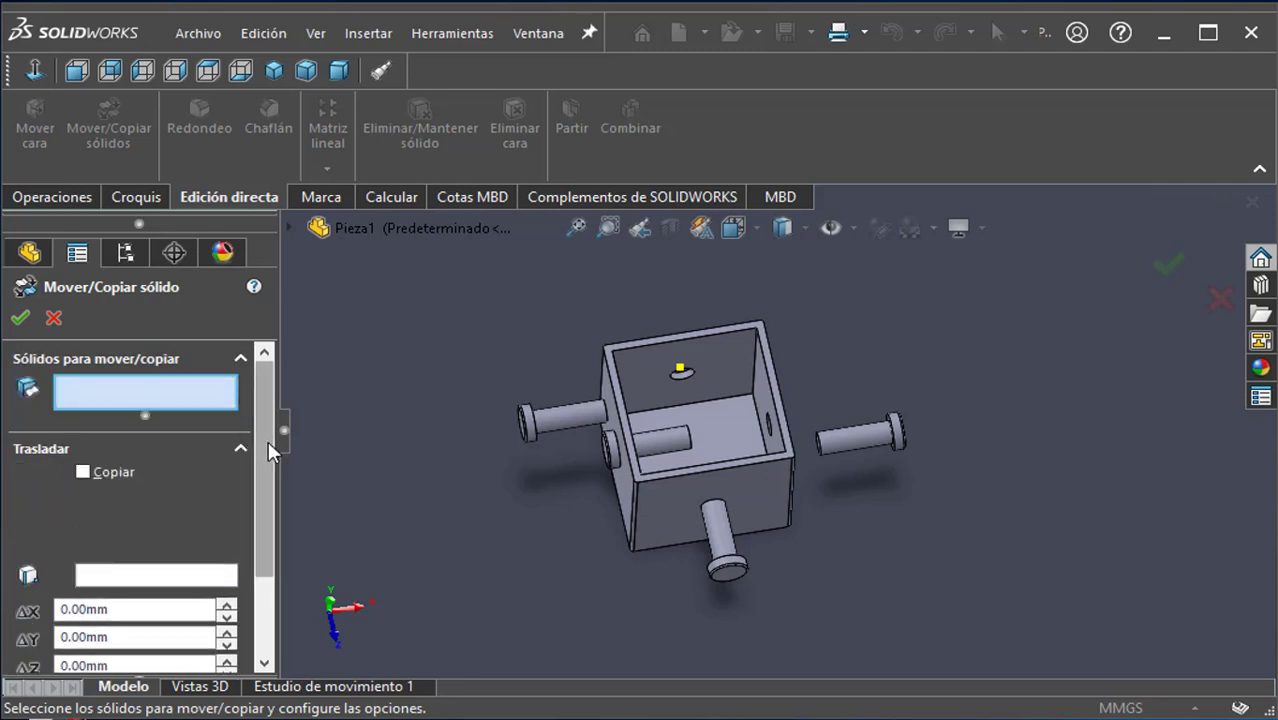
pyautogui.moveTo(268, 444); pyautogui.dragTo(275, 553)
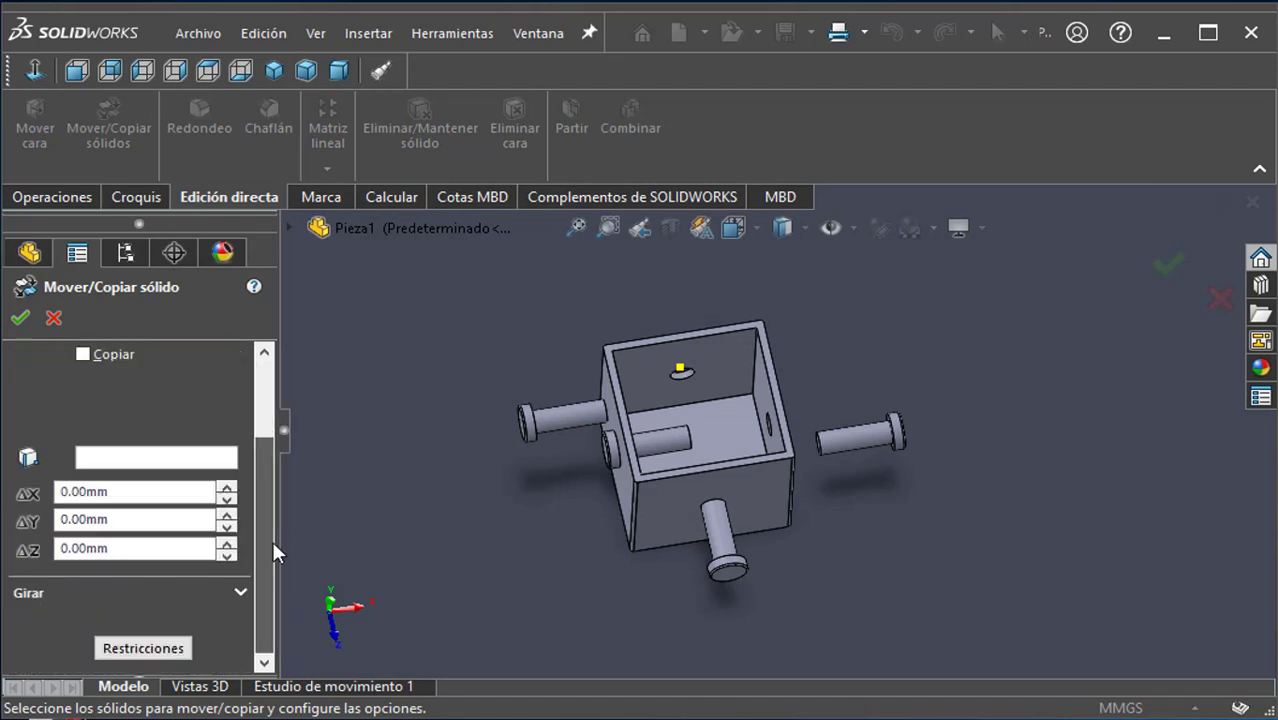
pyautogui.moveTo(258, 490); pyautogui.dragTo(235, 377)
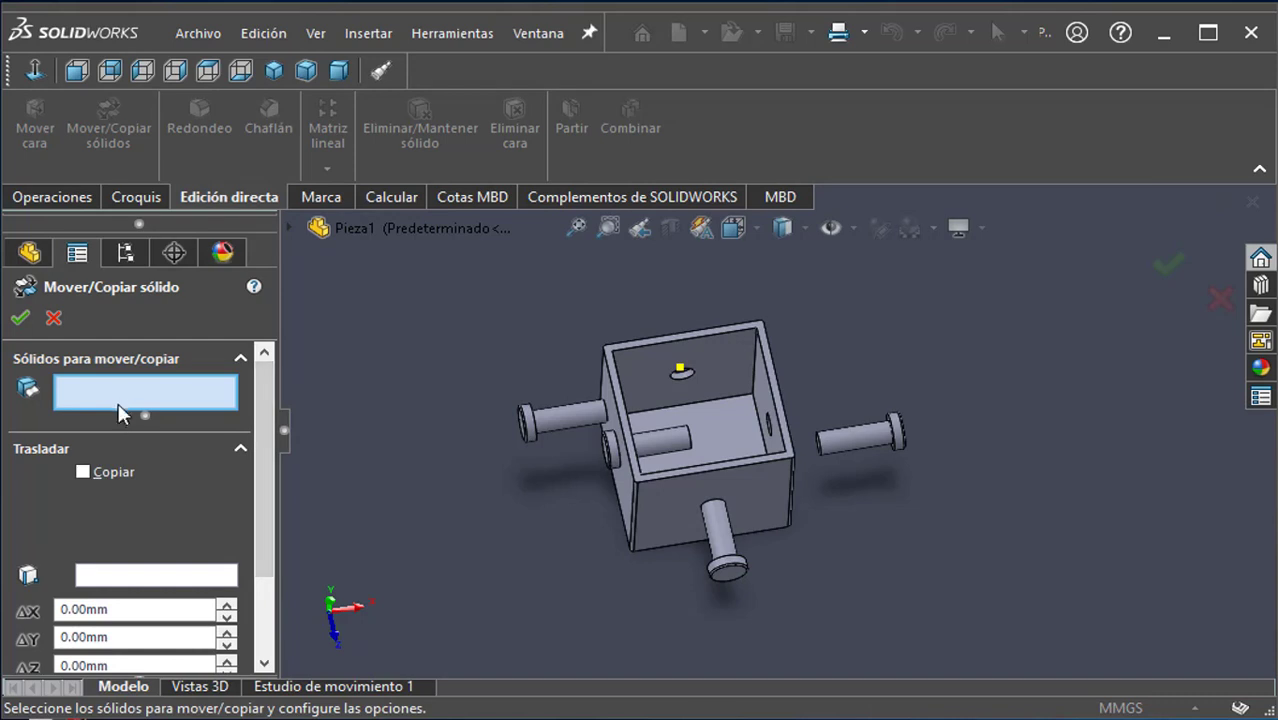
# Step: Rotate the loose shaft to the left of the box about the Y axis so its head faces rearward, and apply
pyautogui.click(546, 419)
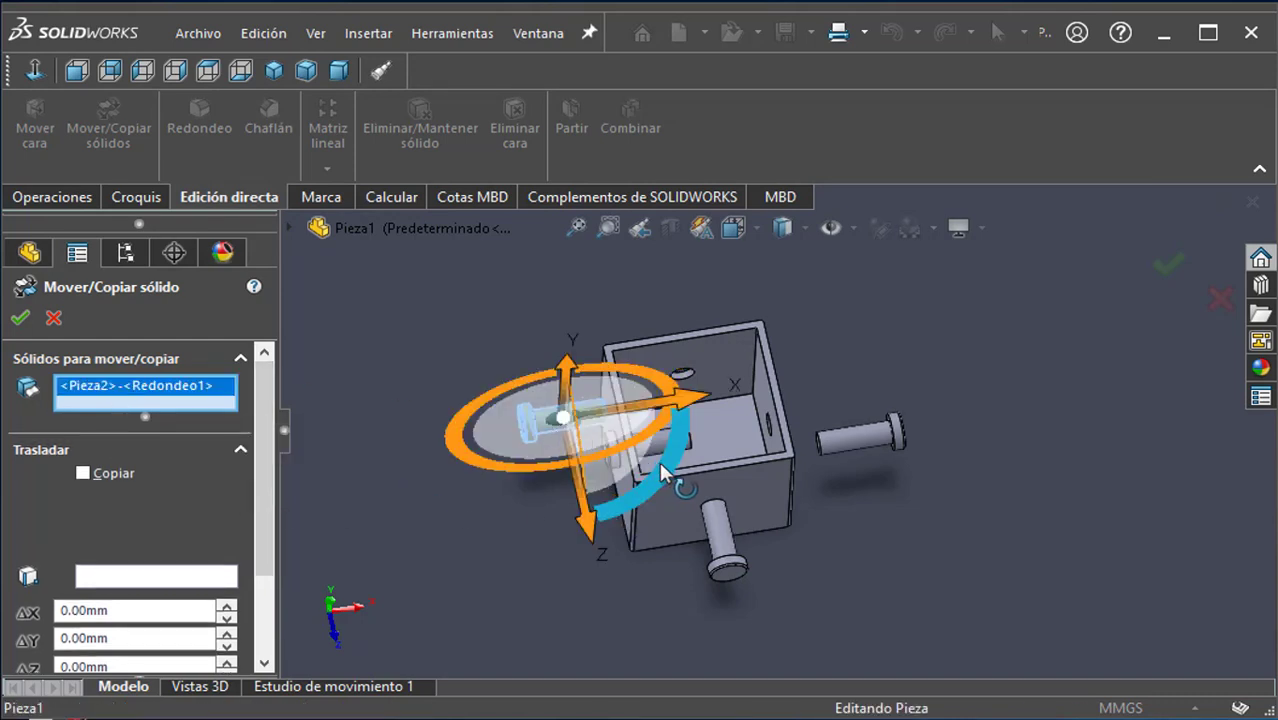
pyautogui.moveTo(659, 461); pyautogui.dragTo(469, 539)
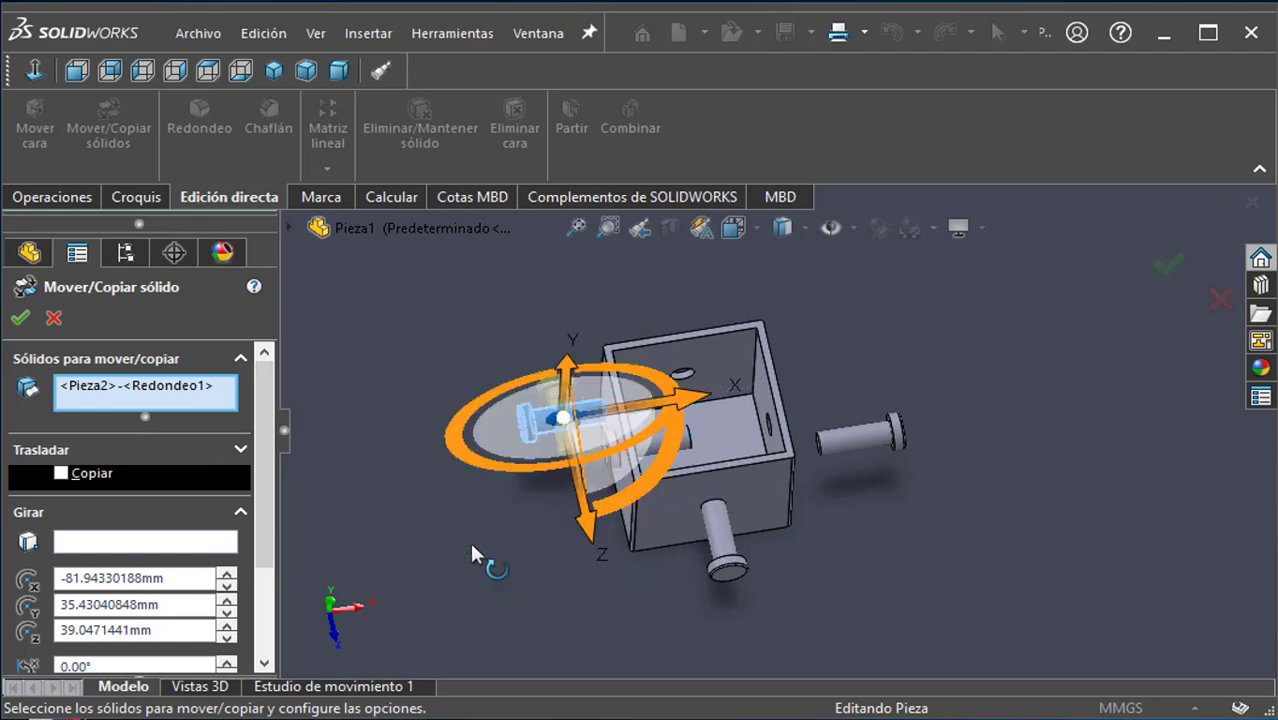
pyautogui.moveTo(271, 498); pyautogui.dragTo(274, 611)
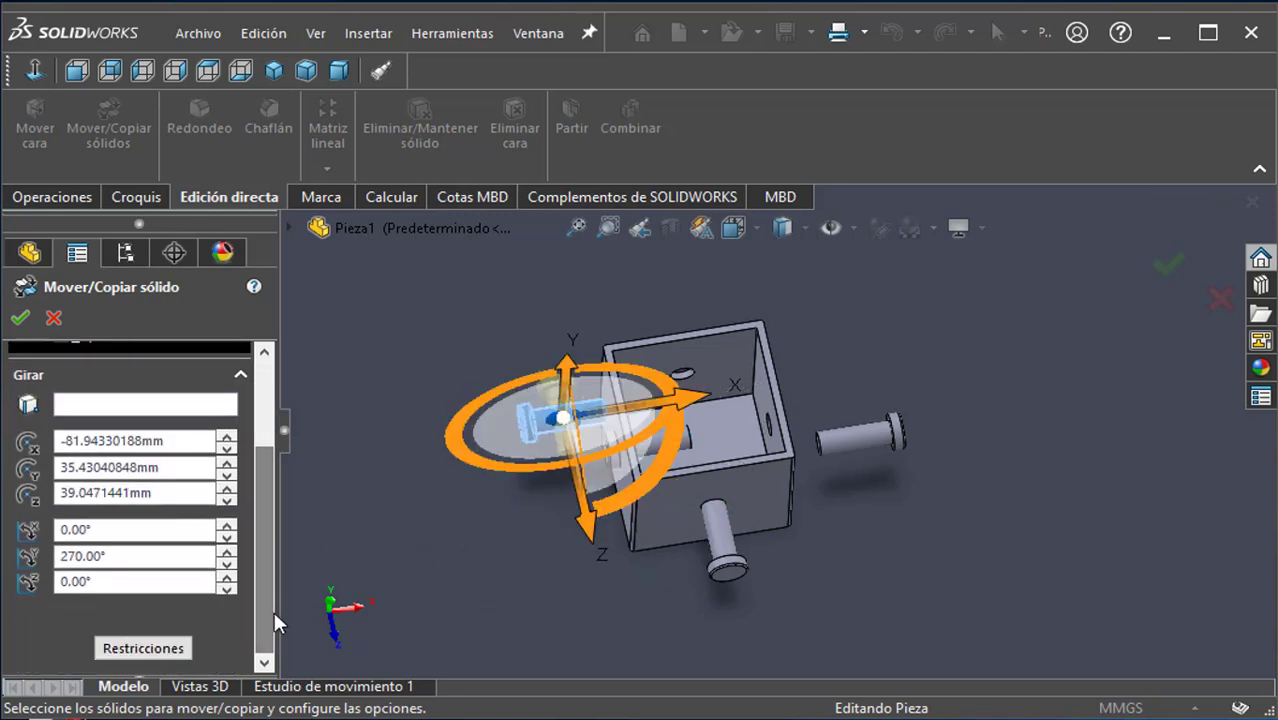
pyautogui.click(140, 563)
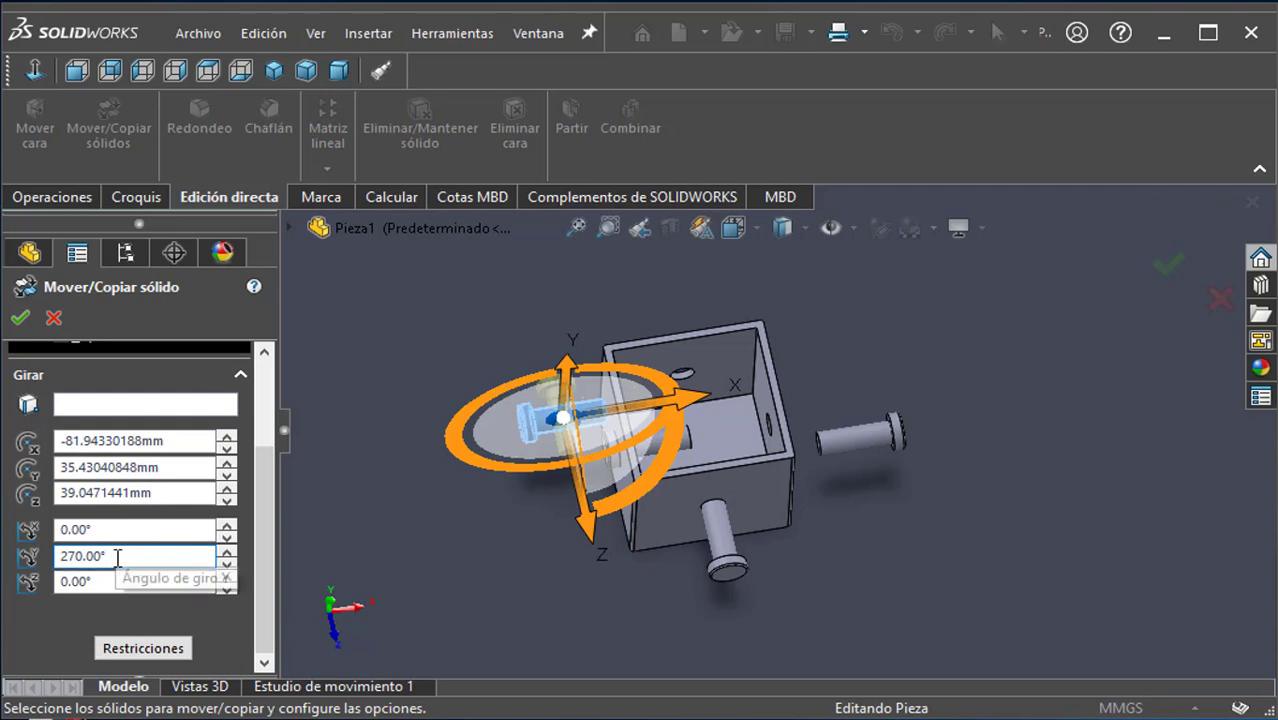
pyautogui.press('BackSpace')
pyautogui.press('BackSpace')
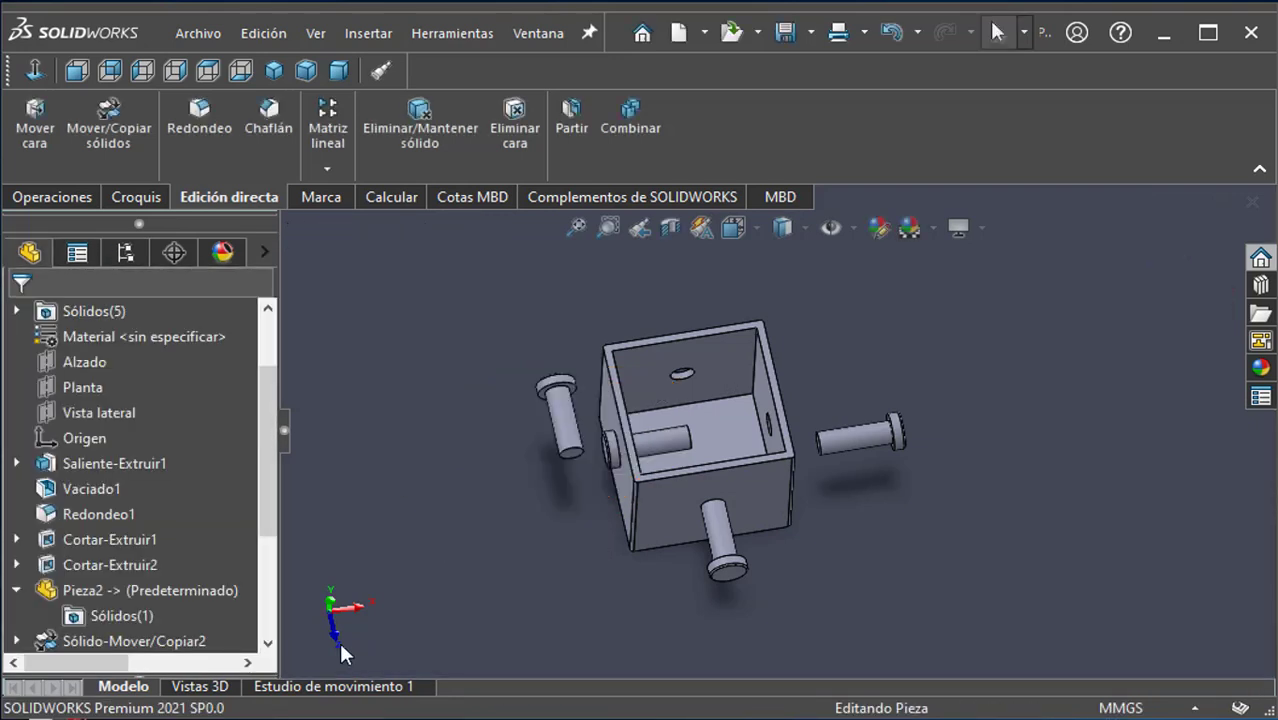
# Step: Set Move/Copy Bodies to constraints mode and choose only the front-wall shaft as the body to move, ready for mate references
pyautogui.moveTo(551, 534); pyautogui.dragTo(566, 423, button='middle')
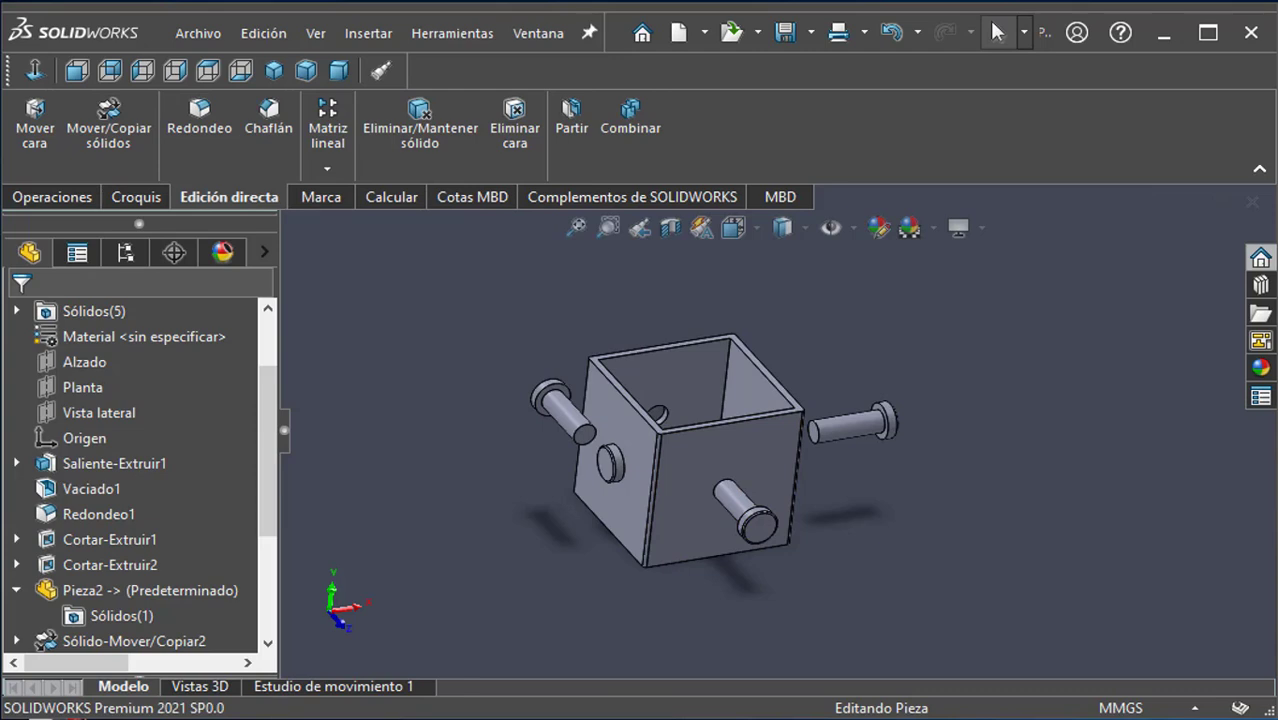
pyautogui.click(120, 133)
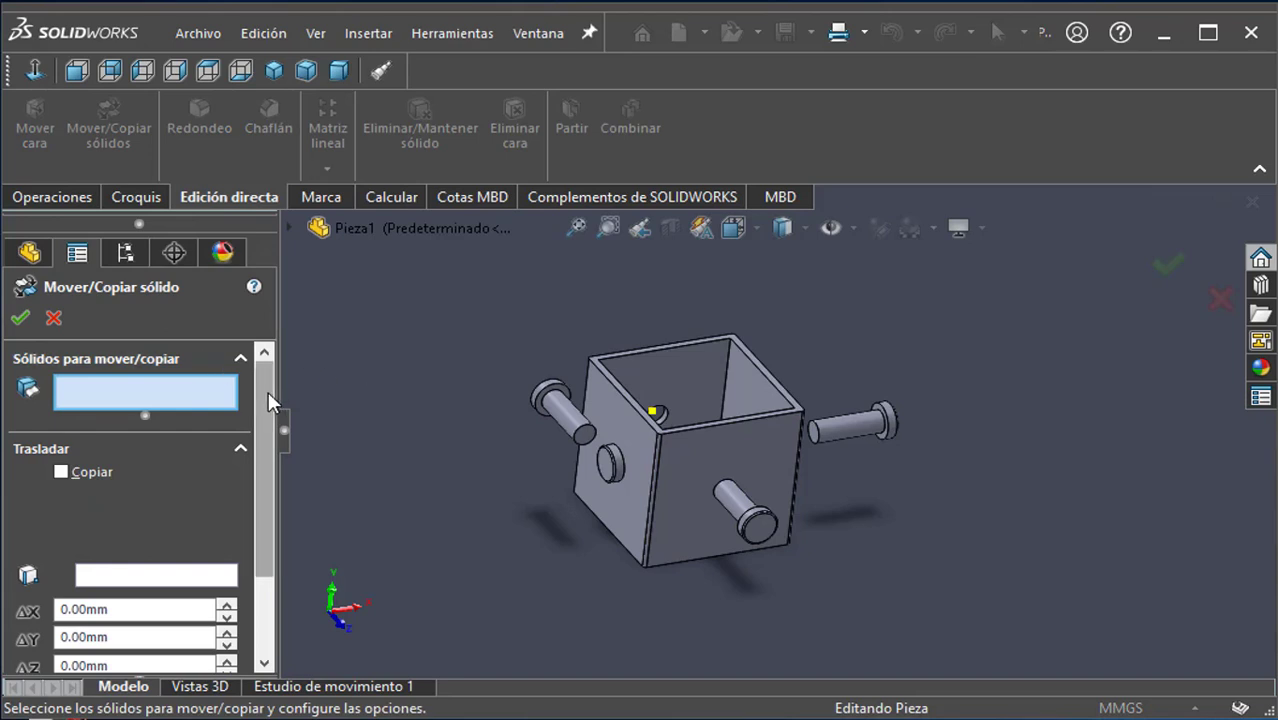
pyautogui.scroll(-3, 270, 400)
pyautogui.click(143, 646)
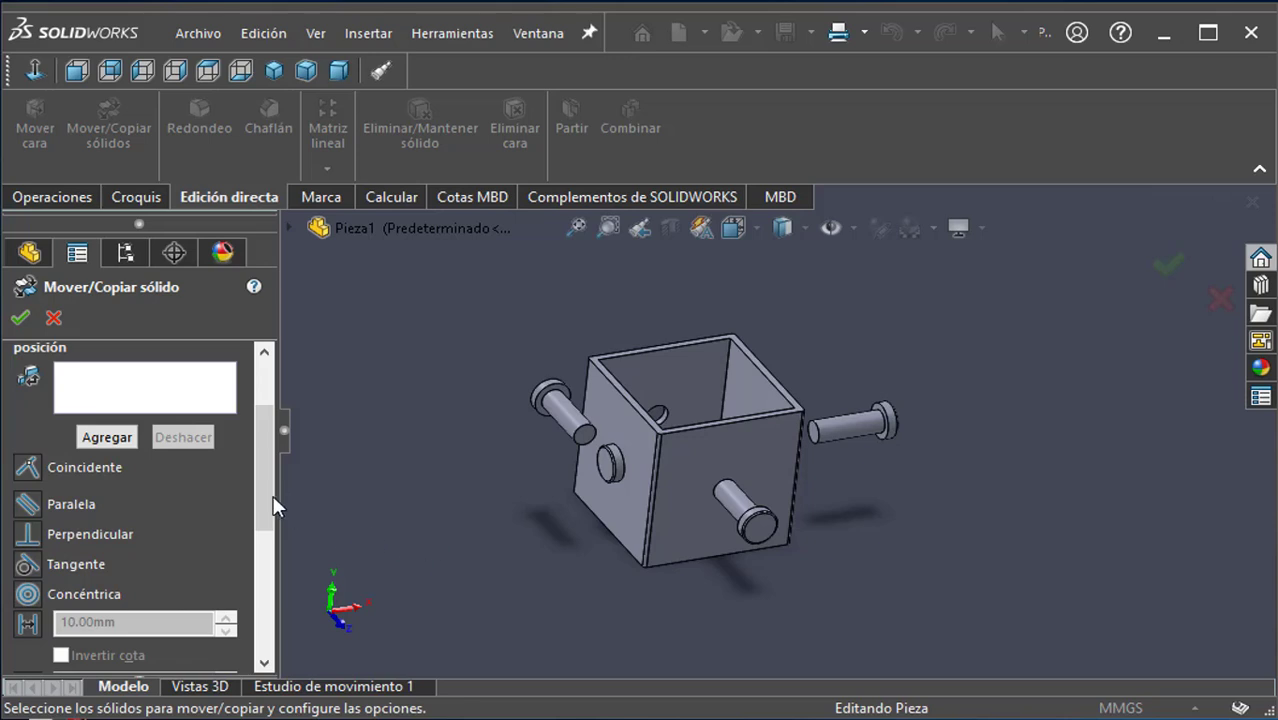
pyautogui.moveTo(268, 494); pyautogui.dragTo(265, 408)
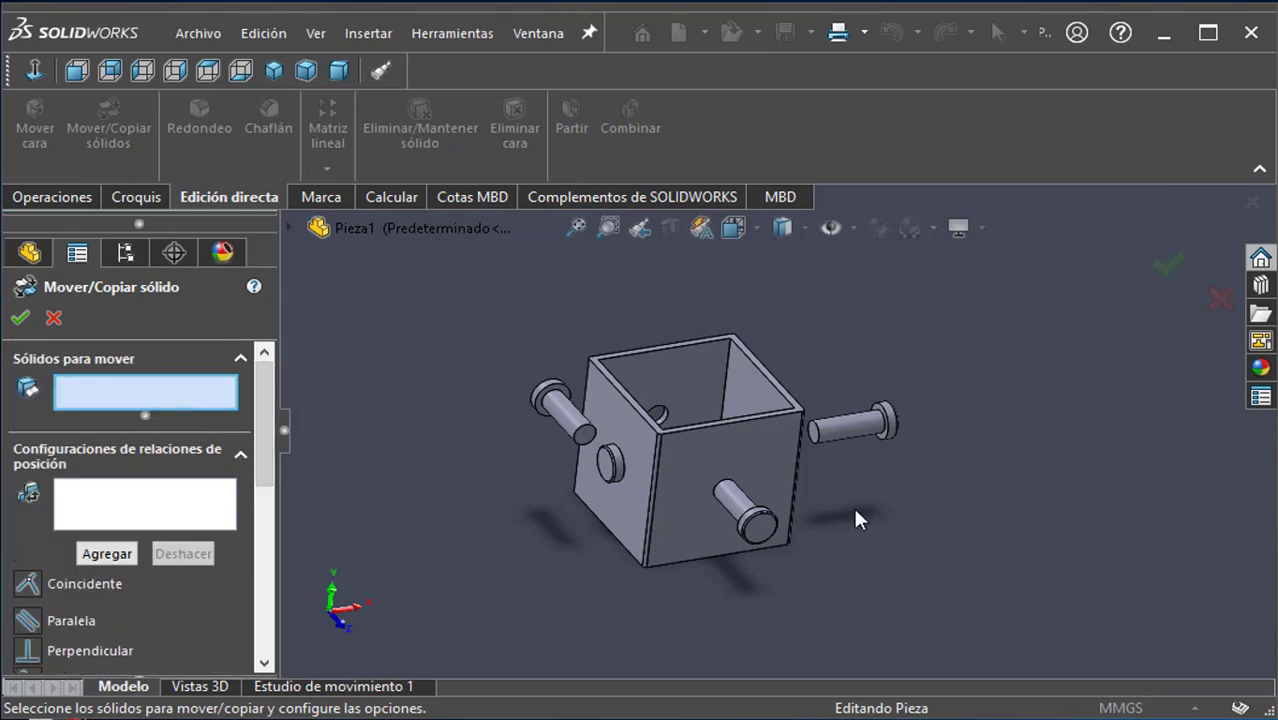
pyautogui.click(741, 505)
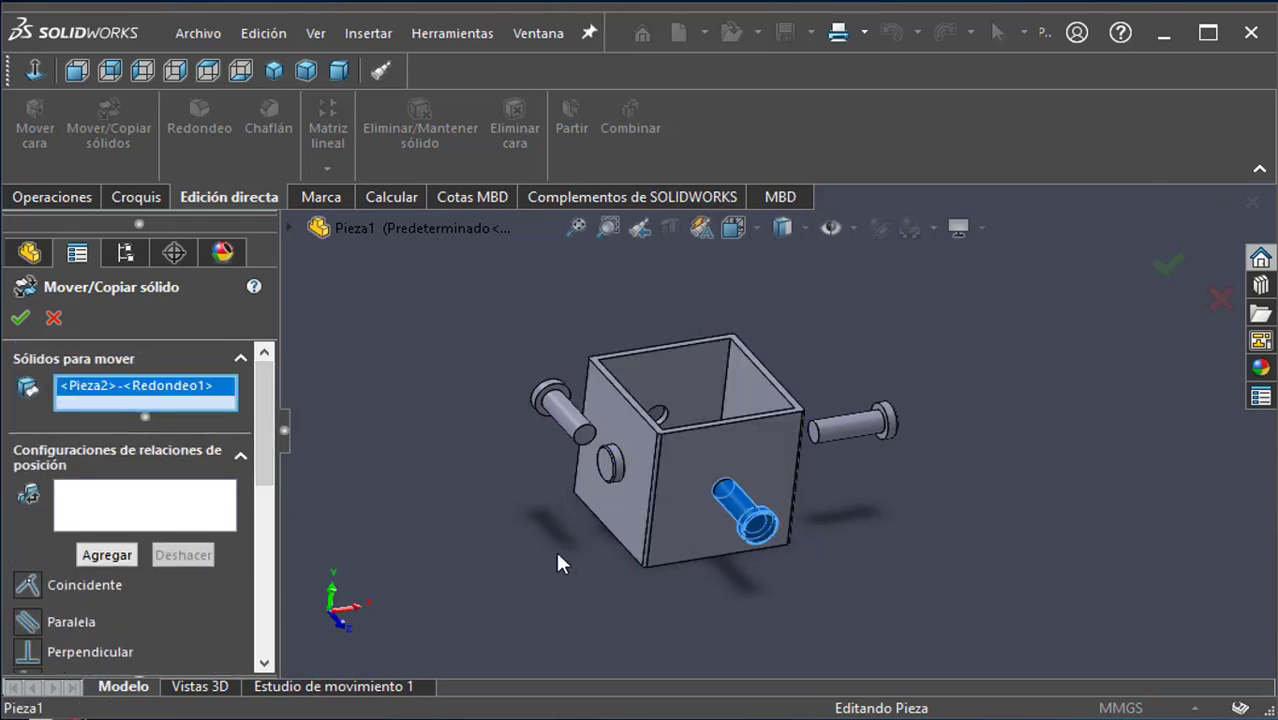
pyautogui.click(694, 466)
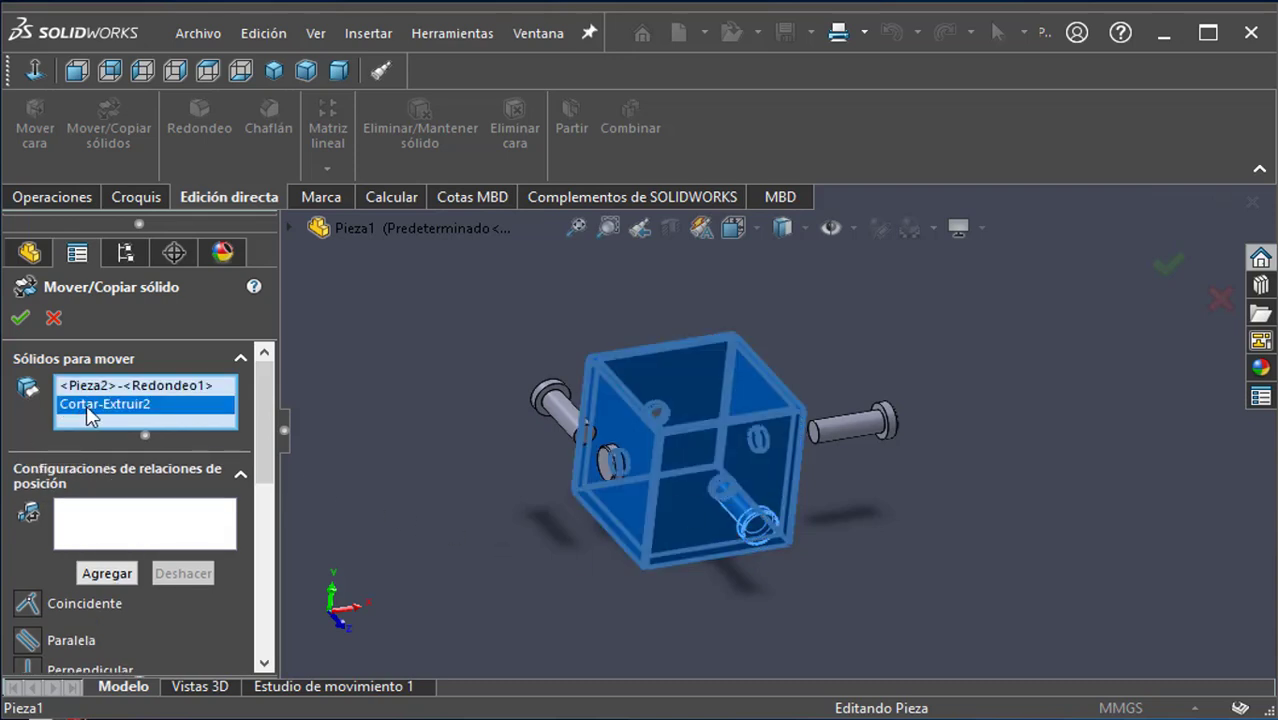
pyautogui.press('Delete')
pyautogui.click(105, 510)
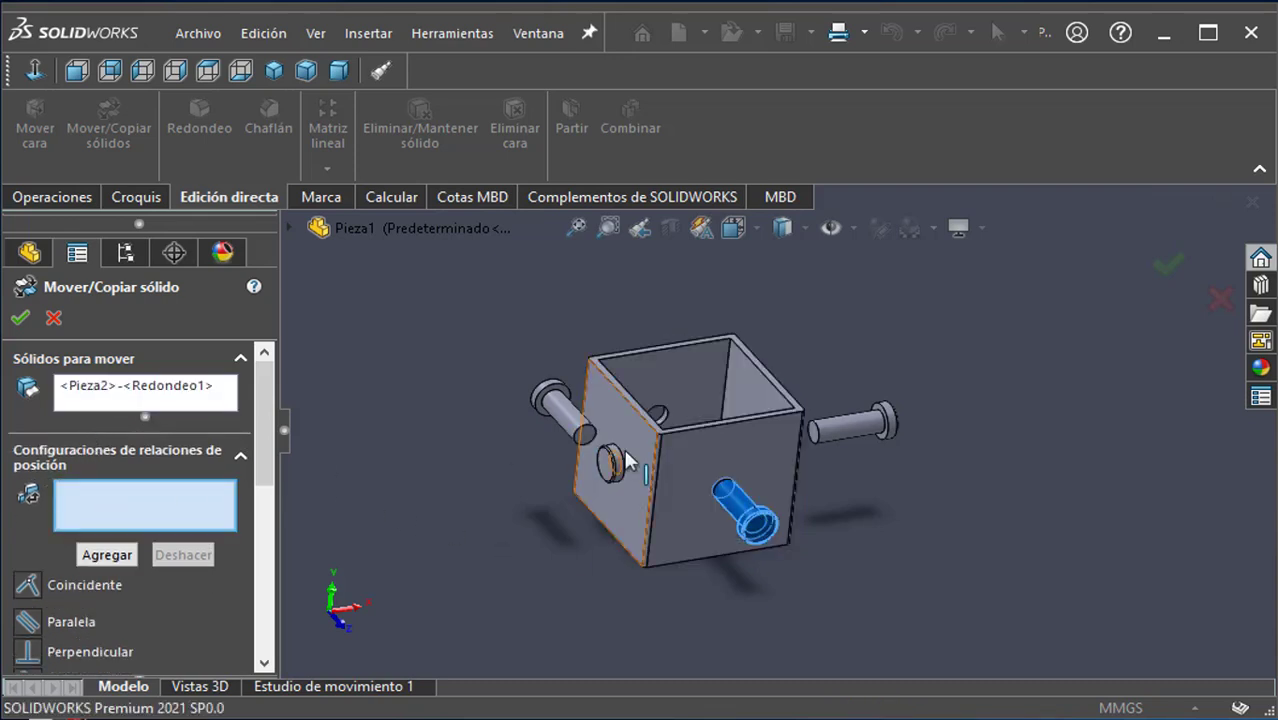
# Step: Make the underside of the front-wall shaft's head coincident with the box's outer front face and apply the move
pyautogui.click(673, 469)
pyautogui.moveTo(648, 491); pyautogui.dragTo(603, 688, button='middle')
pyautogui.scroll(-5, 820, 510)
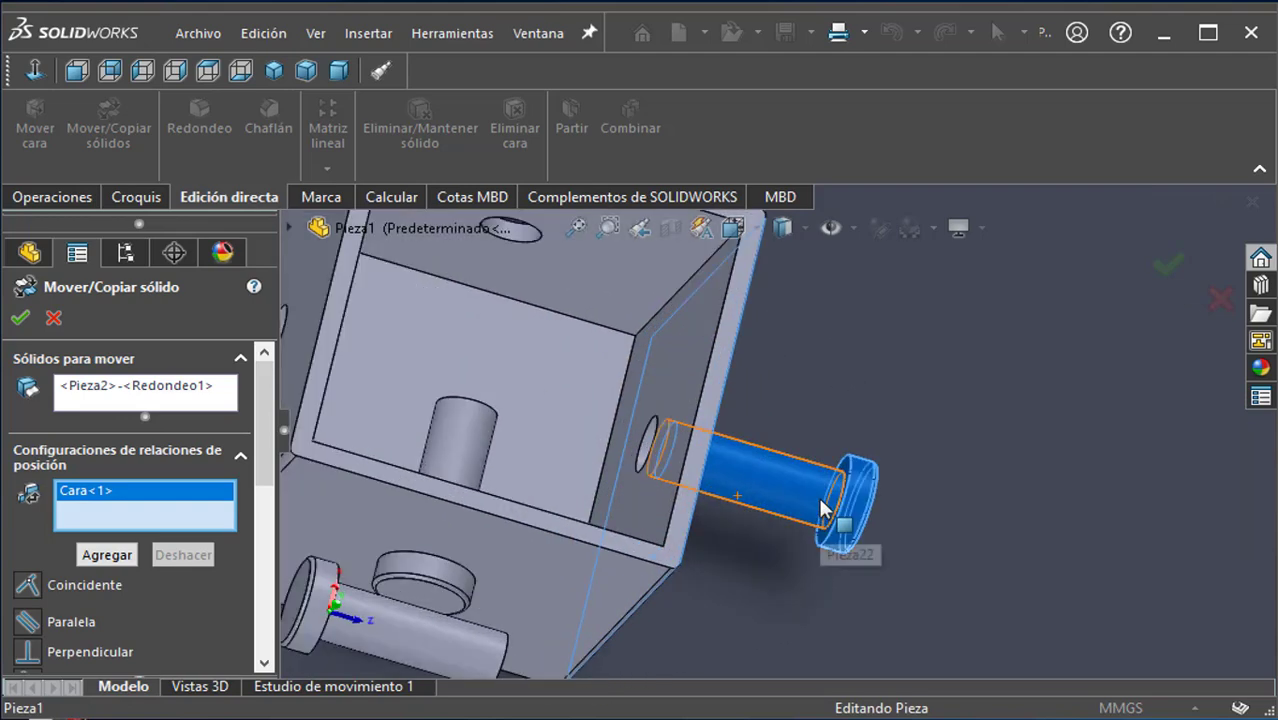
pyautogui.scroll(-3, 820, 502)
pyautogui.moveTo(820, 502); pyautogui.dragTo(854, 521, button='middle')
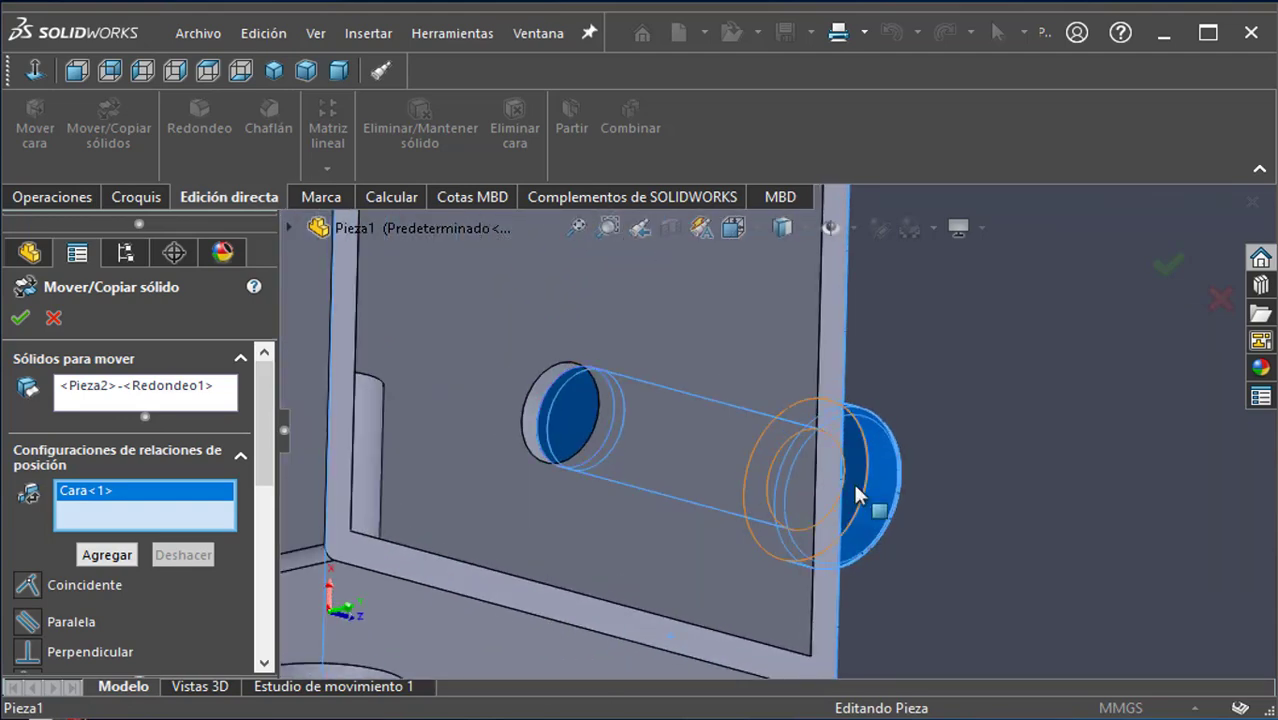
pyautogui.click(852, 480)
pyautogui.scroll(5, 822, 536)
pyautogui.moveTo(822, 536); pyautogui.dragTo(700, 450, button='middle')
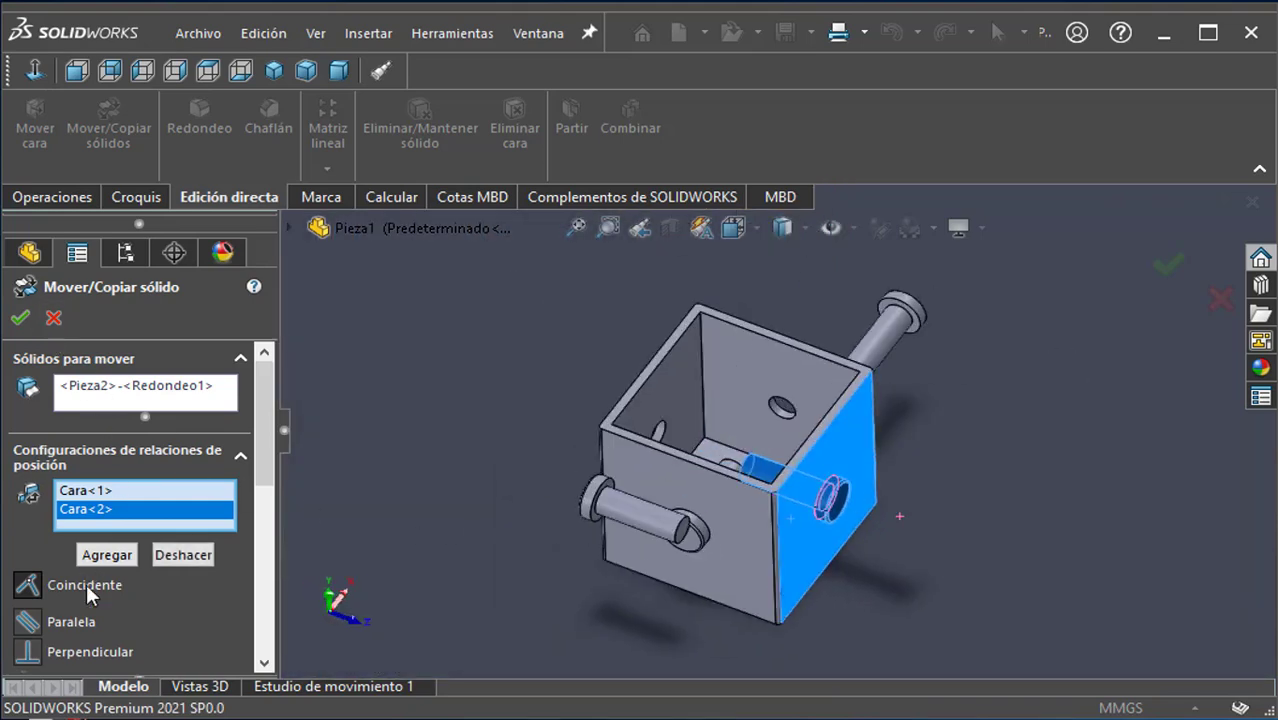
pyautogui.click(20, 318)
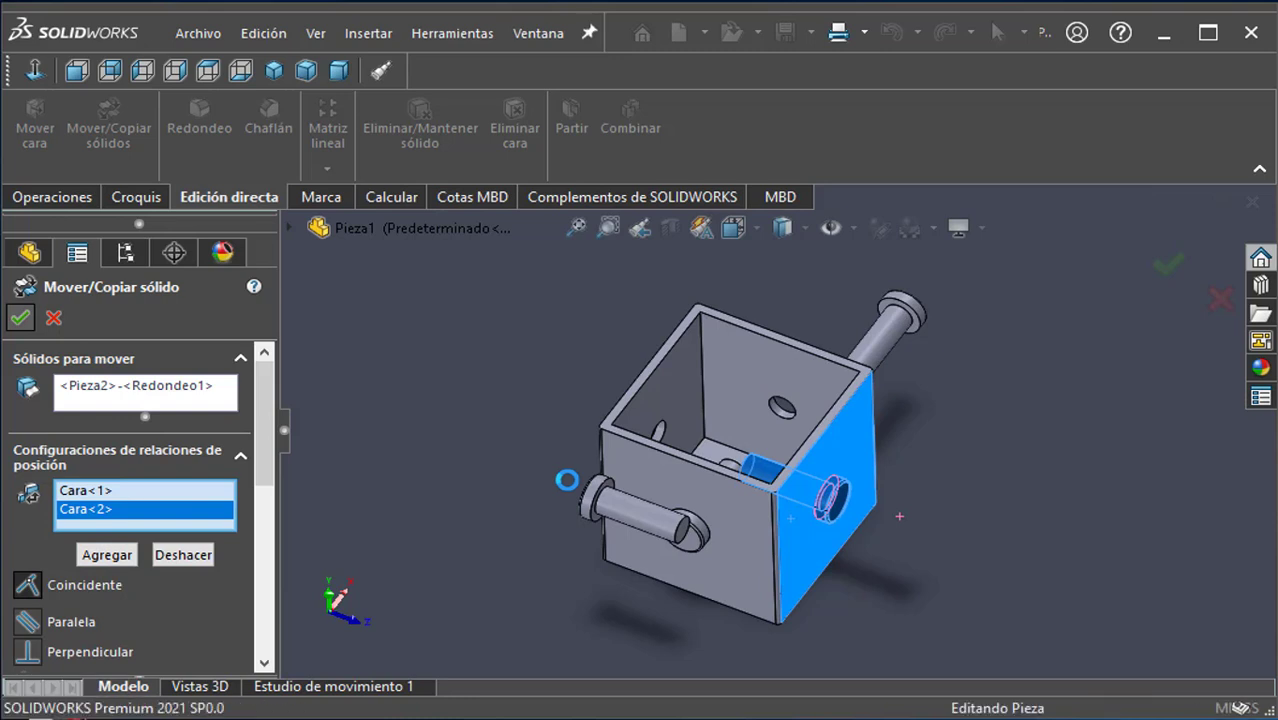
# Step: Use Move/Copy Bodies to make the loose shaft beside the left wall concentric with the hole in the rear wall
pyautogui.click(118, 127)
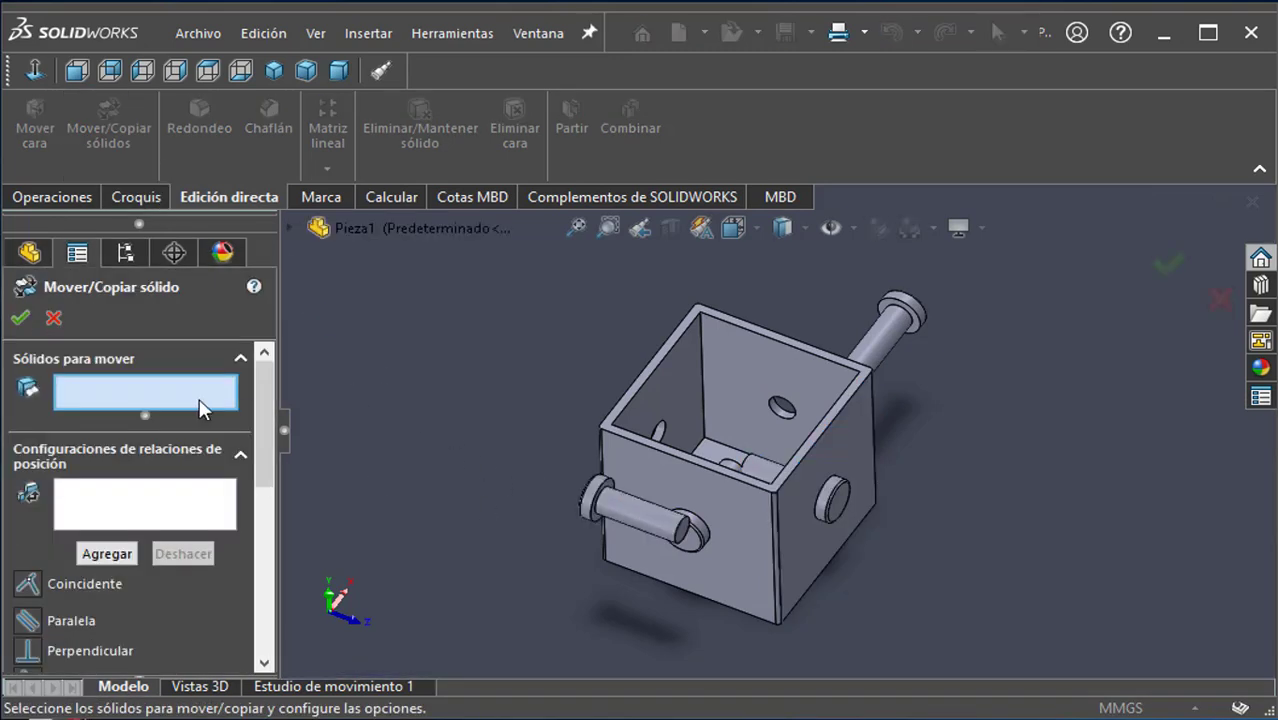
pyautogui.click(648, 524)
pyautogui.click(189, 520)
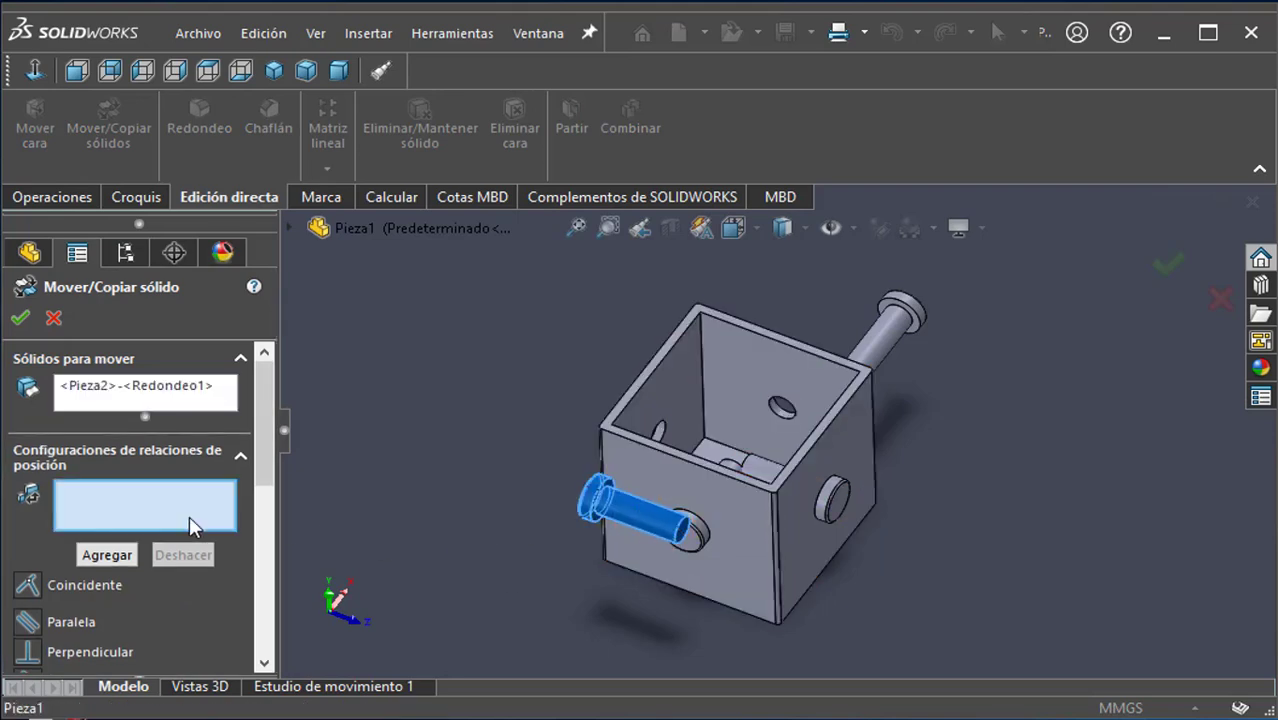
pyautogui.scroll(-6, 685, 448)
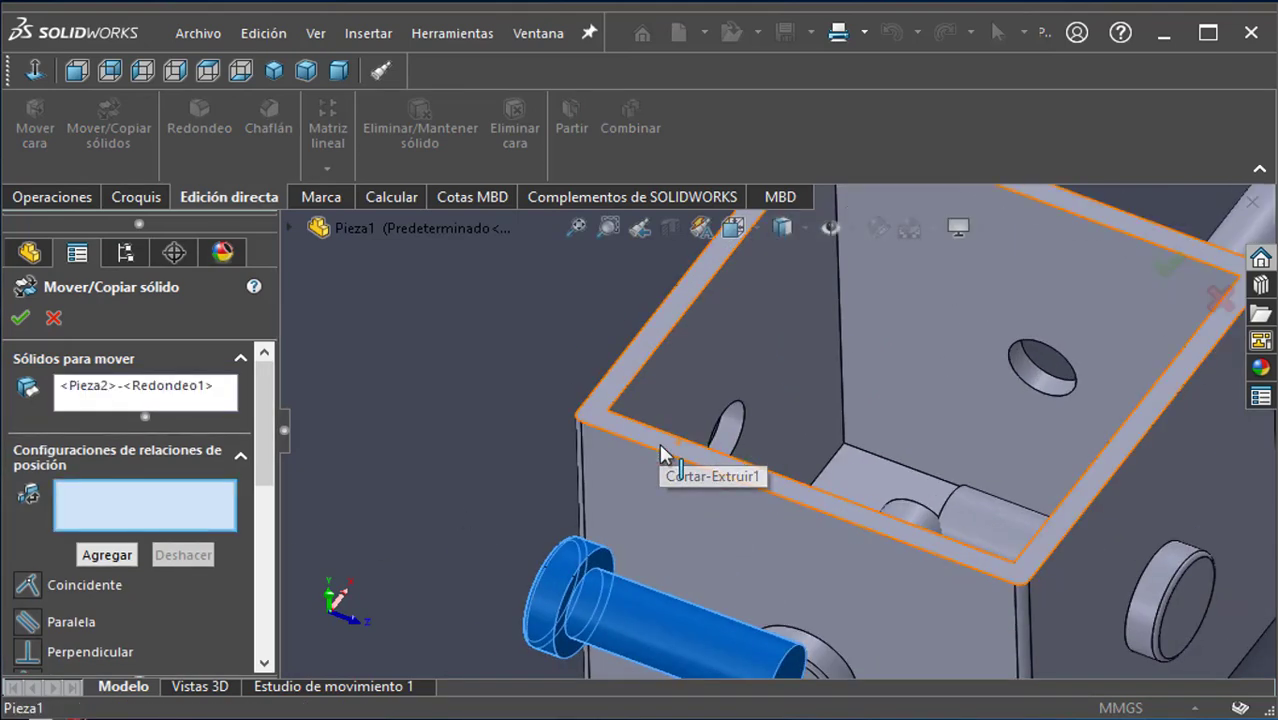
pyautogui.scroll(-2, 790, 440)
pyautogui.click(838, 421)
pyautogui.scroll(6, 826, 473)
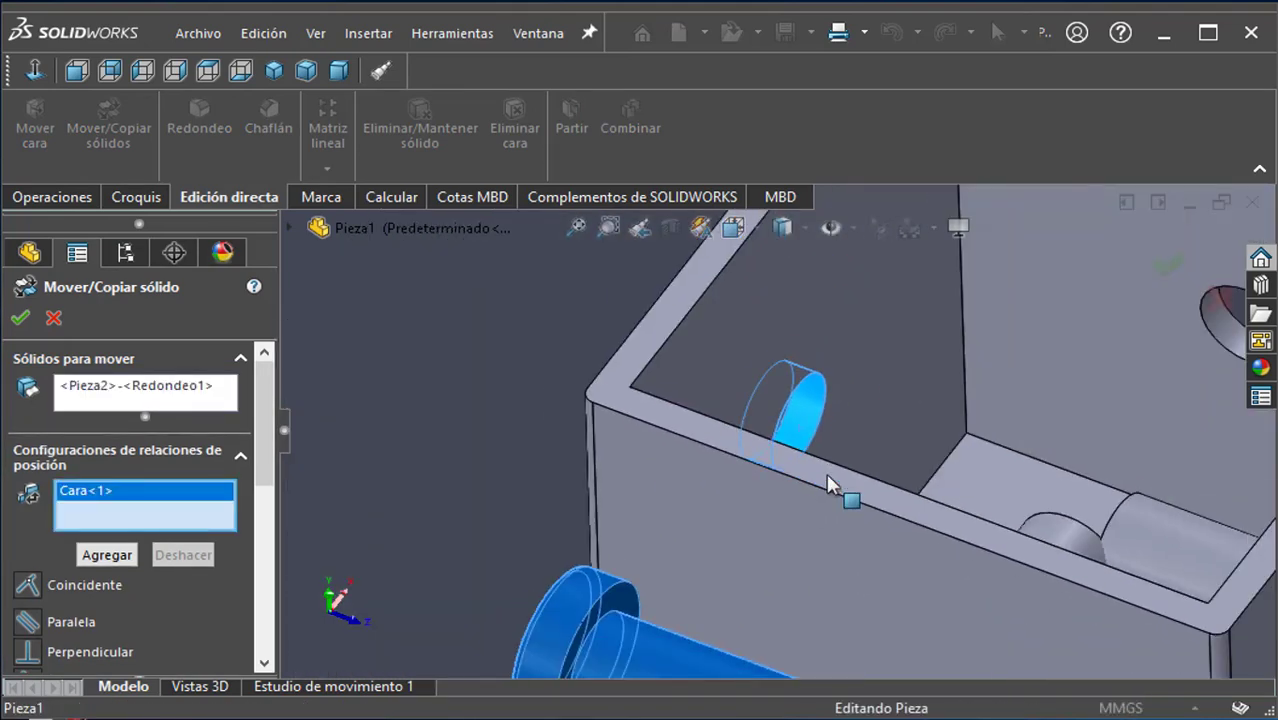
pyautogui.click(724, 631)
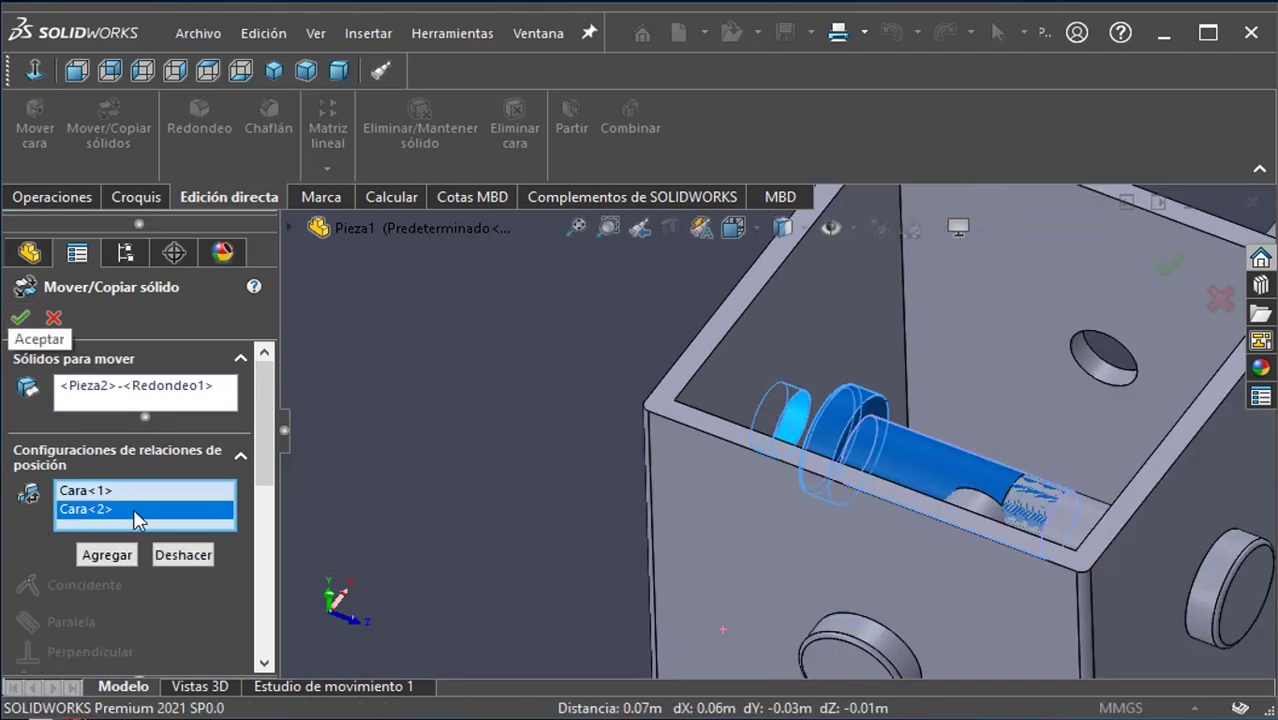
pyautogui.click(17, 318)
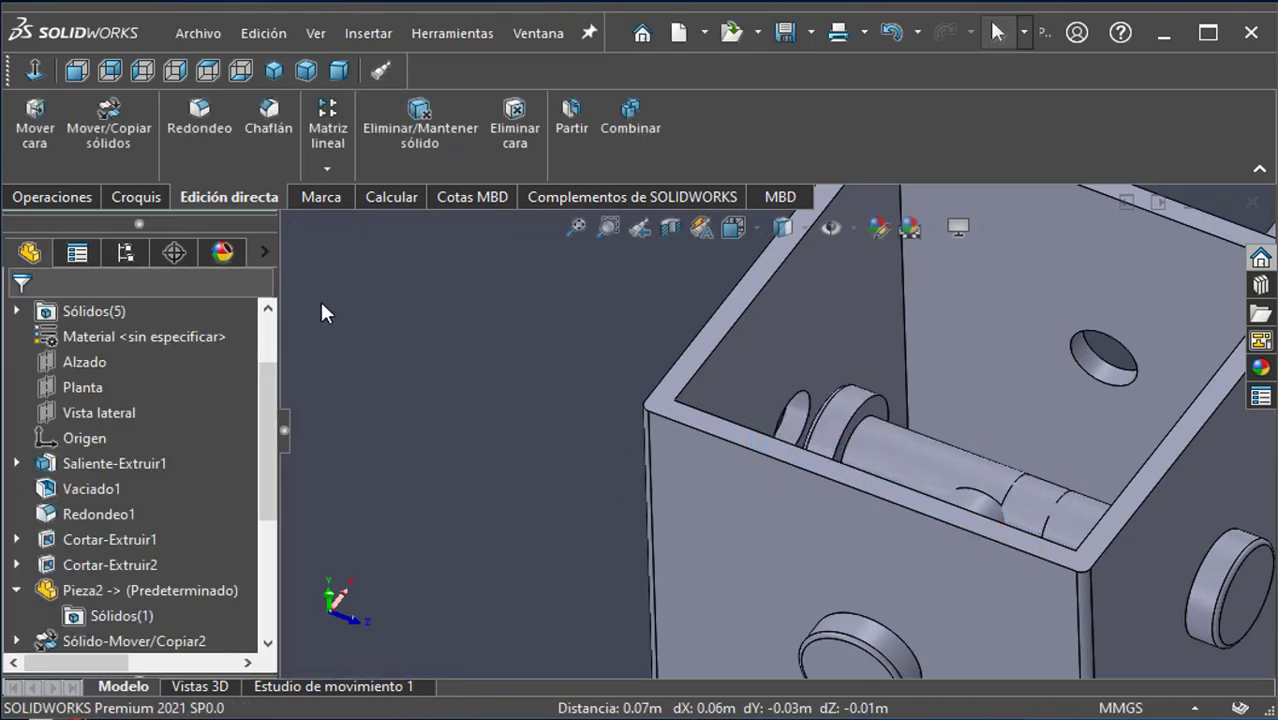
# Step: Use Move/Copy Bodies to make the underside of the rear-wall shaft's head coincident with the box's outer rear face
pyautogui.click(96, 117)
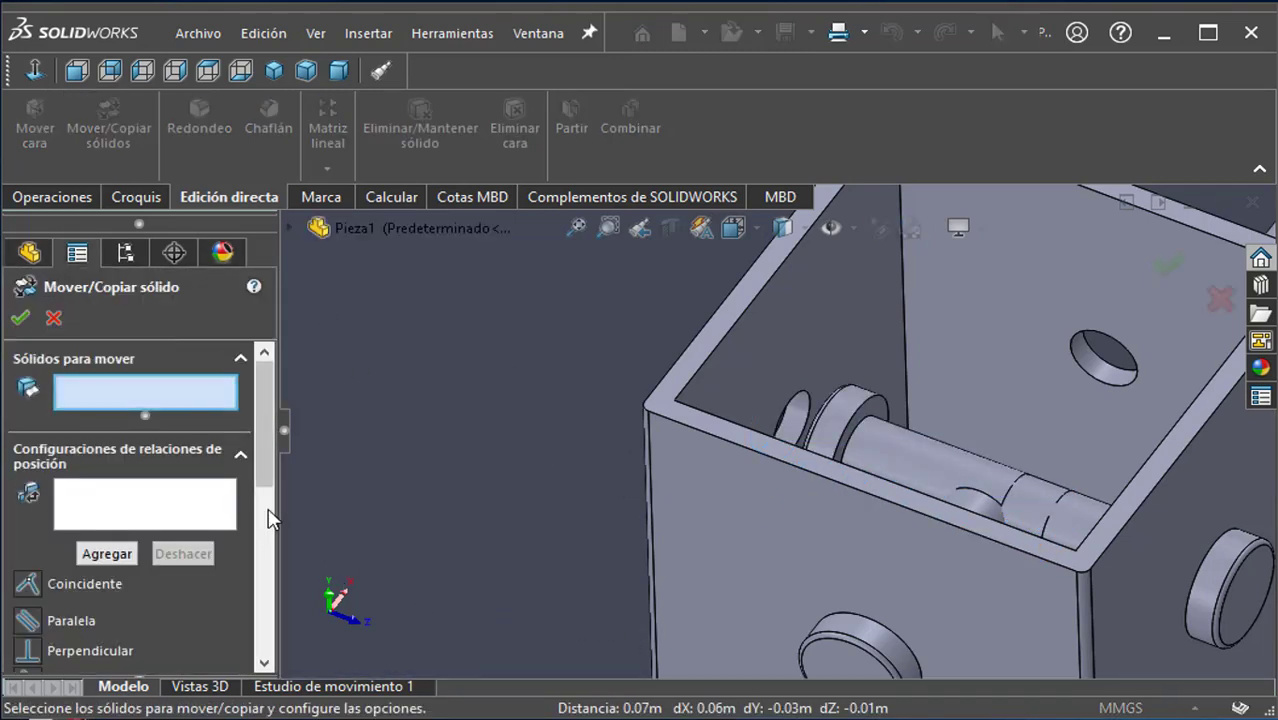
pyautogui.click(881, 447)
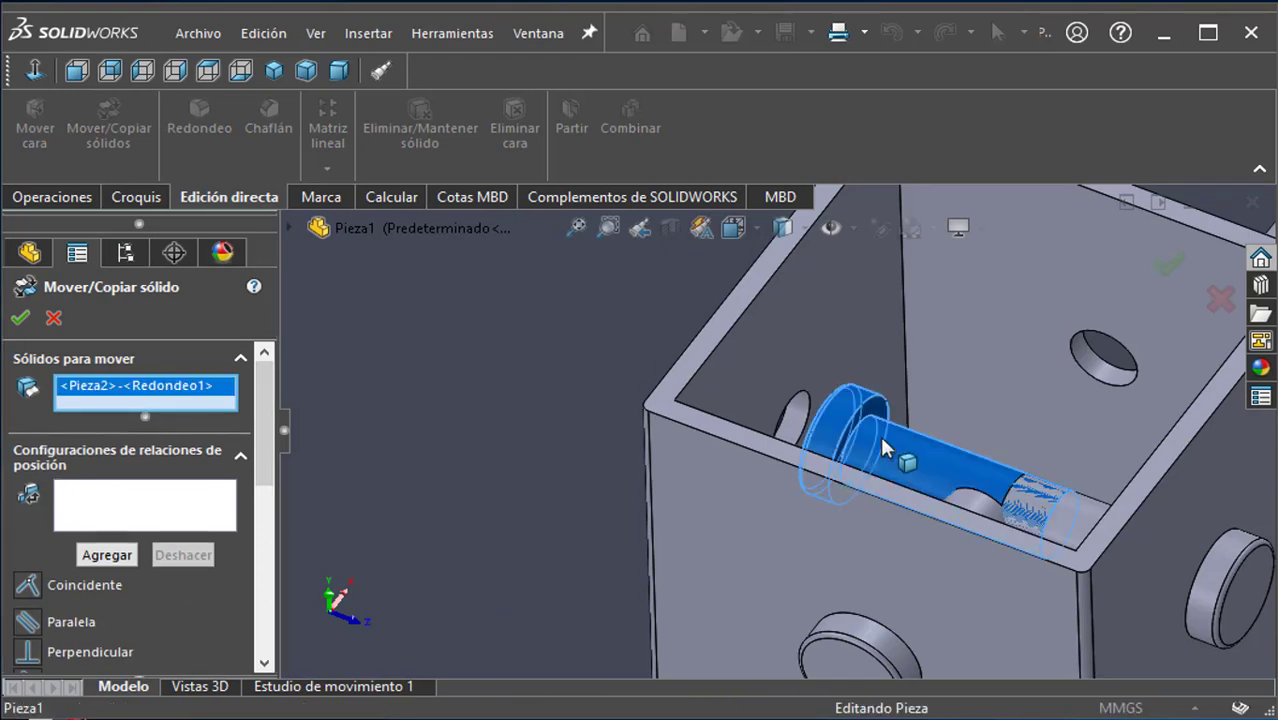
pyautogui.click(125, 525)
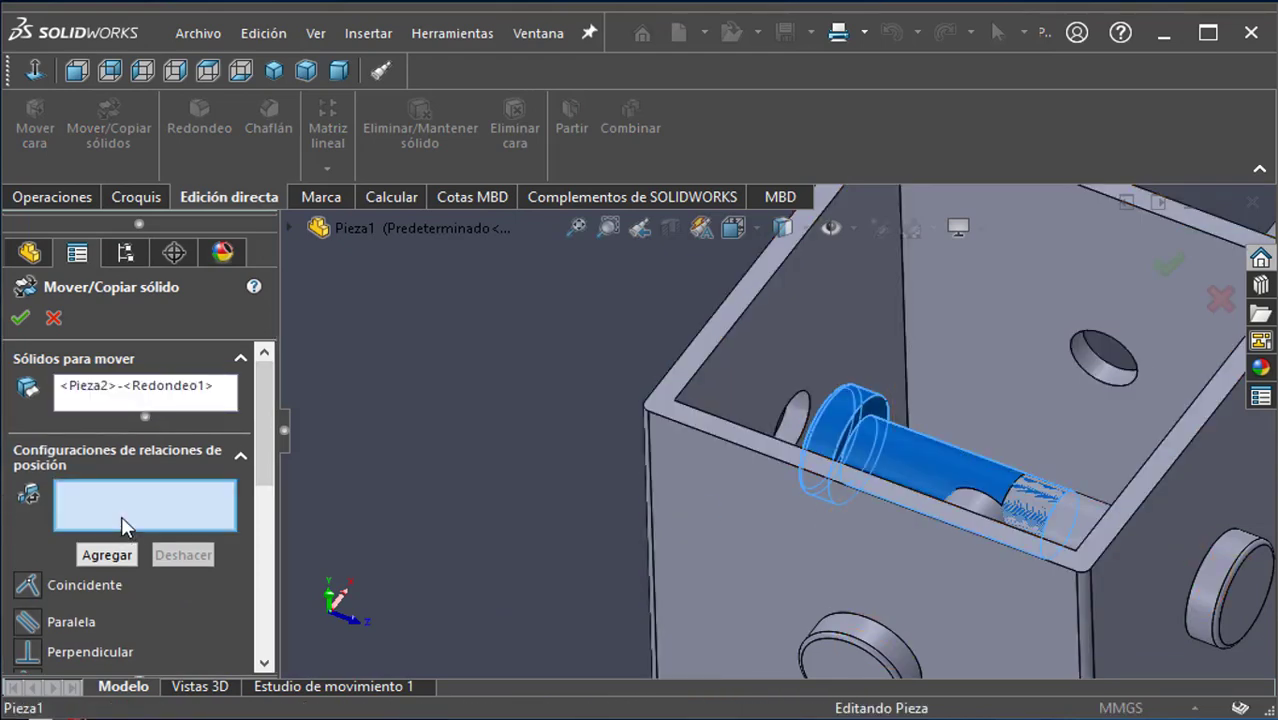
pyautogui.click(877, 405)
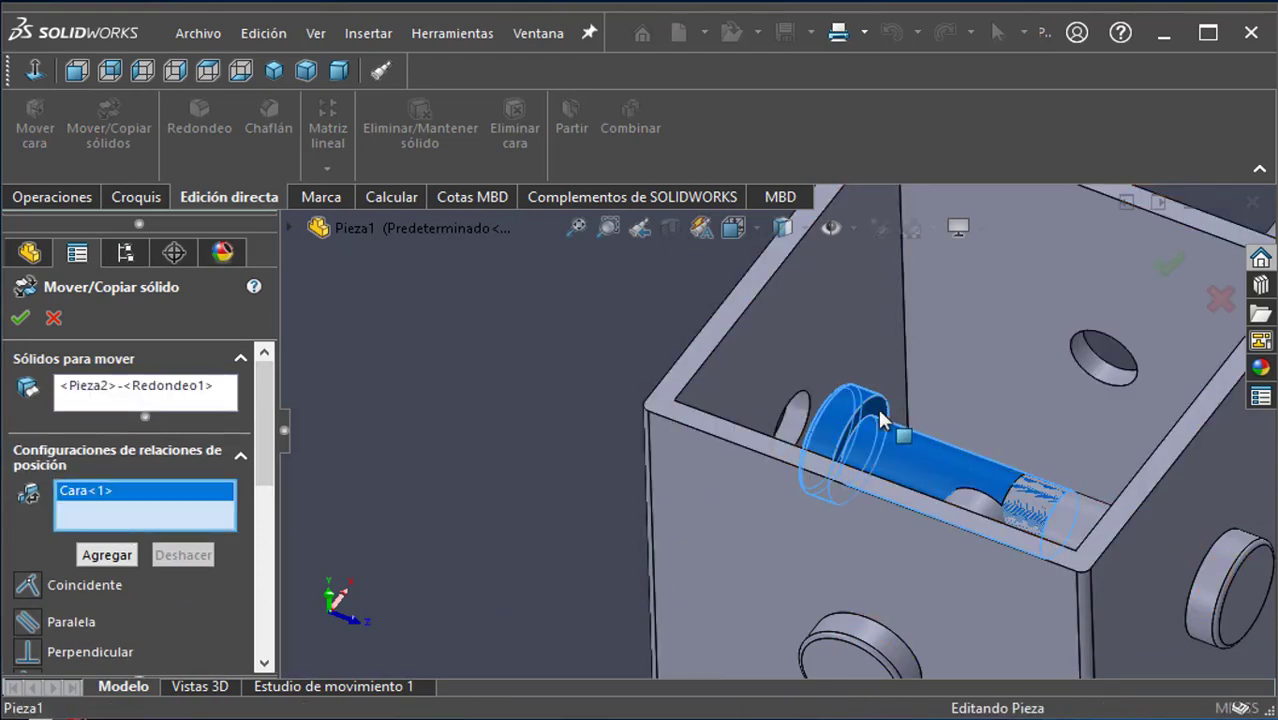
pyautogui.moveTo(621, 458); pyautogui.dragTo(831, 425, button='middle')
pyautogui.click(879, 377)
pyautogui.moveTo(696, 536); pyautogui.dragTo(611, 503, button='middle')
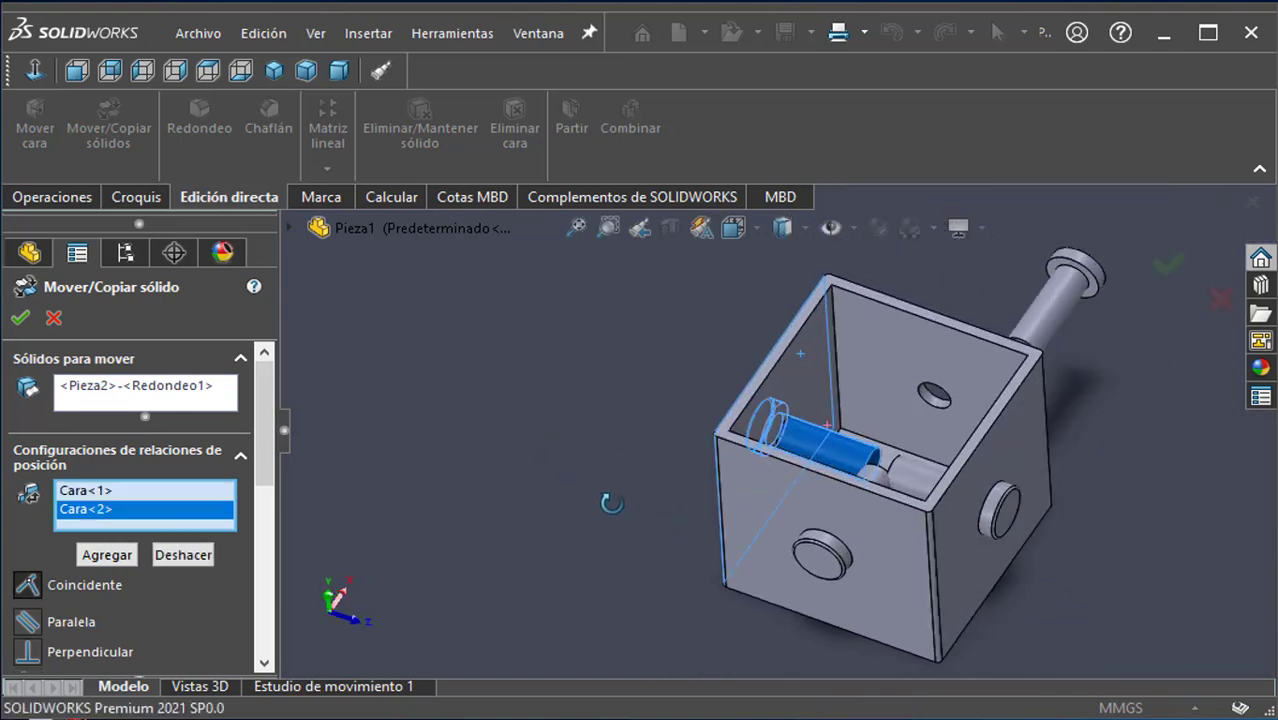
pyautogui.click(19, 320)
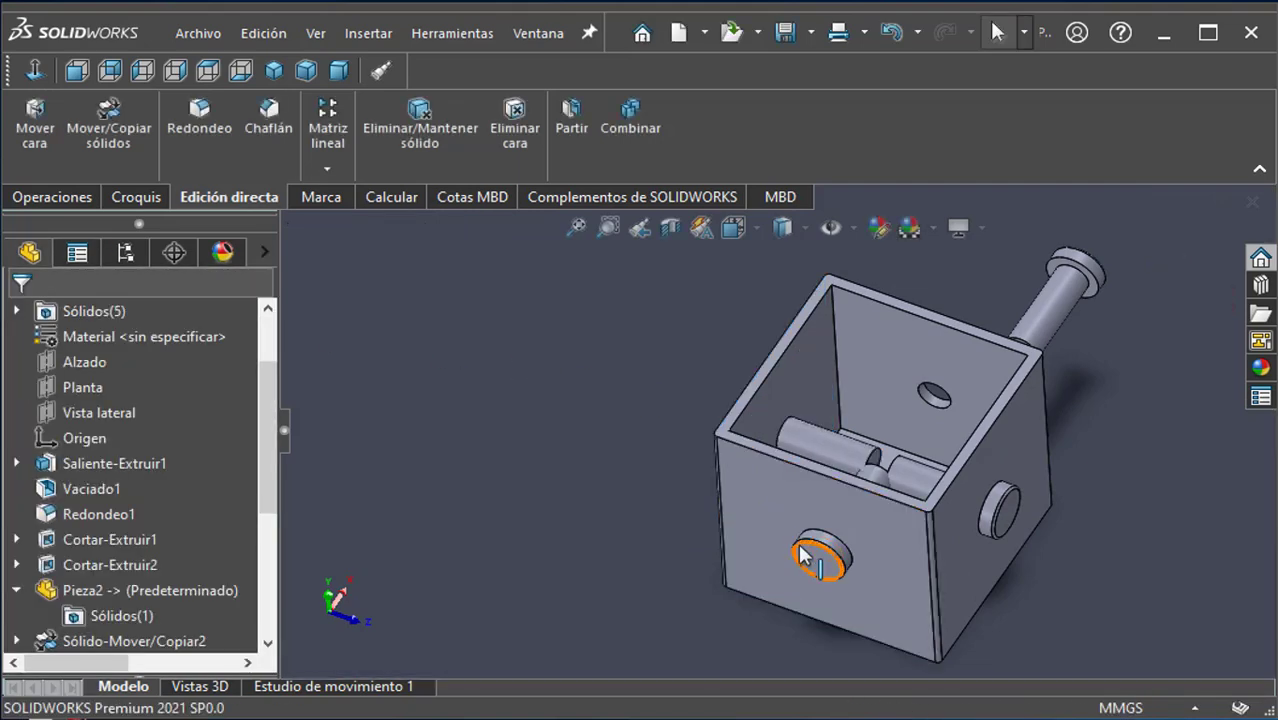
# Step: Use Move/Copy Bodies to make the remaining loose shaft concentric with the hole in the box's right wall
pyautogui.moveTo(798, 546); pyautogui.dragTo(770, 591, button='middle')
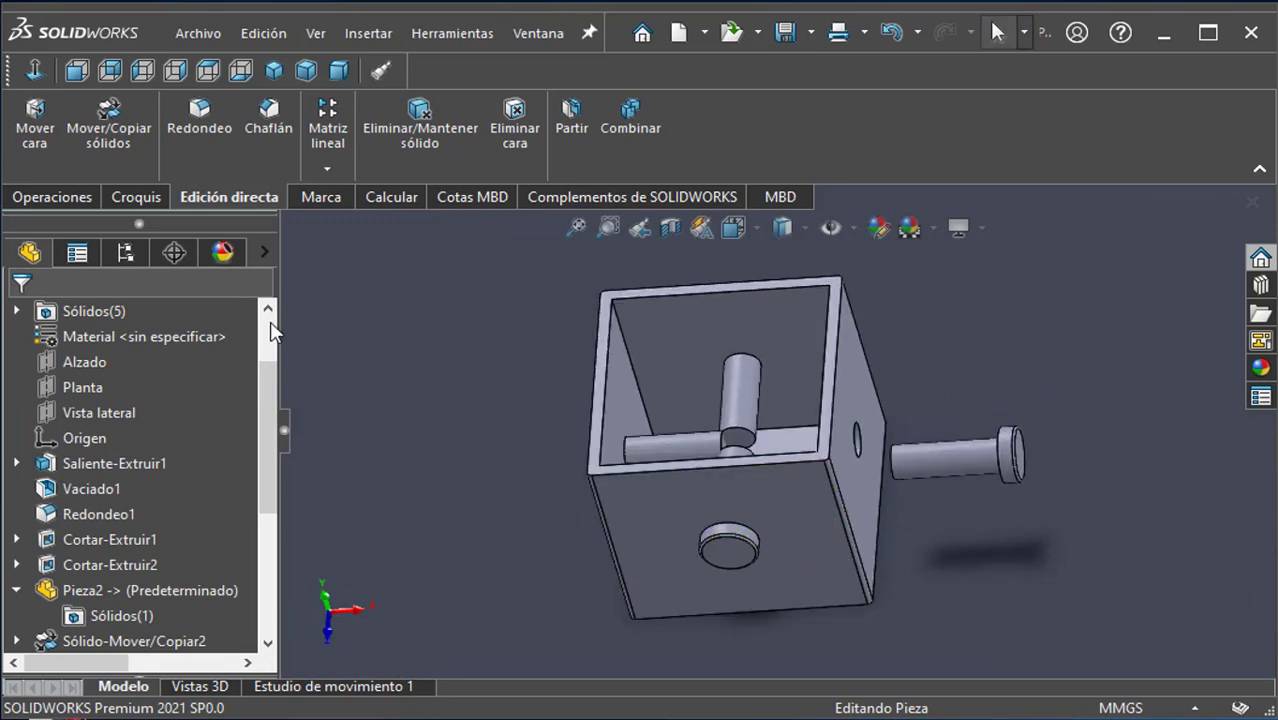
pyautogui.click(110, 128)
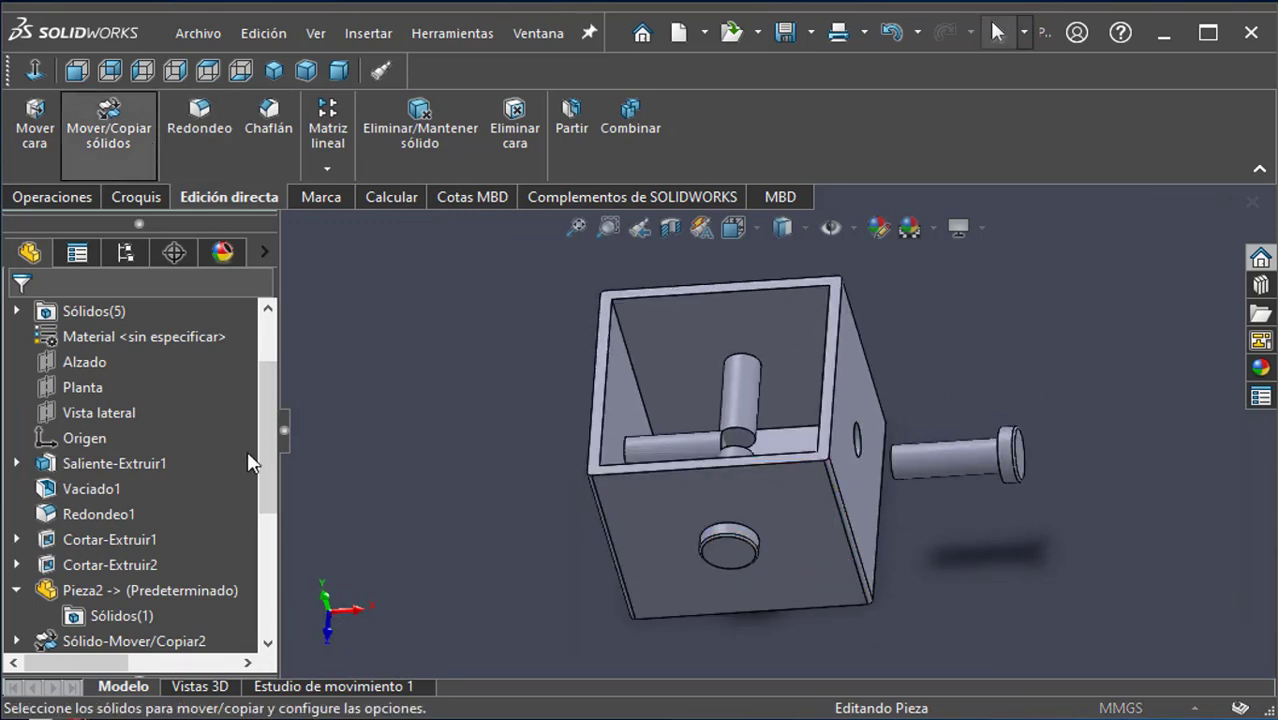
pyautogui.click(978, 455)
pyautogui.click(151, 503)
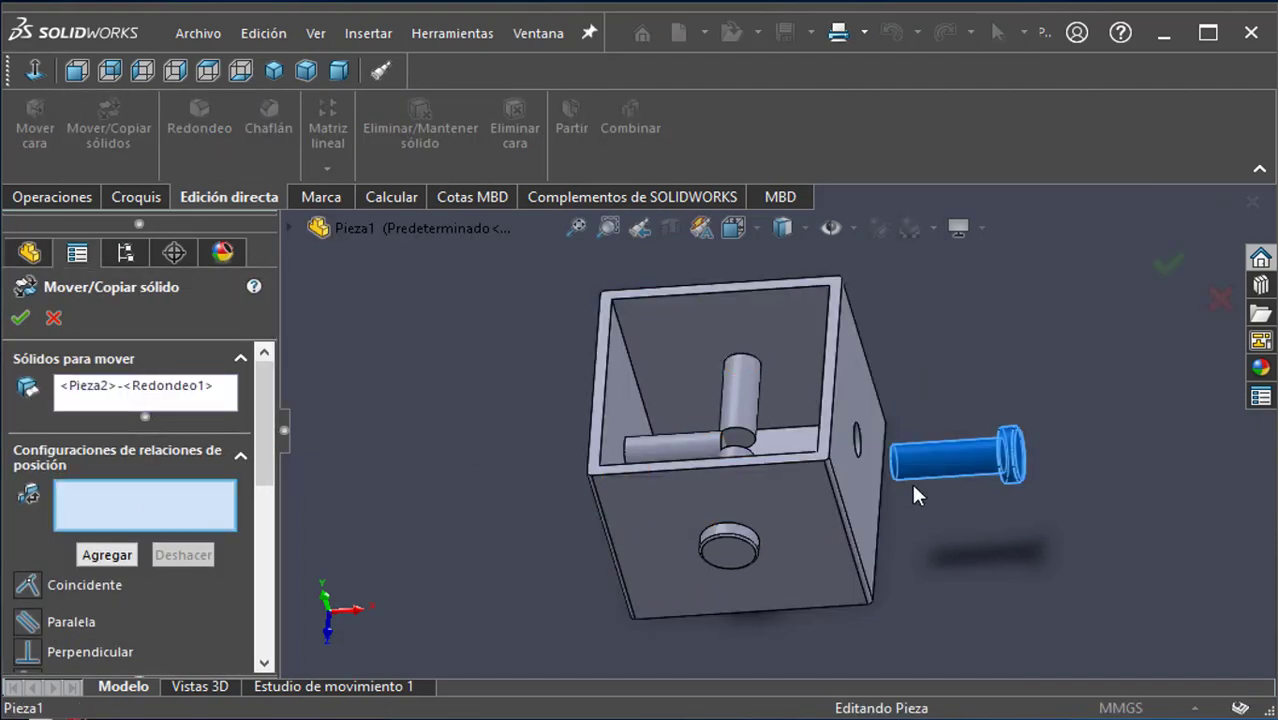
pyautogui.scroll(-5, 850, 440)
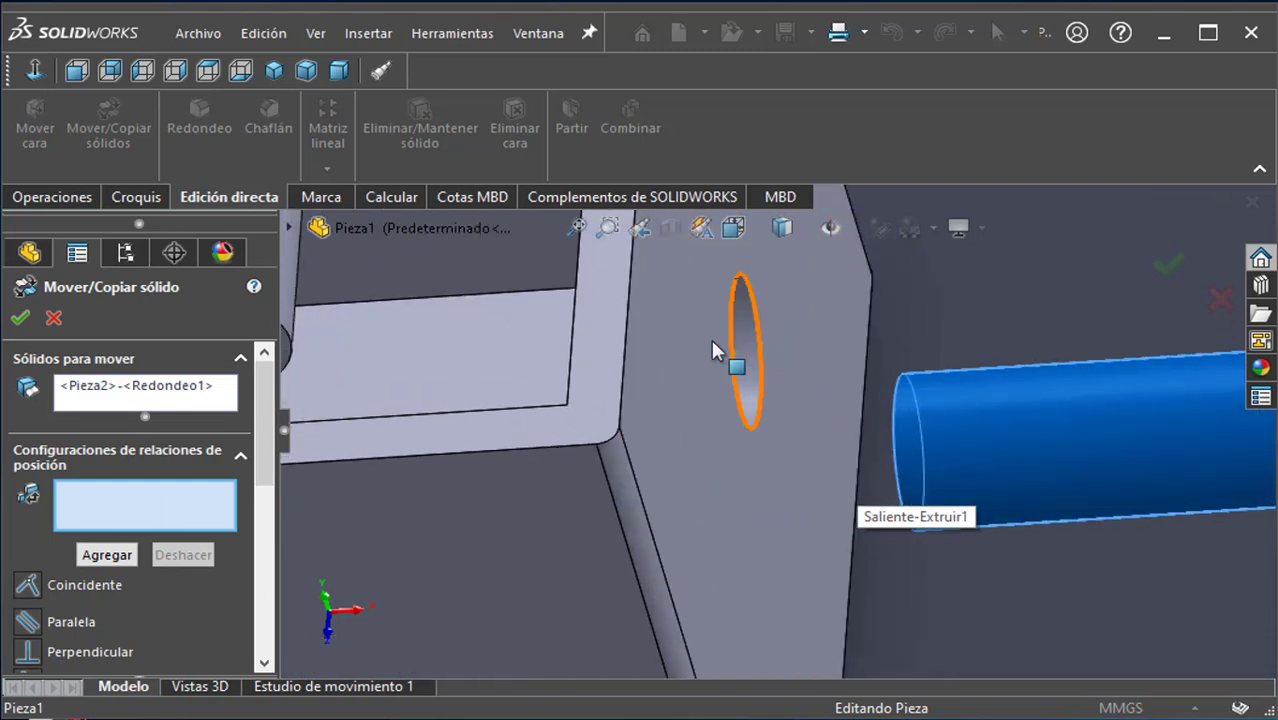
pyautogui.click(737, 336)
pyautogui.click(1014, 418)
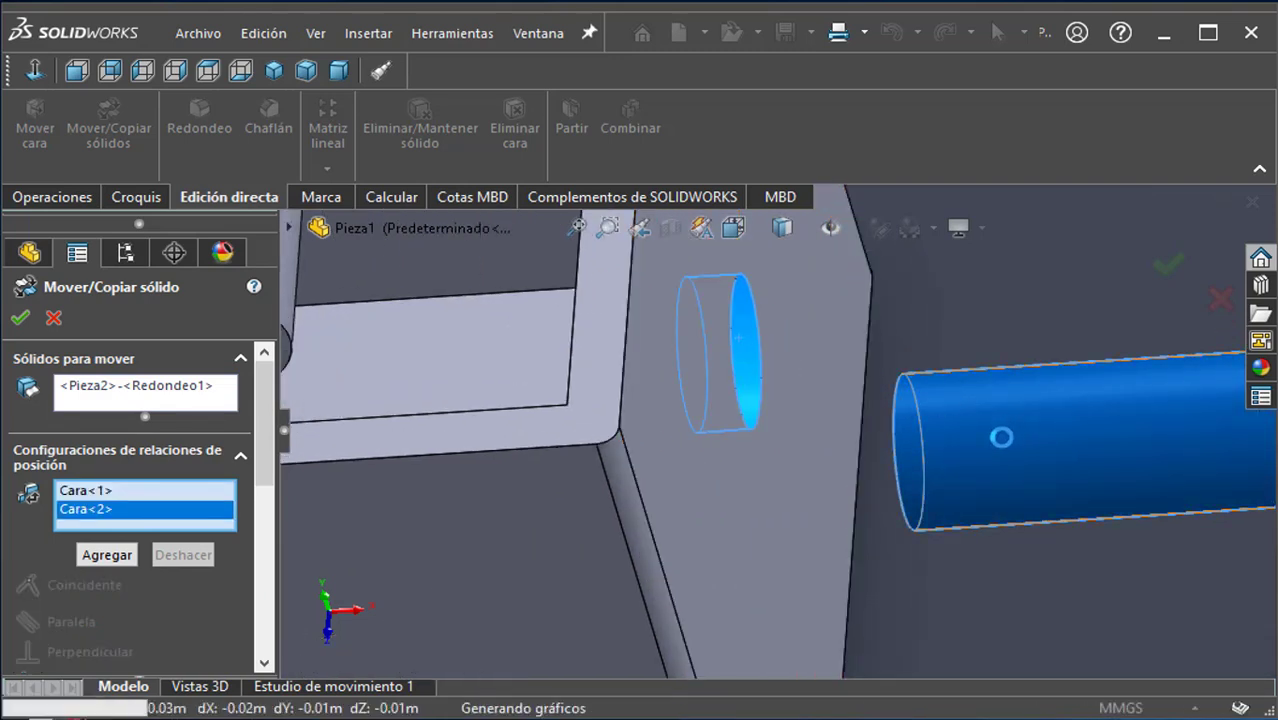
pyautogui.scroll(-5, 174, 540)
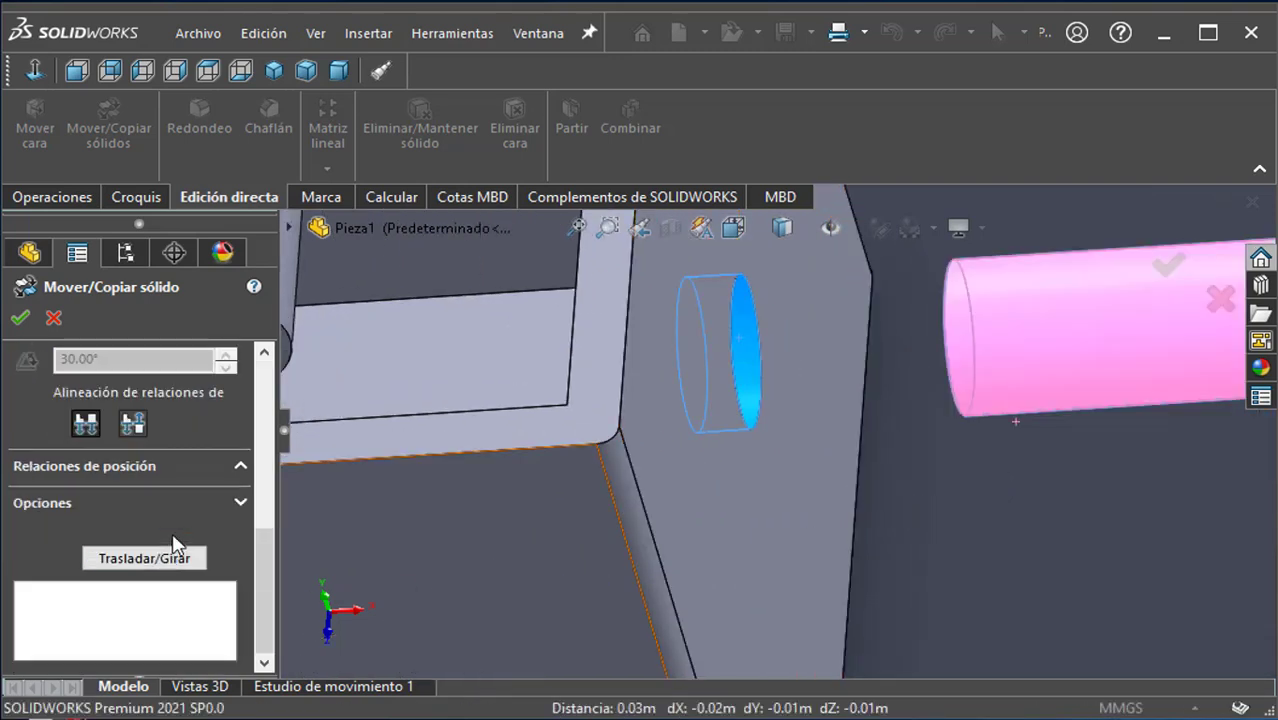
pyautogui.moveTo(260, 590); pyautogui.dragTo(260, 508)
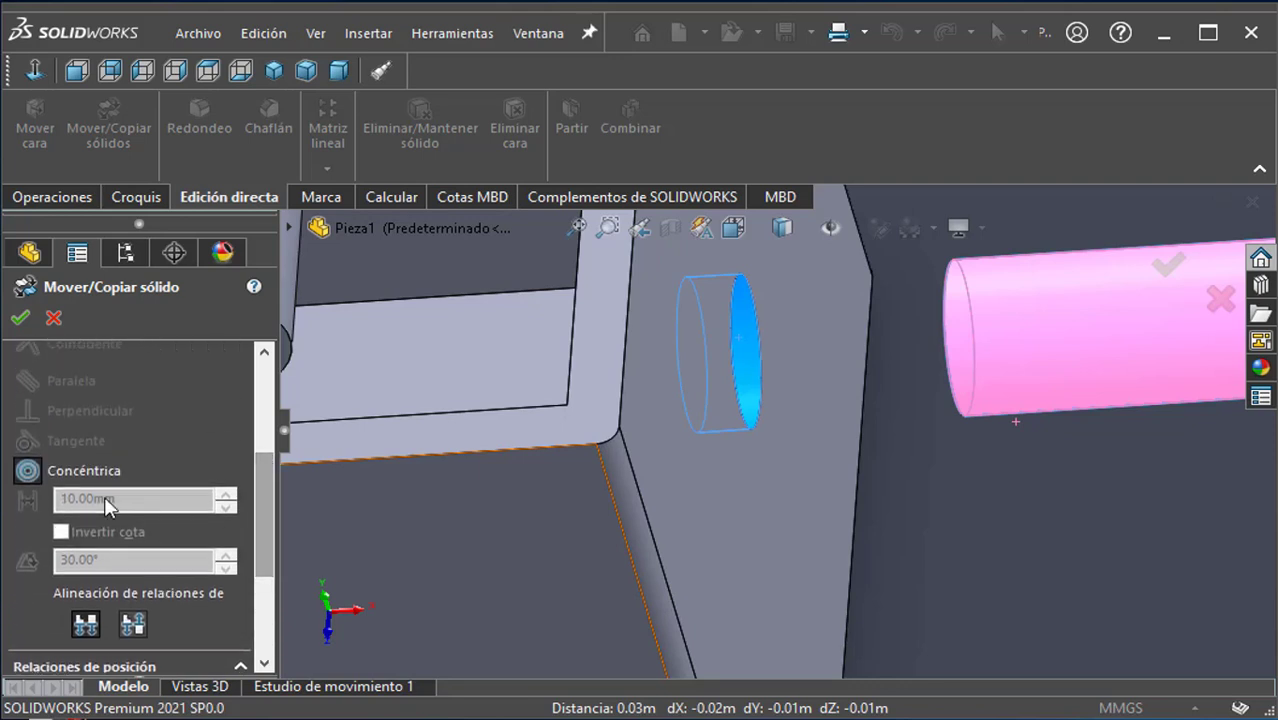
pyautogui.click(19, 321)
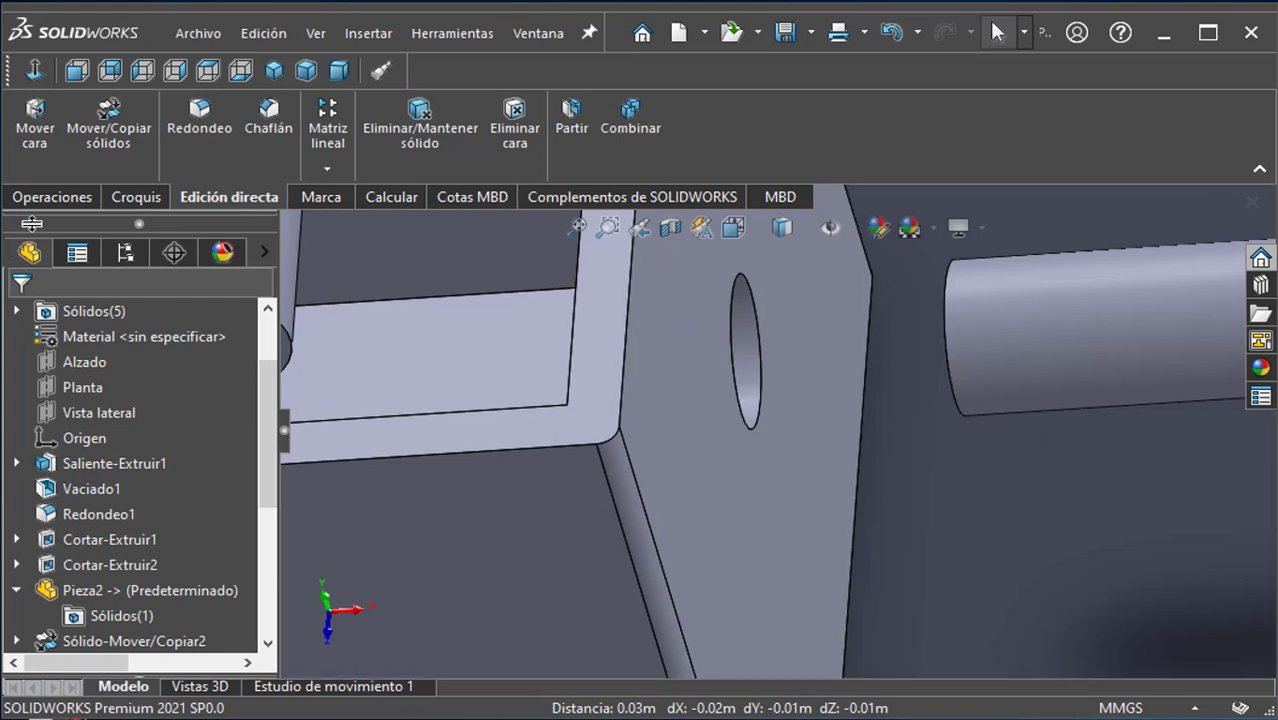
# Step: Use Move/Copy Bodies to make the underside of the right-wall shaft's head coincident with the box's outer right face
pyautogui.click(124, 141)
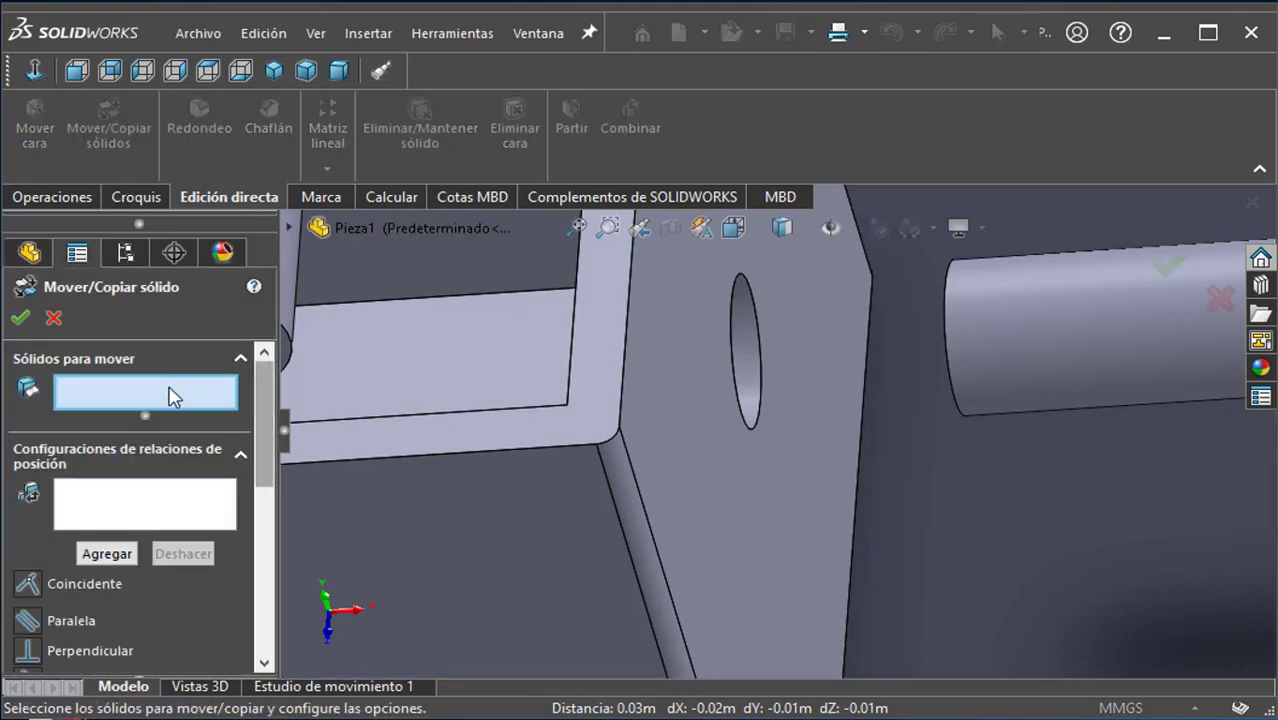
pyautogui.click(1075, 330)
pyautogui.click(70, 505)
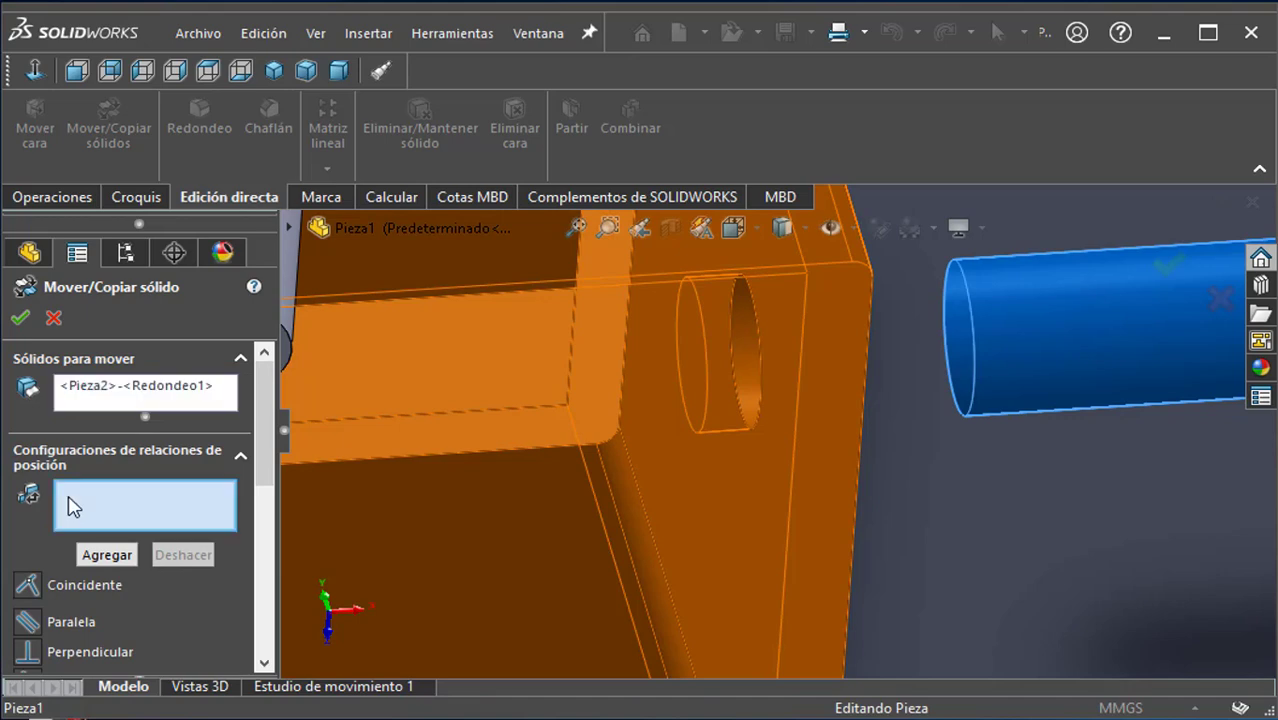
pyautogui.click(796, 466)
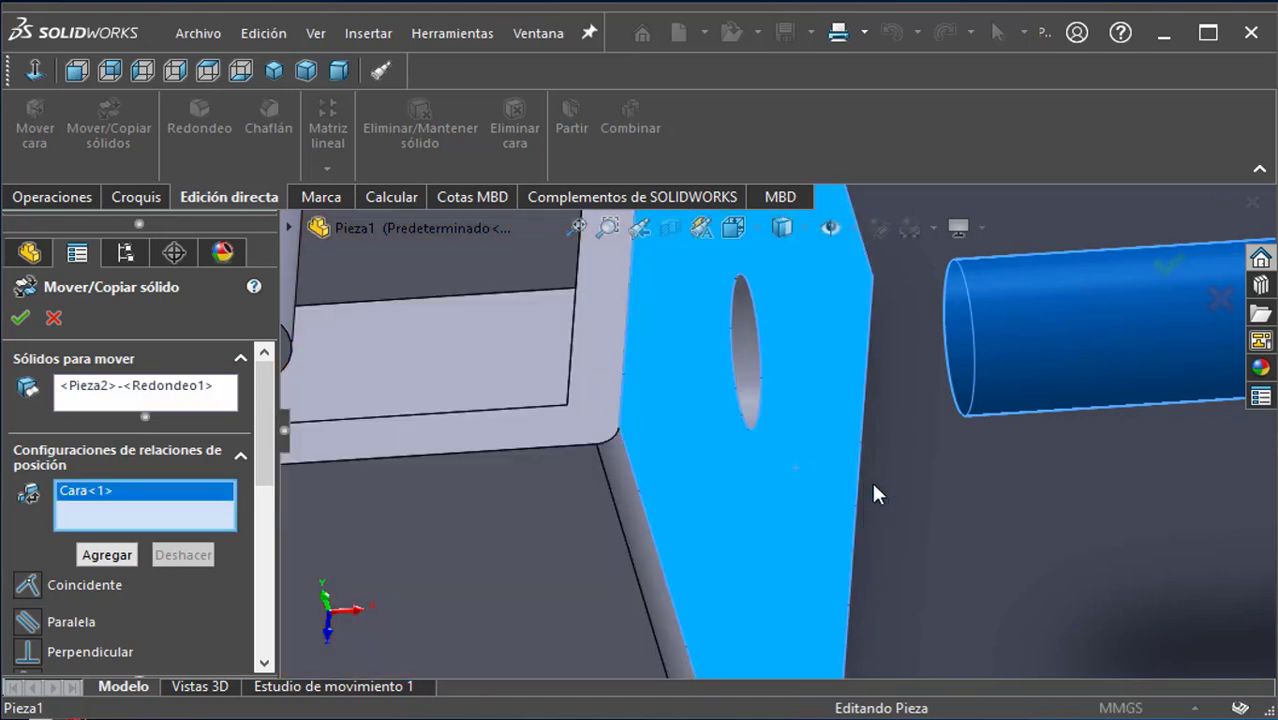
pyautogui.scroll(4, 872, 494)
pyautogui.moveTo(864, 494); pyautogui.dragTo(913, 494, button='middle')
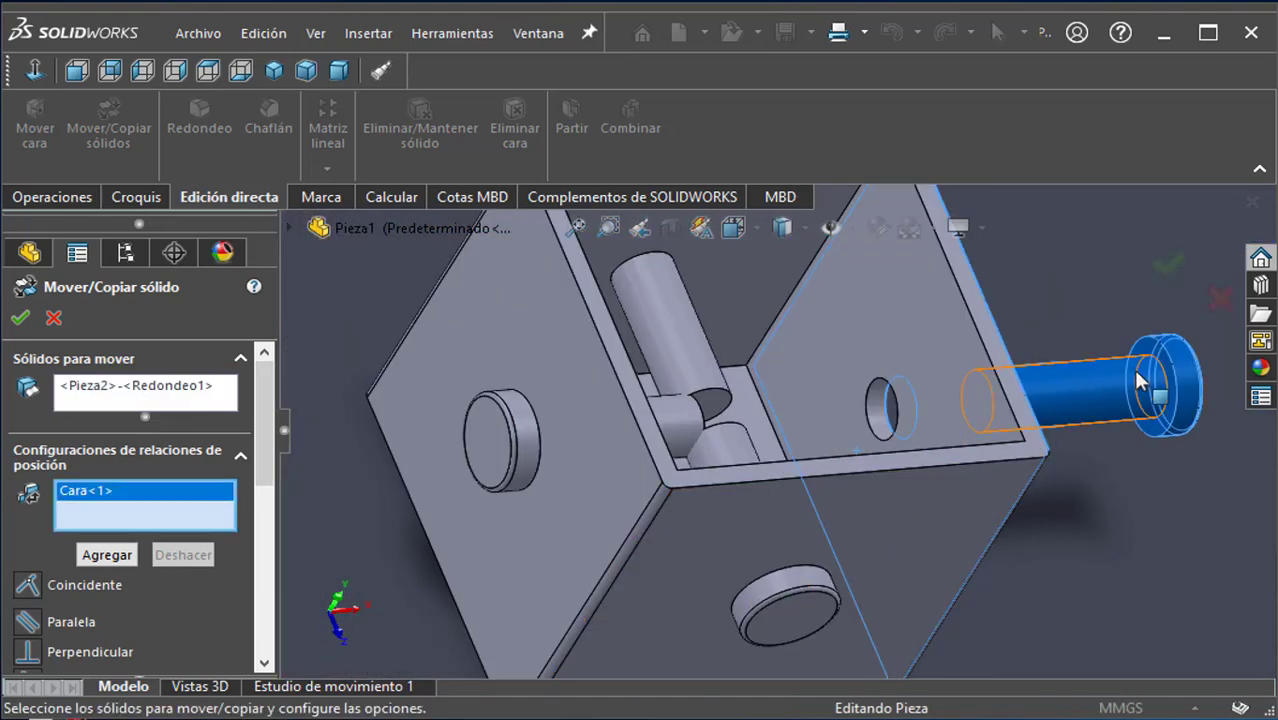
pyautogui.scroll(-6, 1140, 380)
pyautogui.click(925, 366)
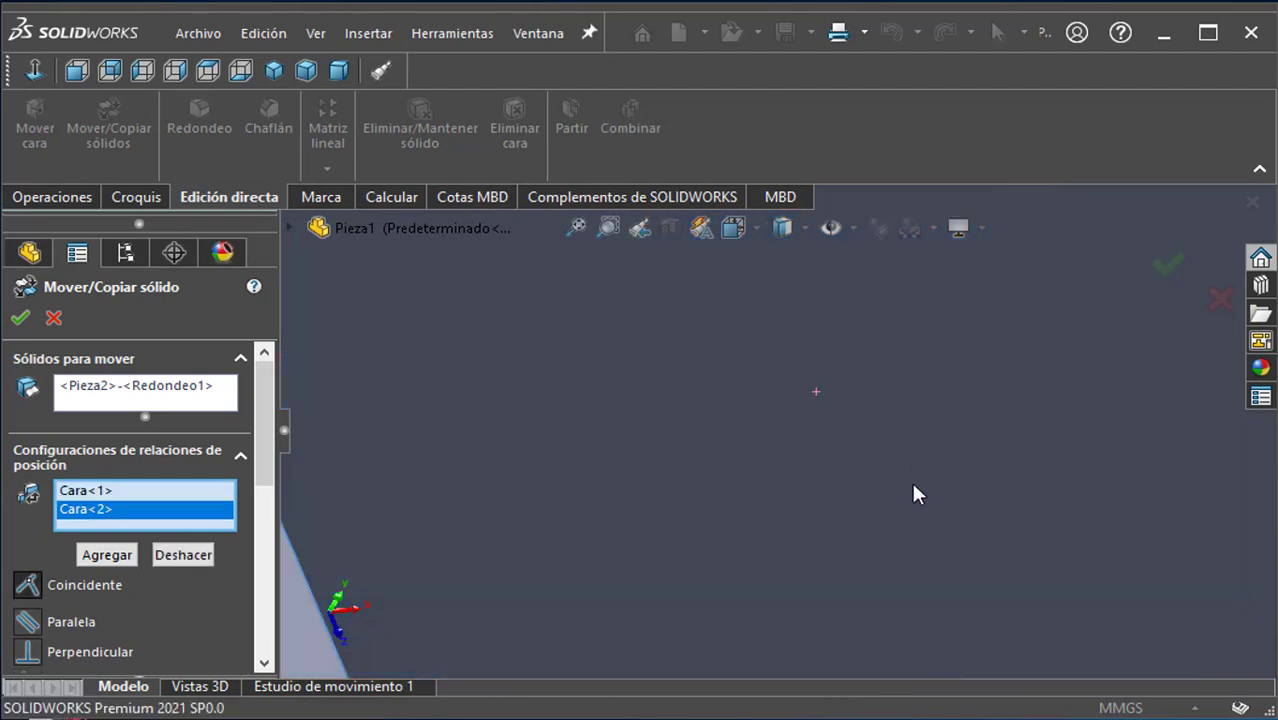
pyautogui.scroll(10, 905, 495)
pyautogui.moveTo(899, 495); pyautogui.dragTo(735, 538, button='middle')
pyautogui.click(20, 318)
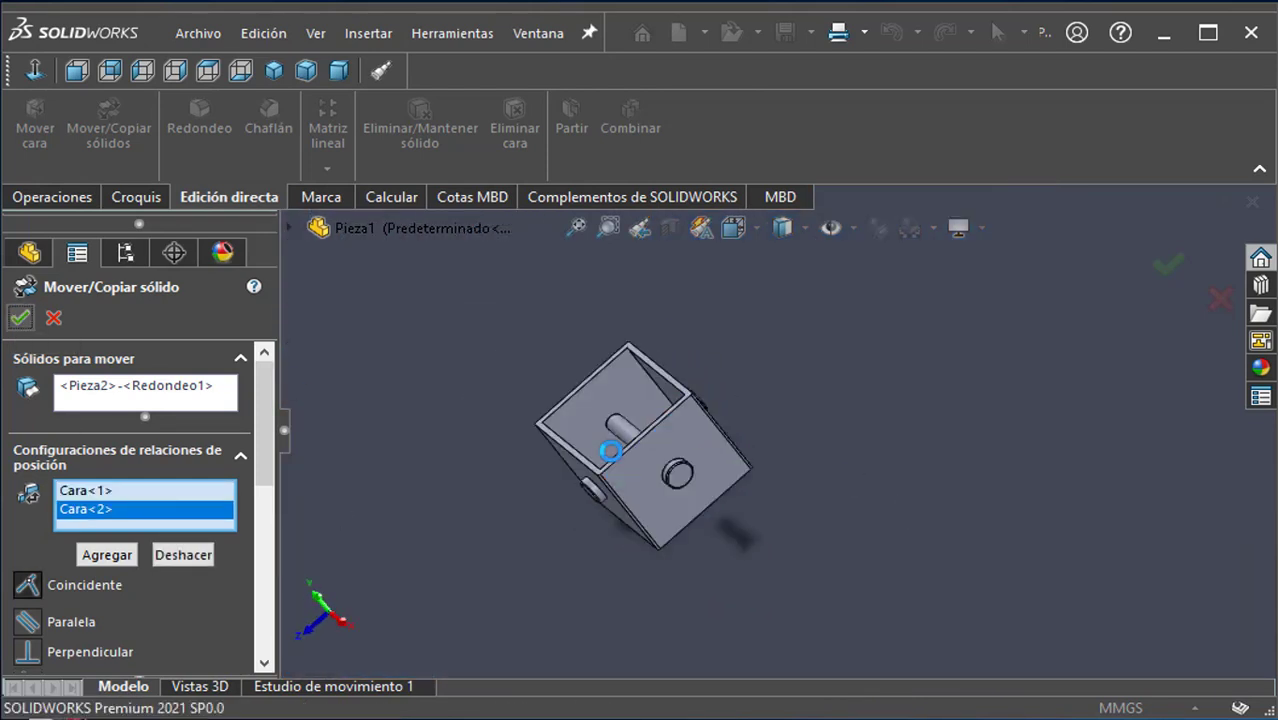
# Step: Examine the seated shafts around the box and how their inner ends meet at its center
pyautogui.moveTo(475, 538); pyautogui.dragTo(566, 426, button='middle')
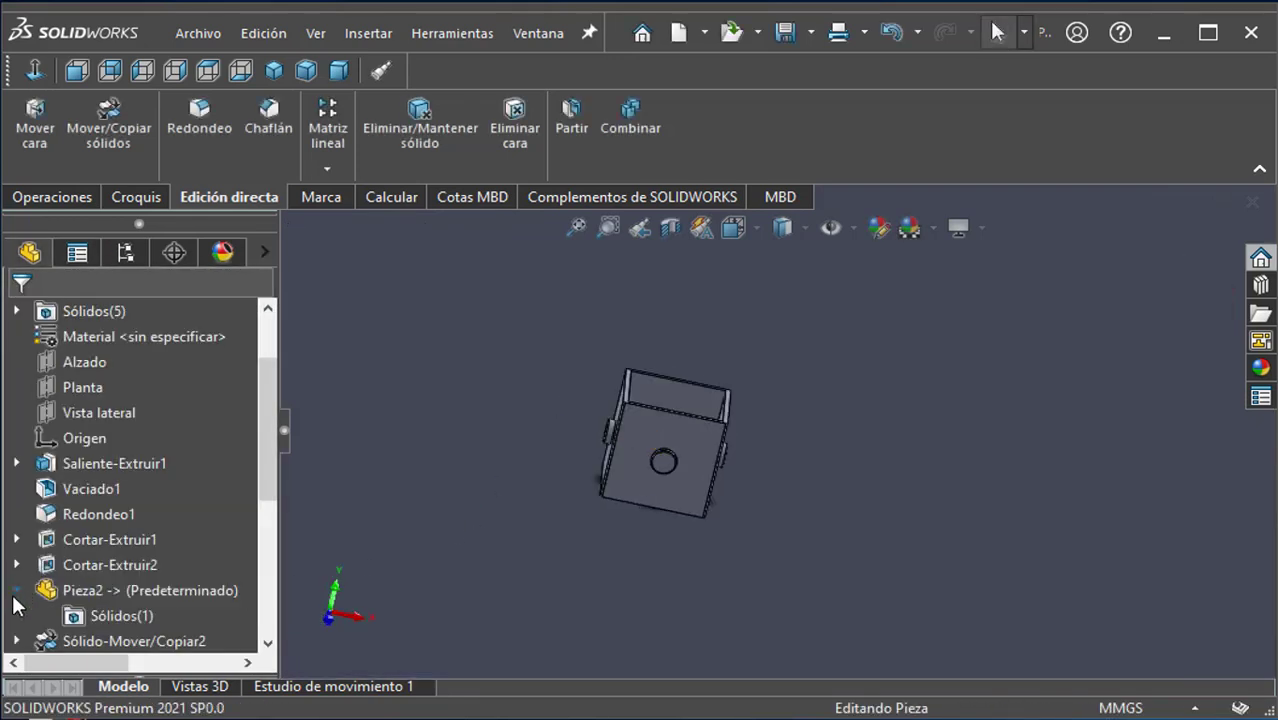
pyautogui.click(15, 594)
pyautogui.scroll(-1, 358, 465)
pyautogui.moveTo(450, 423); pyautogui.dragTo(478, 436, button='middle')
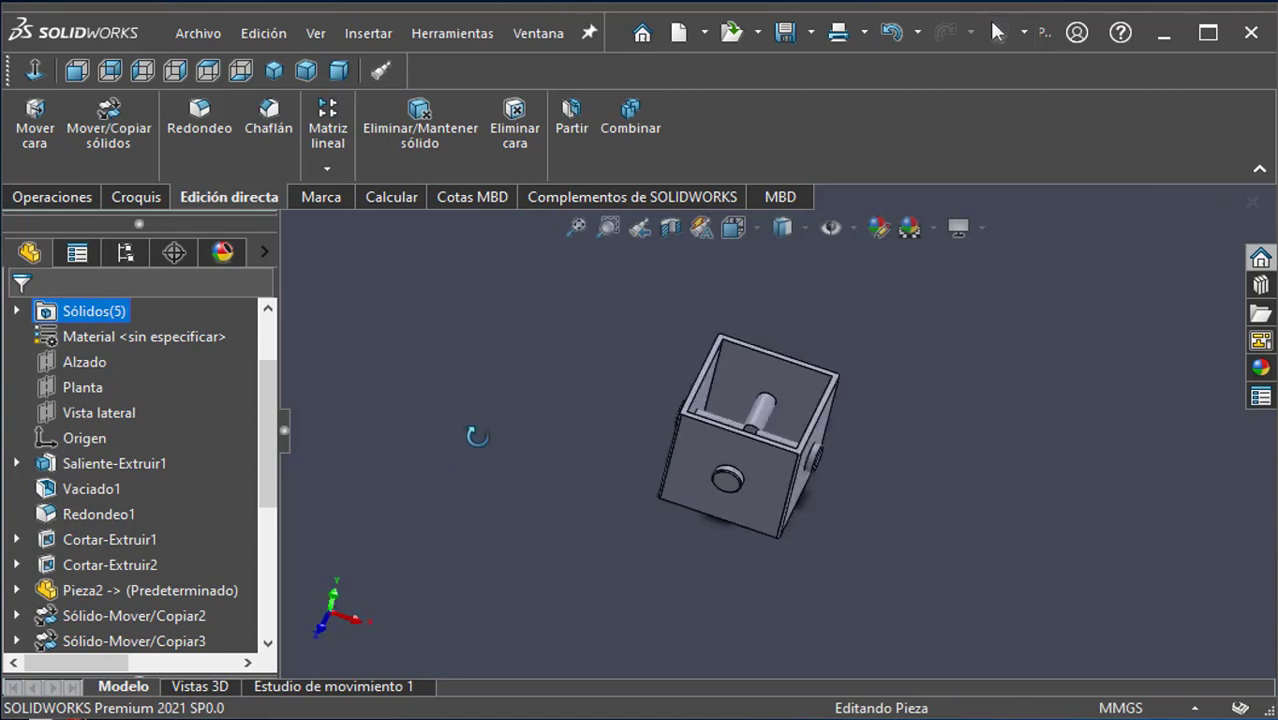
pyautogui.moveTo(508, 494); pyautogui.dragTo(577, 570, button='middle')
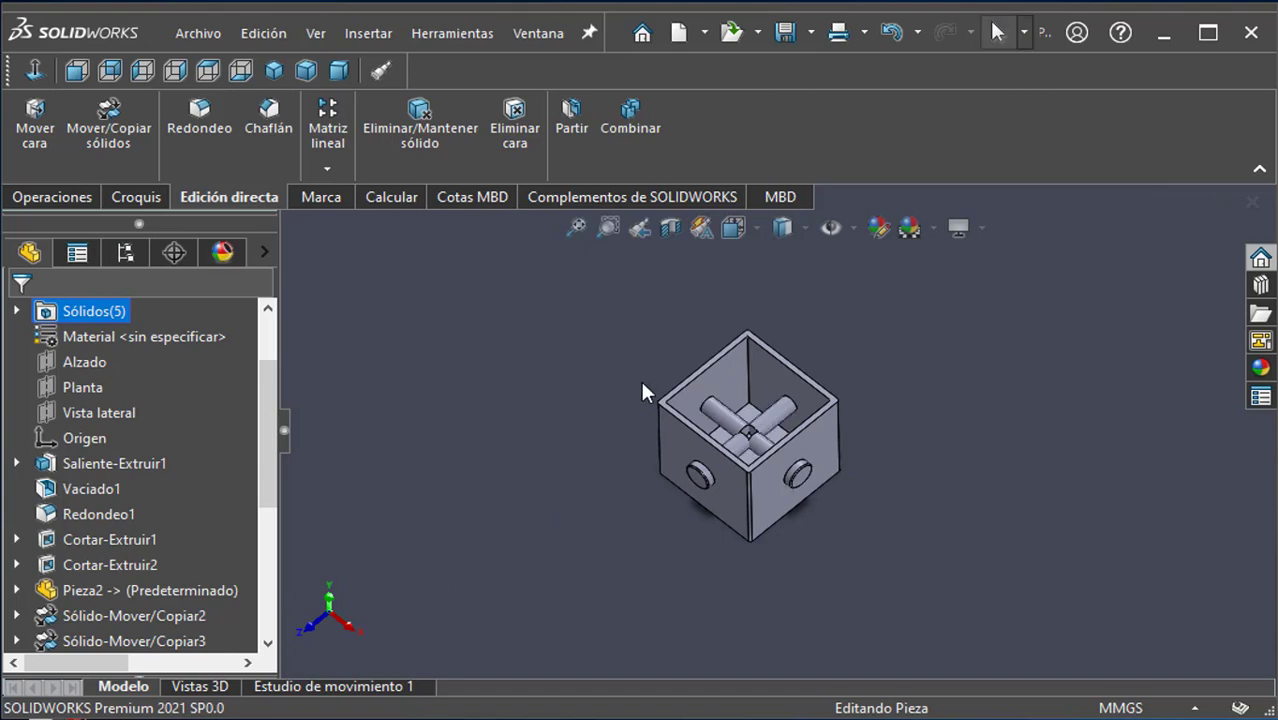
pyautogui.scroll(-2, 790, 372)
pyautogui.scroll(-2, 822, 350)
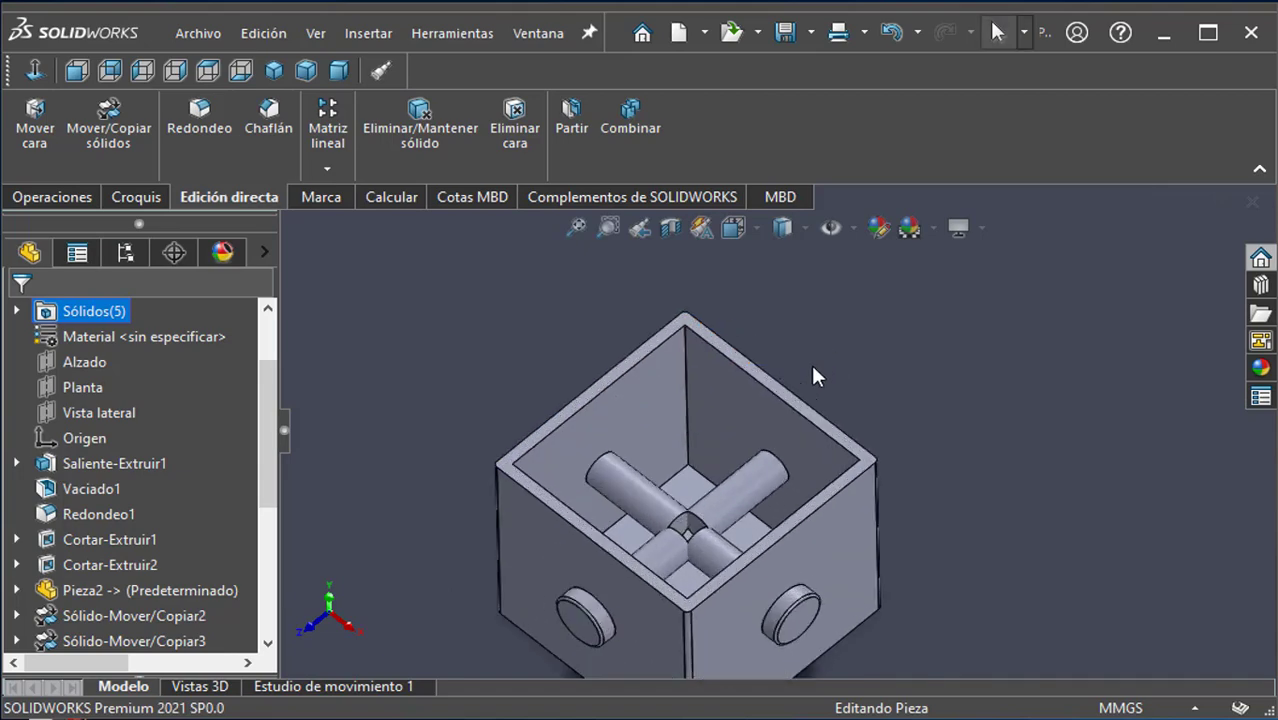
pyautogui.moveTo(808, 400); pyautogui.dragTo(800, 500, button='middle')
pyautogui.scroll(-6, 670, 490)
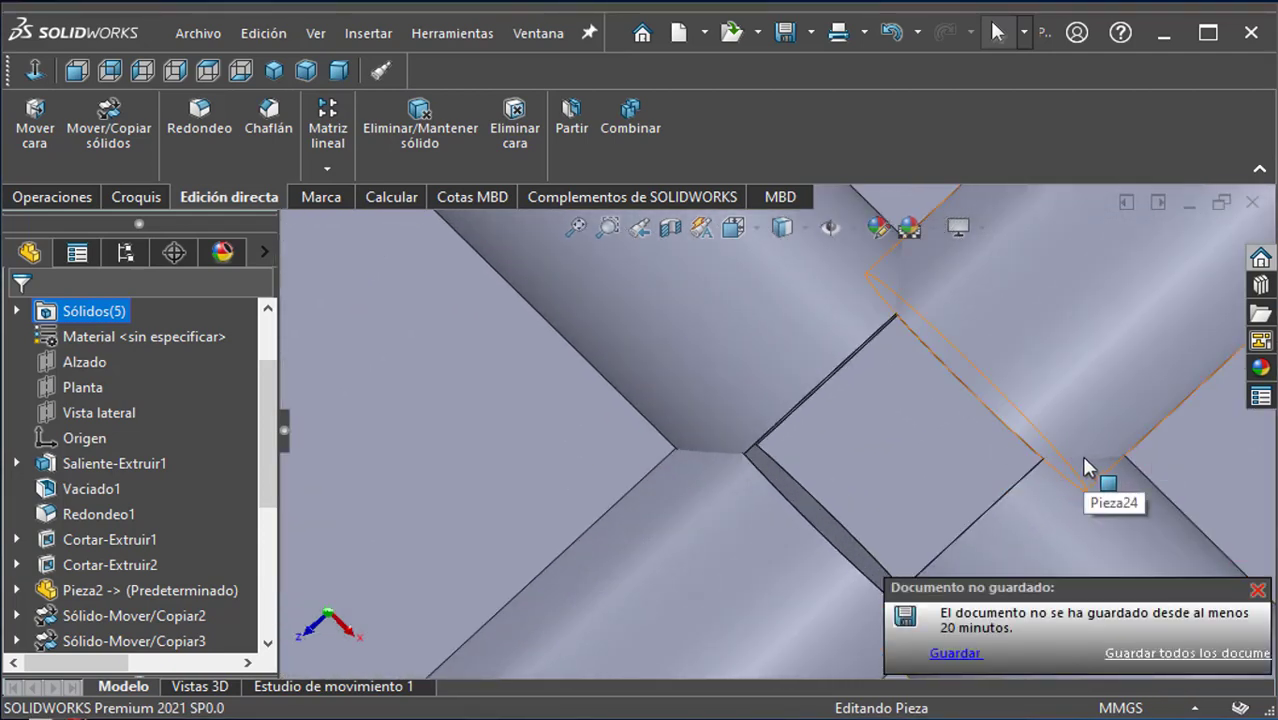
pyautogui.scroll(4, 1083, 462)
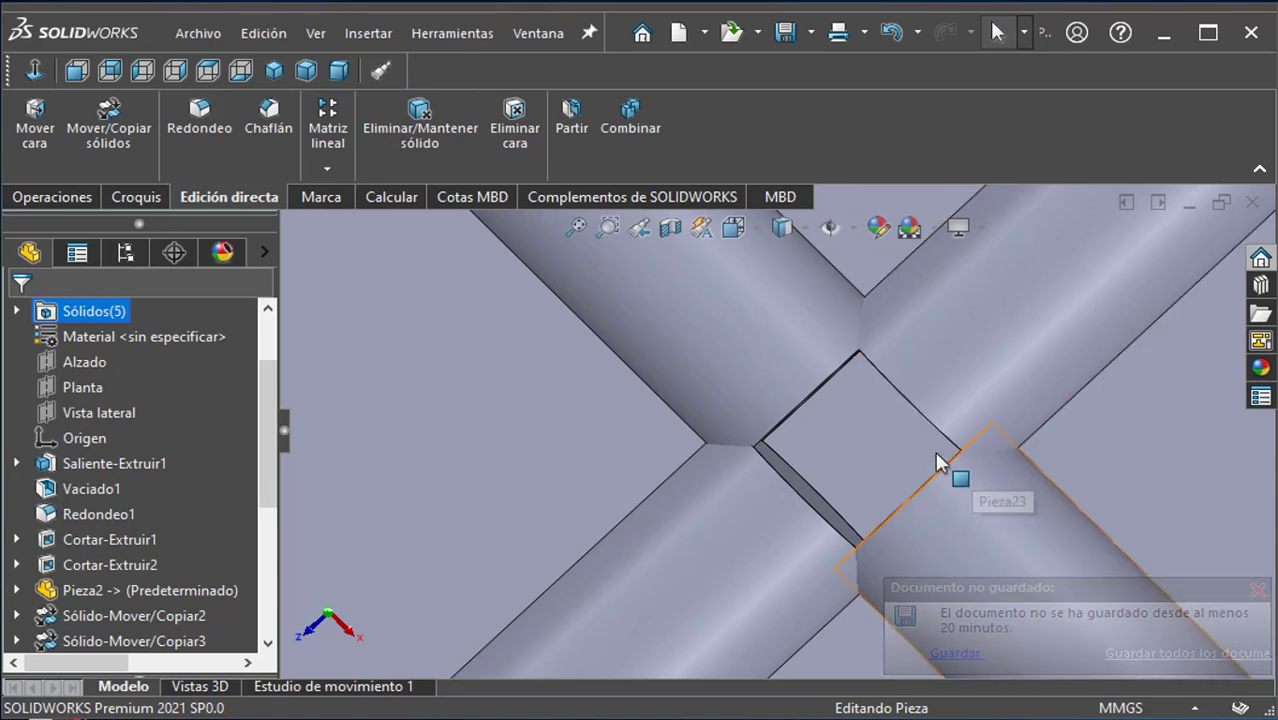
pyautogui.scroll(5, 953, 491)
pyautogui.moveTo(890, 511); pyautogui.dragTo(875, 367, button='middle')
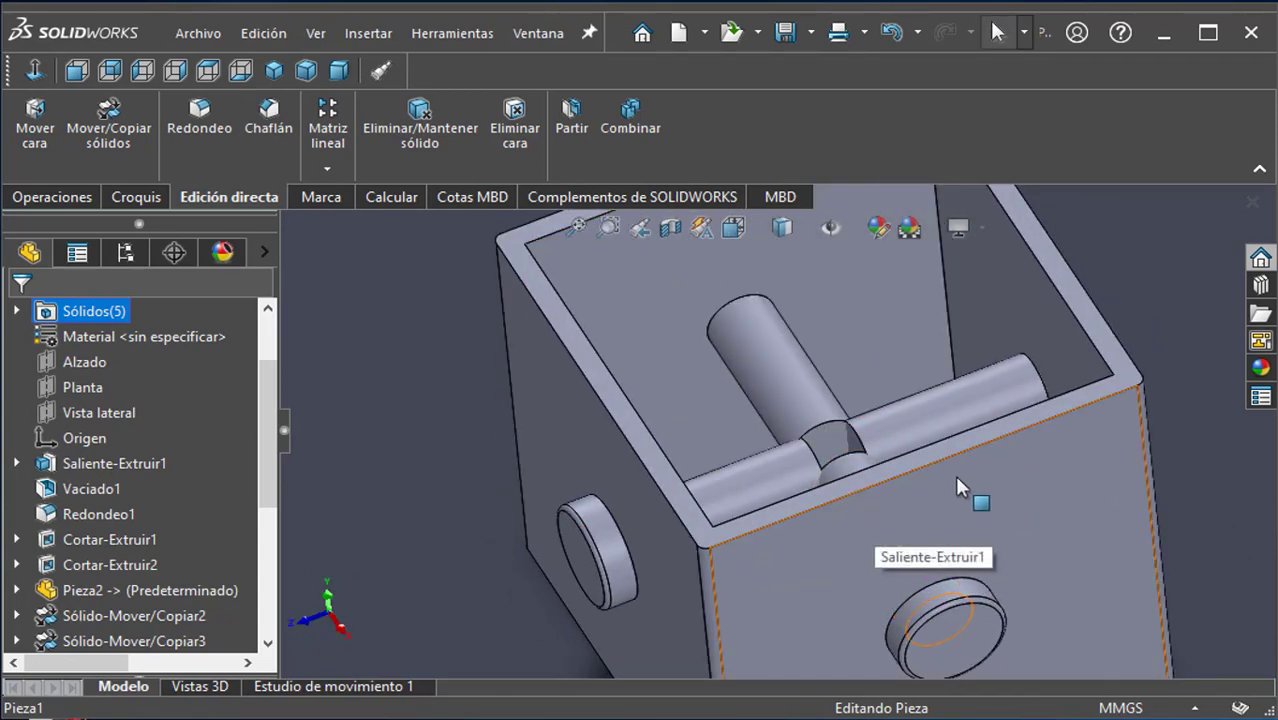
pyautogui.scroll(8, 930, 500)
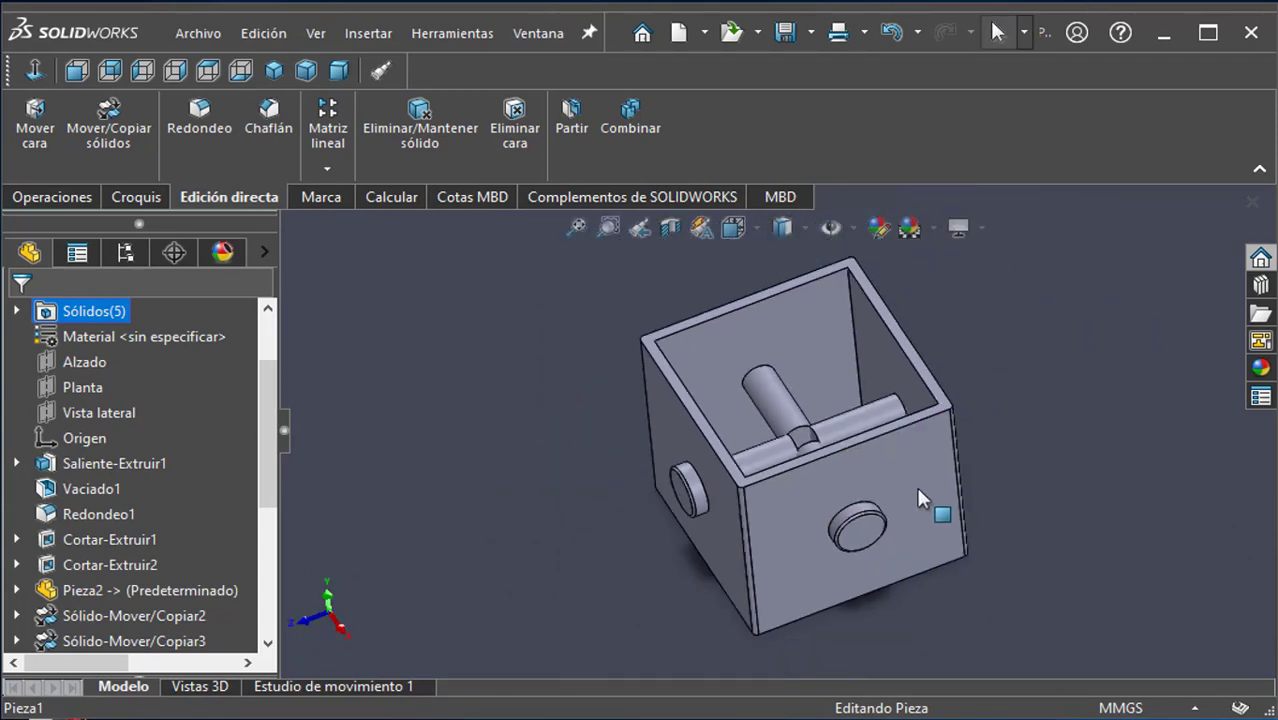
pyautogui.scroll(5, 916, 484)
pyautogui.moveTo(800, 486); pyautogui.dragTo(822, 579, button='middle')
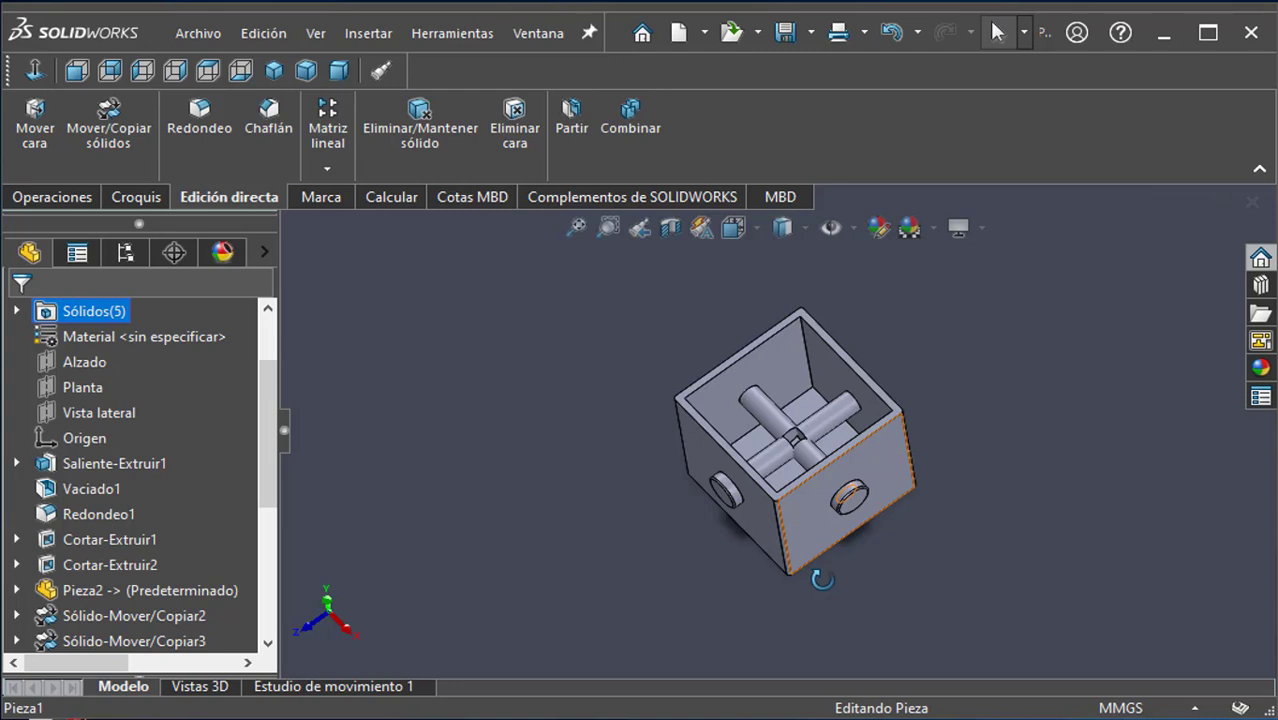
# Step: Arrange the Pieza1 and Pieza2 documents in separate windows side by side
pyautogui.click(1184, 204)
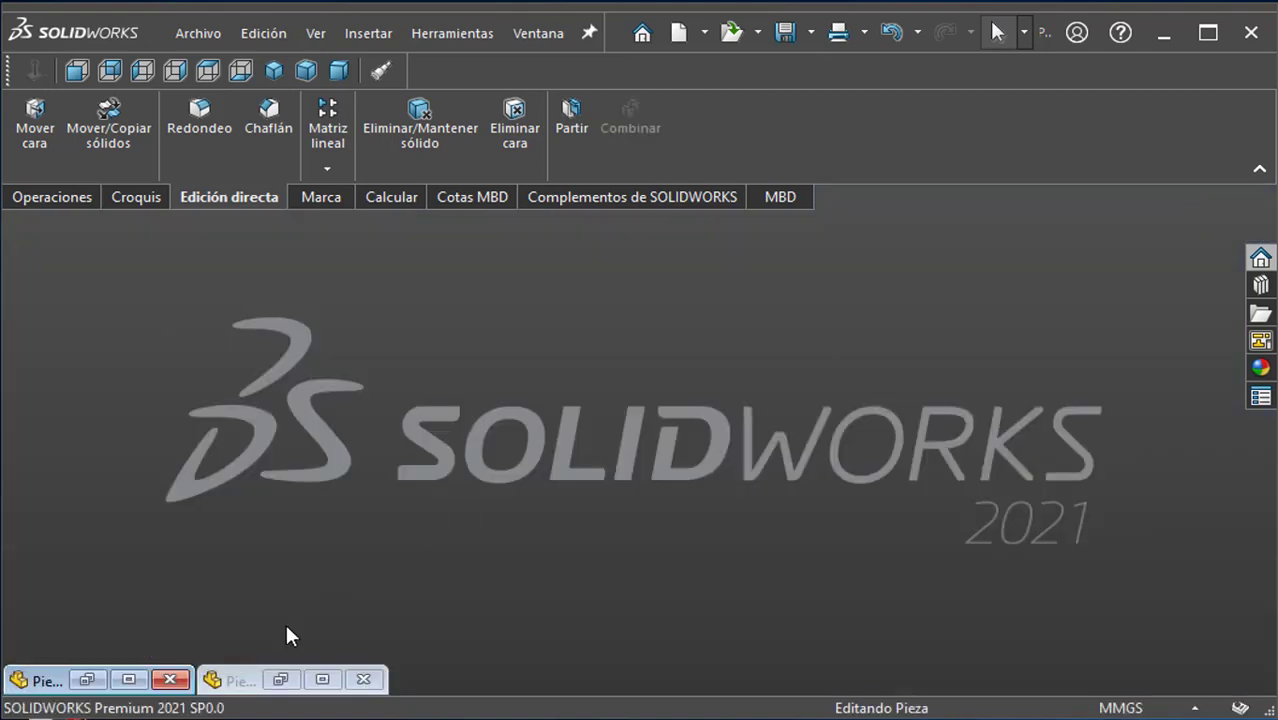
pyautogui.click(322, 679)
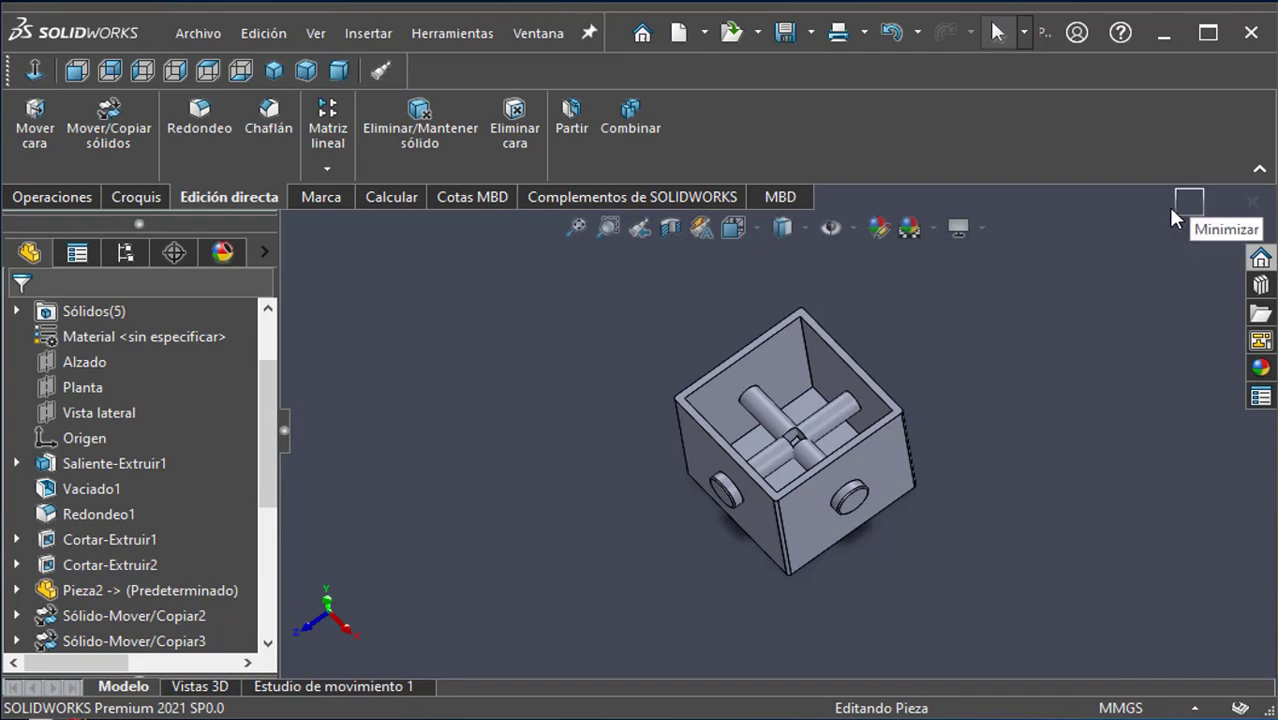
pyautogui.click(1135, 201)
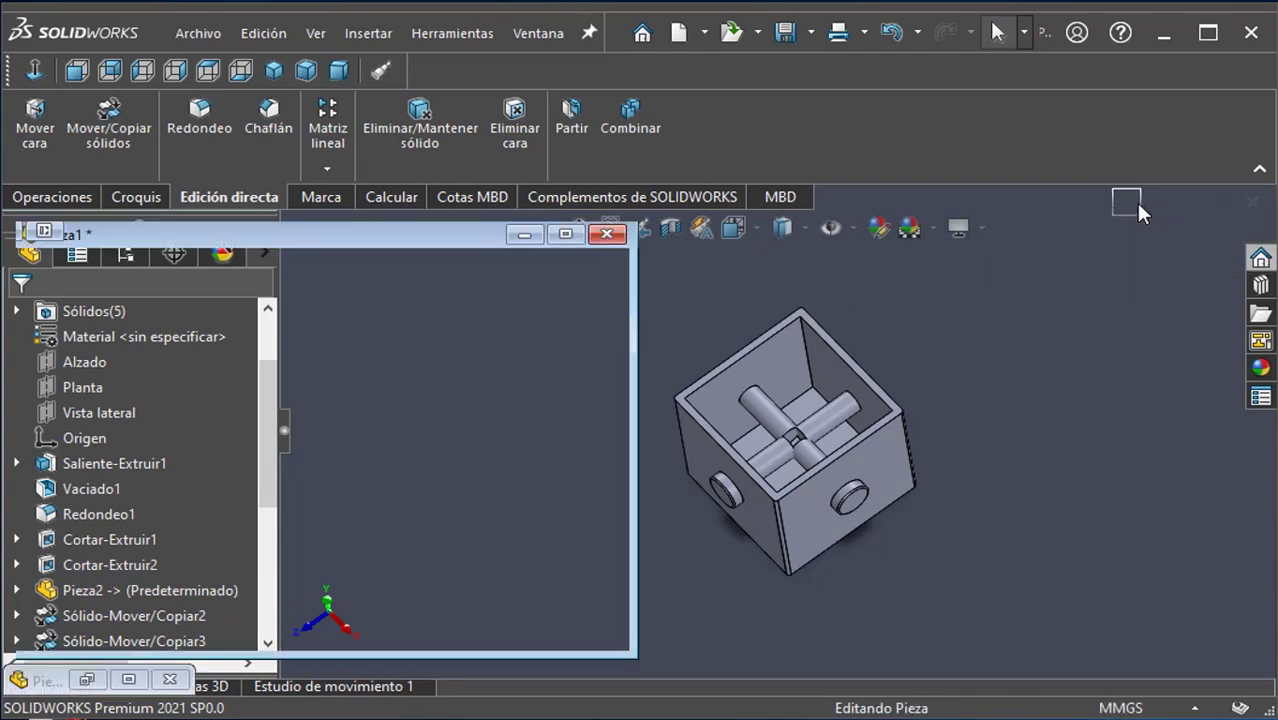
pyautogui.click(128, 679)
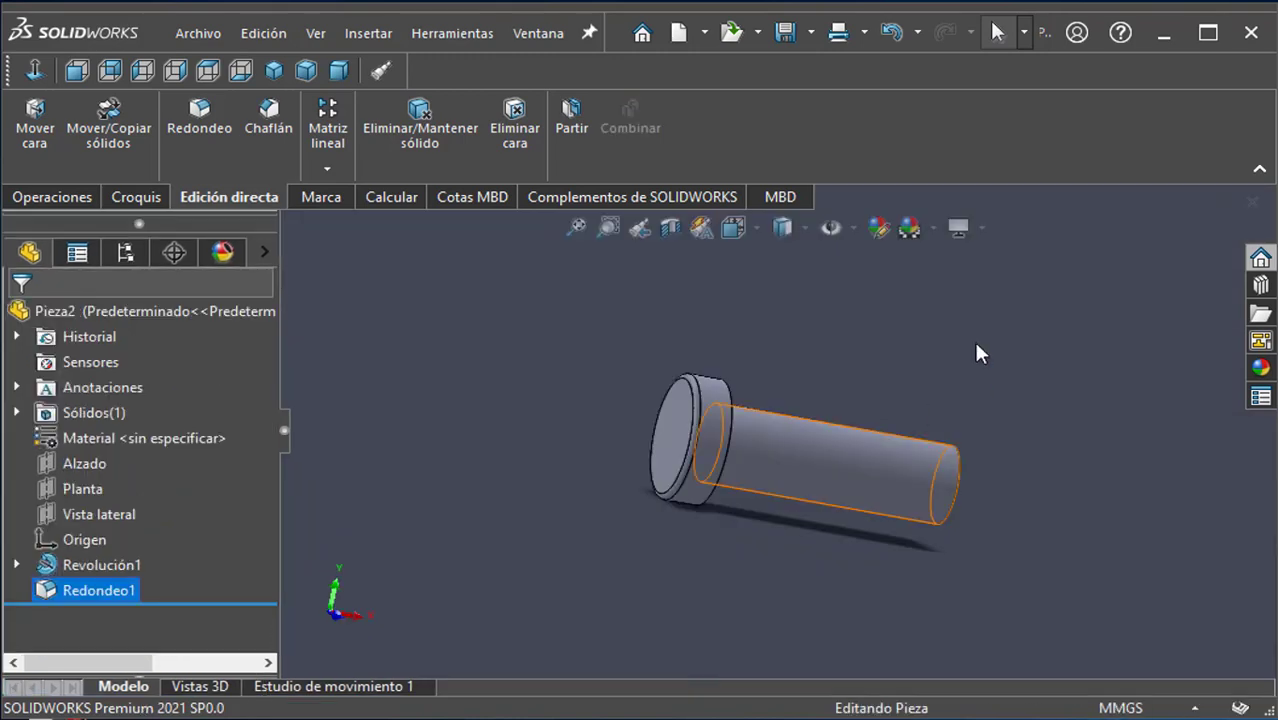
pyautogui.click(1157, 199)
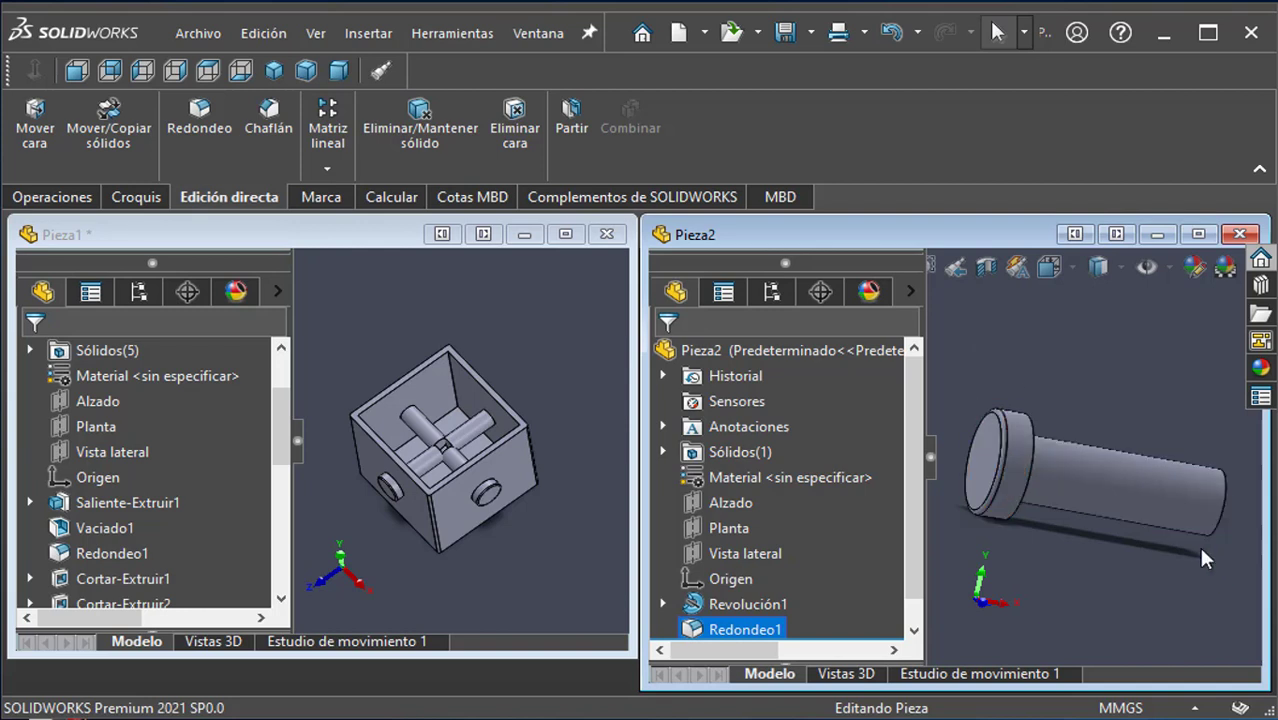
# Step: Display the dimensions of the shaft's revolve feature in Pieza2 and inspect the box with its shafts in Pieza1
pyautogui.scroll(-5, 1199, 544)
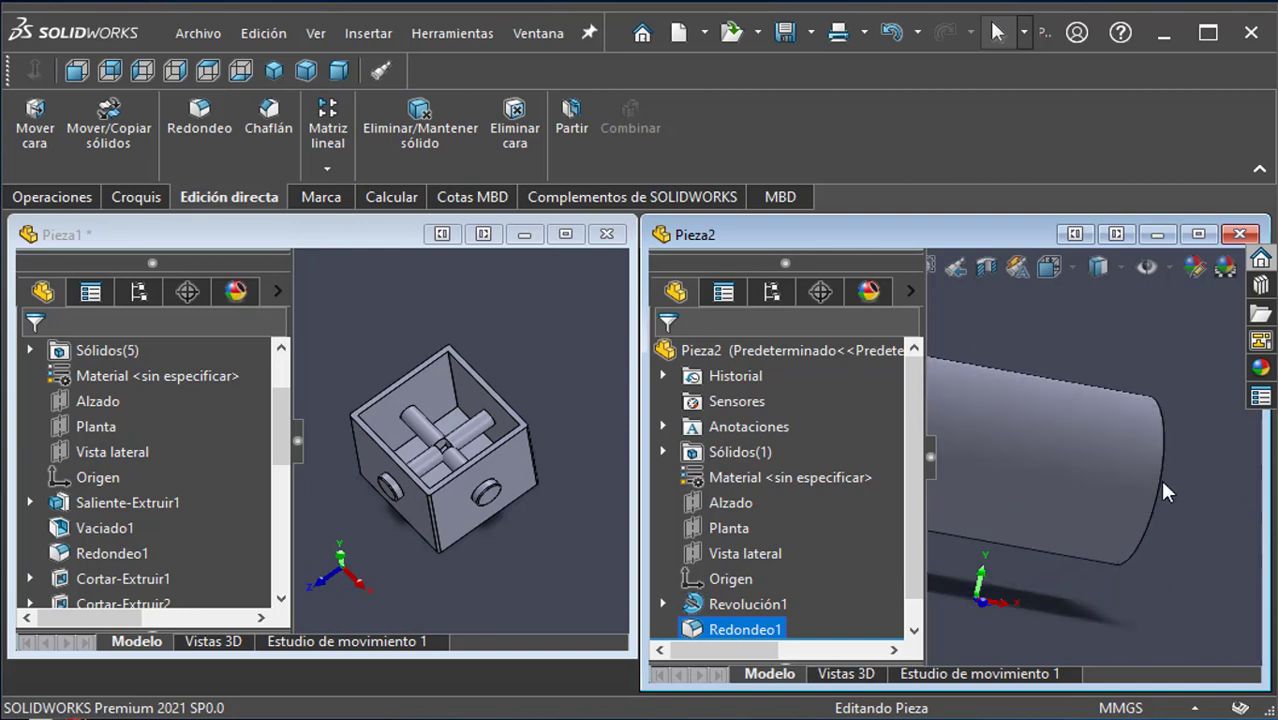
pyautogui.click(1133, 484)
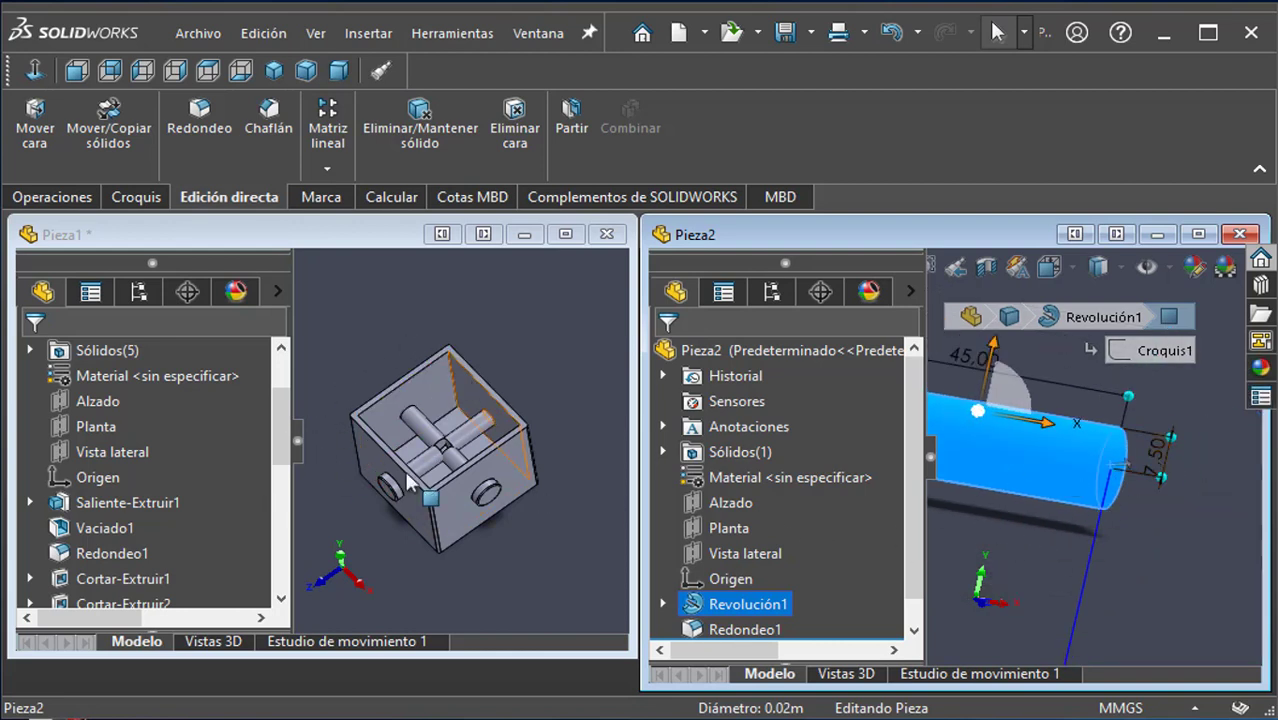
pyautogui.click(327, 388)
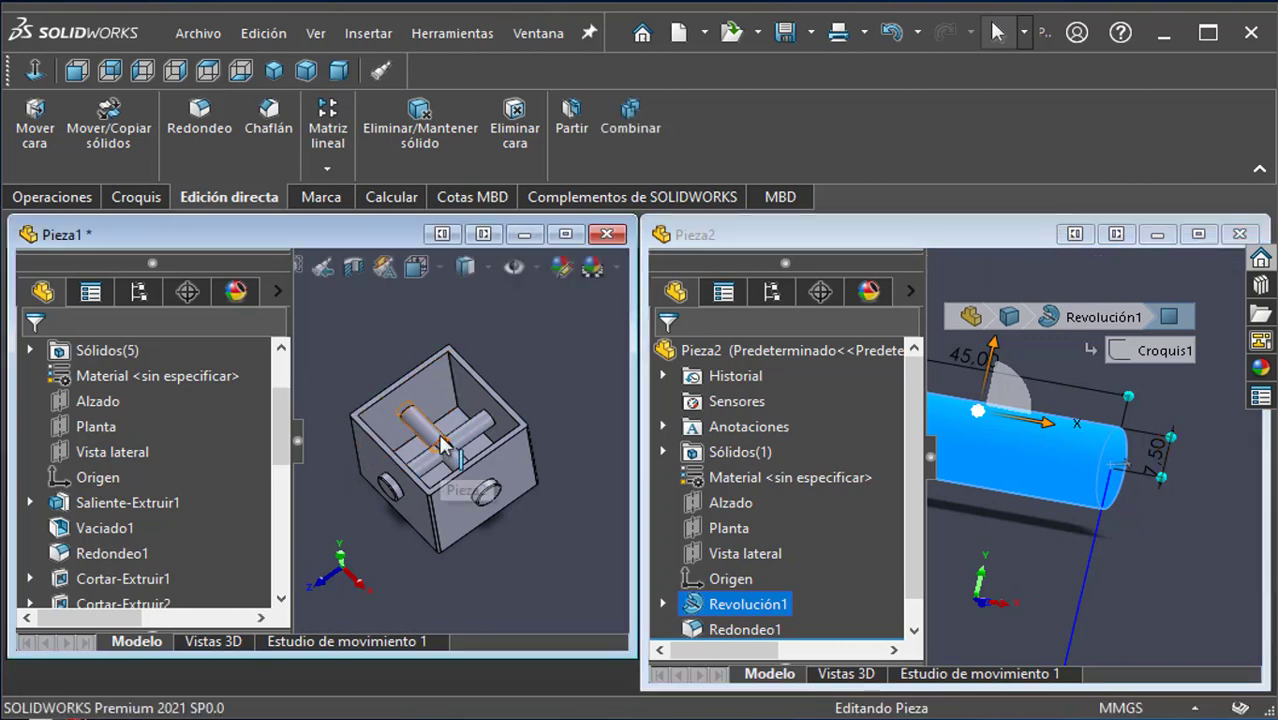
pyautogui.moveTo(440, 447); pyautogui.dragTo(443, 316, button='middle')
pyautogui.scroll(-4, 452, 458)
pyautogui.scroll(3, 453, 460)
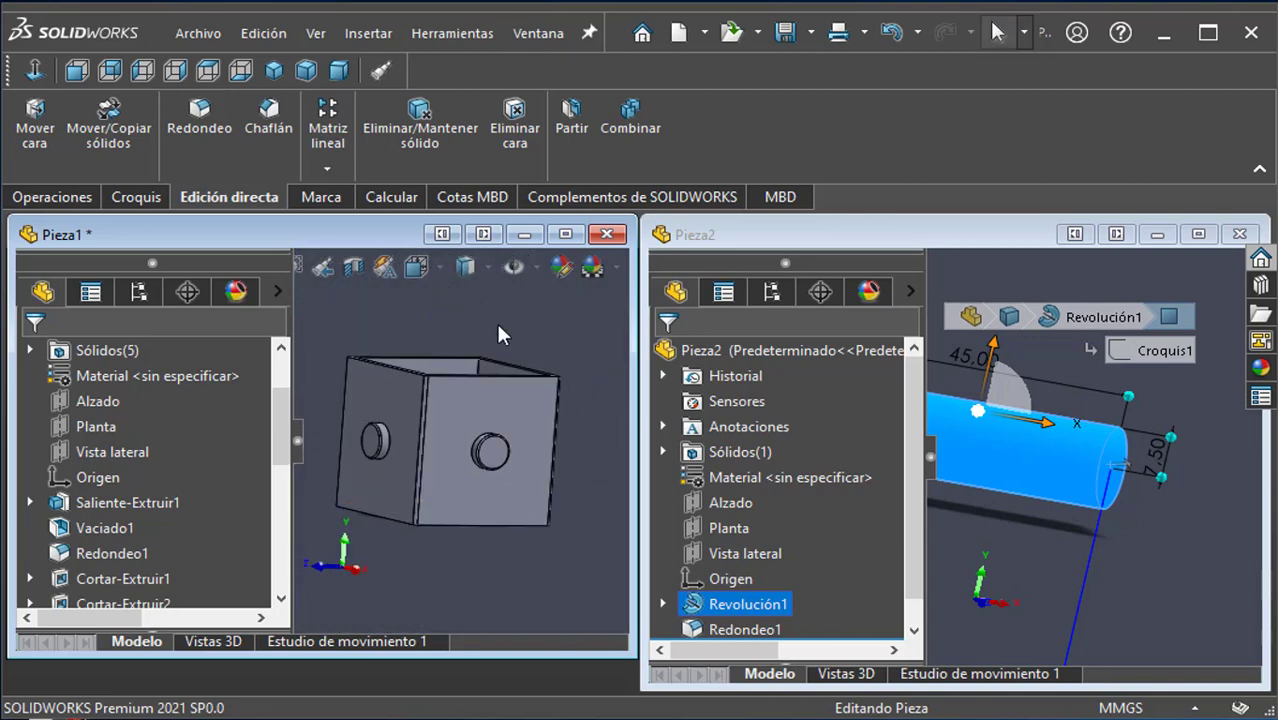